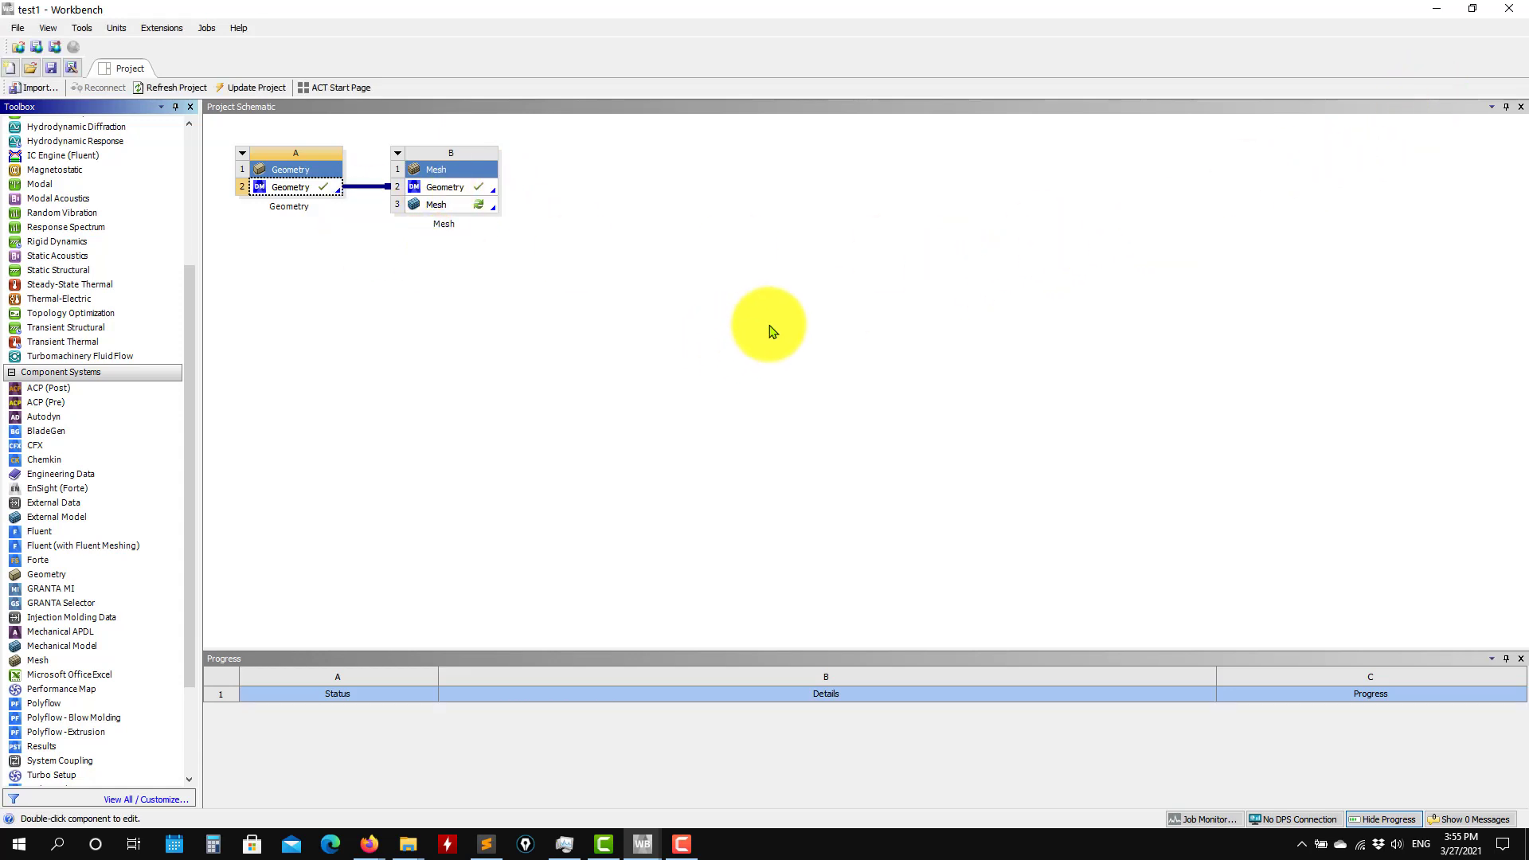
Switch to the case project in Workbench and look over its geometry, mesh and Fluent systems in the schematic.
{"action": "left_click", "coordinate": [1439, 10]}
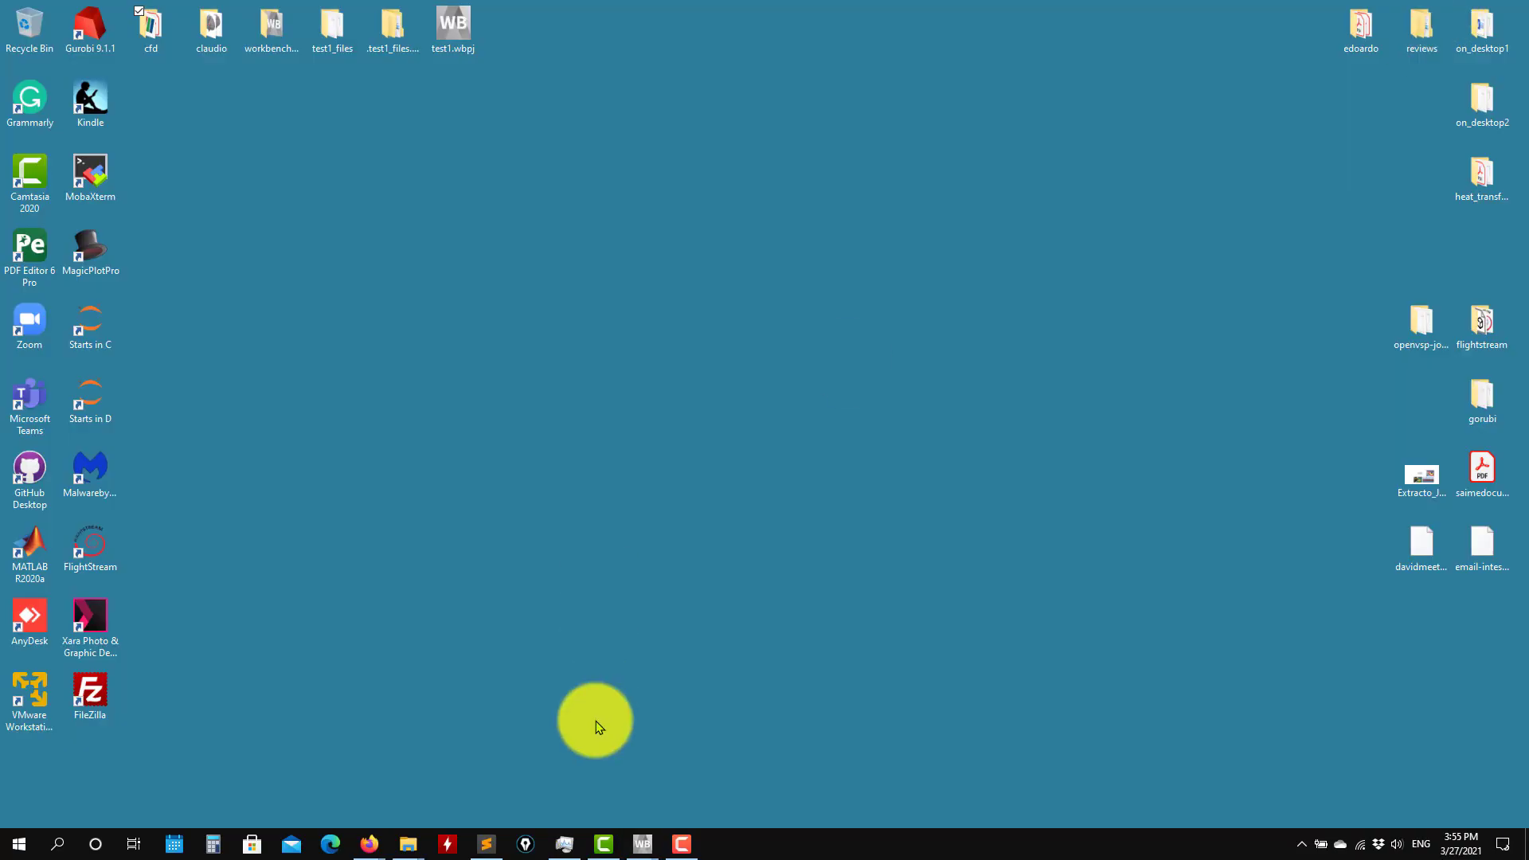
{"action": "mouse_move", "coordinate": [639, 838]}
{"action": "left_click", "coordinate": [752, 778]}
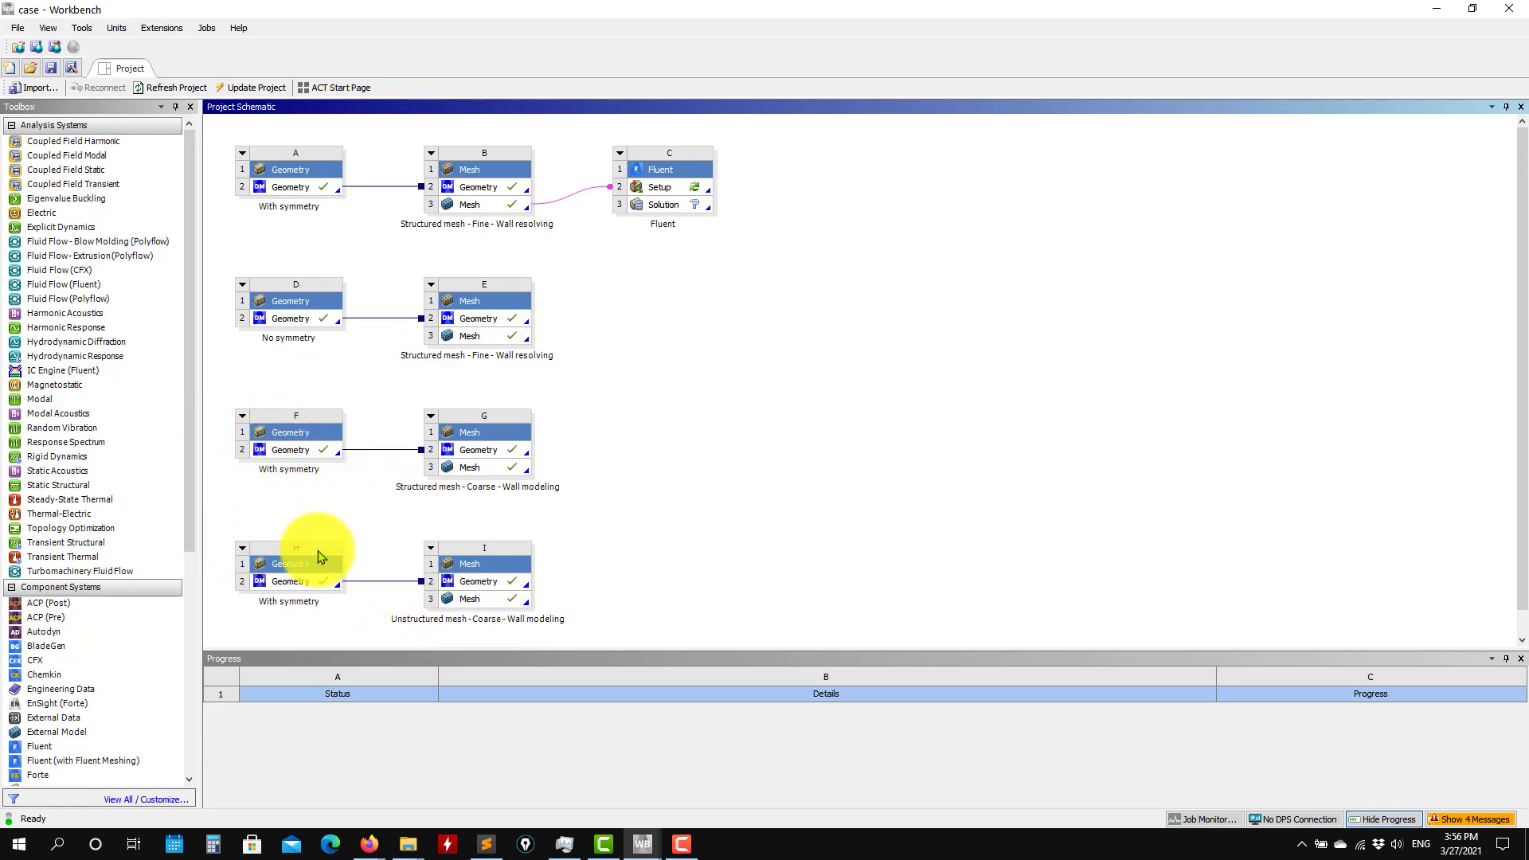
{"action": "scroll", "coordinate": [629, 516], "scroll_direction": "down", "scroll_amount": 1, "text": "ctrl"}
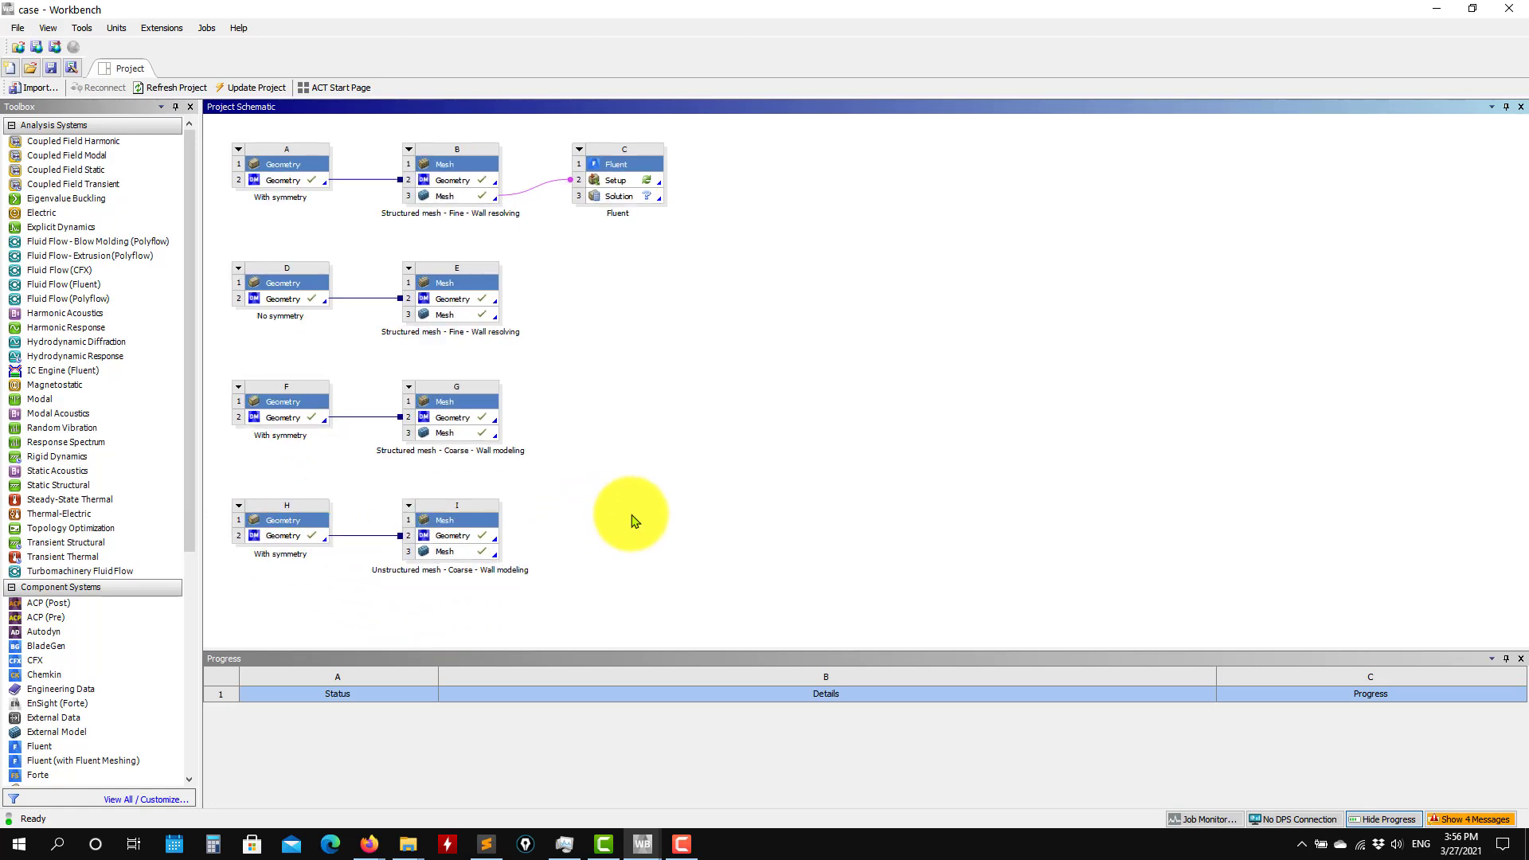
{"action": "scroll", "coordinate": [634, 521], "scroll_direction": "up", "scroll_amount": 1, "text": "ctrl"}
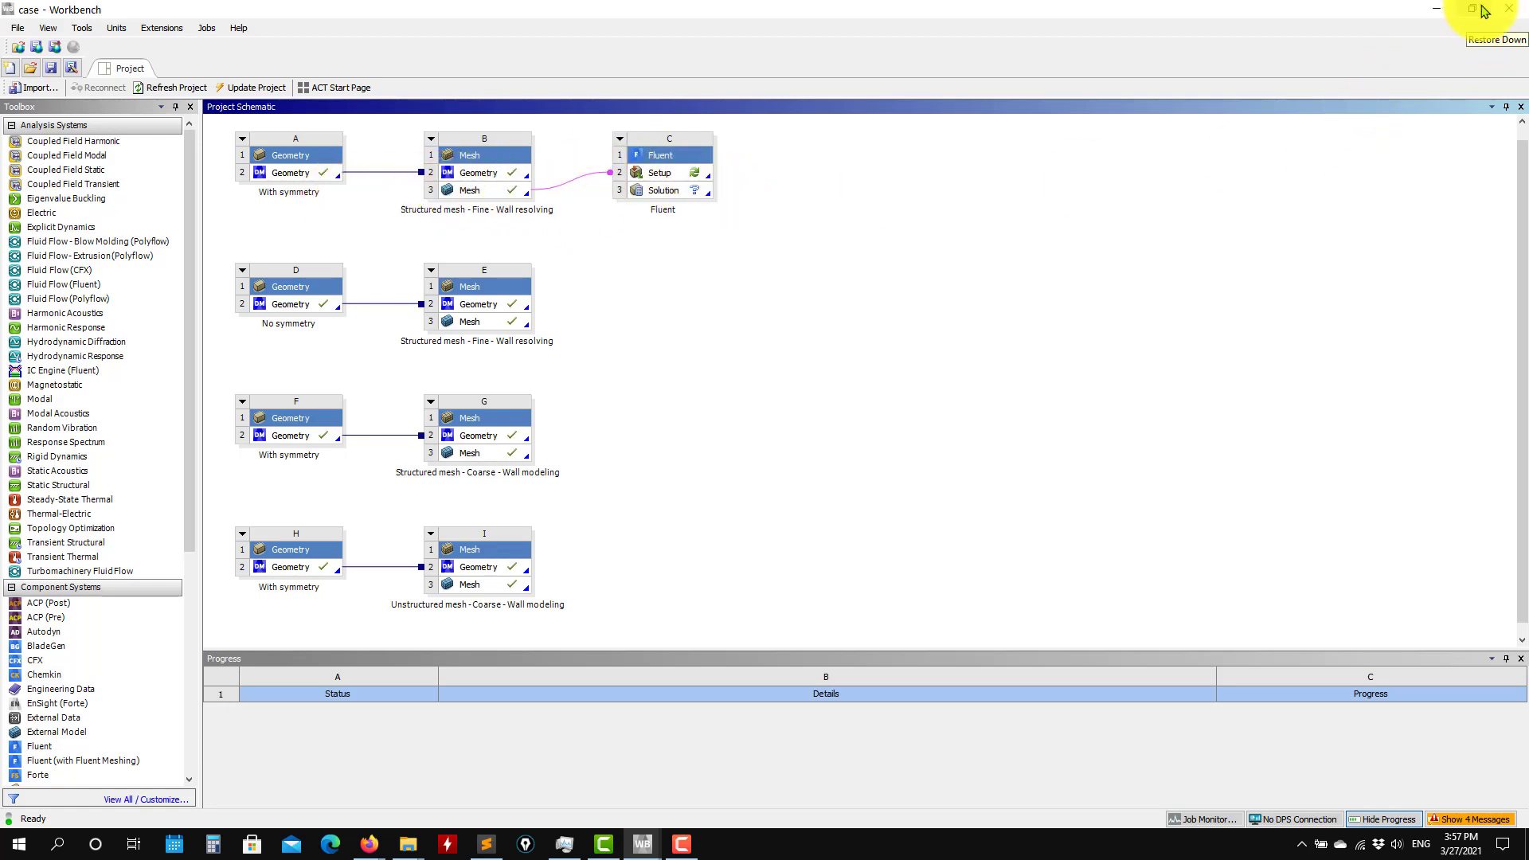
Return to the test1 project and open its Mesh component in the Meshing application.
{"action": "left_click", "coordinate": [1436, 10]}
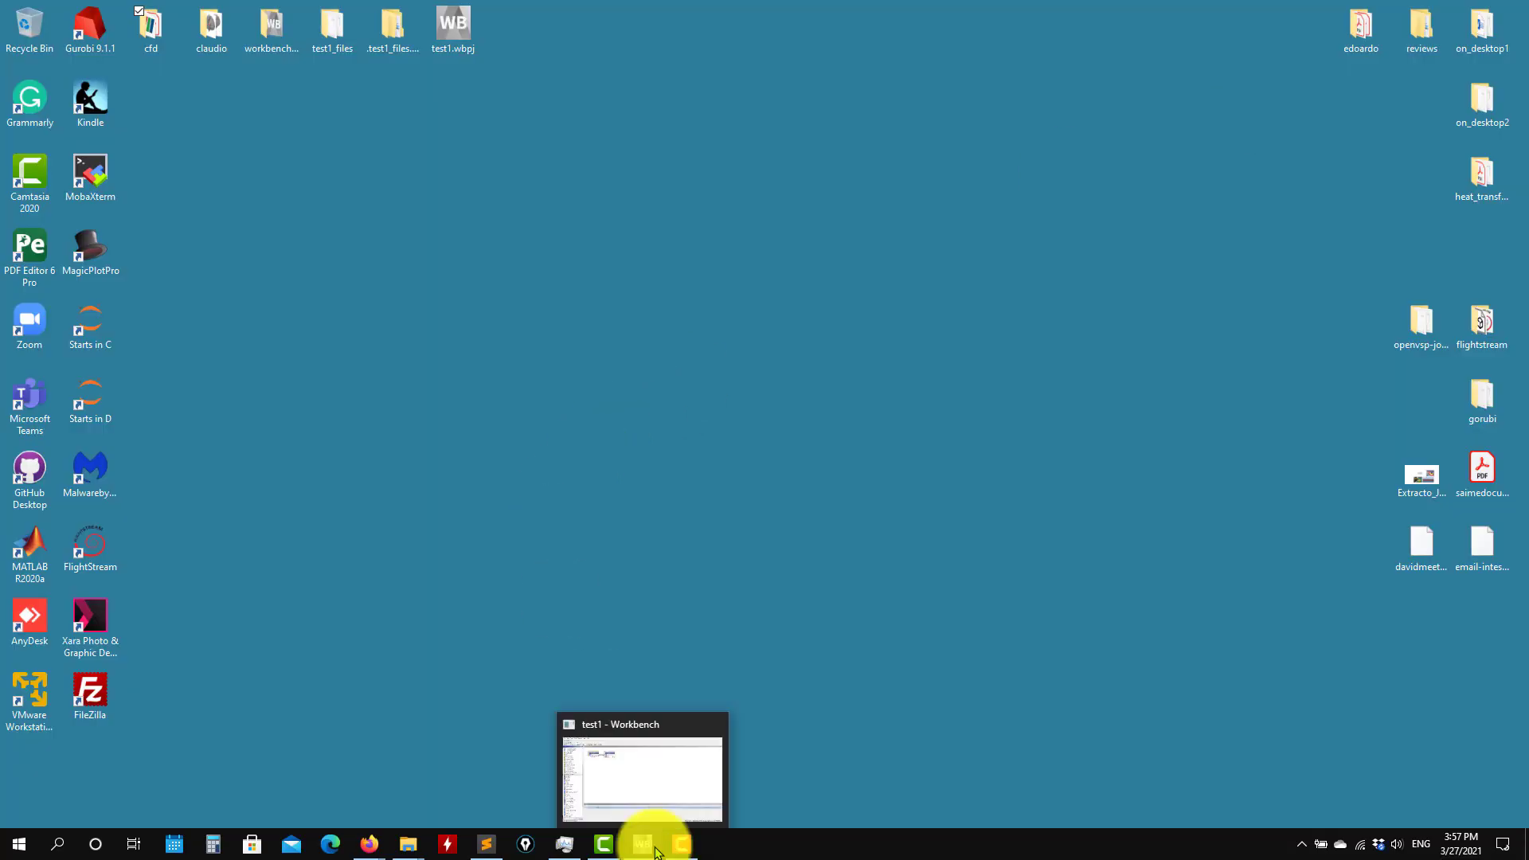
{"action": "left_click", "coordinate": [655, 850]}
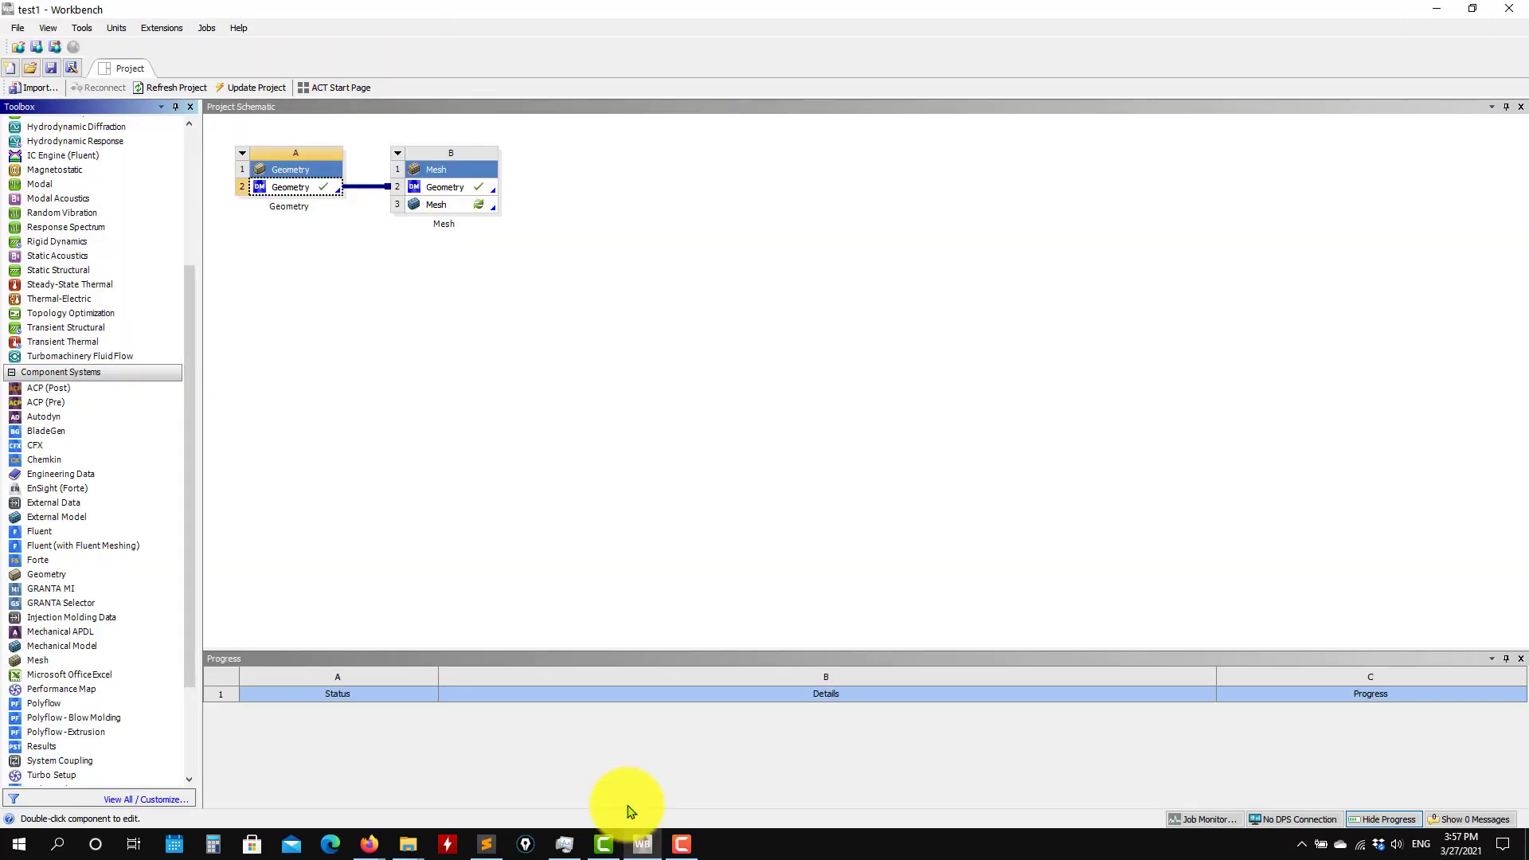
{"action": "left_click", "coordinate": [448, 213]}
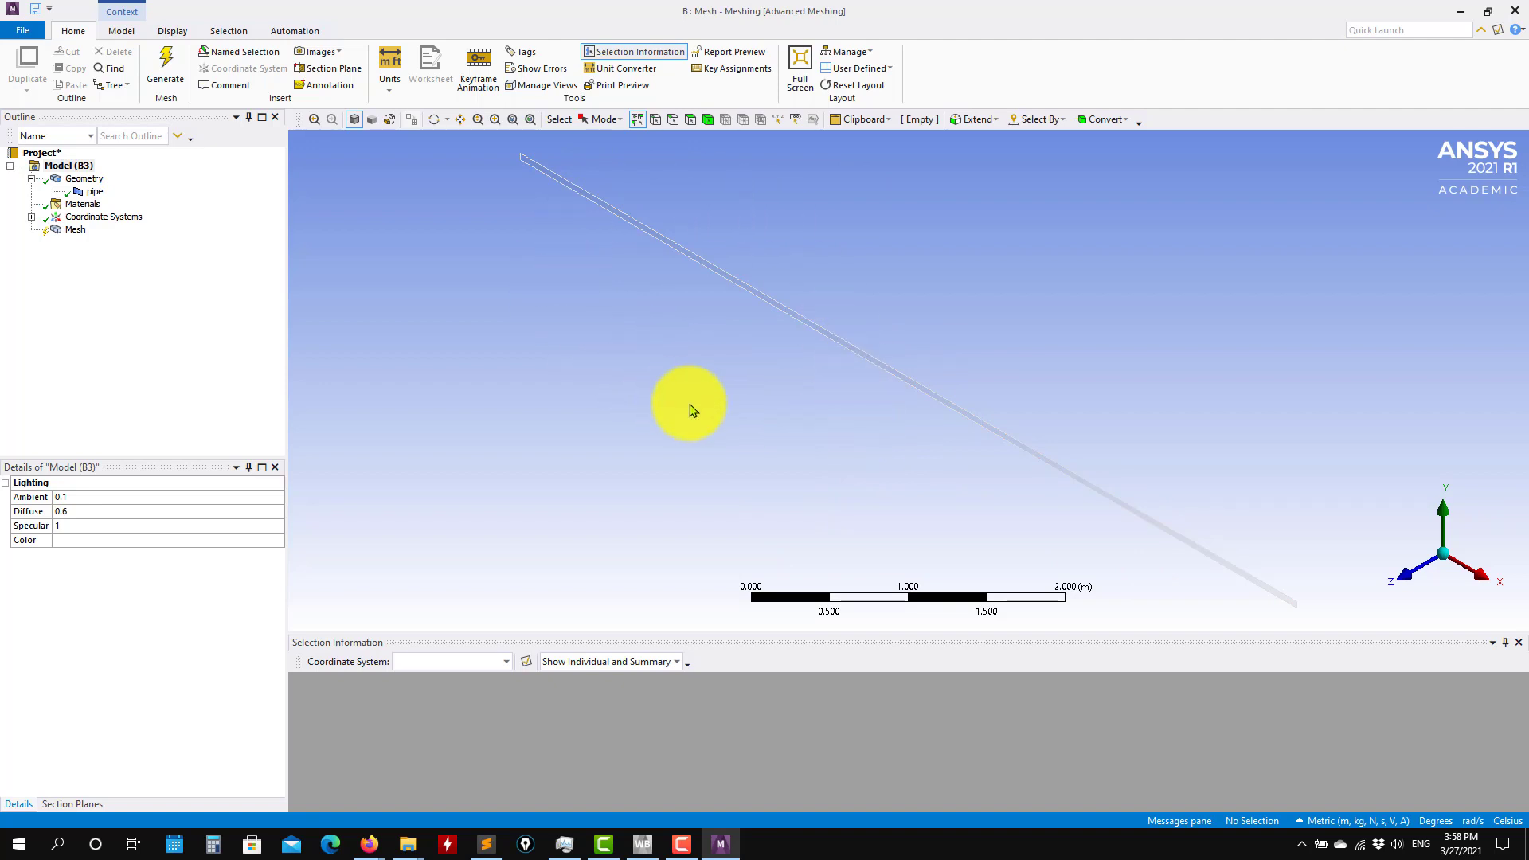
{"action": "middle_click_drag", "start_coordinate": [693, 410], "coordinate": [557, 335]}
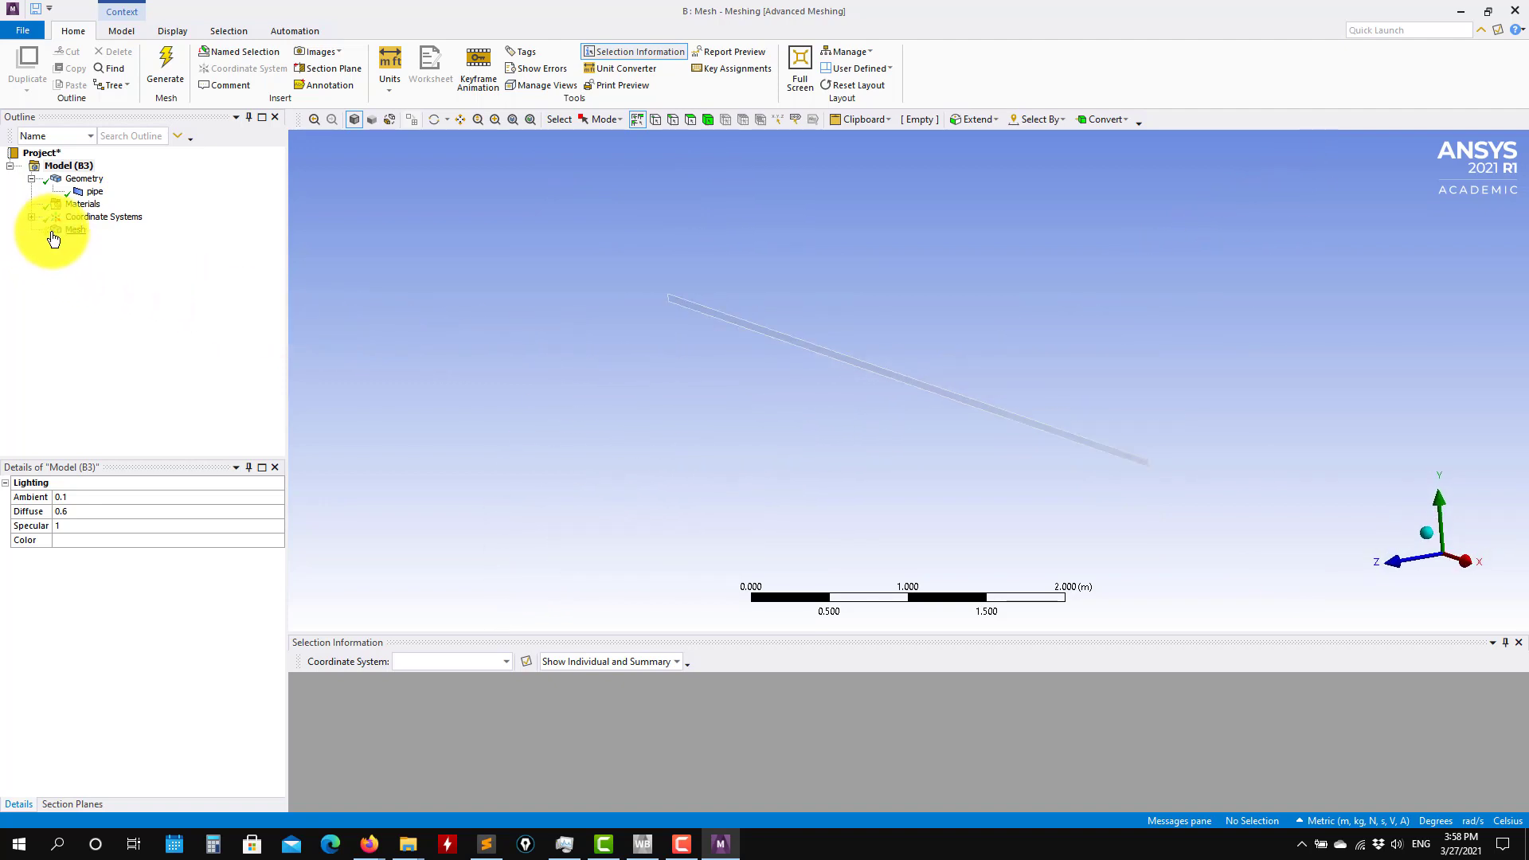
{"action": "left_click", "coordinate": [642, 846]}
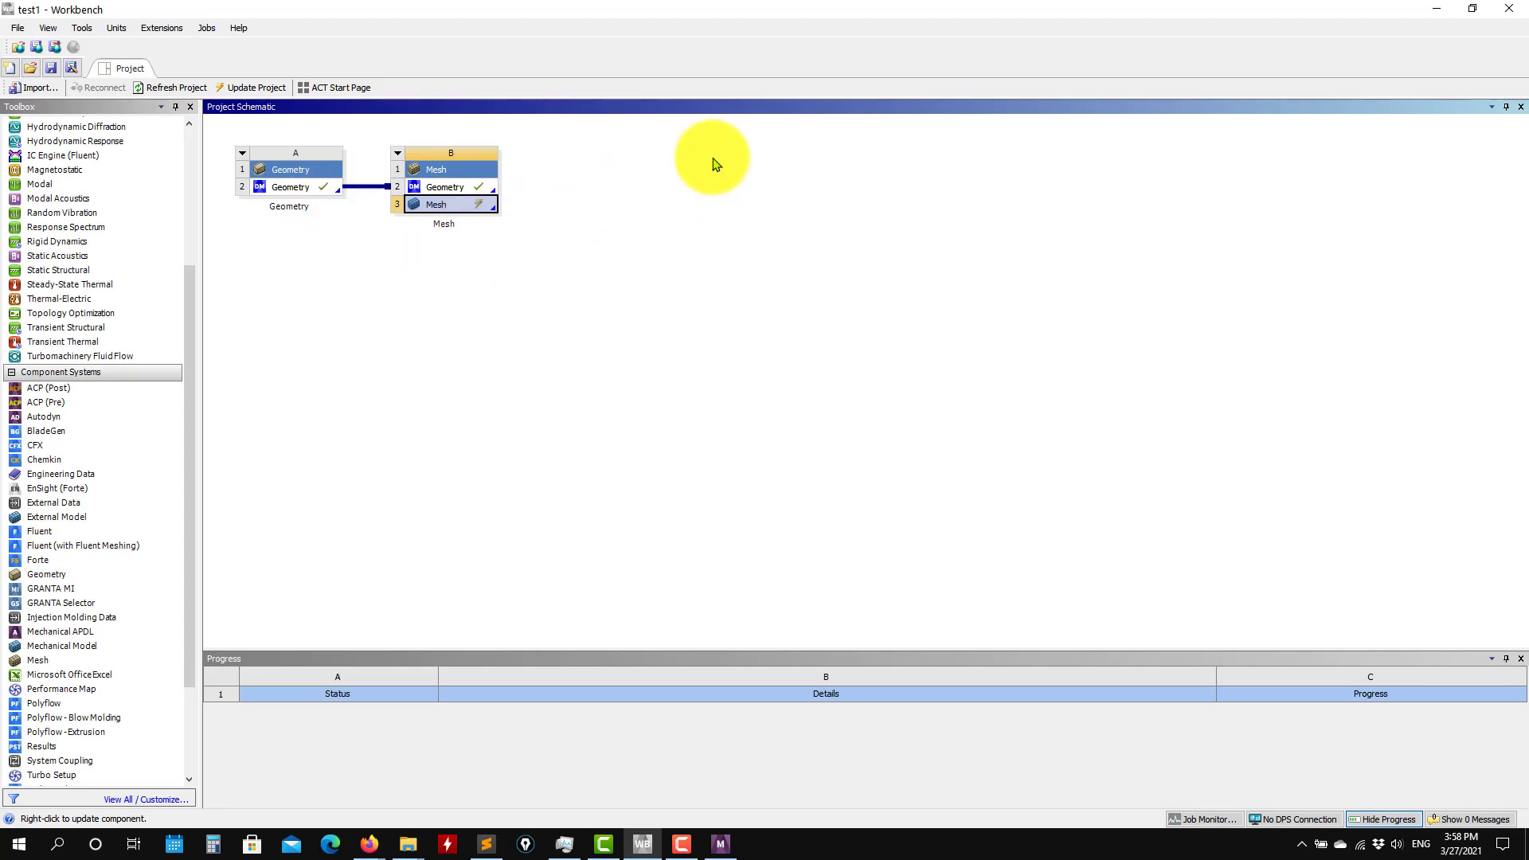
{"action": "left_click", "coordinate": [1442, 14]}
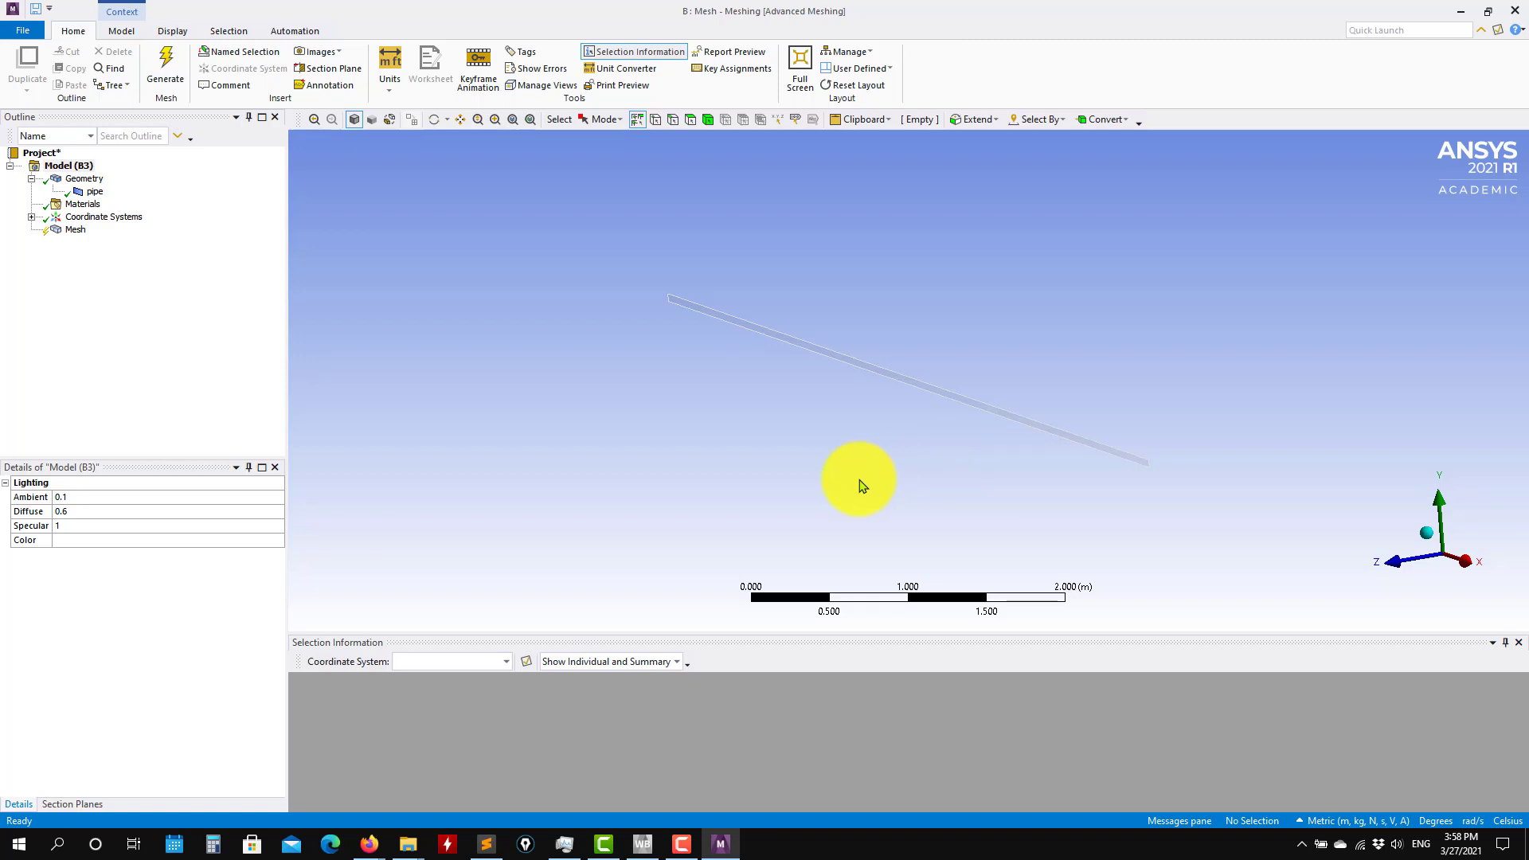
Generate the pipe mesh with the default settings and inspect its elements up close.
{"action": "left_click", "coordinate": [163, 65]}
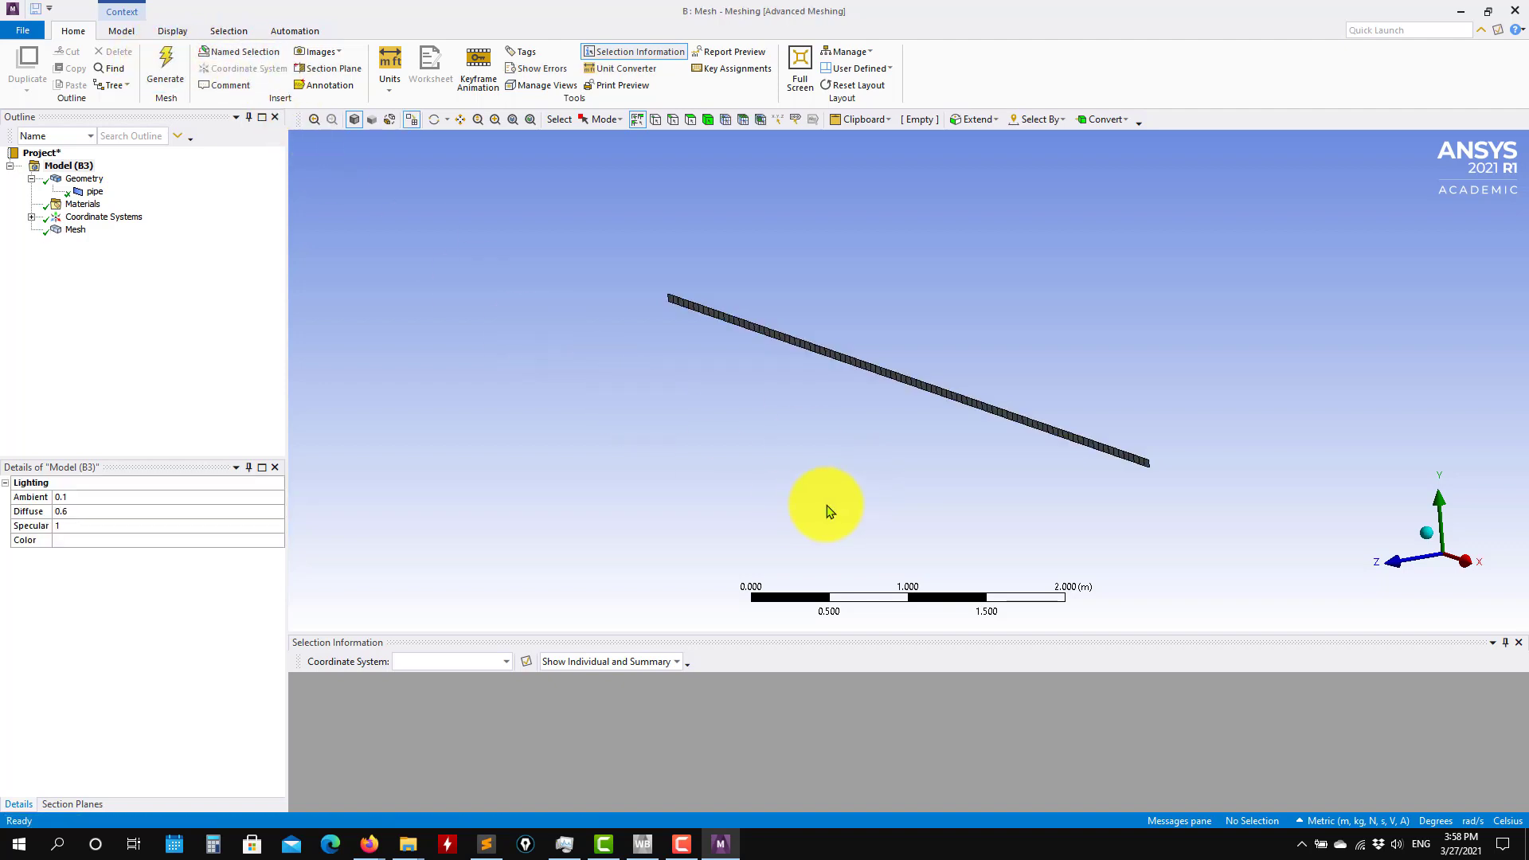
{"action": "middle_click_drag", "start_coordinate": [823, 512], "coordinate": [1028, 446]}
{"action": "scroll", "coordinate": [1026, 447], "scroll_direction": "up", "scroll_amount": 8}
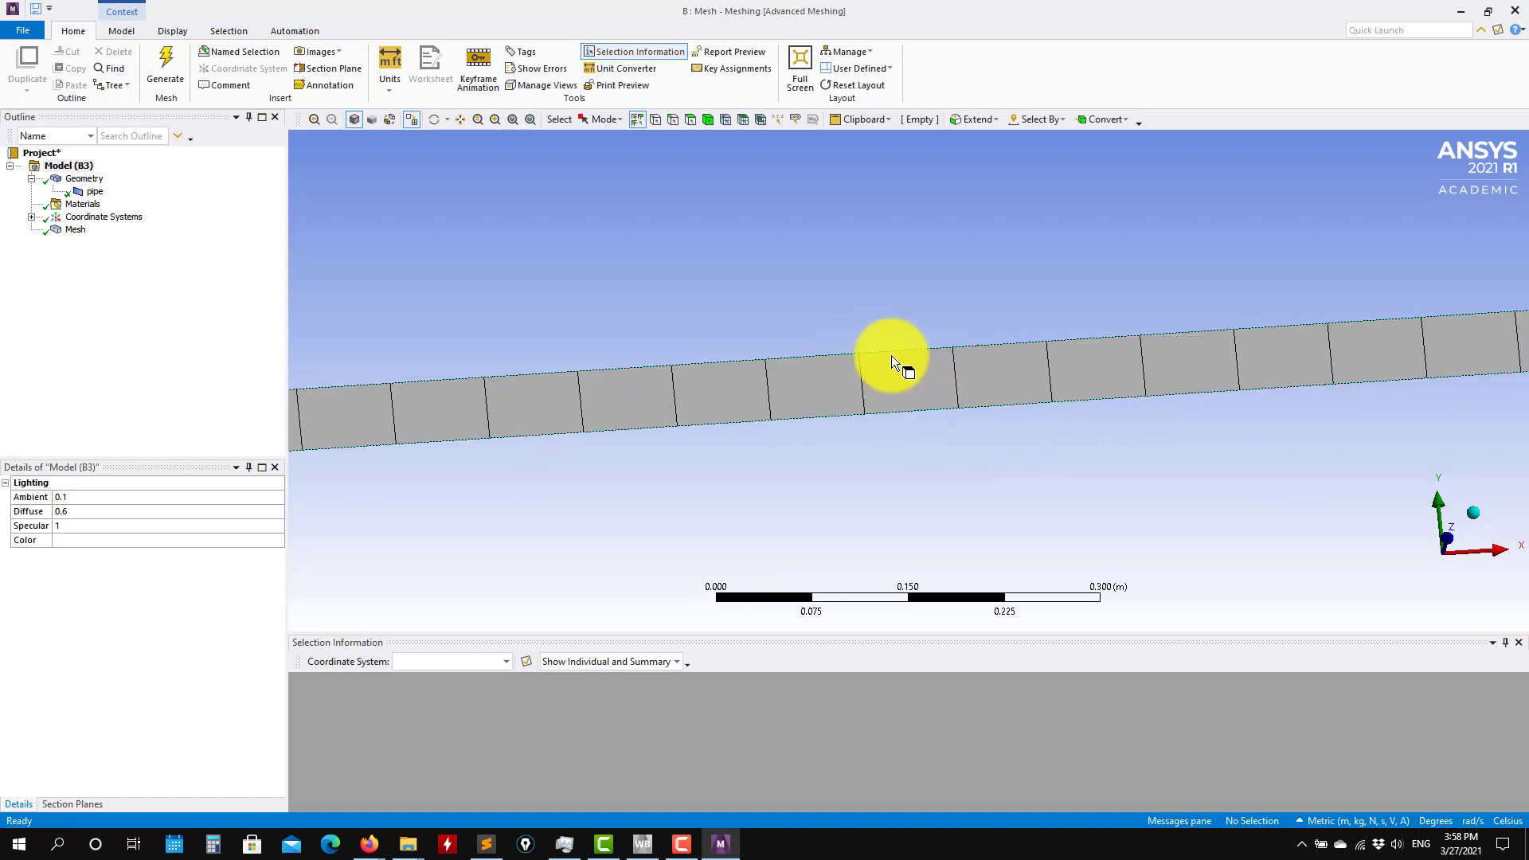
{"action": "scroll", "coordinate": [959, 466], "scroll_direction": "up", "scroll_amount": 3}
{"action": "scroll", "coordinate": [964, 467], "scroll_direction": "up", "scroll_amount": 2}
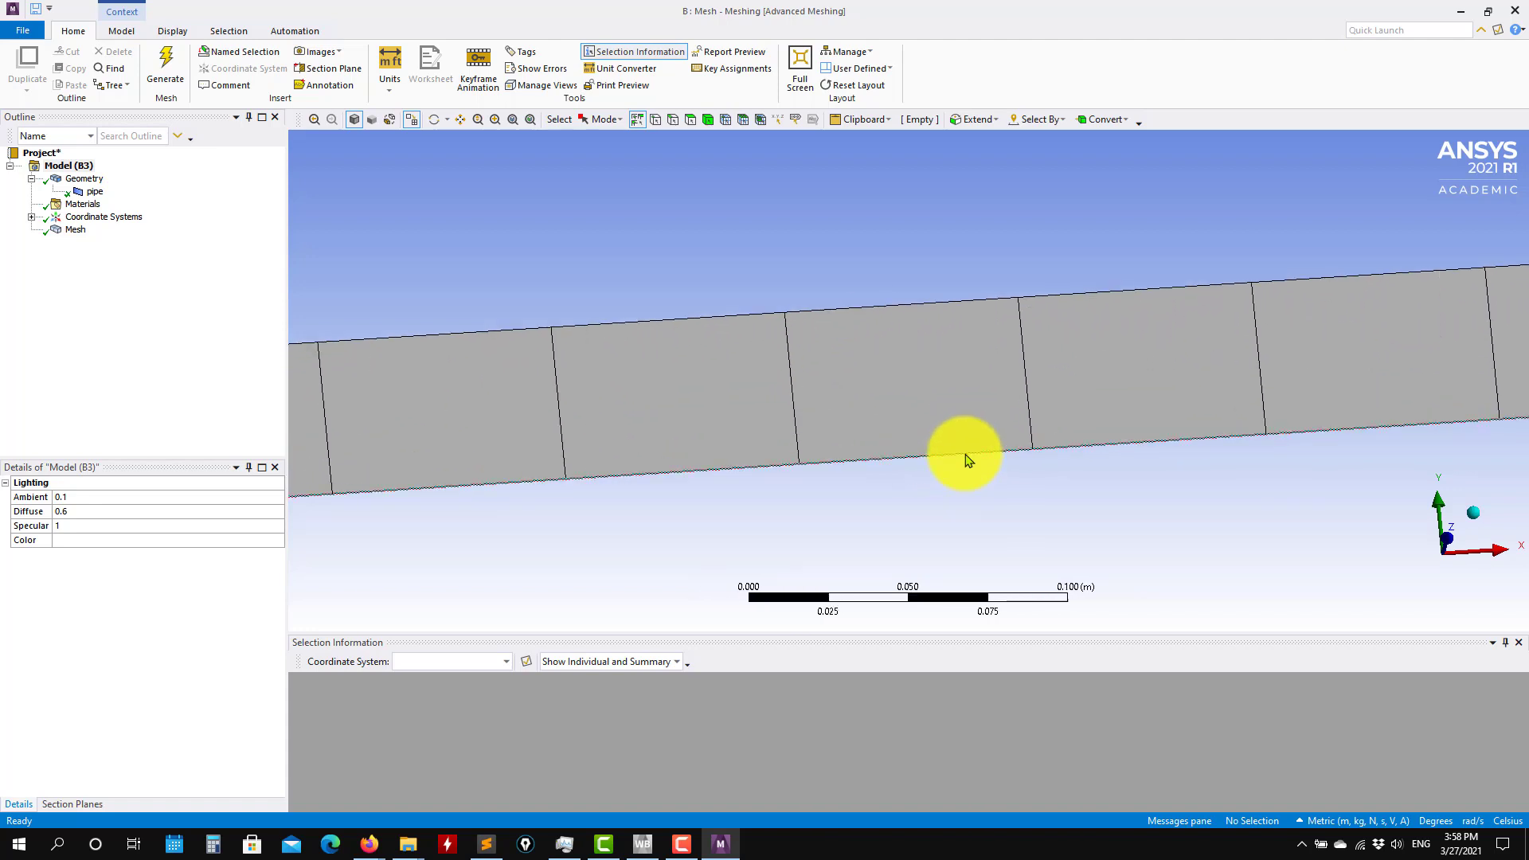
{"action": "scroll", "coordinate": [955, 458], "scroll_direction": "down", "scroll_amount": 1}
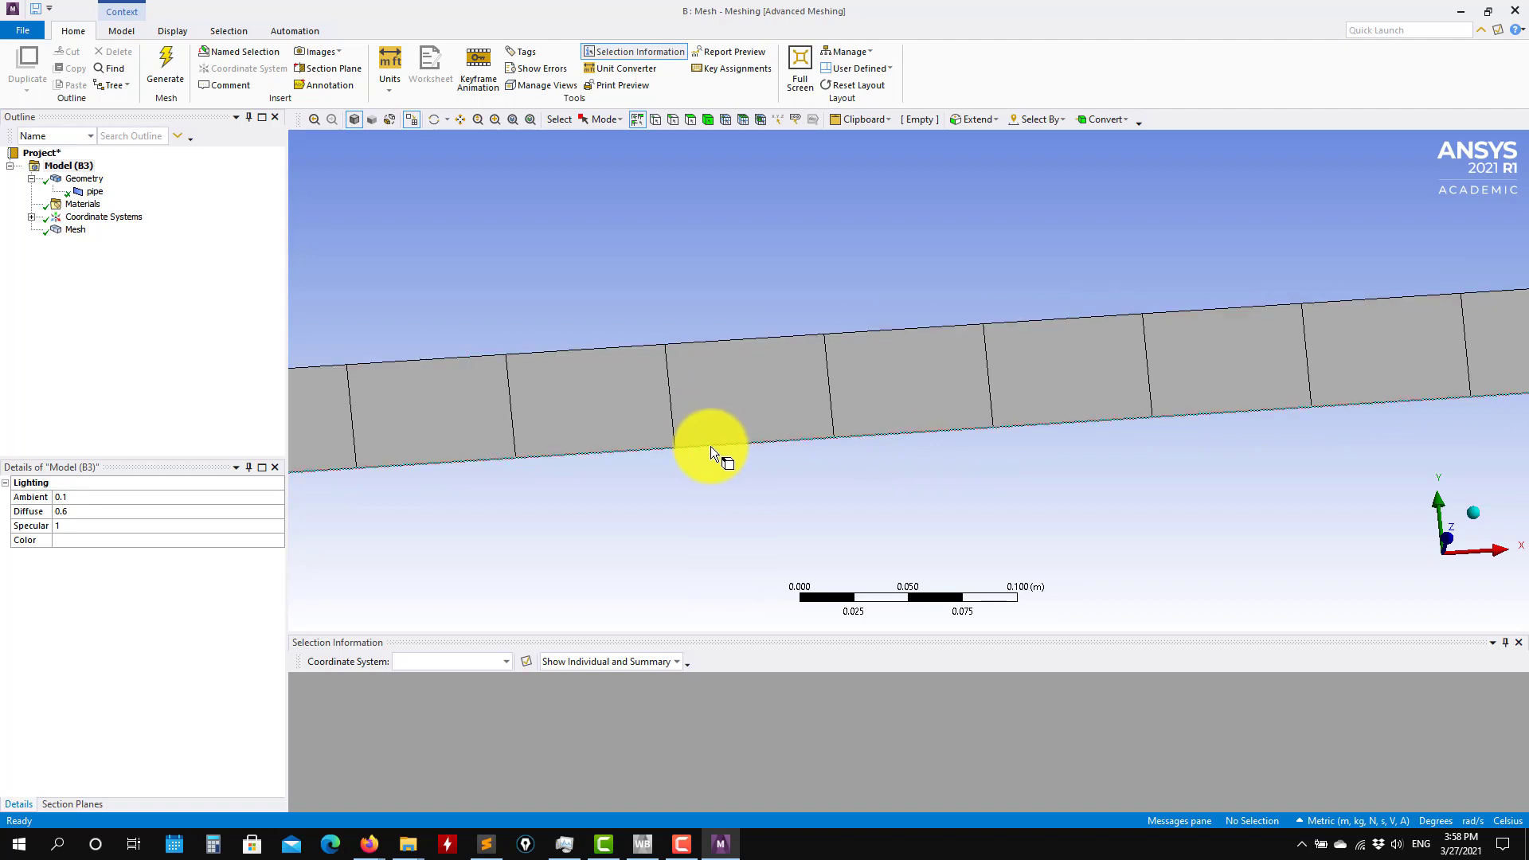
Set the mesh's Physics Preference to CFD and its Solver Preference to Fluent.
{"action": "left_click", "coordinate": [73, 235]}
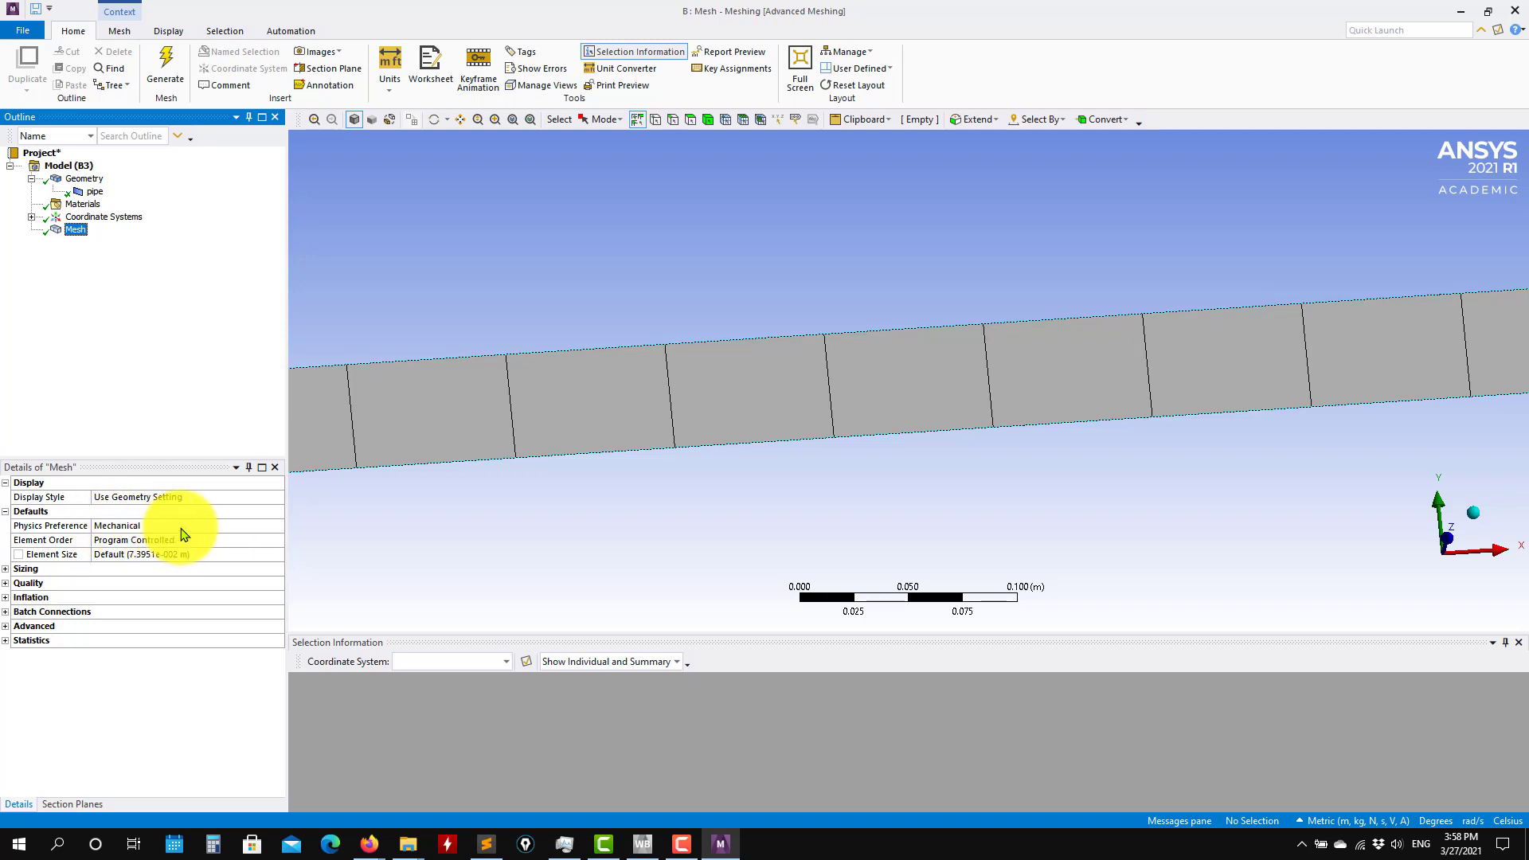
{"action": "left_click", "coordinate": [221, 528]}
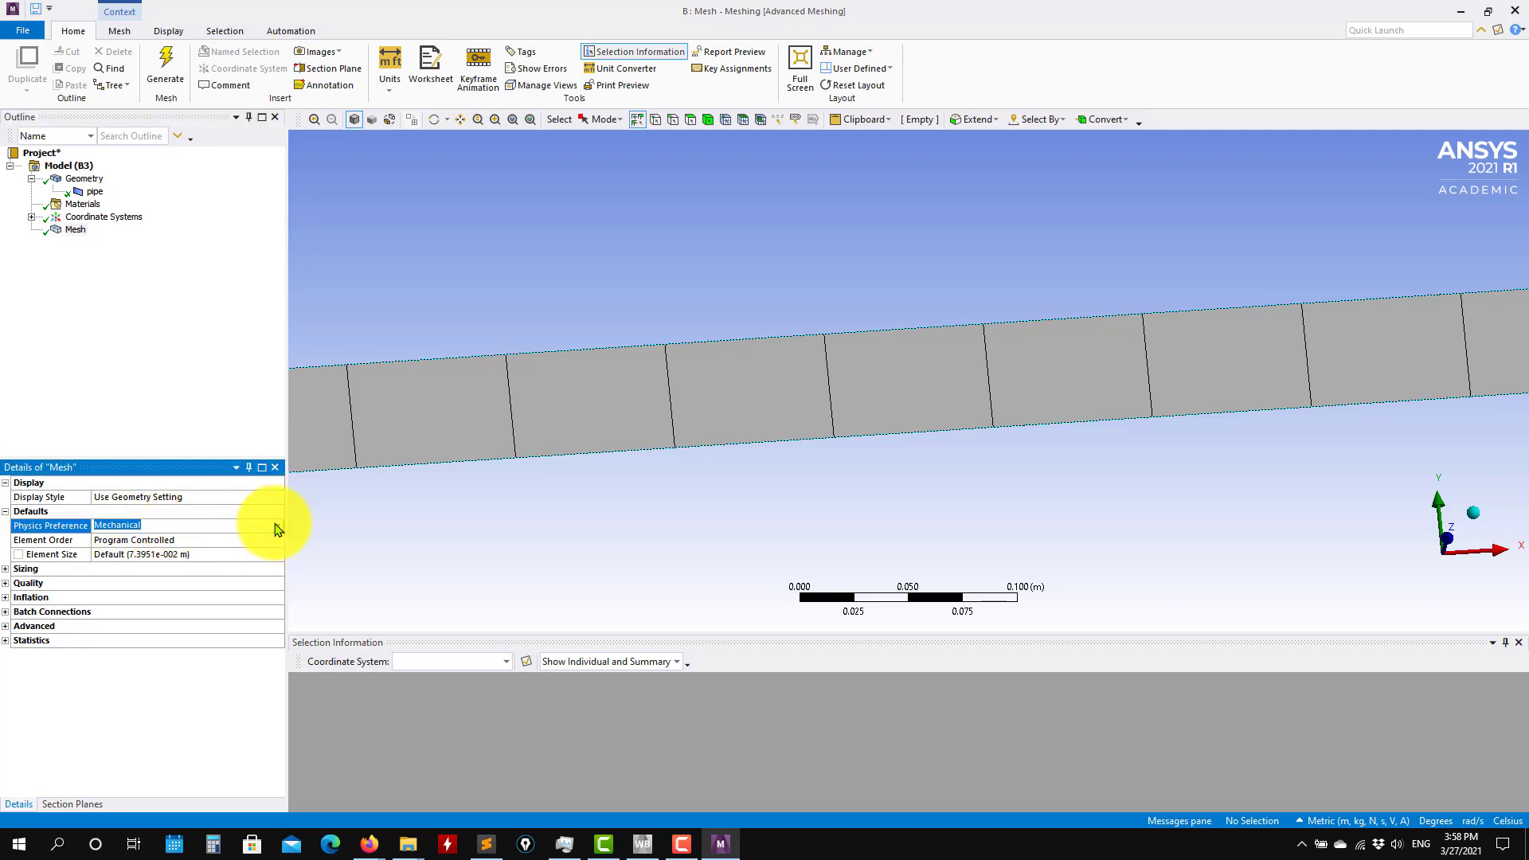
{"action": "left_click", "coordinate": [277, 527]}
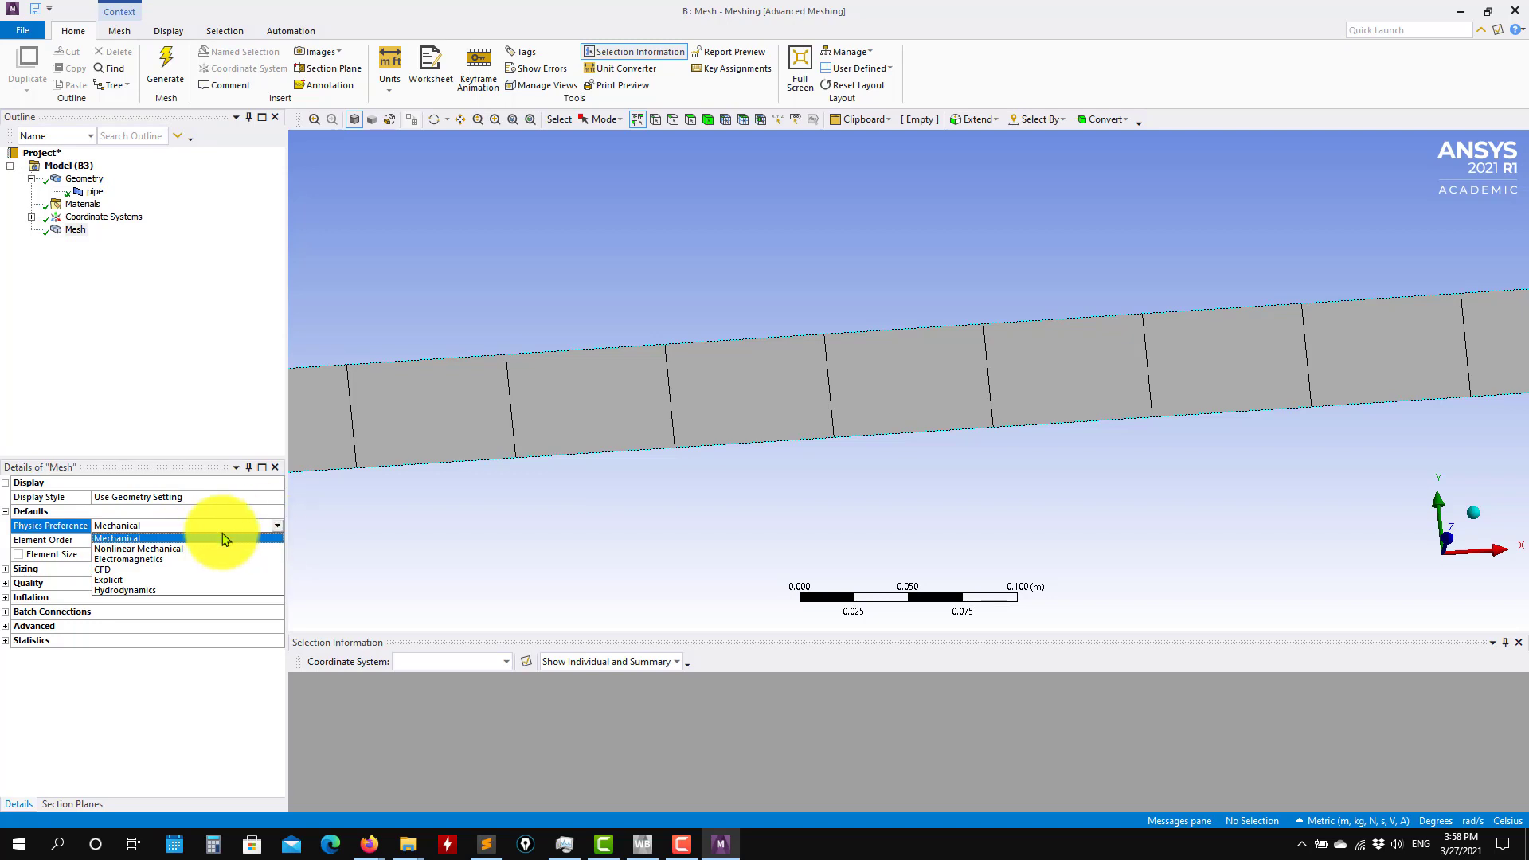
{"action": "left_click", "coordinate": [103, 571]}
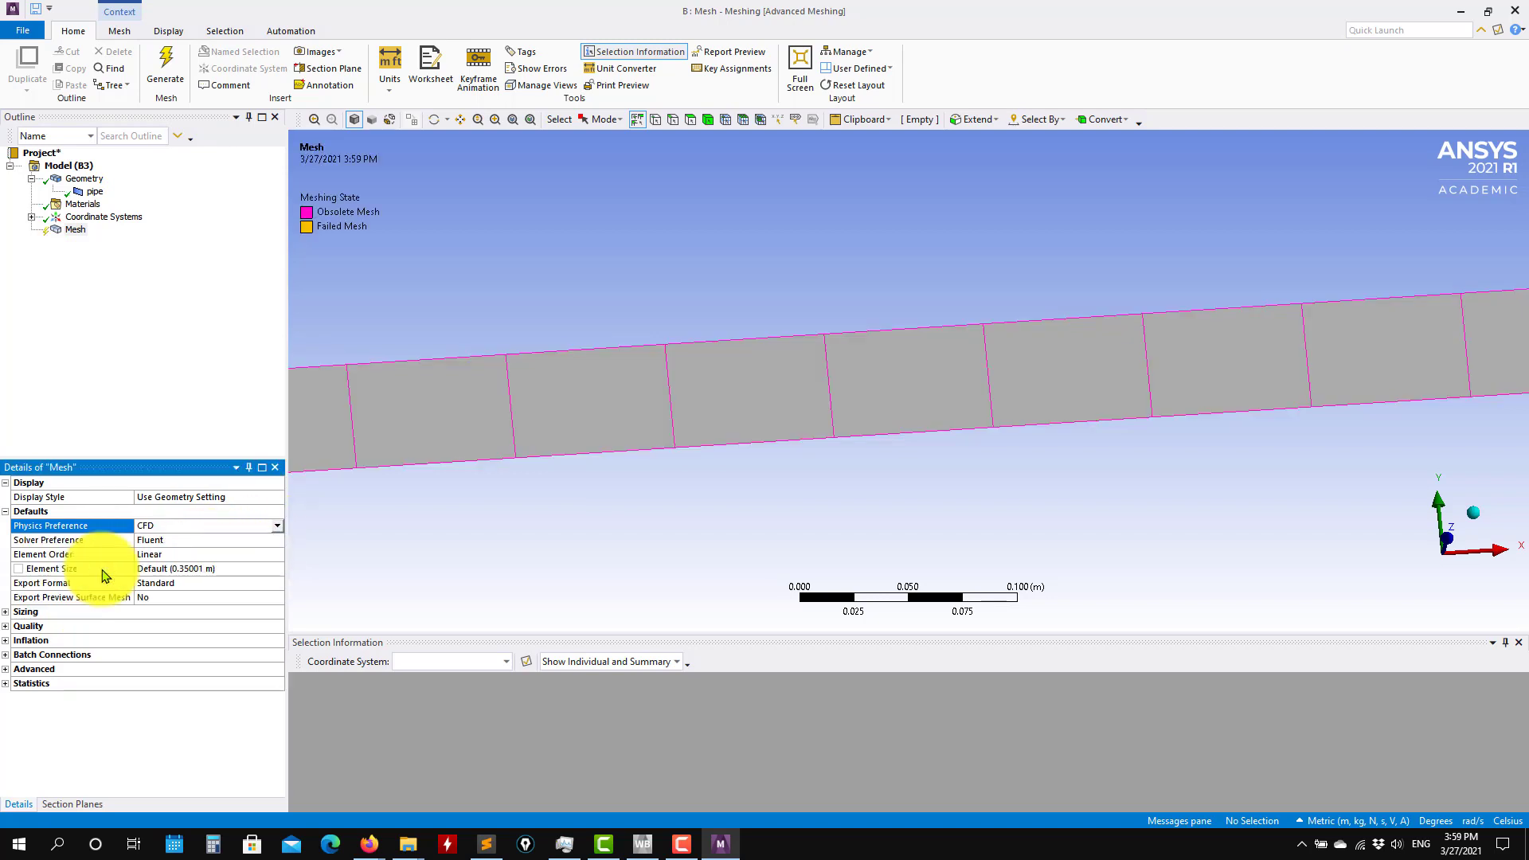
{"action": "left_click", "coordinate": [157, 540]}
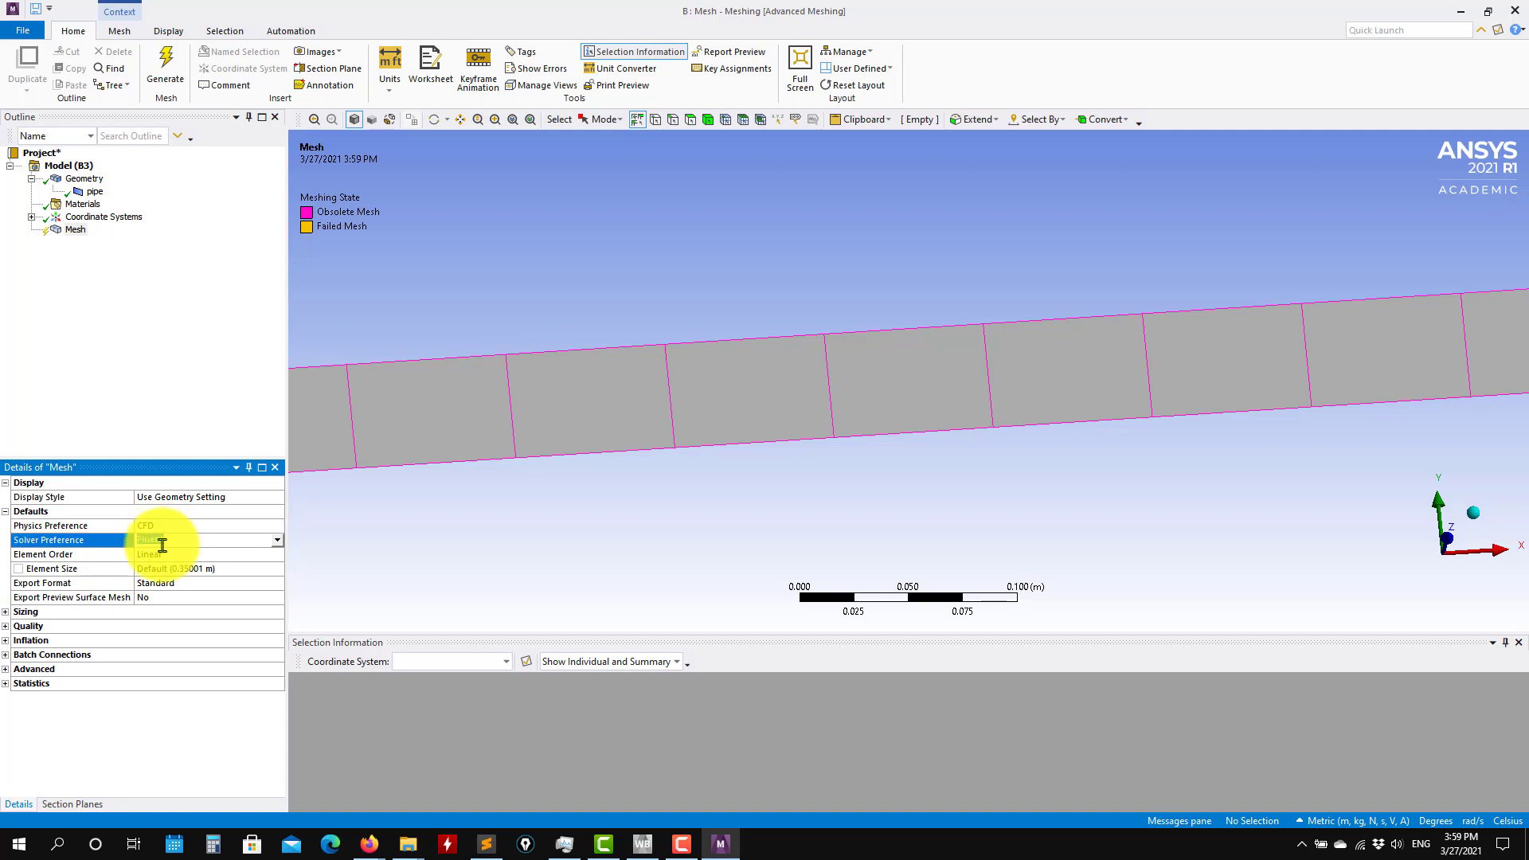
{"action": "left_click", "coordinate": [278, 541]}
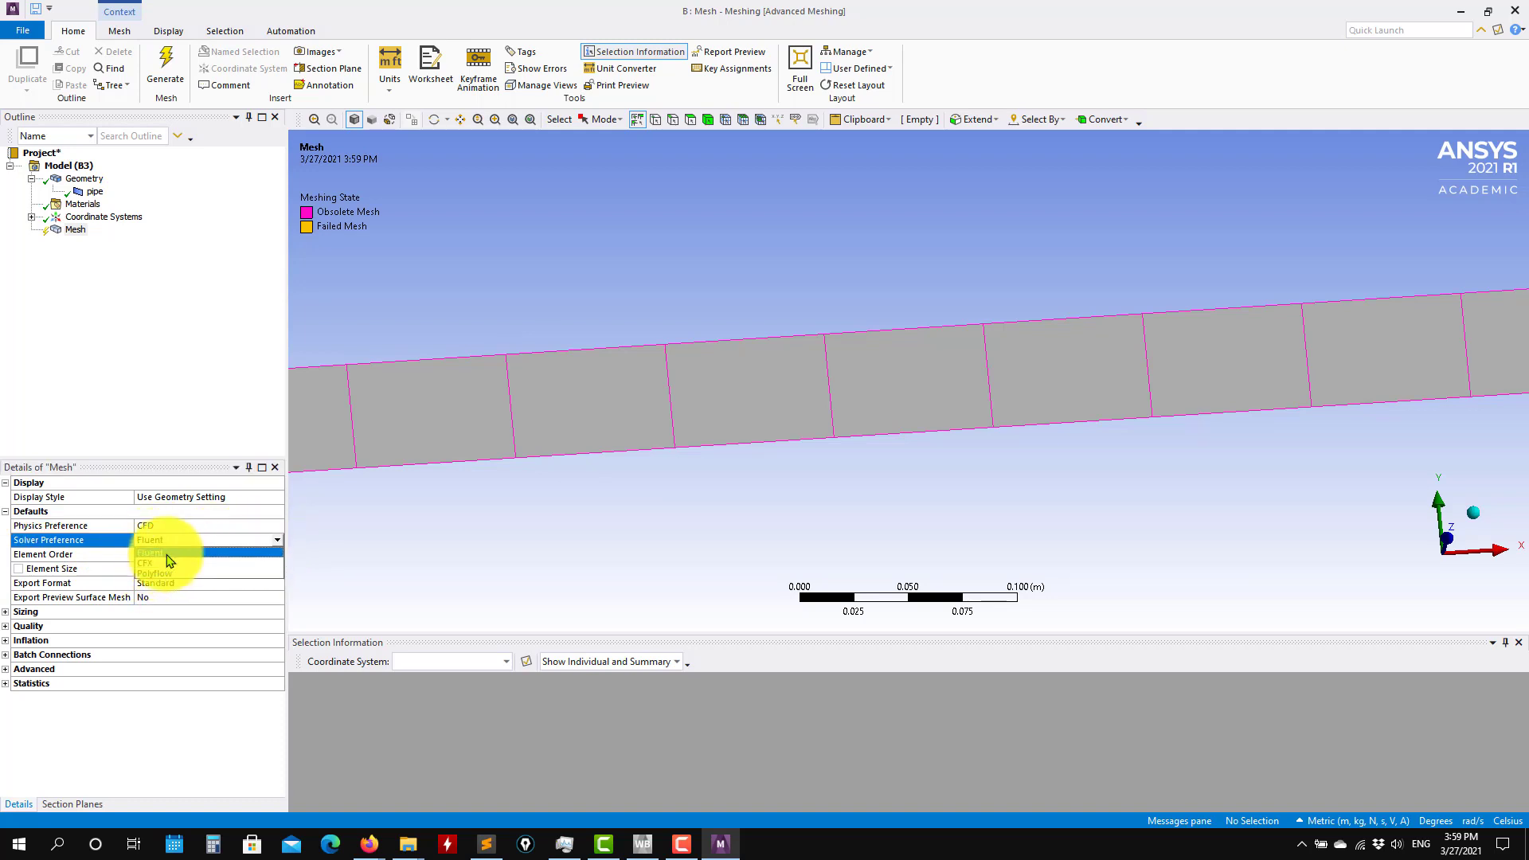
{"action": "left_click", "coordinate": [166, 553]}
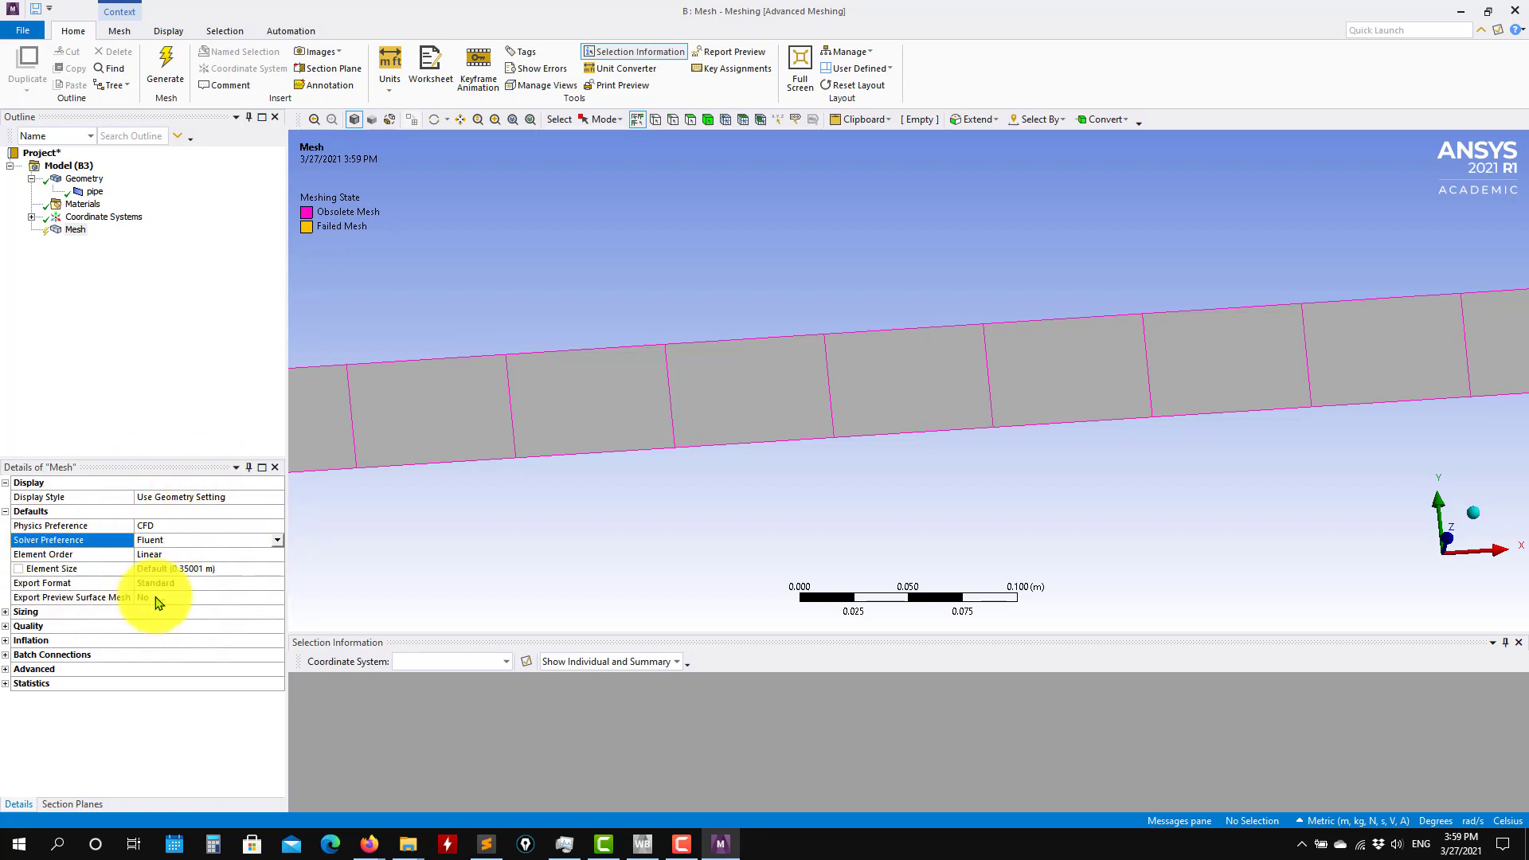
Check the DesignModeler unit settings in the Meshing options and leave without changing anything.
{"action": "left_click", "coordinate": [102, 33]}
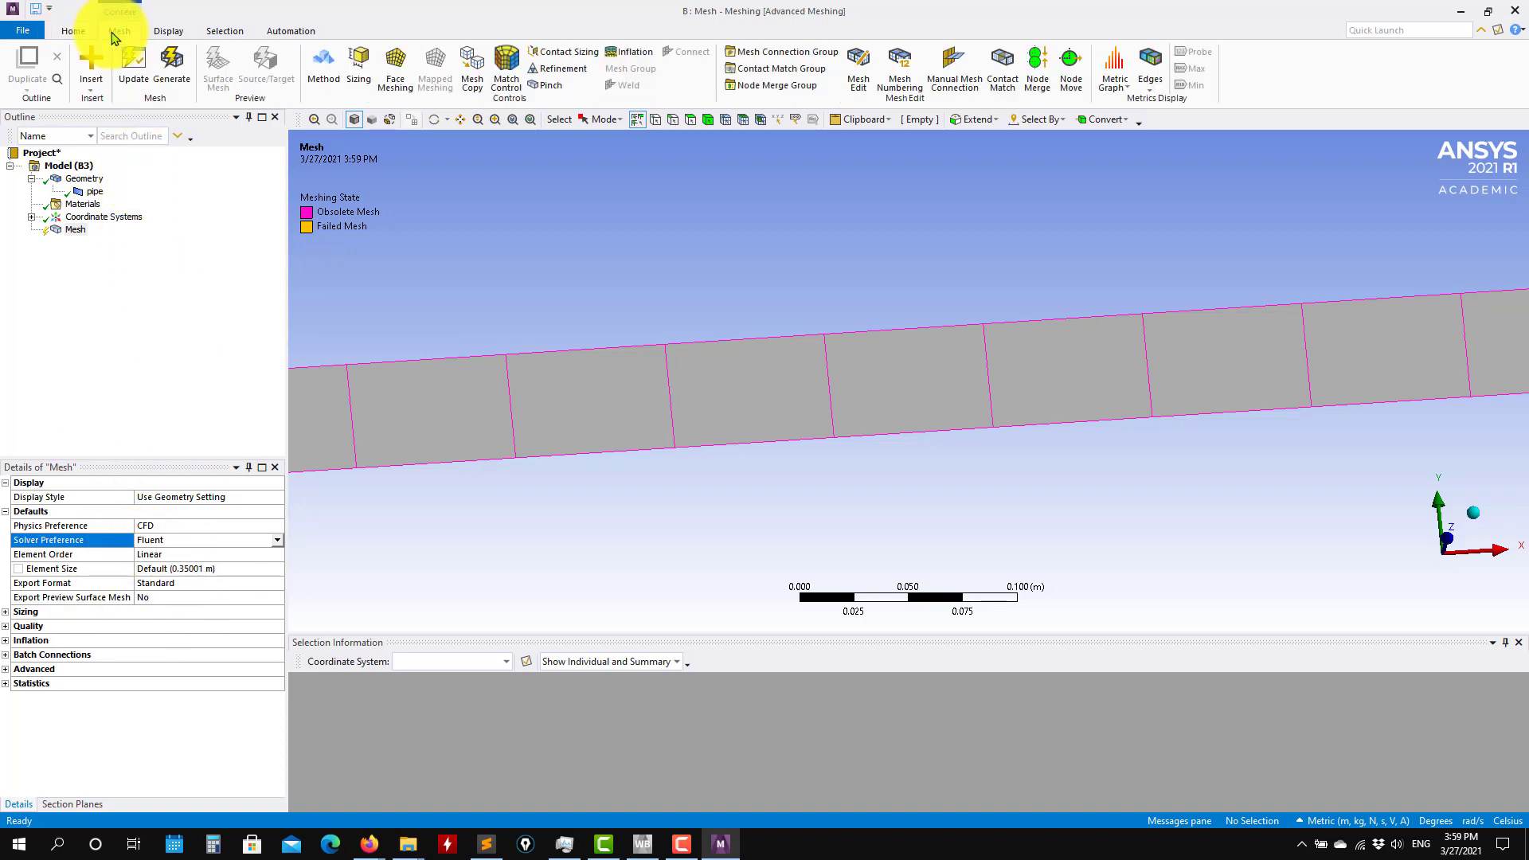
{"action": "left_click", "coordinate": [24, 32]}
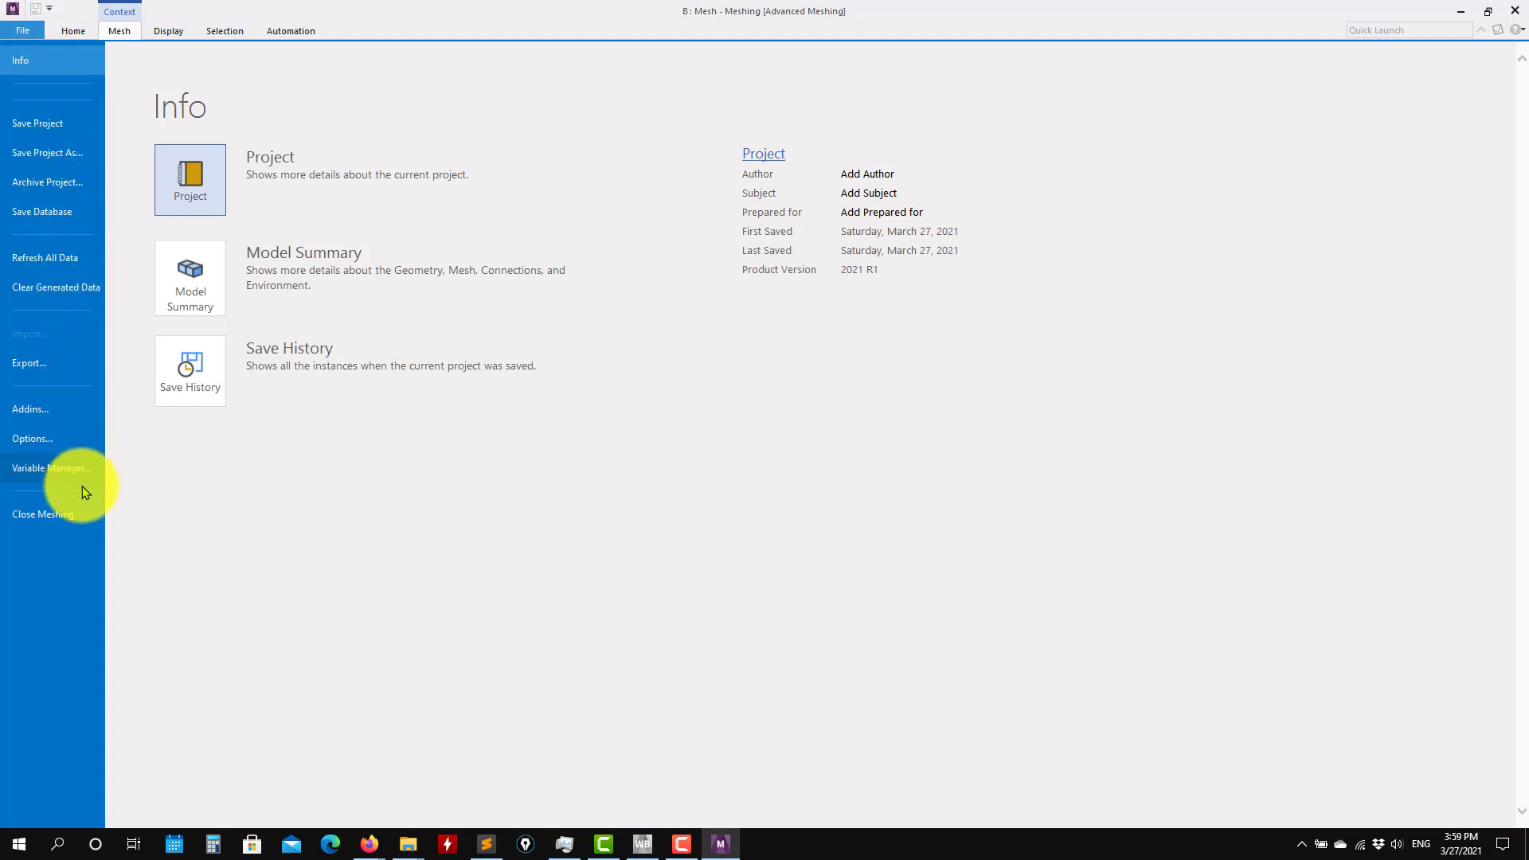
{"action": "left_click", "coordinate": [32, 438]}
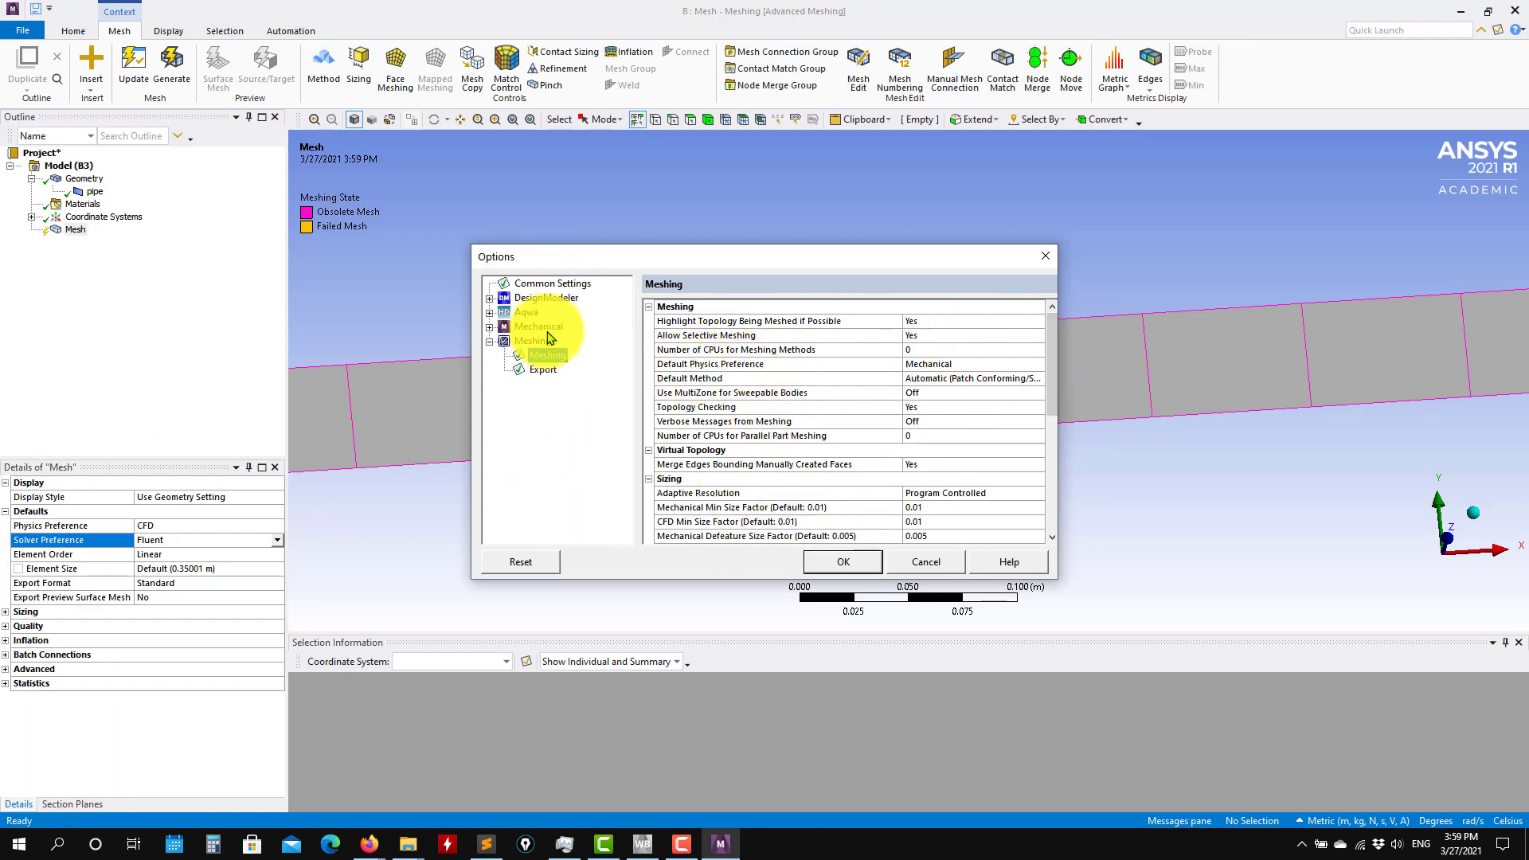
{"action": "left_click", "coordinate": [490, 298]}
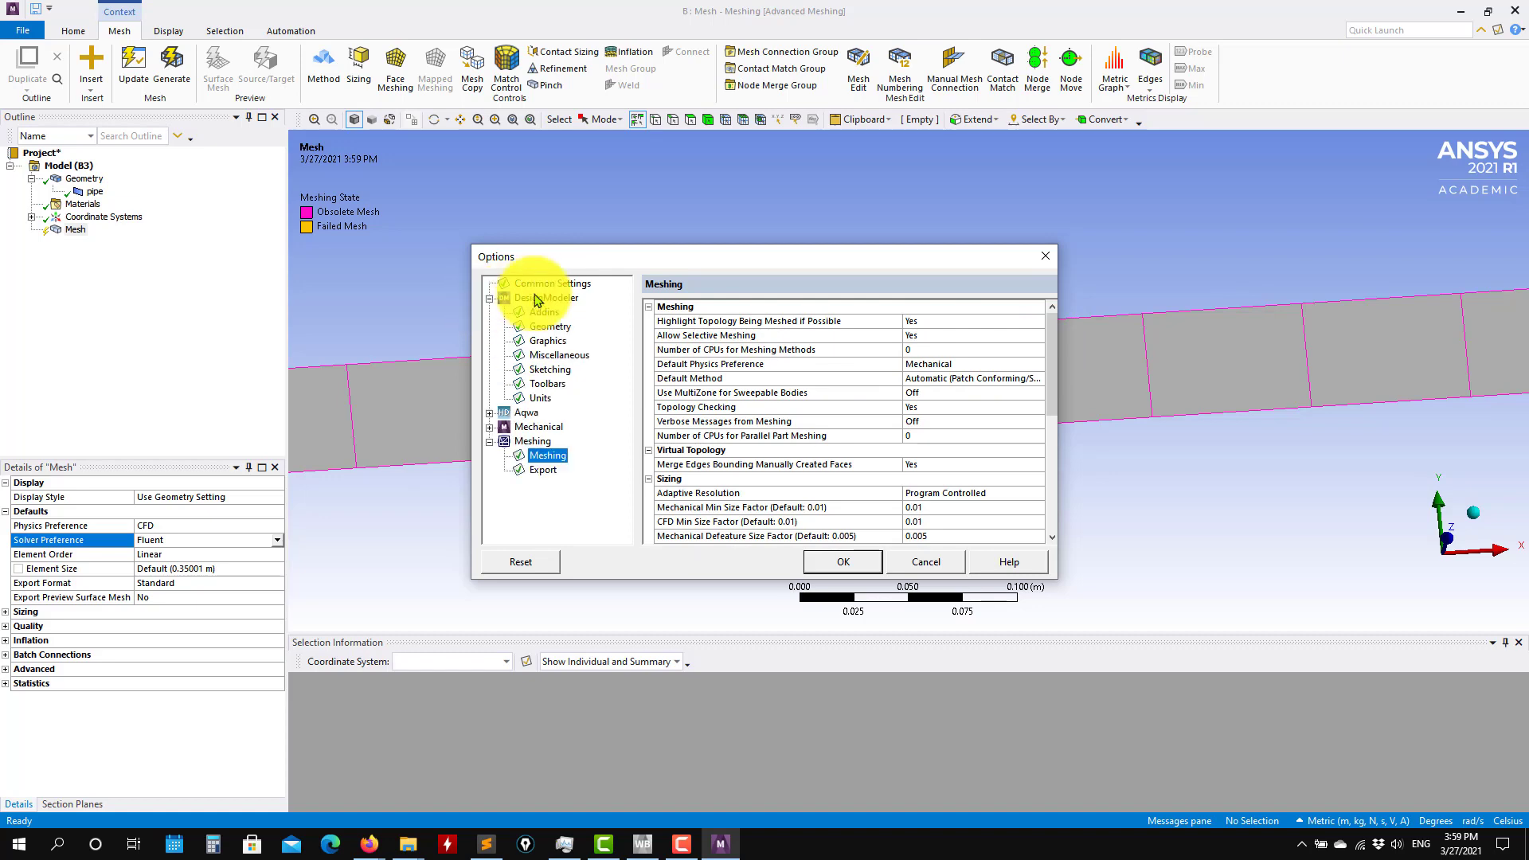
{"action": "left_click", "coordinate": [540, 398]}
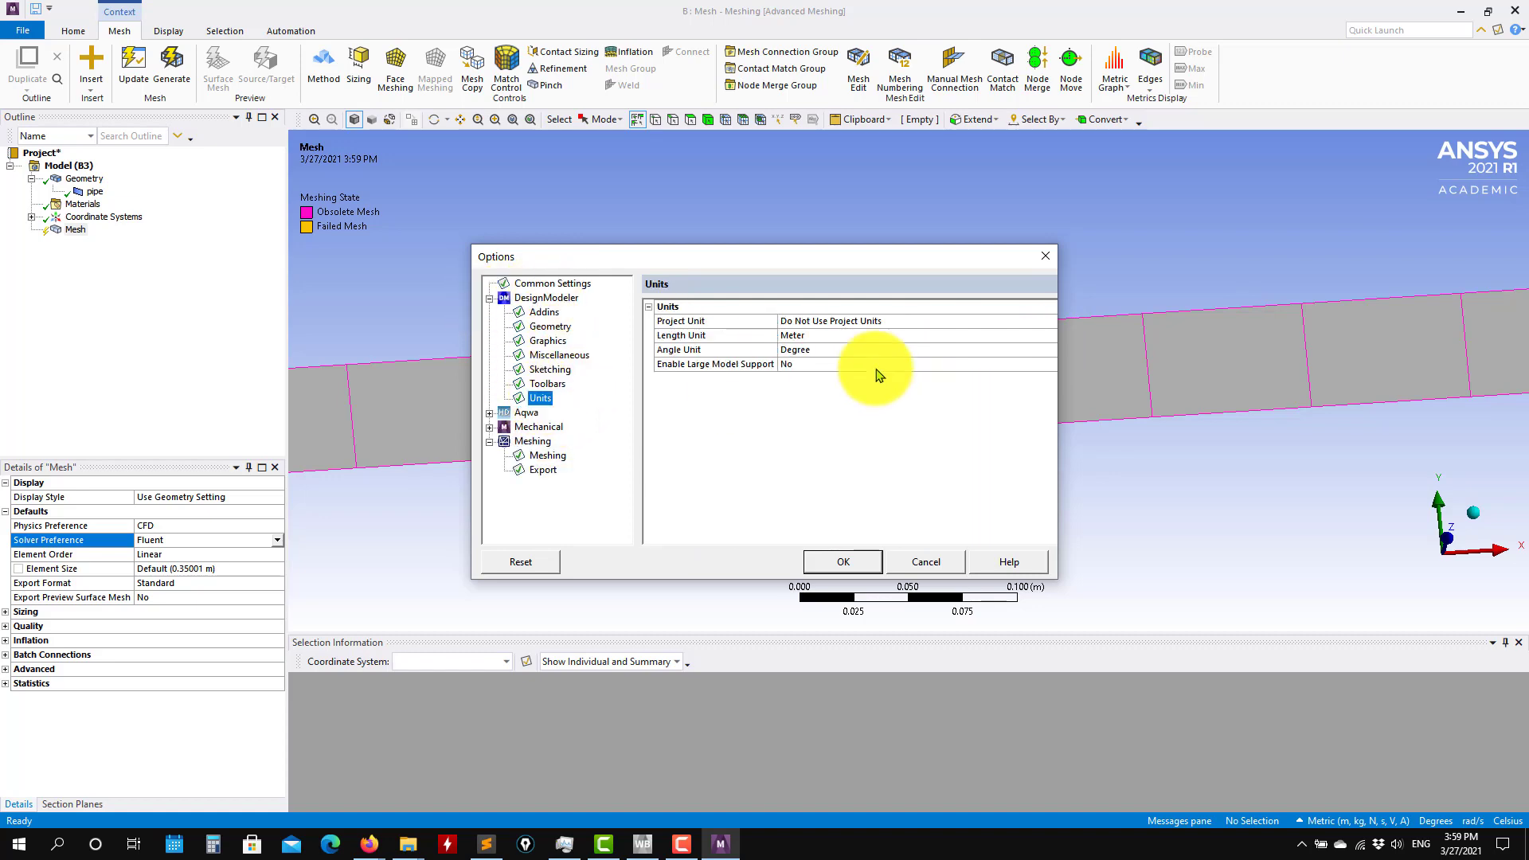
{"action": "left_click", "coordinate": [927, 561]}
Regenerate the pipe mesh with the CFD and Fluent preferences and inspect the resulting elements.
{"action": "scroll", "coordinate": [608, 532], "scroll_direction": "down", "scroll_amount": 3}
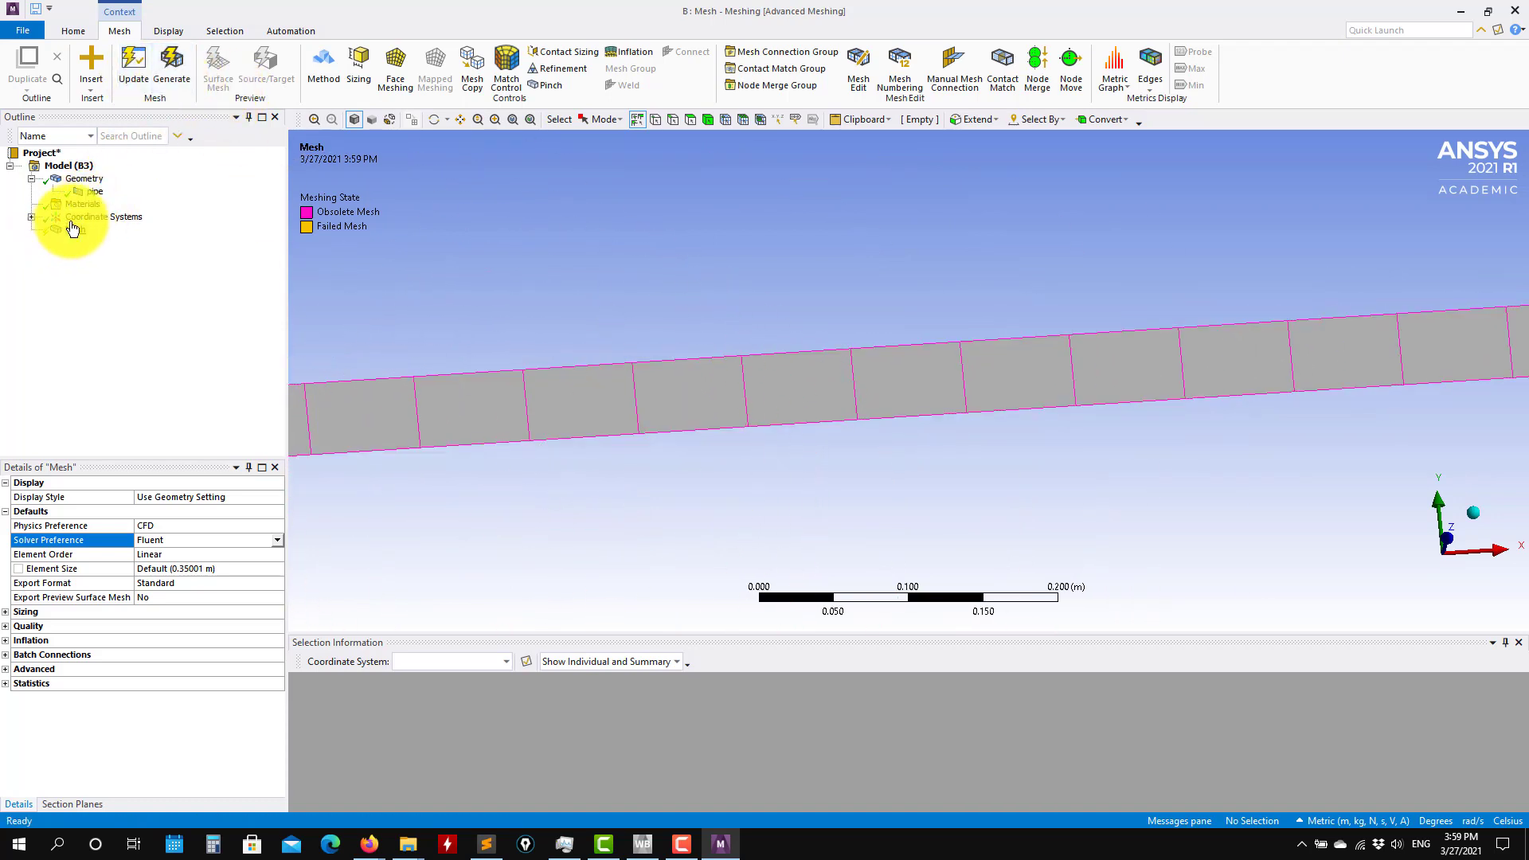
{"action": "left_click", "coordinate": [171, 64]}
{"action": "scroll", "coordinate": [437, 417], "scroll_direction": "up", "scroll_amount": 2}
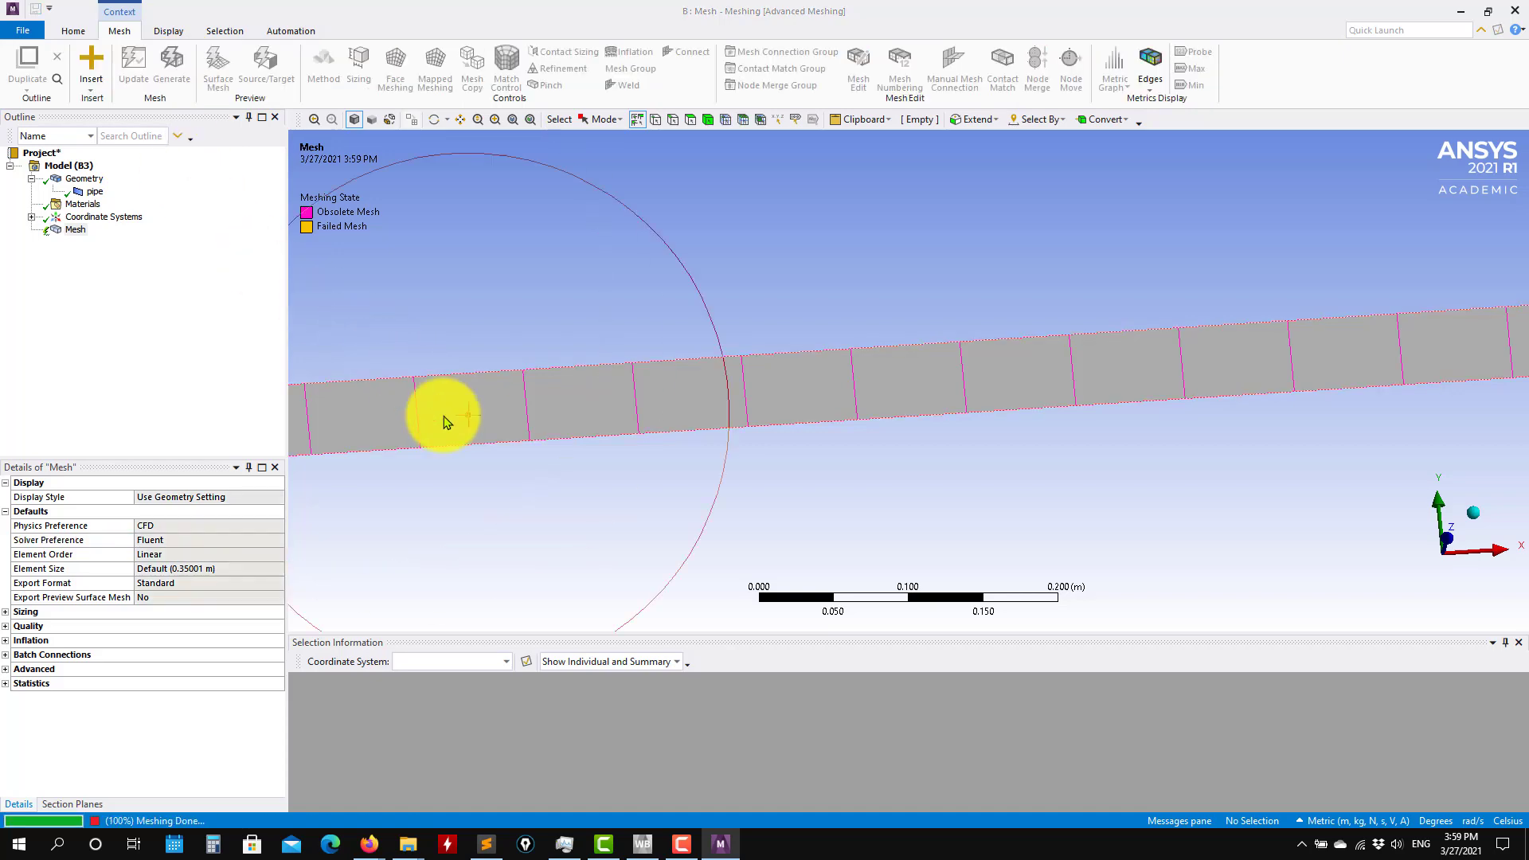
{"action": "scroll", "coordinate": [503, 500], "scroll_direction": "down", "scroll_amount": 10}
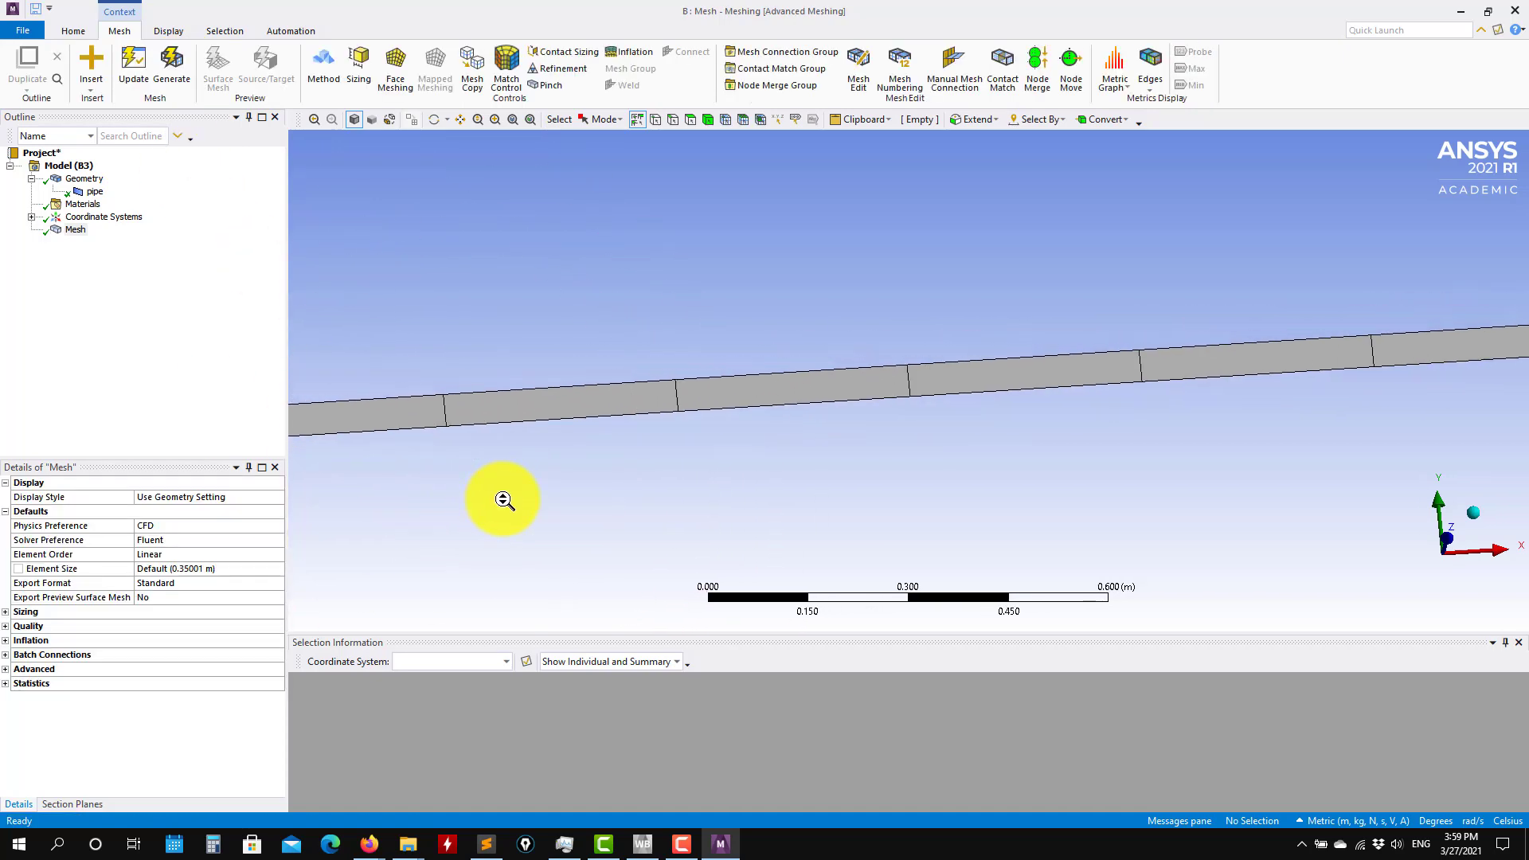
{"action": "scroll", "coordinate": [546, 458], "scroll_direction": "up", "scroll_amount": 4}
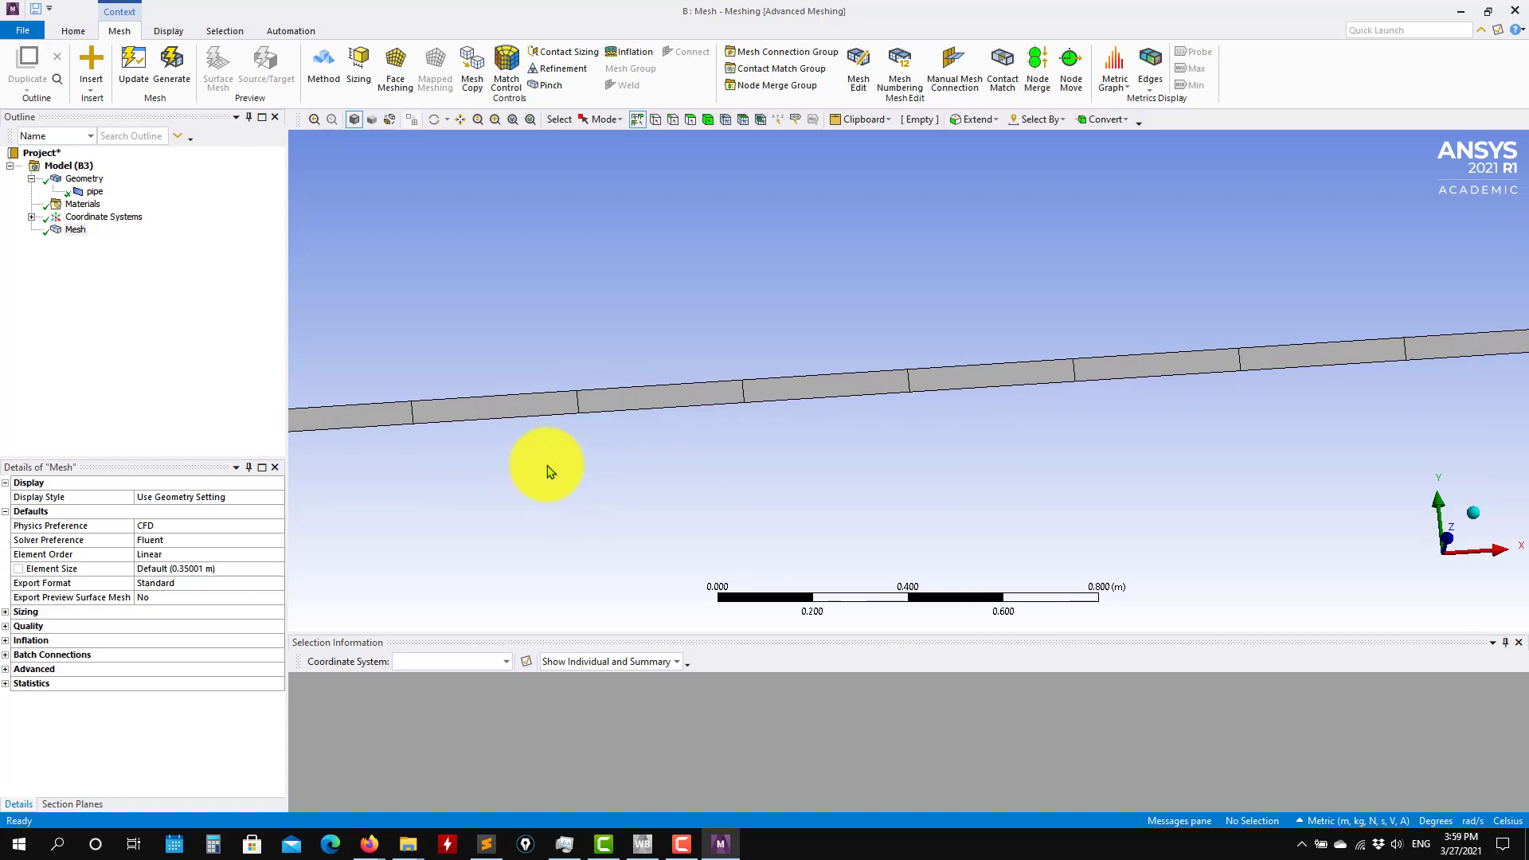
{"action": "scroll", "coordinate": [547, 470], "scroll_direction": "up", "scroll_amount": 2}
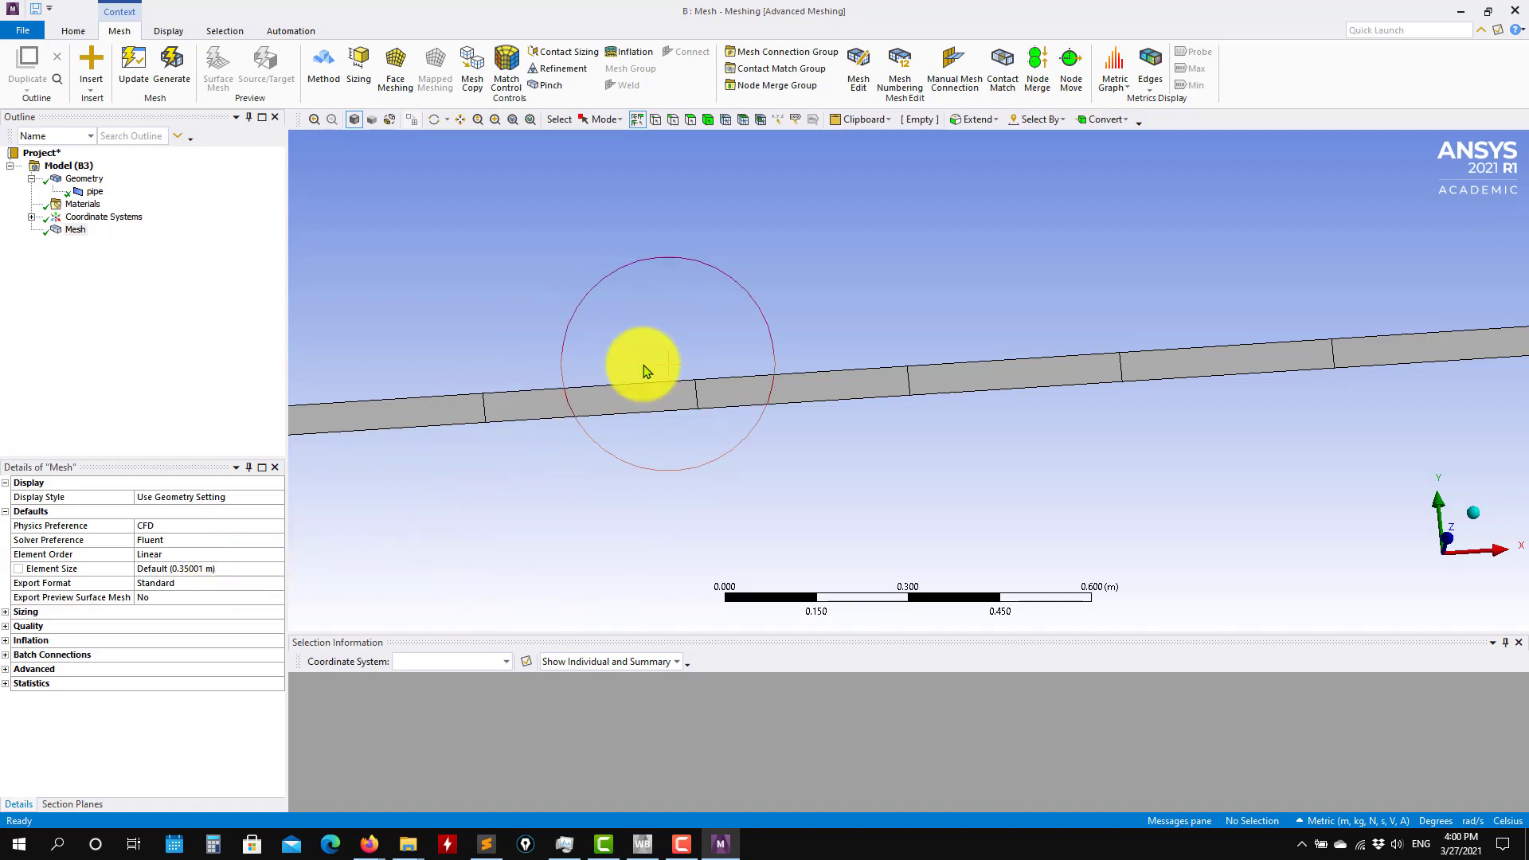
Set the global mesh Element Size to 0.05 m and bring one end of the pipe into close view.
{"action": "left_click", "coordinate": [219, 568]}
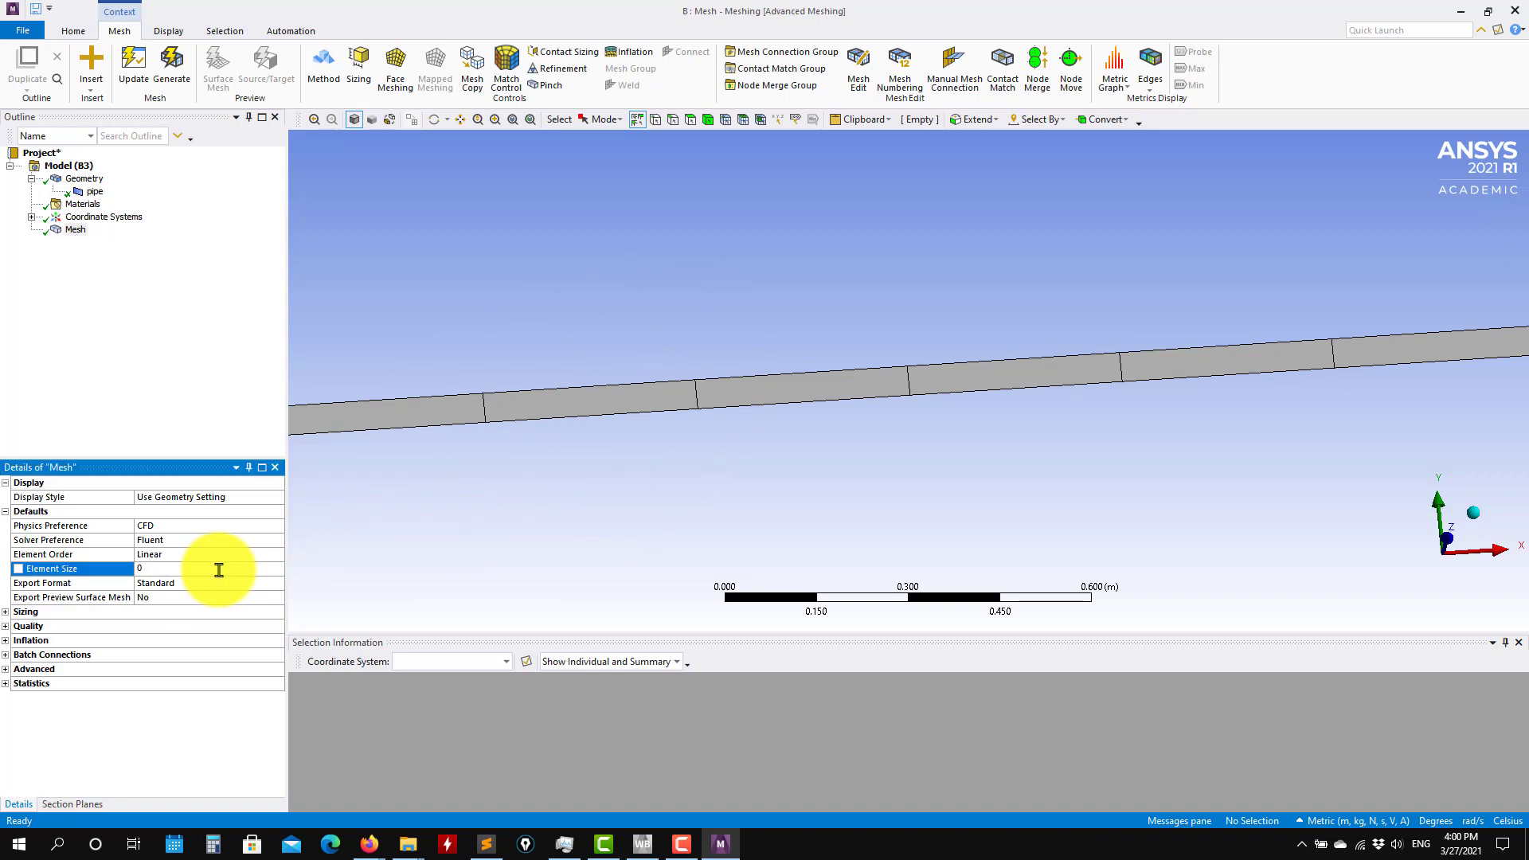
{"action": "type", "text": "0.1"}
{"action": "key", "text": "Return"}
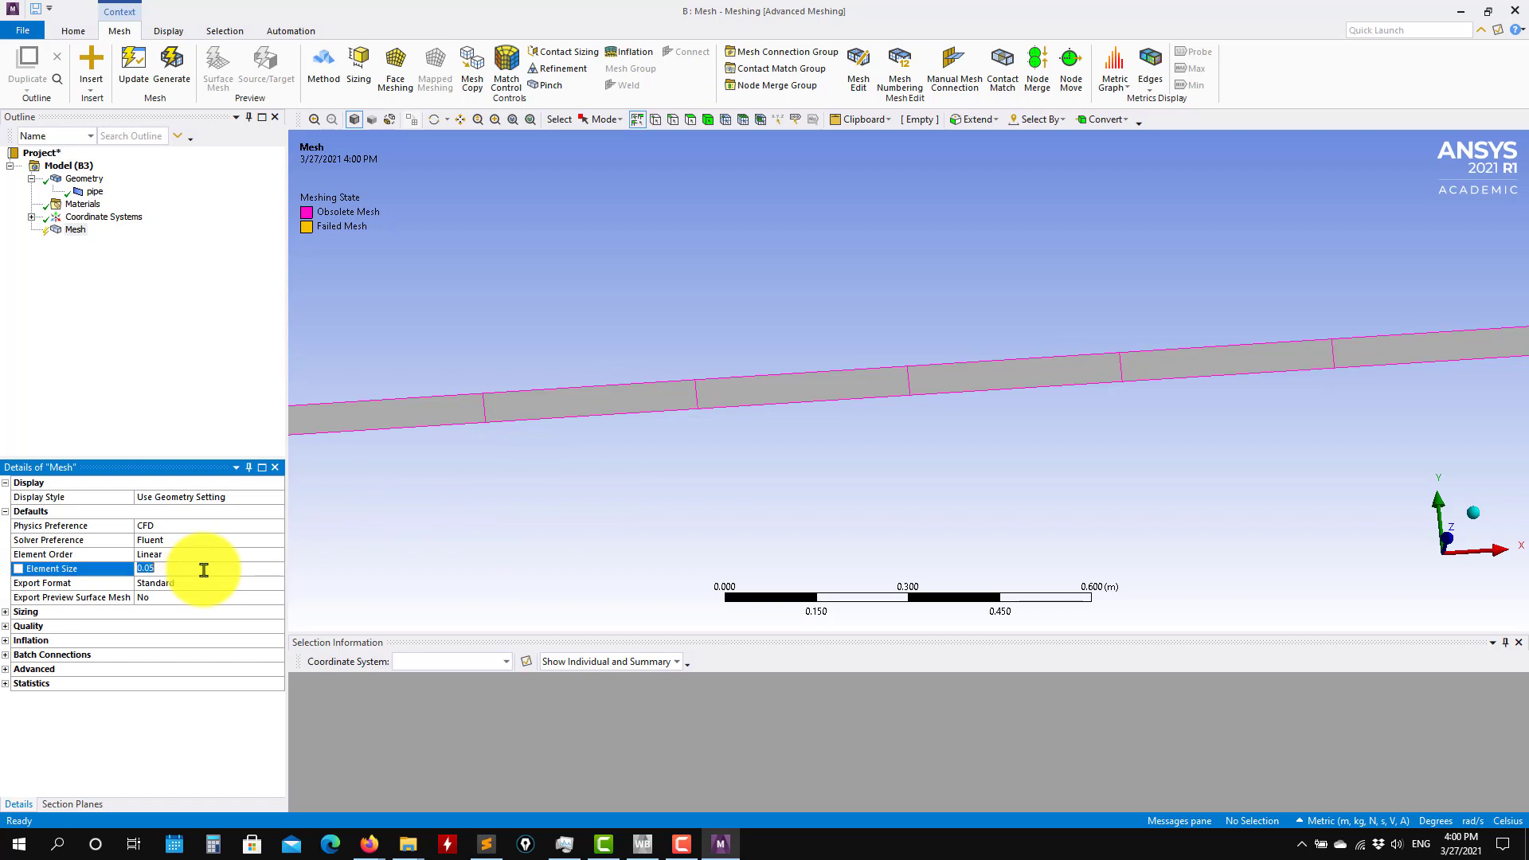
{"action": "middle_click_drag", "start_coordinate": [519, 449], "coordinate": [1041, 464], "text": "ctrl"}
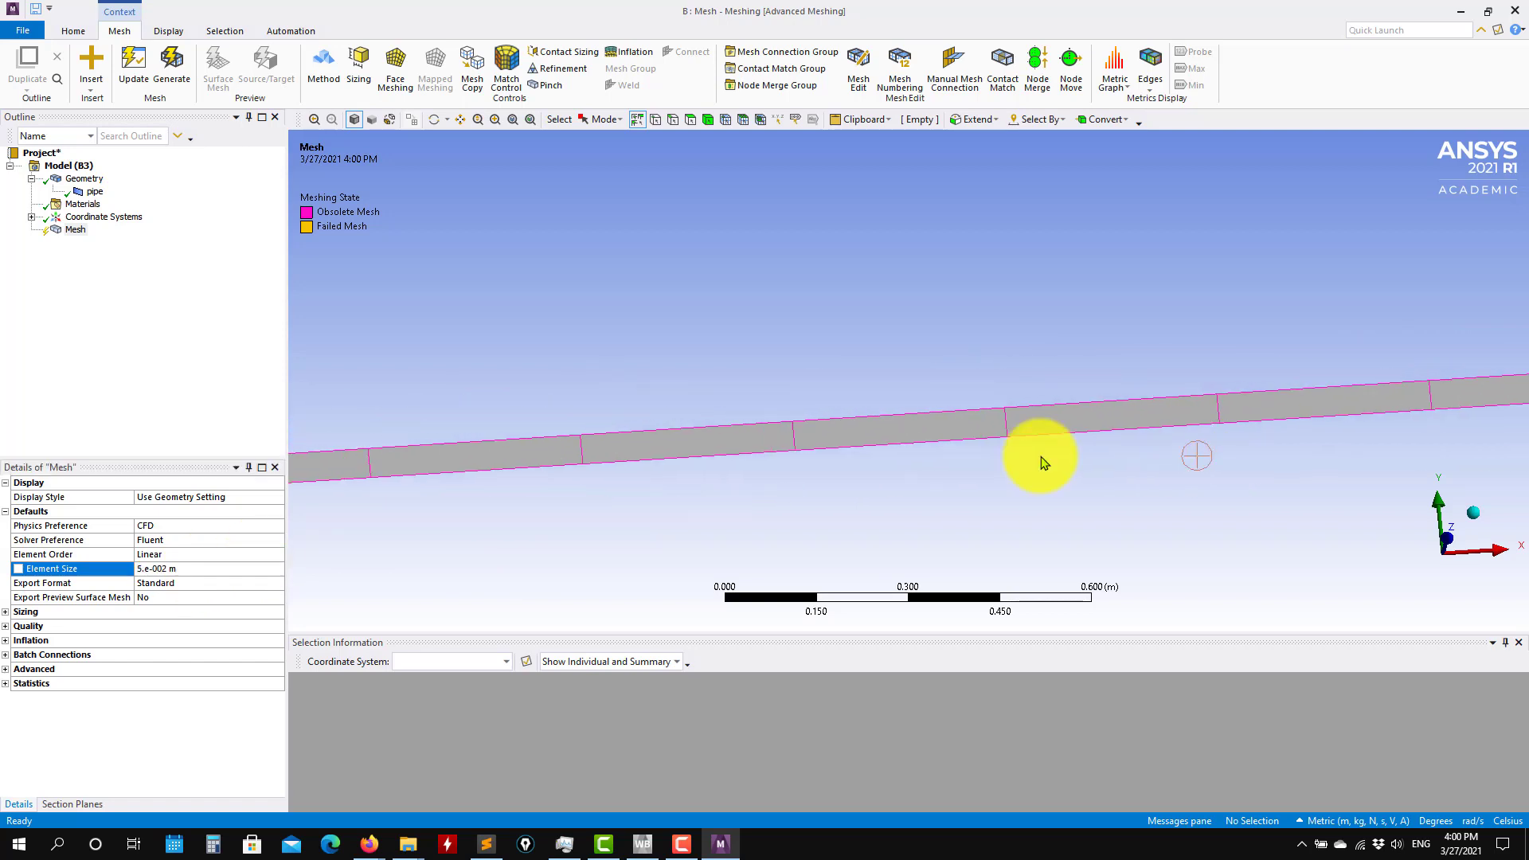
{"action": "middle_click_drag", "start_coordinate": [852, 418], "coordinate": [1139, 380], "text": "ctrl"}
{"action": "middle_click_drag", "start_coordinate": [671, 364], "coordinate": [990, 300], "text": "ctrl"}
{"action": "scroll", "coordinate": [648, 423], "scroll_direction": "up", "scroll_amount": 6}
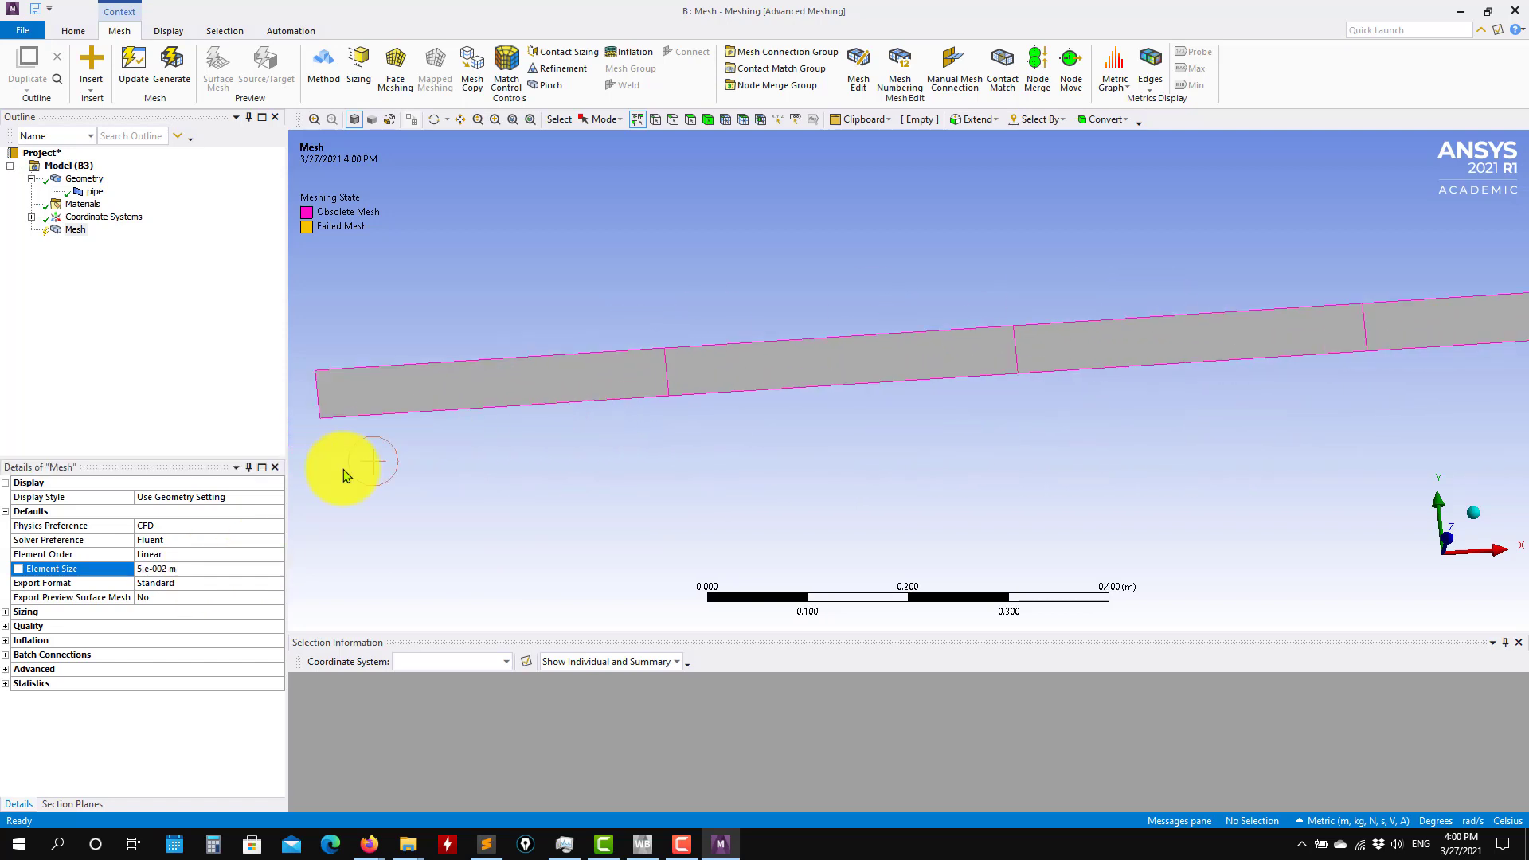
Set the global mesh Element Size to 0.01 m and regenerate the pipe mesh.
{"action": "left_click", "coordinate": [200, 573]}
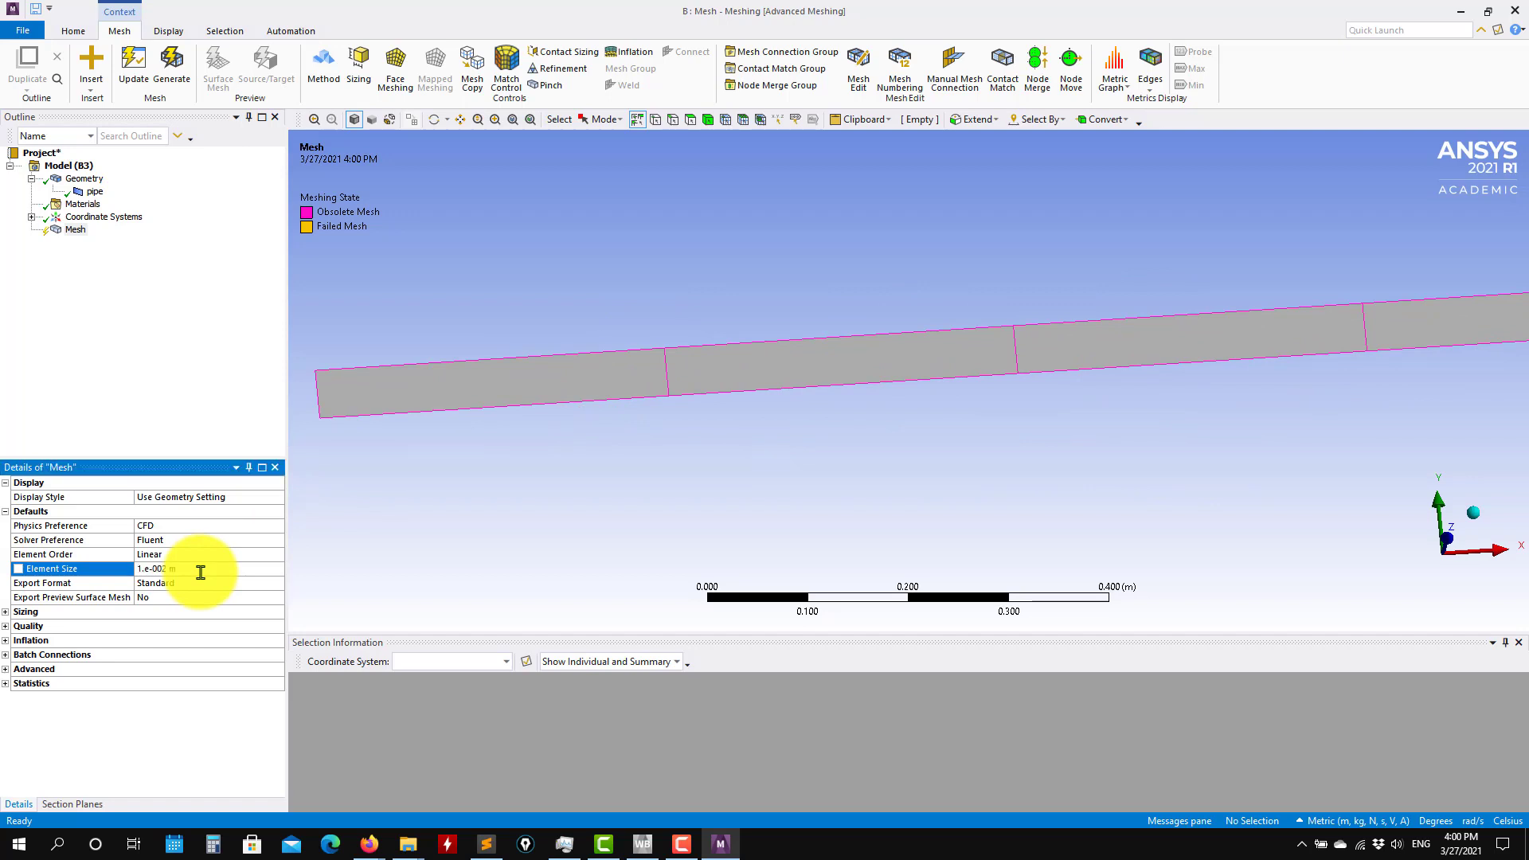
{"action": "middle_click_drag", "start_coordinate": [371, 414], "coordinate": [494, 407], "text": "ctrl"}
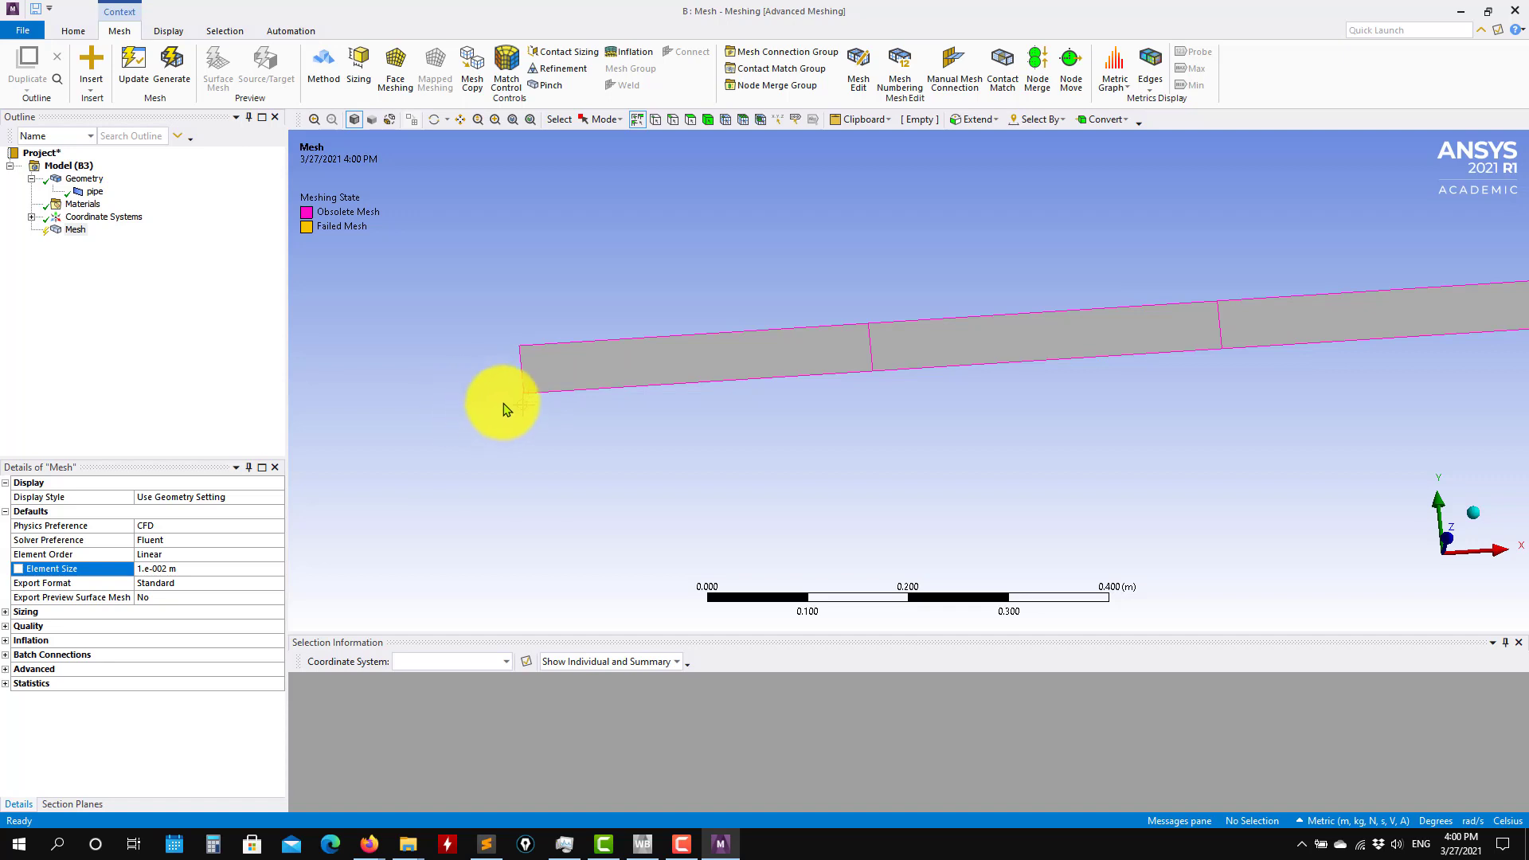
{"action": "middle_click_drag", "start_coordinate": [502, 406], "coordinate": [519, 392]}
{"action": "scroll", "coordinate": [517, 392], "scroll_direction": "up", "scroll_amount": 2}
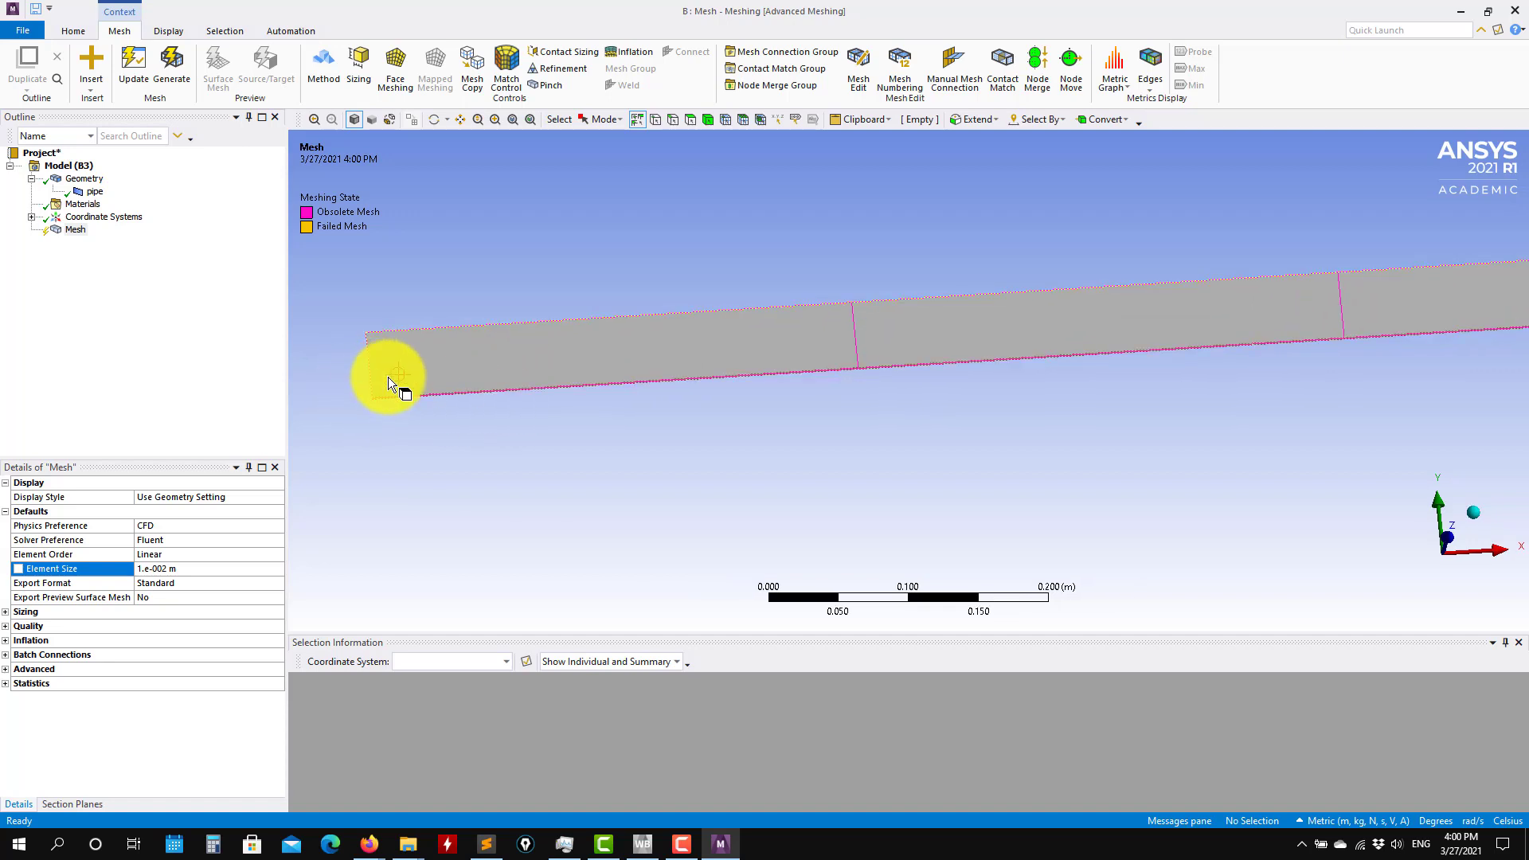
{"action": "left_click", "coordinate": [170, 67]}
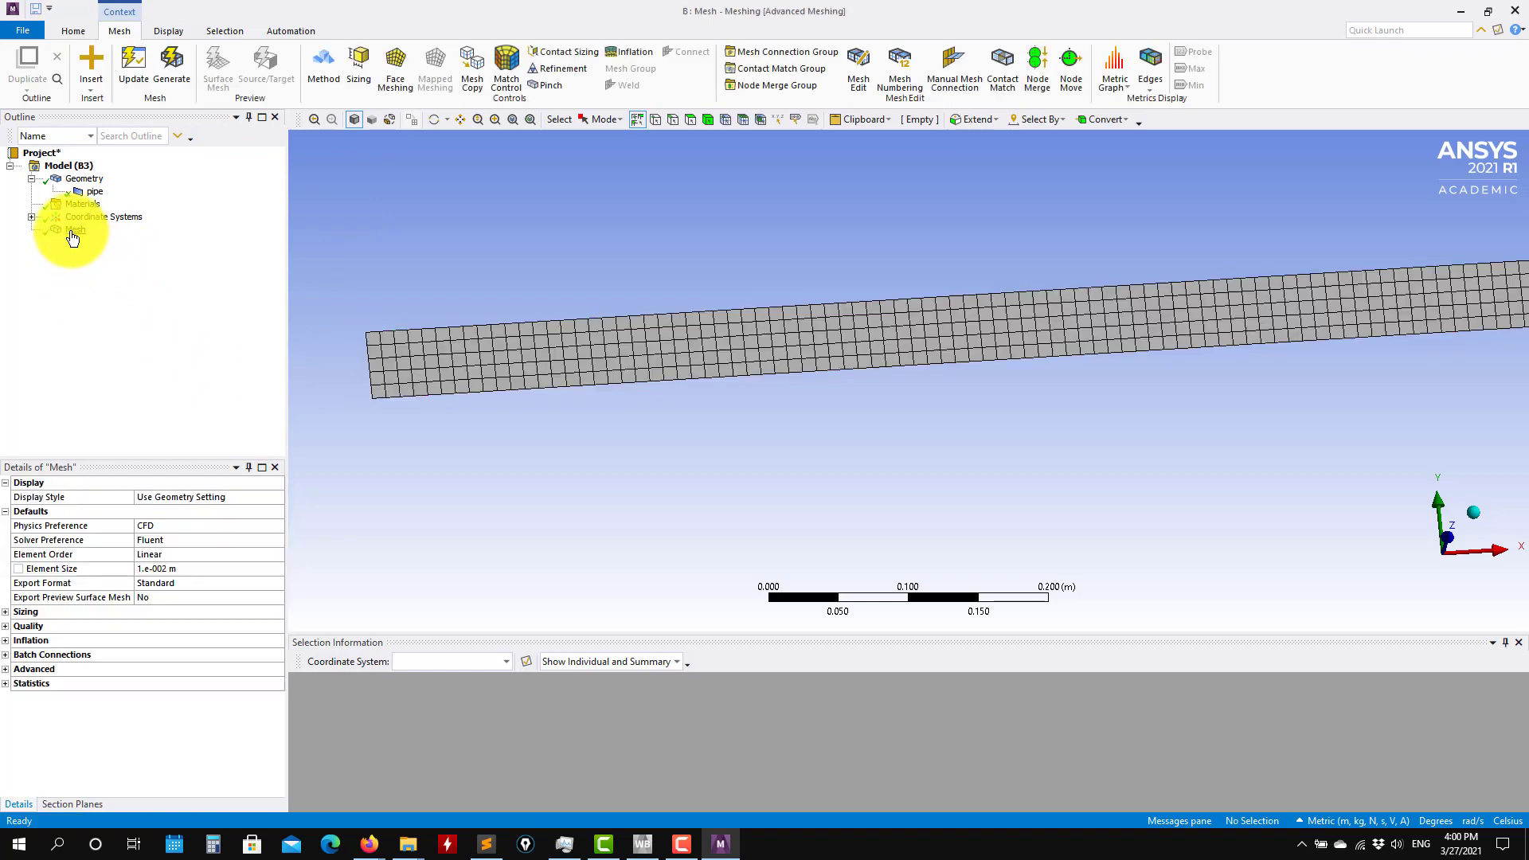
Inspect the regenerated elements along the pipe and close up near its end.
{"action": "scroll", "coordinate": [615, 488], "scroll_direction": "up", "scroll_amount": 5}
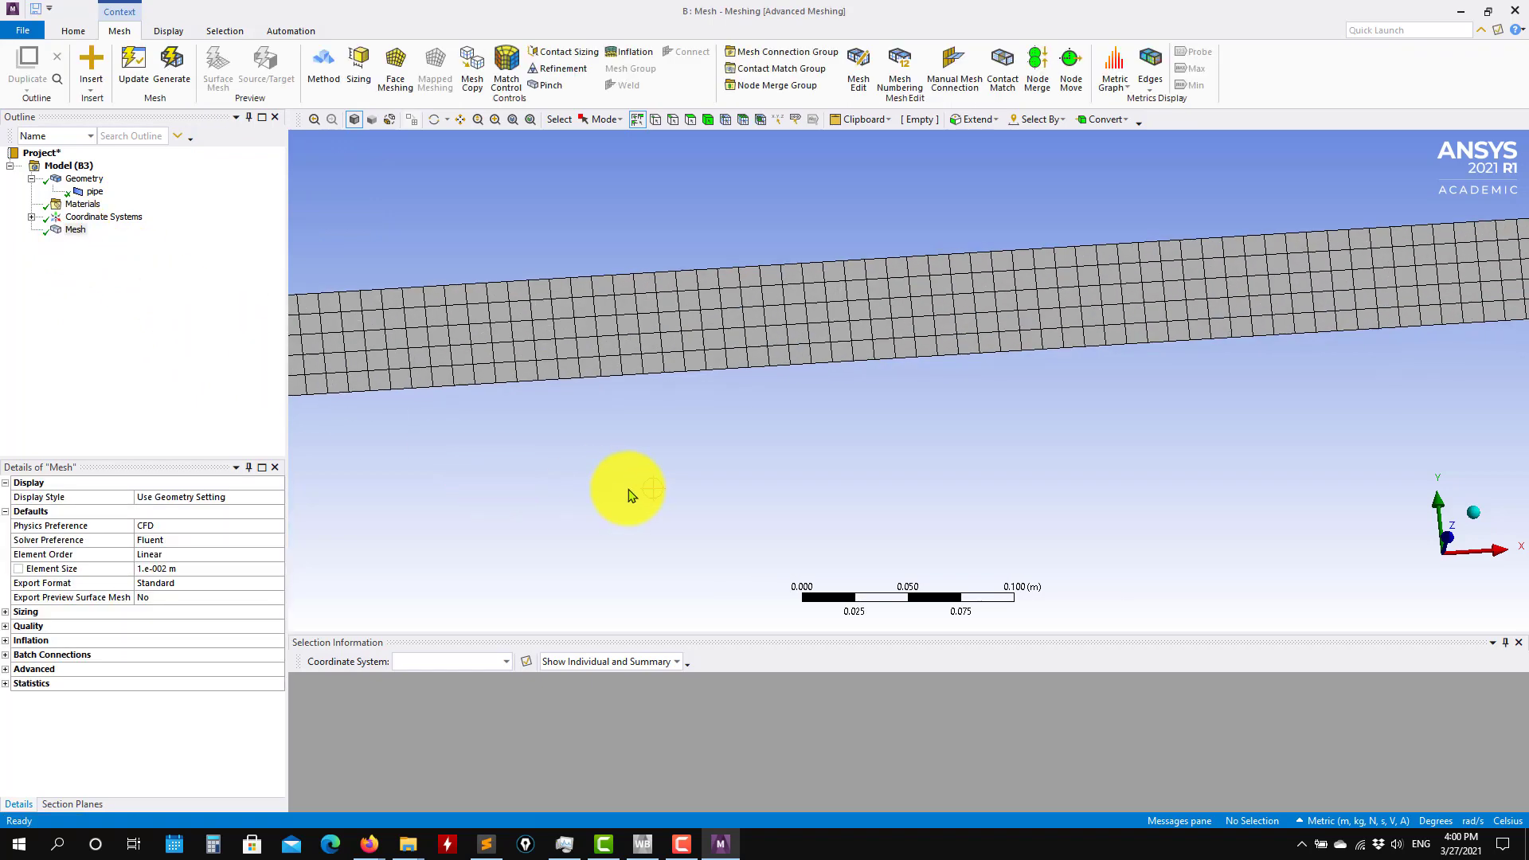
{"action": "scroll", "coordinate": [629, 488], "scroll_direction": "down", "scroll_amount": 5}
{"action": "scroll", "coordinate": [628, 488], "scroll_direction": "down", "scroll_amount": 3}
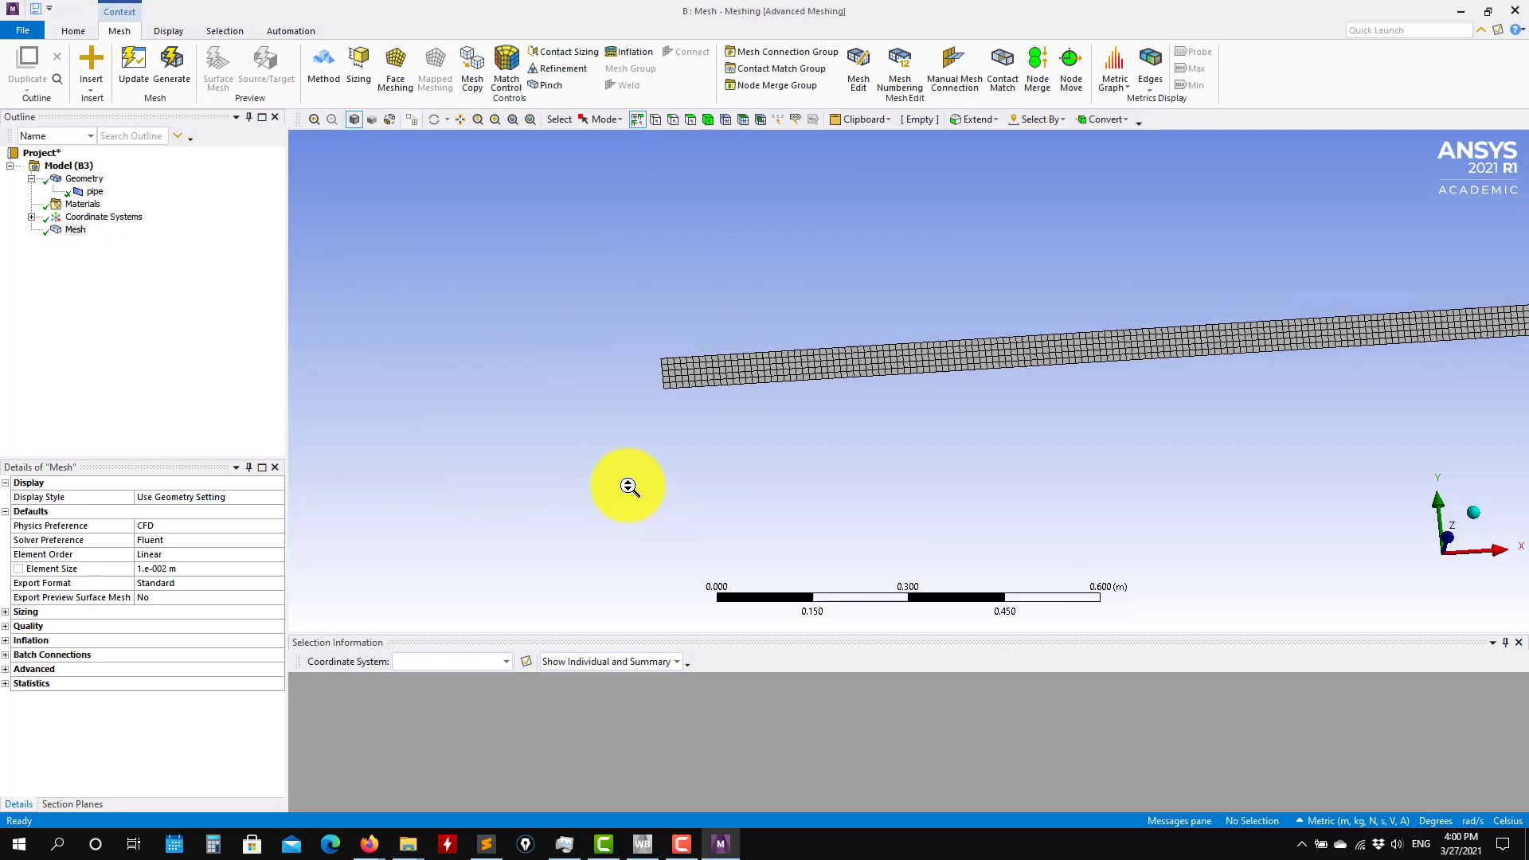
{"action": "scroll", "coordinate": [641, 410], "scroll_direction": "up", "scroll_amount": 4}
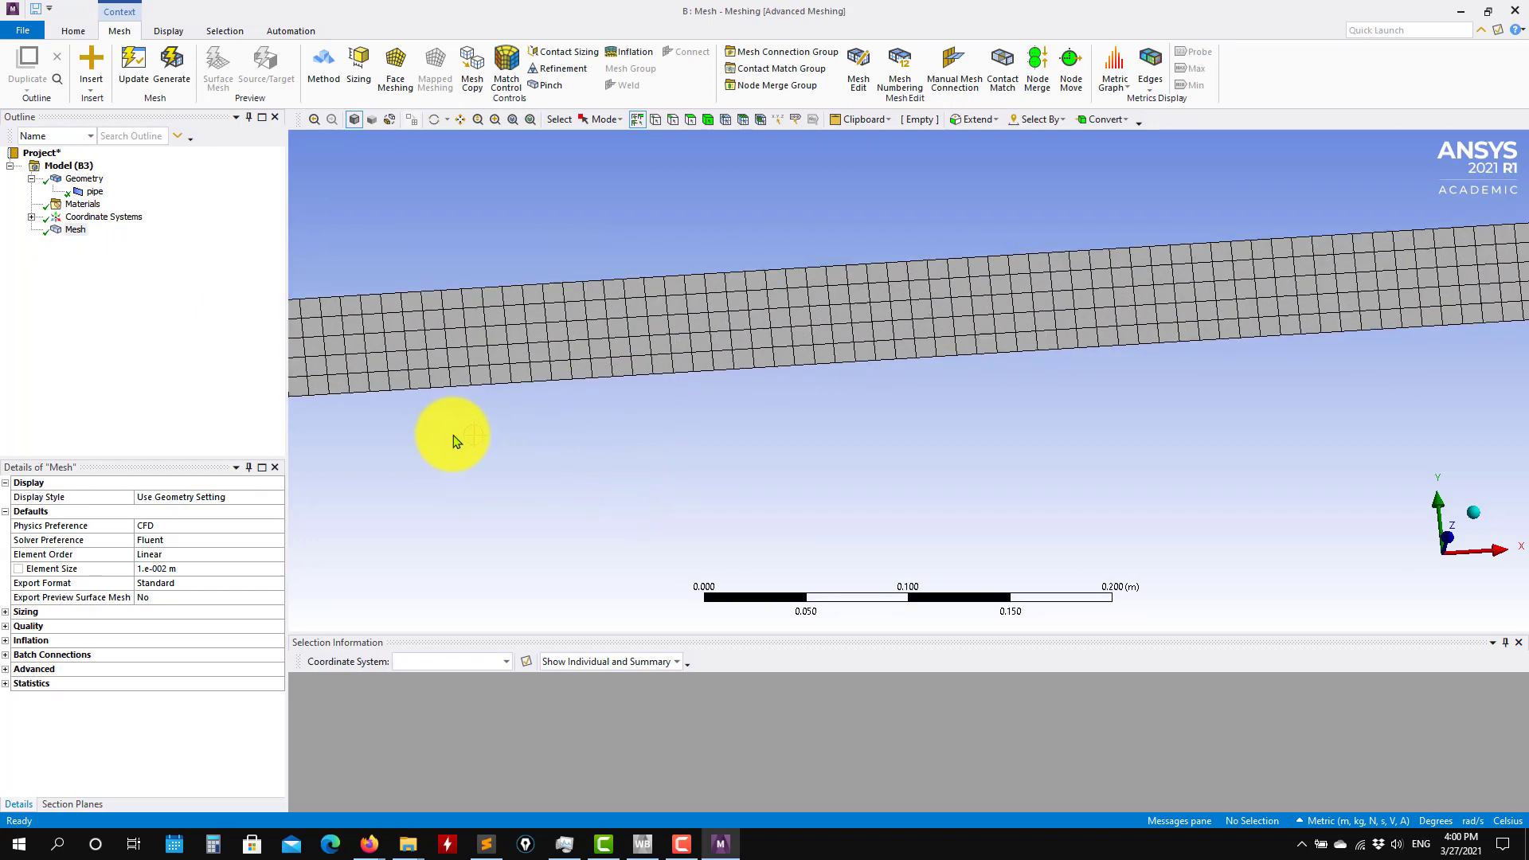
{"action": "middle_click_drag", "start_coordinate": [459, 435], "coordinate": [840, 479], "text": "ctrl"}
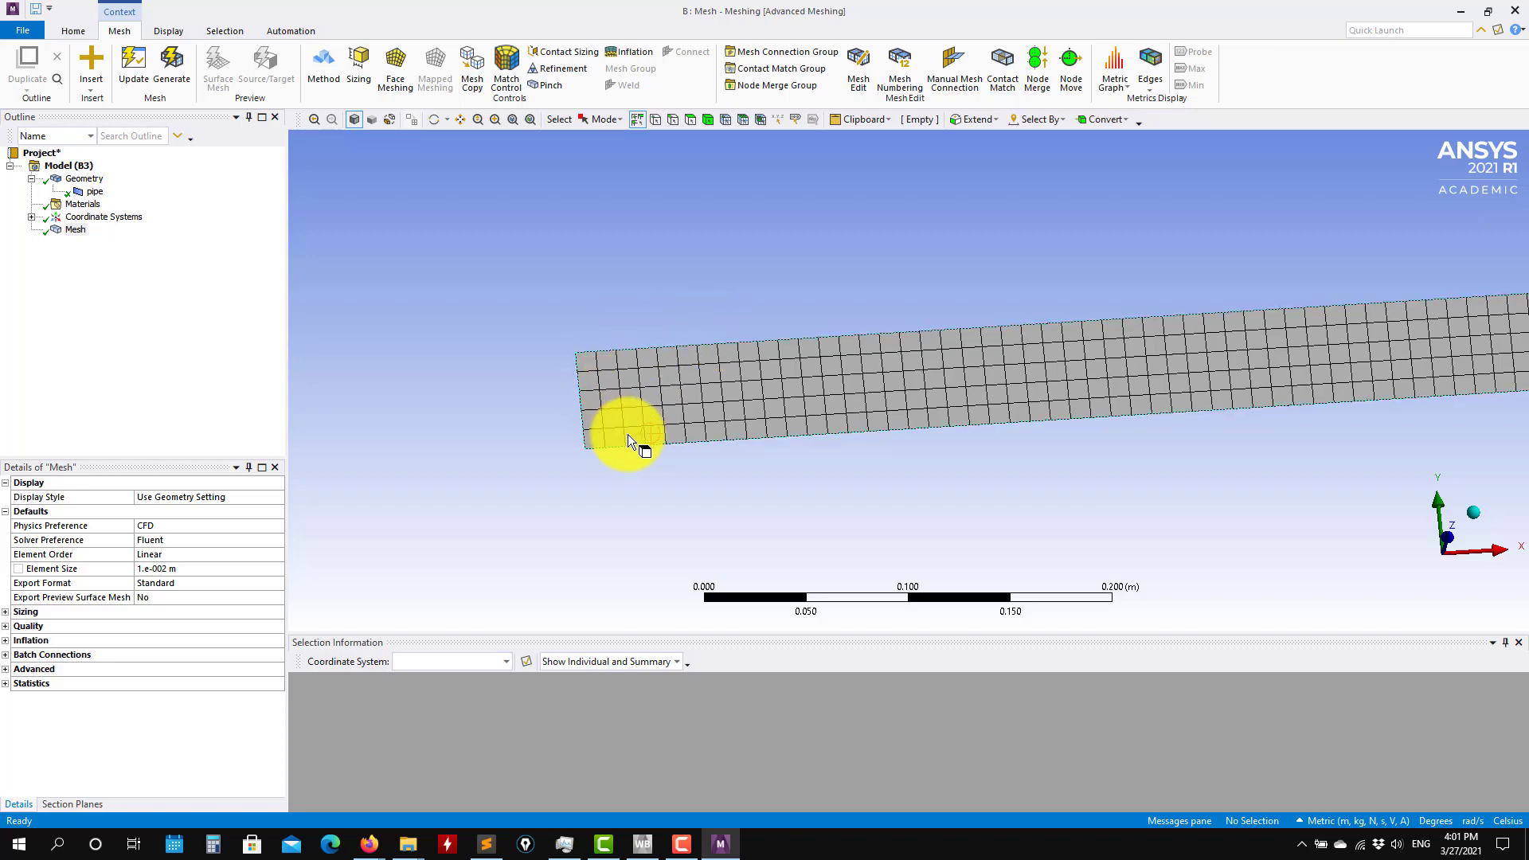
{"action": "scroll", "coordinate": [627, 433], "scroll_direction": "up", "scroll_amount": 4}
{"action": "middle_click_drag", "start_coordinate": [1399, 547], "coordinate": [1307, 581]}
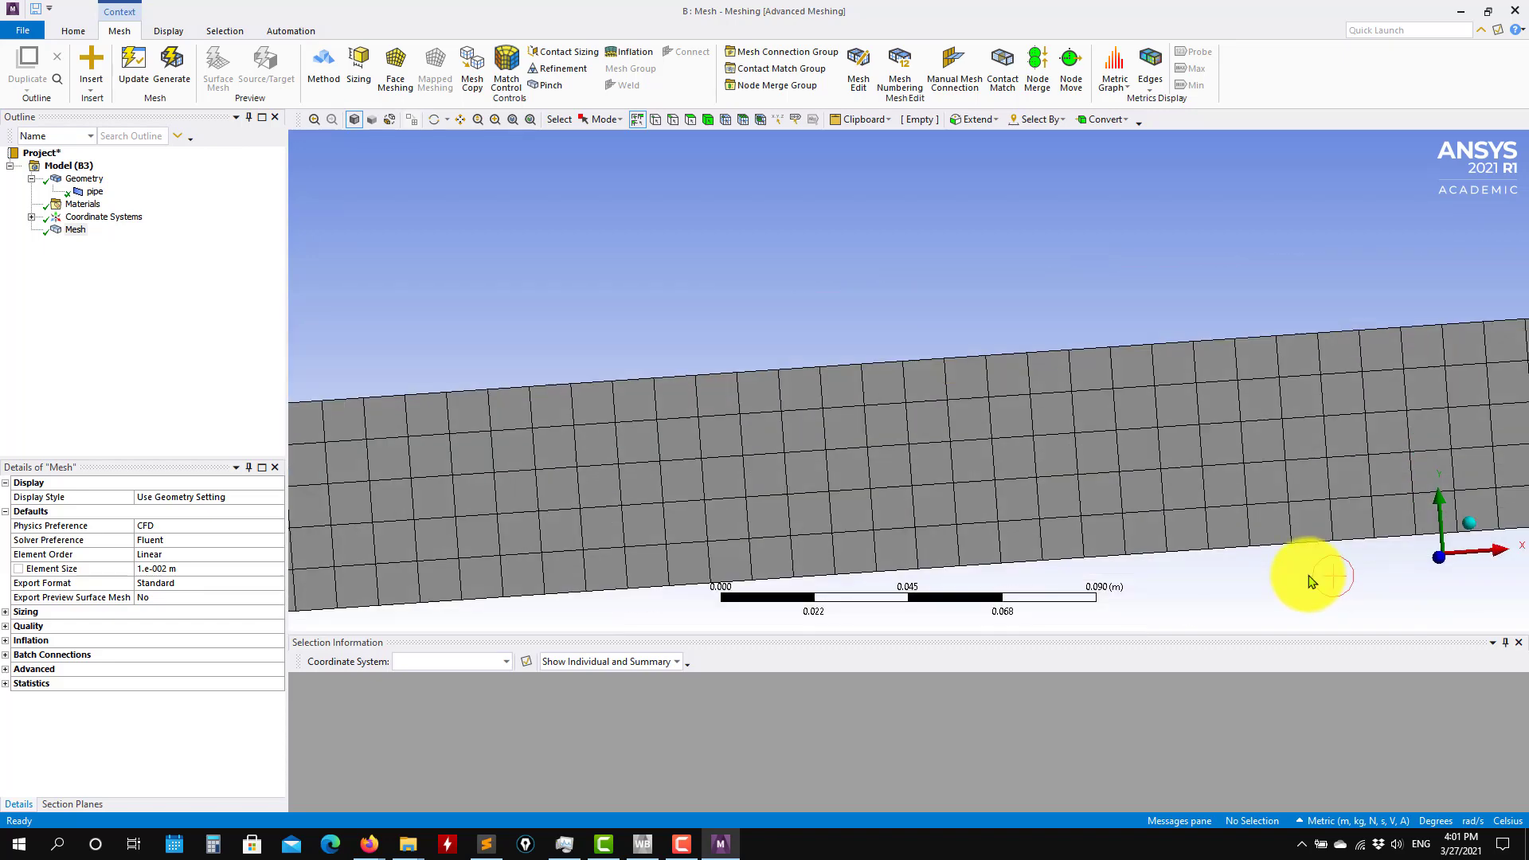
View the whole pipe mesh face-on along the Z axis and bring the elements at the X-origin end into close view.
{"action": "left_click", "coordinate": [1438, 563]}
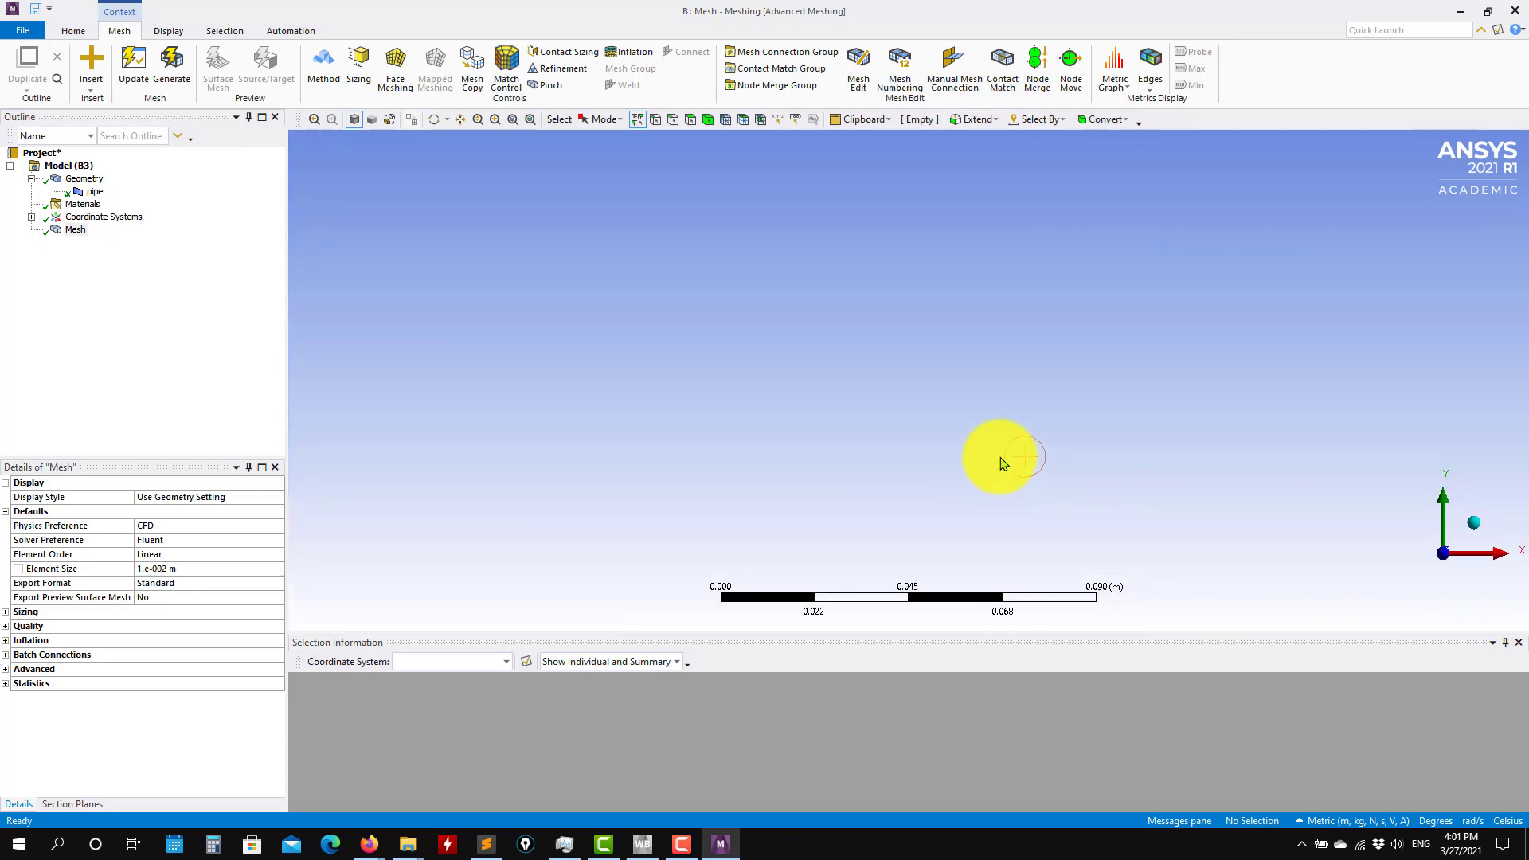
{"action": "left_click", "coordinate": [513, 119]}
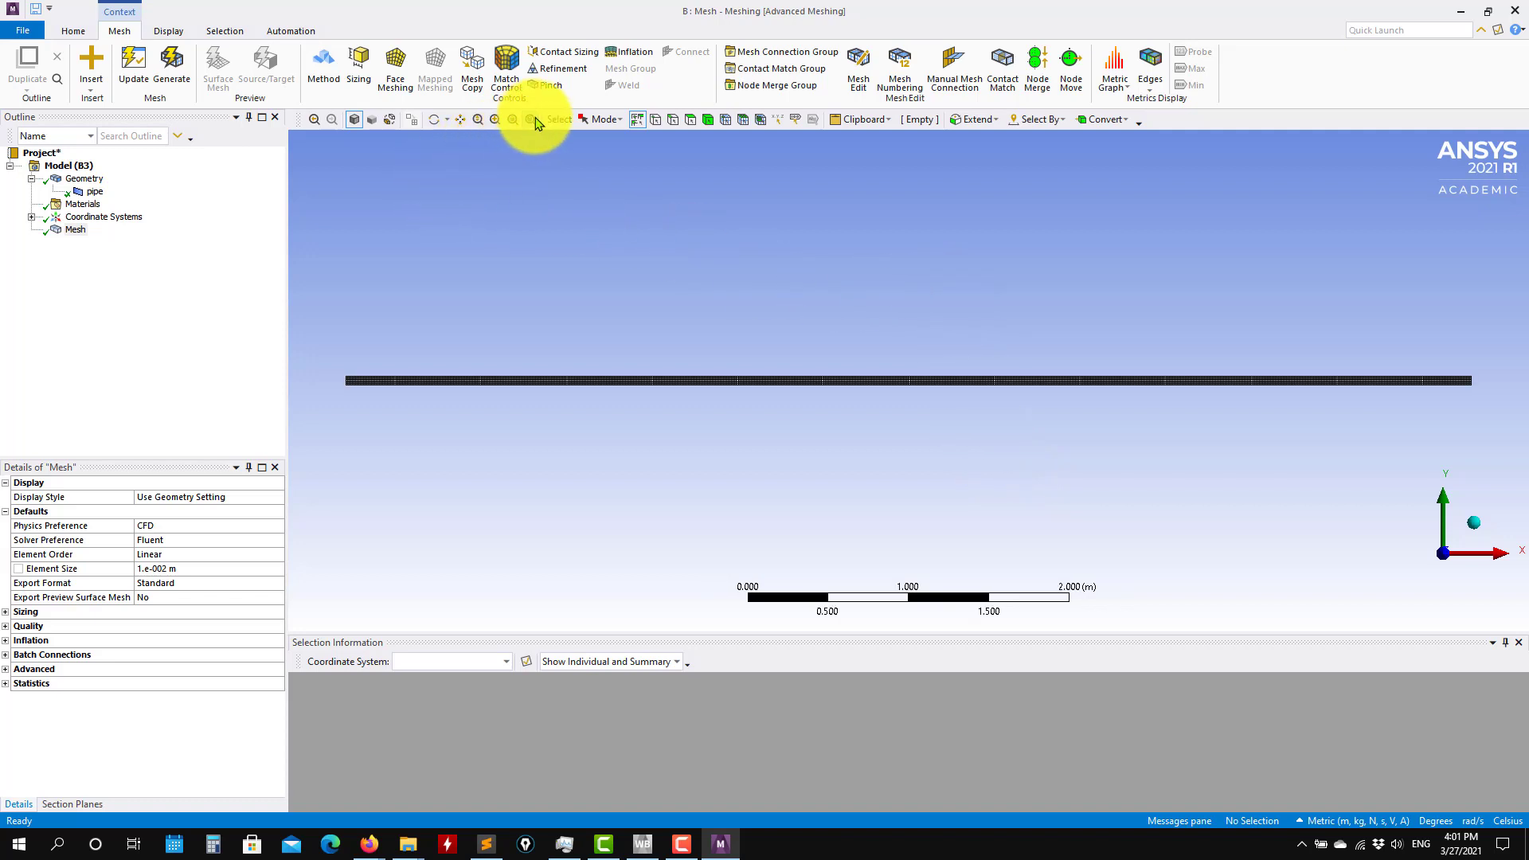
{"action": "scroll", "coordinate": [532, 379], "scroll_direction": "up", "scroll_amount": 2}
{"action": "middle_click_drag", "start_coordinate": [533, 379], "coordinate": [1294, 384], "text": "ctrl"}
{"action": "scroll", "coordinate": [884, 386], "scroll_direction": "up", "scroll_amount": 4}
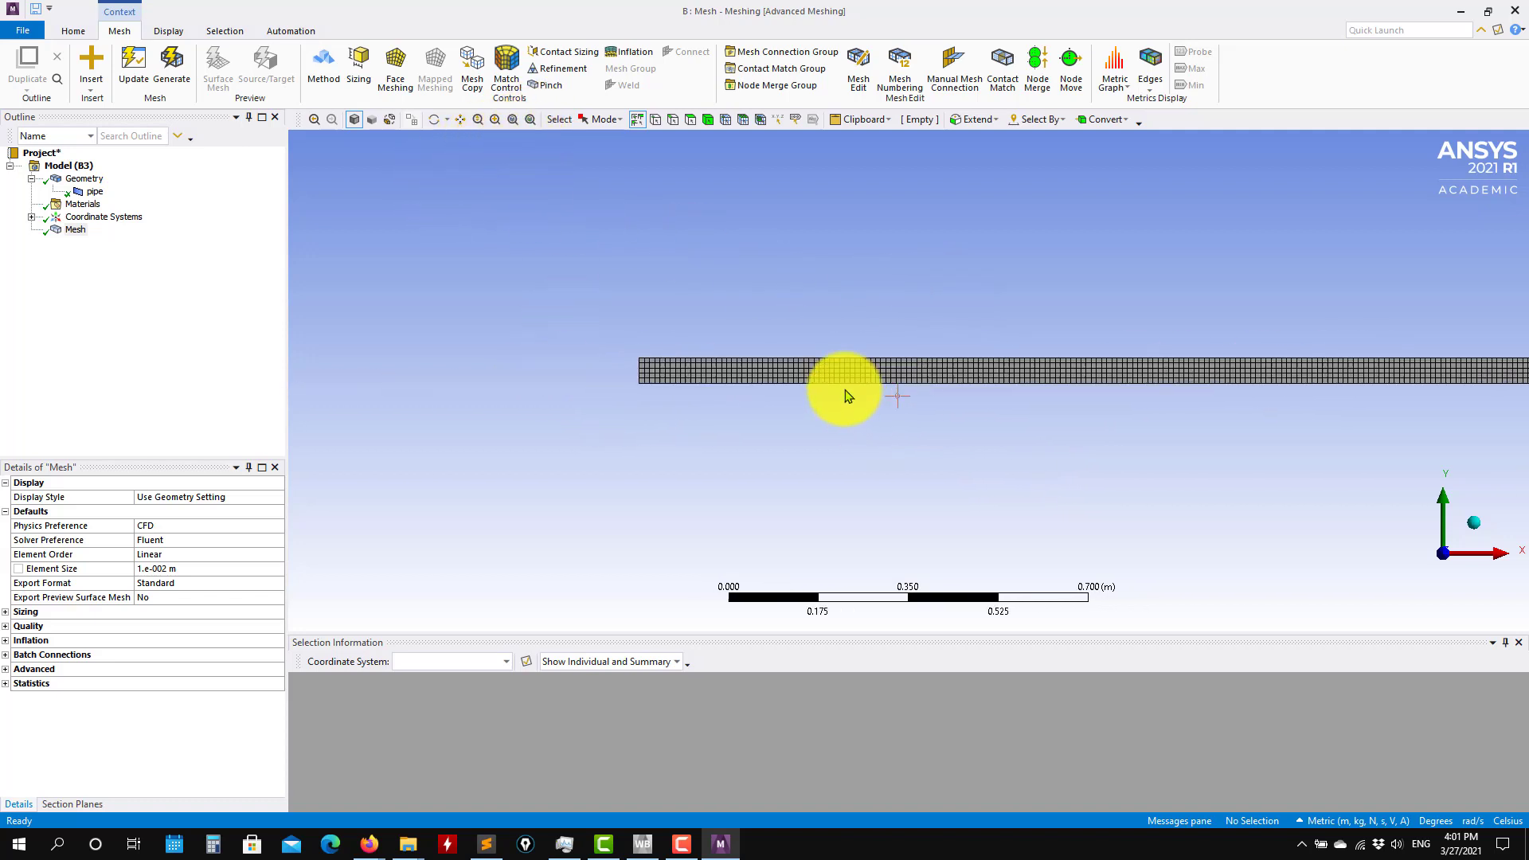
{"action": "middle_click_drag", "start_coordinate": [847, 392], "coordinate": [707, 384], "text": "ctrl"}
{"action": "scroll", "coordinate": [708, 384], "scroll_direction": "up", "scroll_amount": 3}
{"action": "scroll", "coordinate": [578, 377], "scroll_direction": "up", "scroll_amount": 1}
{"action": "middle_click_drag", "start_coordinate": [580, 377], "coordinate": [975, 379], "text": "ctrl"}
{"action": "scroll", "coordinate": [947, 382], "scroll_direction": "up", "scroll_amount": 3}
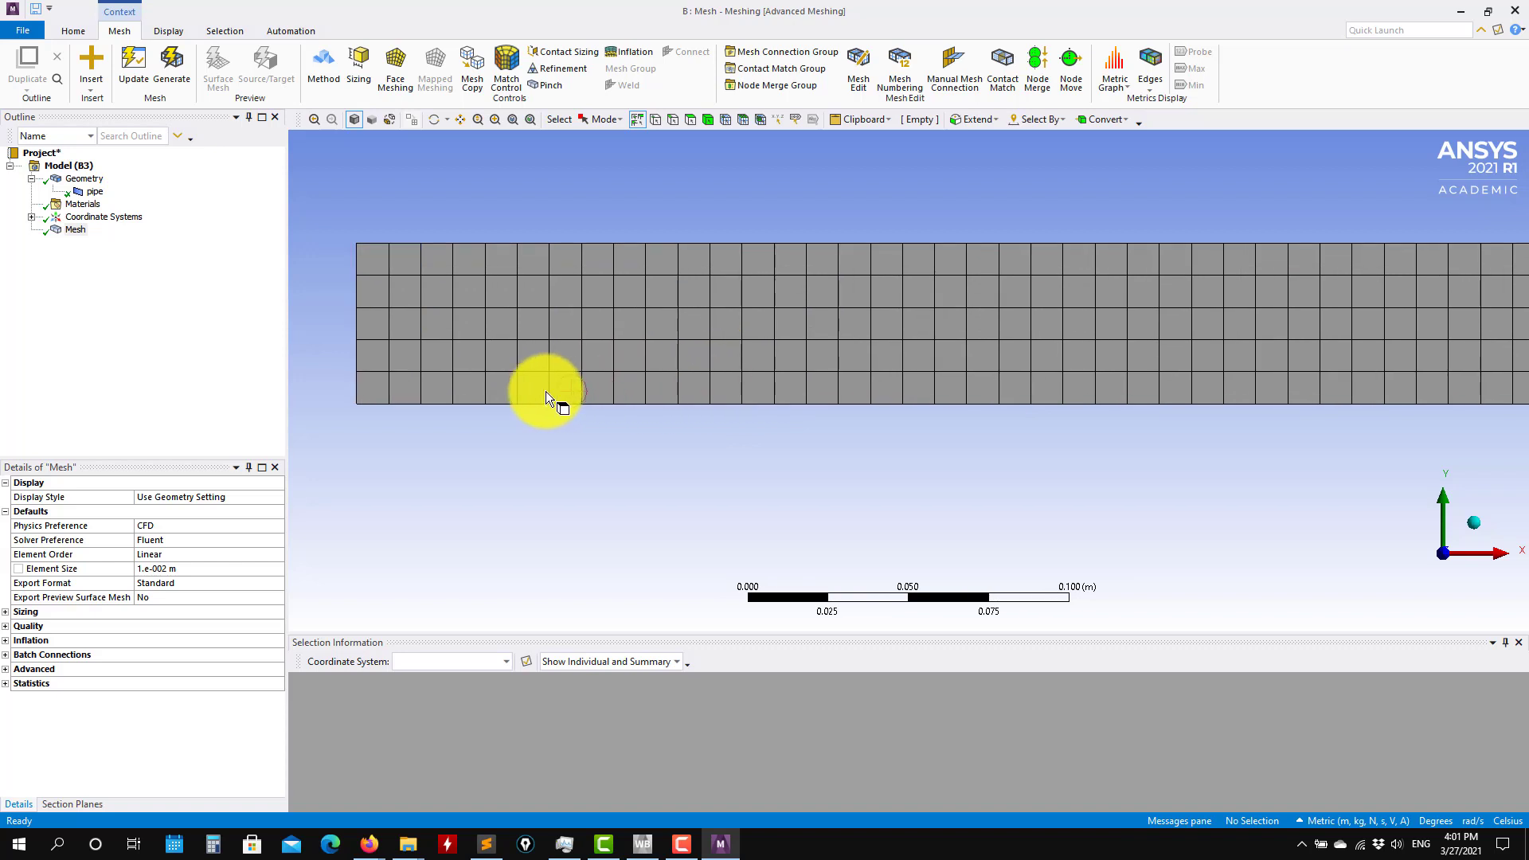
Examine the elements at the pipe's end and show the mesh's node and element statistics.
{"action": "middle_click_drag", "start_coordinate": [414, 380], "coordinate": [628, 424], "text": "ctrl"}
{"action": "left_click", "coordinate": [584, 315]}
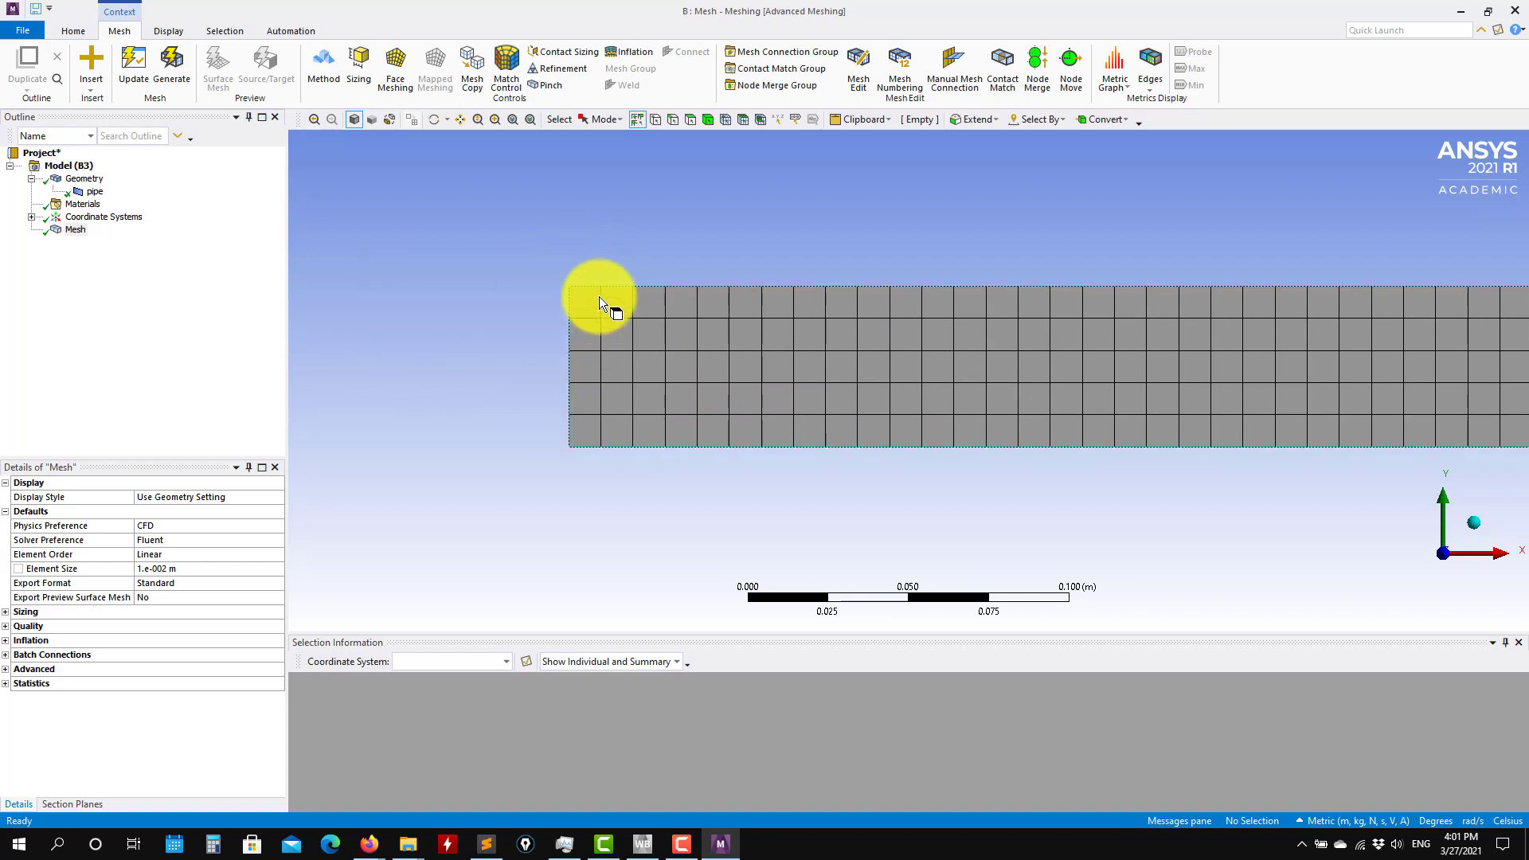
{"action": "left_click", "coordinate": [548, 310]}
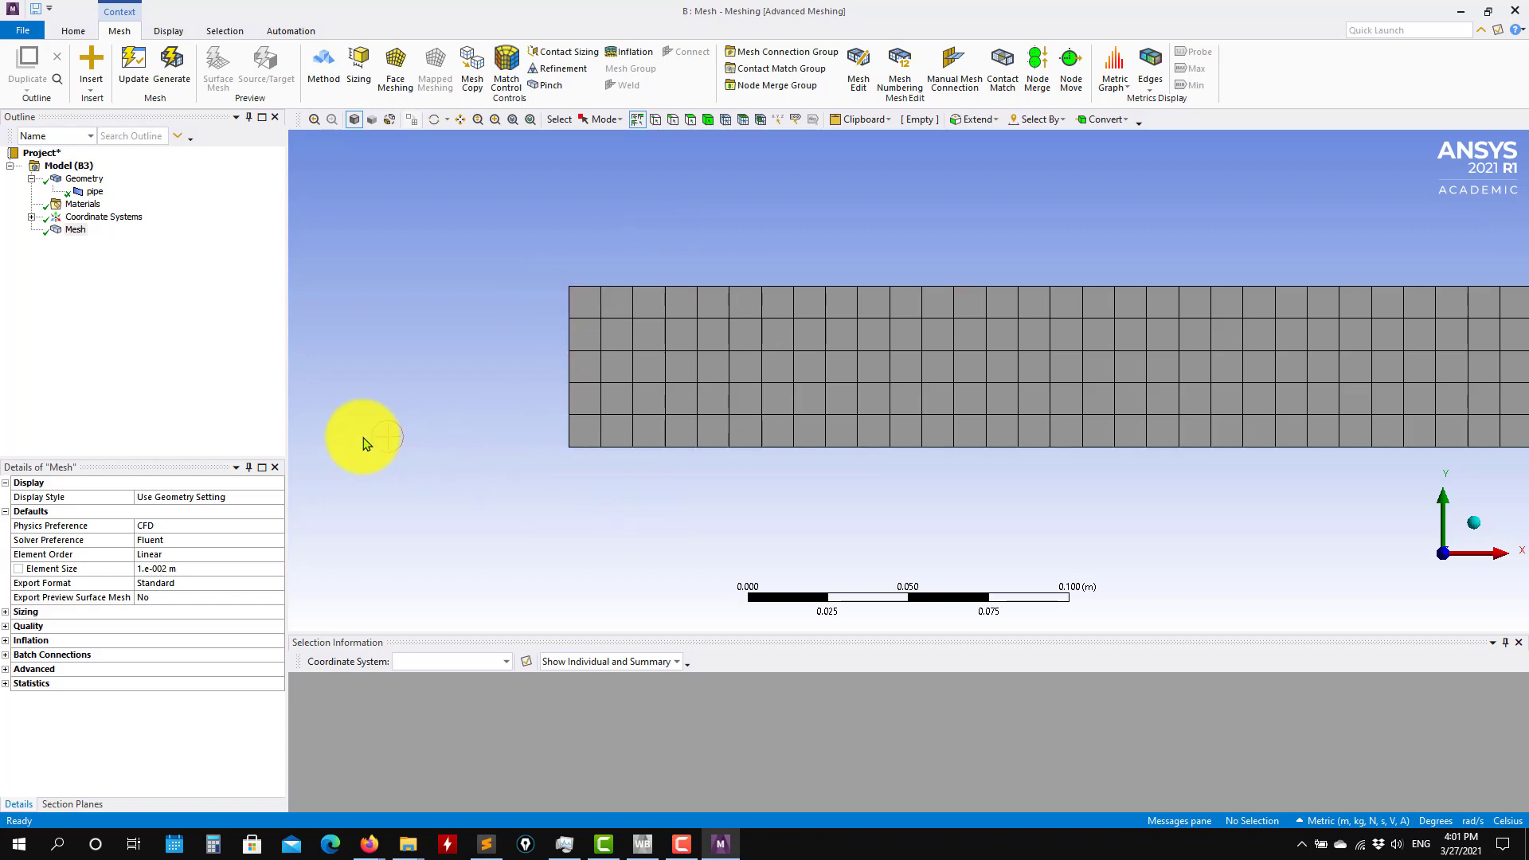
{"action": "left_click", "coordinate": [78, 230]}
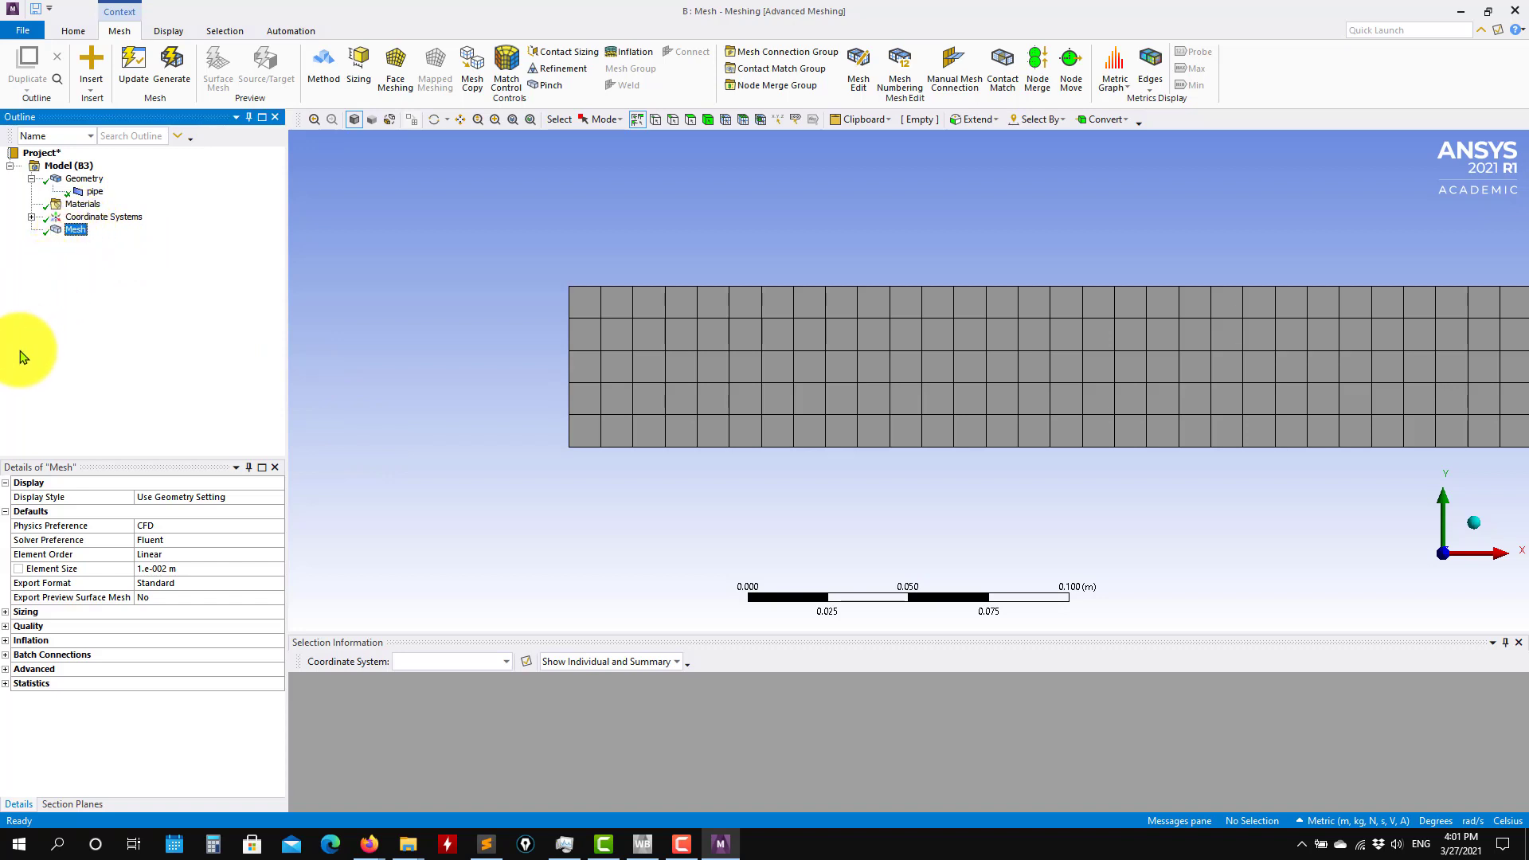
{"action": "left_click", "coordinate": [16, 683]}
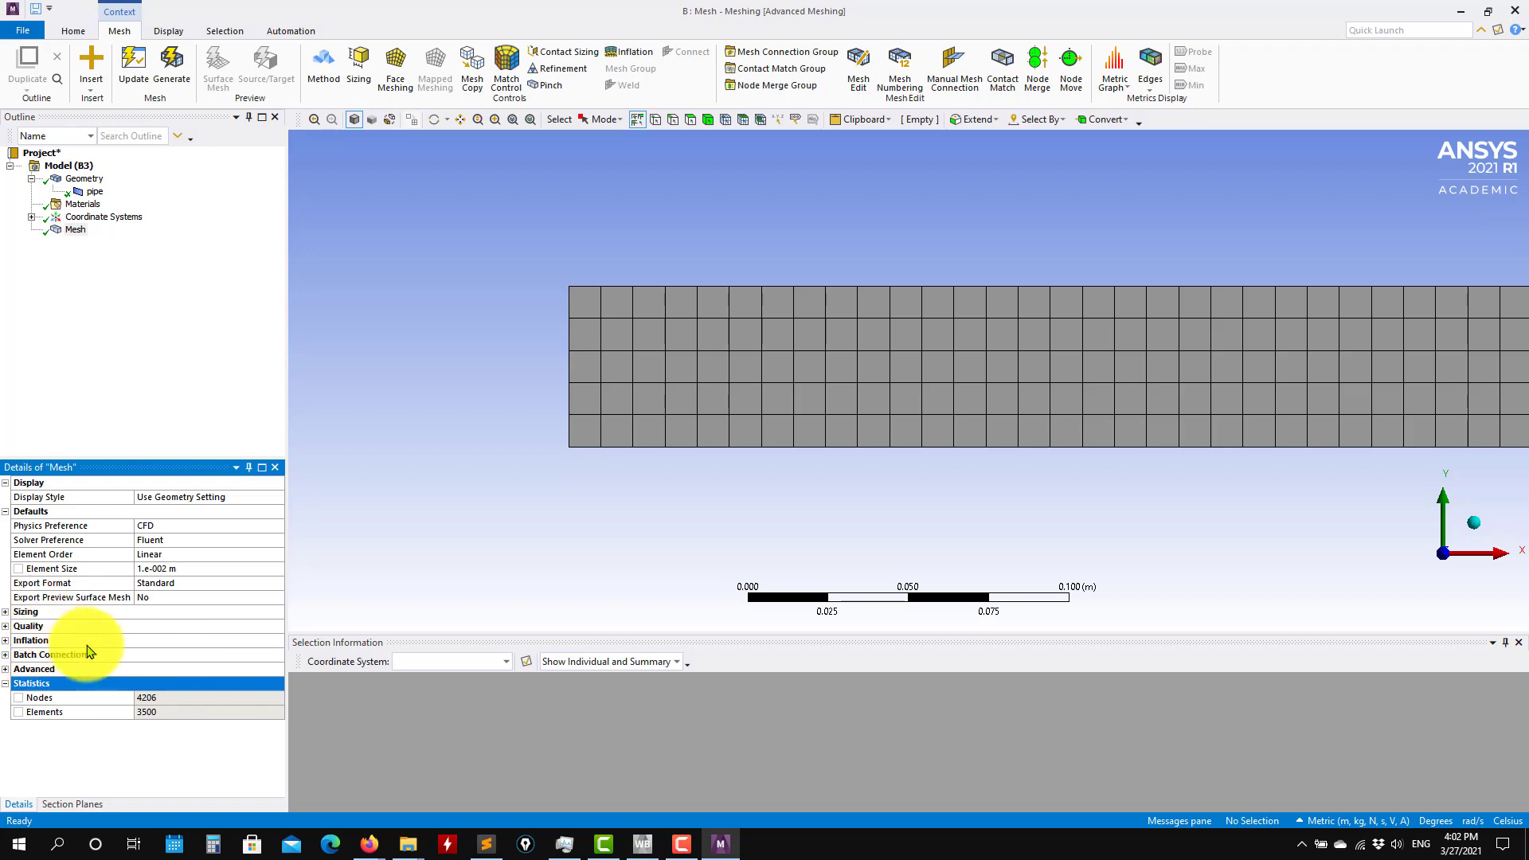
Insert a Method control under the mesh and scope it to the pipe body.
{"action": "right_click", "coordinate": [77, 234]}
{"action": "mouse_move", "coordinate": [126, 239]}
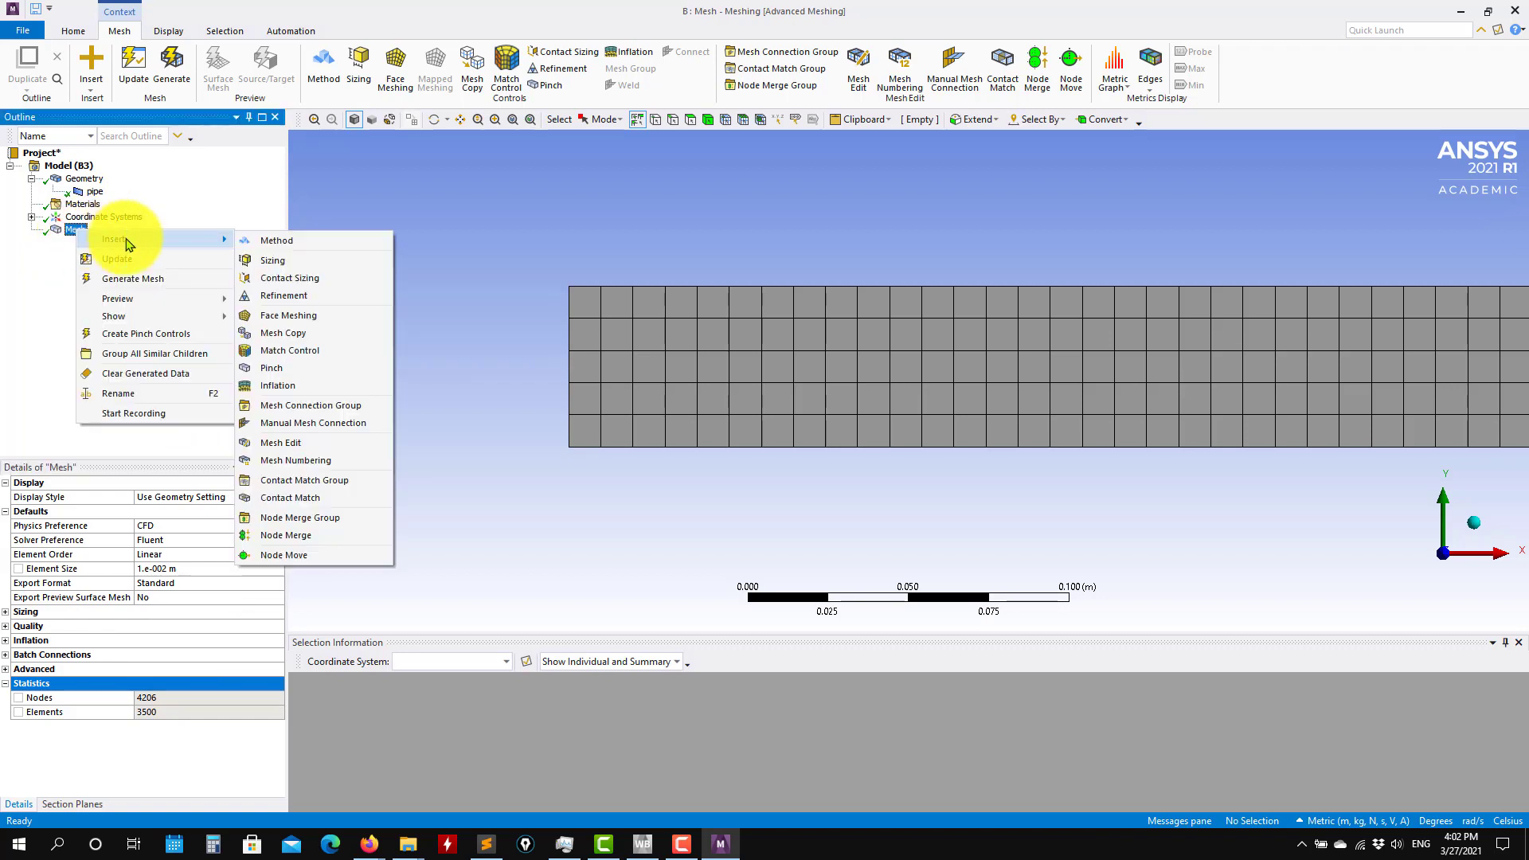
{"action": "left_click", "coordinate": [274, 239]}
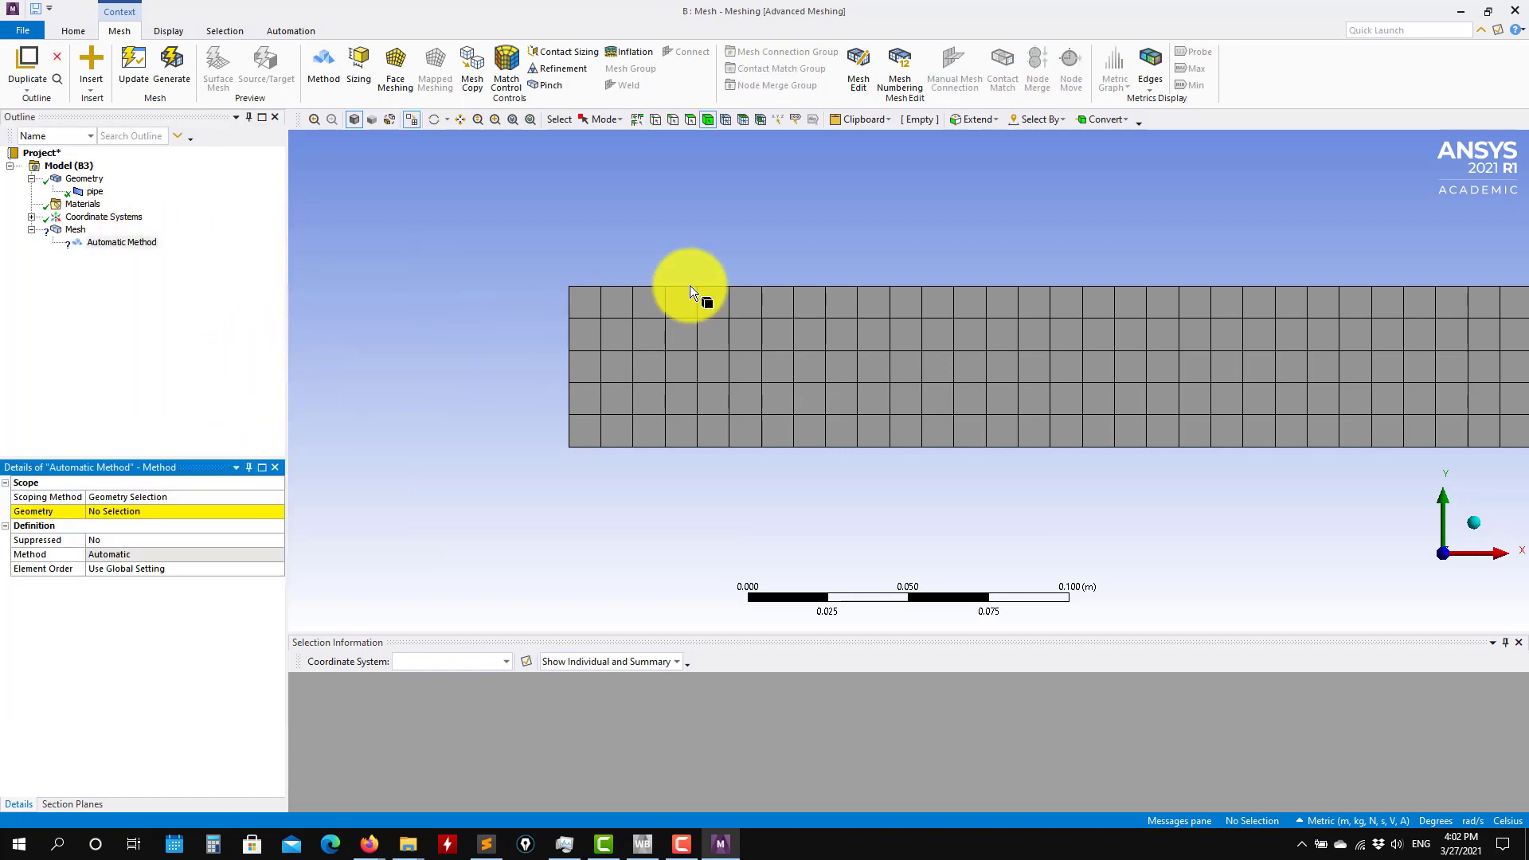
{"action": "left_click", "coordinate": [833, 323]}
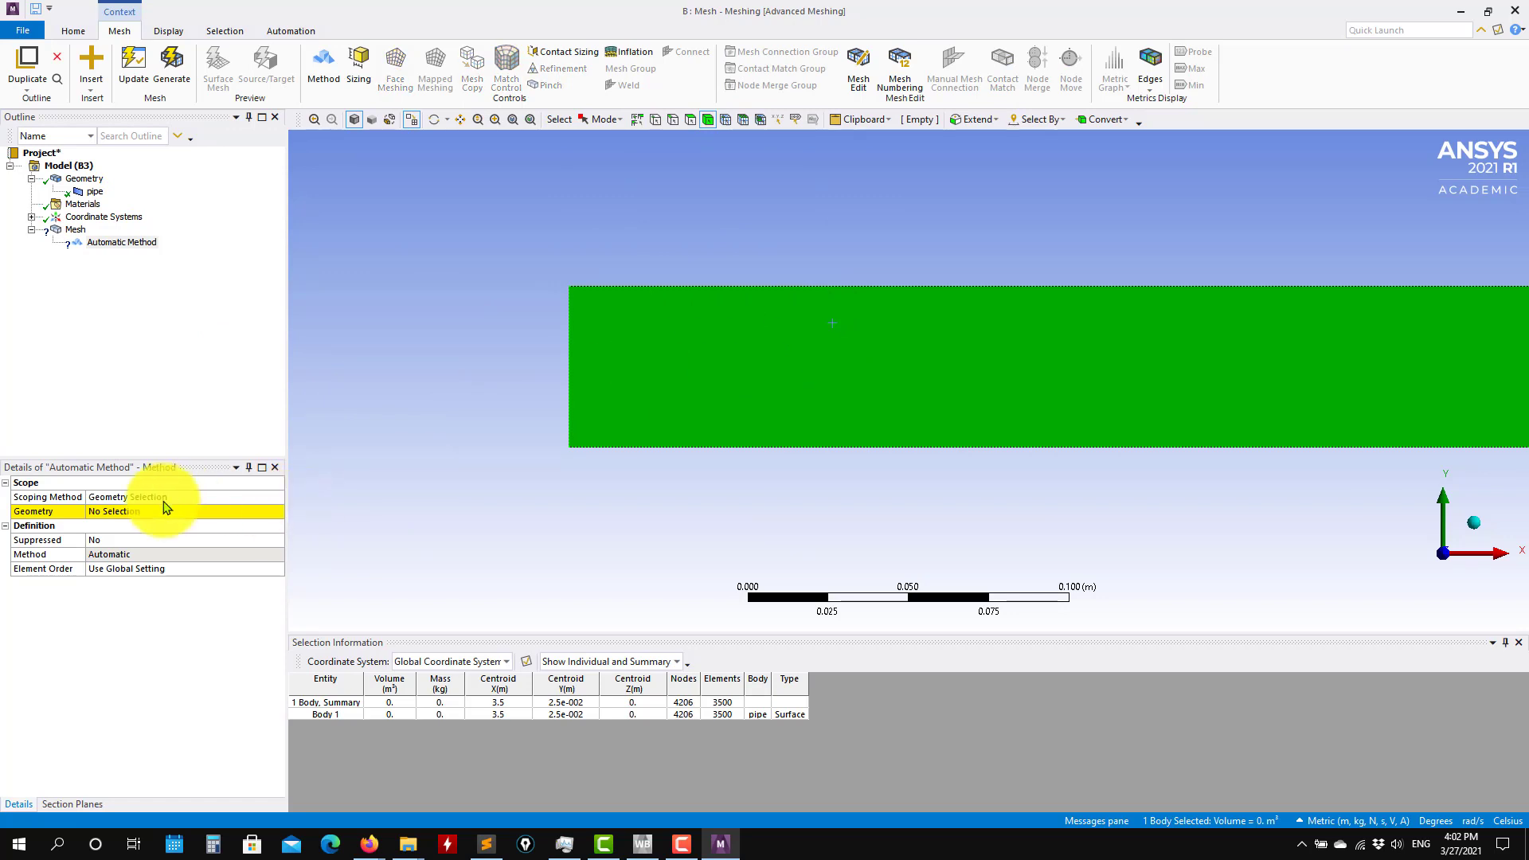
{"action": "left_click", "coordinate": [111, 514]}
{"action": "left_click", "coordinate": [110, 511]}
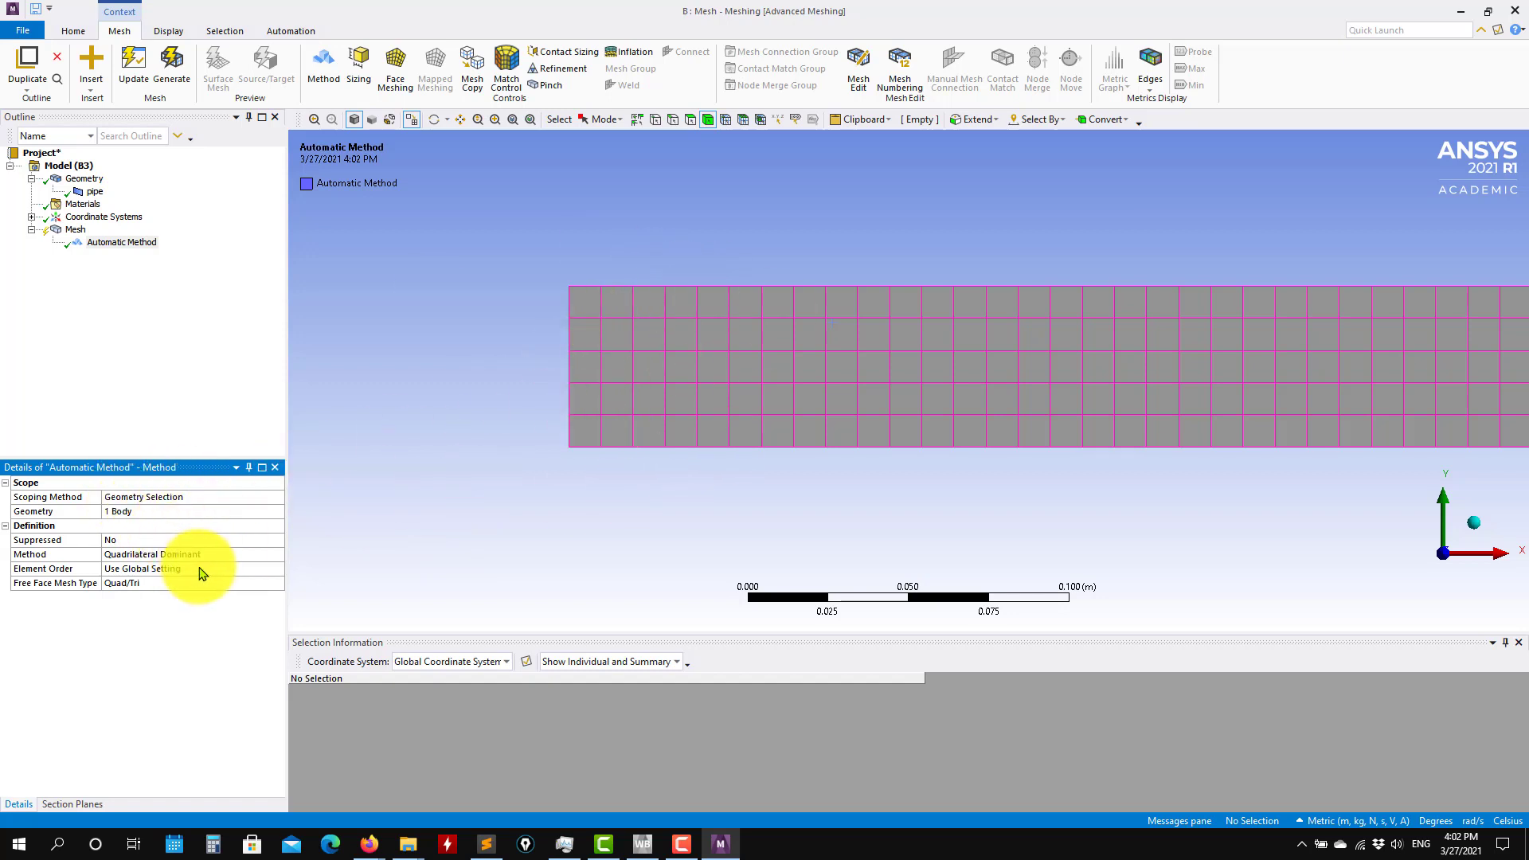
Try the Triangles method on the pipe body, regenerate the mesh and inspect the resulting elements.
{"action": "left_click", "coordinate": [276, 584]}
{"action": "left_click", "coordinate": [278, 584]}
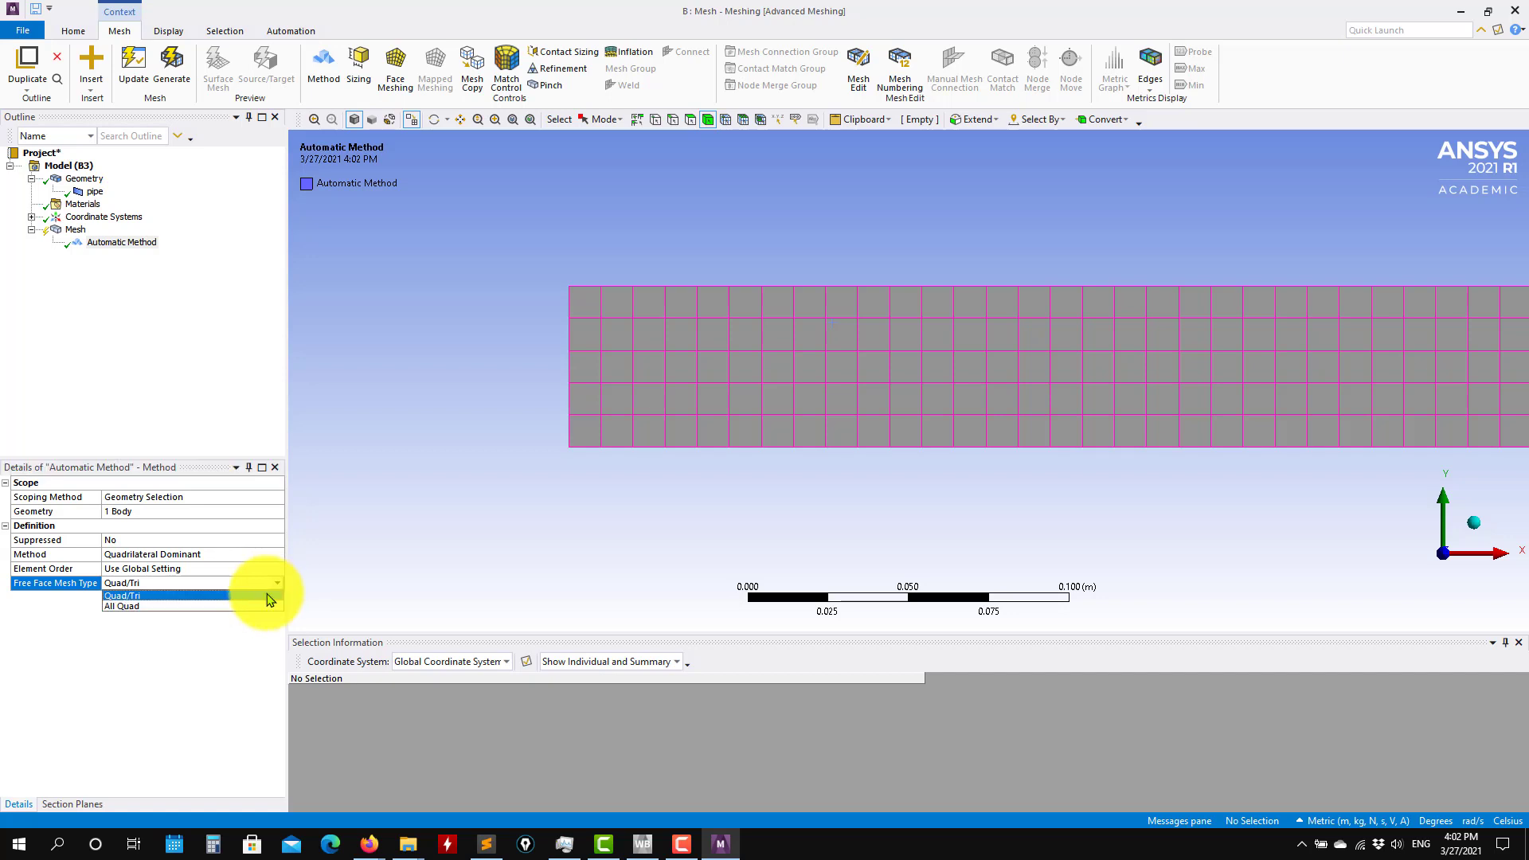
{"action": "left_click", "coordinate": [281, 556]}
{"action": "left_click", "coordinate": [278, 555]}
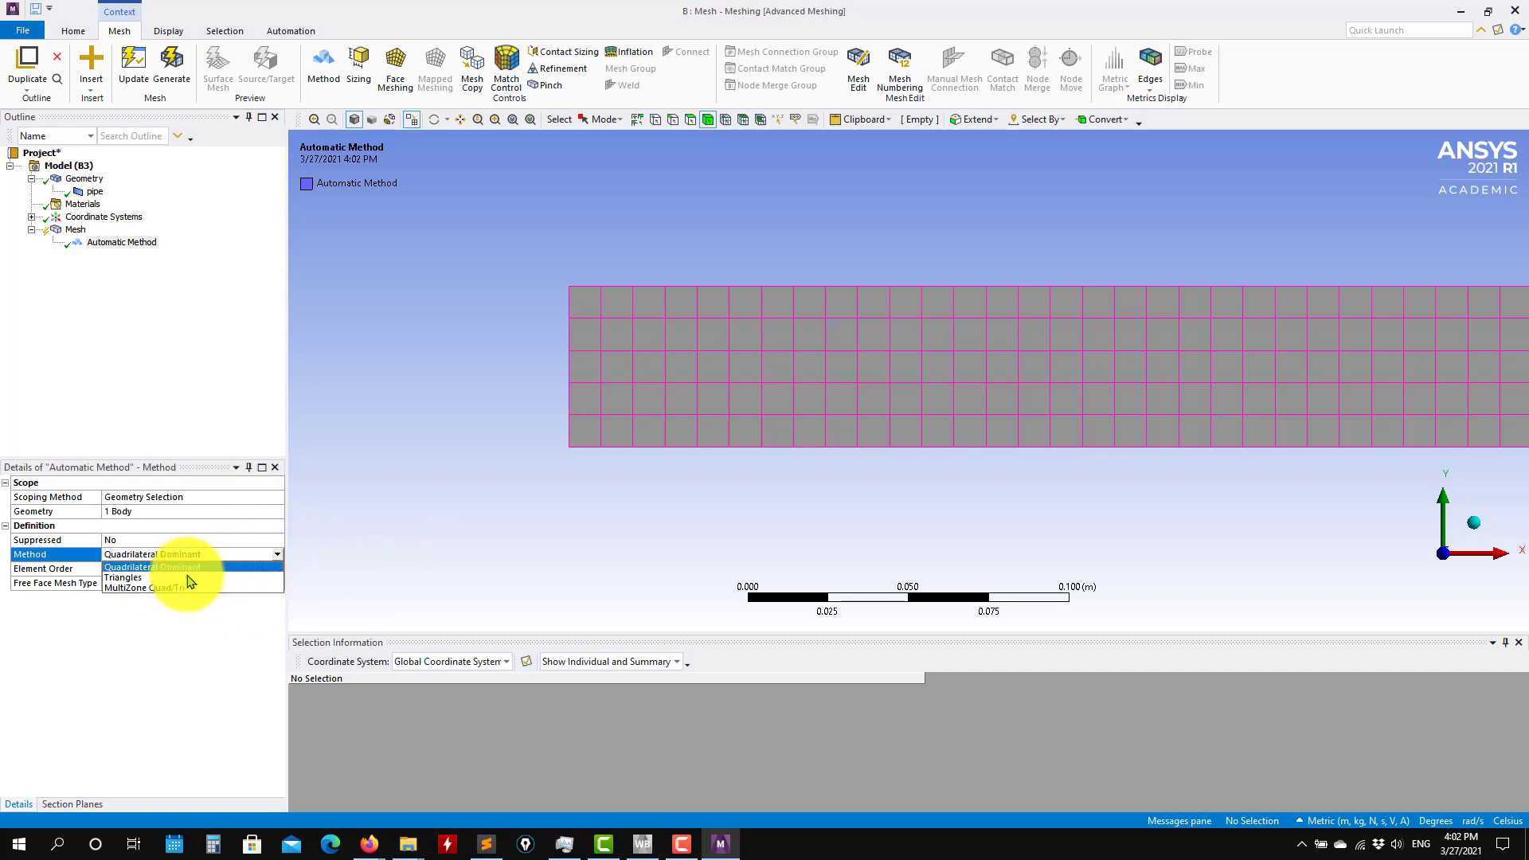
{"action": "left_click", "coordinate": [254, 582]}
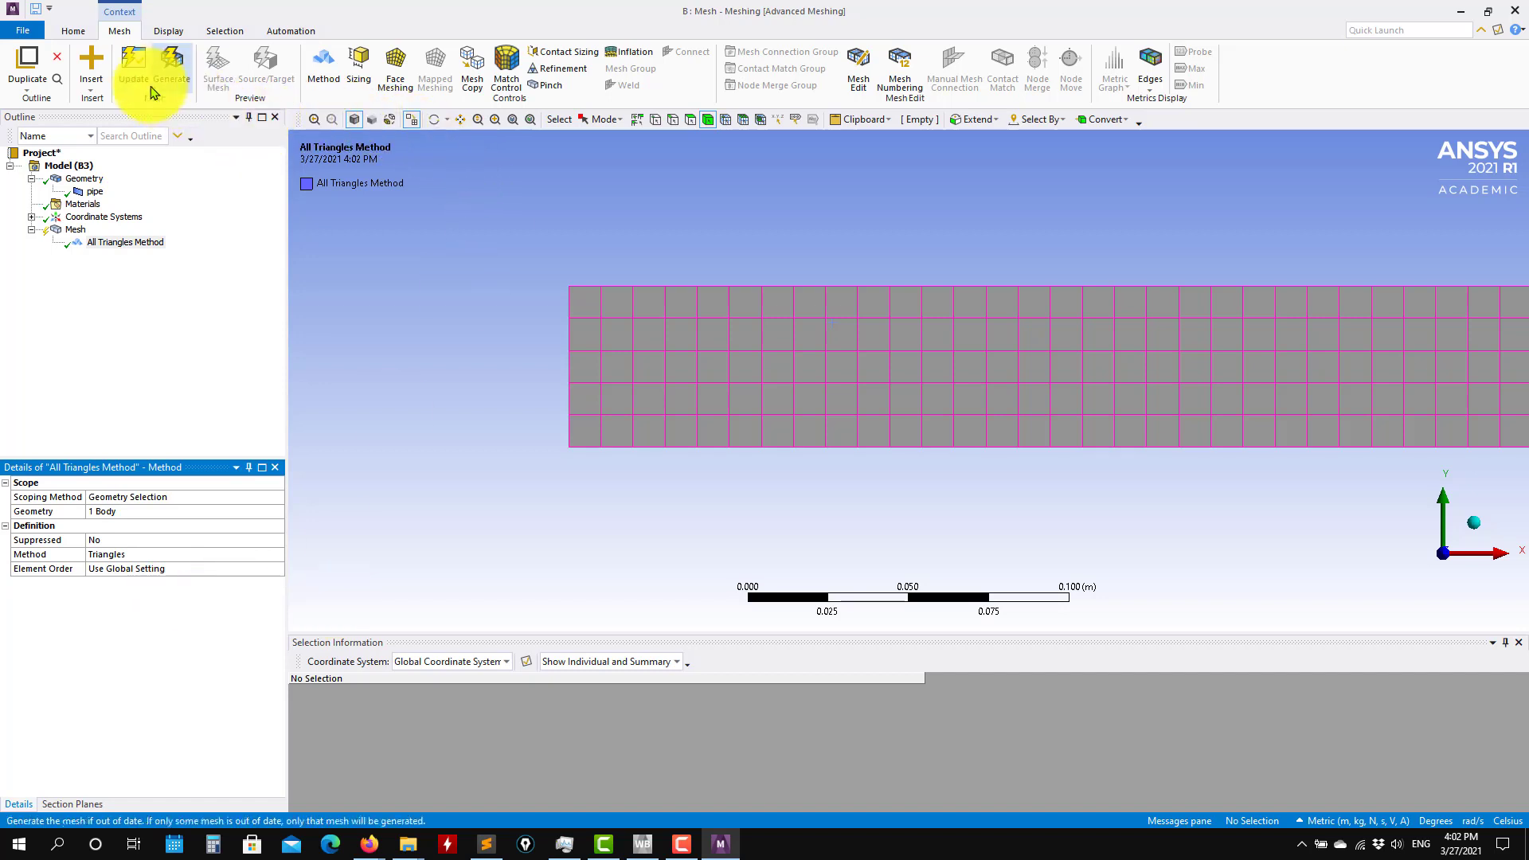
{"action": "left_click", "coordinate": [170, 67]}
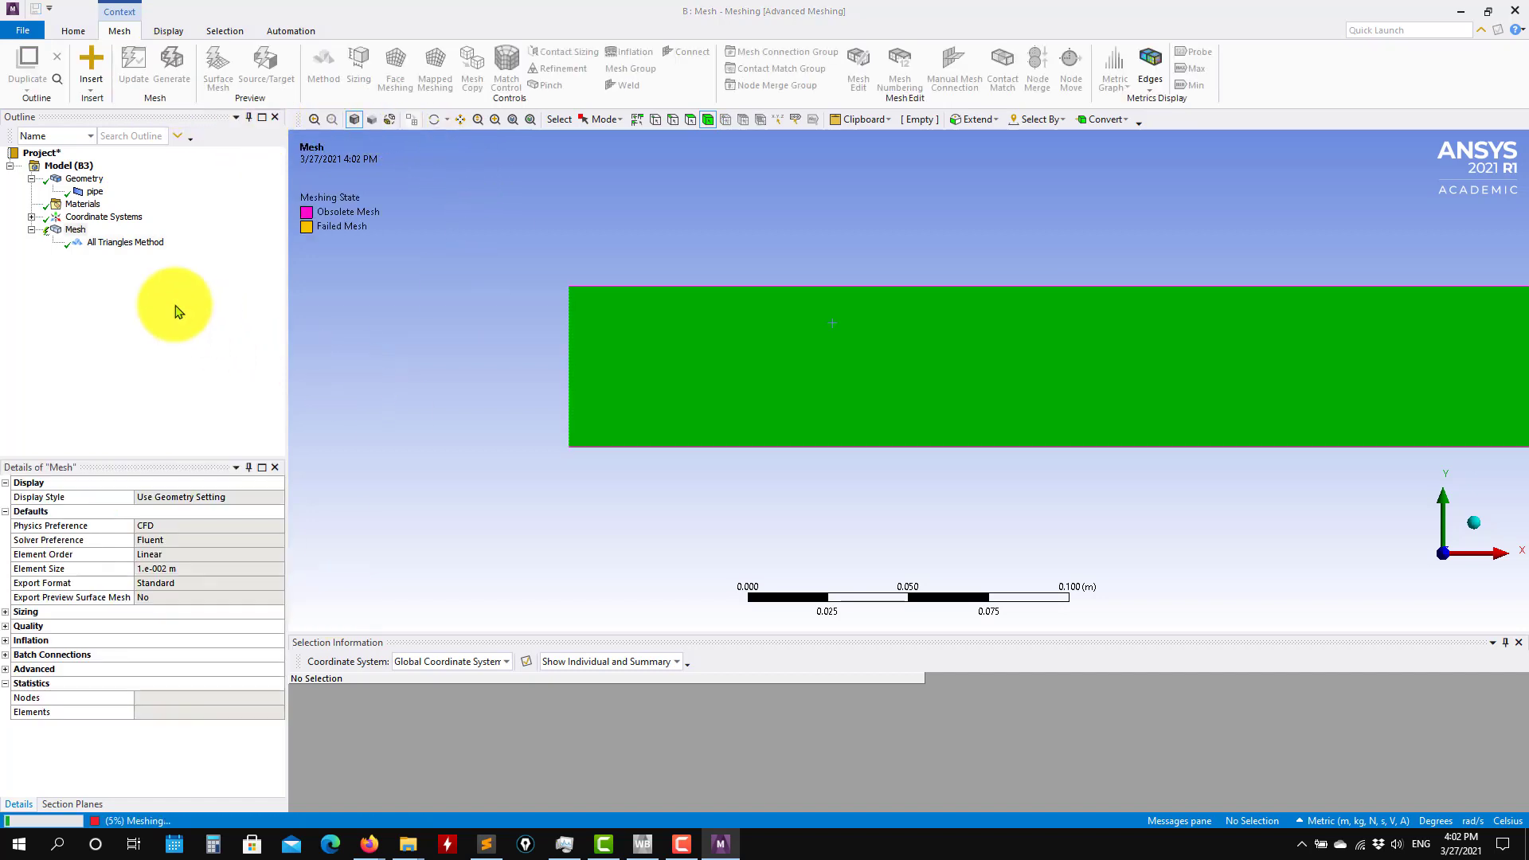
{"action": "left_click", "coordinate": [77, 231]}
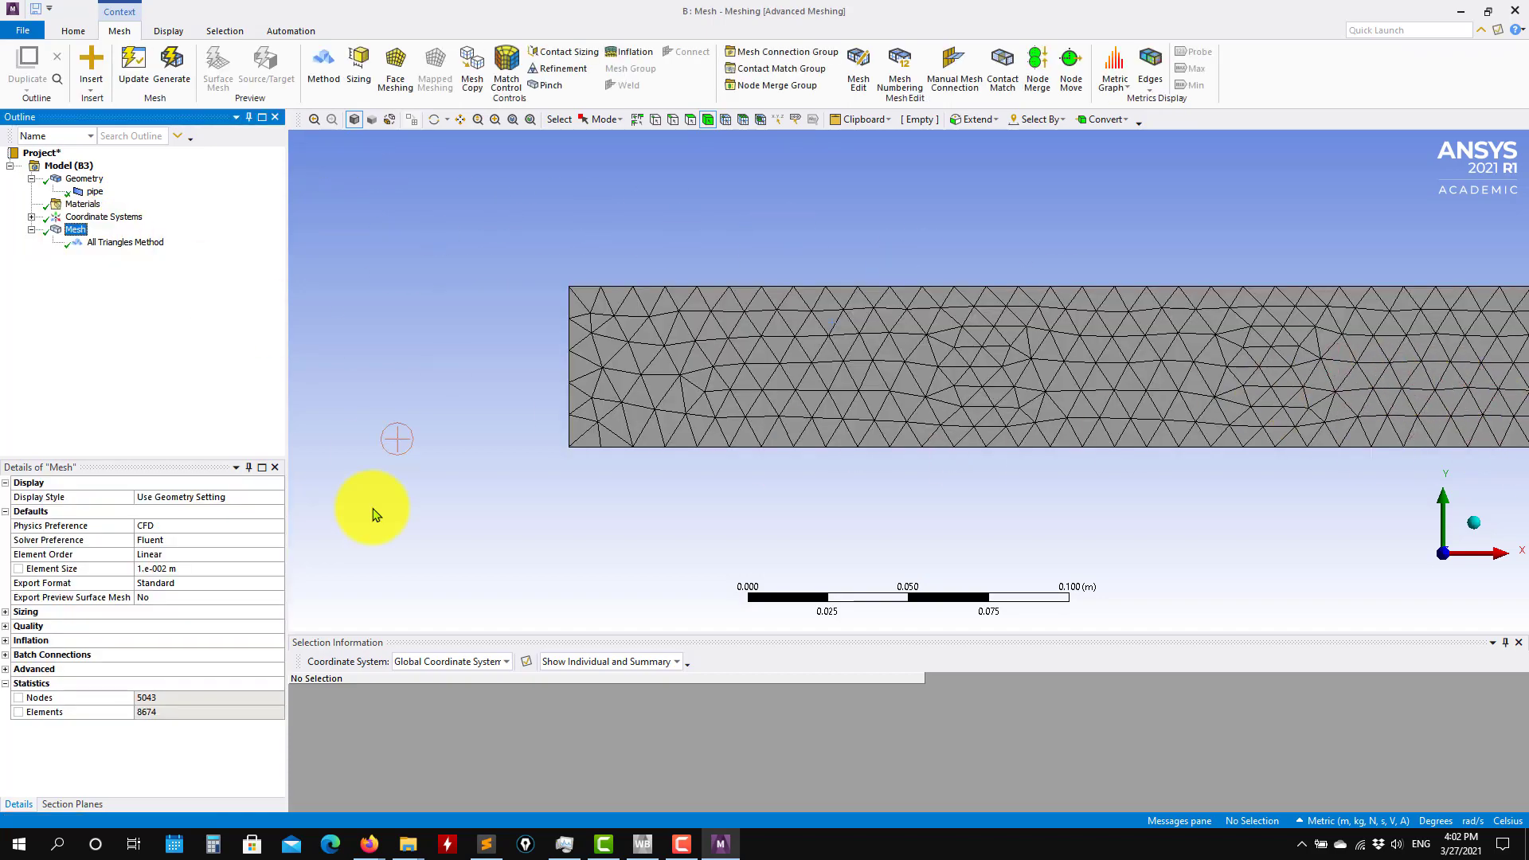
{"action": "scroll", "coordinate": [980, 454], "scroll_direction": "down", "scroll_amount": 5}
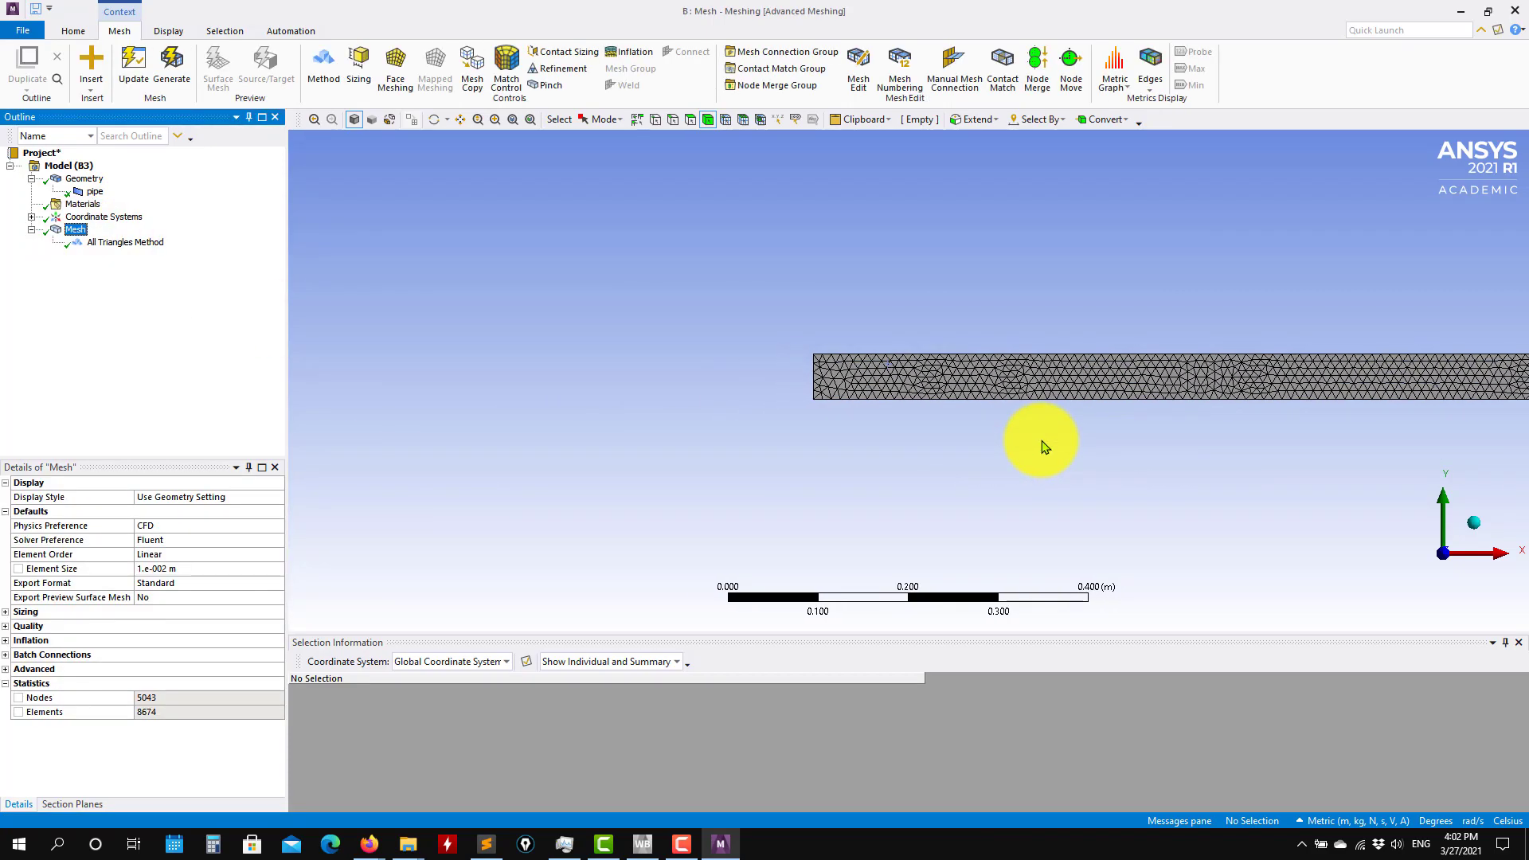
{"action": "scroll", "coordinate": [1041, 439], "scroll_direction": "up", "scroll_amount": 5}
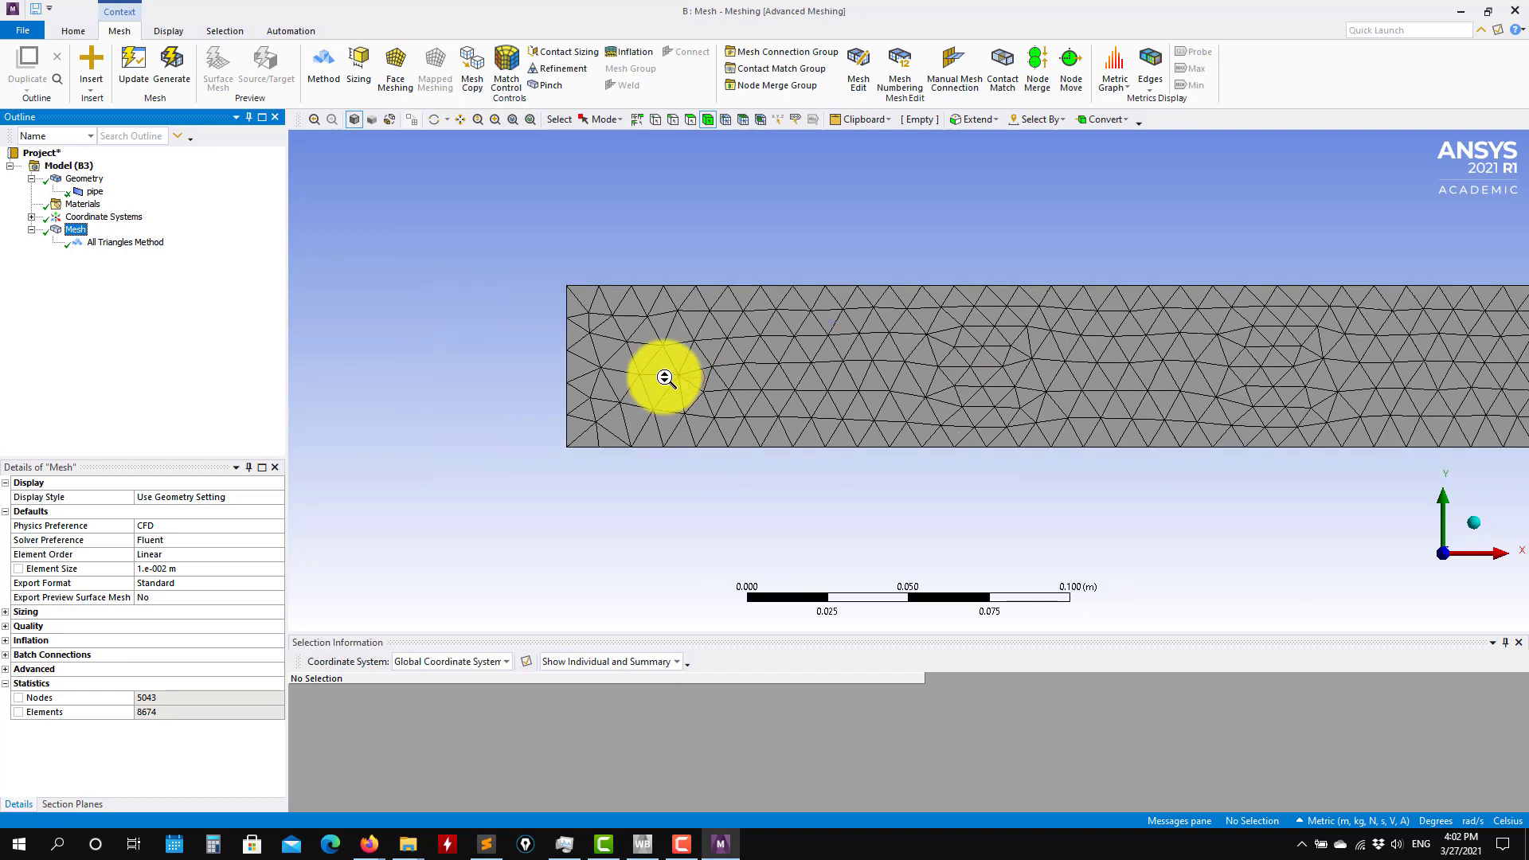
{"action": "scroll", "coordinate": [666, 376], "scroll_direction": "up", "scroll_amount": 2}
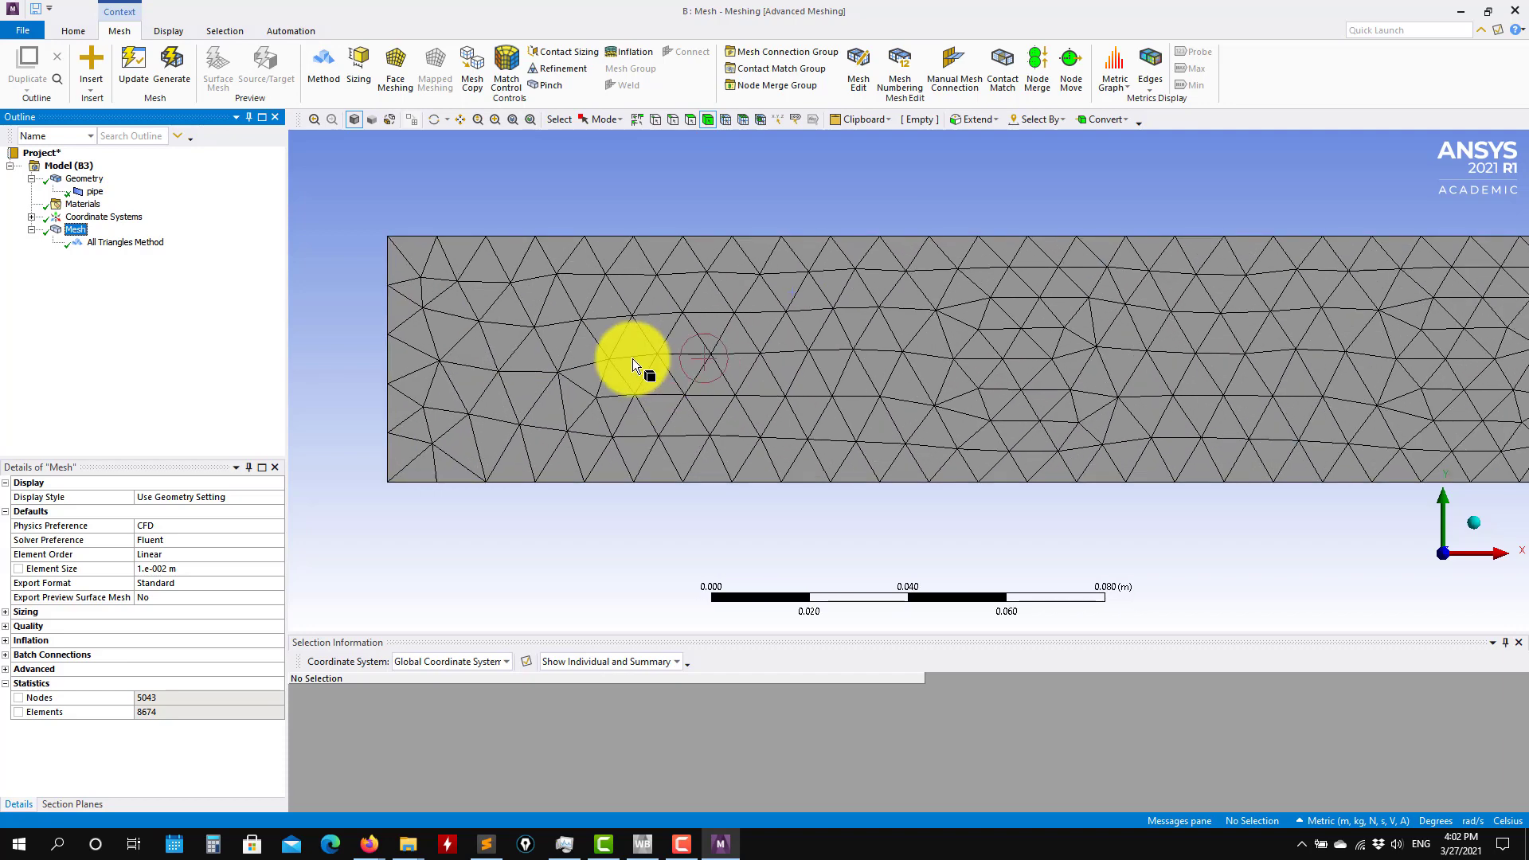
Set the pipe body's meshing method to Quadrilateral Dominant and regenerate the mesh.
{"action": "left_click", "coordinate": [119, 242]}
{"action": "left_click", "coordinate": [279, 557]}
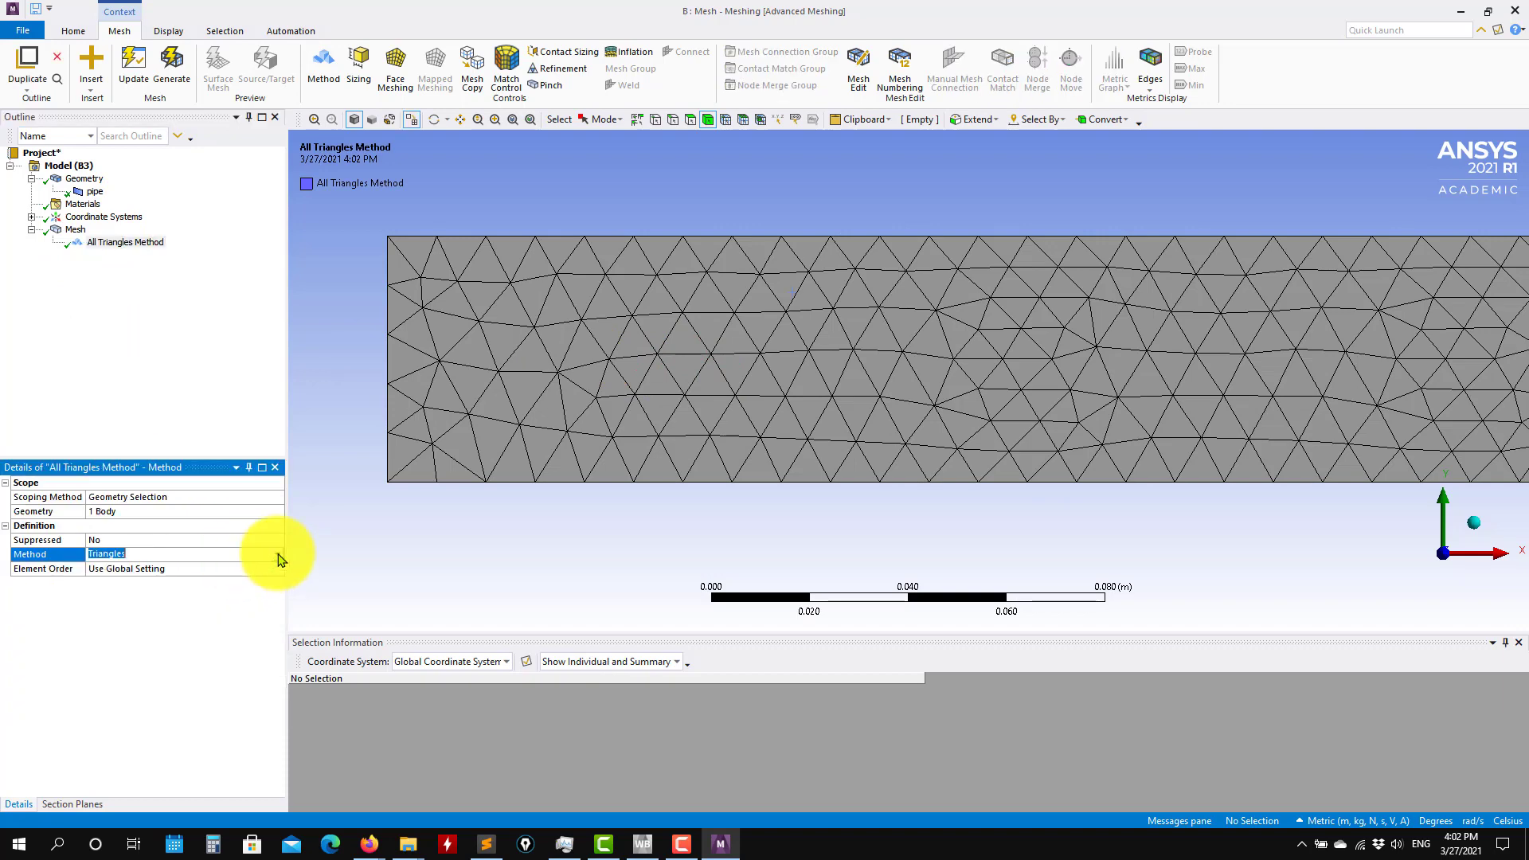
{"action": "left_click", "coordinate": [225, 571]}
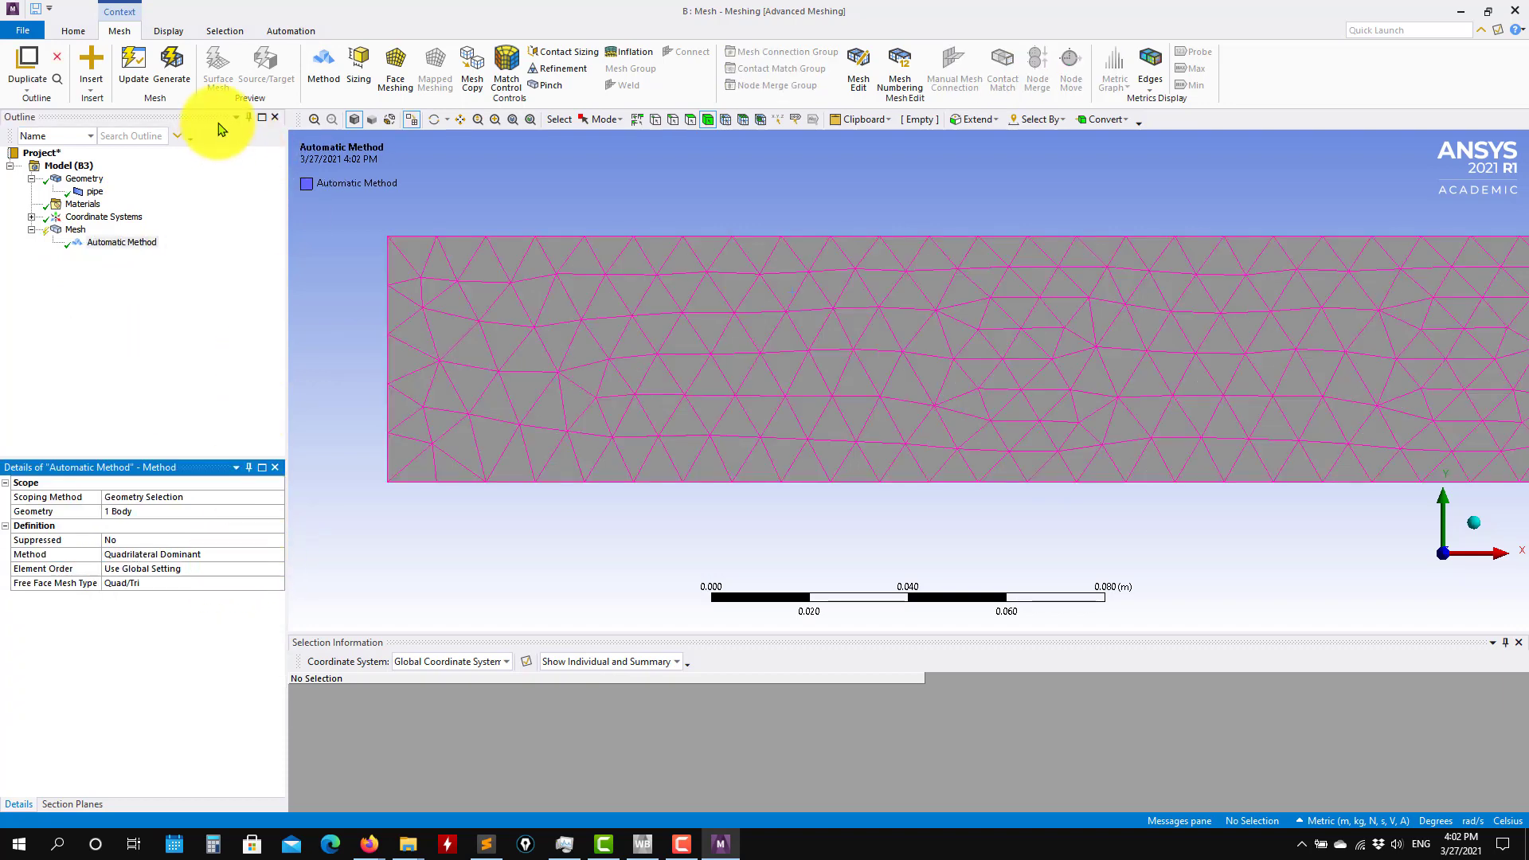
{"action": "left_click", "coordinate": [170, 67]}
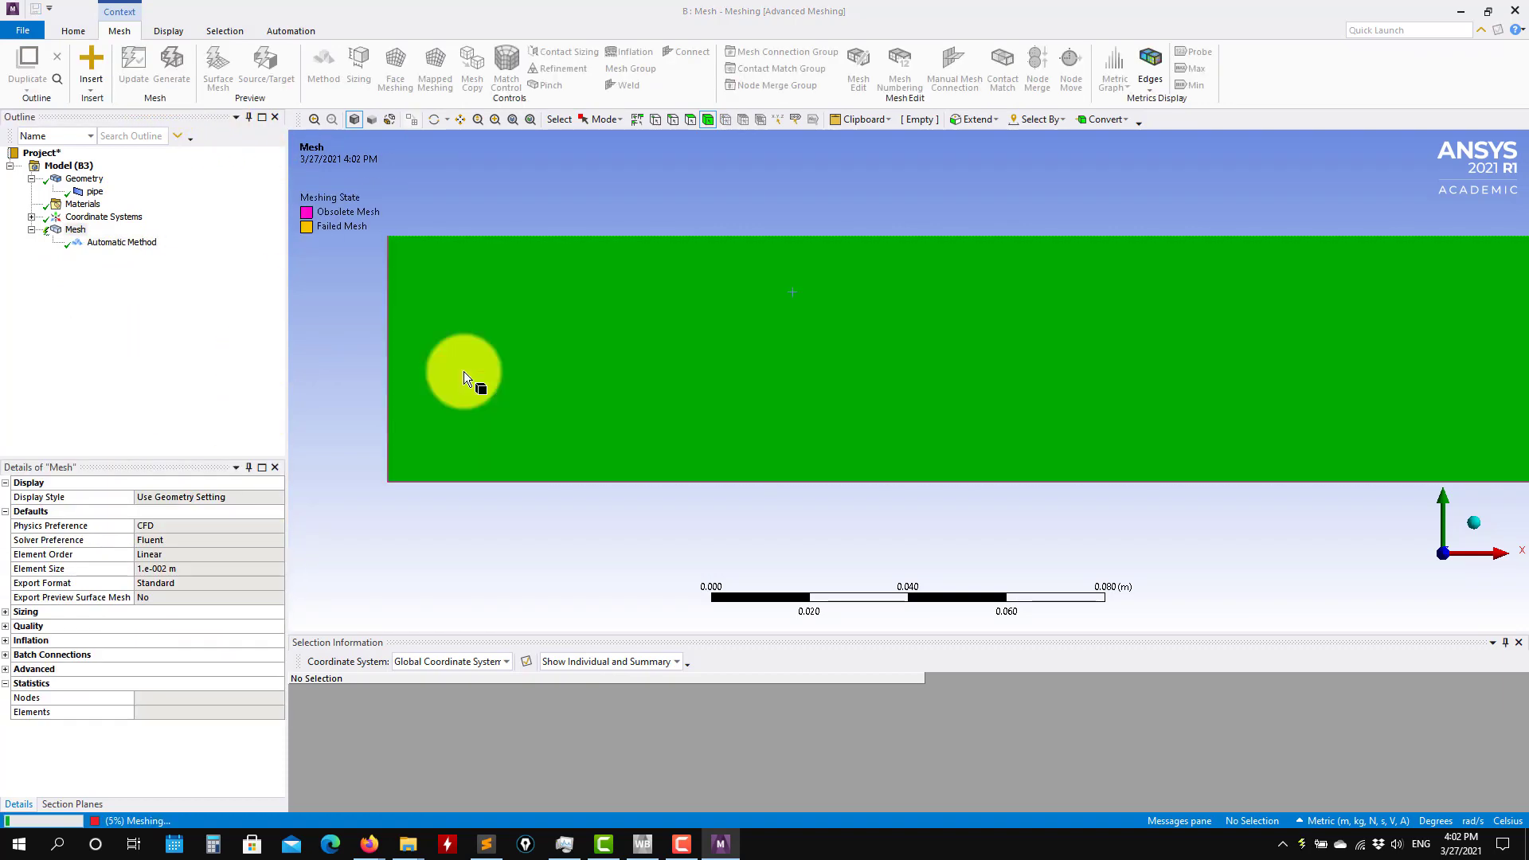
Set the Free Face Mesh Type of the pipe's quadrilateral dominant method to All Quad.
{"action": "left_click", "coordinate": [103, 240]}
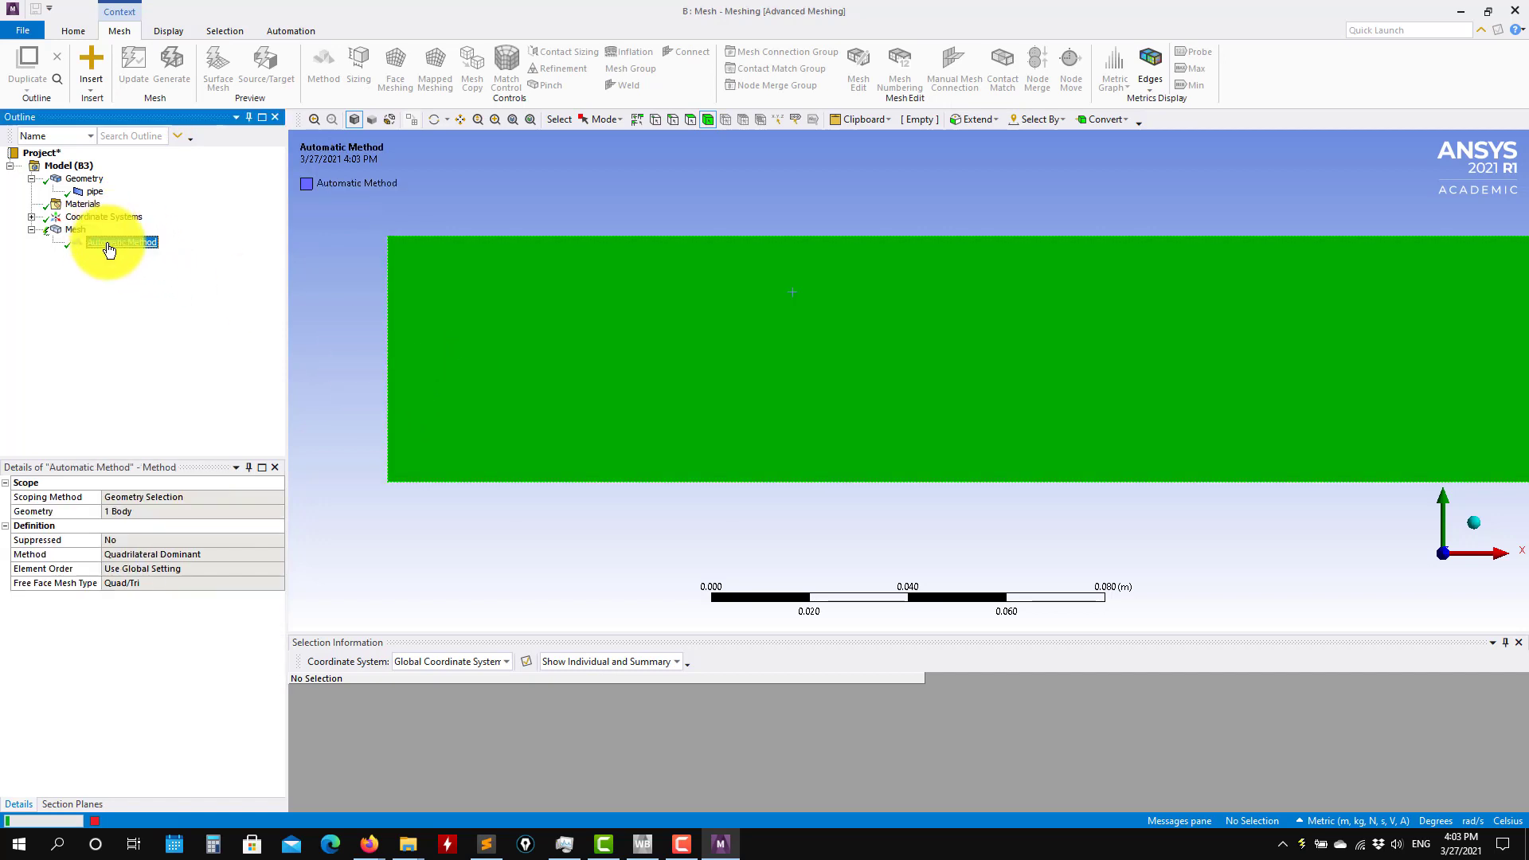
{"action": "left_click", "coordinate": [115, 245]}
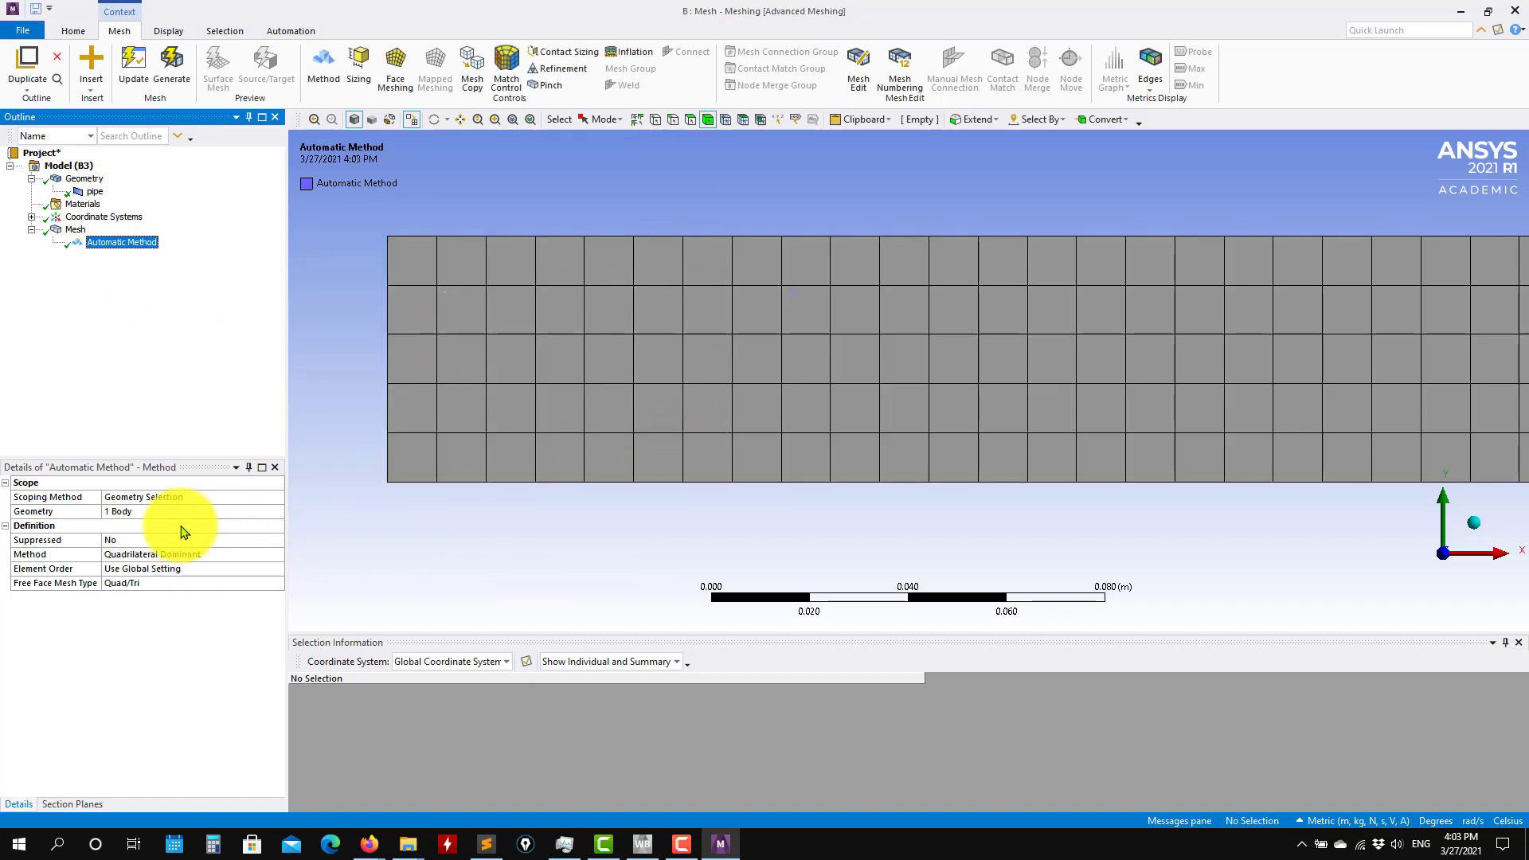
{"action": "left_click", "coordinate": [262, 587]}
{"action": "left_click", "coordinate": [262, 587]}
{"action": "left_click", "coordinate": [119, 611]}
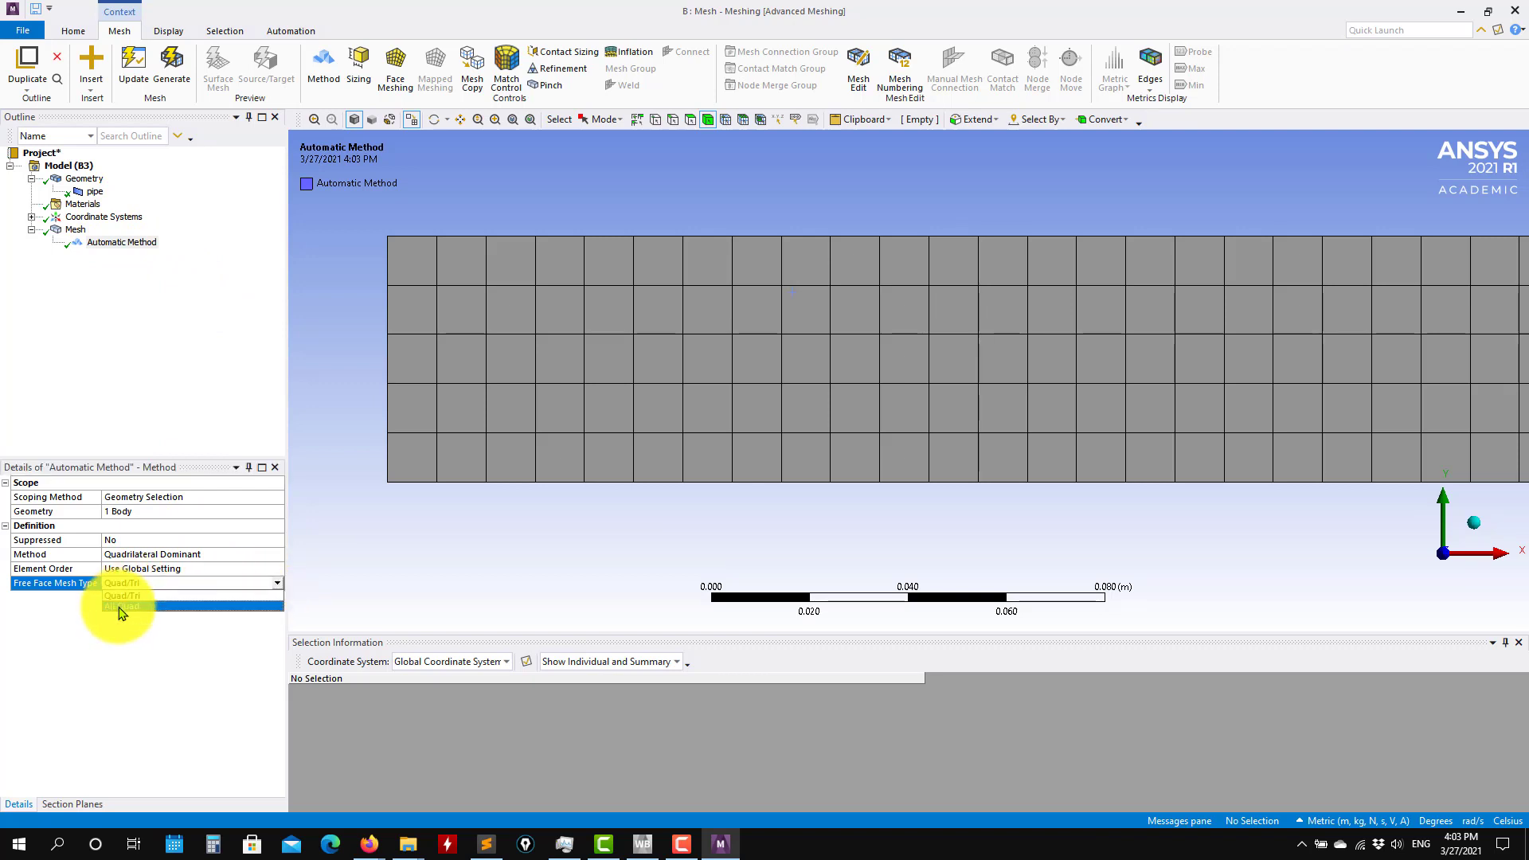
Regenerate the mesh and insert a Sizing control scoped to the whole pipe body.
{"action": "left_click", "coordinate": [171, 67]}
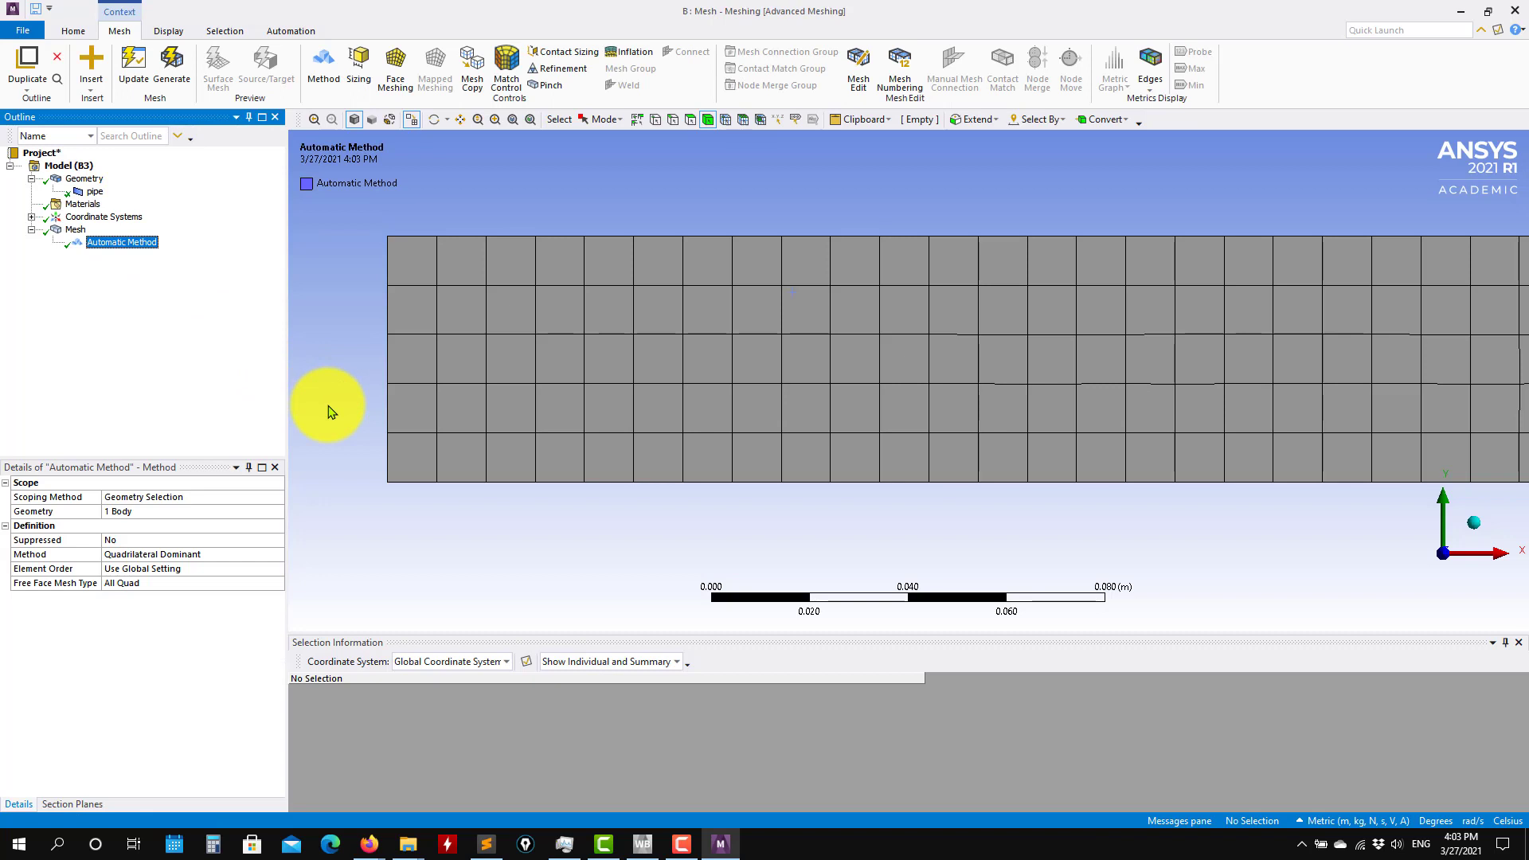
{"action": "right_click", "coordinate": [76, 230]}
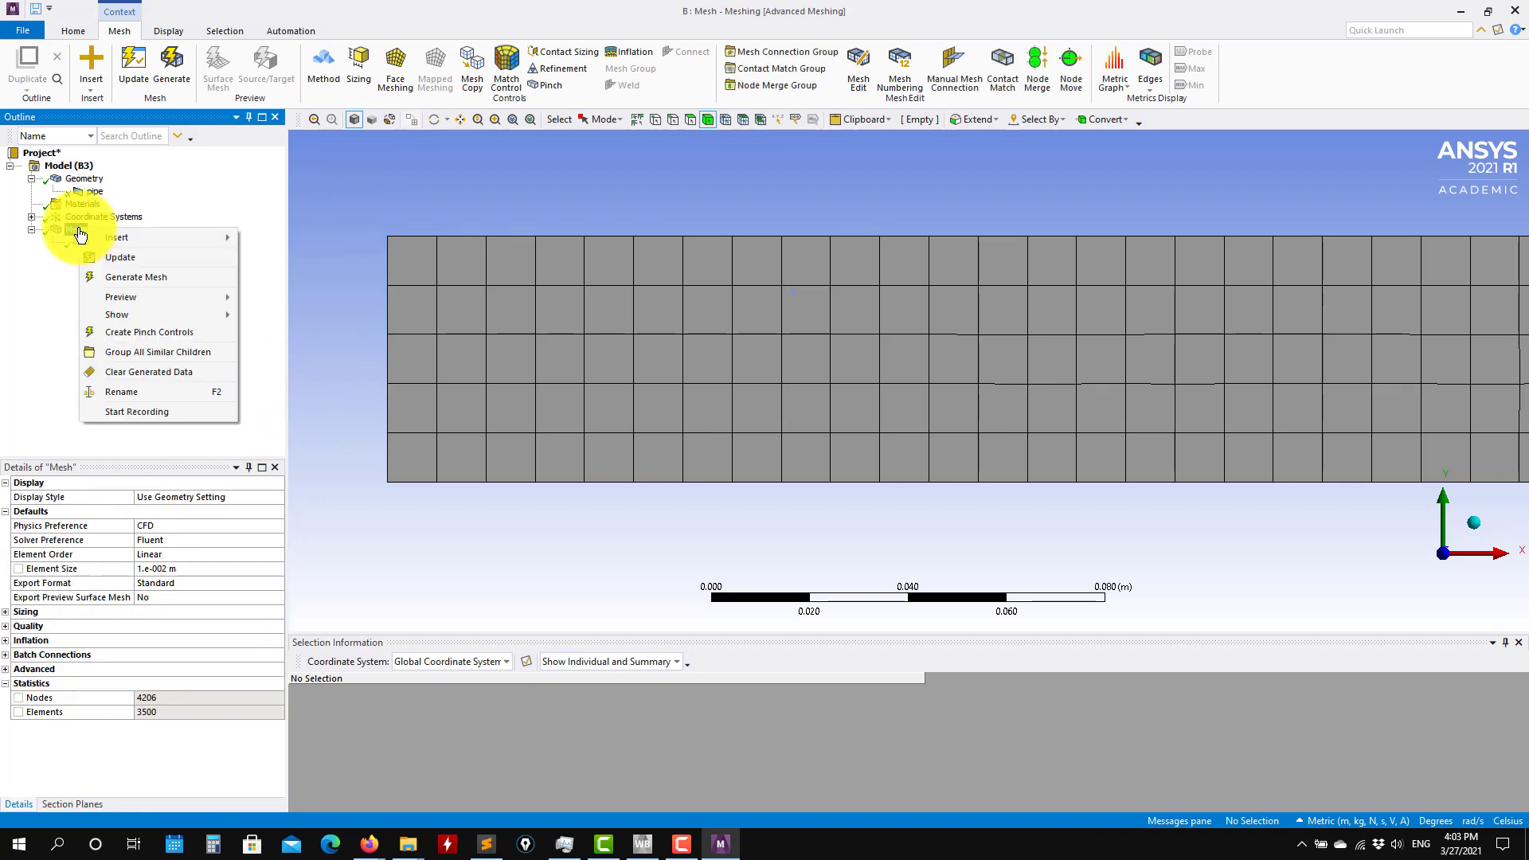
{"action": "mouse_move", "coordinate": [119, 244]}
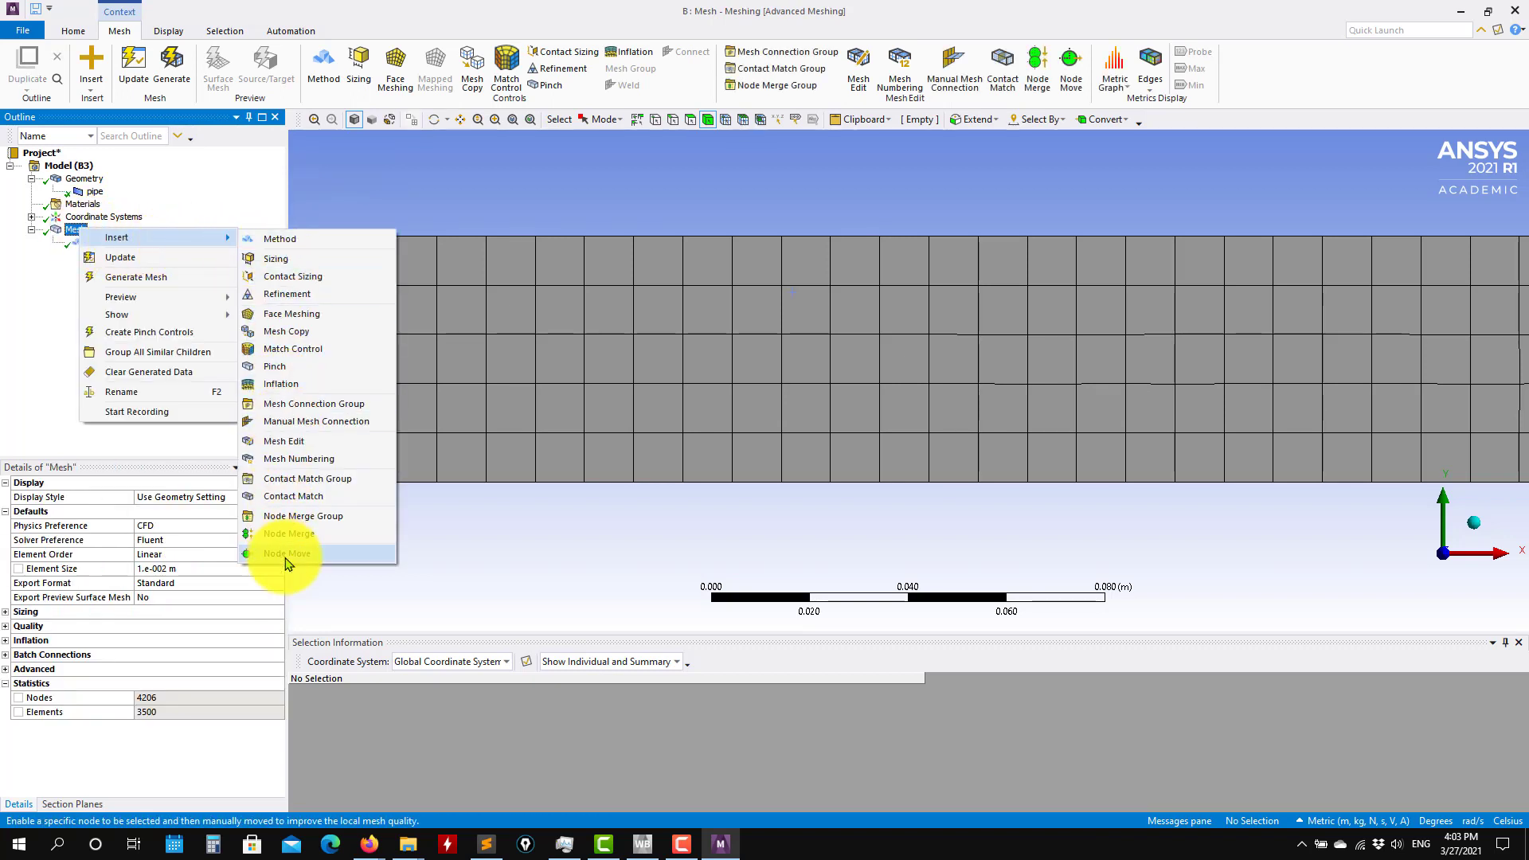
{"action": "left_click", "coordinate": [295, 261]}
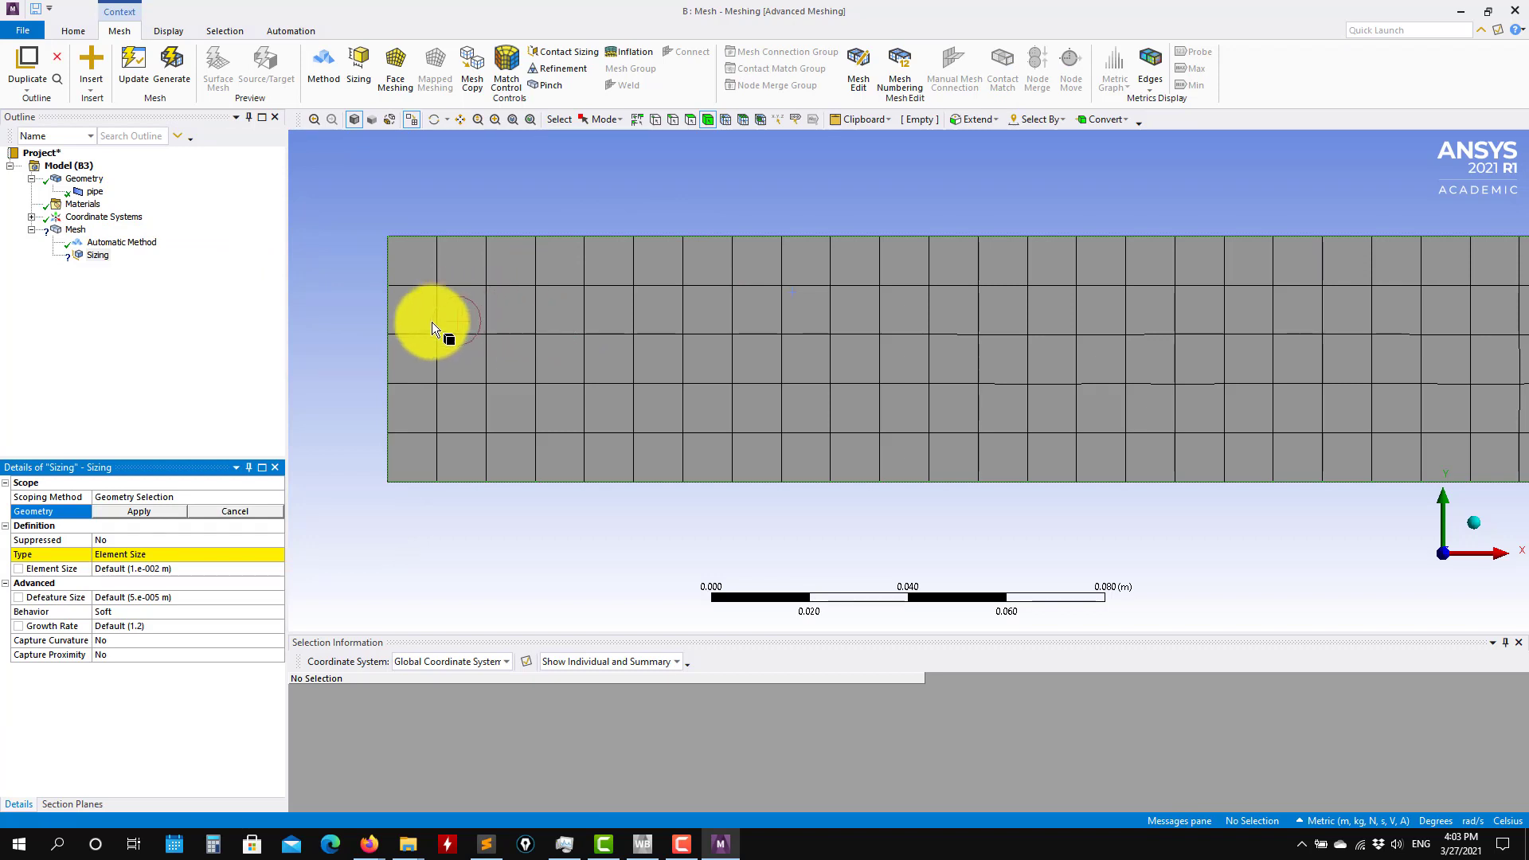
{"action": "left_click", "coordinate": [557, 311]}
{"action": "left_click", "coordinate": [177, 512]}
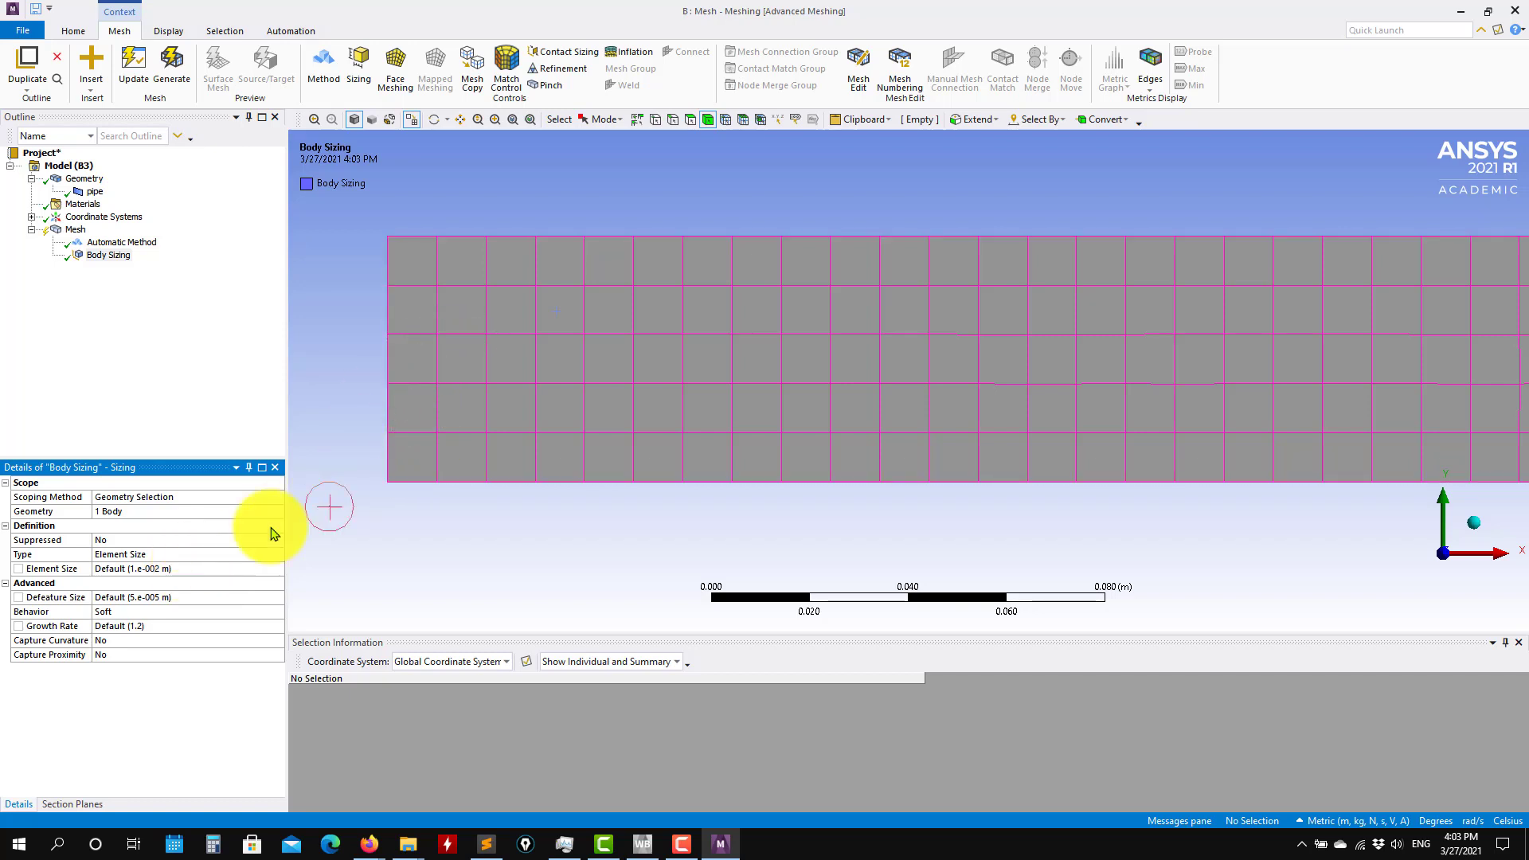
Set the body sizing's element size to 0.005 m, regenerate the mesh and inspect the elements.
{"action": "left_click", "coordinate": [177, 568]}
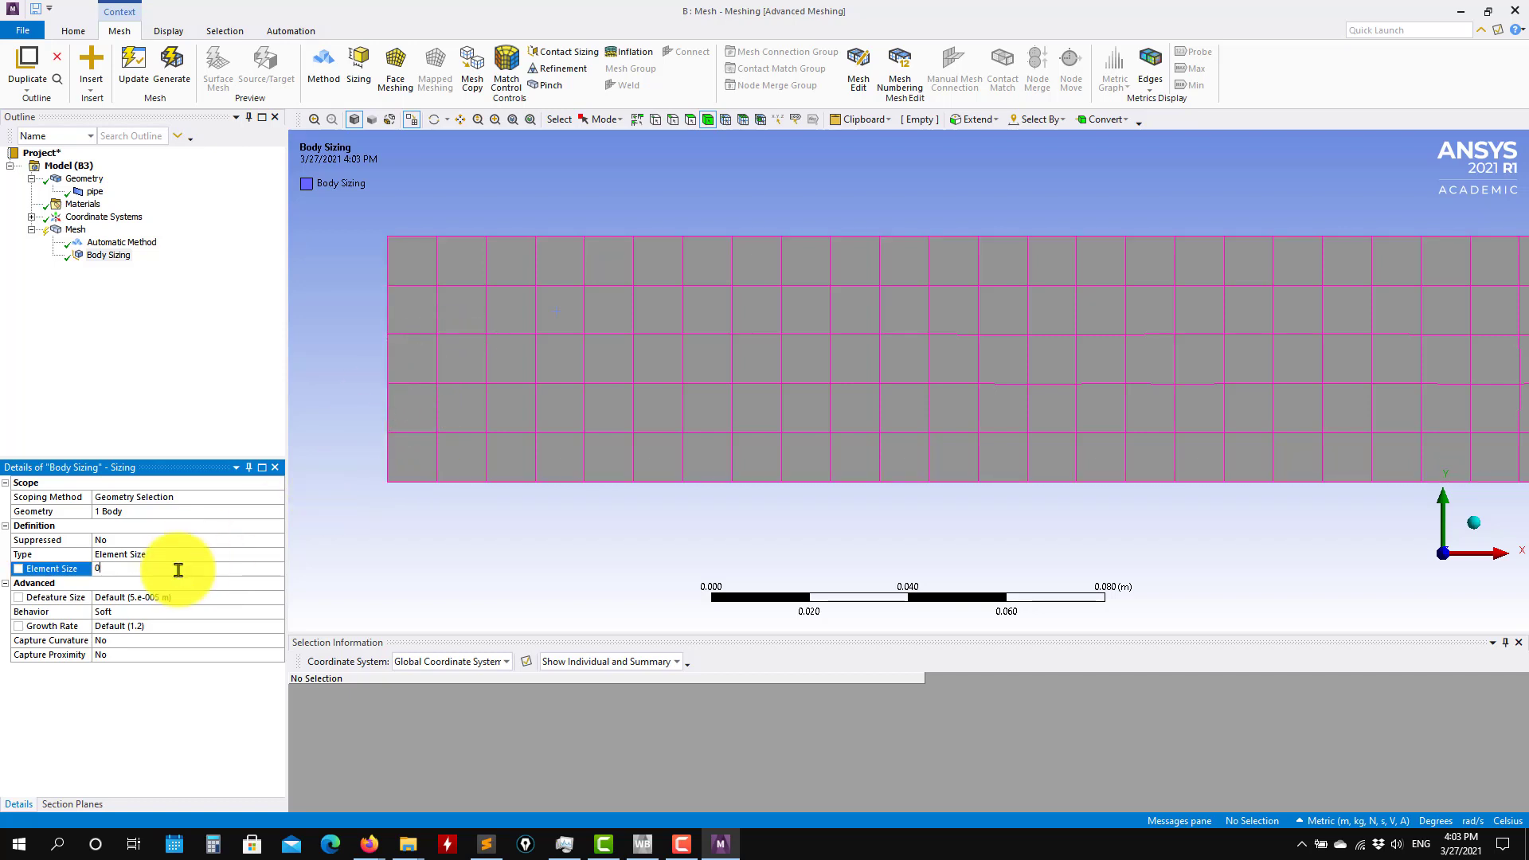
{"action": "type", "text": ".005"}
{"action": "key", "text": "Return"}
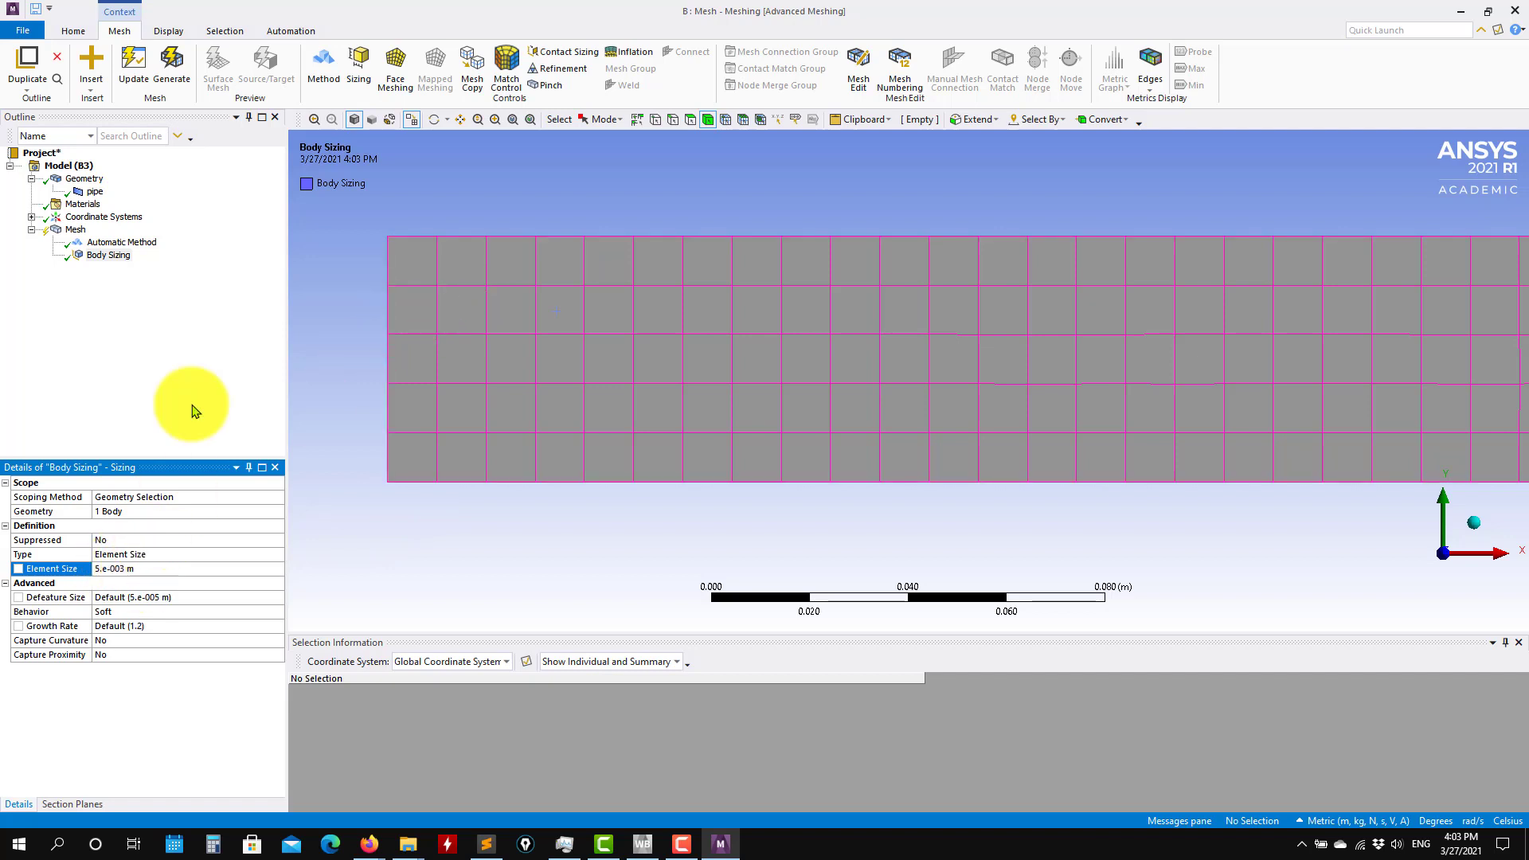
{"action": "left_click", "coordinate": [175, 72]}
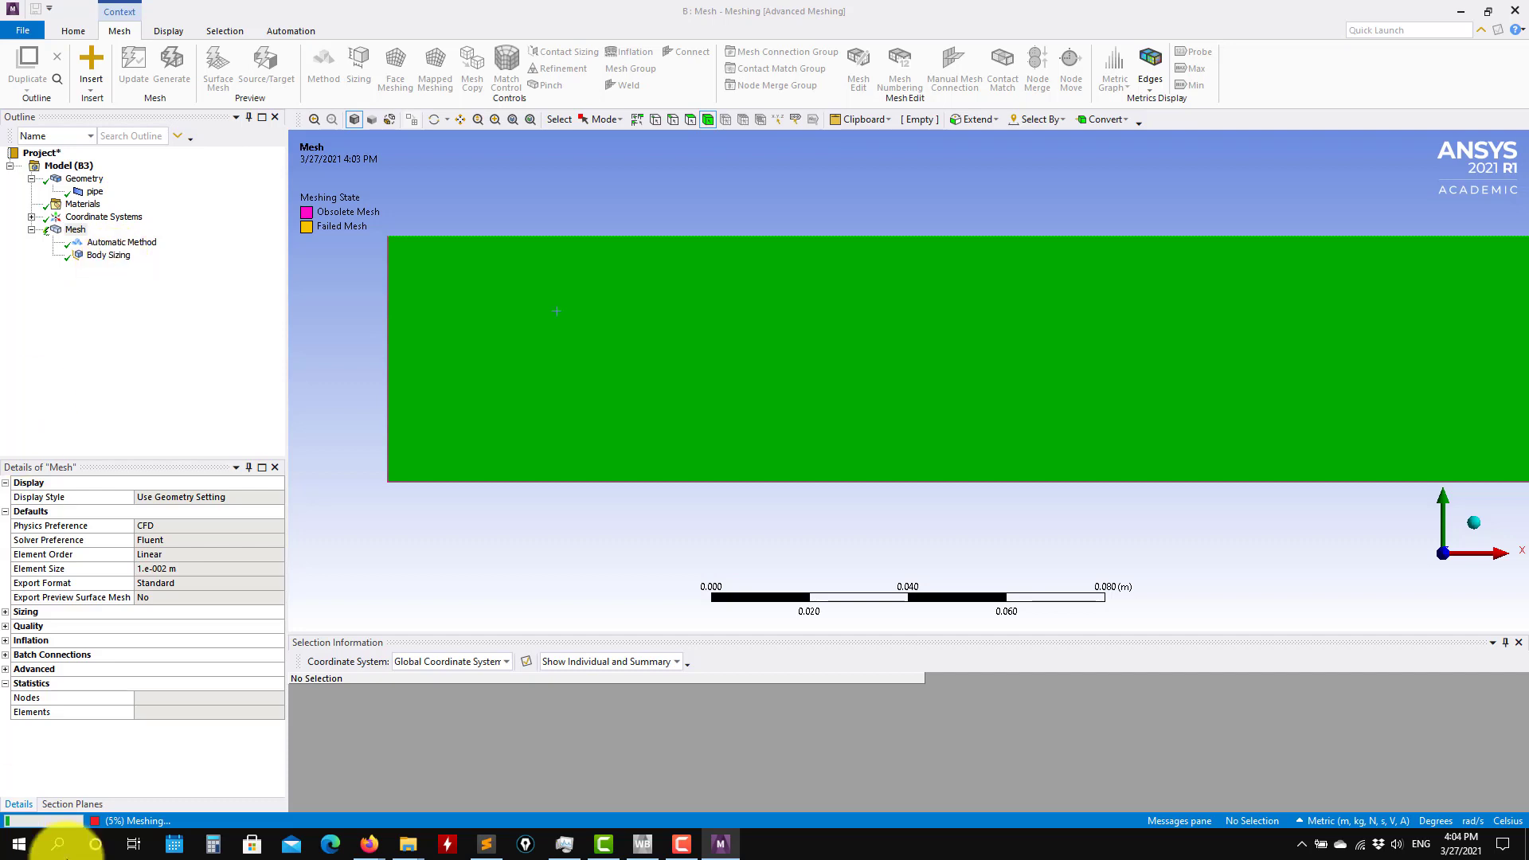
{"action": "left_click", "coordinate": [134, 820]}
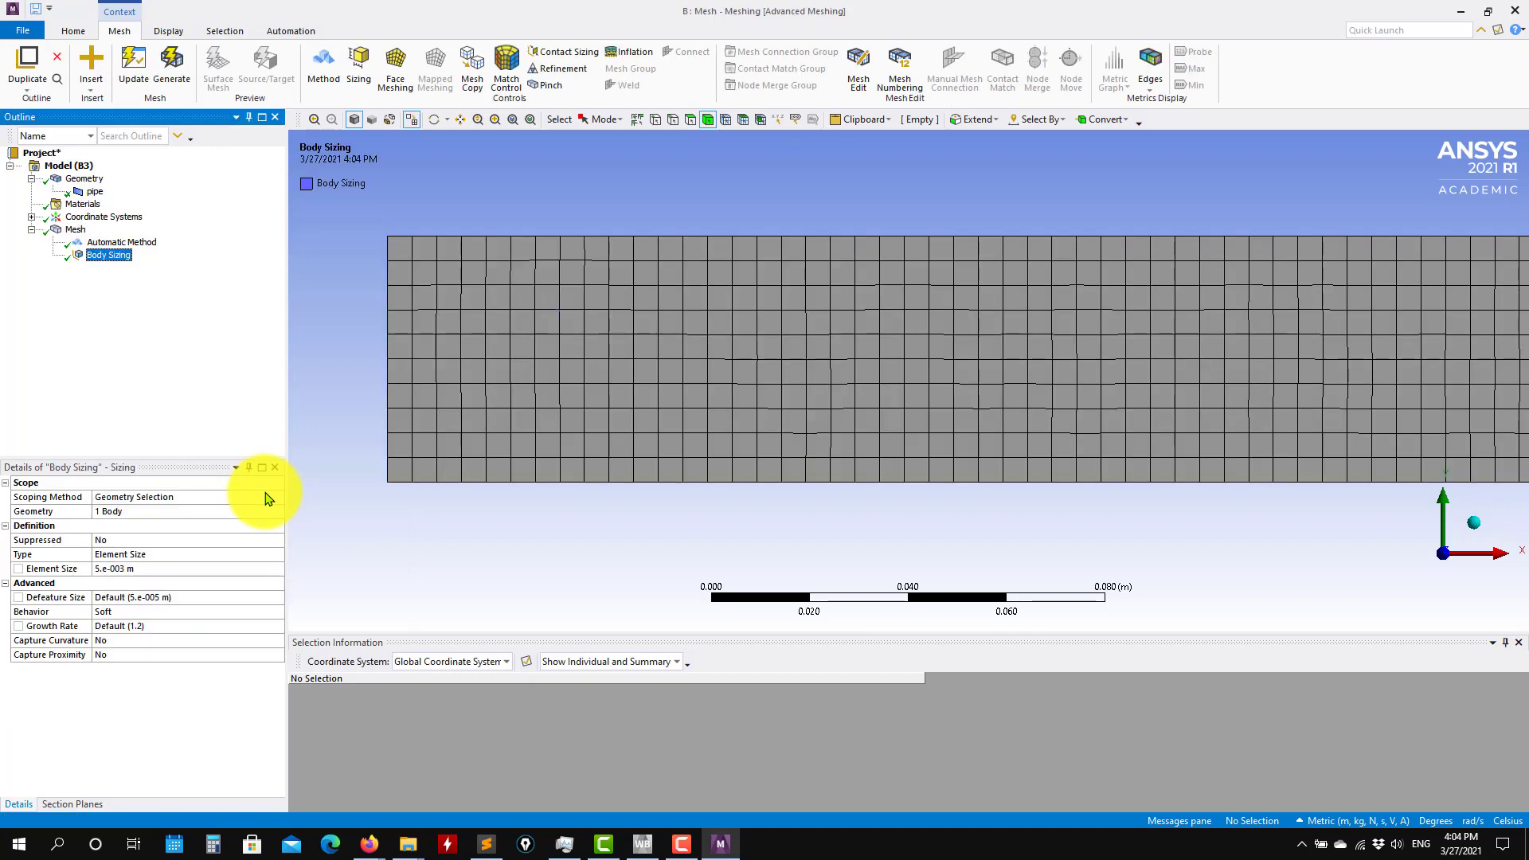
{"action": "scroll", "coordinate": [470, 423], "scroll_direction": "up", "scroll_amount": 2}
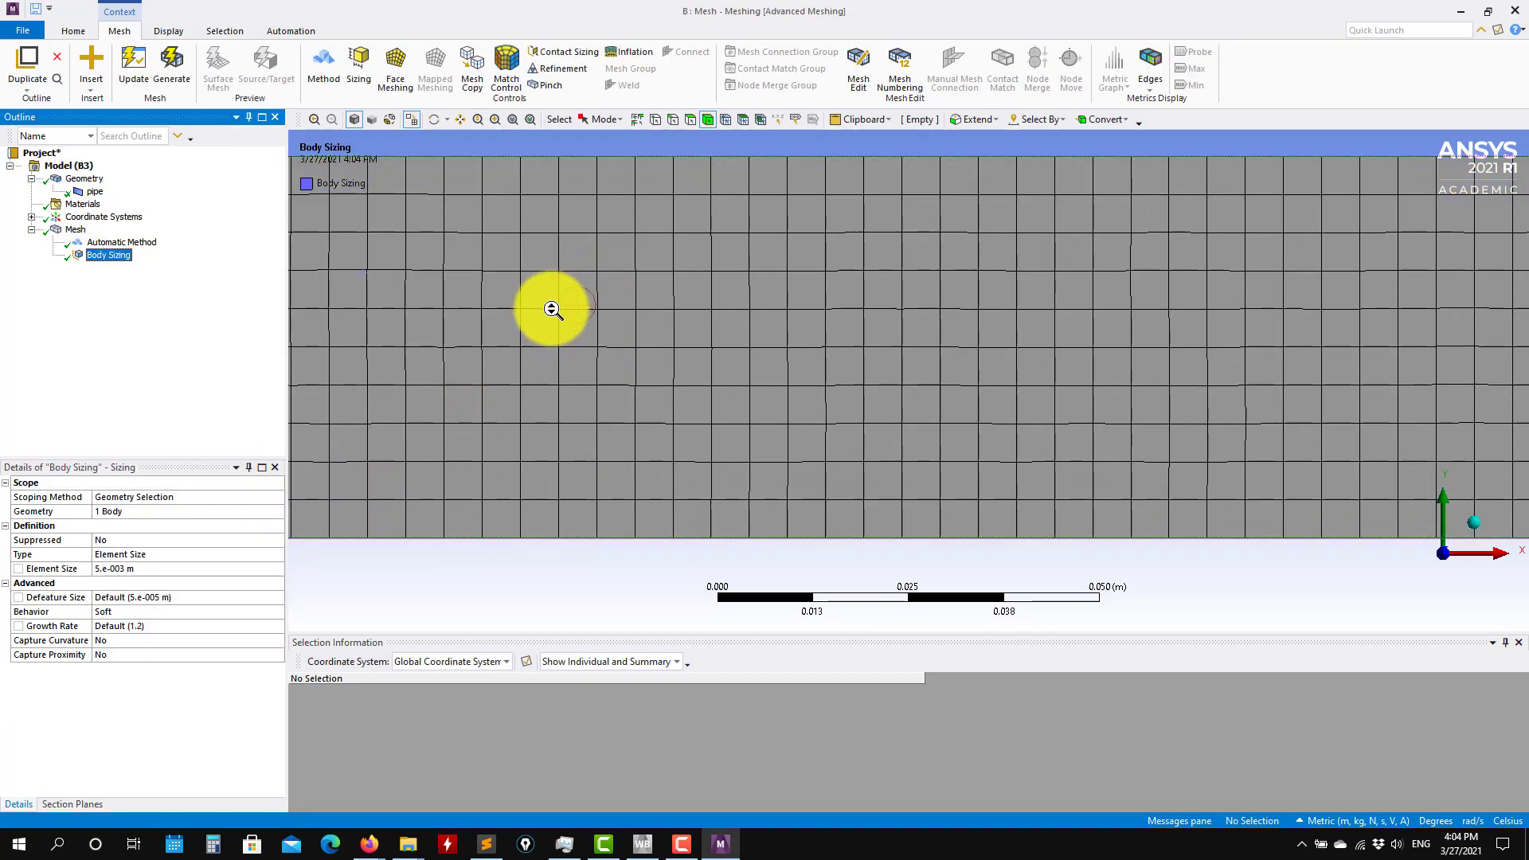
{"action": "scroll", "coordinate": [565, 344], "scroll_direction": "down", "scroll_amount": 1}
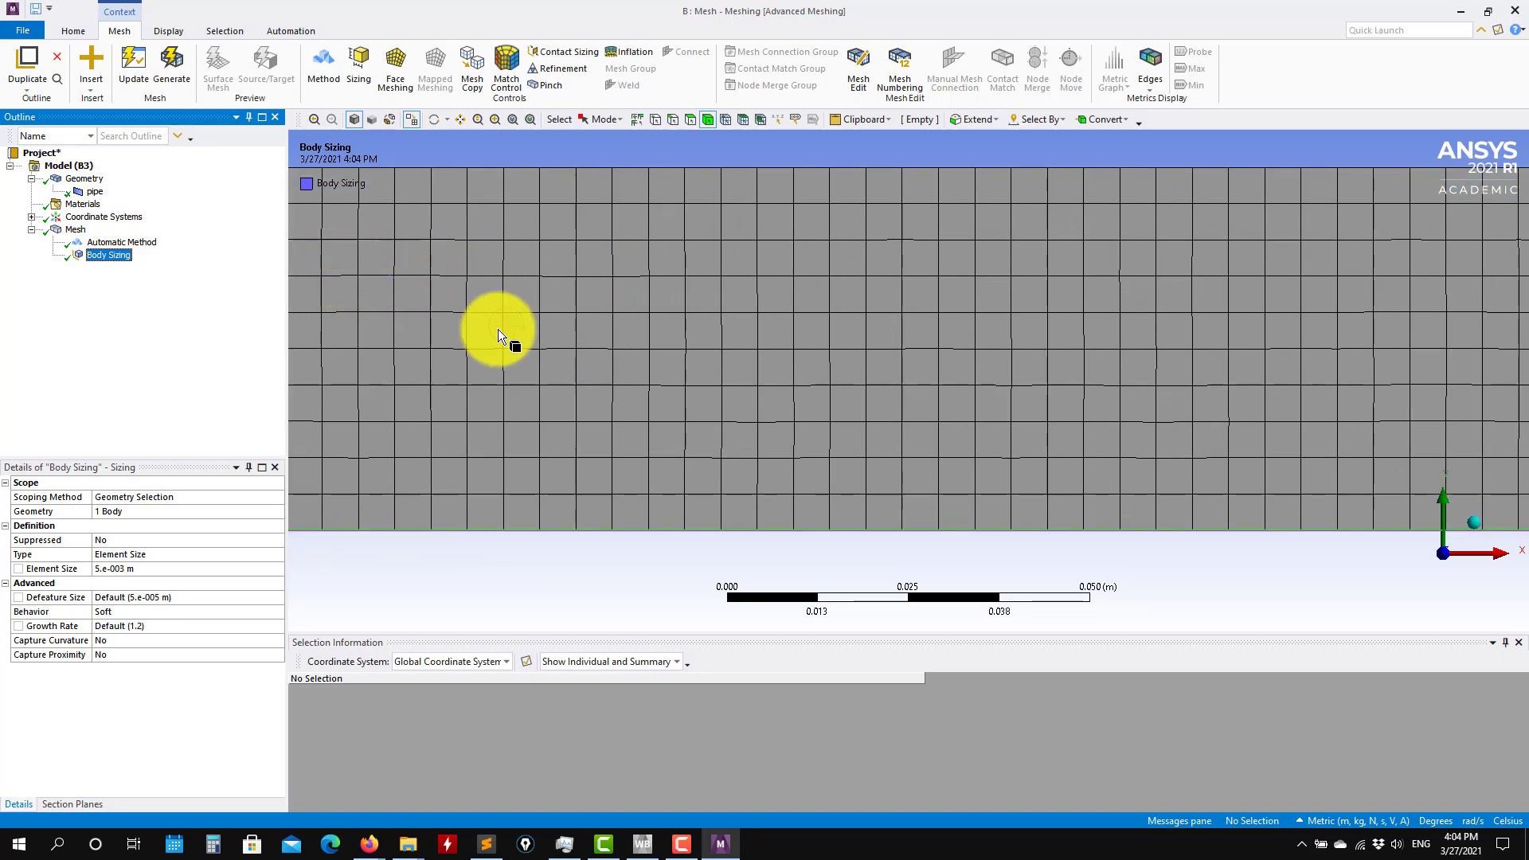
{"action": "scroll", "coordinate": [498, 333], "scroll_direction": "up", "scroll_amount": 1}
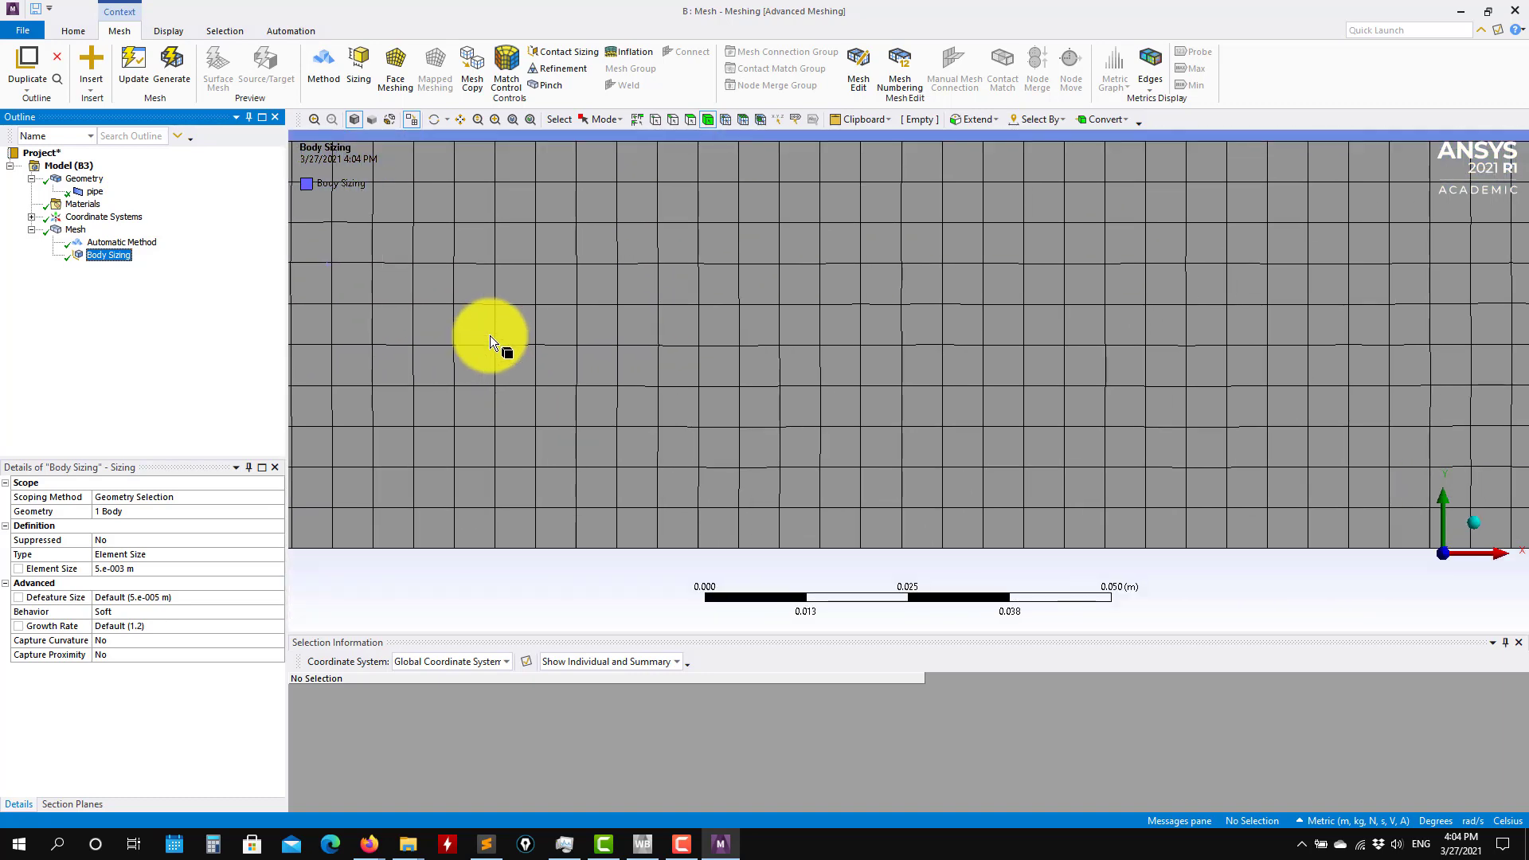
{"action": "scroll", "coordinate": [490, 336], "scroll_direction": "down", "scroll_amount": 3}
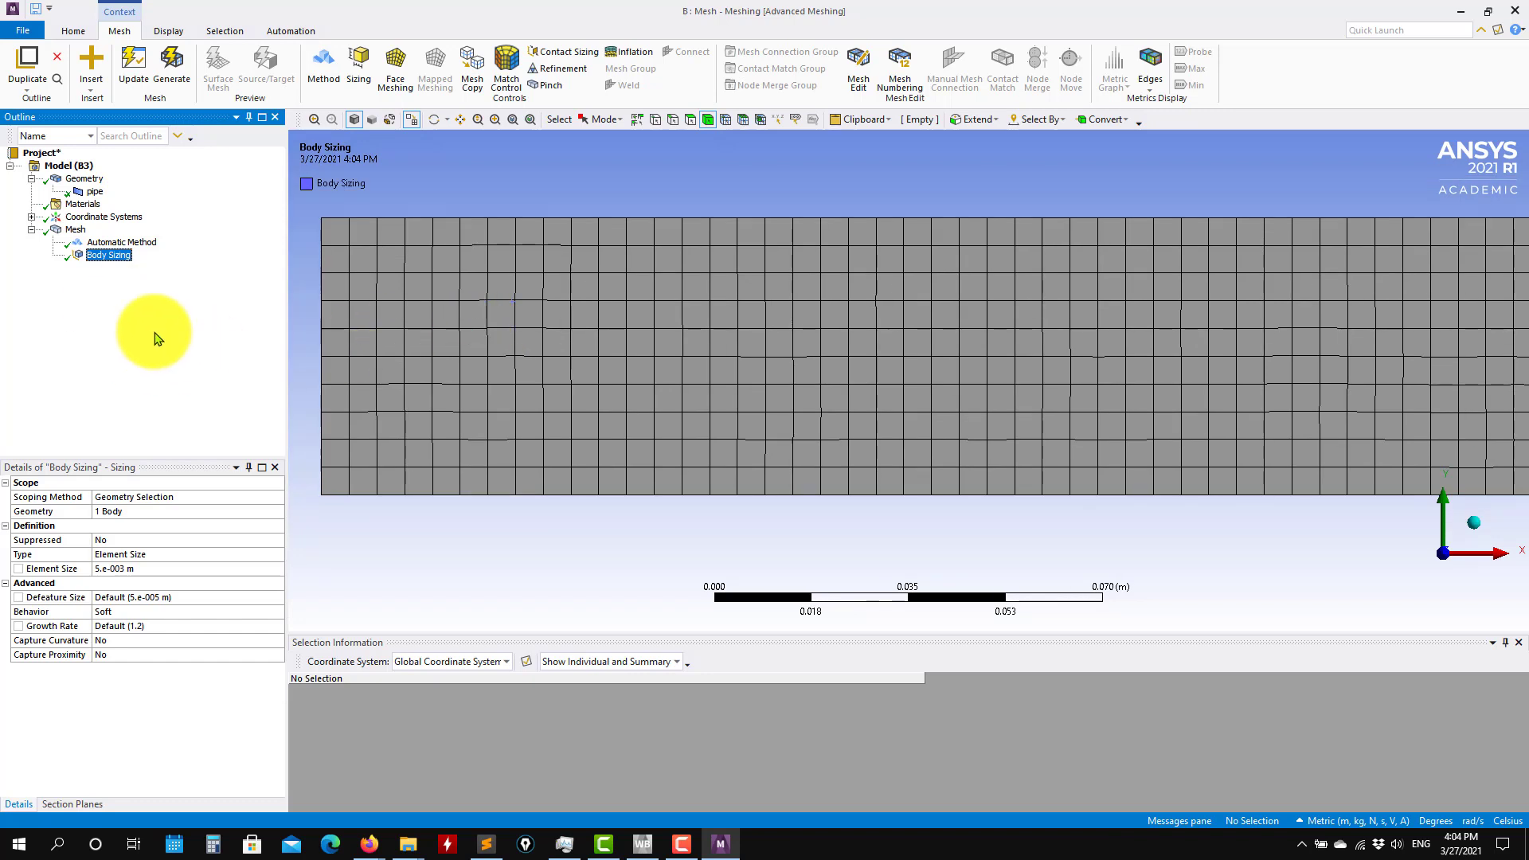
Set the body sizing's element size to 0.01 m and update the mesh.
{"action": "left_click", "coordinate": [162, 570]}
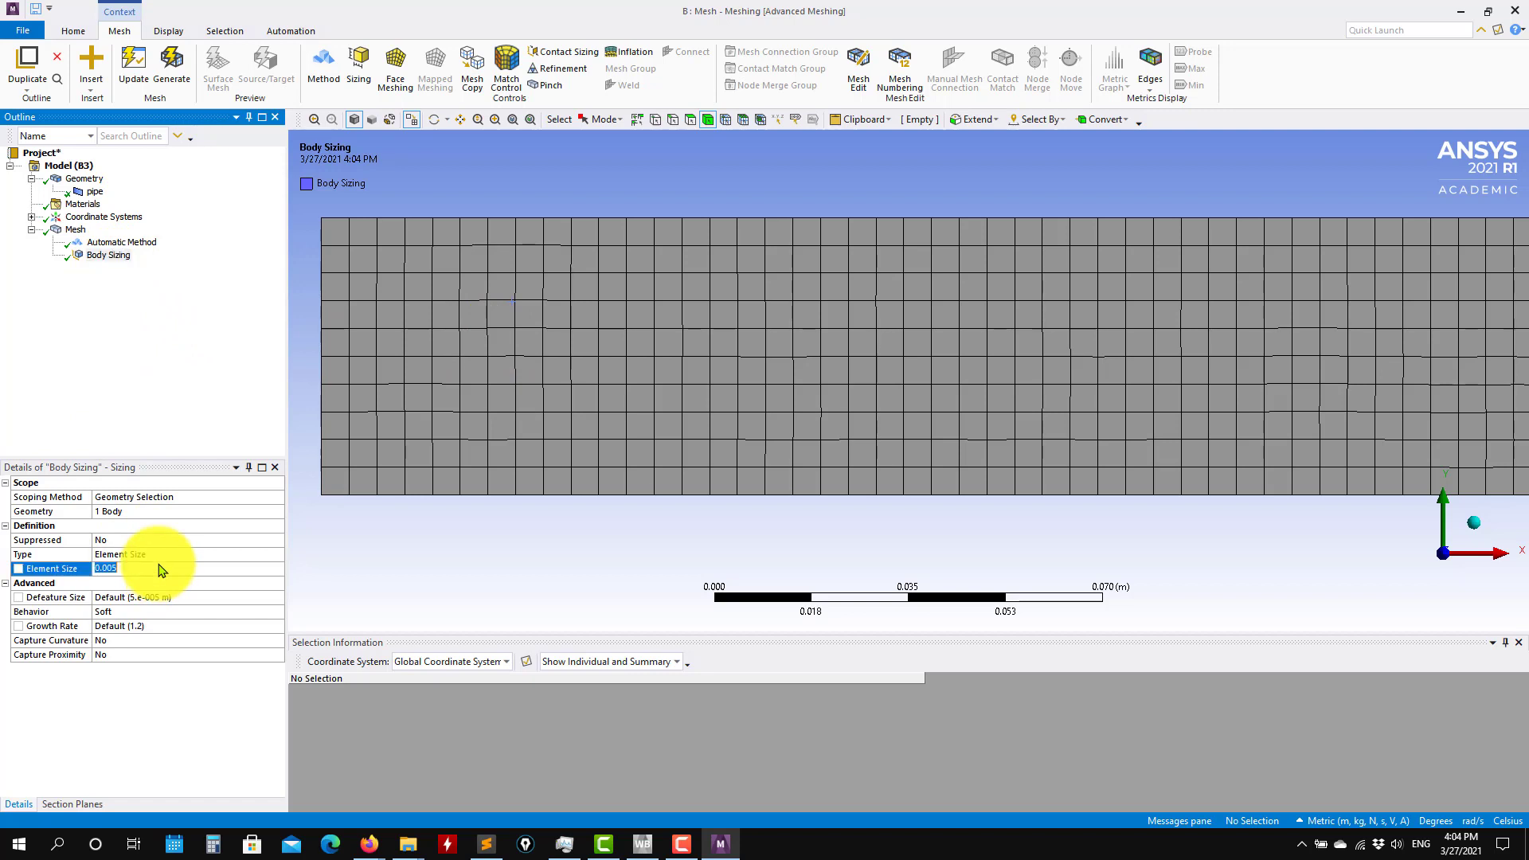
{"action": "left_click", "coordinate": [159, 563]}
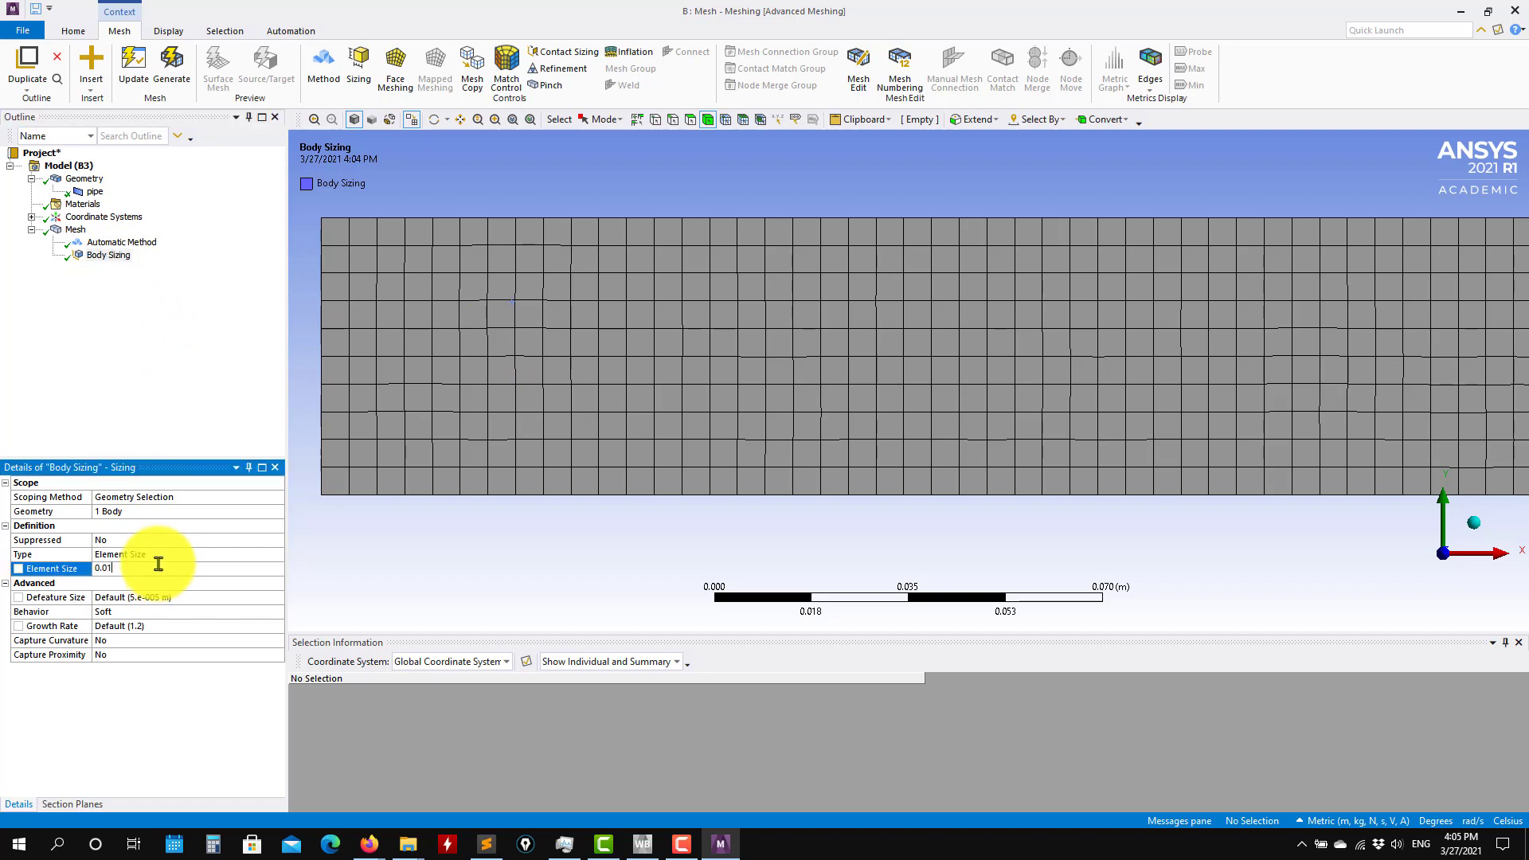
{"action": "key", "text": "Return"}
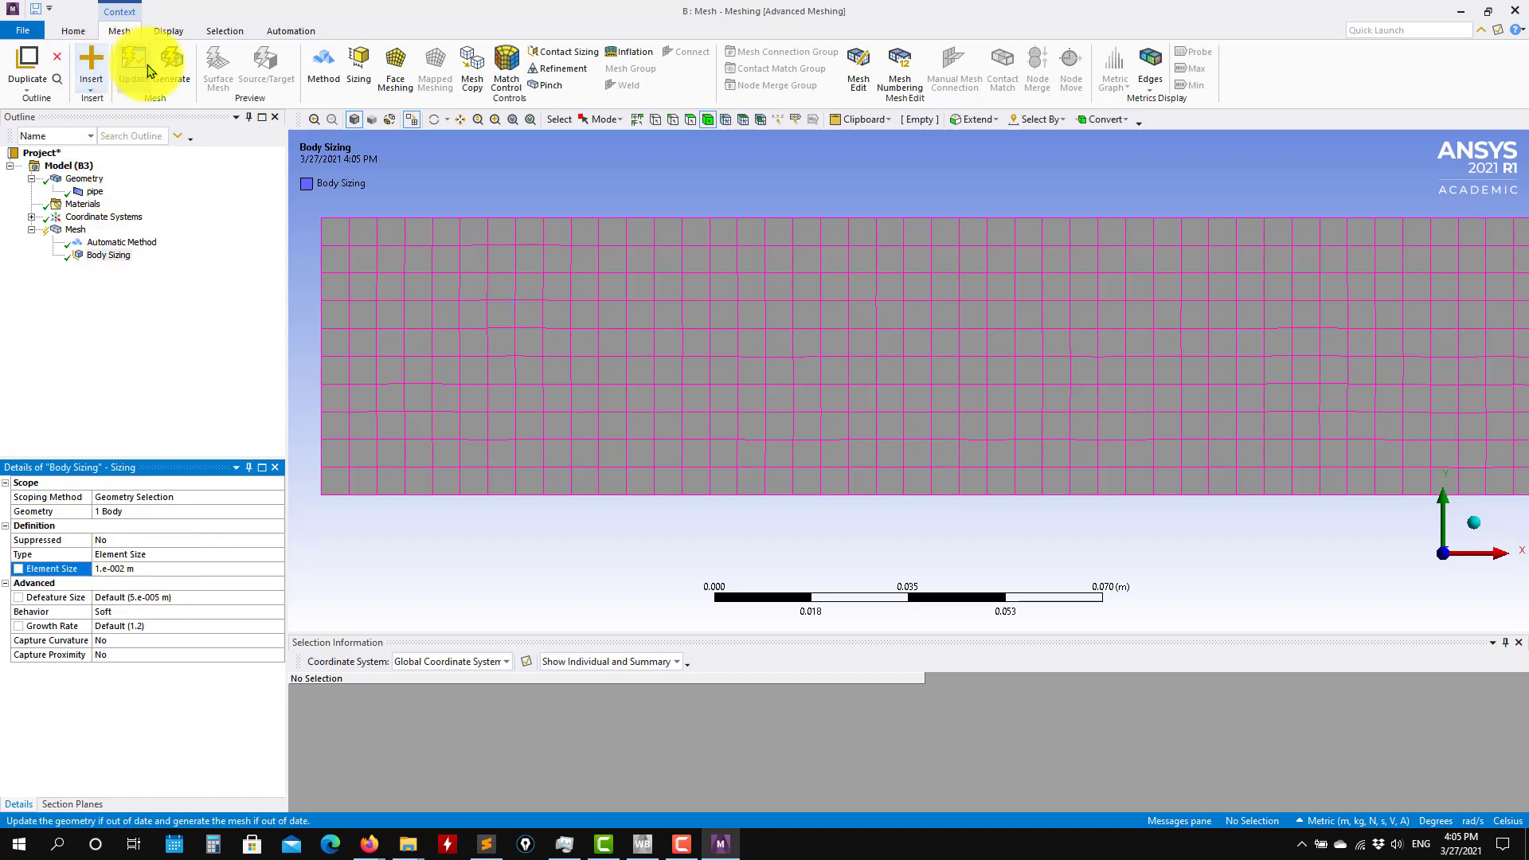
{"action": "left_click", "coordinate": [149, 70]}
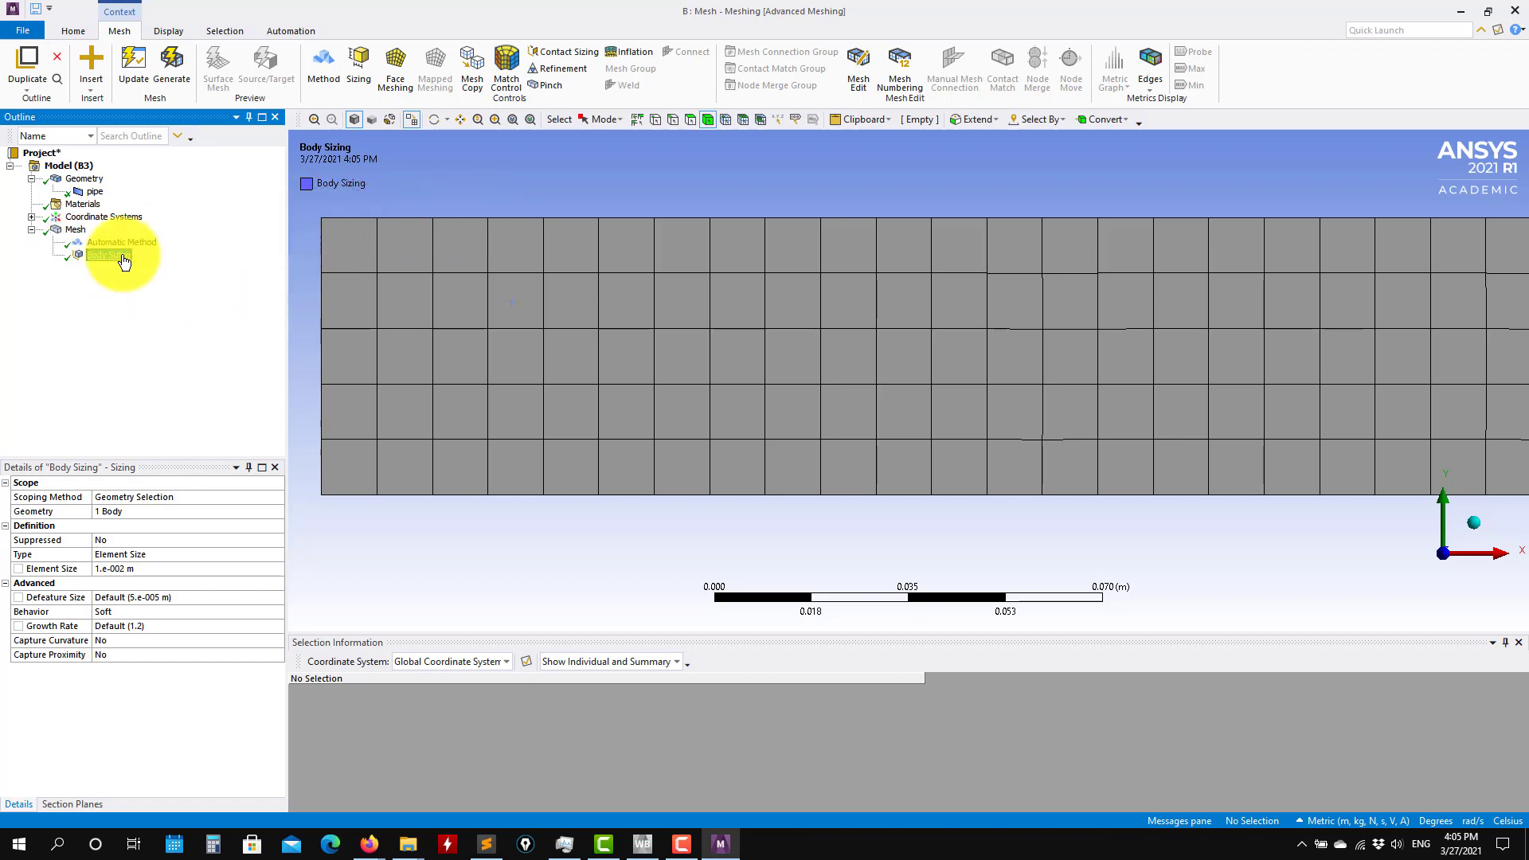
Insert another Sizing control under the mesh and scope it to the short vertical edge at the pipe's left end.
{"action": "left_click", "coordinate": [78, 232]}
{"action": "right_click", "coordinate": [77, 232]}
{"action": "mouse_move", "coordinate": [120, 236]}
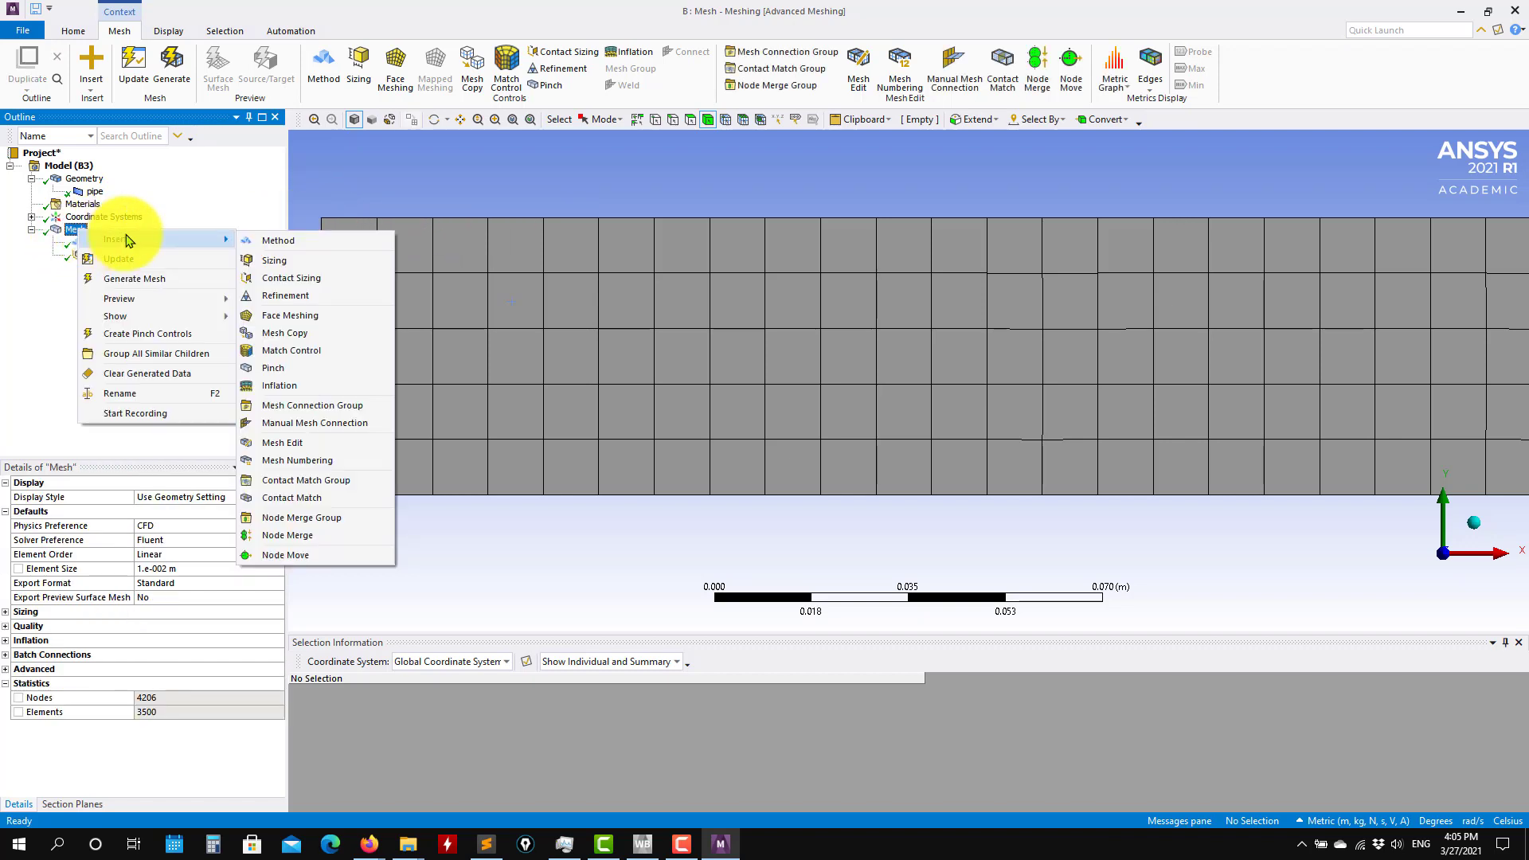
{"action": "left_click", "coordinate": [299, 266]}
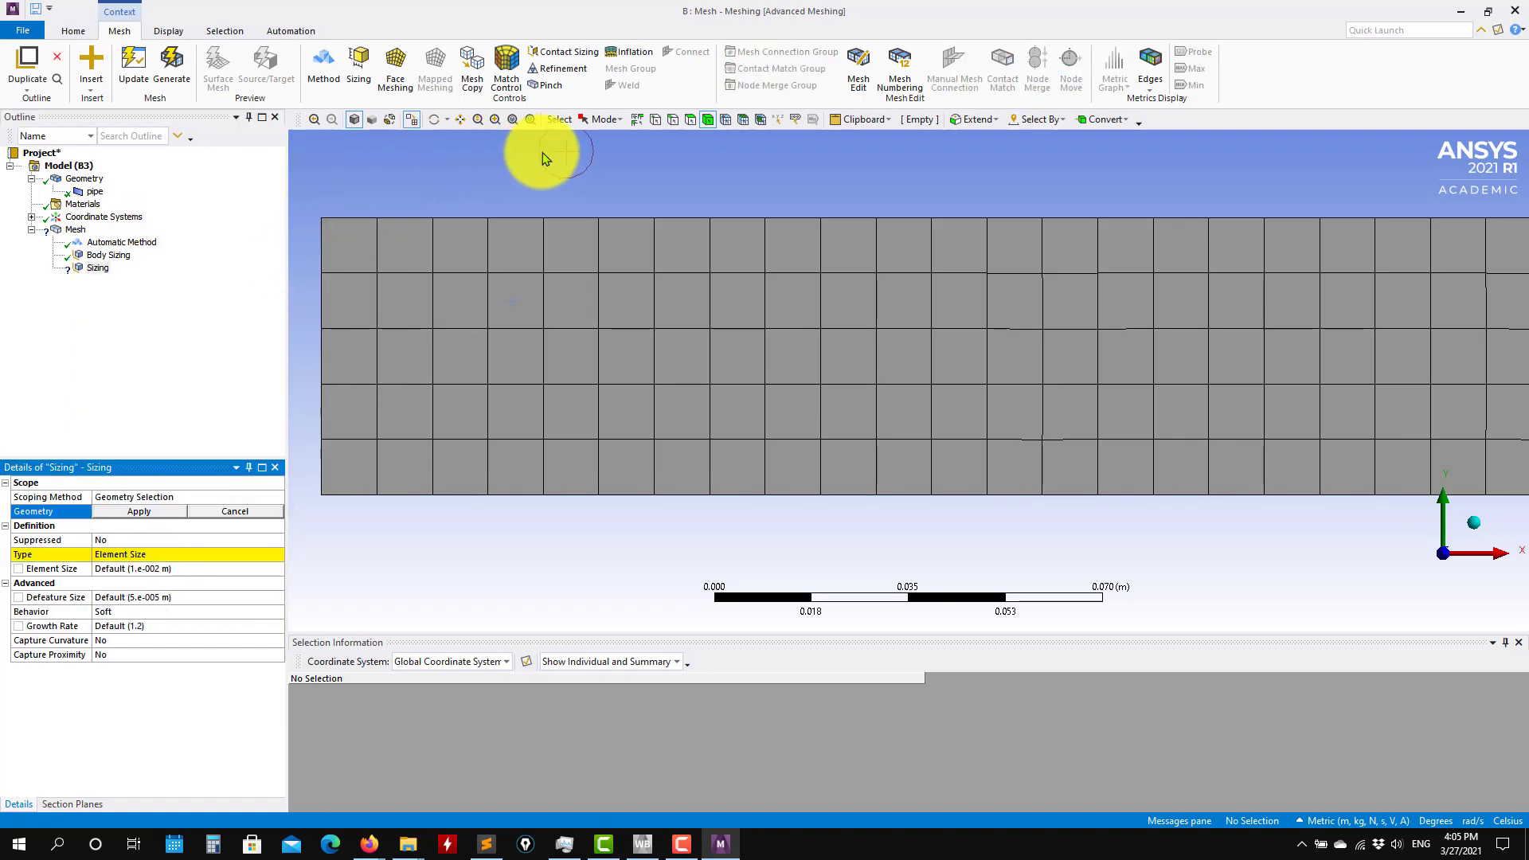
{"action": "left_click", "coordinate": [673, 121]}
{"action": "left_click", "coordinate": [320, 272]}
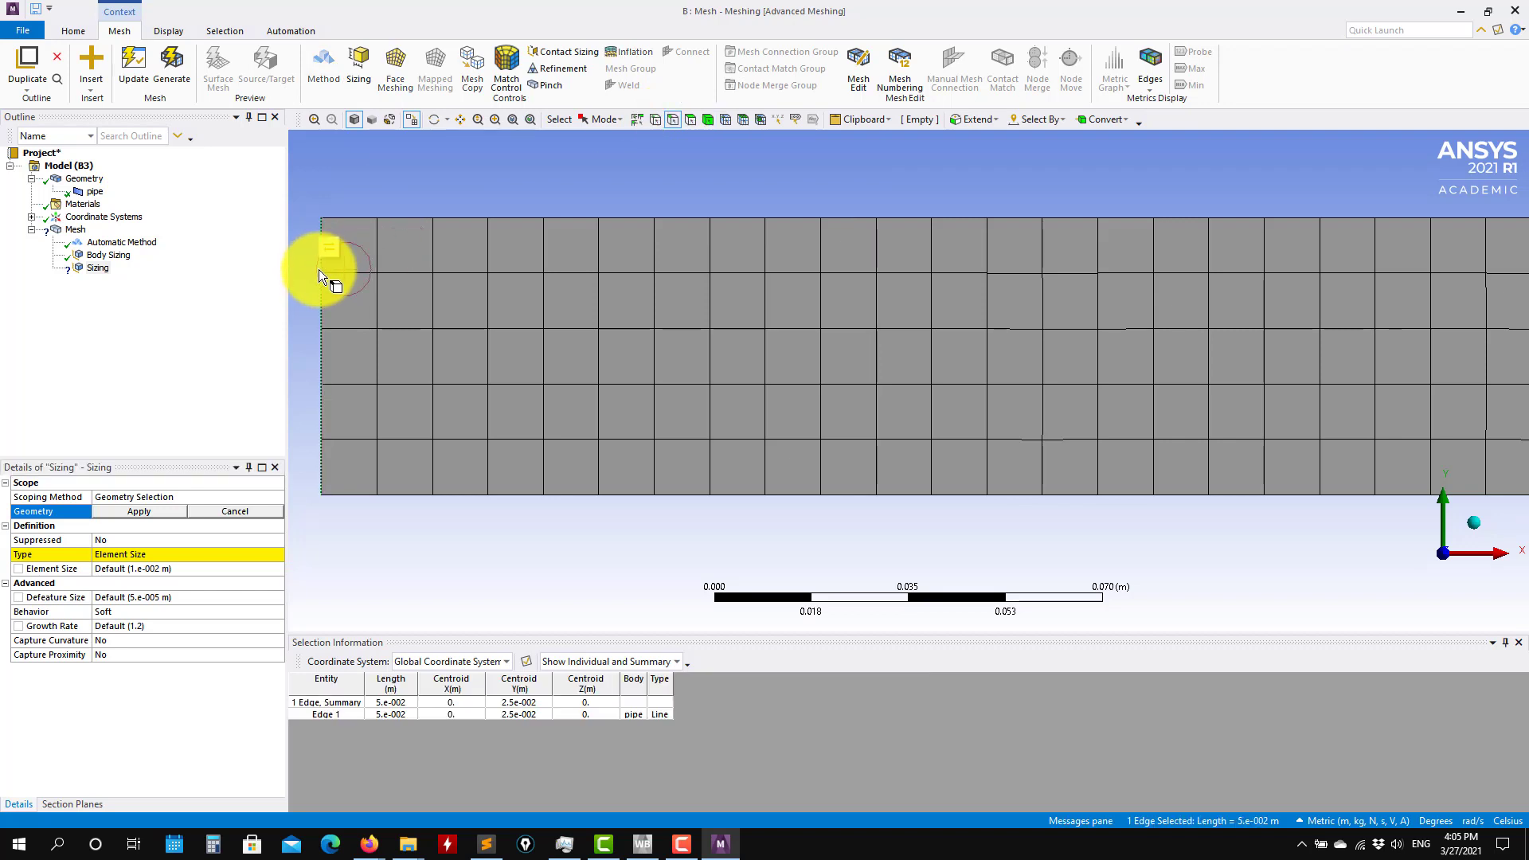
{"action": "left_click", "coordinate": [131, 512]}
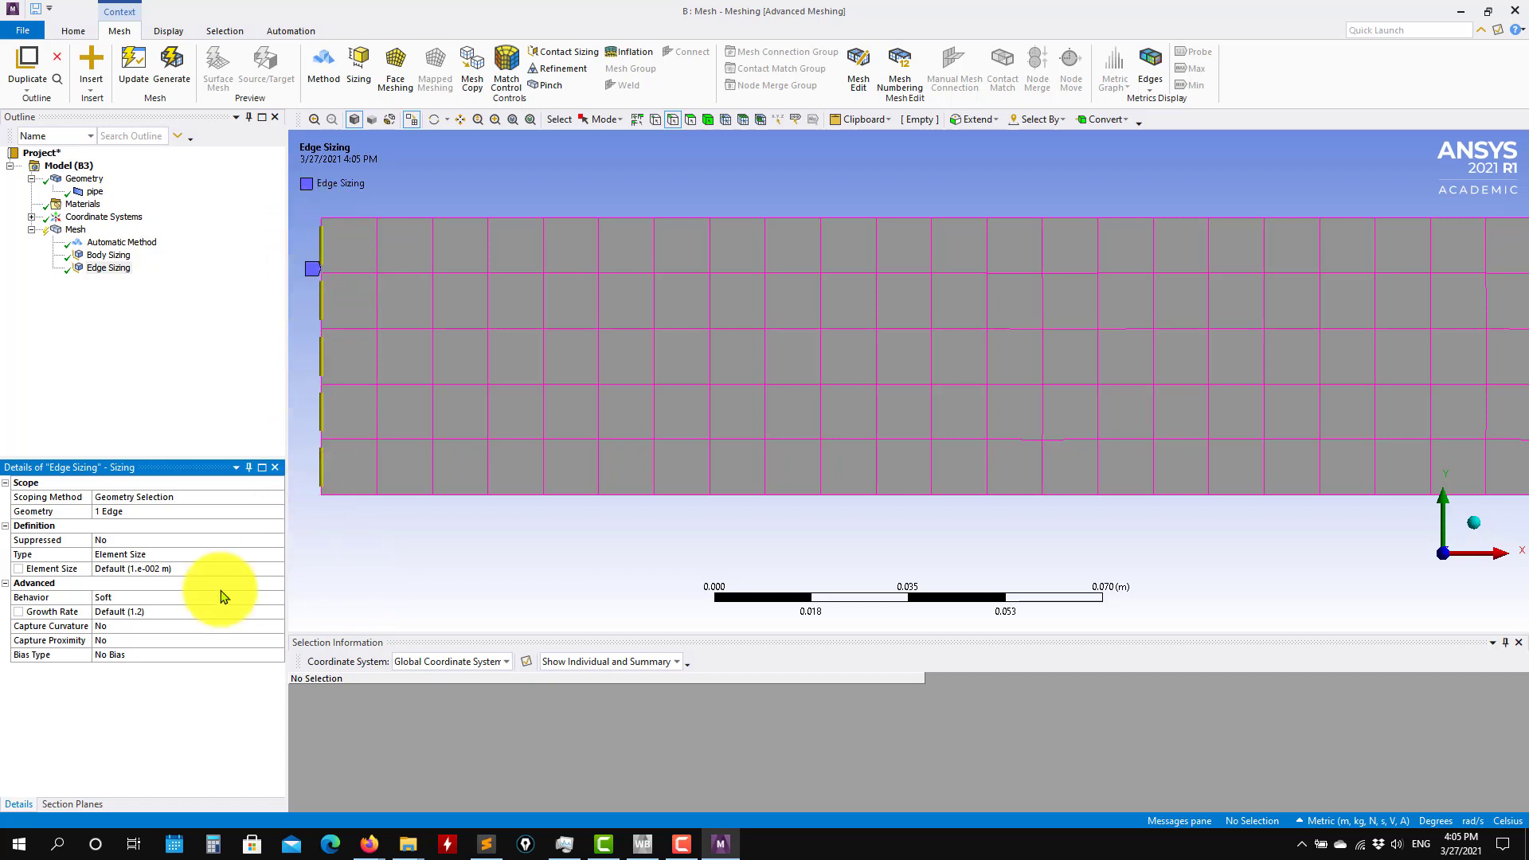
Set the edge sizing's element size to 0.005 m, regenerate the mesh and inspect the elements near that edge.
{"action": "left_click", "coordinate": [201, 570]}
{"action": "type", "text": "0.005"}
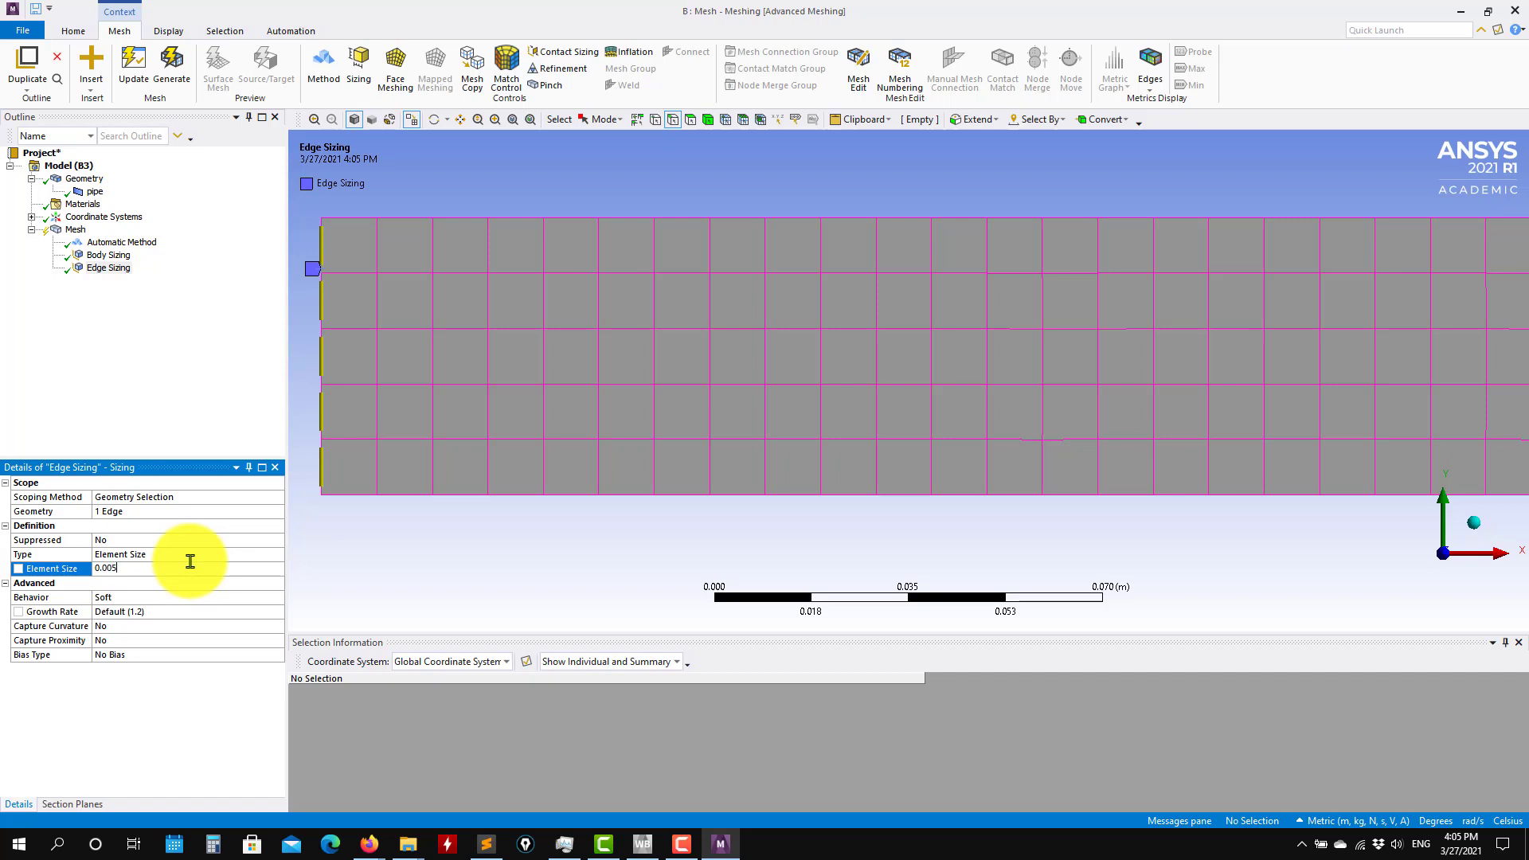
{"action": "key", "text": "Return"}
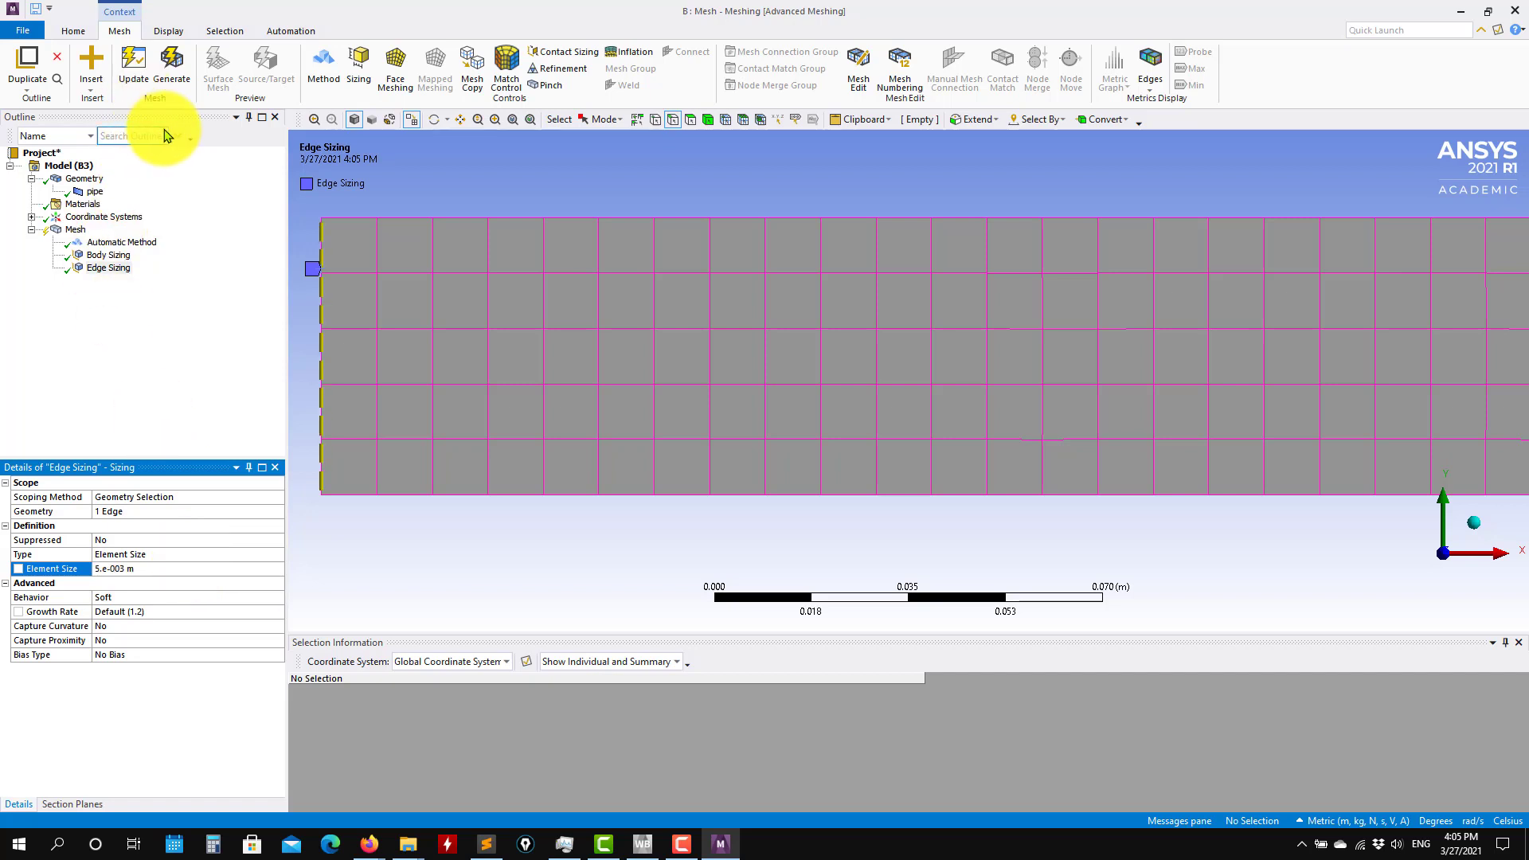
{"action": "left_click", "coordinate": [186, 77]}
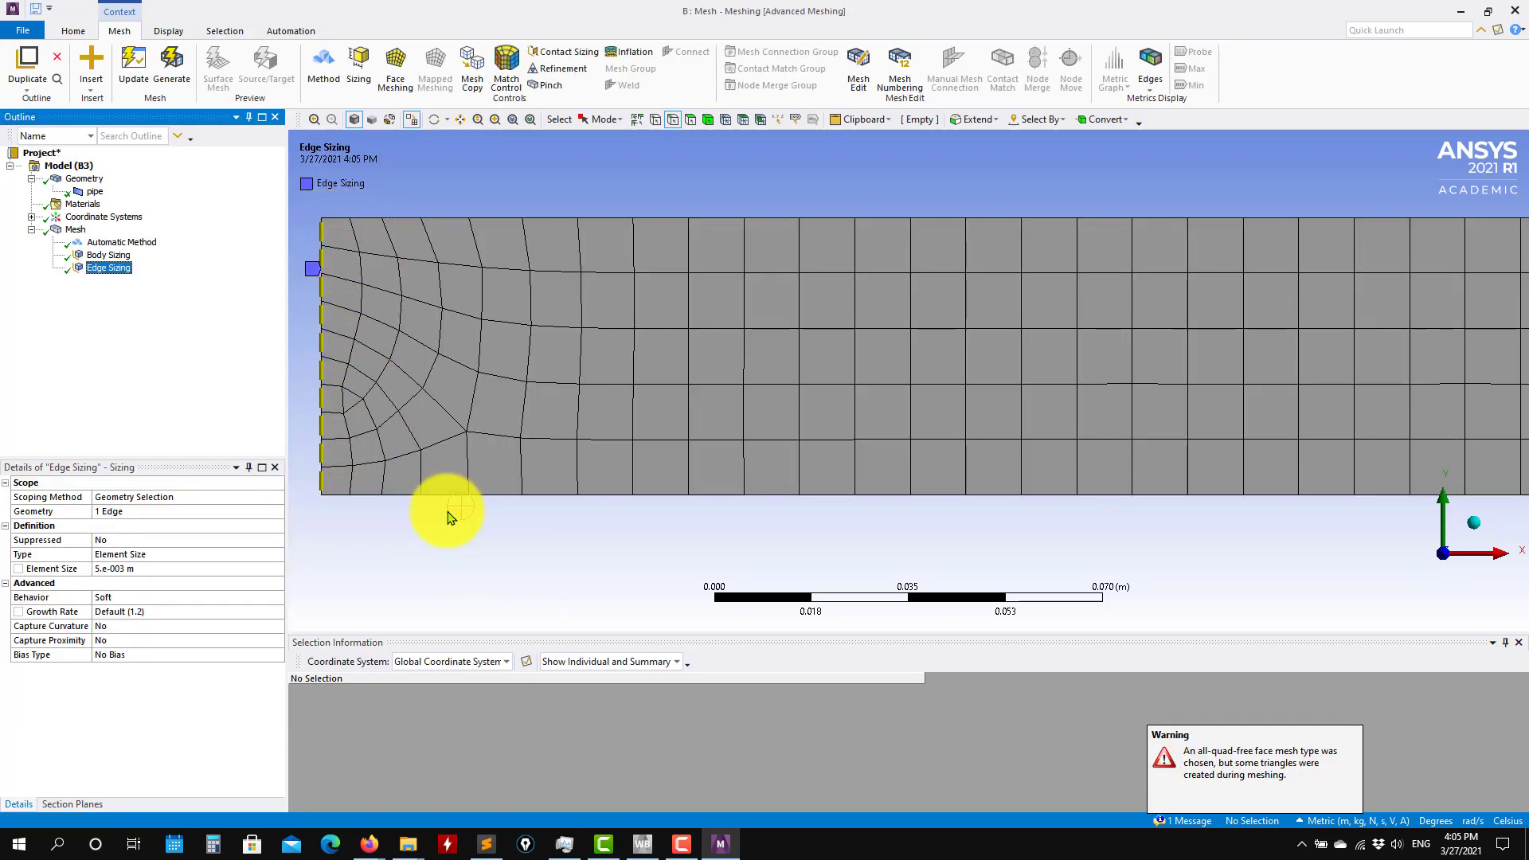
{"action": "scroll", "coordinate": [478, 534], "scroll_direction": "up", "scroll_amount": 2}
{"action": "scroll", "coordinate": [550, 542], "scroll_direction": "down", "scroll_amount": 4}
{"action": "scroll", "coordinate": [696, 465], "scroll_direction": "up", "scroll_amount": 3}
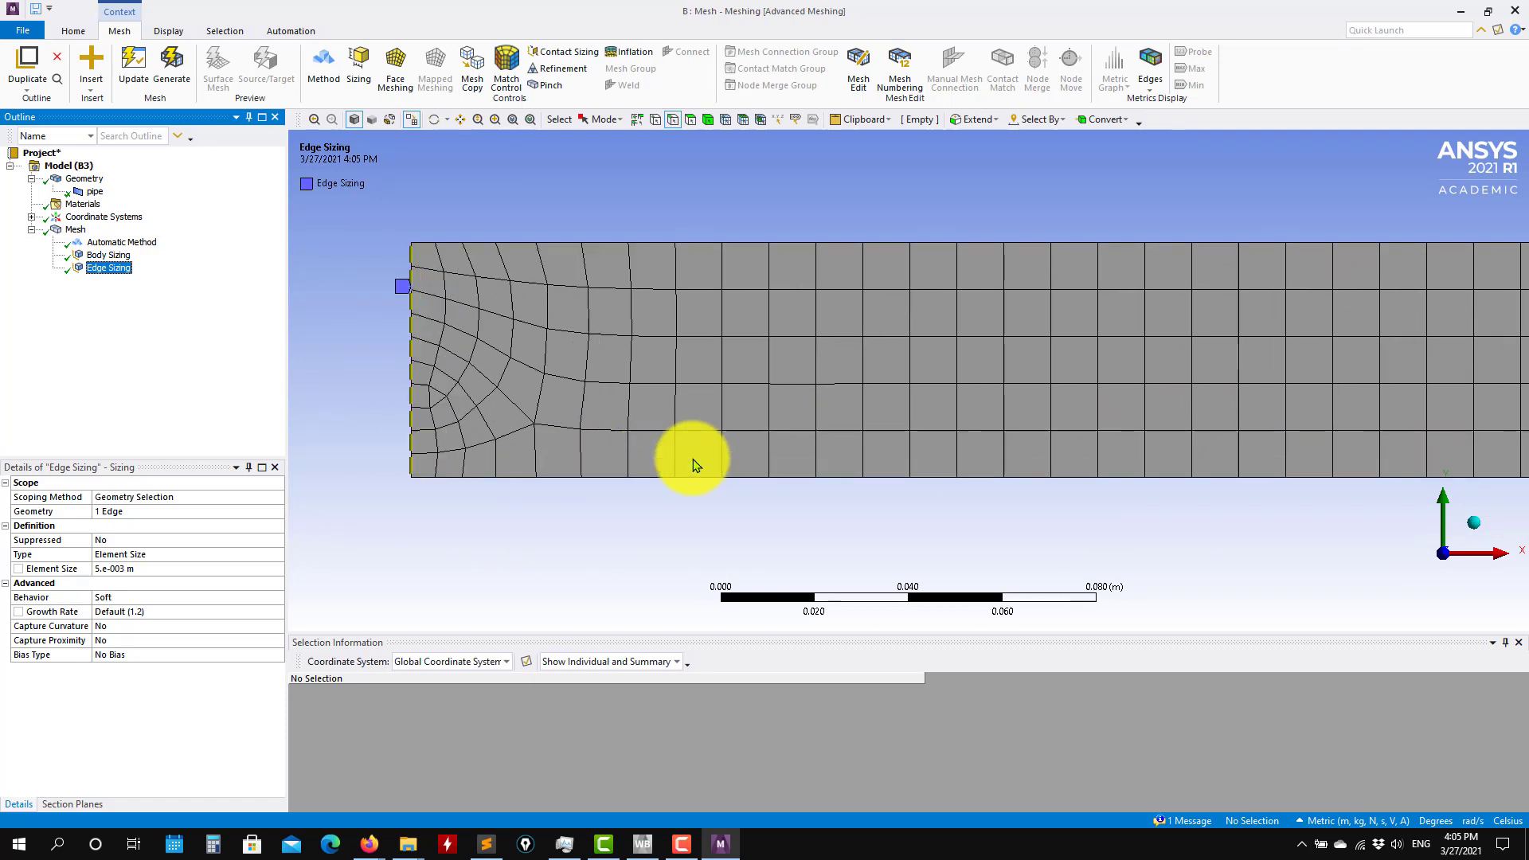
{"action": "scroll", "coordinate": [696, 465], "scroll_direction": "up", "scroll_amount": 1}
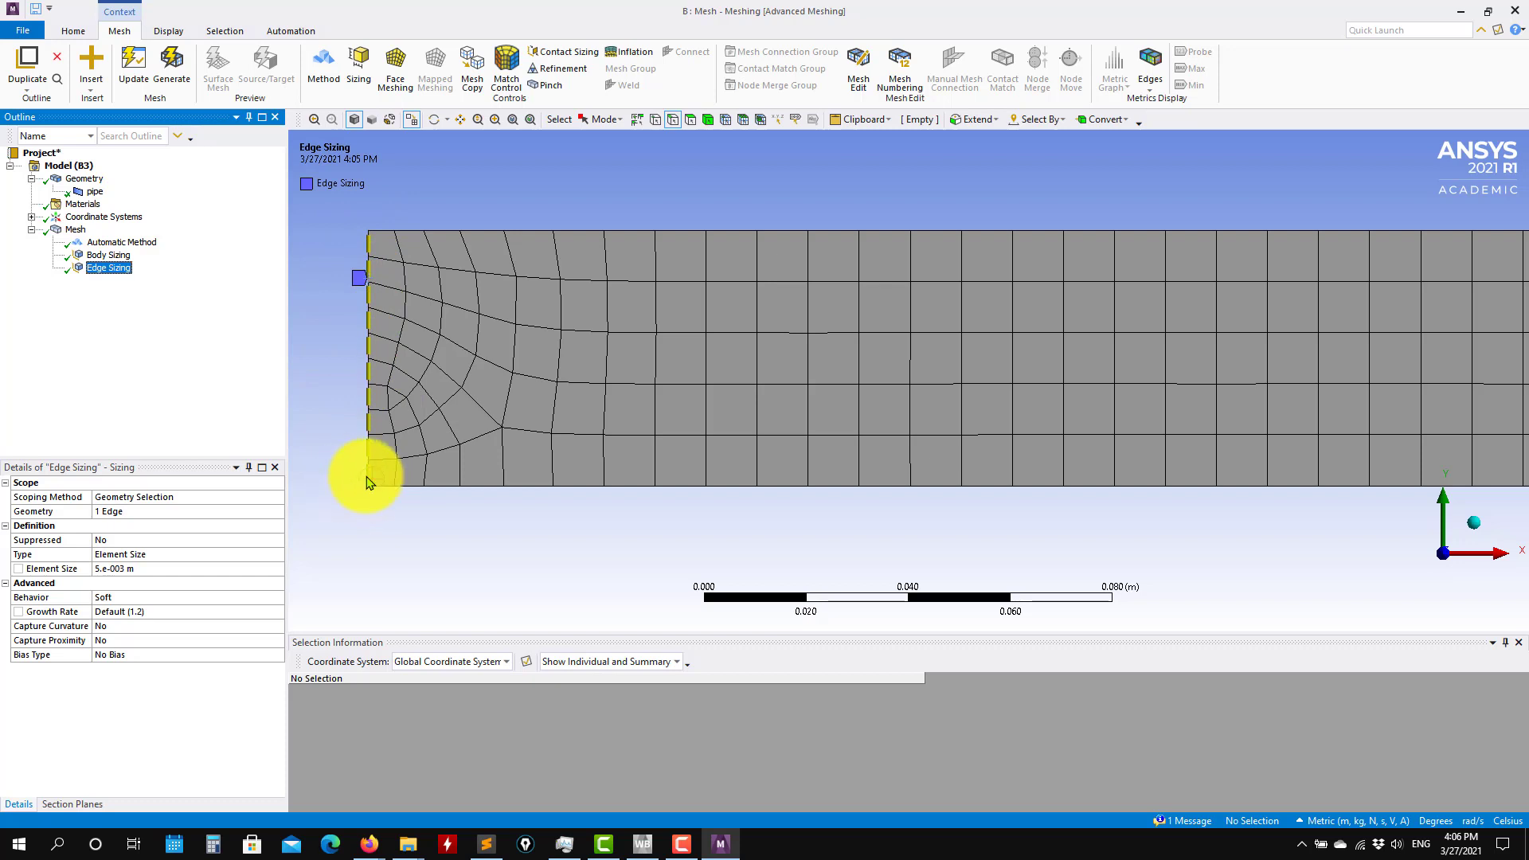
{"action": "left_click", "coordinate": [785, 510]}
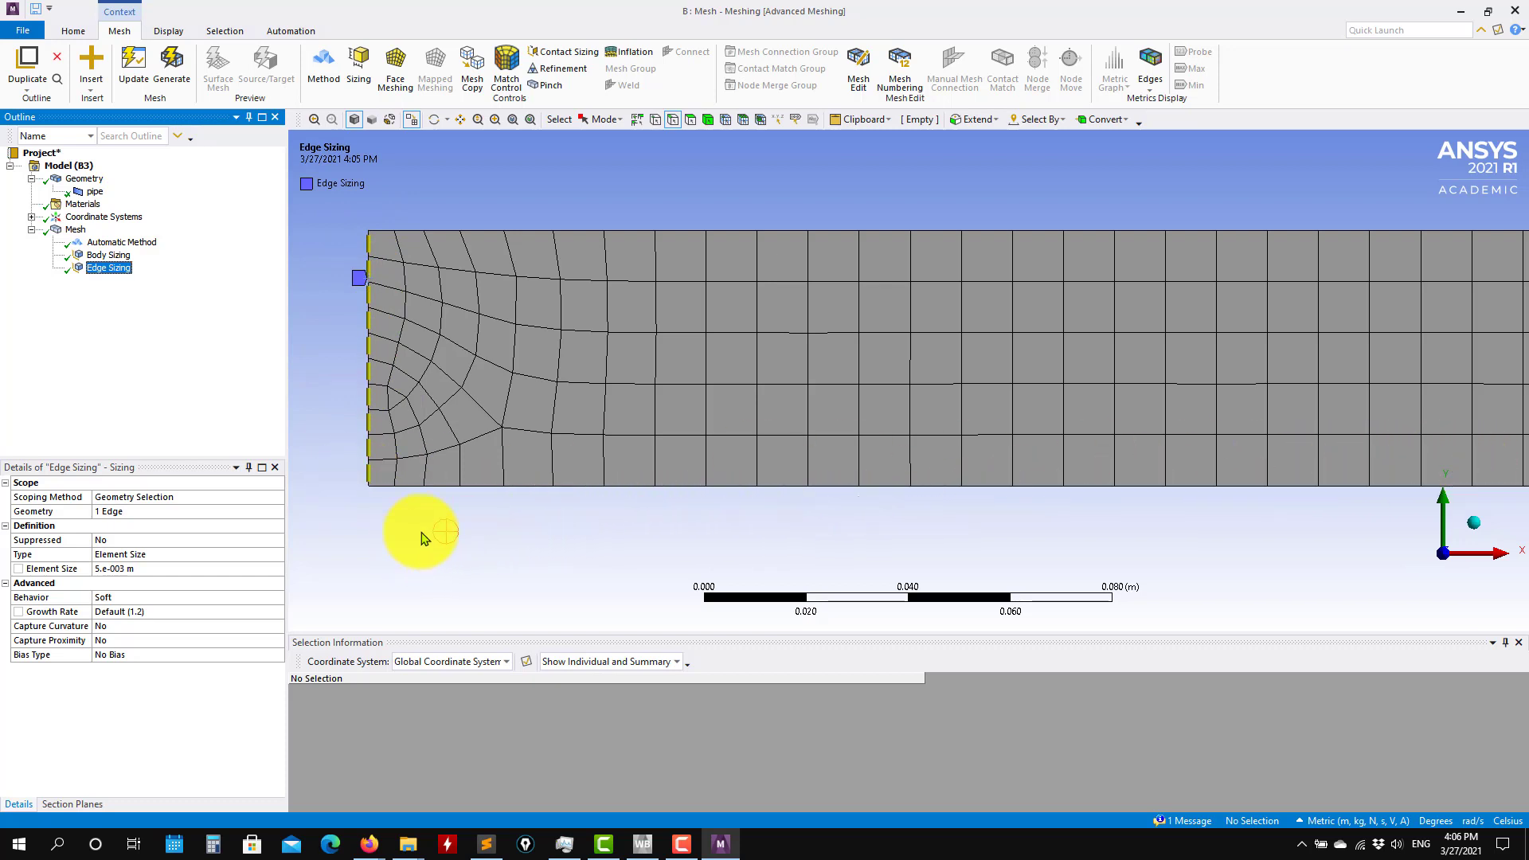
Suppress the body sizing control and regenerate the mesh.
{"action": "left_click", "coordinate": [107, 256]}
{"action": "right_click", "coordinate": [106, 264]}
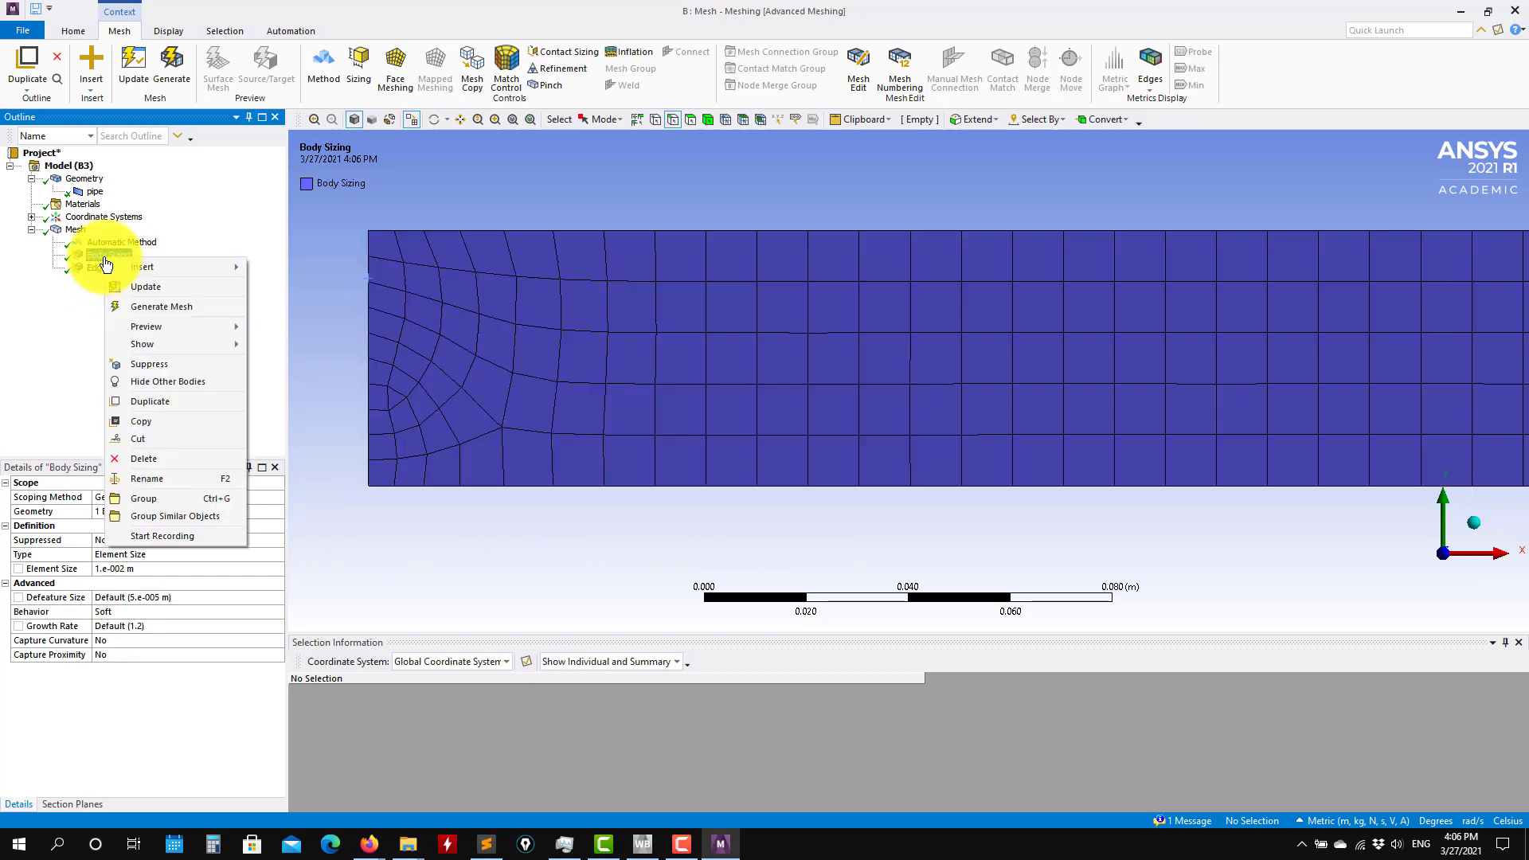
{"action": "left_click", "coordinate": [171, 364]}
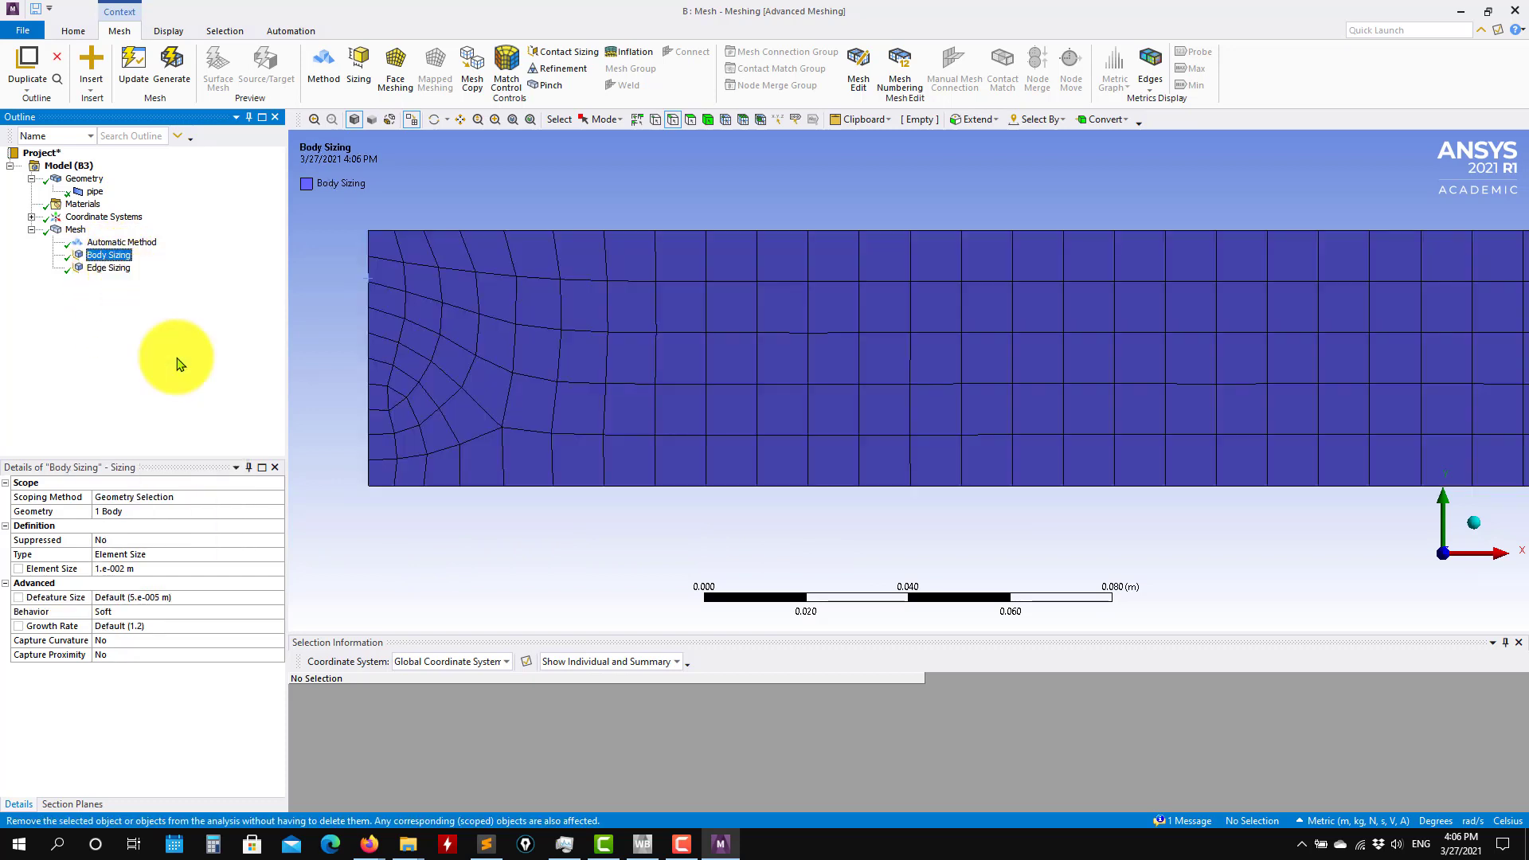
{"action": "left_click", "coordinate": [171, 65]}
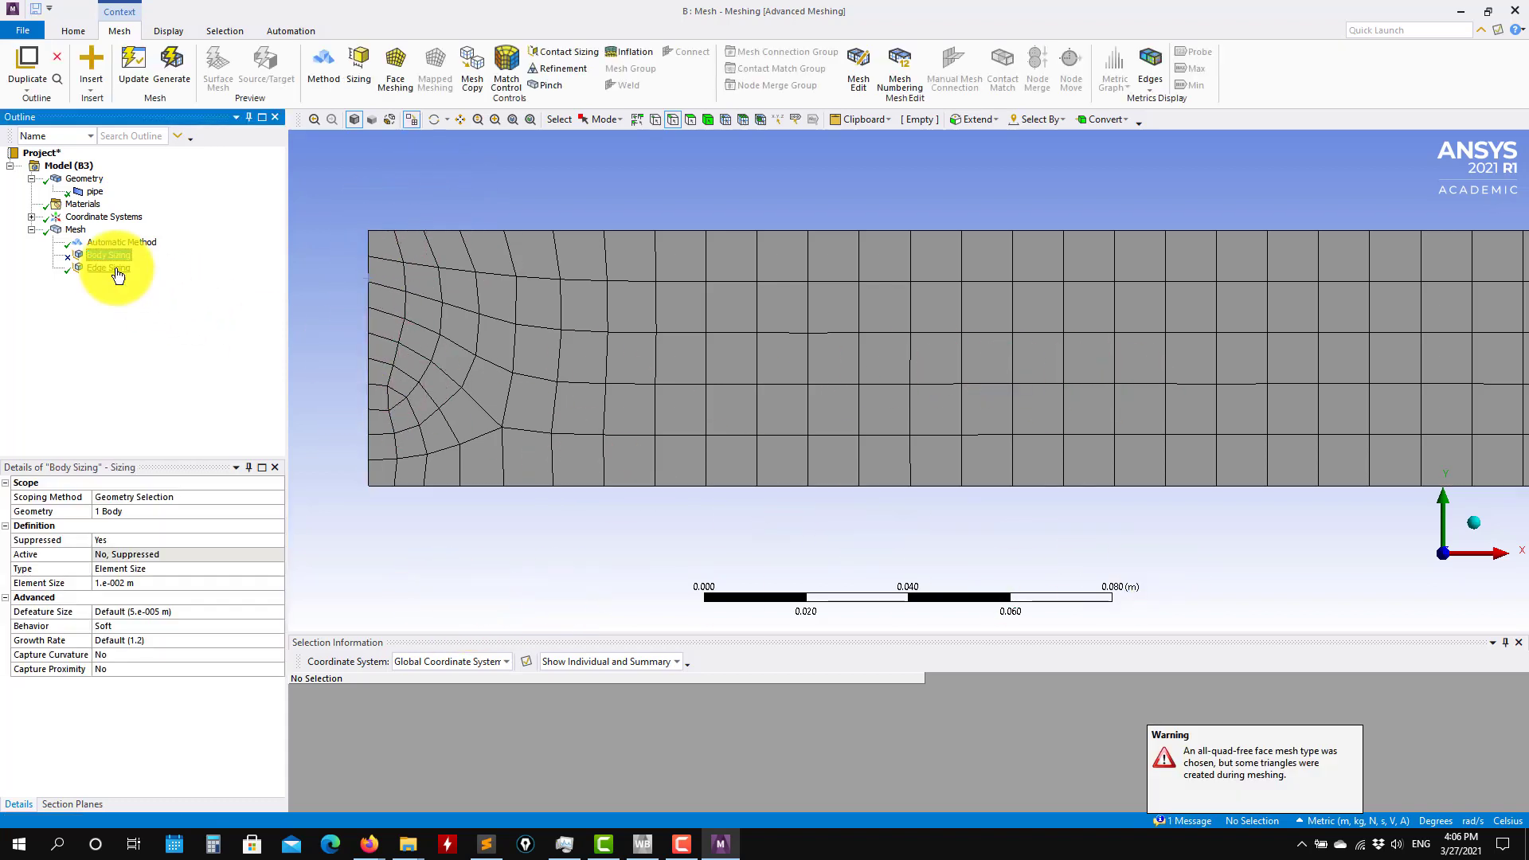
Insert a Face Meshing control under the mesh and scope it to the pipe's face.
{"action": "left_click", "coordinate": [76, 230]}
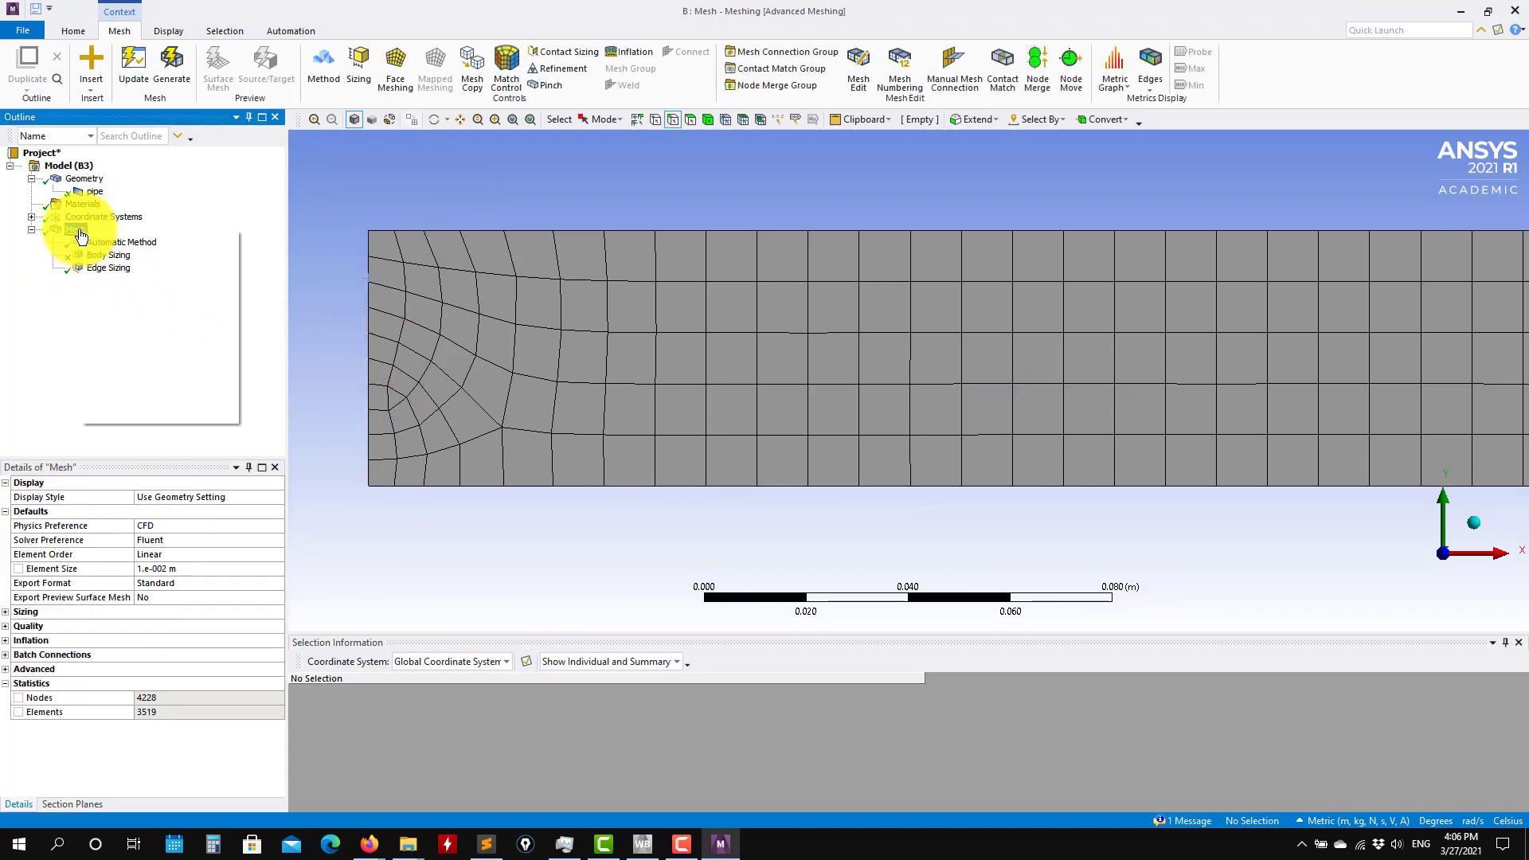
{"action": "right_click", "coordinate": [78, 231]}
{"action": "mouse_move", "coordinate": [177, 243]}
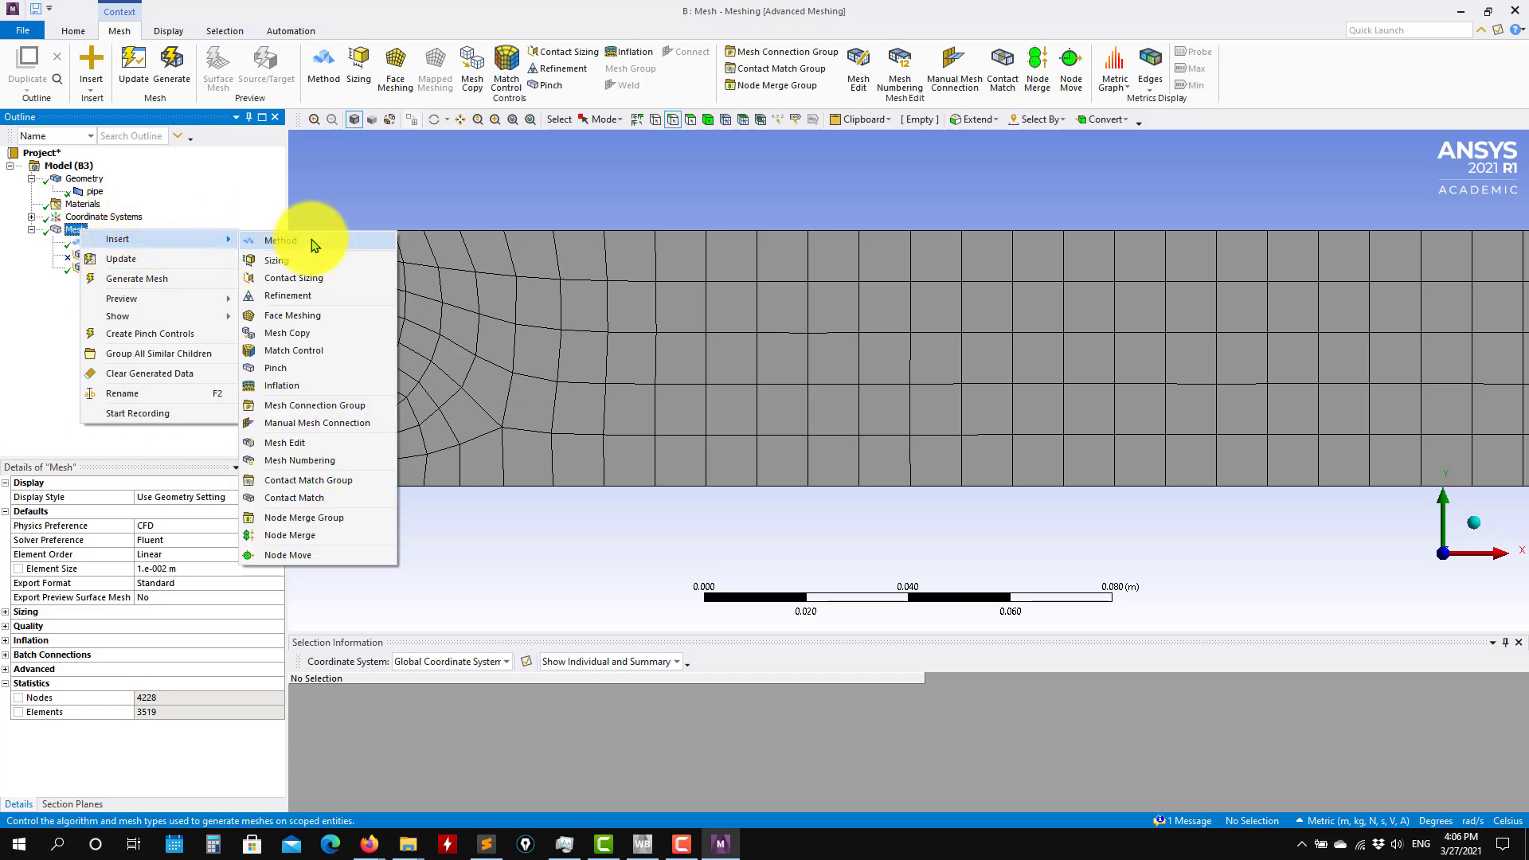
{"action": "left_click", "coordinate": [304, 317]}
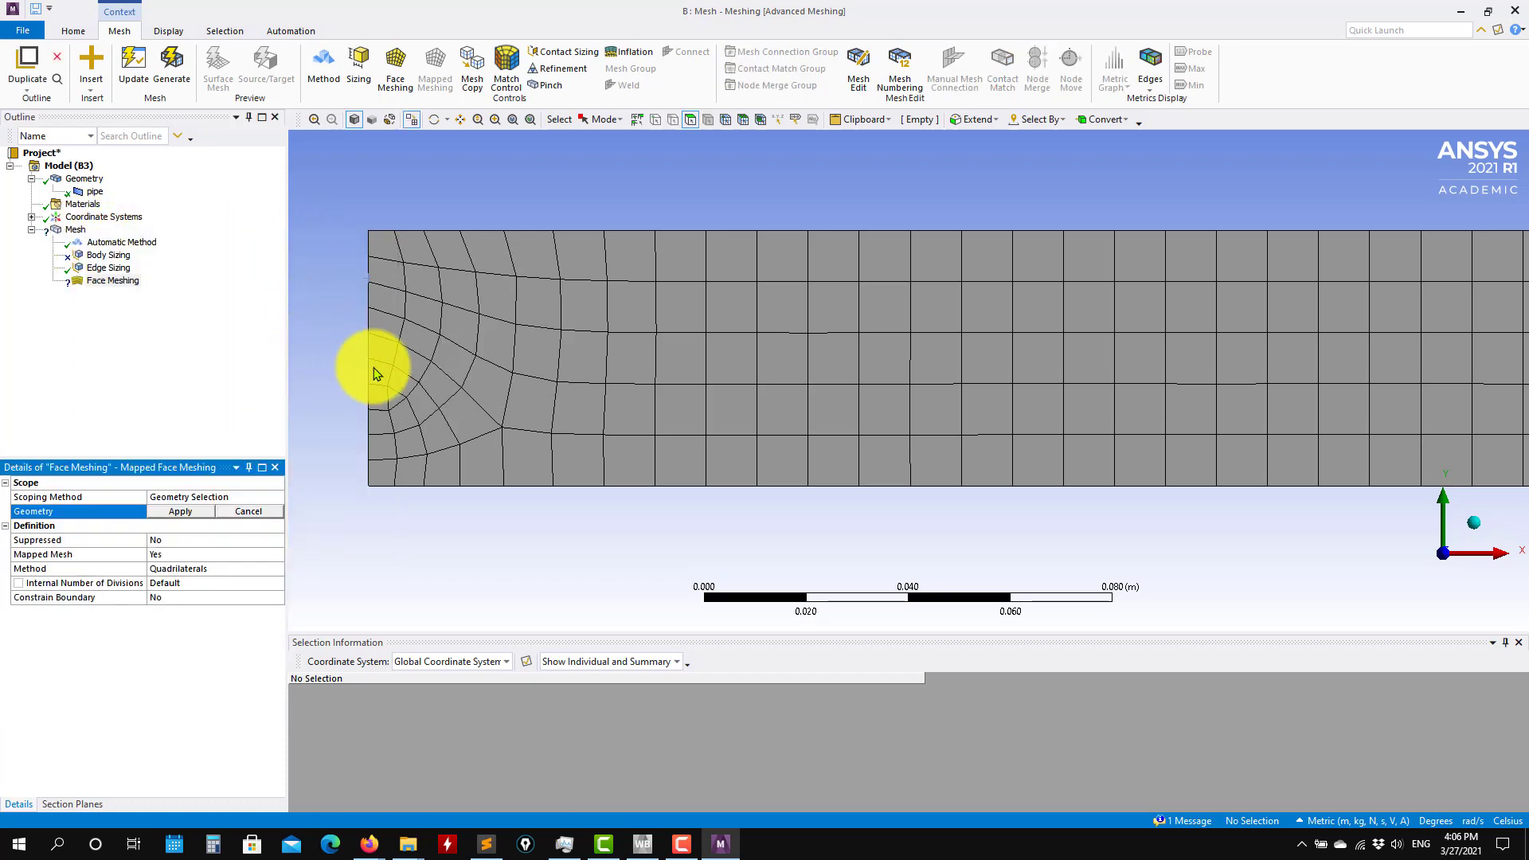
{"action": "left_click", "coordinate": [500, 347]}
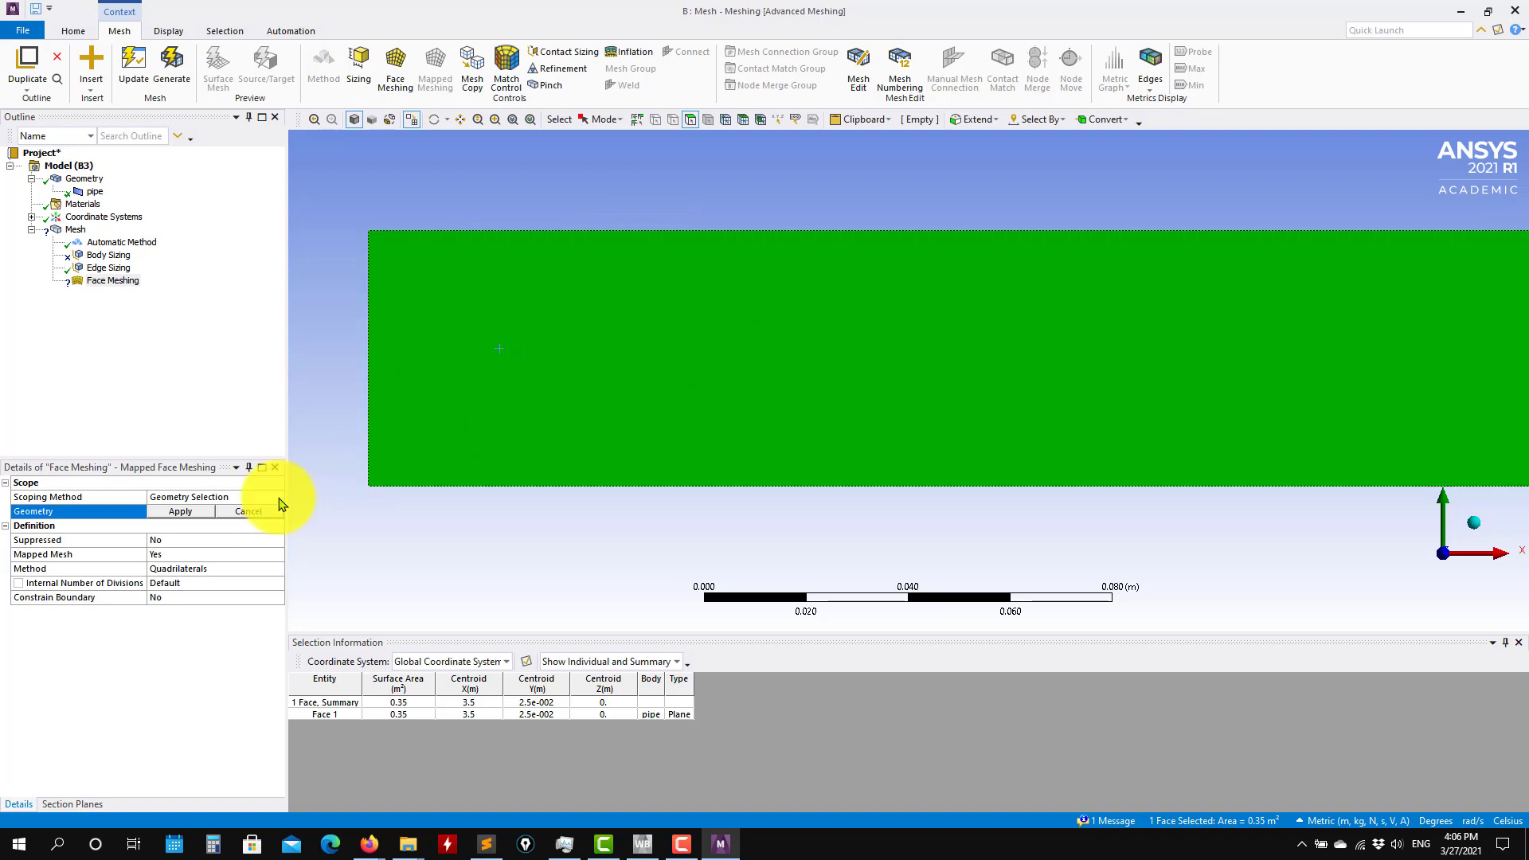
{"action": "left_click", "coordinate": [169, 514]}
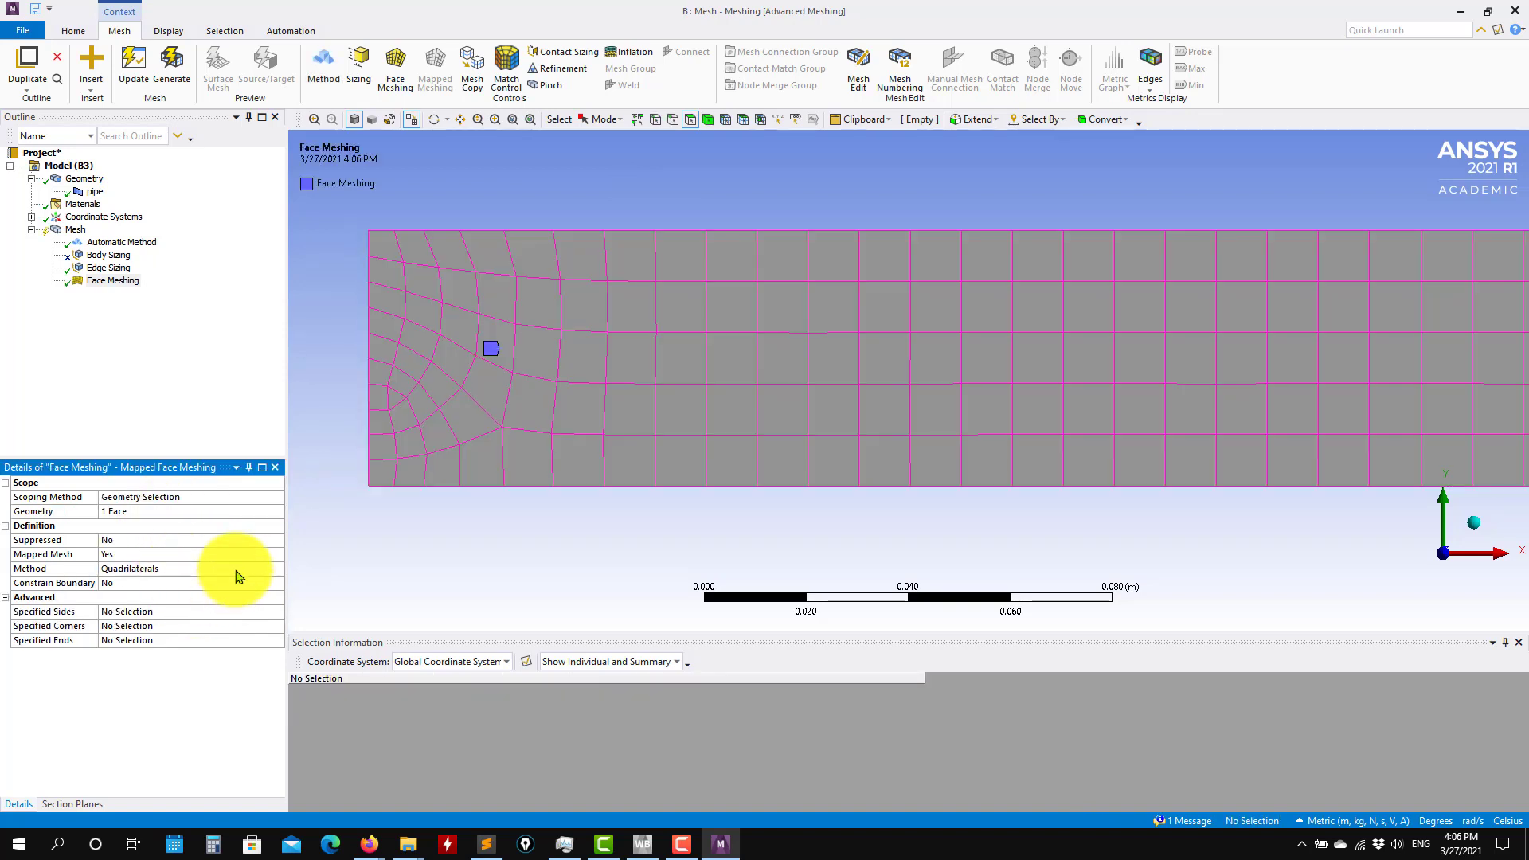
Choose Quadrilaterals as the face meshing method, then regenerate the mesh and inspect it near the pipe's left end.
{"action": "left_click", "coordinate": [272, 568]}
{"action": "left_click", "coordinate": [277, 569]}
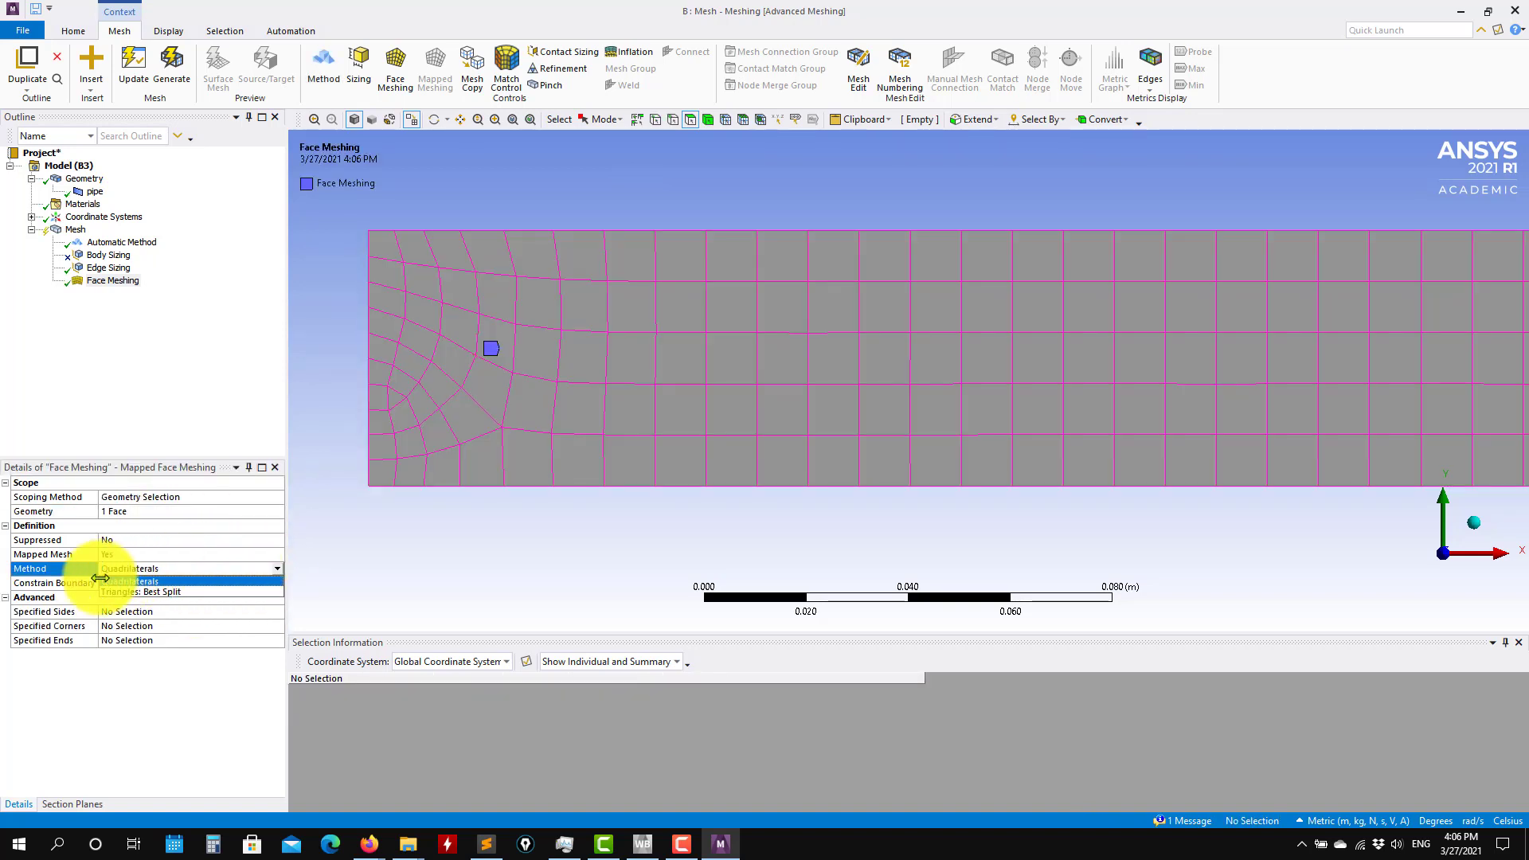
{"action": "left_click", "coordinate": [115, 583]}
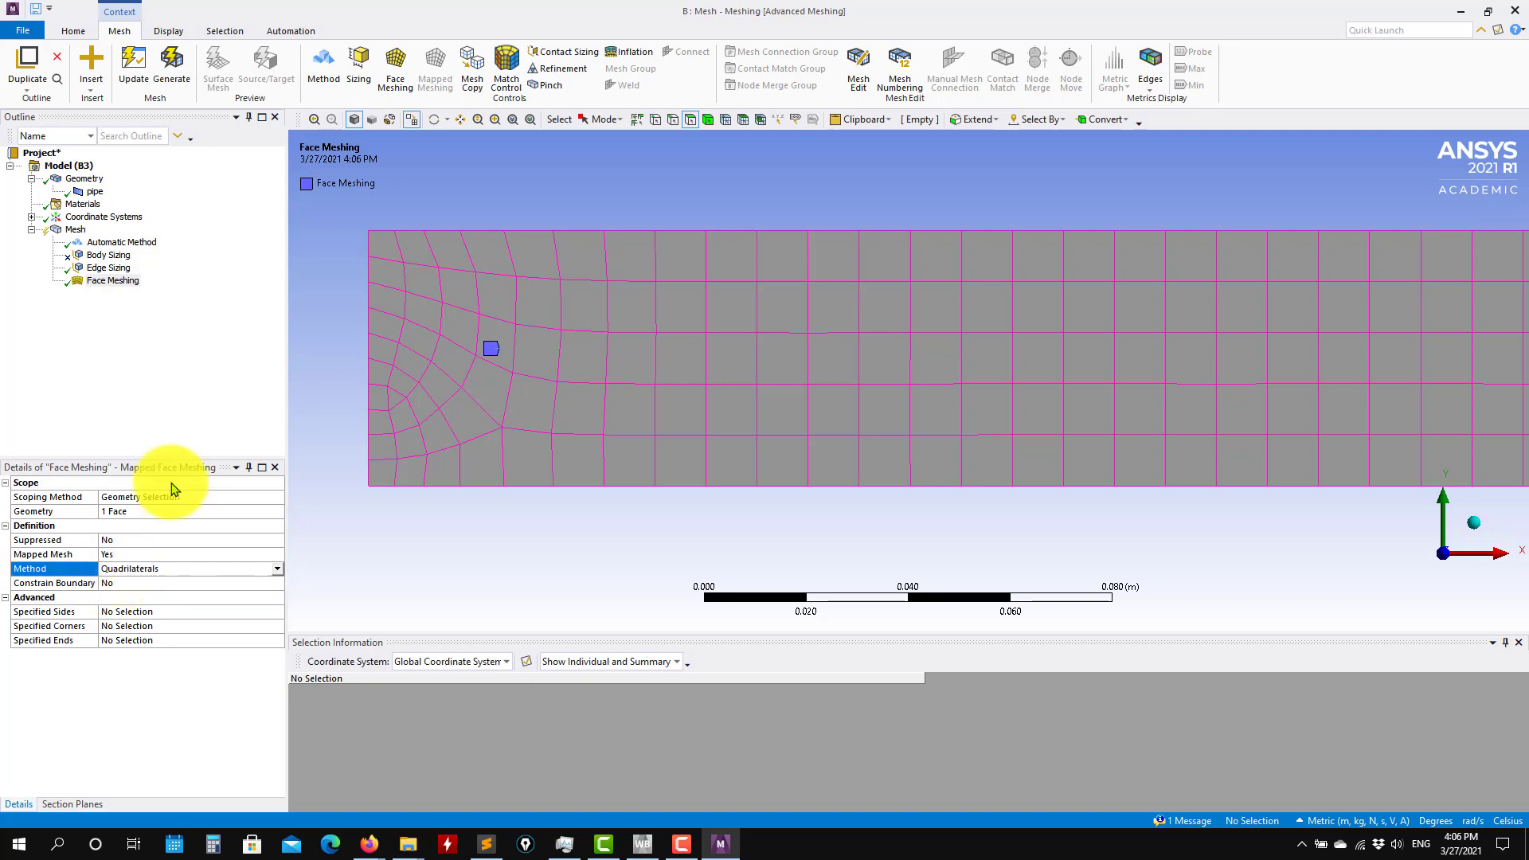
{"action": "left_click", "coordinate": [172, 72]}
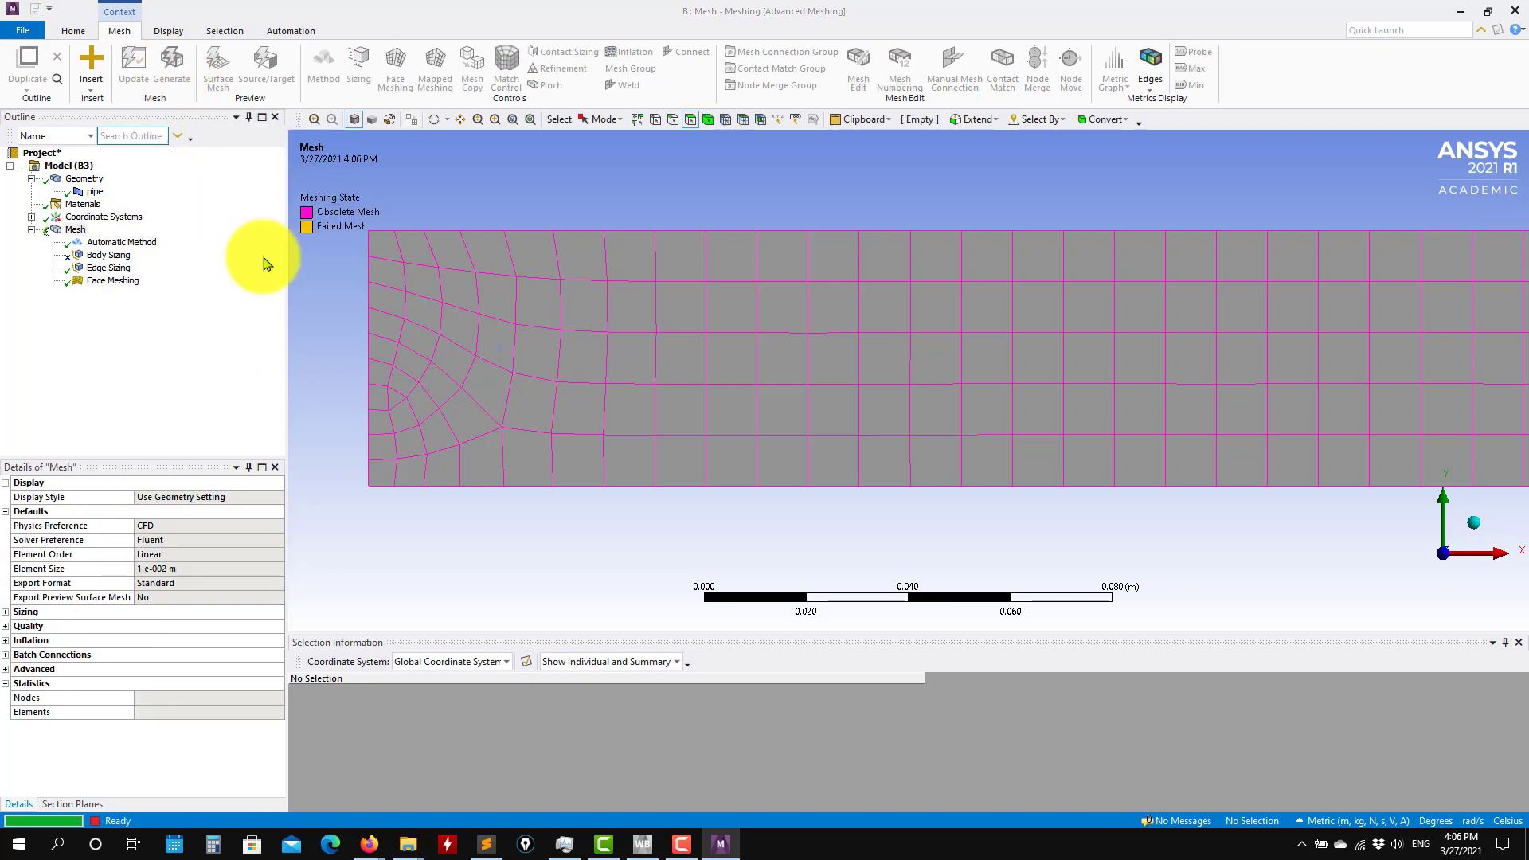
{"action": "scroll", "coordinate": [538, 504], "scroll_direction": "up", "scroll_amount": 2}
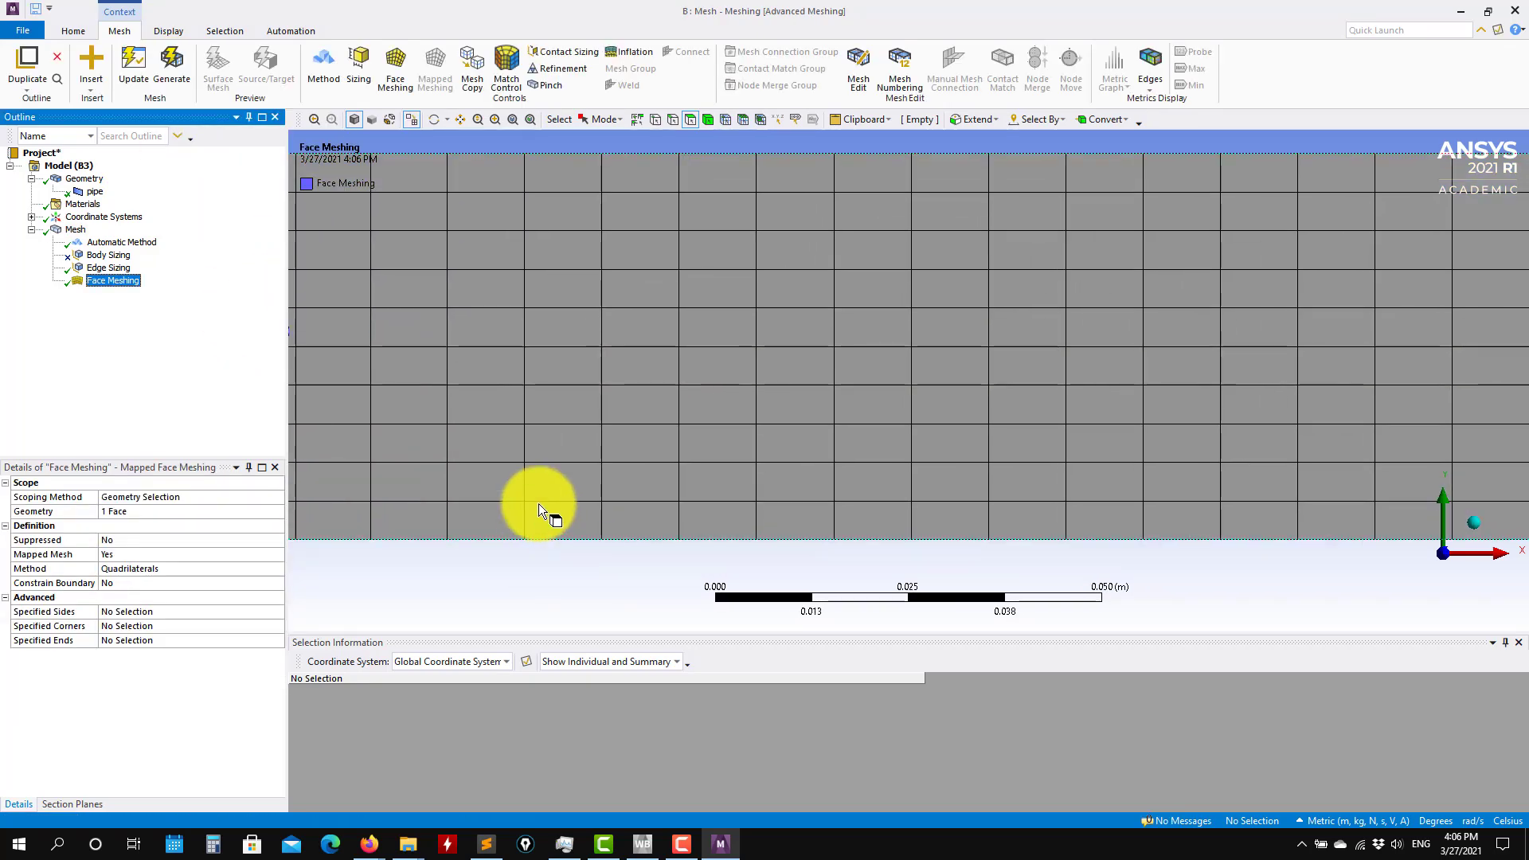
{"action": "scroll", "coordinate": [549, 493], "scroll_direction": "down", "scroll_amount": 5}
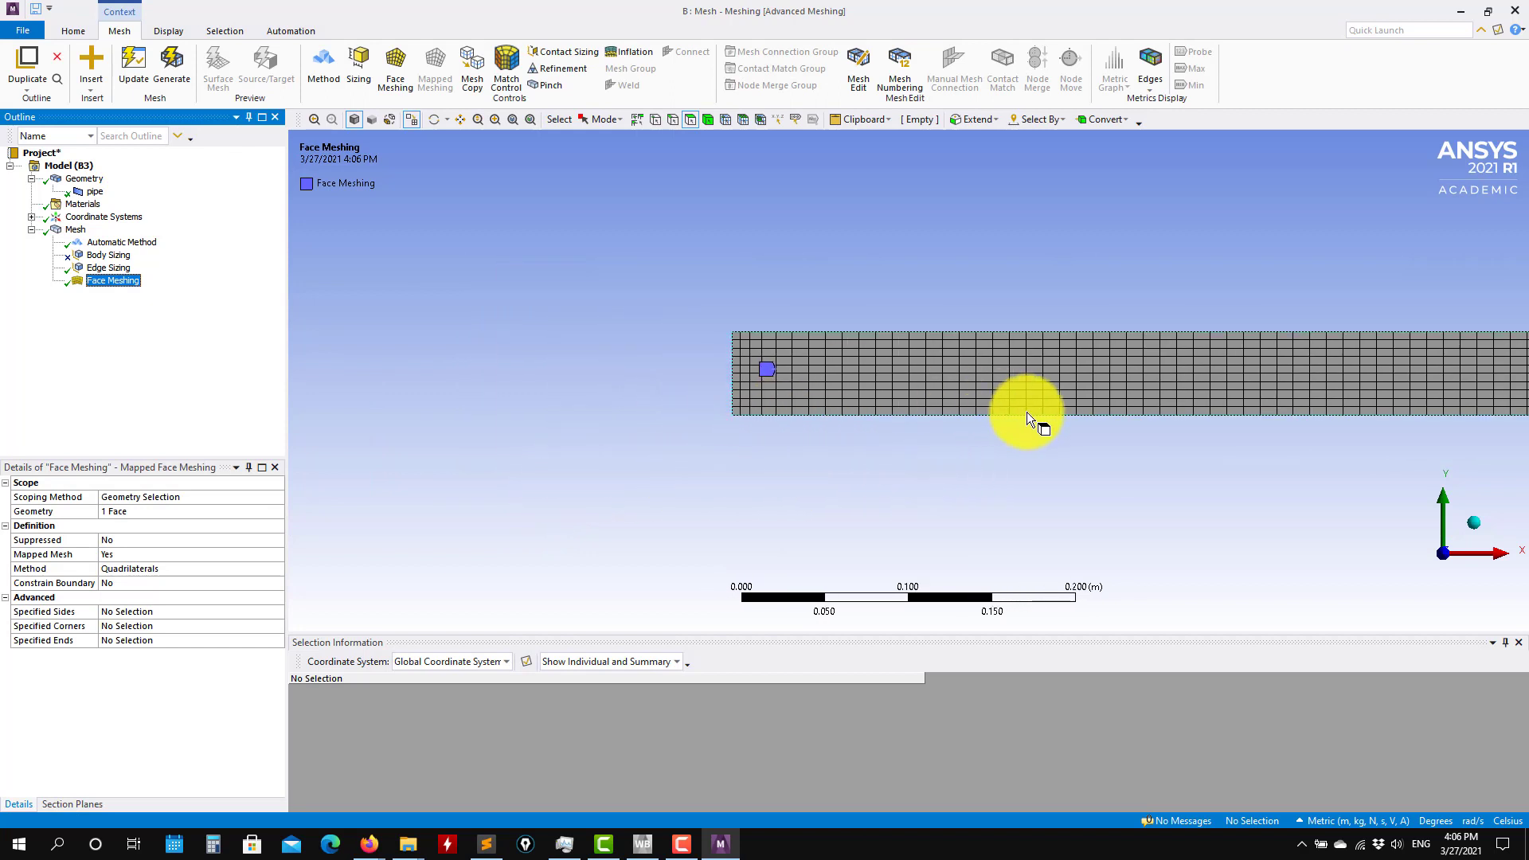
{"action": "middle_click_drag", "start_coordinate": [1375, 423], "coordinate": [672, 318], "text": "ctrl"}
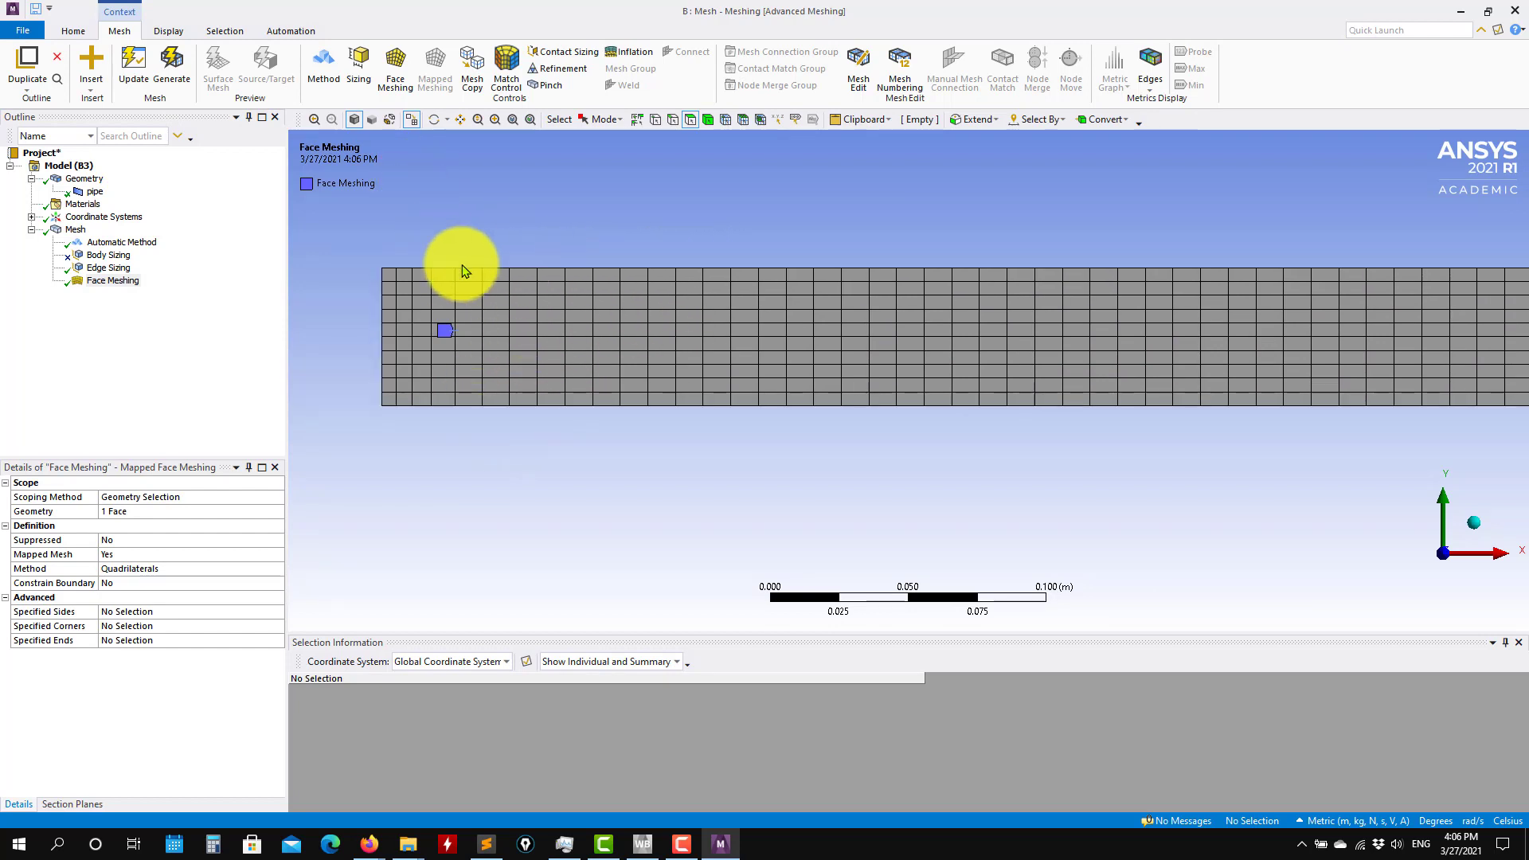
Insert another Sizing control under the mesh and scope it to the pipe's two long horizontal edges.
{"action": "right_click", "coordinate": [76, 229]}
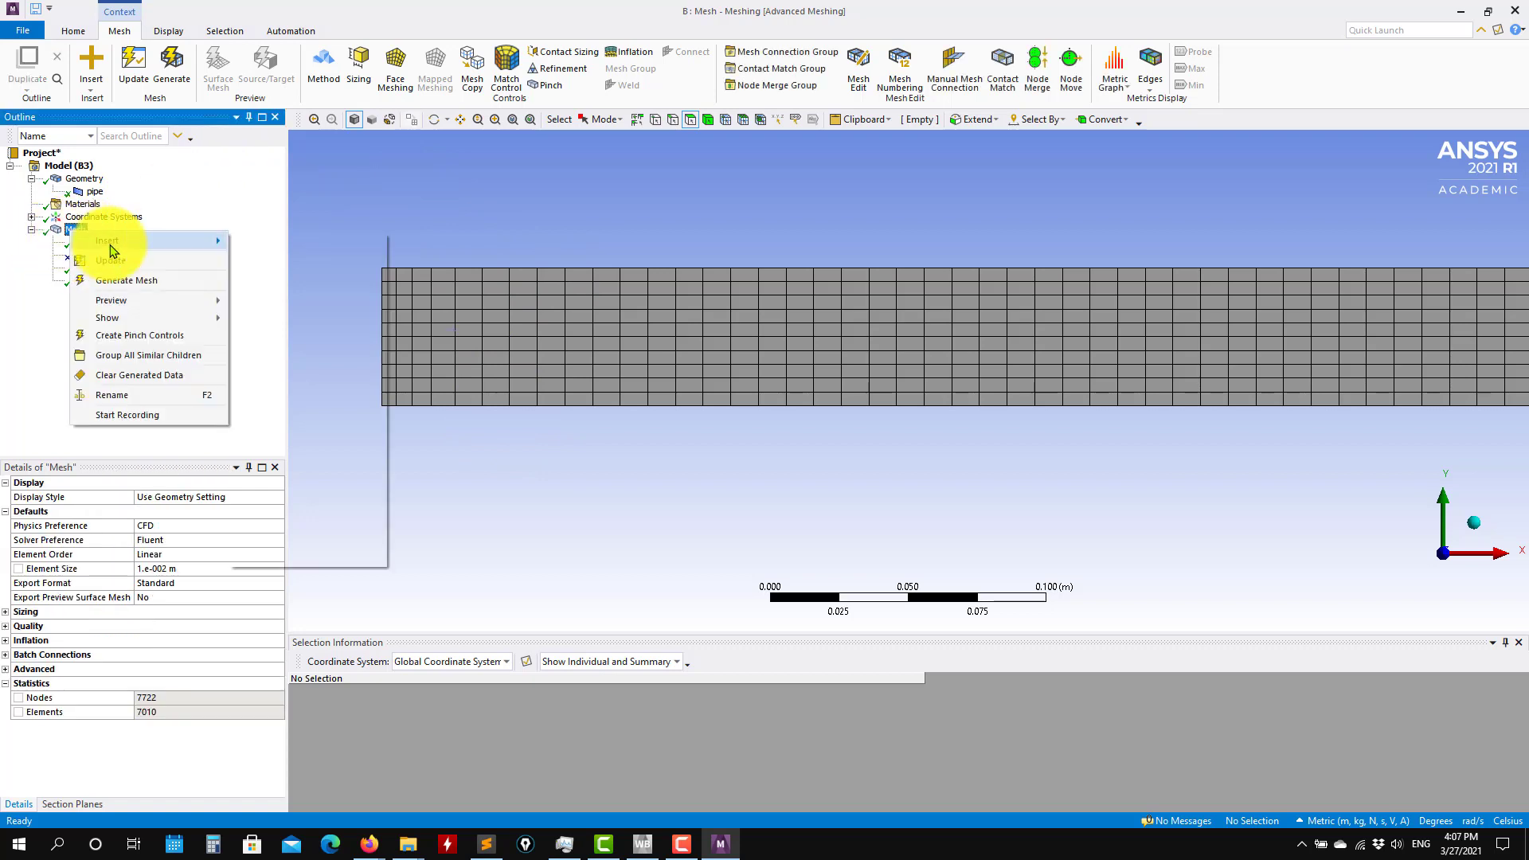
{"action": "mouse_move", "coordinate": [109, 240]}
{"action": "left_click", "coordinate": [301, 259]}
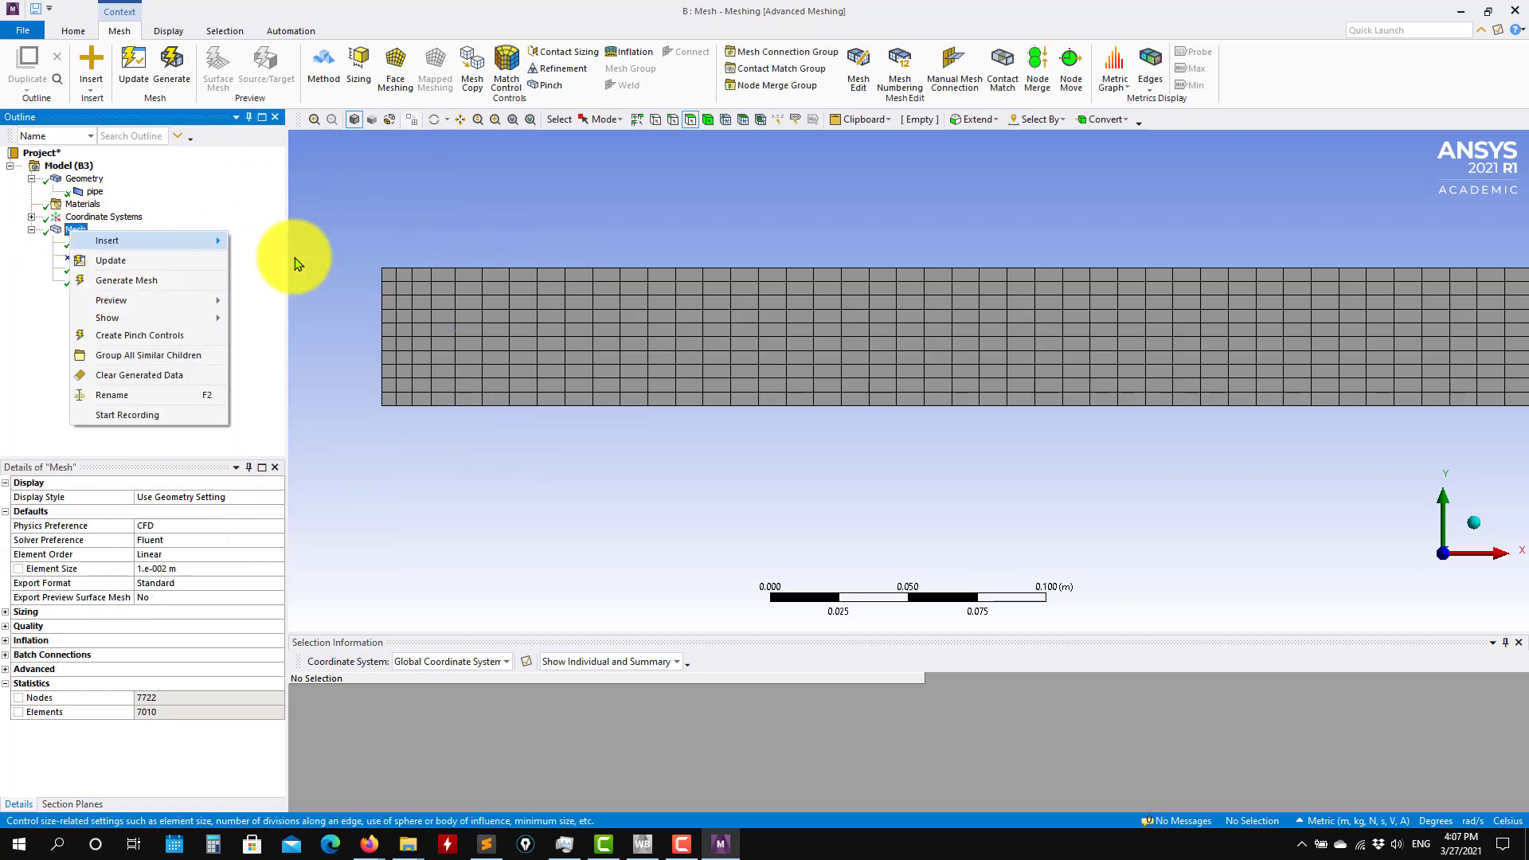
{"action": "left_click", "coordinate": [673, 123]}
{"action": "left_click", "coordinate": [624, 267]}
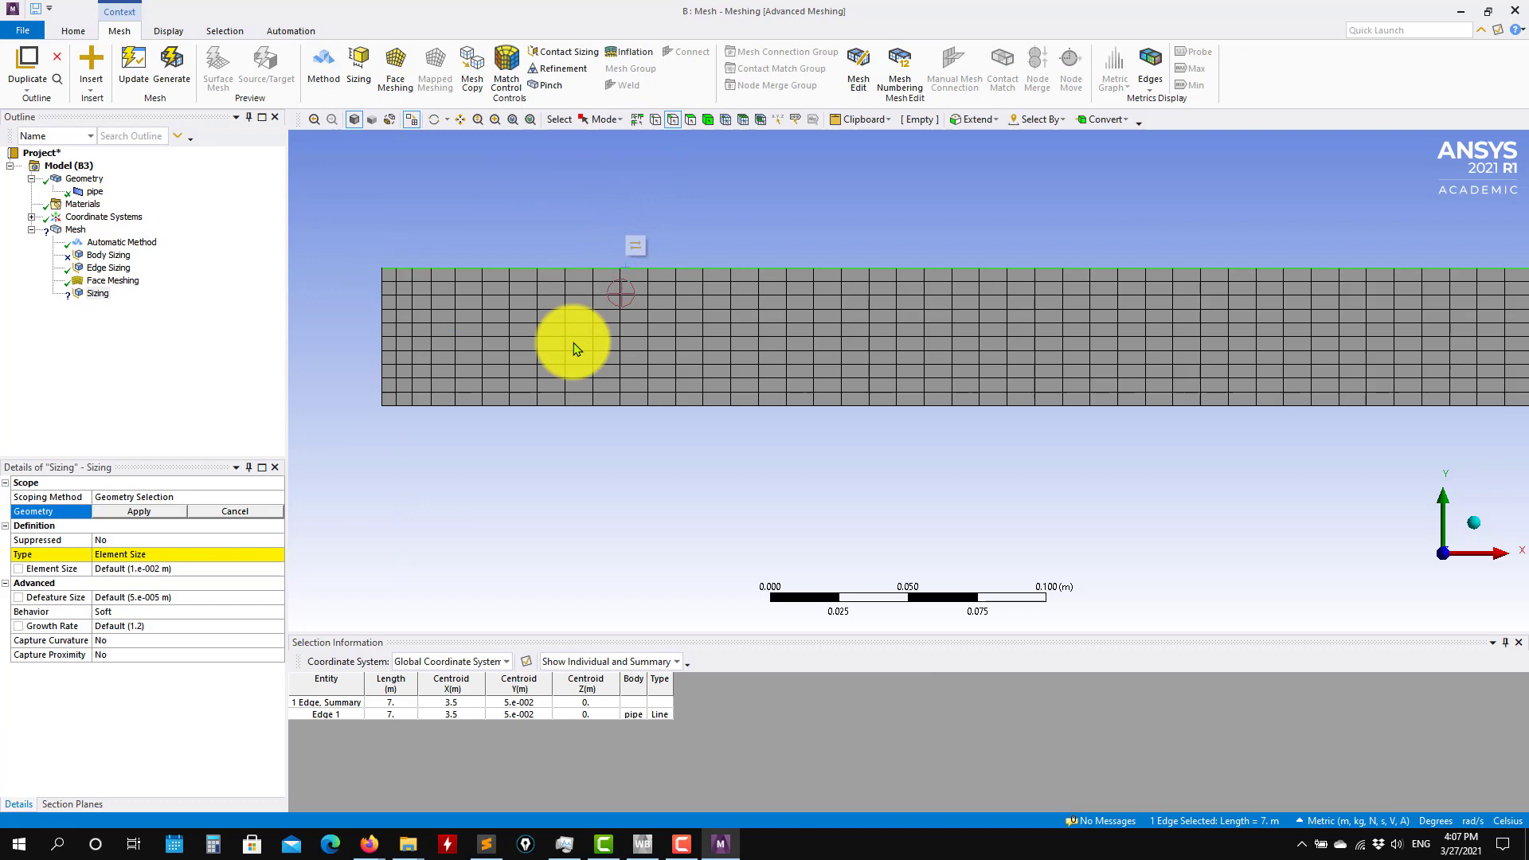
{"action": "left_click", "coordinate": [591, 407], "text": "ctrl"}
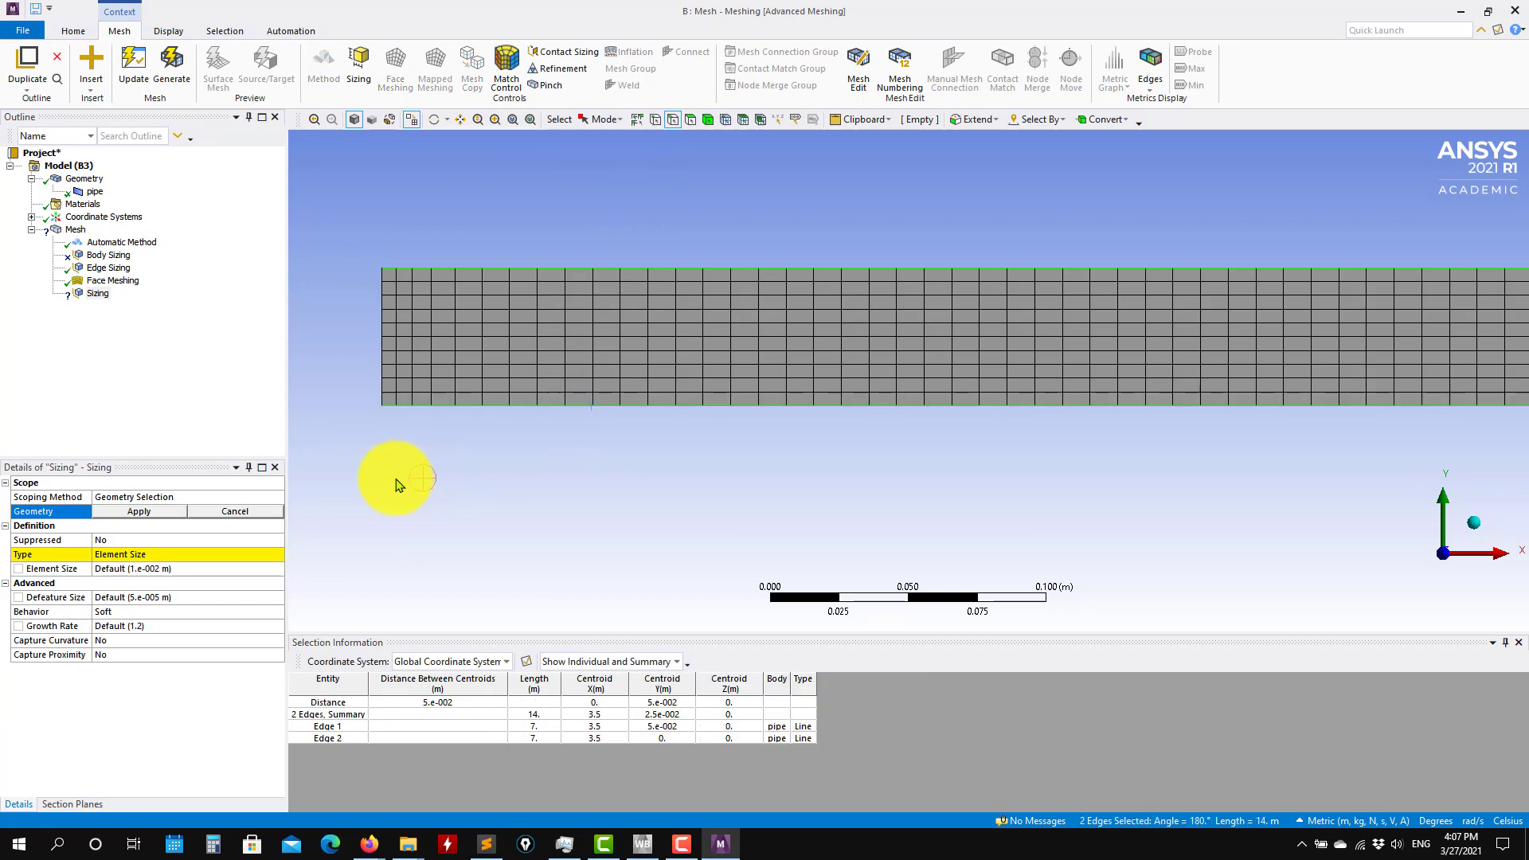
{"action": "left_click", "coordinate": [141, 512]}
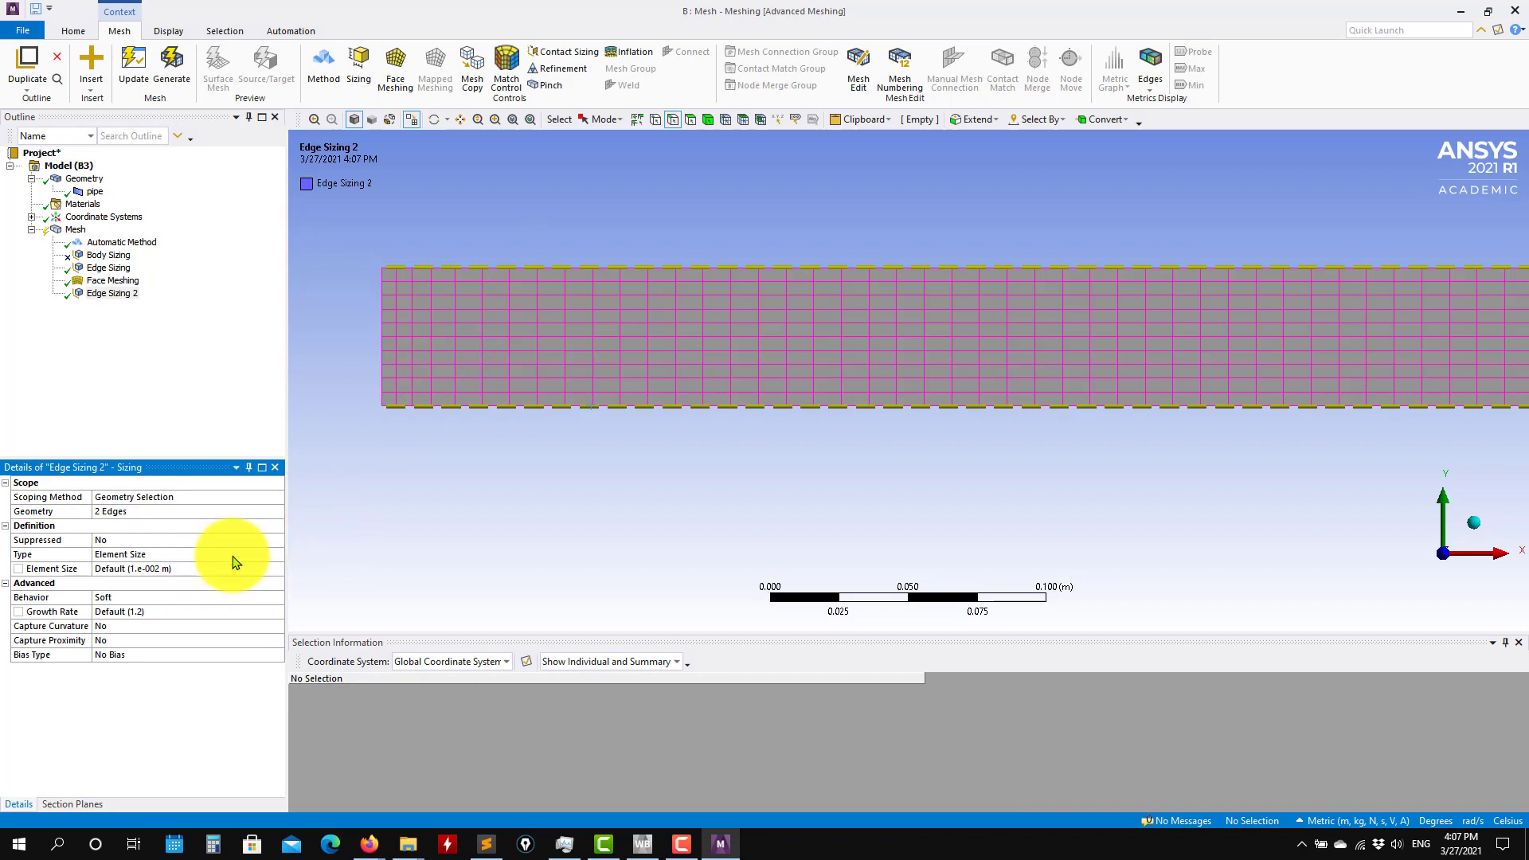
Define the long edges' sizing by Number of Divisions with 1000 divisions and regenerate the mesh.
{"action": "left_click", "coordinate": [278, 554]}
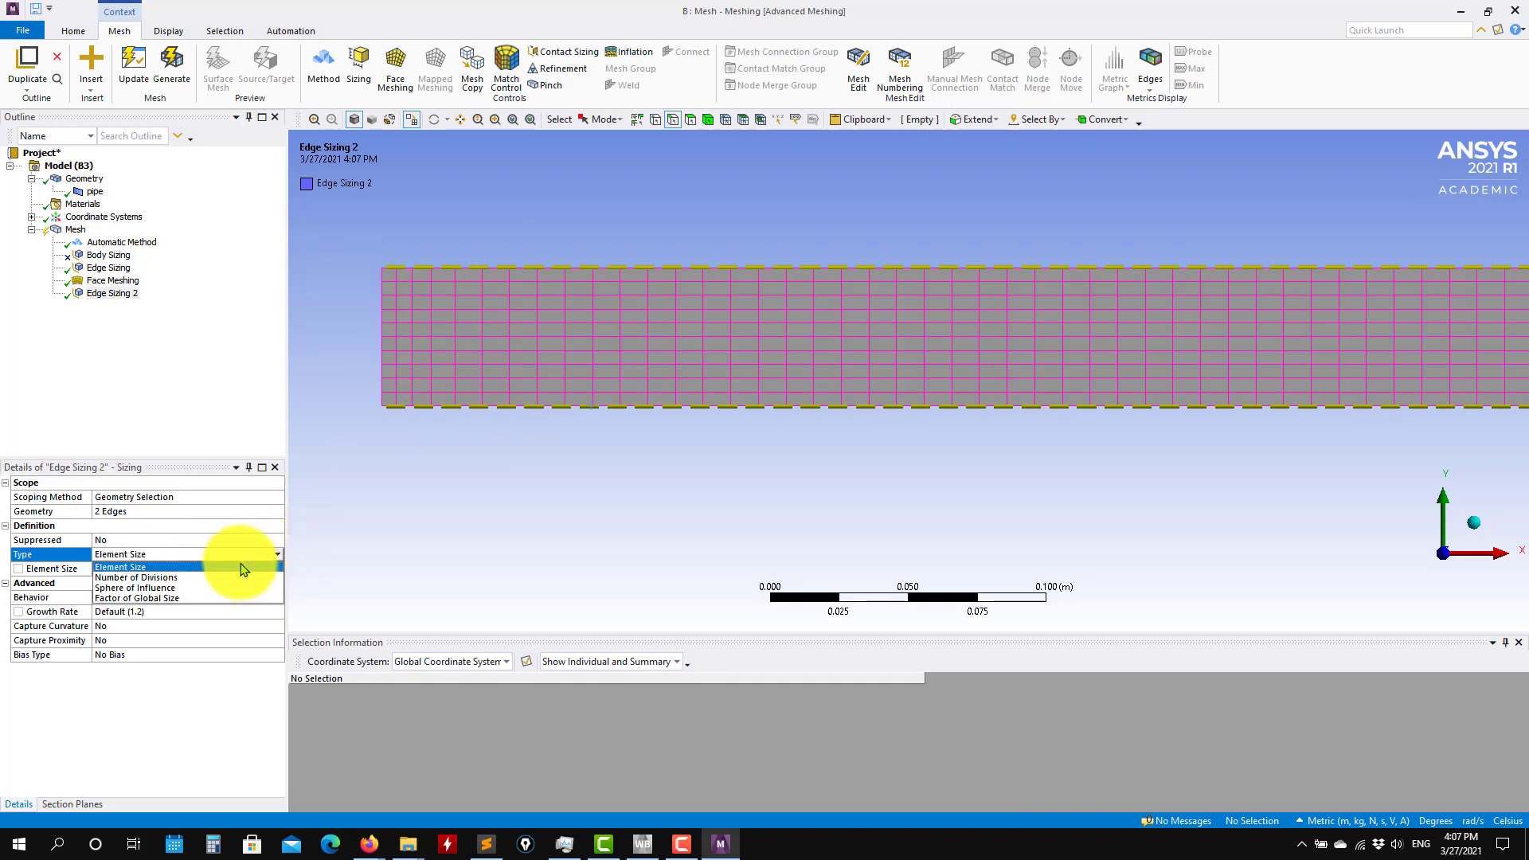
{"action": "left_click", "coordinate": [170, 580]}
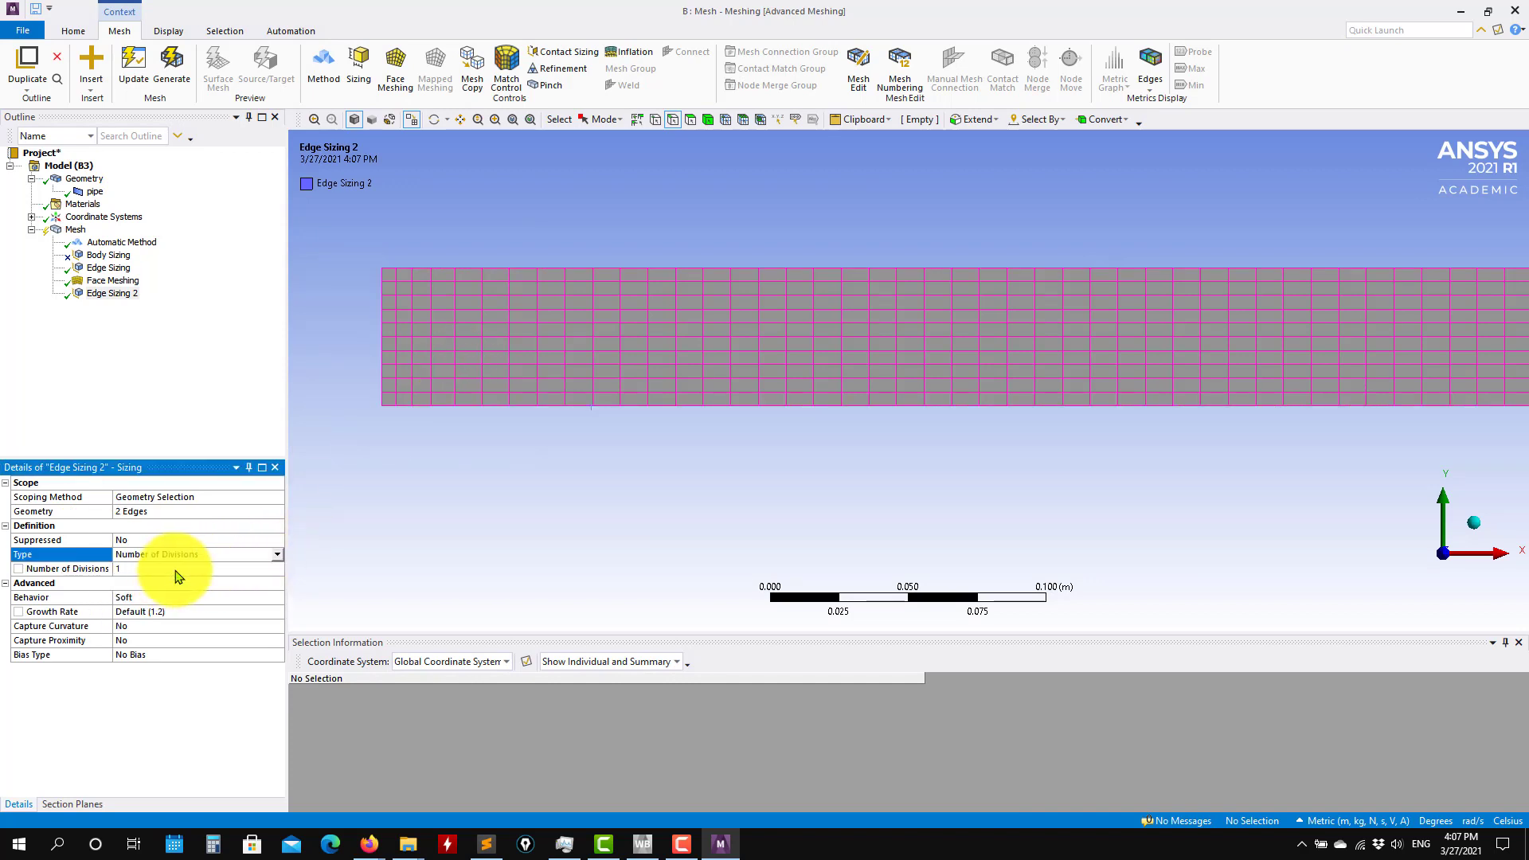
{"action": "left_click", "coordinate": [127, 564]}
{"action": "type", "text": "50"}
{"action": "key", "text": "Return"}
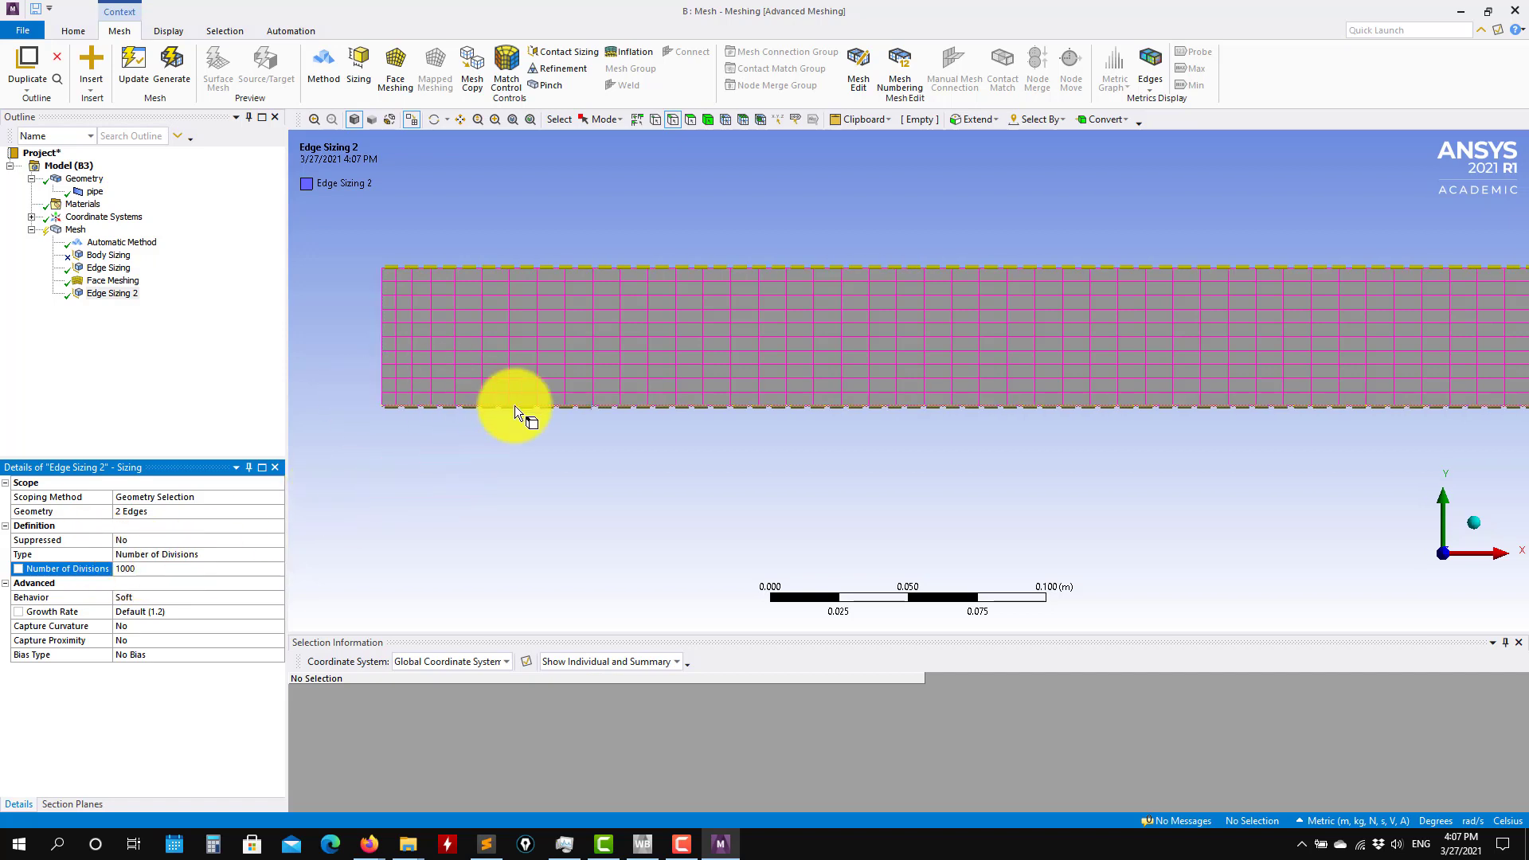
{"action": "middle_click_drag", "start_coordinate": [577, 479], "coordinate": [685, 517], "text": "ctrl"}
{"action": "scroll", "coordinate": [588, 453], "scroll_direction": "up", "scroll_amount": 4}
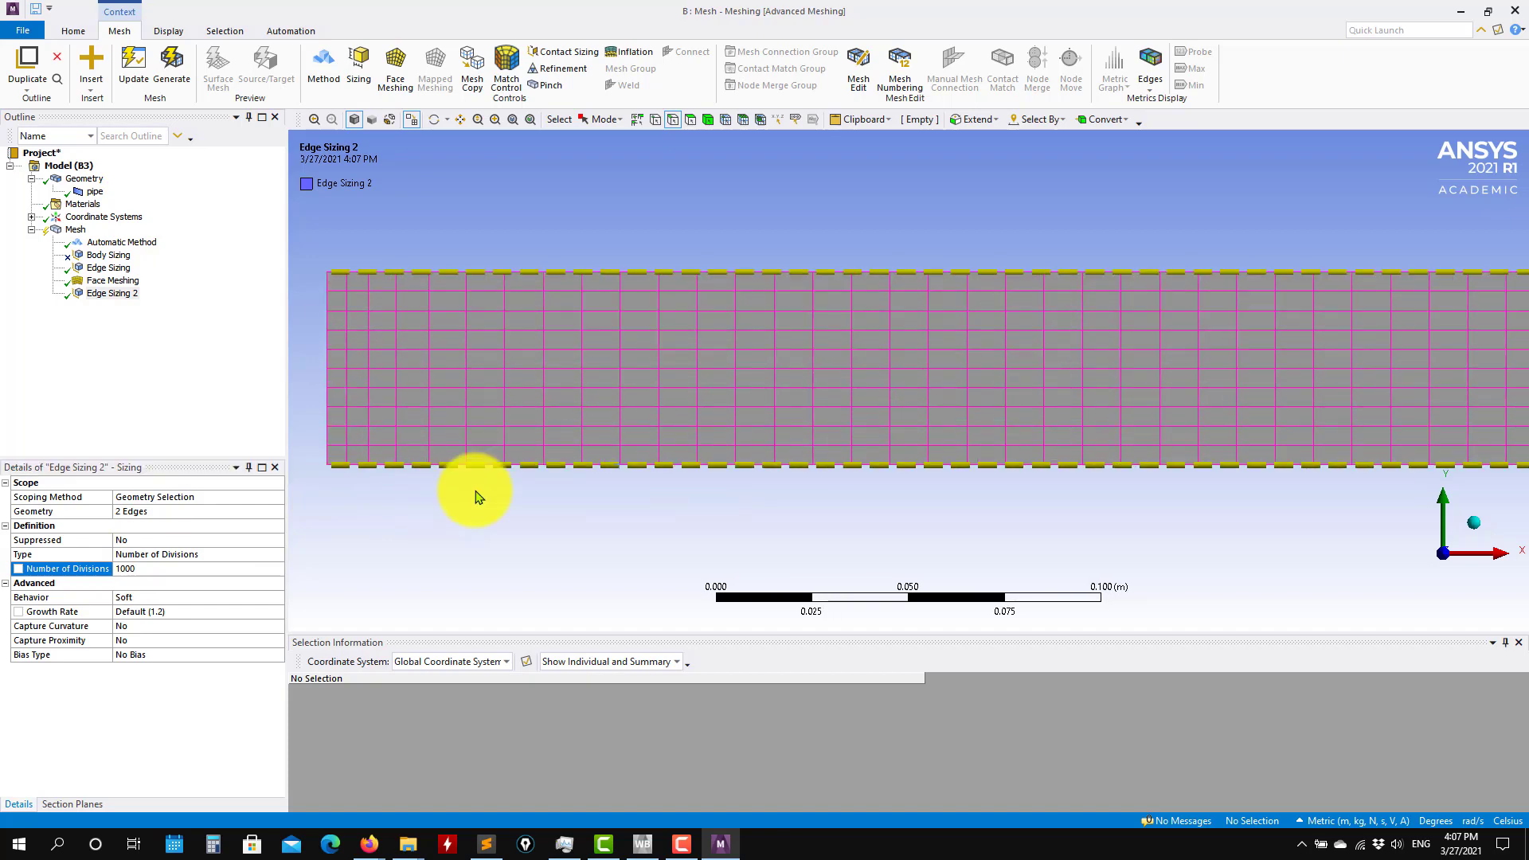
{"action": "middle_click_drag", "start_coordinate": [514, 487], "coordinate": [543, 483], "text": "ctrl"}
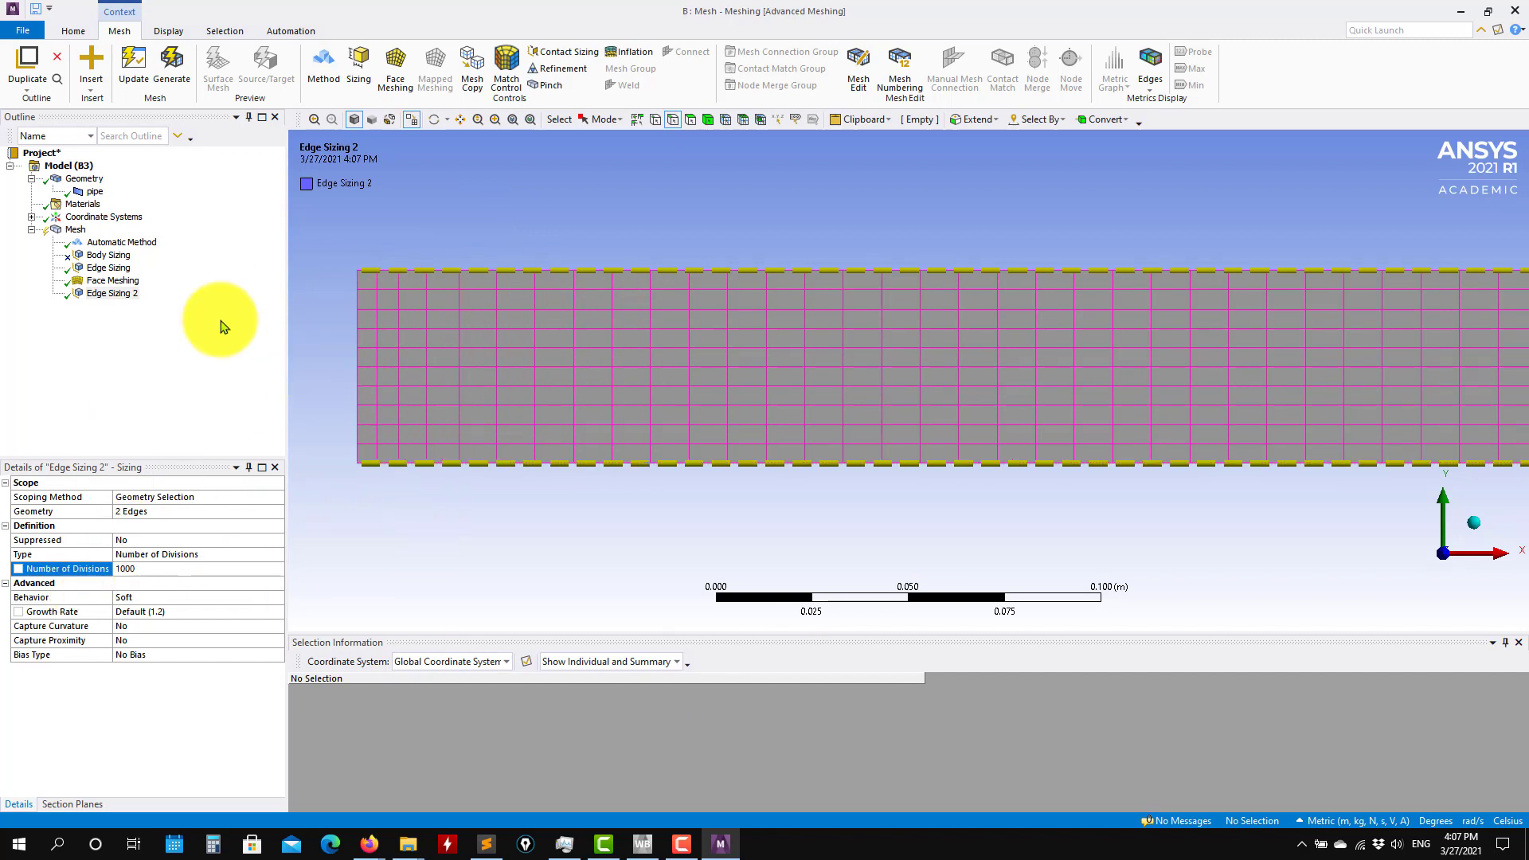
{"action": "left_click", "coordinate": [184, 80]}
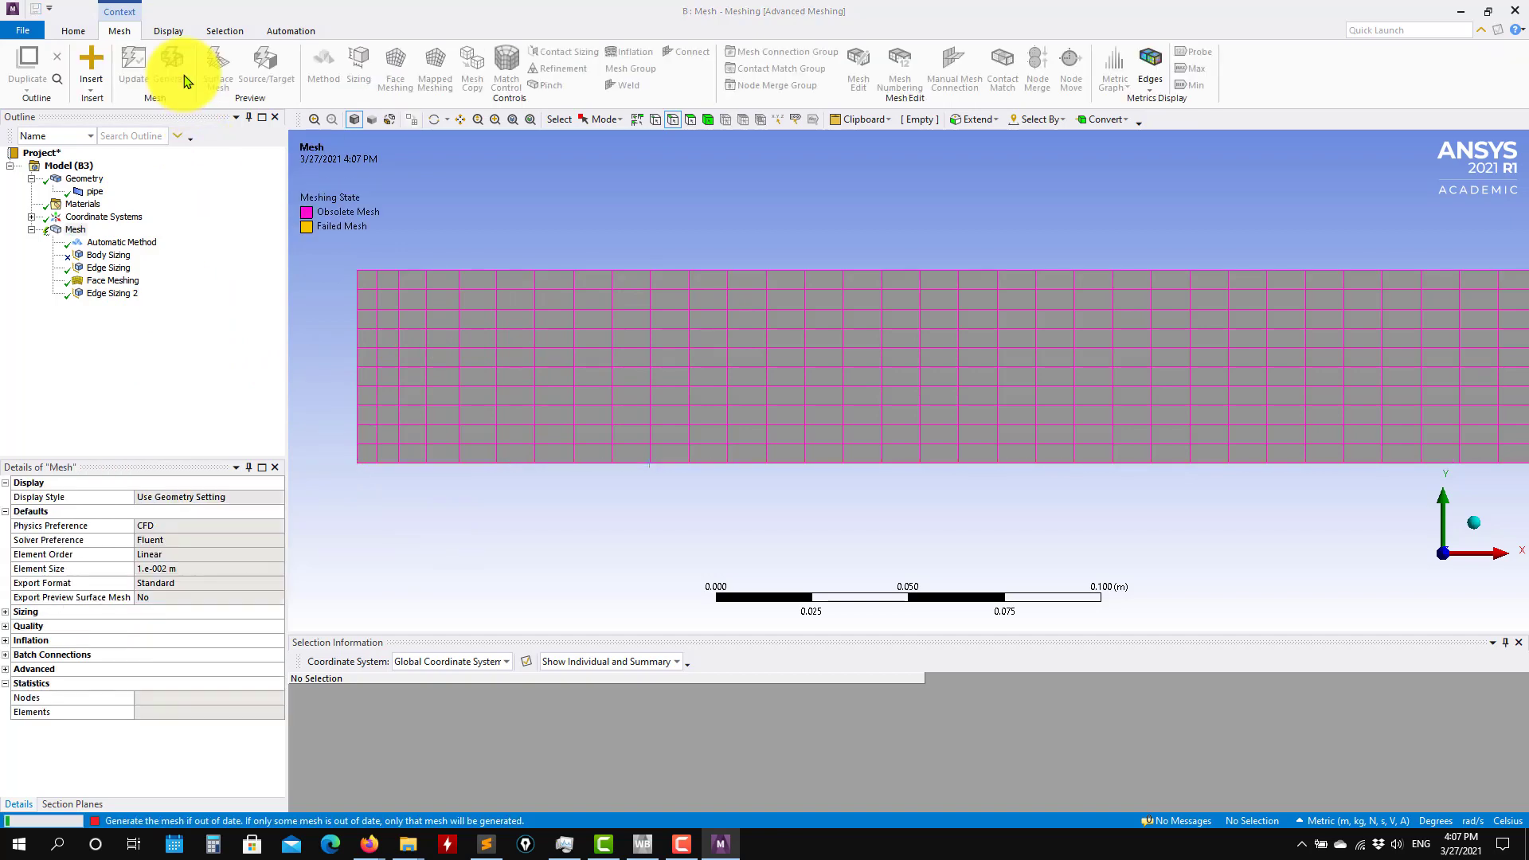
Examine the regenerated mesh along the pipe's full length and the element shapes near its left end.
{"action": "left_click", "coordinate": [112, 293]}
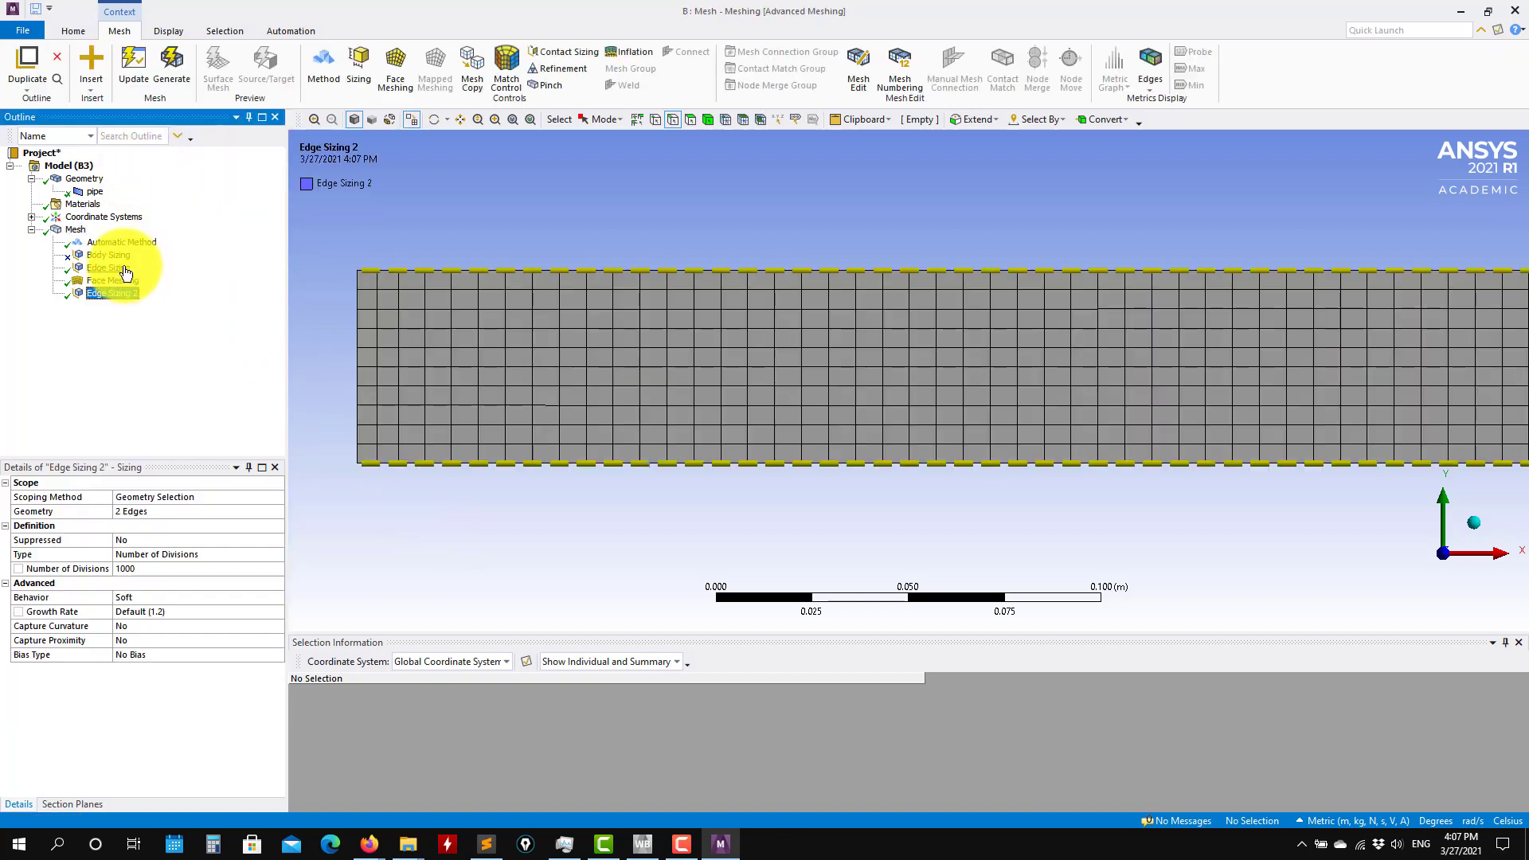
{"action": "scroll", "coordinate": [571, 500], "scroll_direction": "up", "scroll_amount": 3}
{"action": "scroll", "coordinate": [590, 507], "scroll_direction": "down", "scroll_amount": 8}
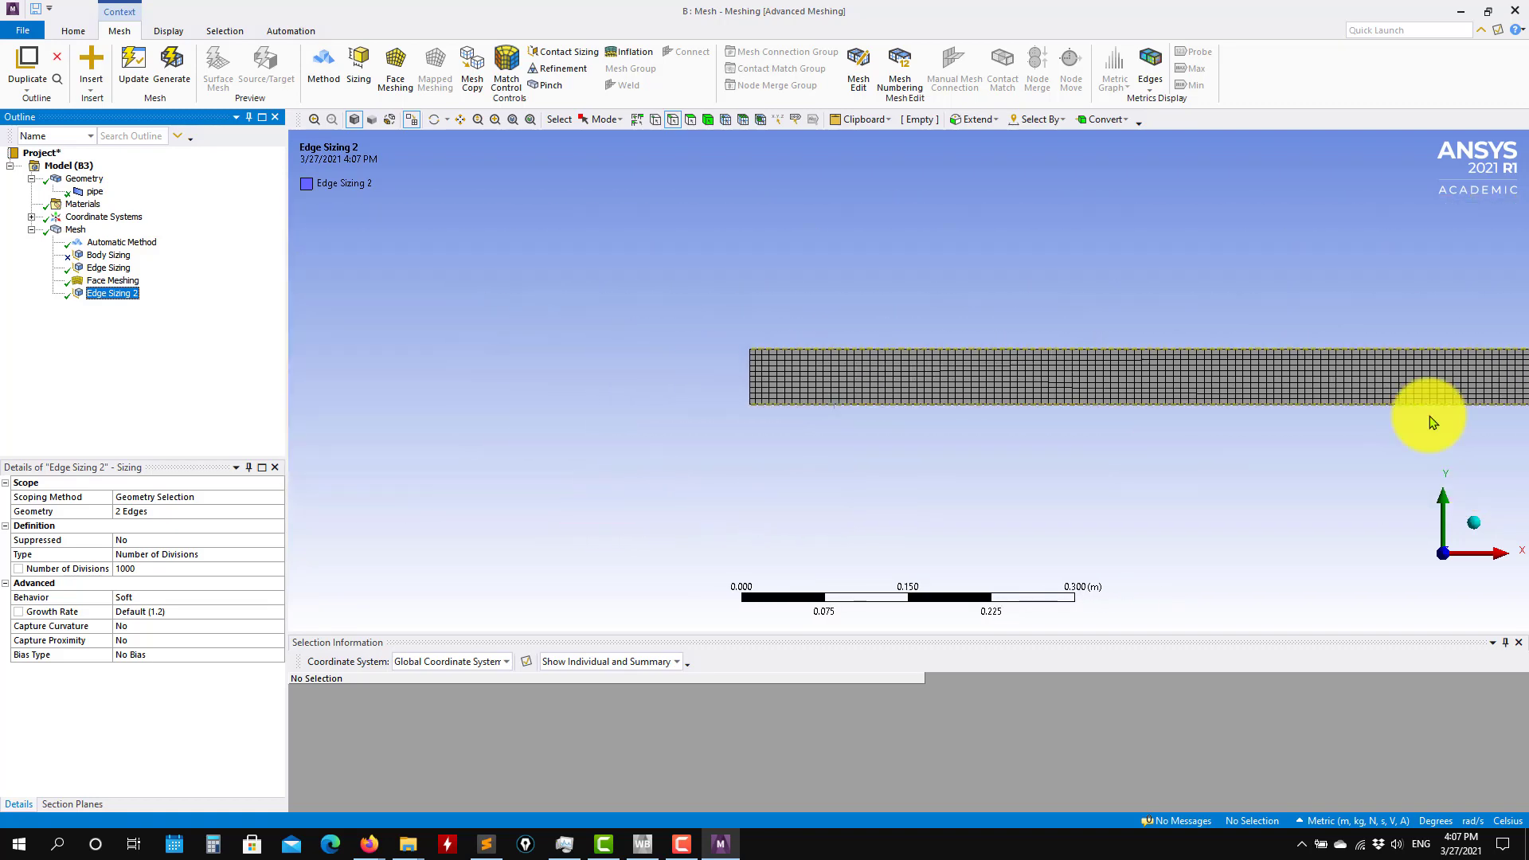
{"action": "middle_click_drag", "start_coordinate": [1430, 413], "coordinate": [1402, 383], "text": "ctrl"}
{"action": "mouse_move", "coordinate": [717, 350]}
{"action": "middle_mouse_down", "text": "ctrl"}
{"action": "mouse_move", "coordinate": [1253, 342]}
{"action": "mouse_move", "coordinate": [1144, 354]}
{"action": "mouse_move", "coordinate": [335, 335]}
{"action": "middle_mouse_up", "text": "ctrl"}
{"action": "scroll", "coordinate": [1039, 388], "scroll_direction": "up", "scroll_amount": 3}
{"action": "scroll", "coordinate": [1040, 388], "scroll_direction": "down", "scroll_amount": 9}
{"action": "middle_click_drag", "start_coordinate": [1274, 371], "coordinate": [358, 358], "text": "ctrl"}
{"action": "middle_click_drag", "start_coordinate": [1314, 350], "coordinate": [383, 342], "text": "ctrl"}
{"action": "middle_click_drag", "start_coordinate": [852, 355], "coordinate": [724, 369], "text": "ctrl"}
{"action": "scroll", "coordinate": [721, 362], "scroll_direction": "up", "scroll_amount": 8}
{"action": "middle_click_drag", "start_coordinate": [625, 348], "coordinate": [1274, 430], "text": "ctrl"}
{"action": "scroll", "coordinate": [973, 404], "scroll_direction": "down", "scroll_amount": 1}
{"action": "scroll", "coordinate": [973, 404], "scroll_direction": "down", "scroll_amount": 7}
{"action": "middle_click_drag", "start_coordinate": [577, 372], "coordinate": [1123, 361], "text": "ctrl"}
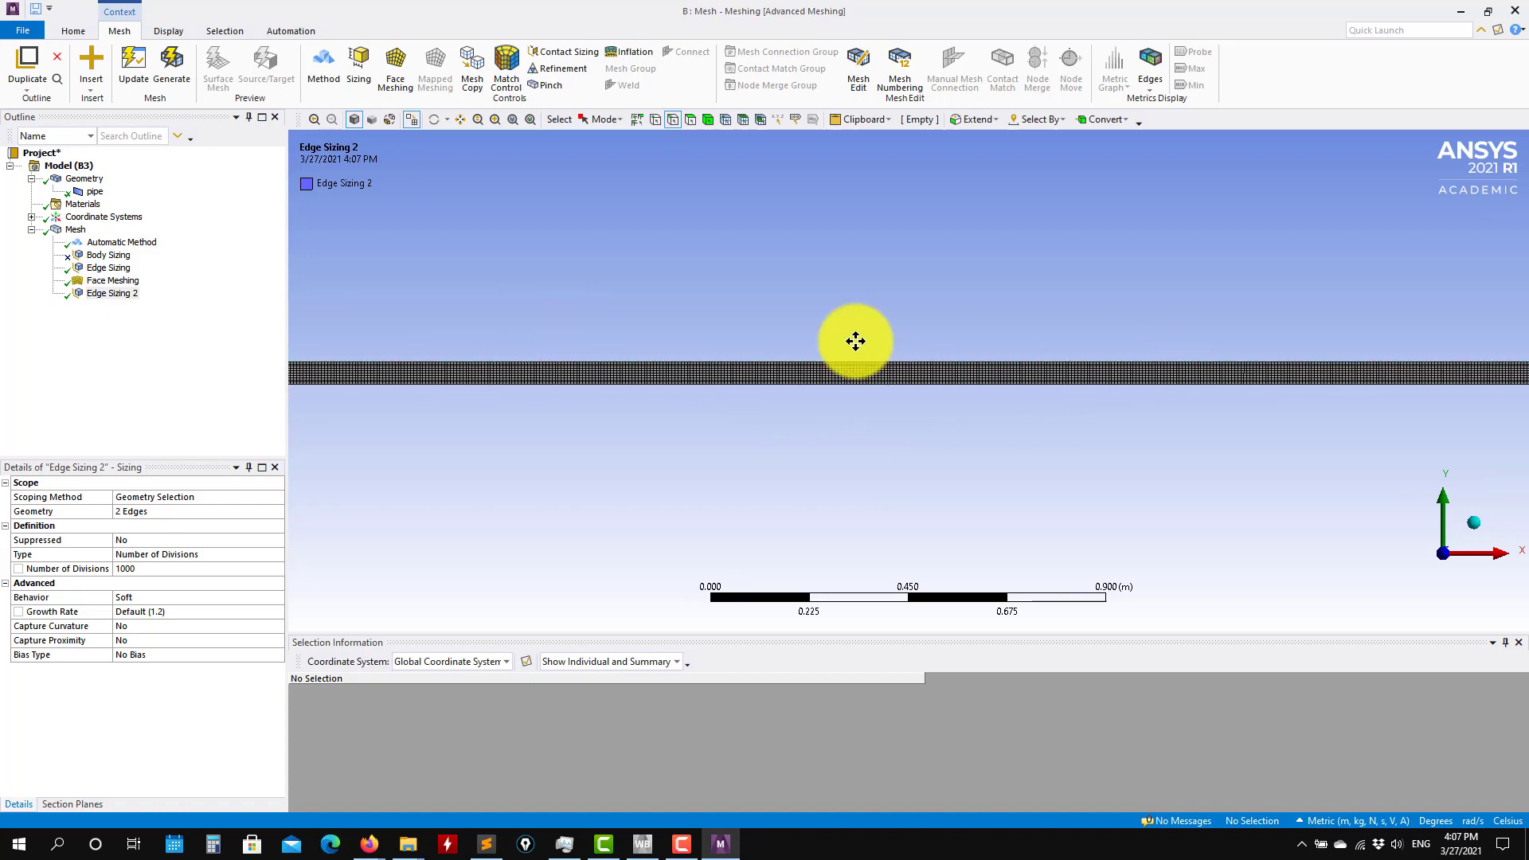
{"action": "middle_click_drag", "start_coordinate": [853, 342], "coordinate": [1155, 364], "text": "ctrl"}
{"action": "mouse_move", "coordinate": [707, 375]}
{"action": "middle_mouse_down", "text": "ctrl"}
{"action": "mouse_move", "coordinate": [1019, 378]}
{"action": "mouse_move", "coordinate": [996, 357]}
{"action": "middle_mouse_up", "text": "ctrl"}
{"action": "middle_click_drag", "start_coordinate": [645, 338], "coordinate": [956, 345], "text": "ctrl"}
{"action": "scroll", "coordinate": [591, 441], "scroll_direction": "up", "scroll_amount": 6}
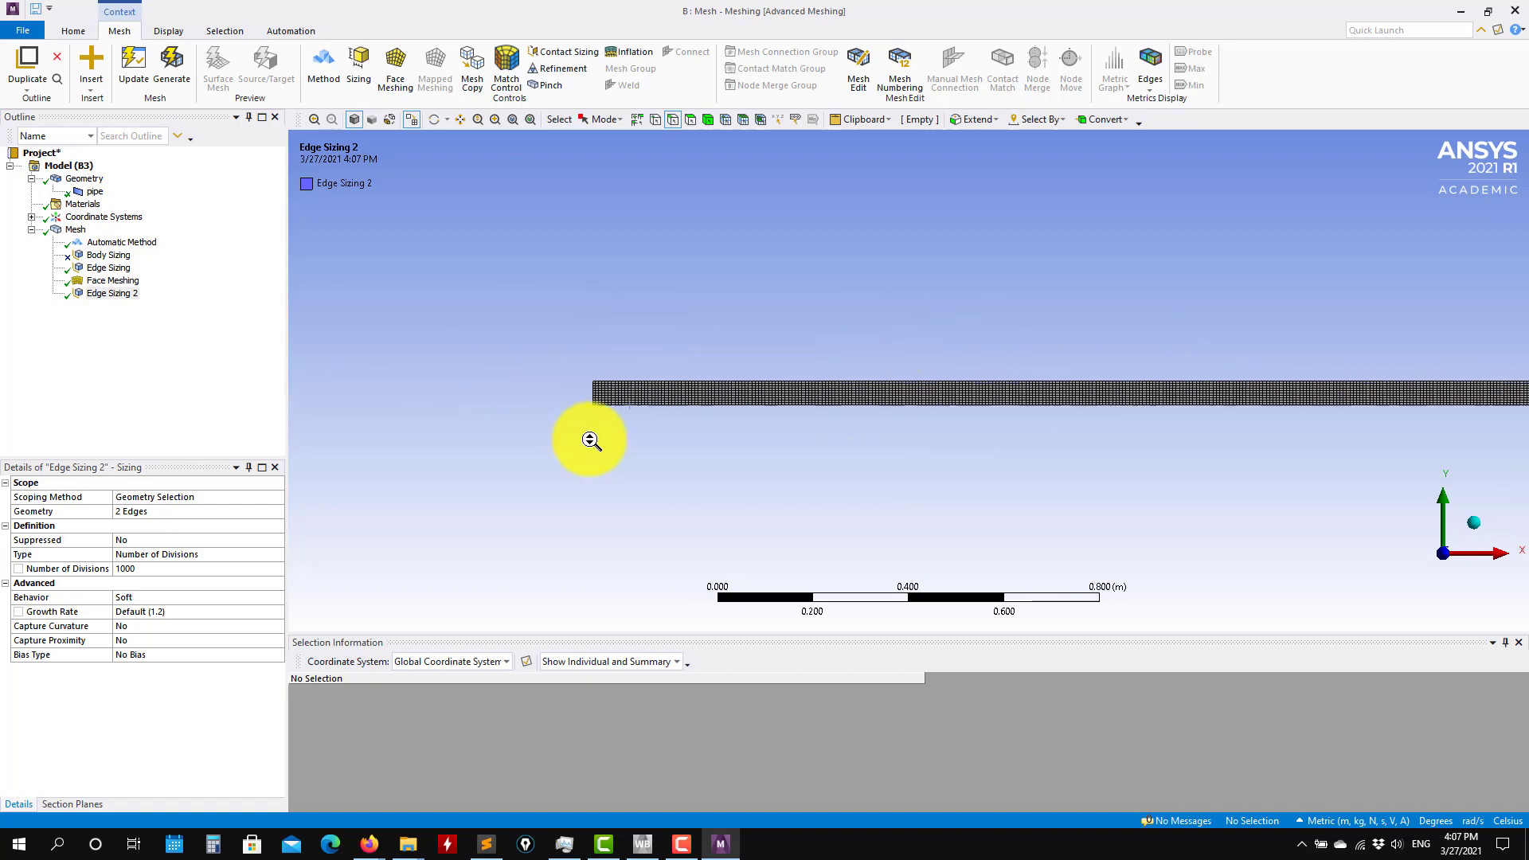
{"action": "middle_click_drag", "start_coordinate": [426, 406], "coordinate": [921, 369], "text": "ctrl"}
{"action": "scroll", "coordinate": [730, 357], "scroll_direction": "up", "scroll_amount": 5}
{"action": "middle_click_drag", "start_coordinate": [549, 360], "coordinate": [420, 341], "text": "ctrl"}
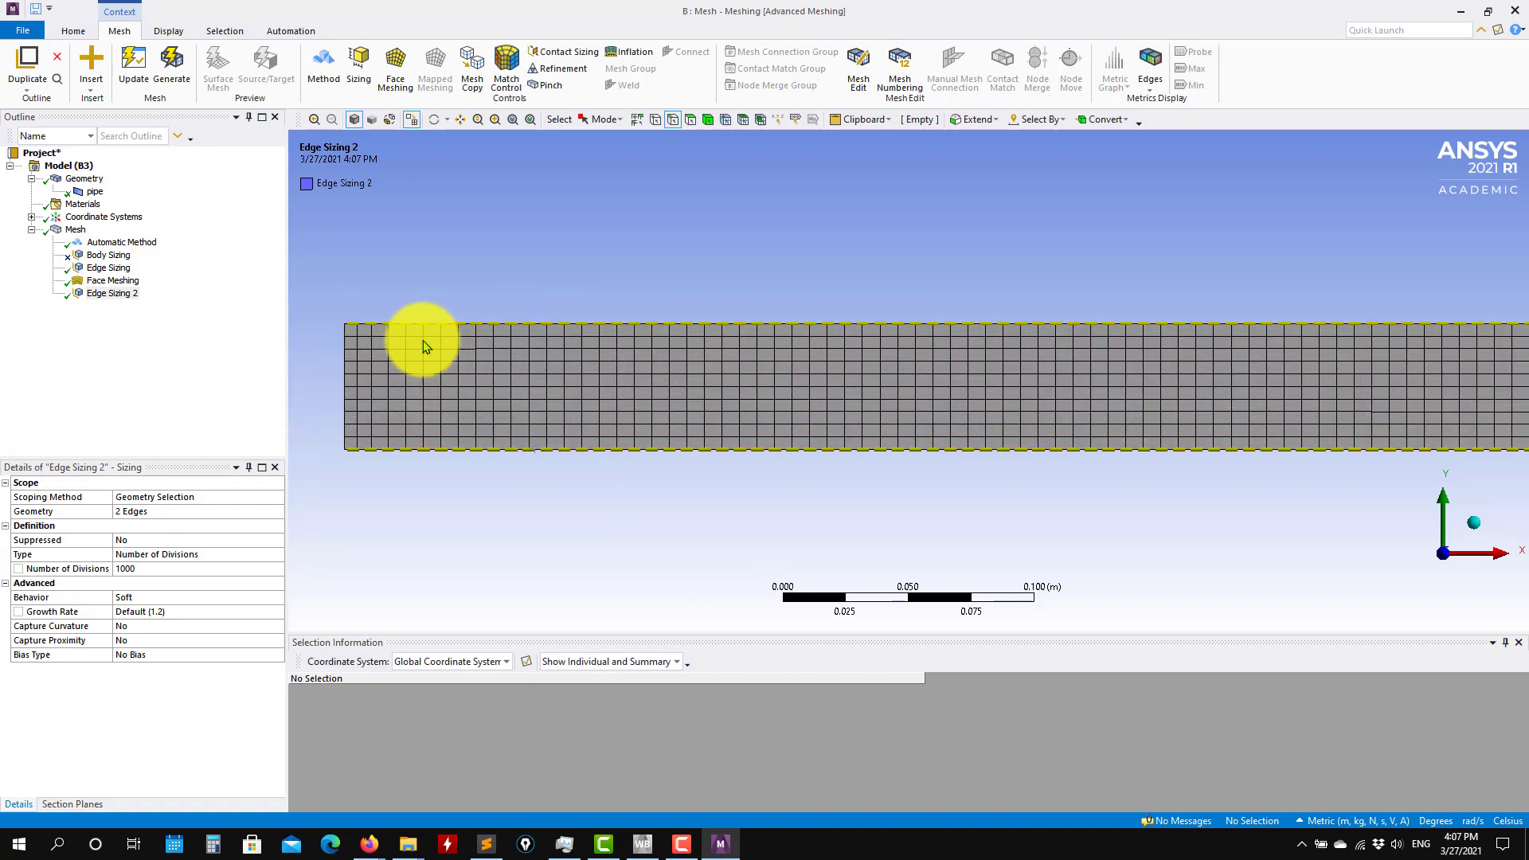
{"action": "middle_click_drag", "start_coordinate": [453, 282], "coordinate": [565, 276], "text": "ctrl"}
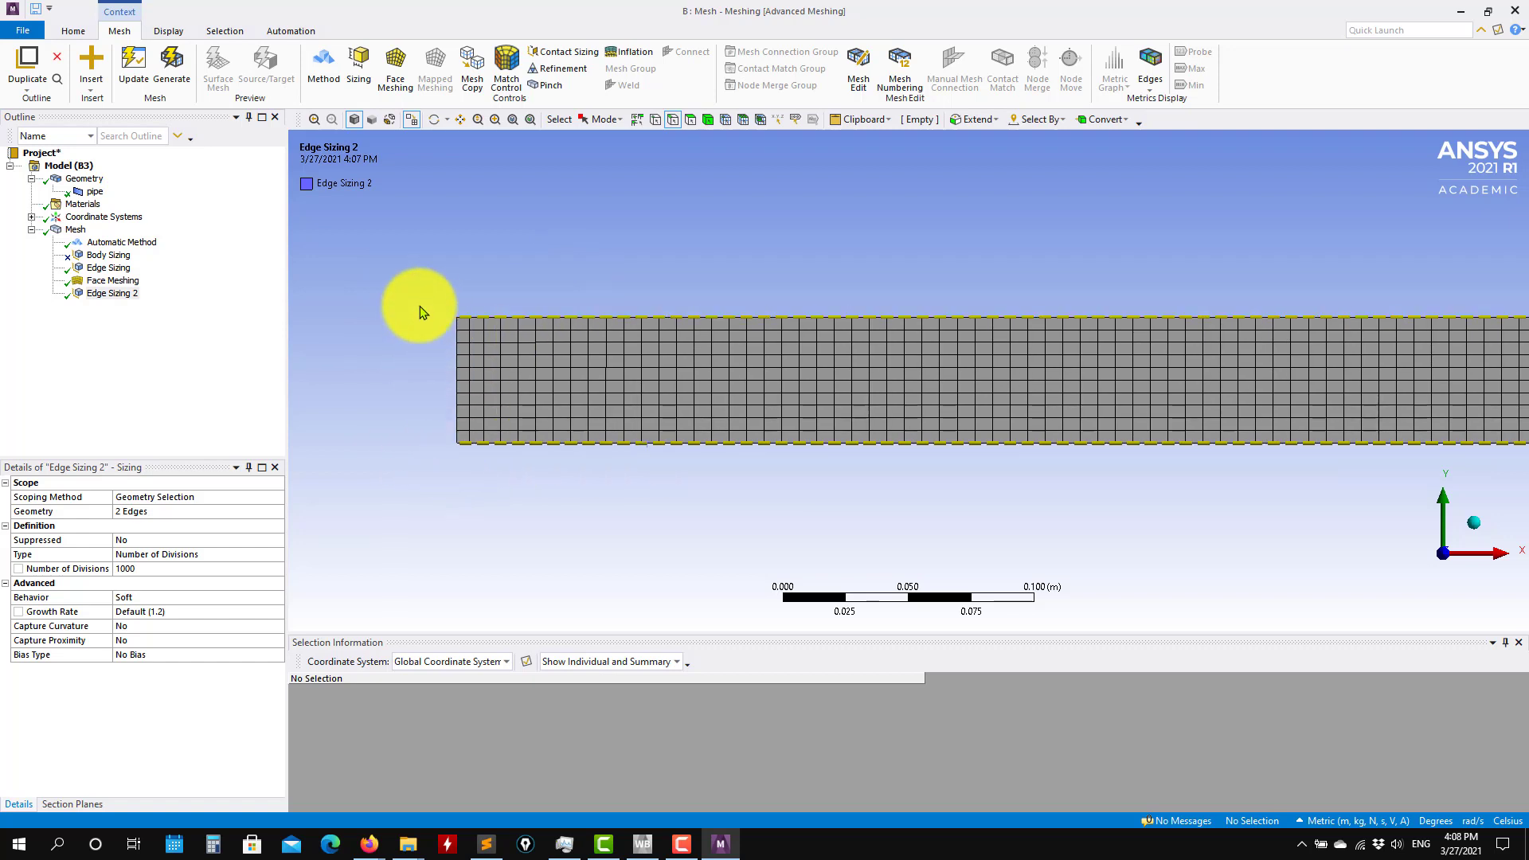
{"action": "scroll", "coordinate": [447, 320], "scroll_direction": "up", "scroll_amount": 3}
{"action": "middle_click_drag", "start_coordinate": [416, 324], "coordinate": [811, 351], "text": "ctrl"}
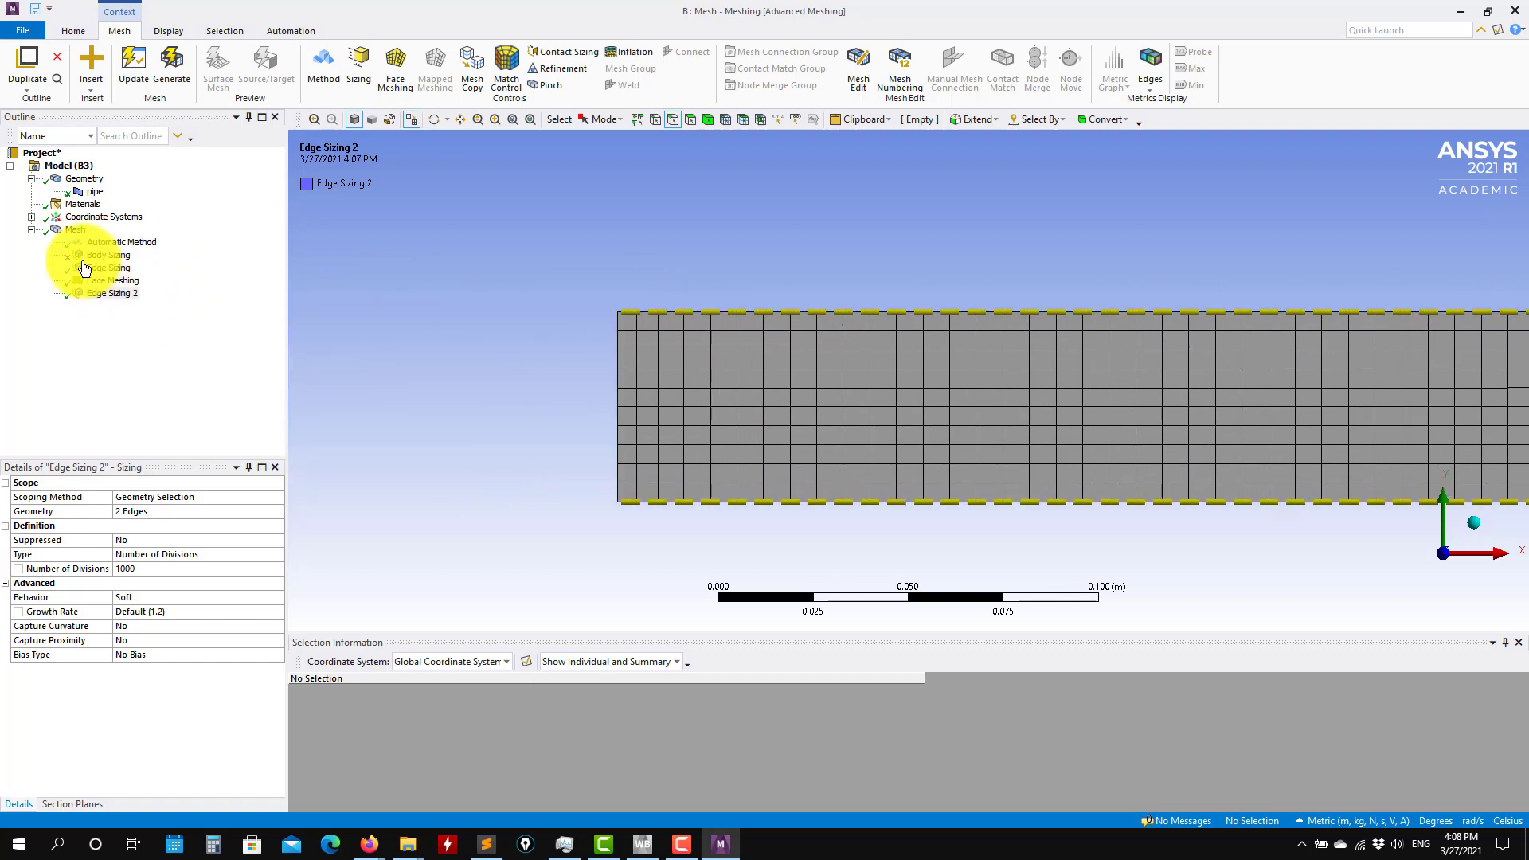
Set the element size of the left vertical edge's sizing to 0.001 m and regenerate the mesh.
{"action": "right_click", "coordinate": [80, 230]}
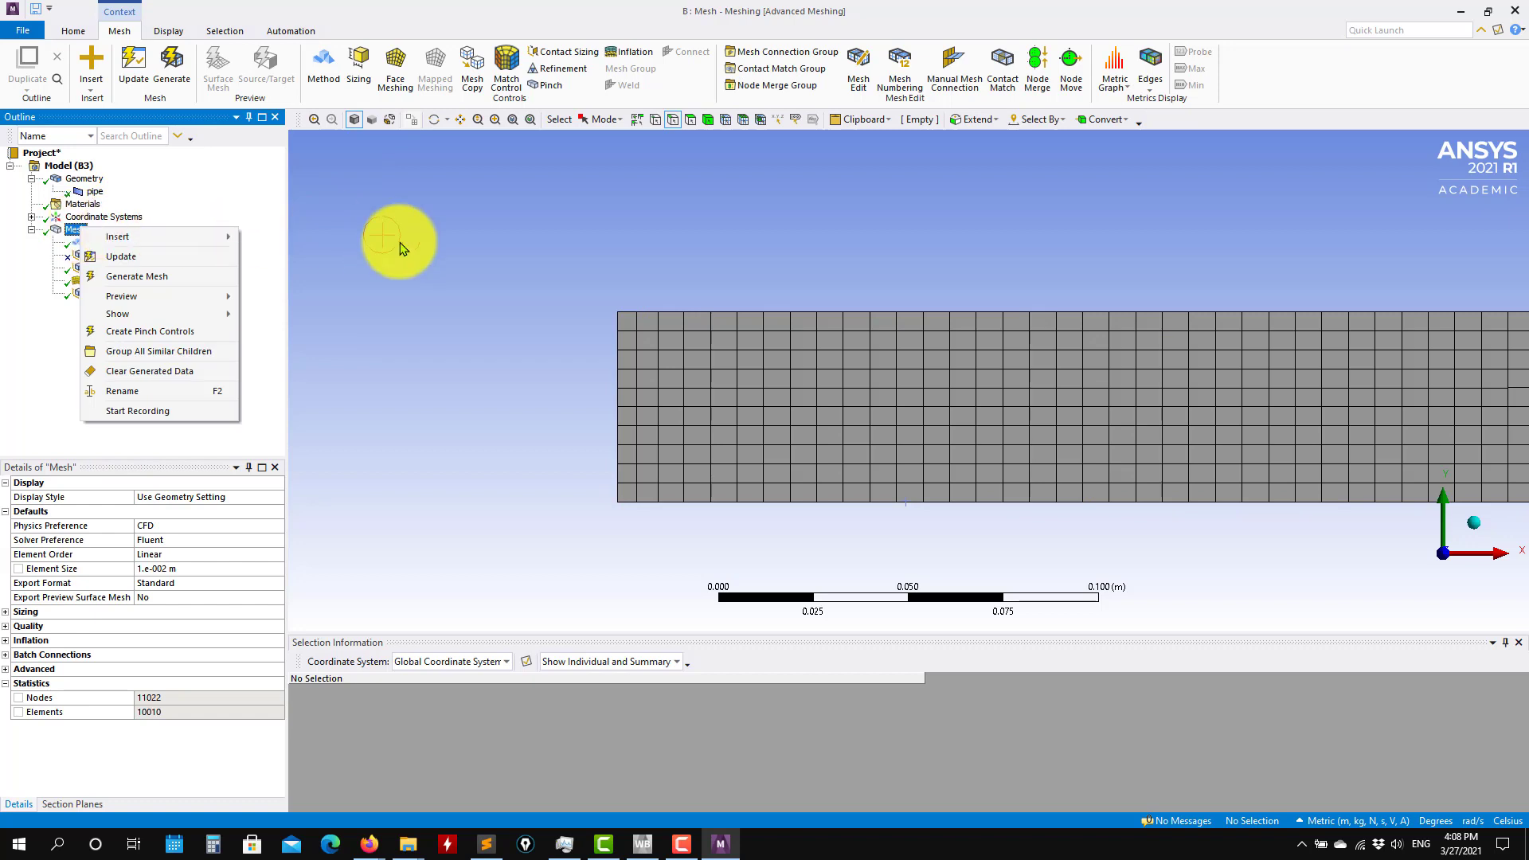
{"action": "left_click", "coordinate": [399, 244]}
{"action": "left_click", "coordinate": [109, 269]}
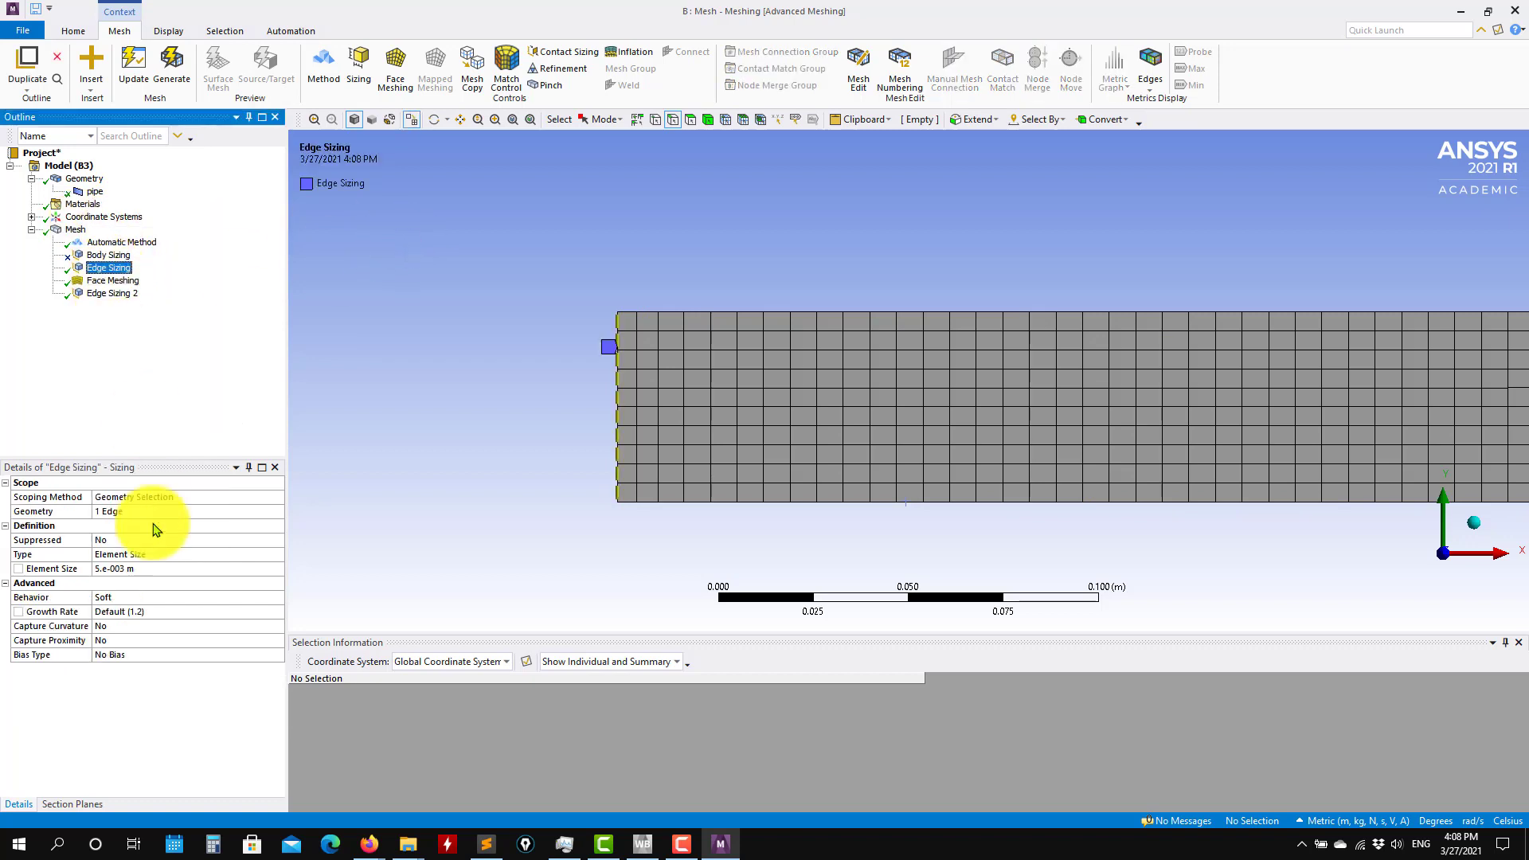
{"action": "left_click", "coordinate": [142, 568]}
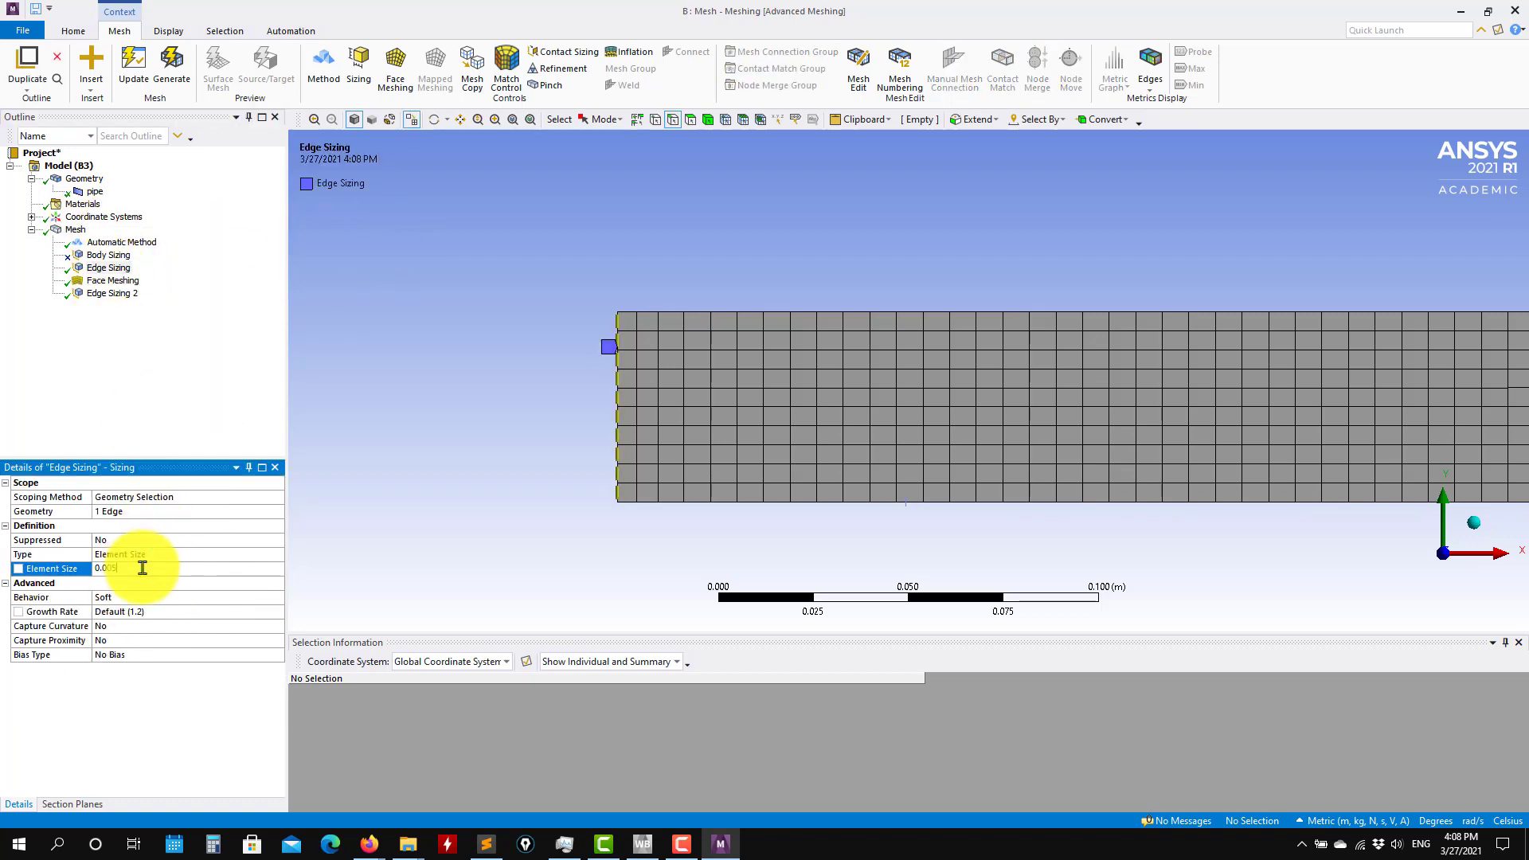
{"action": "type", "text": "0.001"}
{"action": "key", "text": "Return"}
{"action": "left_click", "coordinate": [171, 63]}
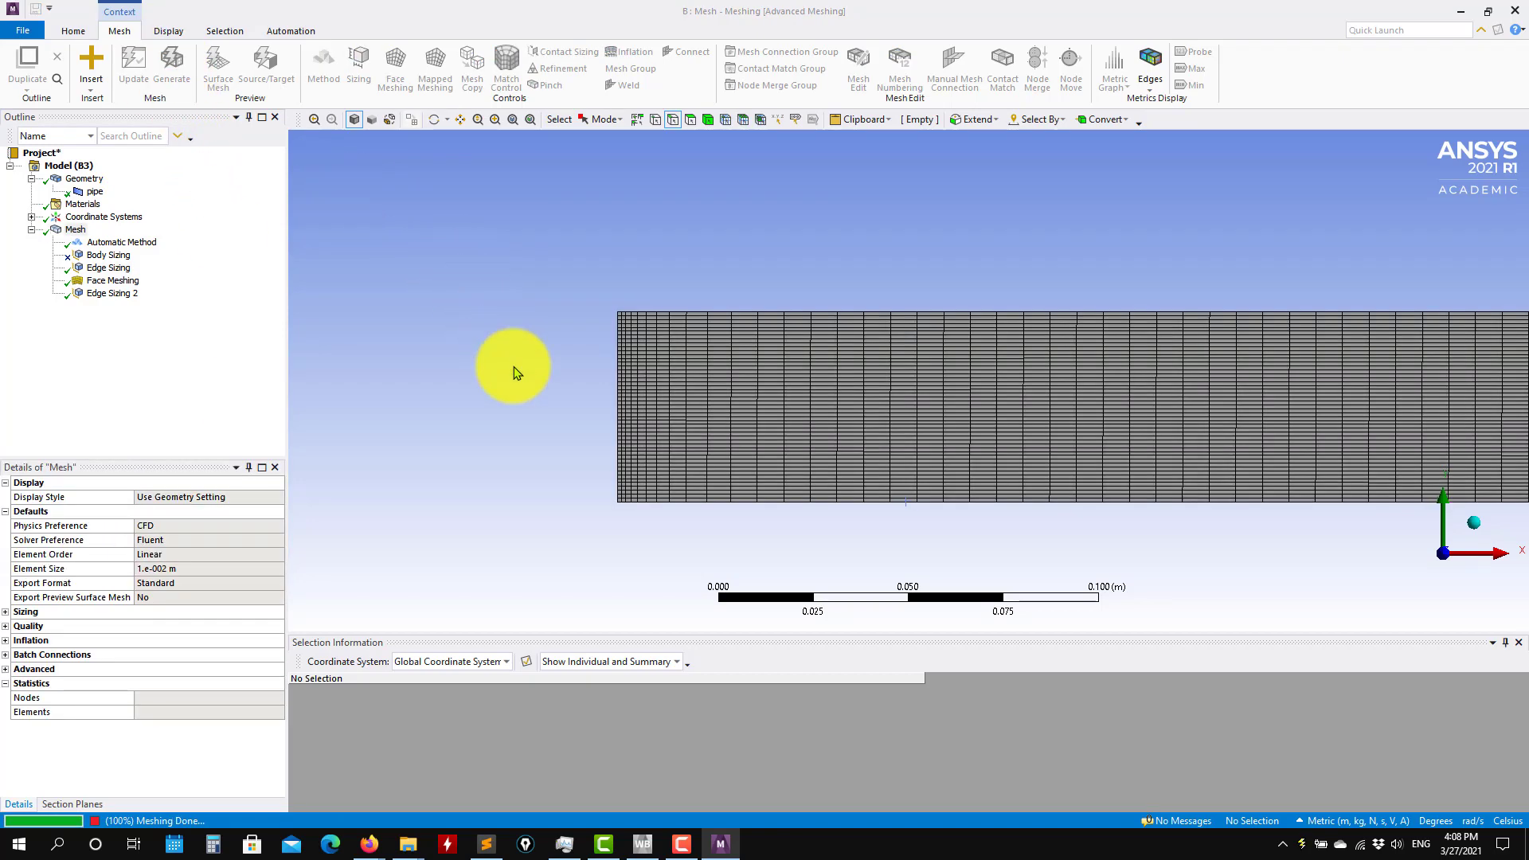
Inspect the spacing and proportions of the refined elements near the pipe's left end.
{"action": "scroll", "coordinate": [614, 488], "scroll_direction": "up", "scroll_amount": 3}
{"action": "scroll", "coordinate": [552, 462], "scroll_direction": "up", "scroll_amount": 2}
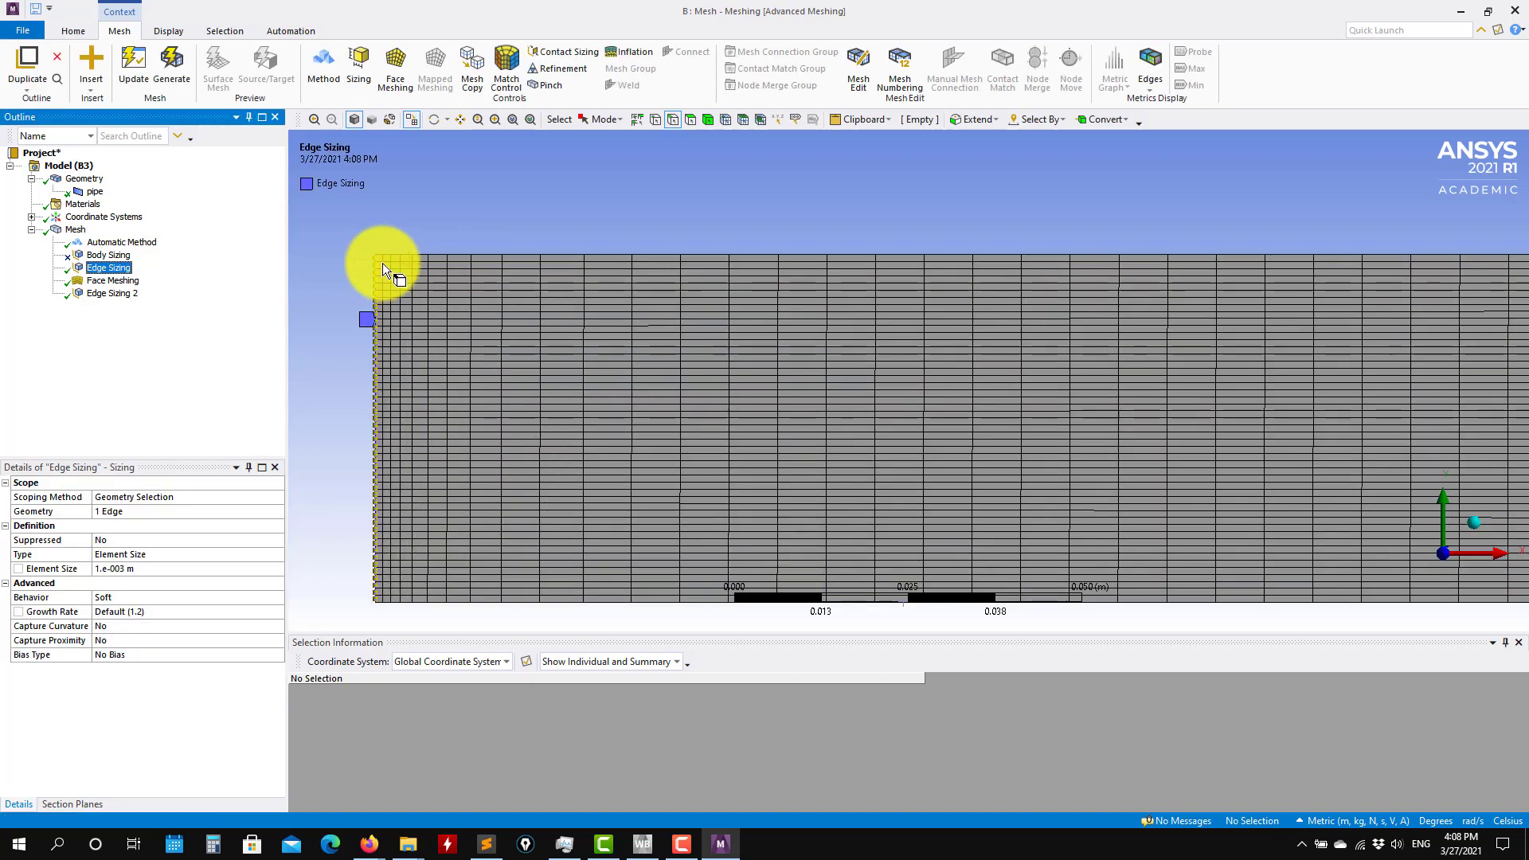
{"action": "scroll", "coordinate": [454, 426], "scroll_direction": "down", "scroll_amount": 4}
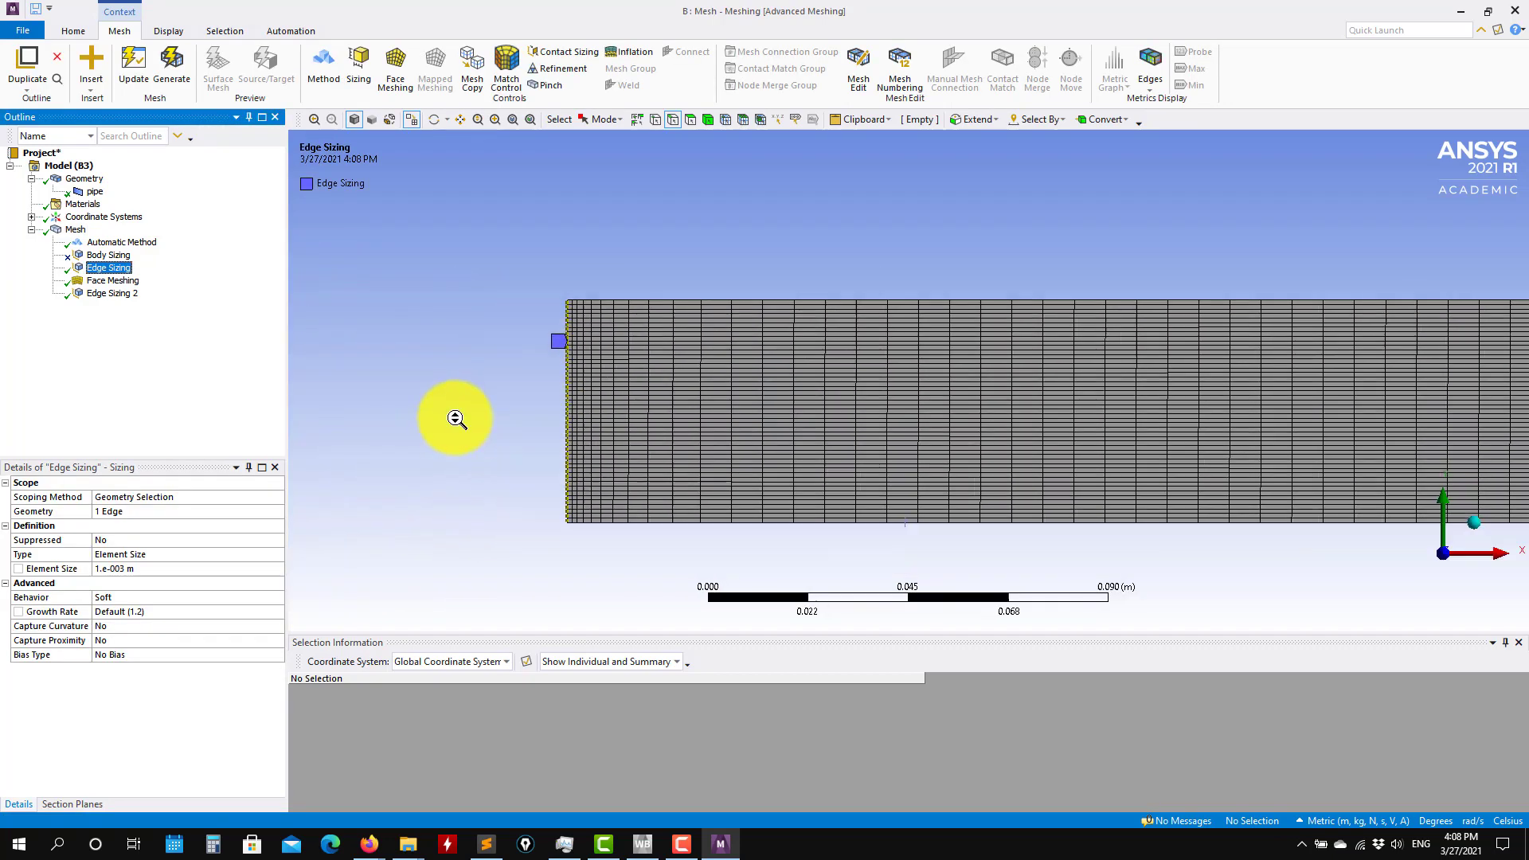
{"action": "scroll", "coordinate": [518, 385], "scroll_direction": "up", "scroll_amount": 3}
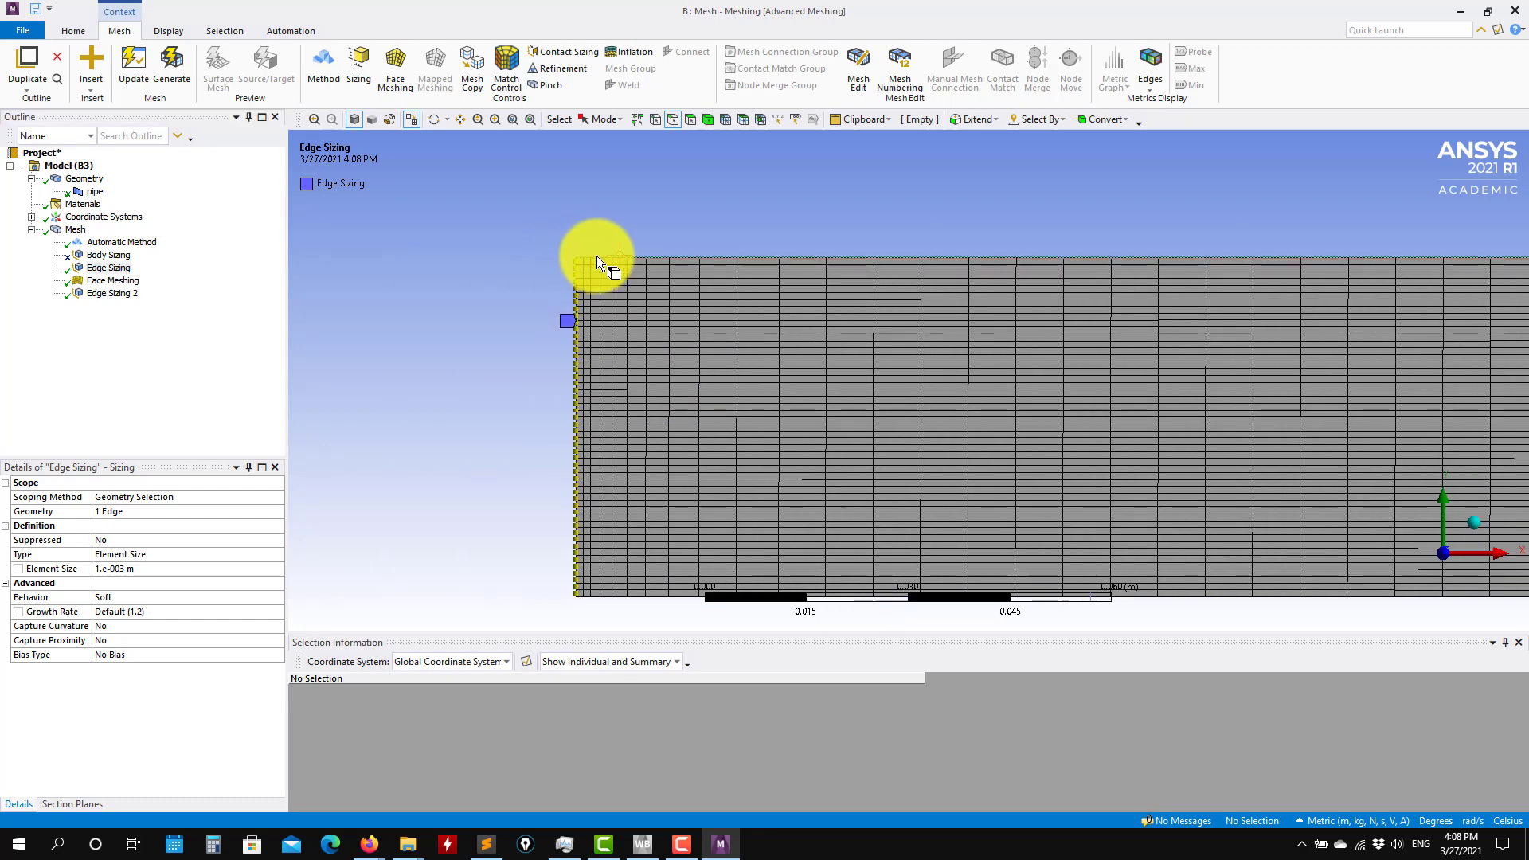
{"action": "scroll", "coordinate": [590, 306], "scroll_direction": "down", "scroll_amount": 3}
{"action": "middle_click_drag", "start_coordinate": [1271, 387], "coordinate": [1126, 412], "text": "ctrl"}
{"action": "scroll", "coordinate": [849, 366], "scroll_direction": "up", "scroll_amount": 3}
{"action": "scroll", "coordinate": [728, 347], "scroll_direction": "up", "scroll_amount": 1}
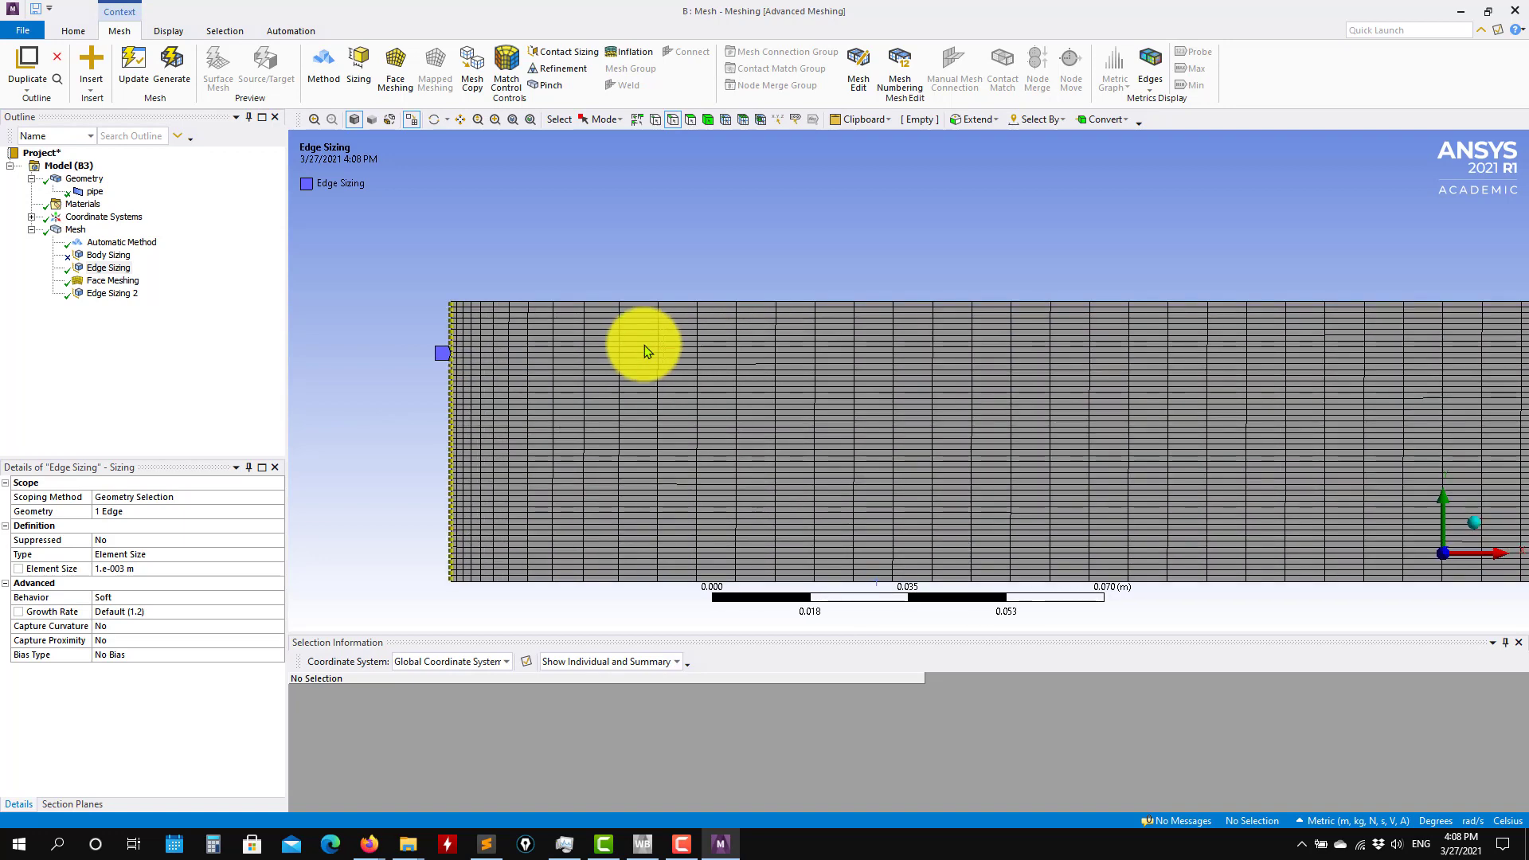
{"action": "middle_click_drag", "start_coordinate": [643, 346], "coordinate": [784, 308], "text": "ctrl"}
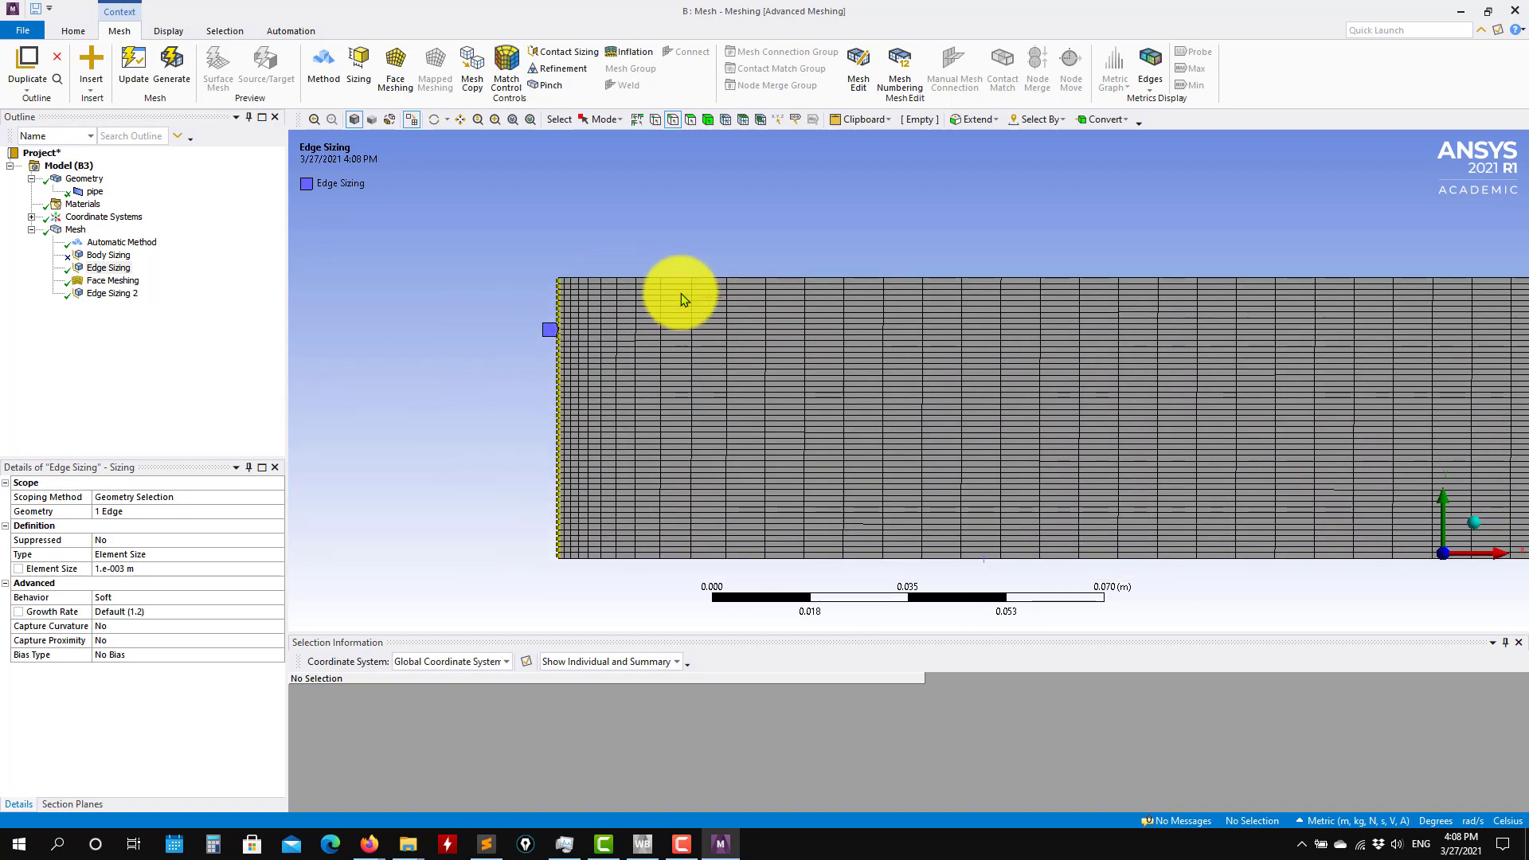
{"action": "scroll", "coordinate": [658, 324], "scroll_direction": "up", "scroll_amount": 2}
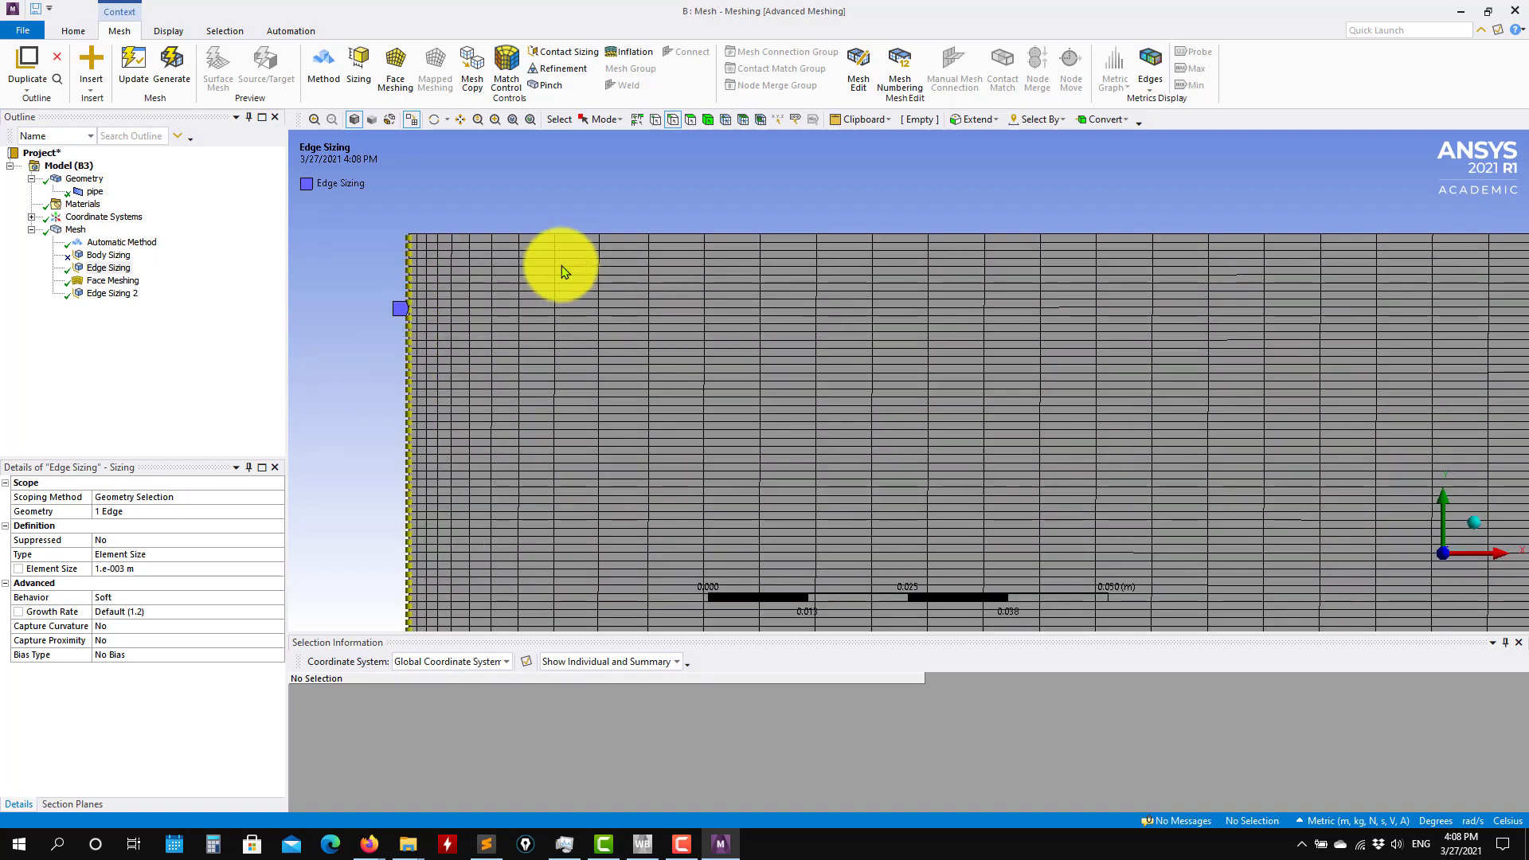
Set the behavior of the two long edges' sizing to Hard and regenerate the mesh.
{"action": "left_click", "coordinate": [112, 294]}
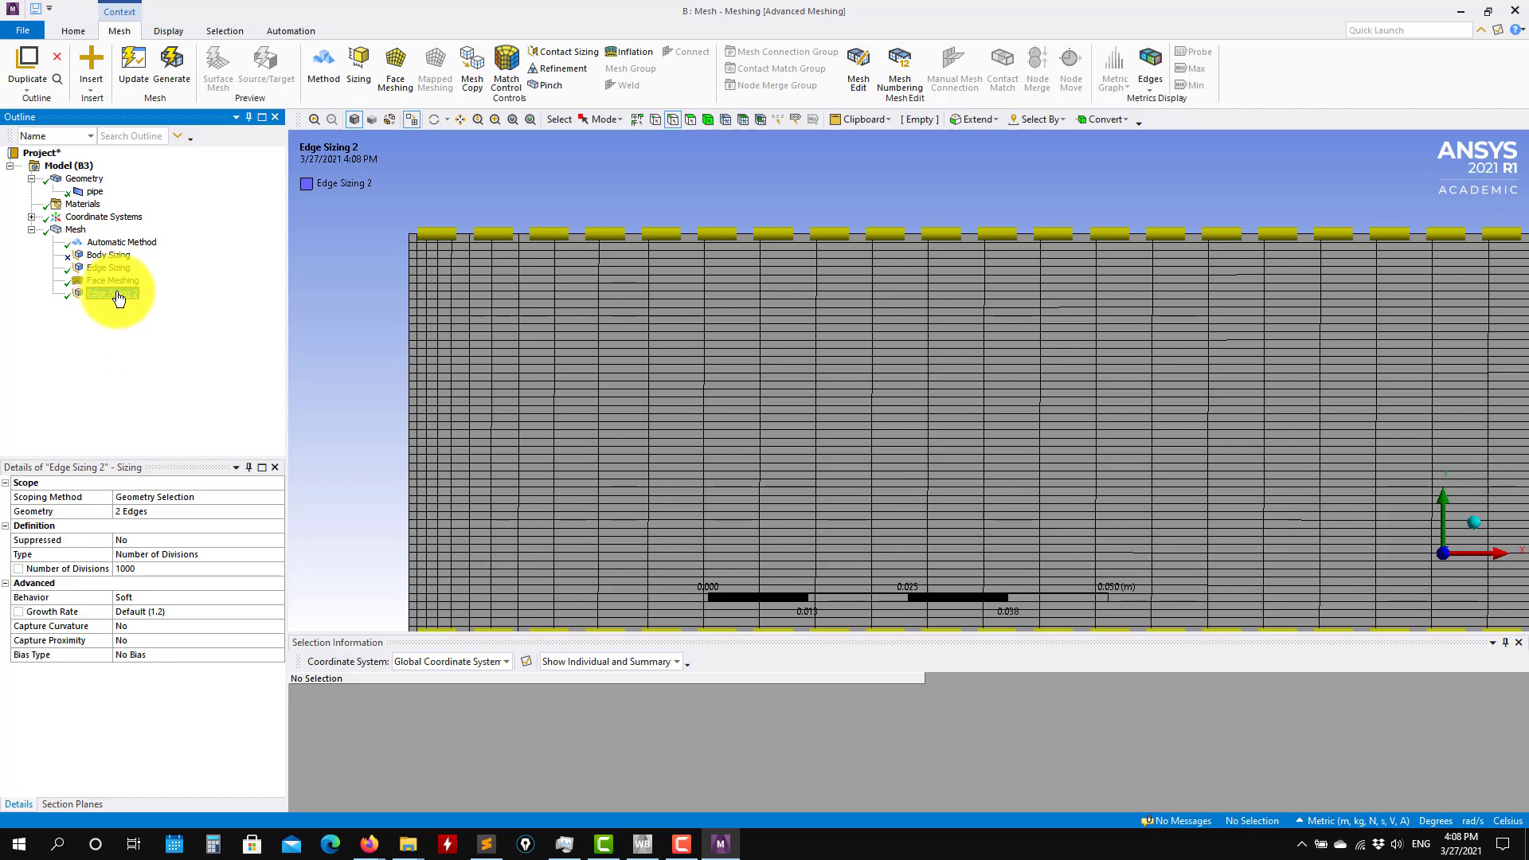
{"action": "left_click", "coordinate": [189, 599]}
{"action": "left_click", "coordinate": [278, 602]}
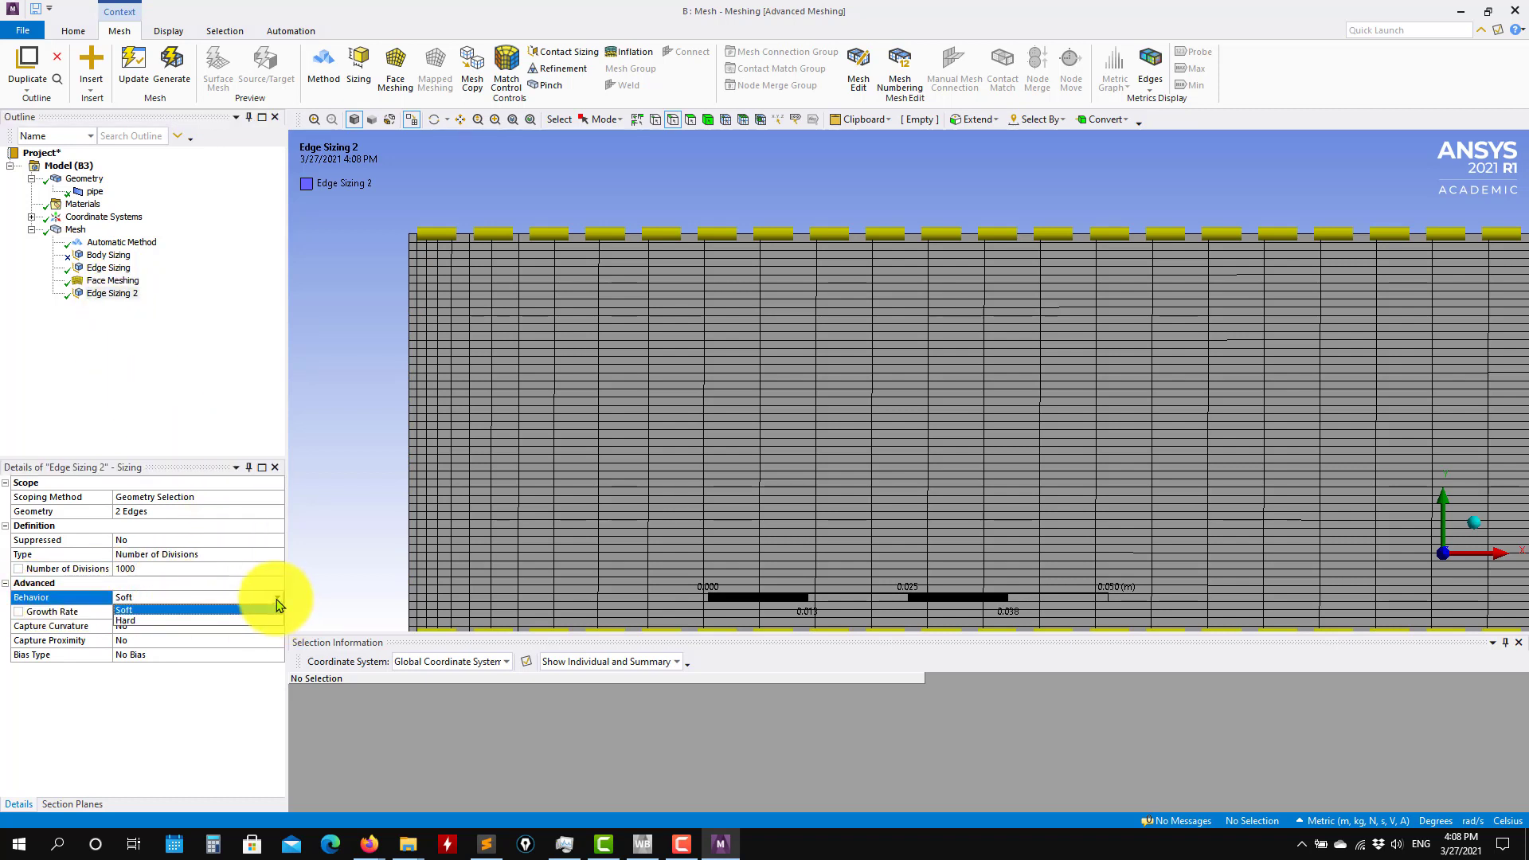
{"action": "left_click", "coordinate": [133, 624]}
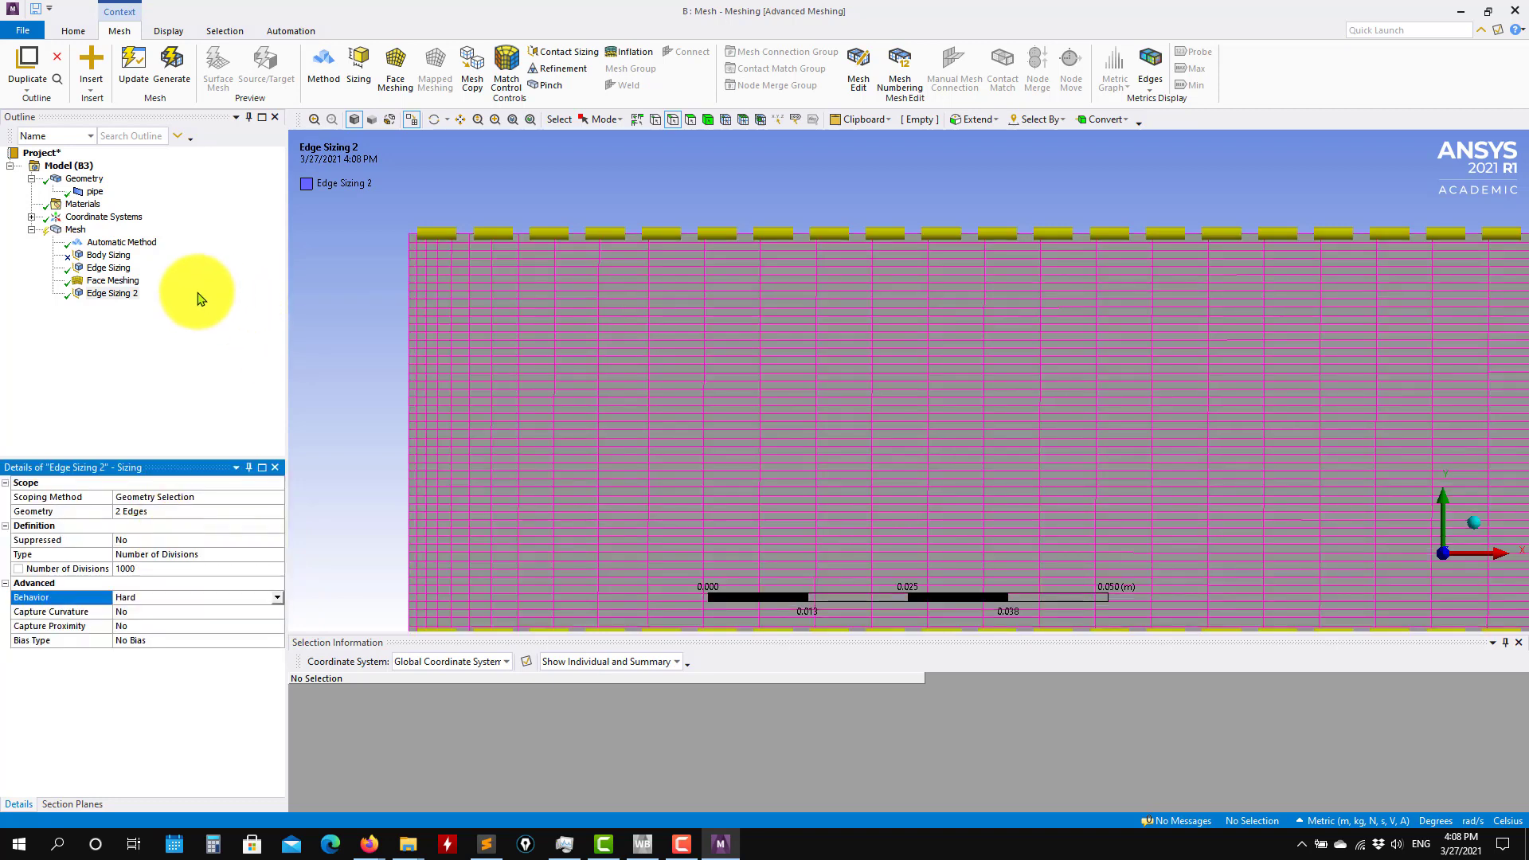
{"action": "left_click", "coordinate": [172, 68]}
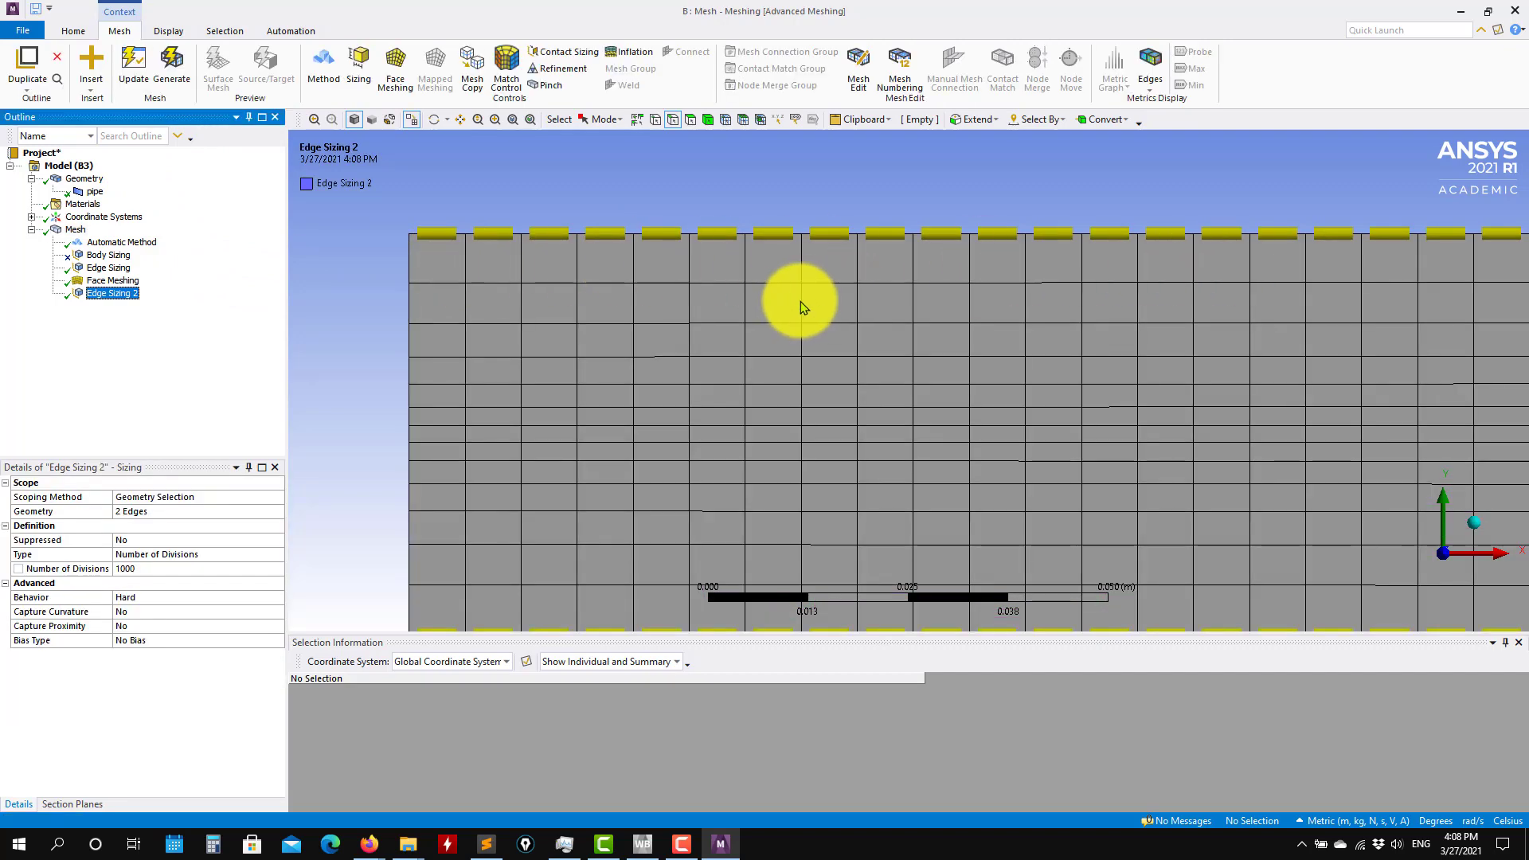
{"action": "scroll", "coordinate": [802, 307], "scroll_direction": "down", "scroll_amount": 4}
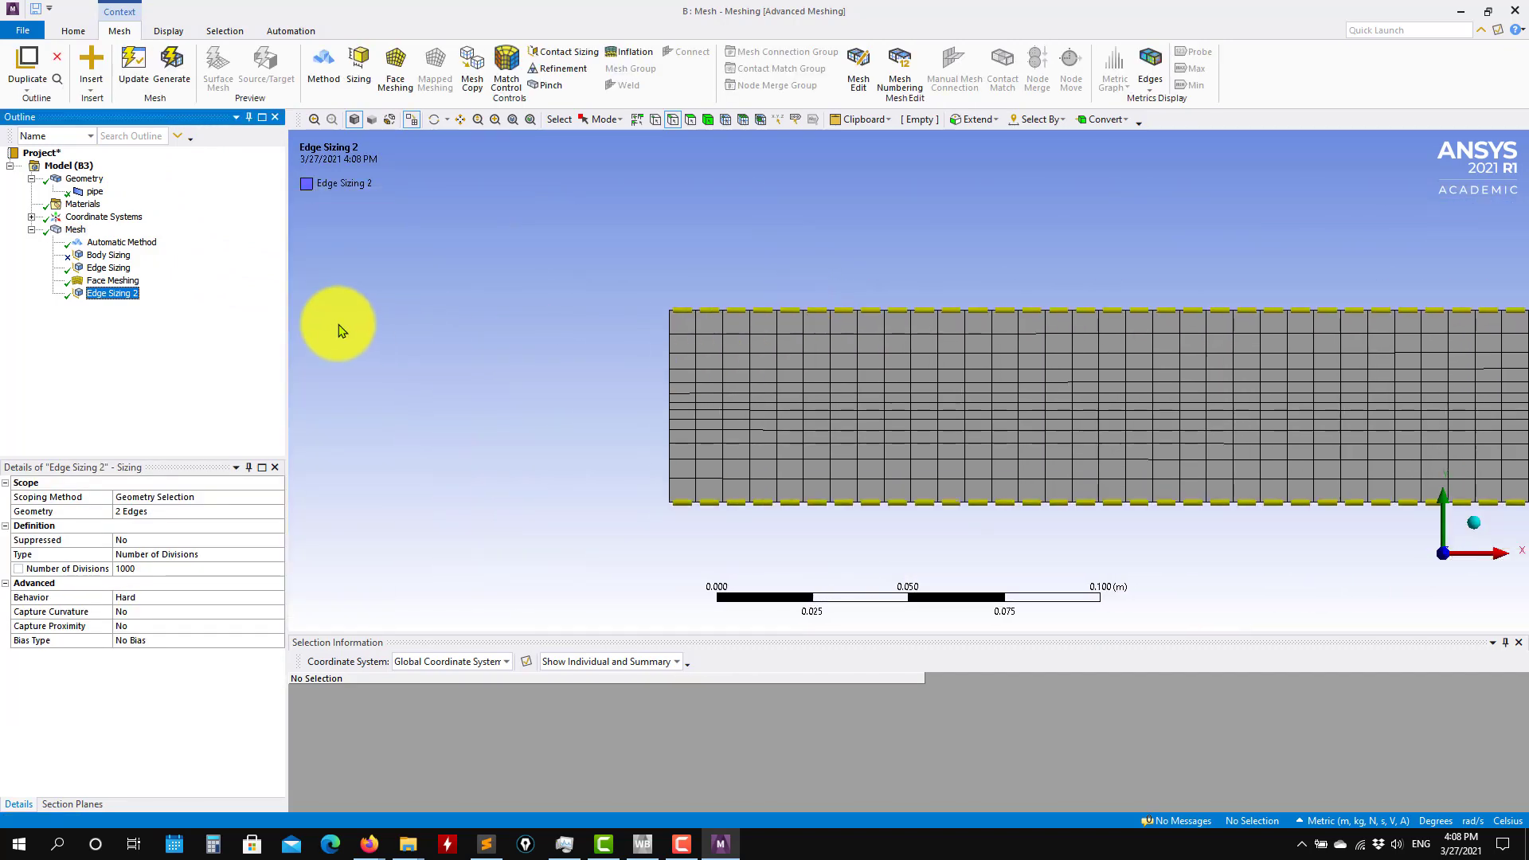
Set the behavior of the left vertical edge's sizing to Hard and regenerate the mesh.
{"action": "left_click", "coordinate": [113, 269]}
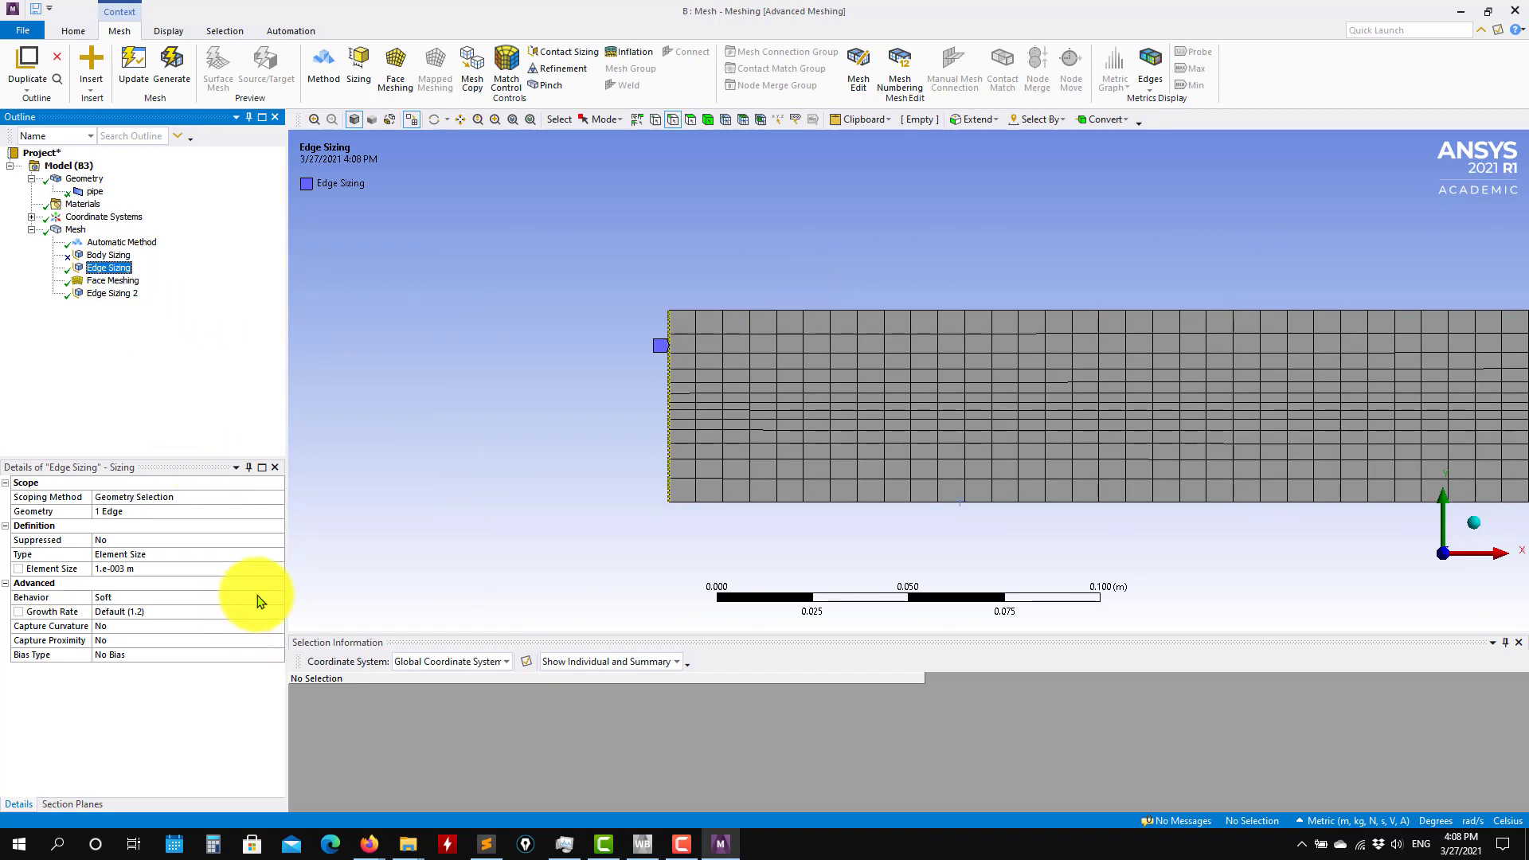
{"action": "left_click", "coordinate": [281, 597]}
{"action": "left_click", "coordinate": [281, 598]}
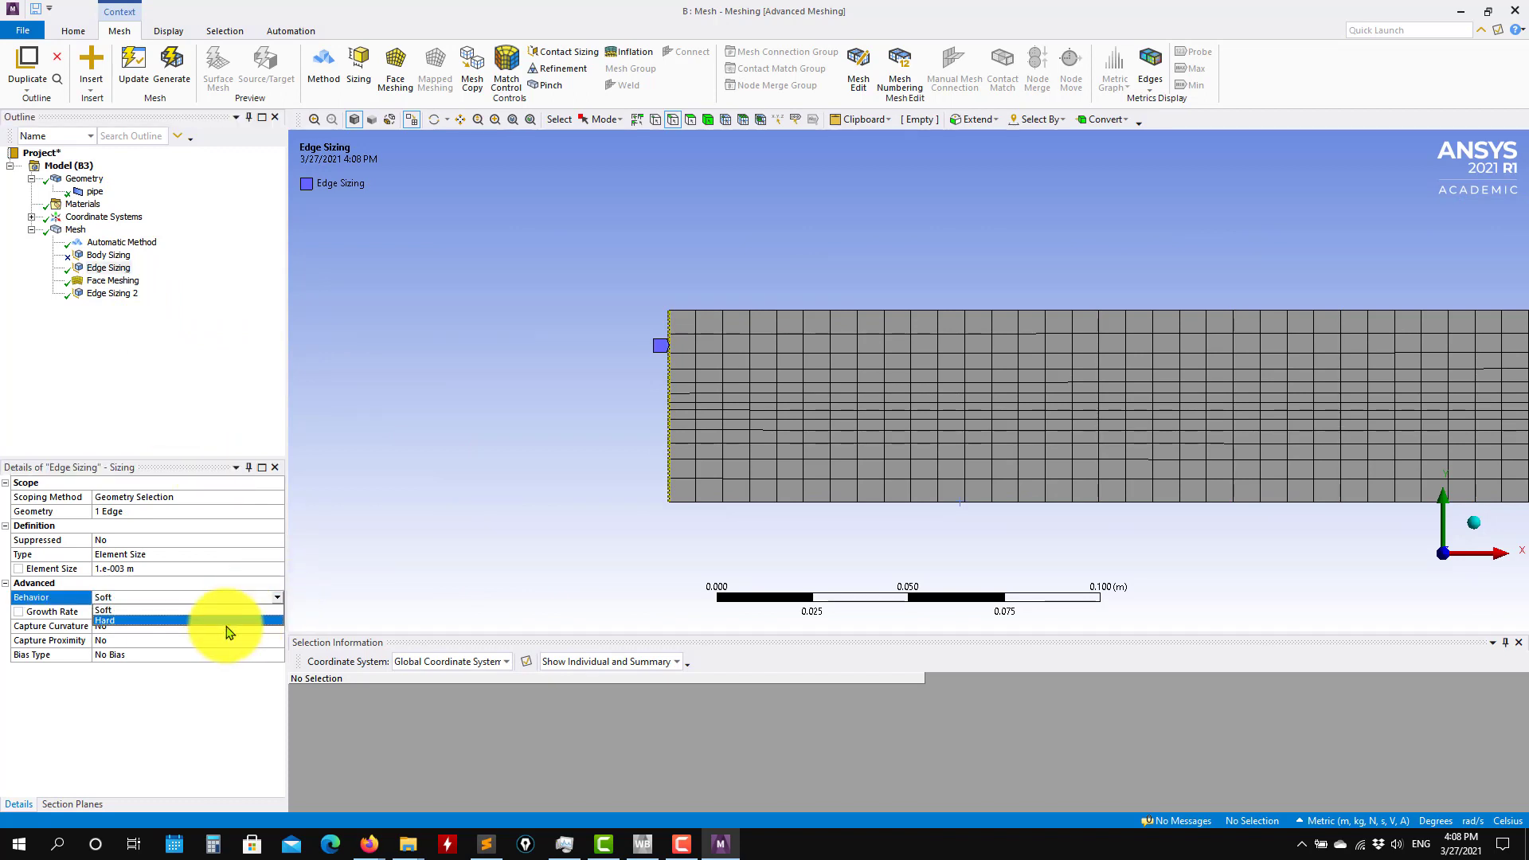
{"action": "left_click", "coordinate": [223, 626]}
{"action": "left_click", "coordinate": [172, 67]}
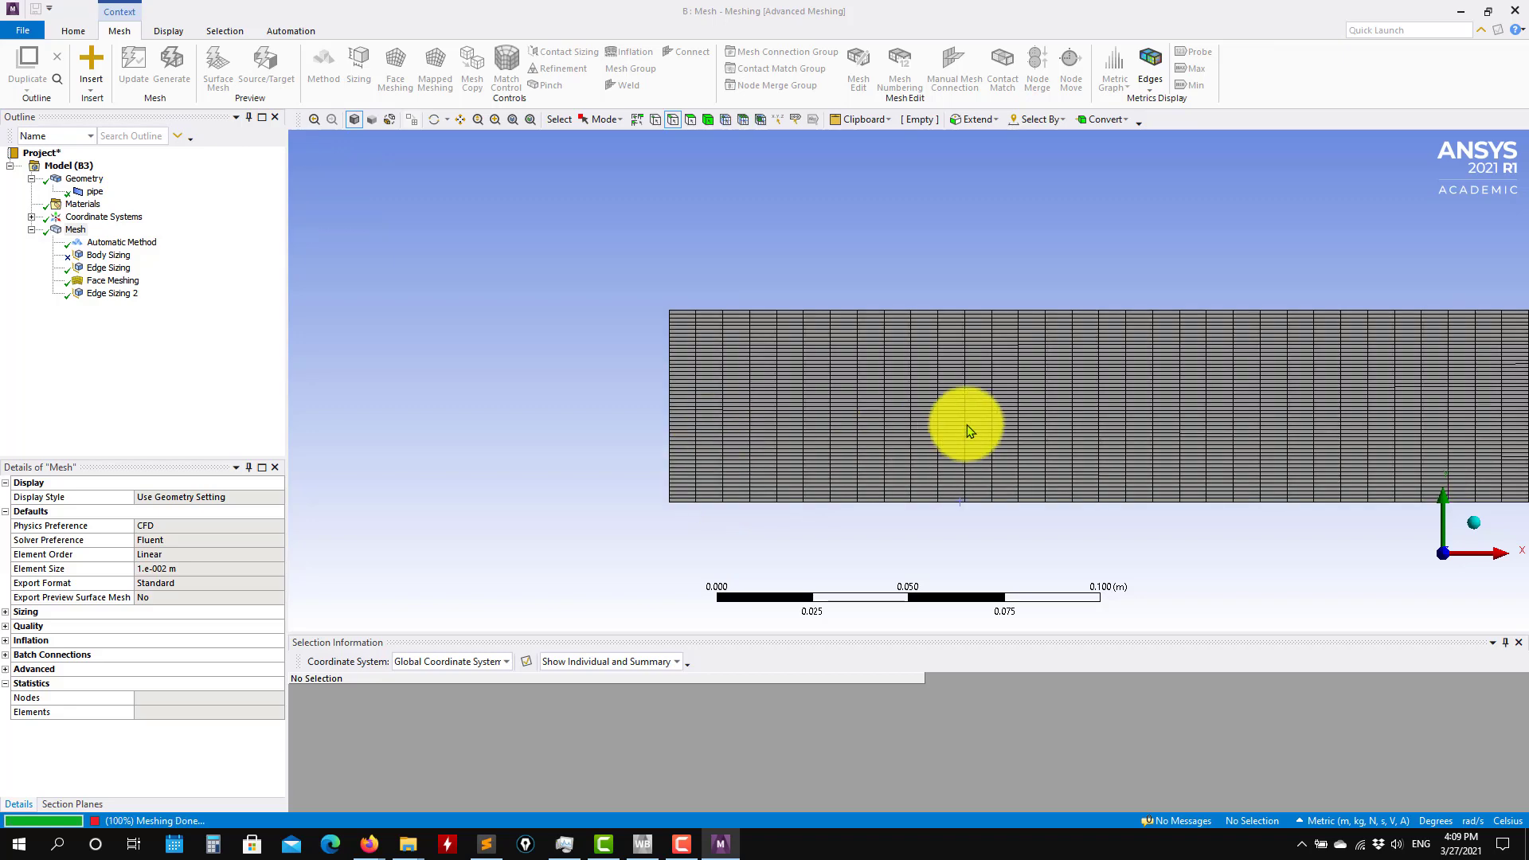
{"action": "scroll", "coordinate": [966, 429], "scroll_direction": "up", "scroll_amount": 3}
{"action": "scroll", "coordinate": [966, 428], "scroll_direction": "up", "scroll_amount": 2}
{"action": "scroll", "coordinate": [867, 382], "scroll_direction": "down", "scroll_amount": 3}
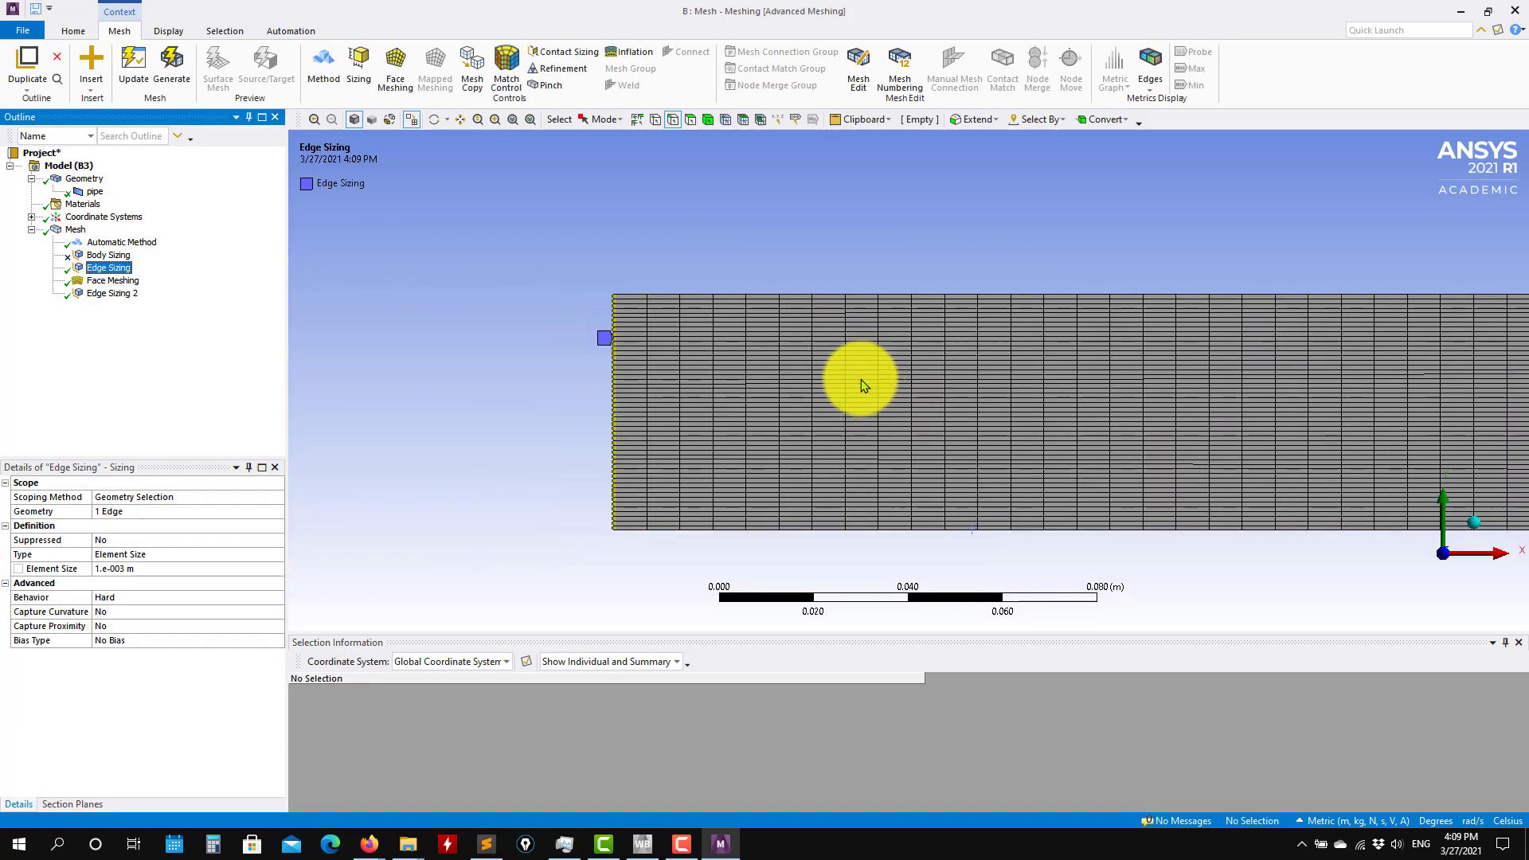
{"action": "scroll", "coordinate": [601, 399], "scroll_direction": "up", "scroll_amount": 3}
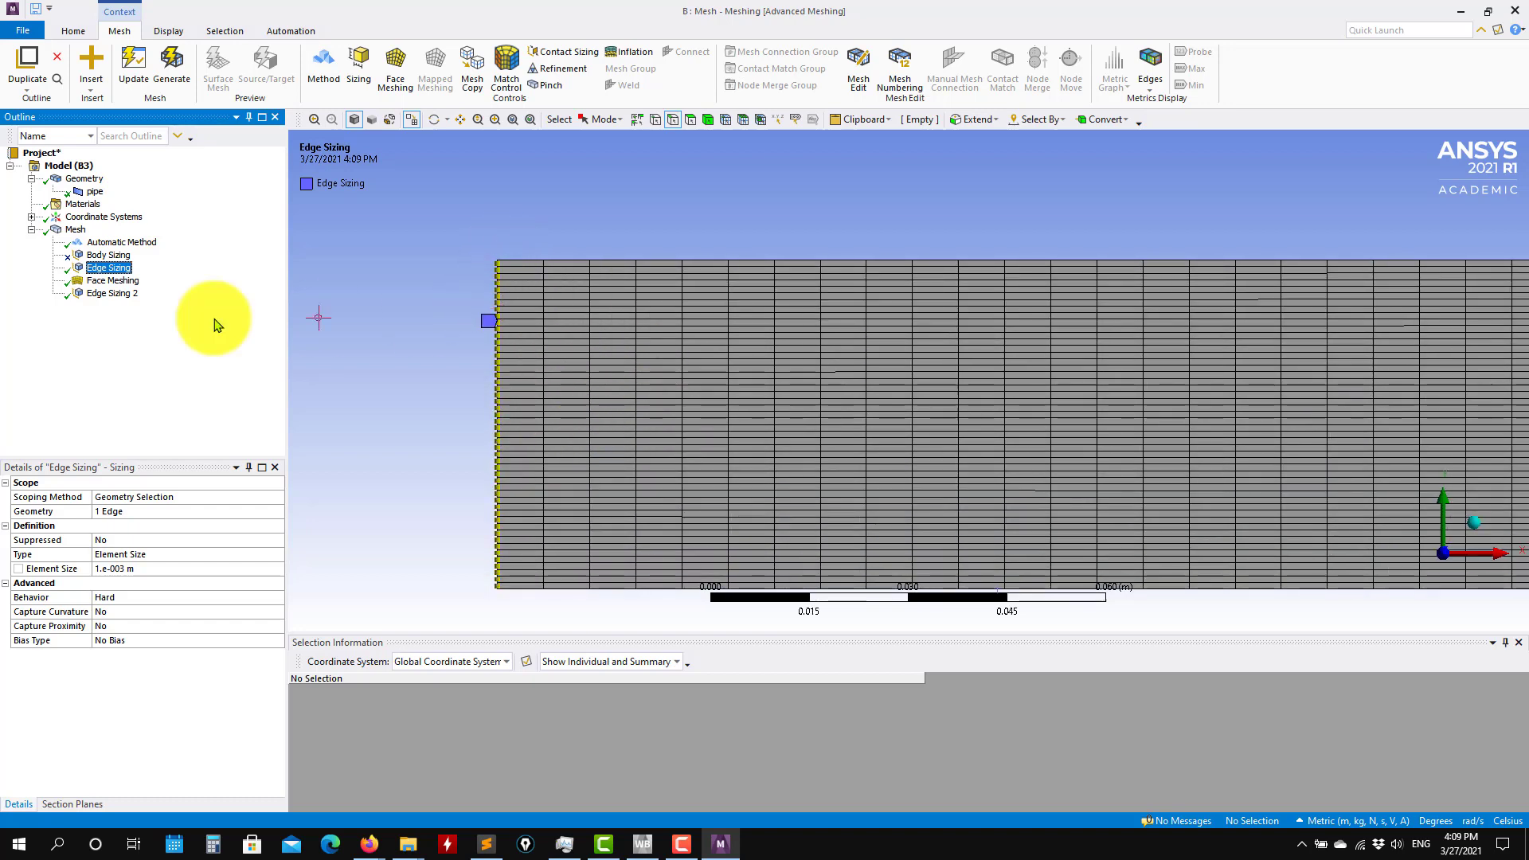
Give the left vertical edge's sizing a one-sided small-to-large bias with a bias factor of 4.
{"action": "left_click", "coordinate": [113, 294]}
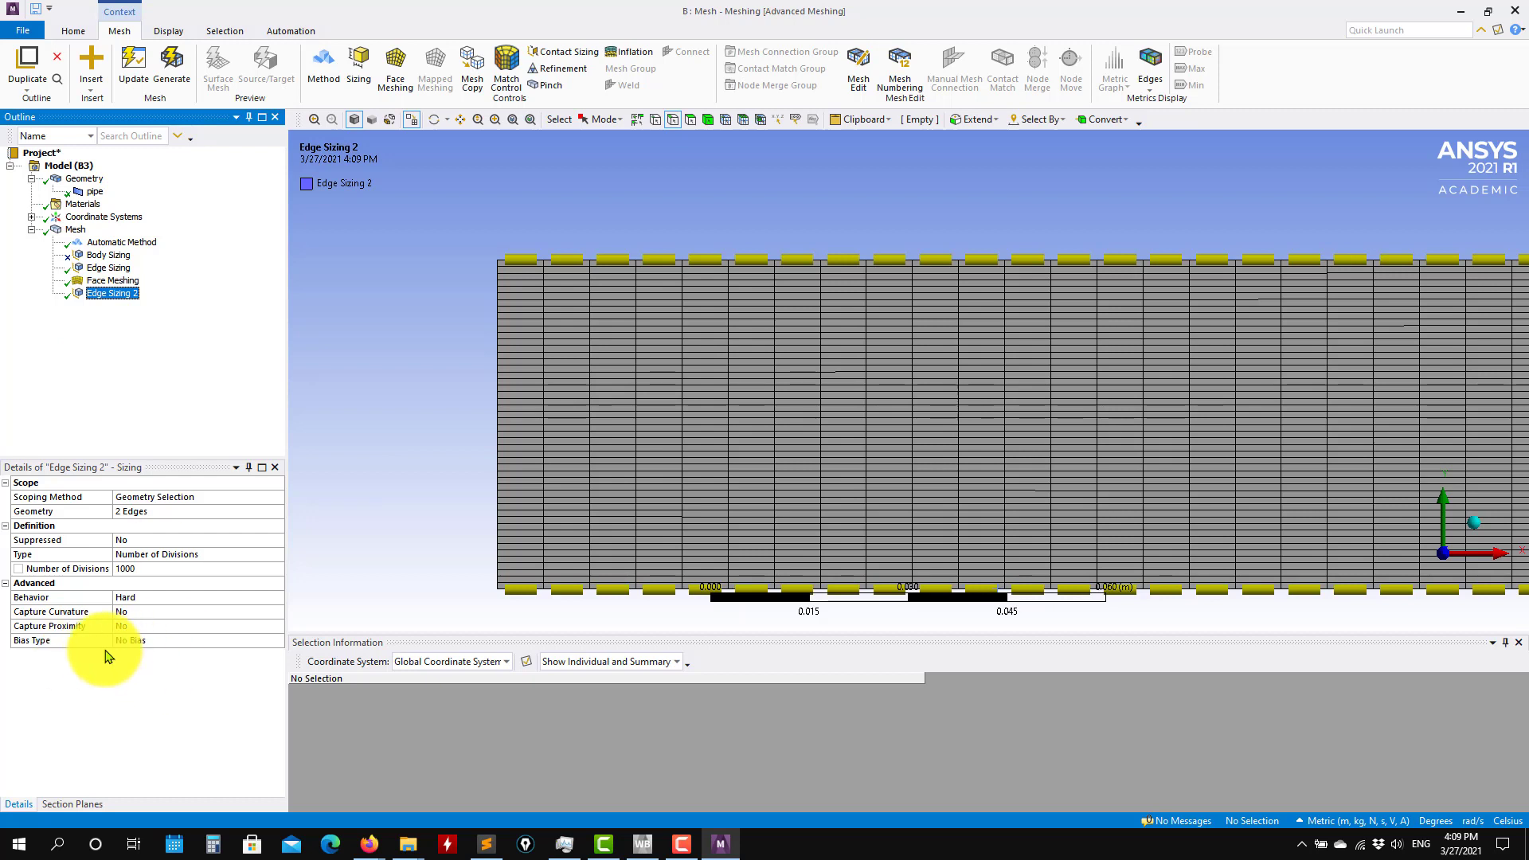
{"action": "left_click", "coordinate": [112, 271]}
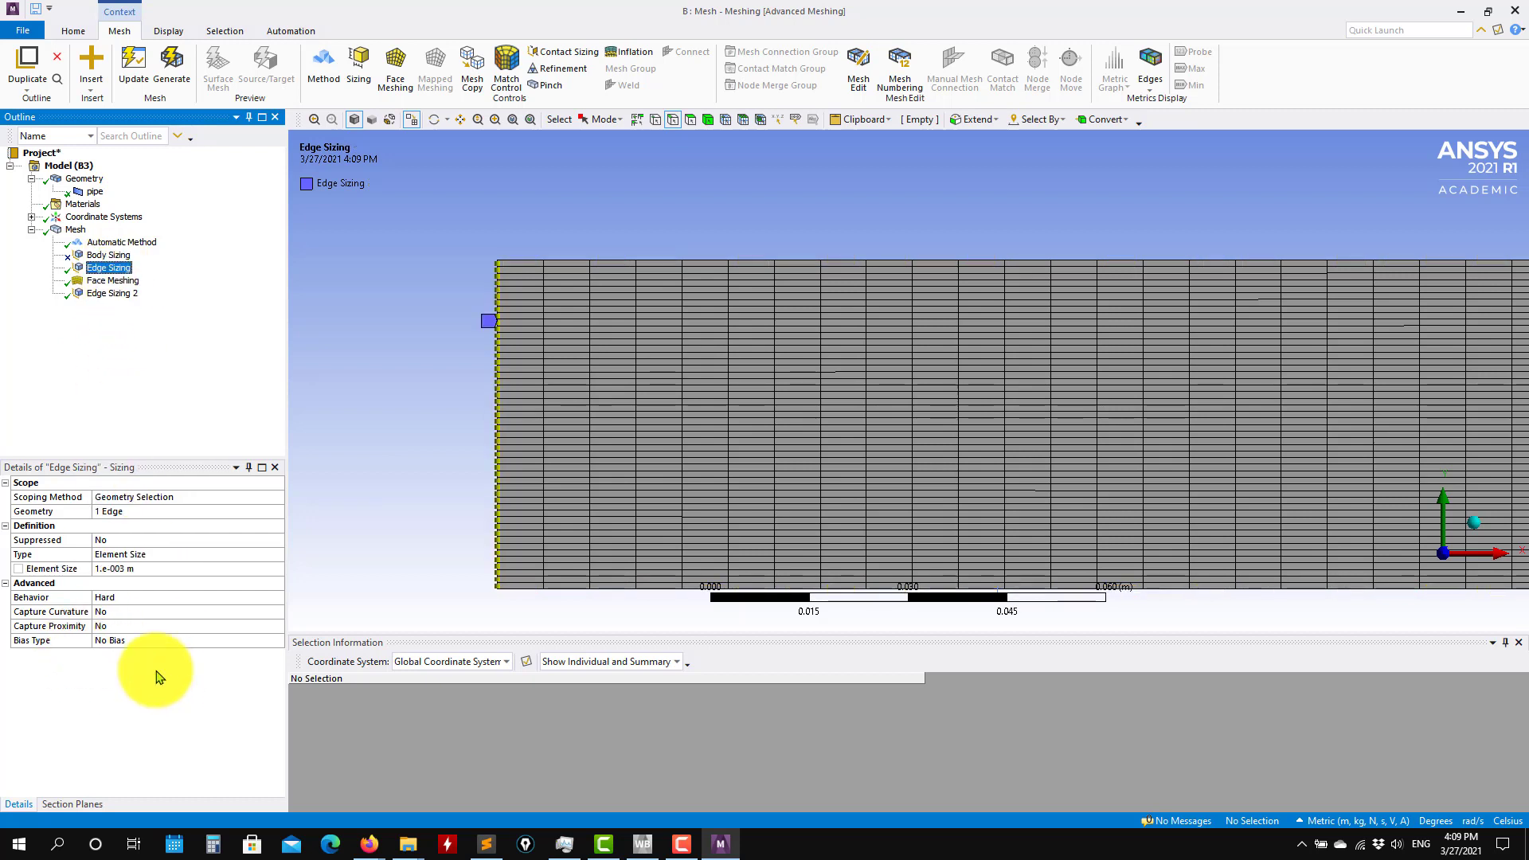
{"action": "left_click", "coordinate": [279, 645]}
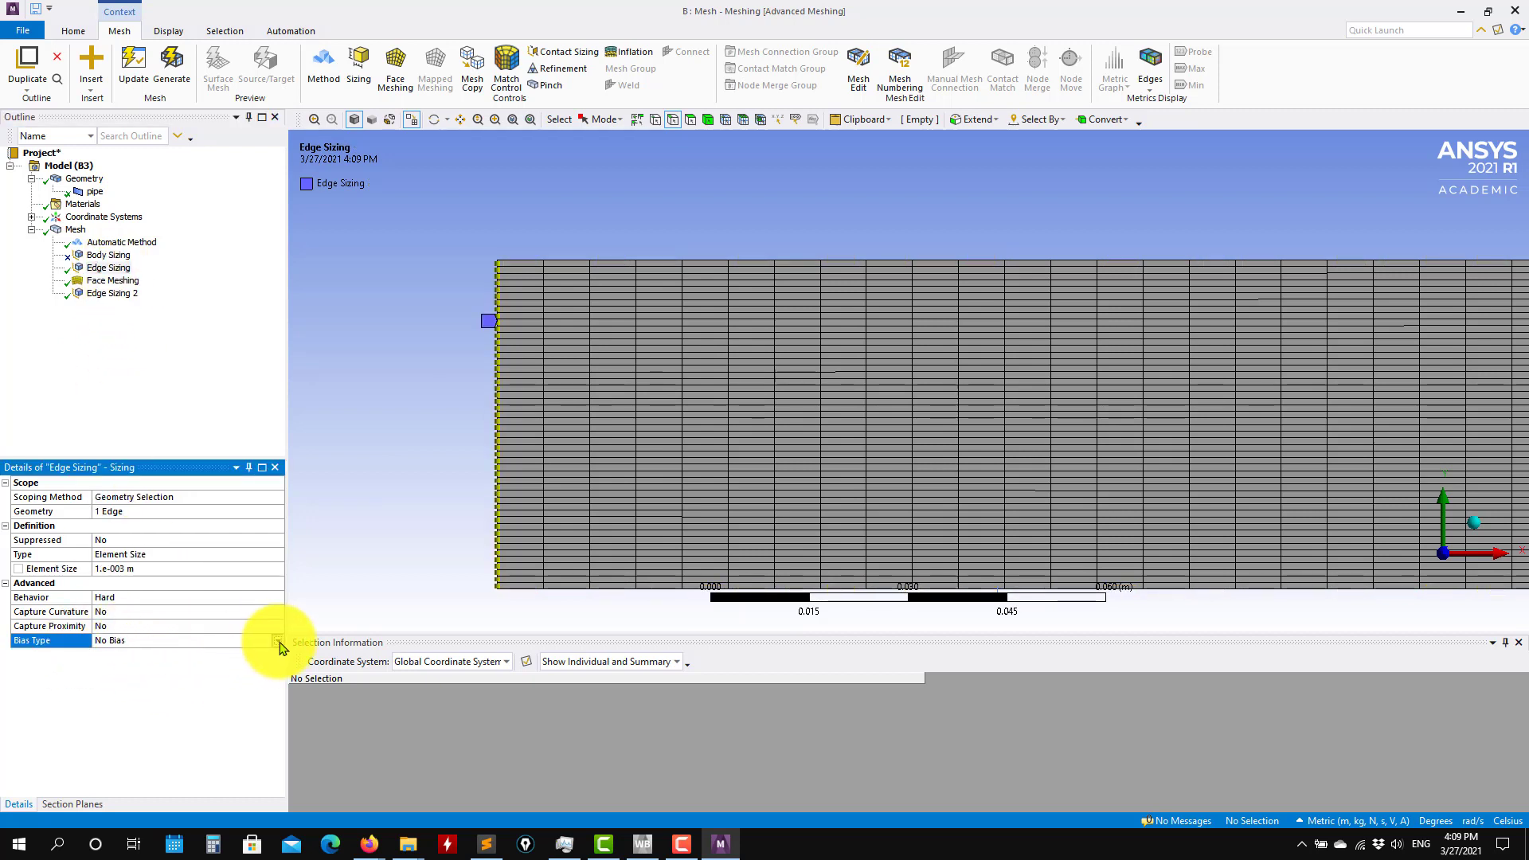
{"action": "left_click", "coordinate": [278, 641]}
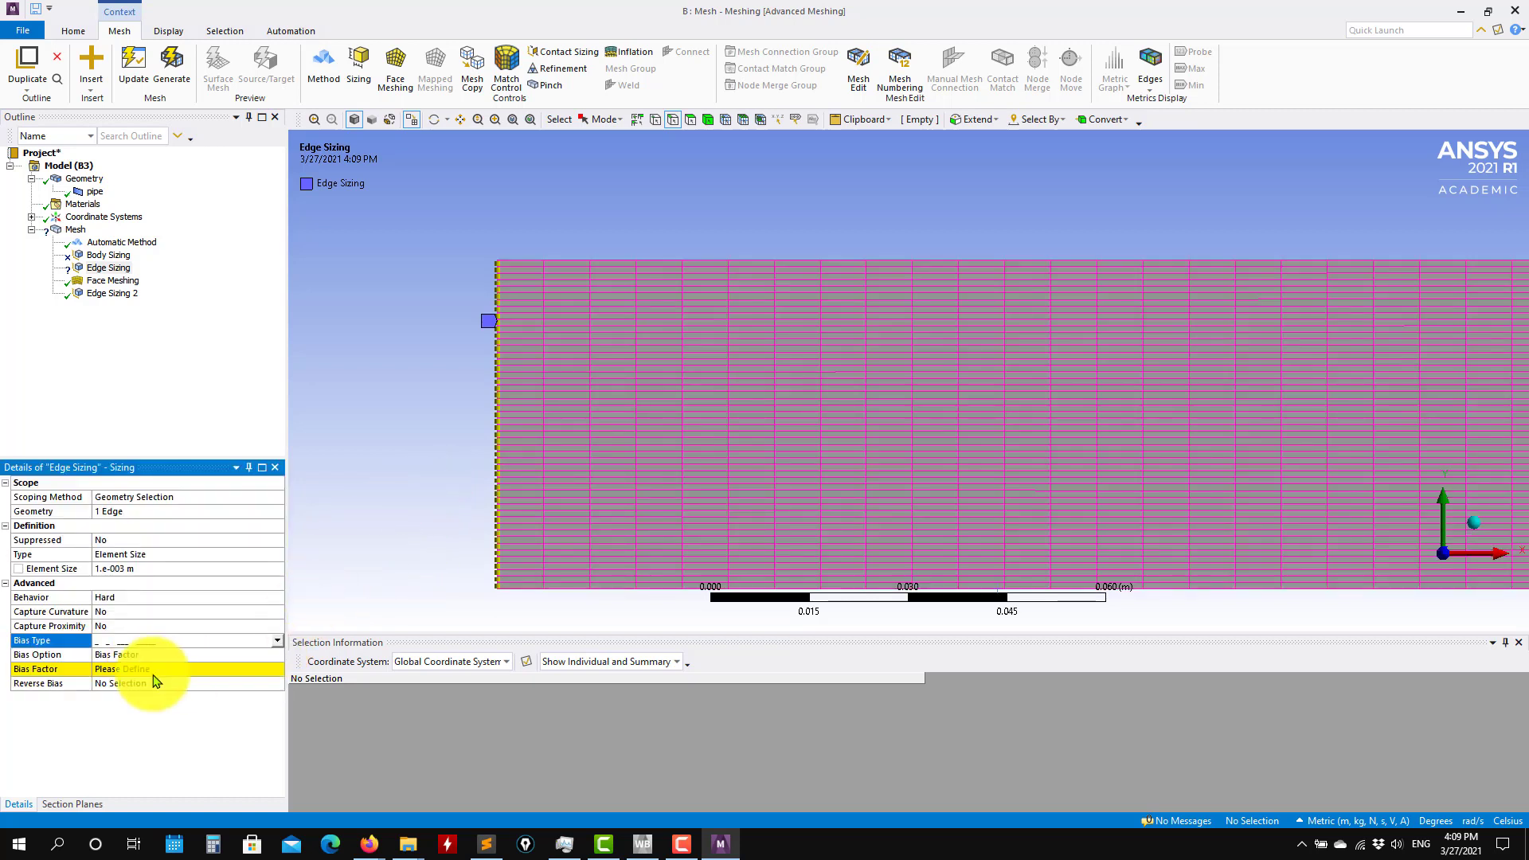
{"action": "left_click", "coordinate": [116, 672]}
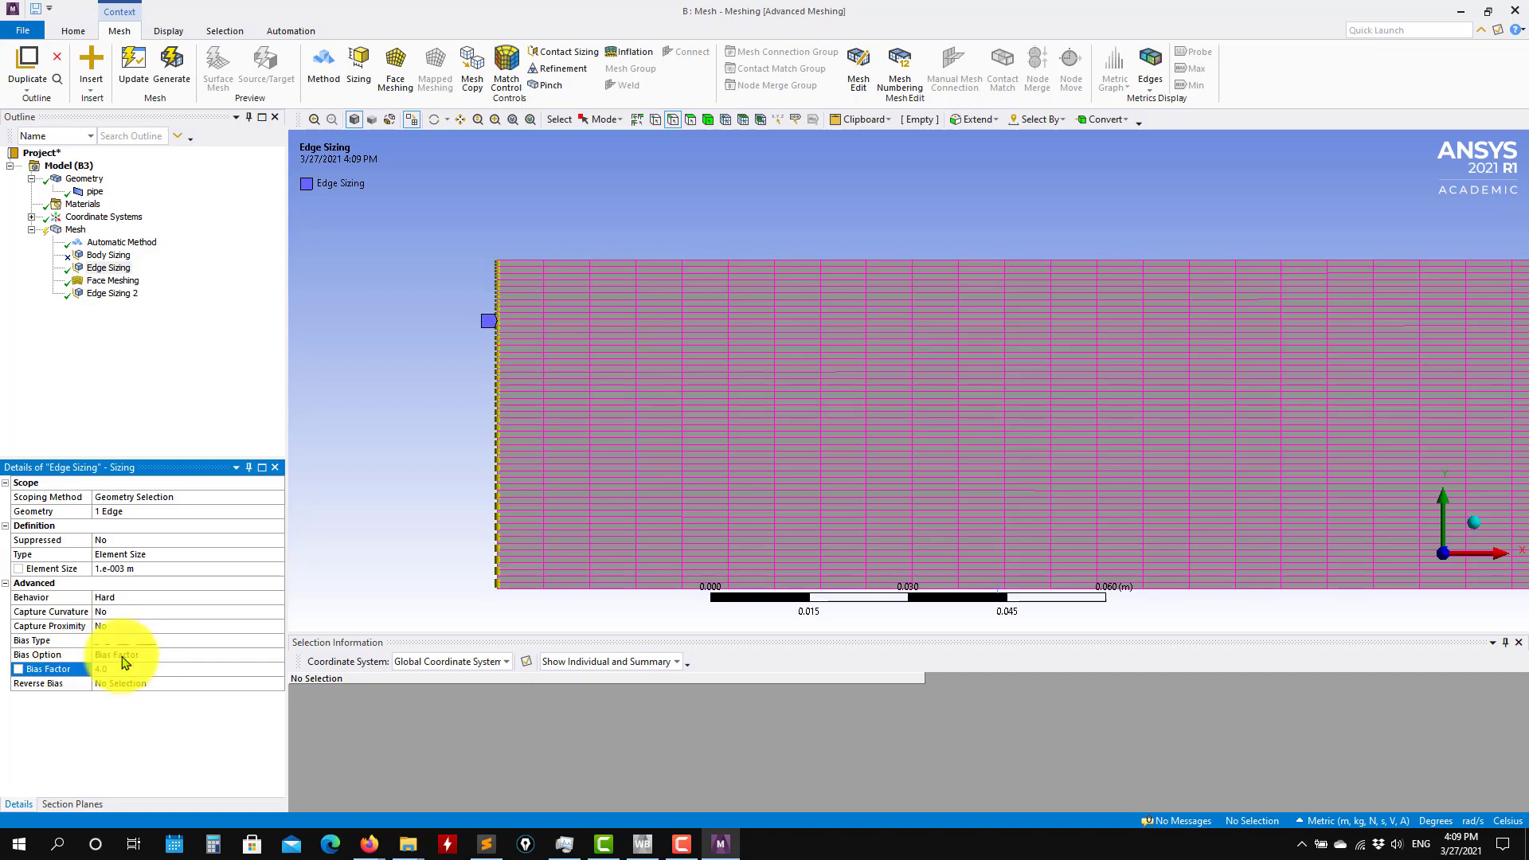
Inspect how the biased divisions are distributed along the pipe's left vertical edge.
{"action": "scroll", "coordinate": [386, 454], "scroll_direction": "up", "scroll_amount": 1}
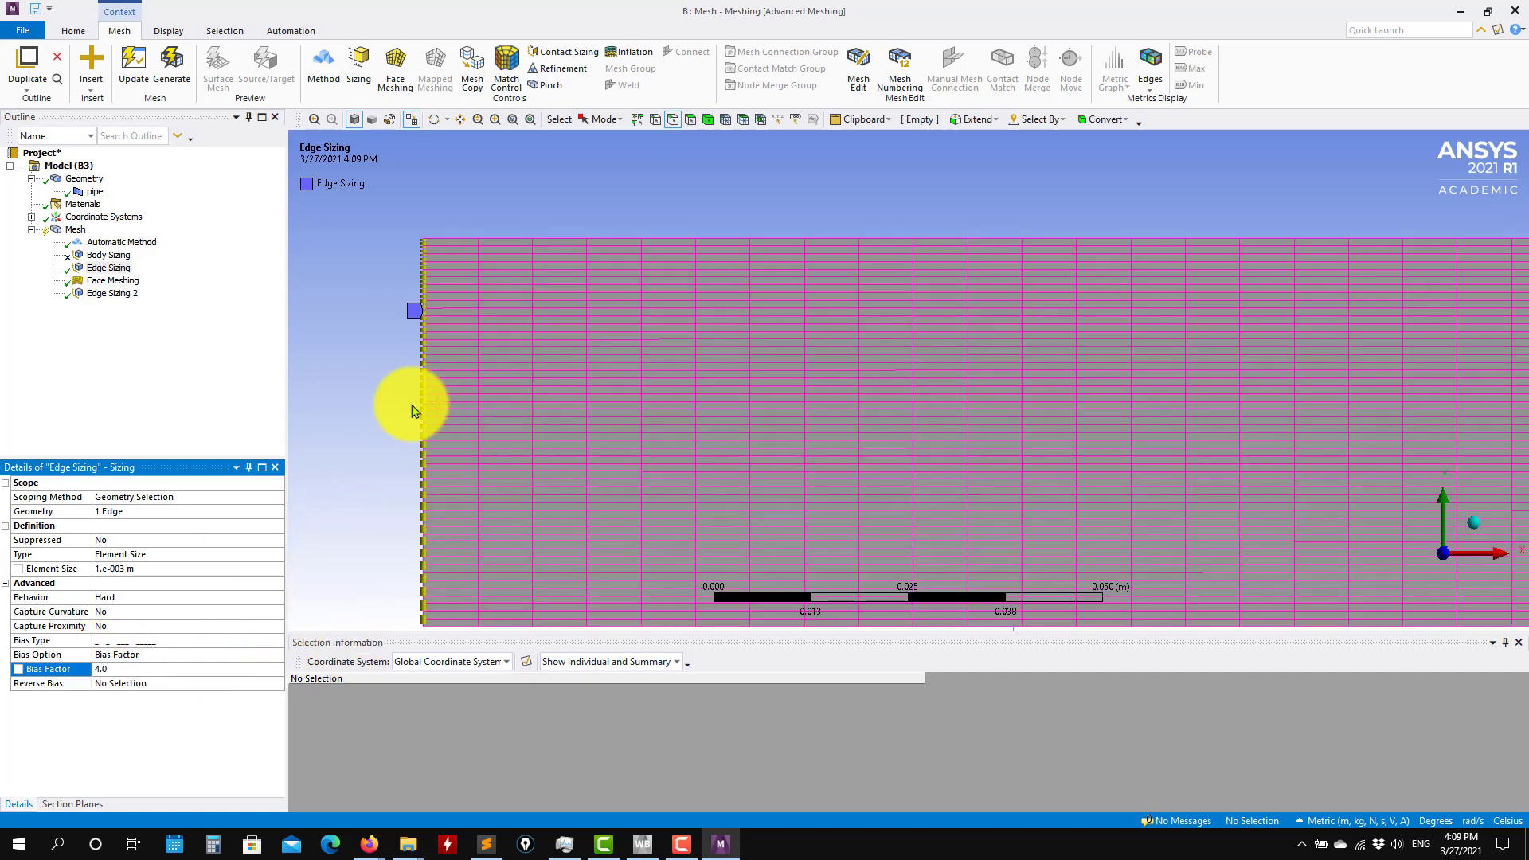
{"action": "middle_click_drag", "start_coordinate": [432, 418], "coordinate": [669, 471], "text": "ctrl"}
{"action": "scroll", "coordinate": [565, 434], "scroll_direction": "up", "scroll_amount": 2}
{"action": "scroll", "coordinate": [635, 435], "scroll_direction": "up", "scroll_amount": 2}
{"action": "middle_click_drag", "start_coordinate": [581, 427], "coordinate": [666, 505], "text": "ctrl"}
{"action": "scroll", "coordinate": [590, 424], "scroll_direction": "up", "scroll_amount": 2}
{"action": "middle_click_drag", "start_coordinate": [541, 407], "coordinate": [635, 287], "text": "ctrl"}
{"action": "middle_click_drag", "start_coordinate": [597, 361], "coordinate": [506, 574], "text": "ctrl"}
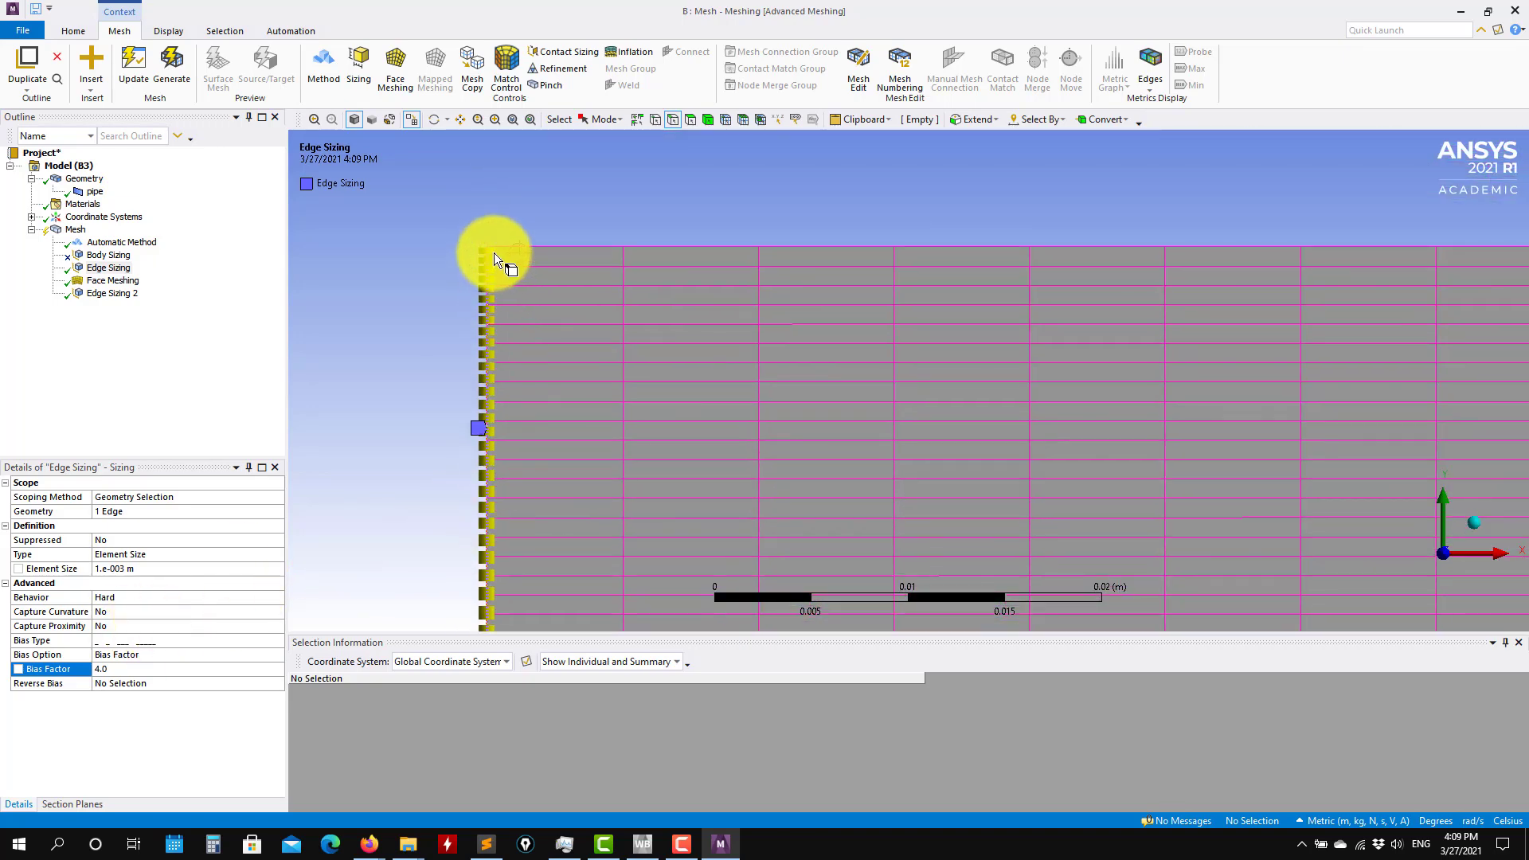
{"action": "middle_click_drag", "start_coordinate": [585, 358], "coordinate": [641, 205], "text": "ctrl"}
Try a symmetric bias, fine at both ends and coarse in the middle, on the left vertical edge and inspect its divisions.
{"action": "left_click", "coordinate": [276, 641]}
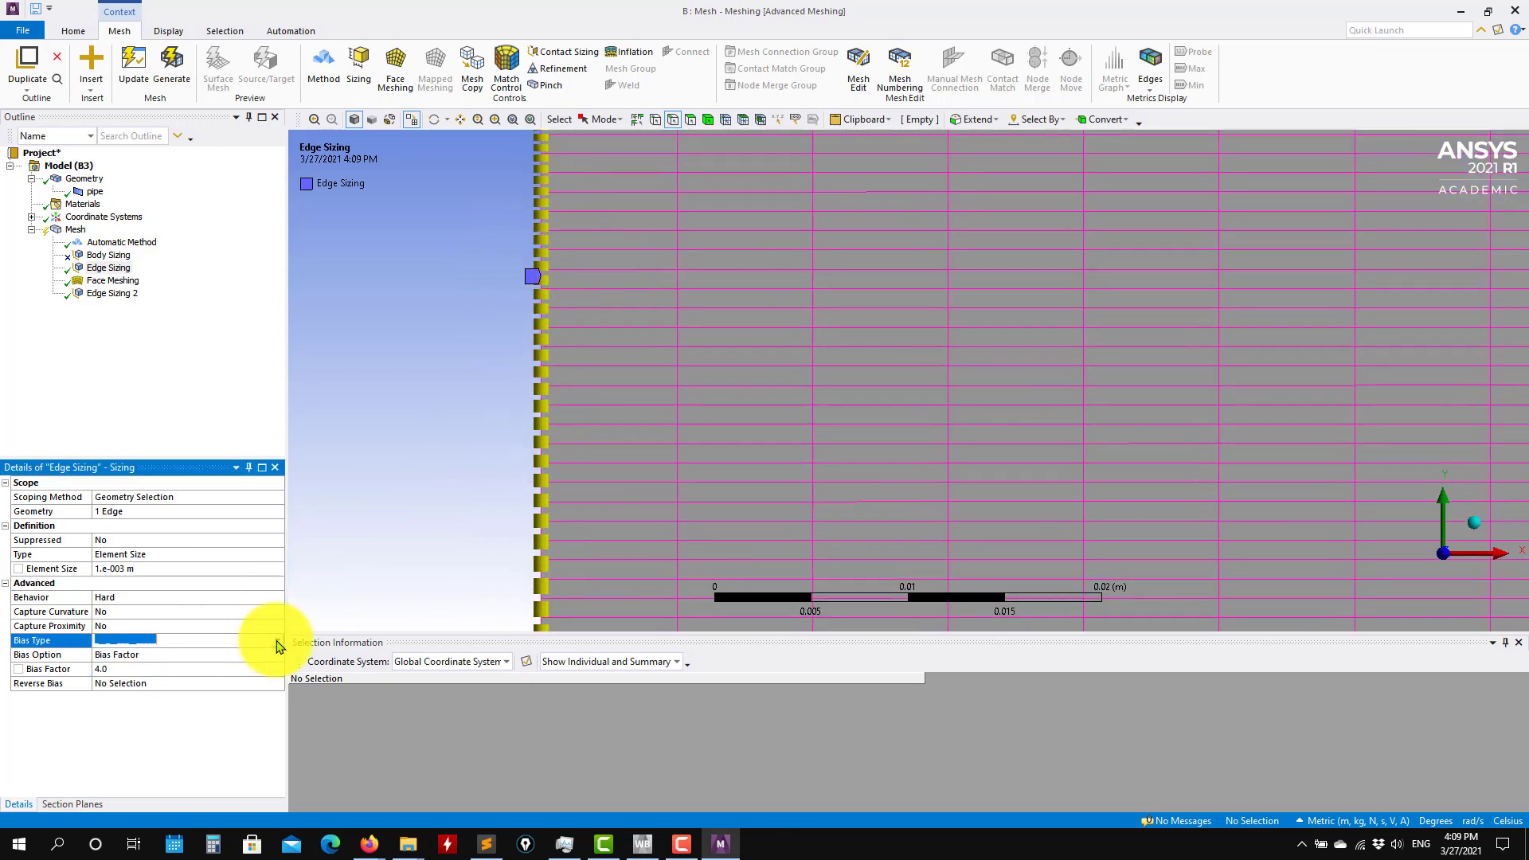
{"action": "left_click", "coordinate": [277, 642]}
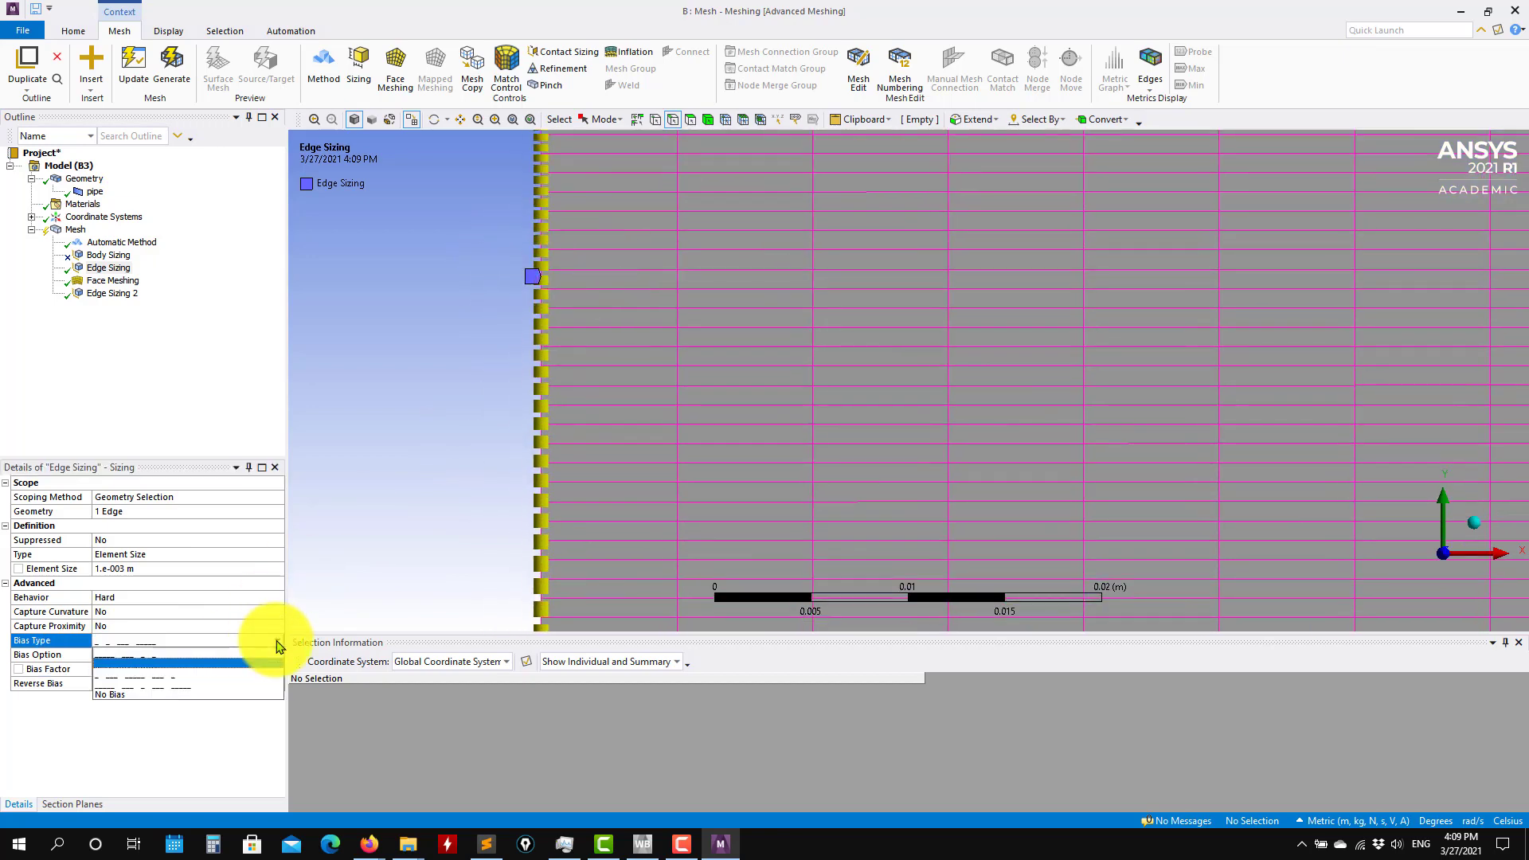
{"action": "left_click", "coordinate": [224, 675]}
{"action": "middle_click_drag", "start_coordinate": [498, 566], "coordinate": [524, 317], "text": "ctrl"}
{"action": "scroll", "coordinate": [495, 447], "scroll_direction": "up", "scroll_amount": 3}
{"action": "scroll", "coordinate": [498, 454], "scroll_direction": "down", "scroll_amount": 5}
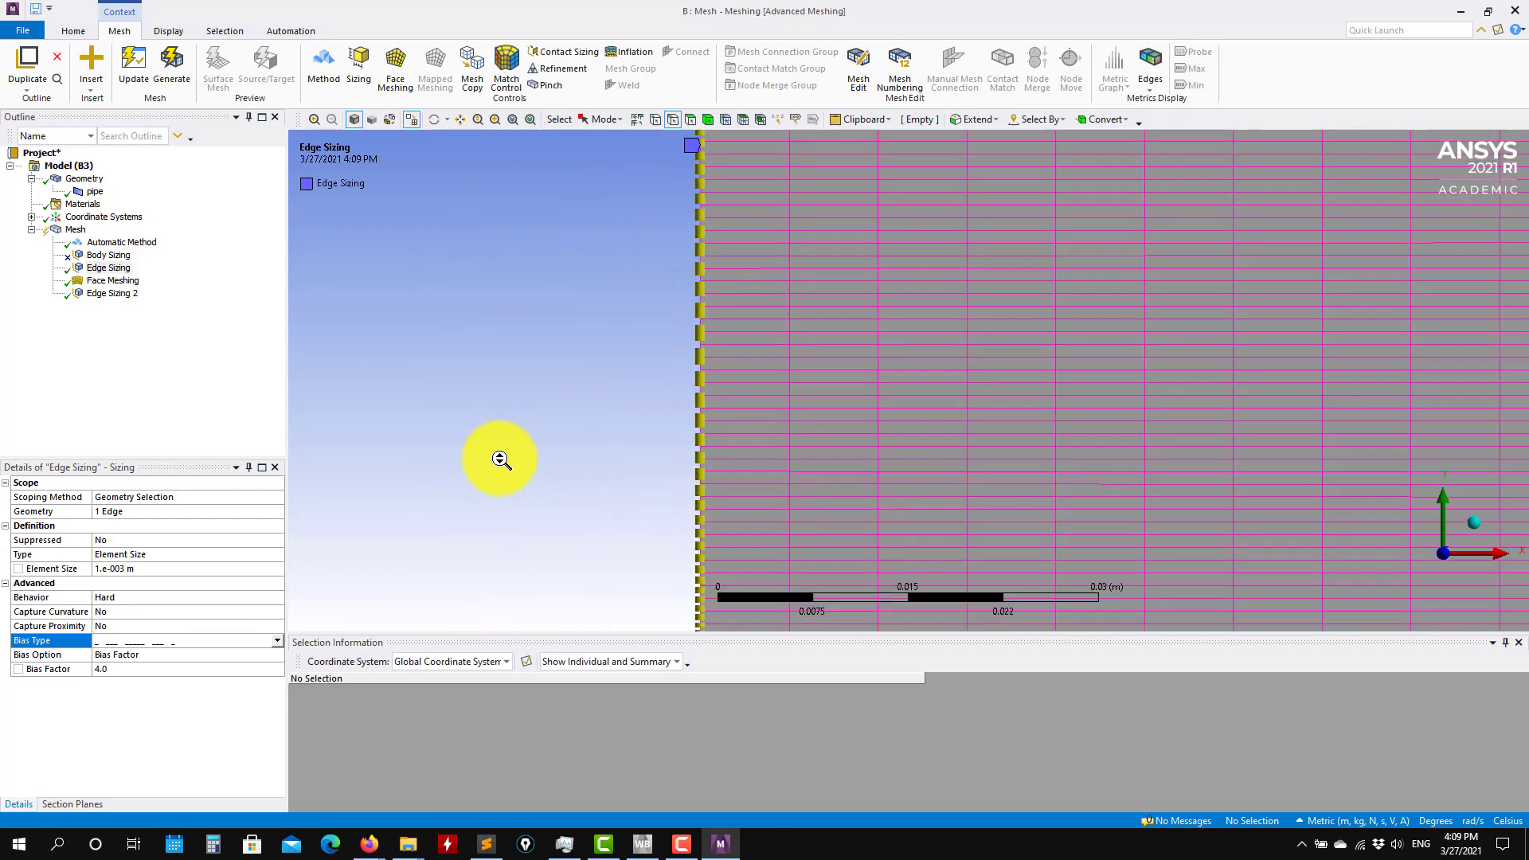
{"action": "middle_click_drag", "start_coordinate": [500, 458], "coordinate": [350, 247], "text": "ctrl"}
{"action": "scroll", "coordinate": [515, 342], "scroll_direction": "up", "scroll_amount": 2}
{"action": "scroll", "coordinate": [526, 341], "scroll_direction": "down", "scroll_amount": 4}
{"action": "middle_click_drag", "start_coordinate": [506, 385], "coordinate": [466, 556], "text": "ctrl"}
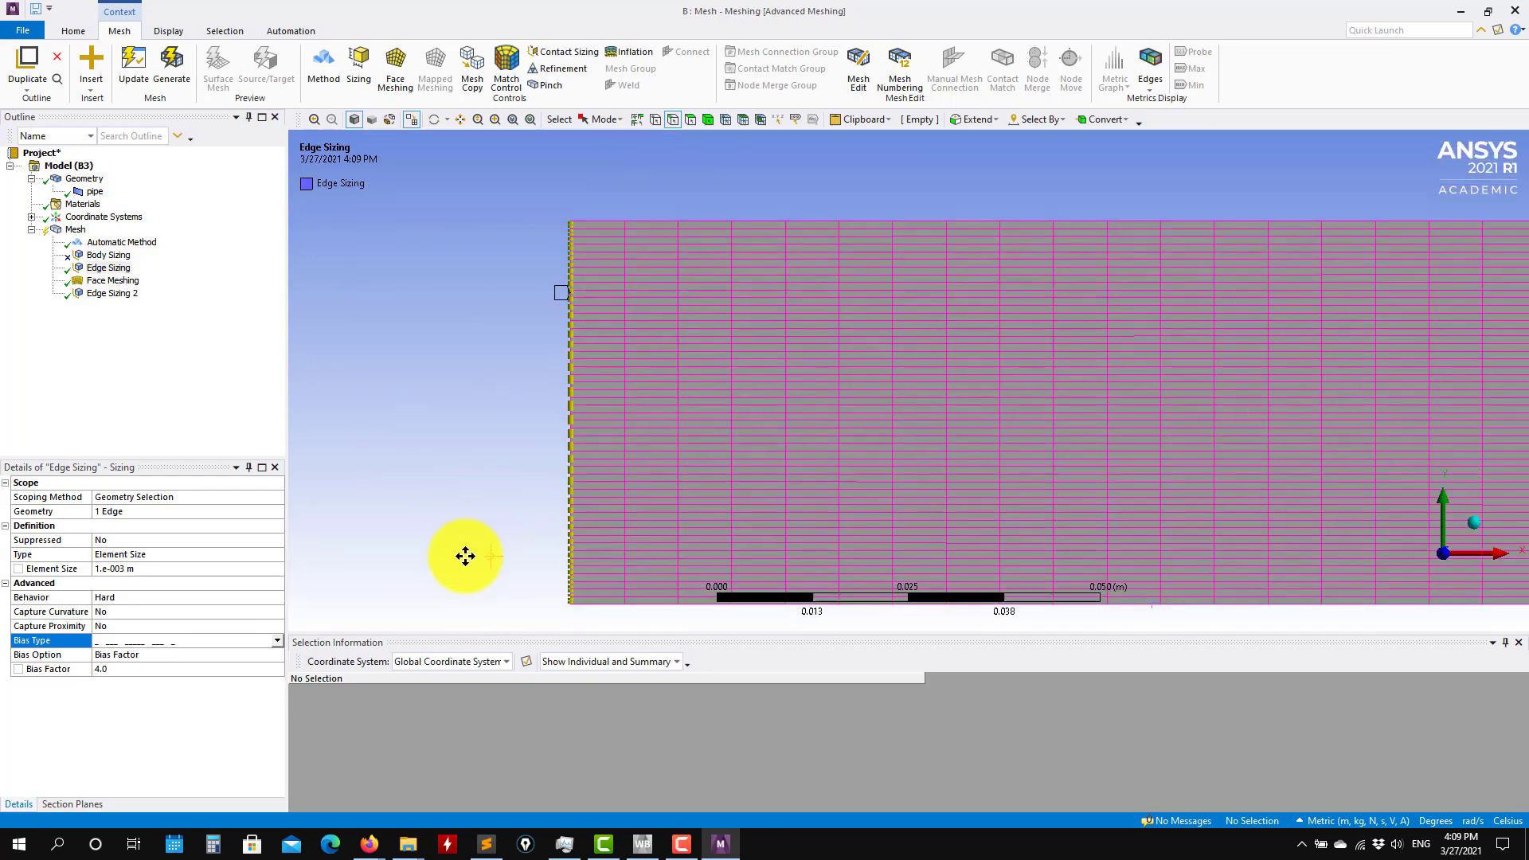
Return the left vertical edge's bias type to the one-sided small-to-large pattern and regenerate the mesh.
{"action": "left_click", "coordinate": [278, 644]}
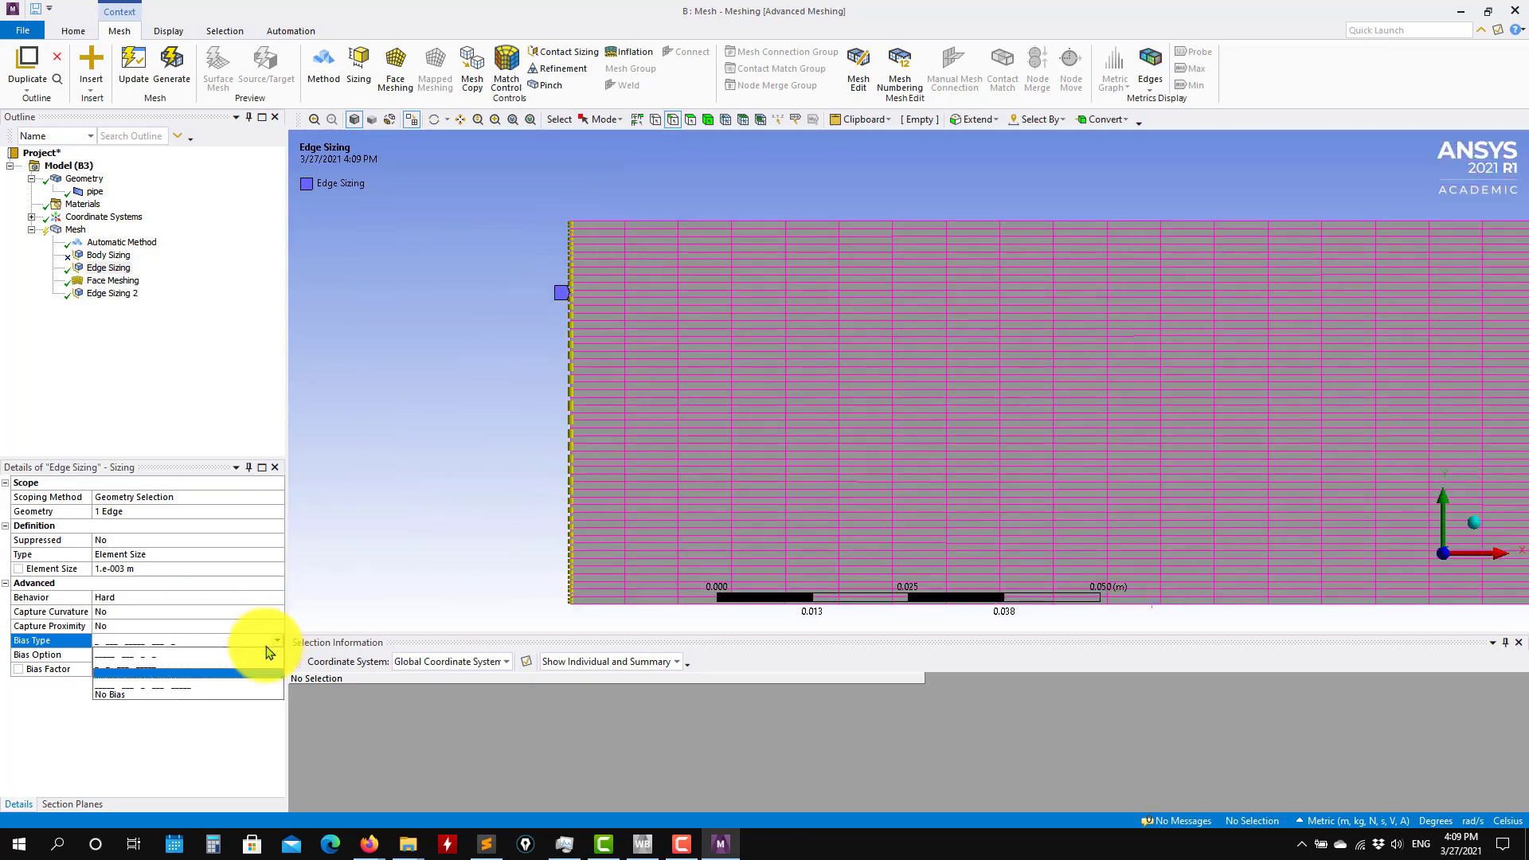
{"action": "left_click", "coordinate": [151, 682]}
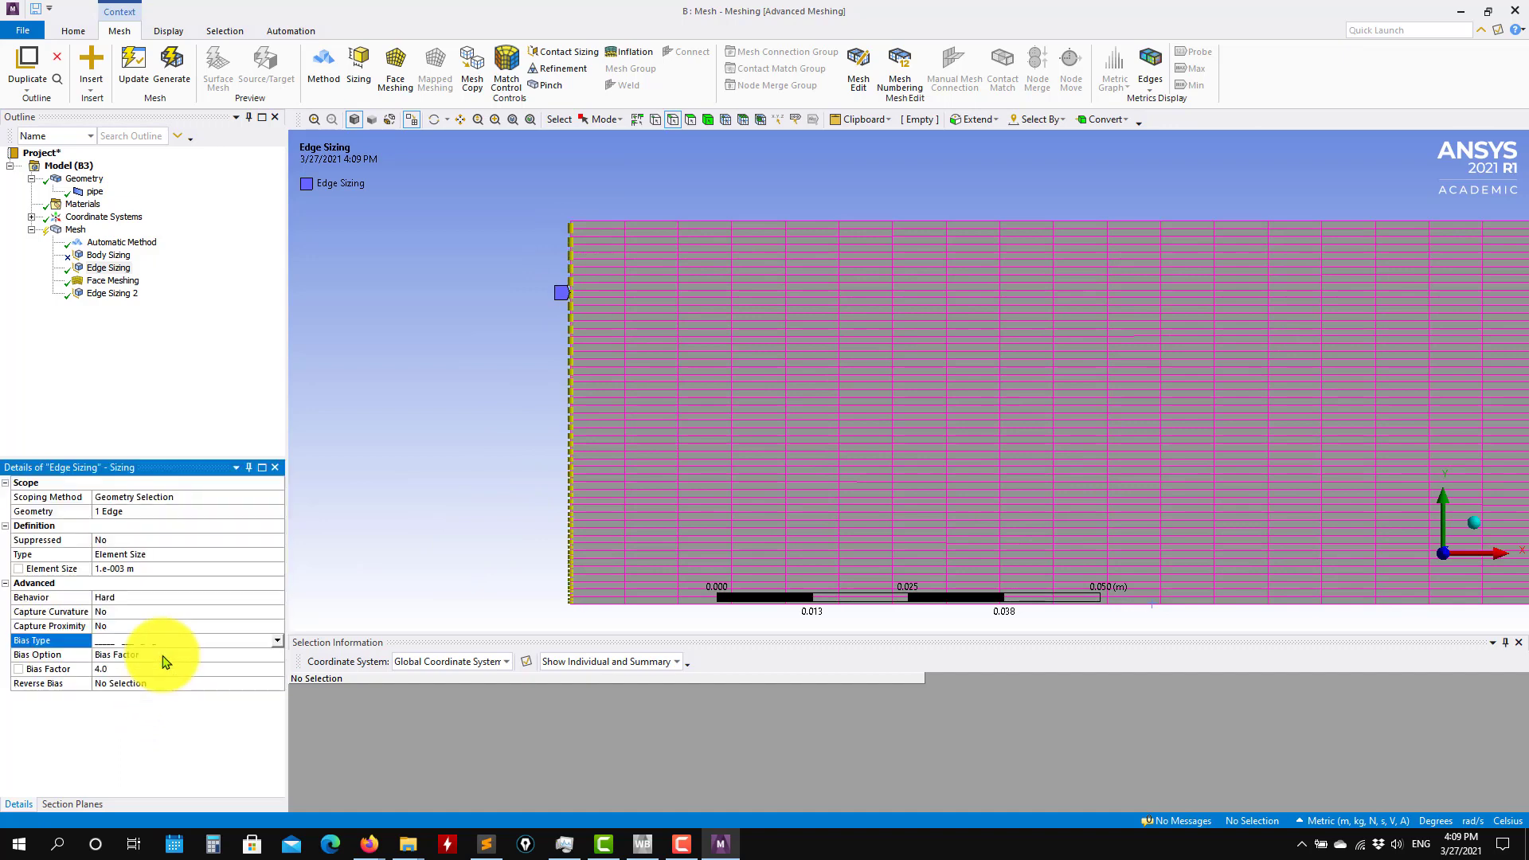
{"action": "left_click", "coordinate": [279, 644]}
{"action": "left_click", "coordinate": [215, 671]}
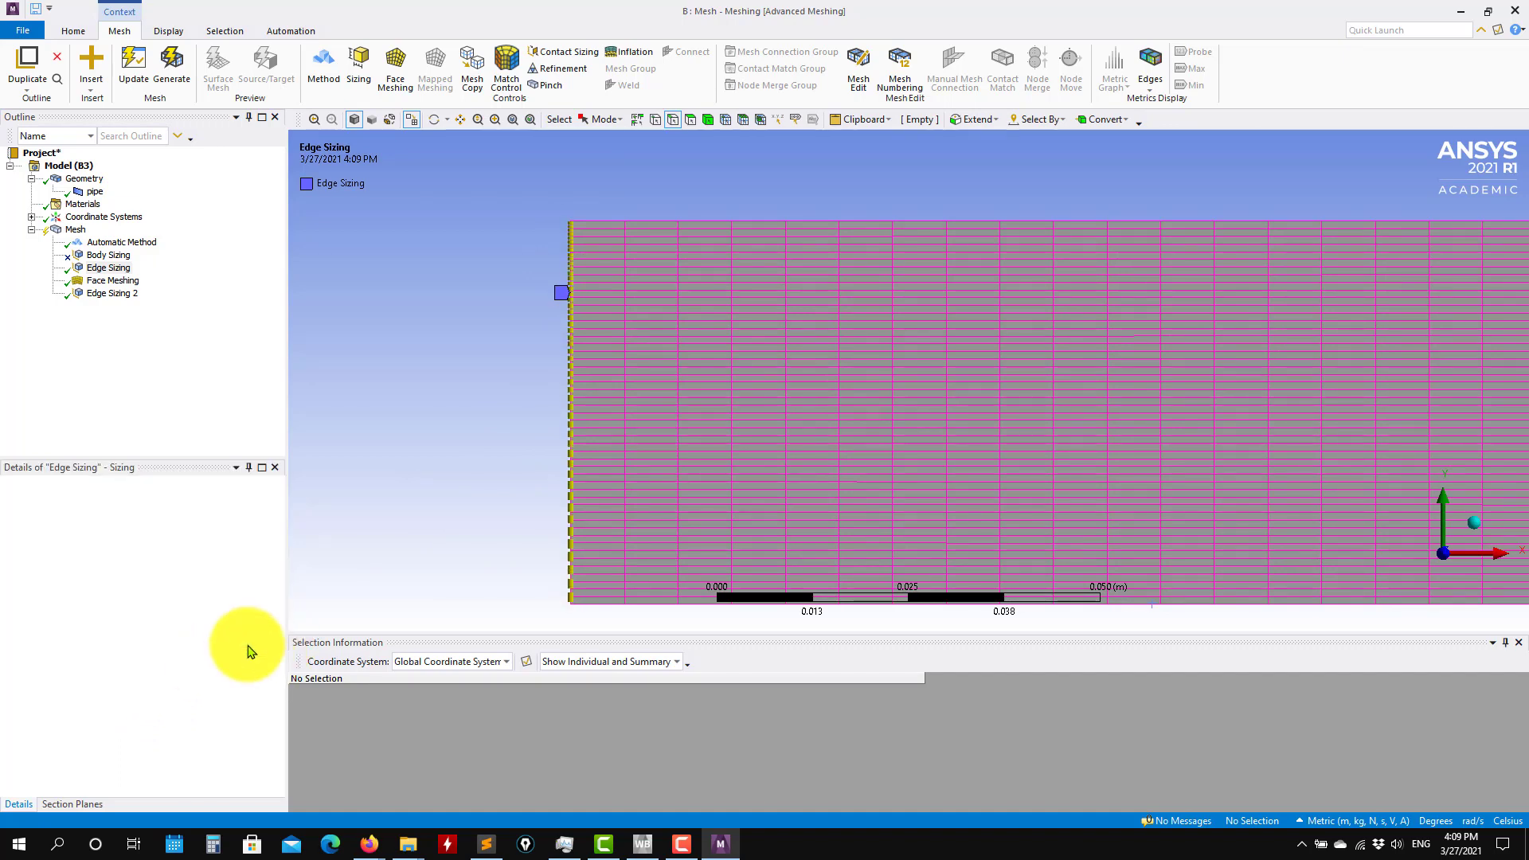
{"action": "left_click", "coordinate": [171, 67]}
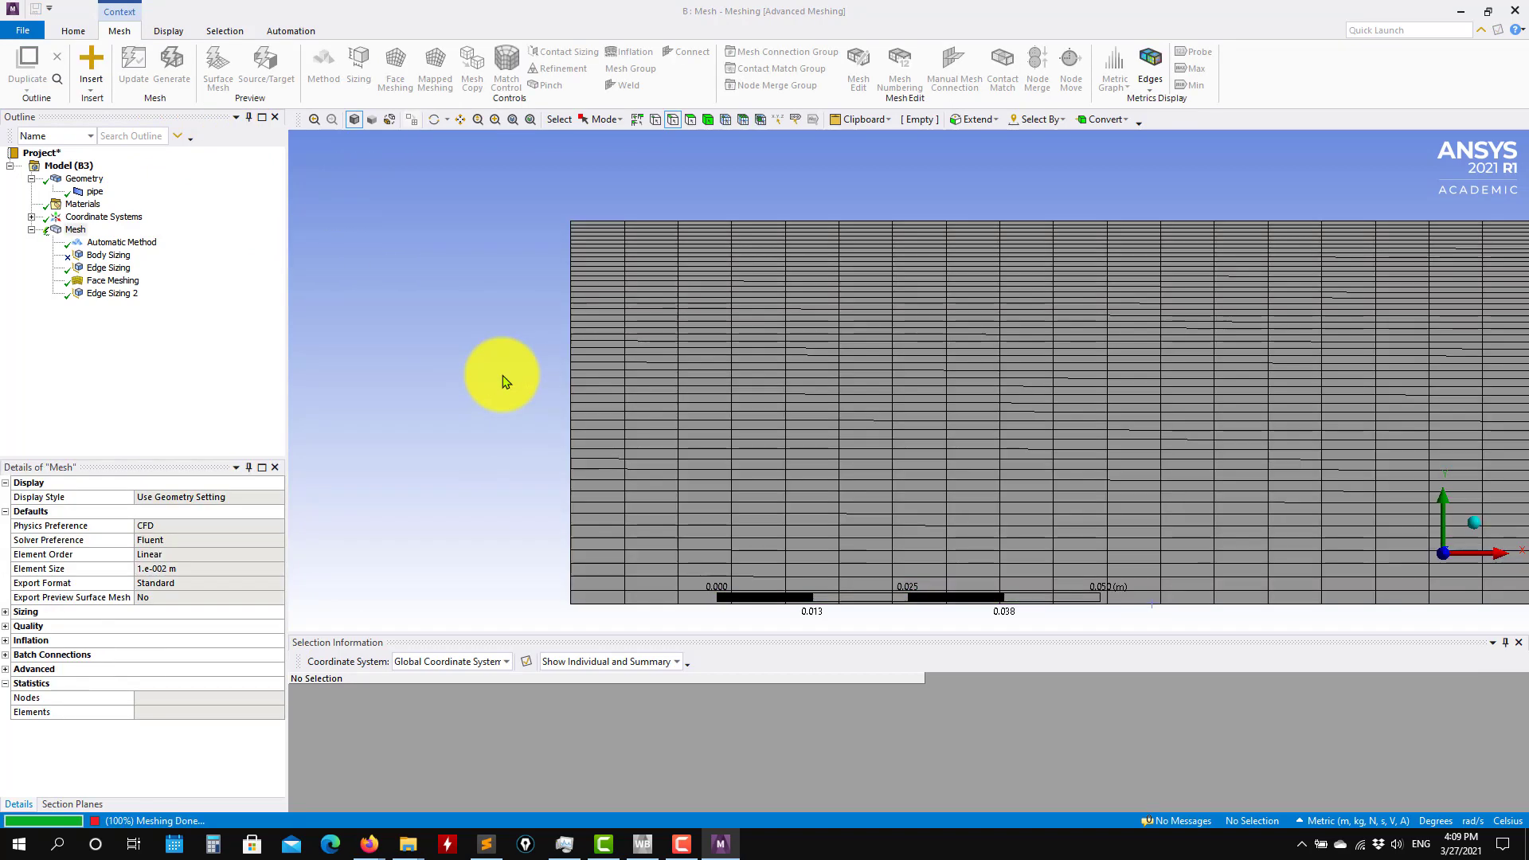
Examine the biased mesh along the pipe, comparing the row spacing at the left and right ends.
{"action": "key", "text": "Down"}
{"action": "key", "text": "Down"}
{"action": "key", "text": "Down"}
{"action": "scroll", "coordinate": [705, 365], "scroll_direction": "up", "scroll_amount": 3}
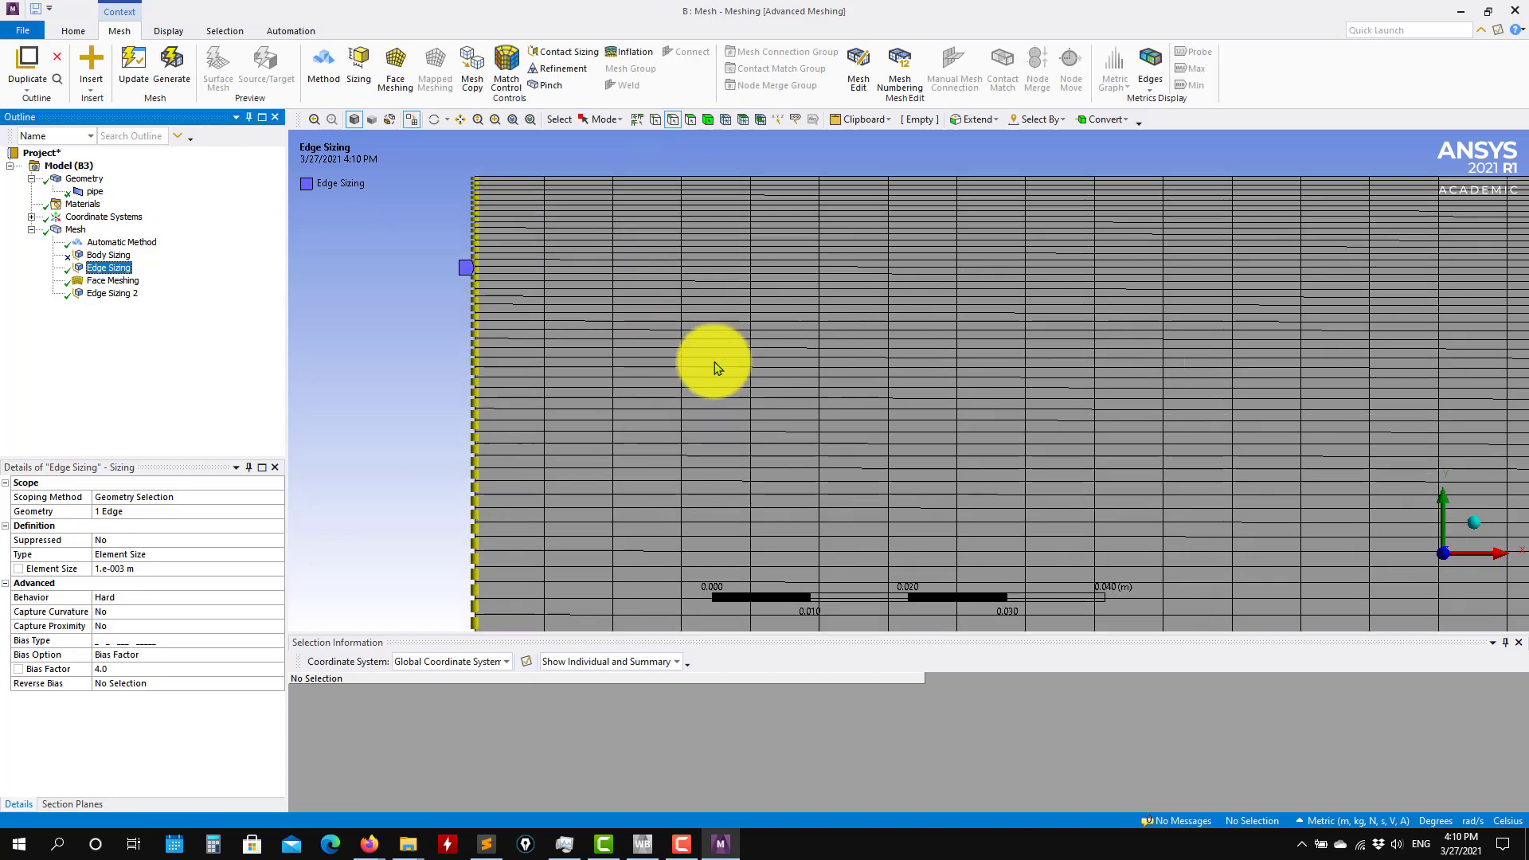
{"action": "scroll", "coordinate": [717, 363], "scroll_direction": "down", "scroll_amount": 3}
{"action": "scroll", "coordinate": [1099, 381], "scroll_direction": "down", "scroll_amount": 2}
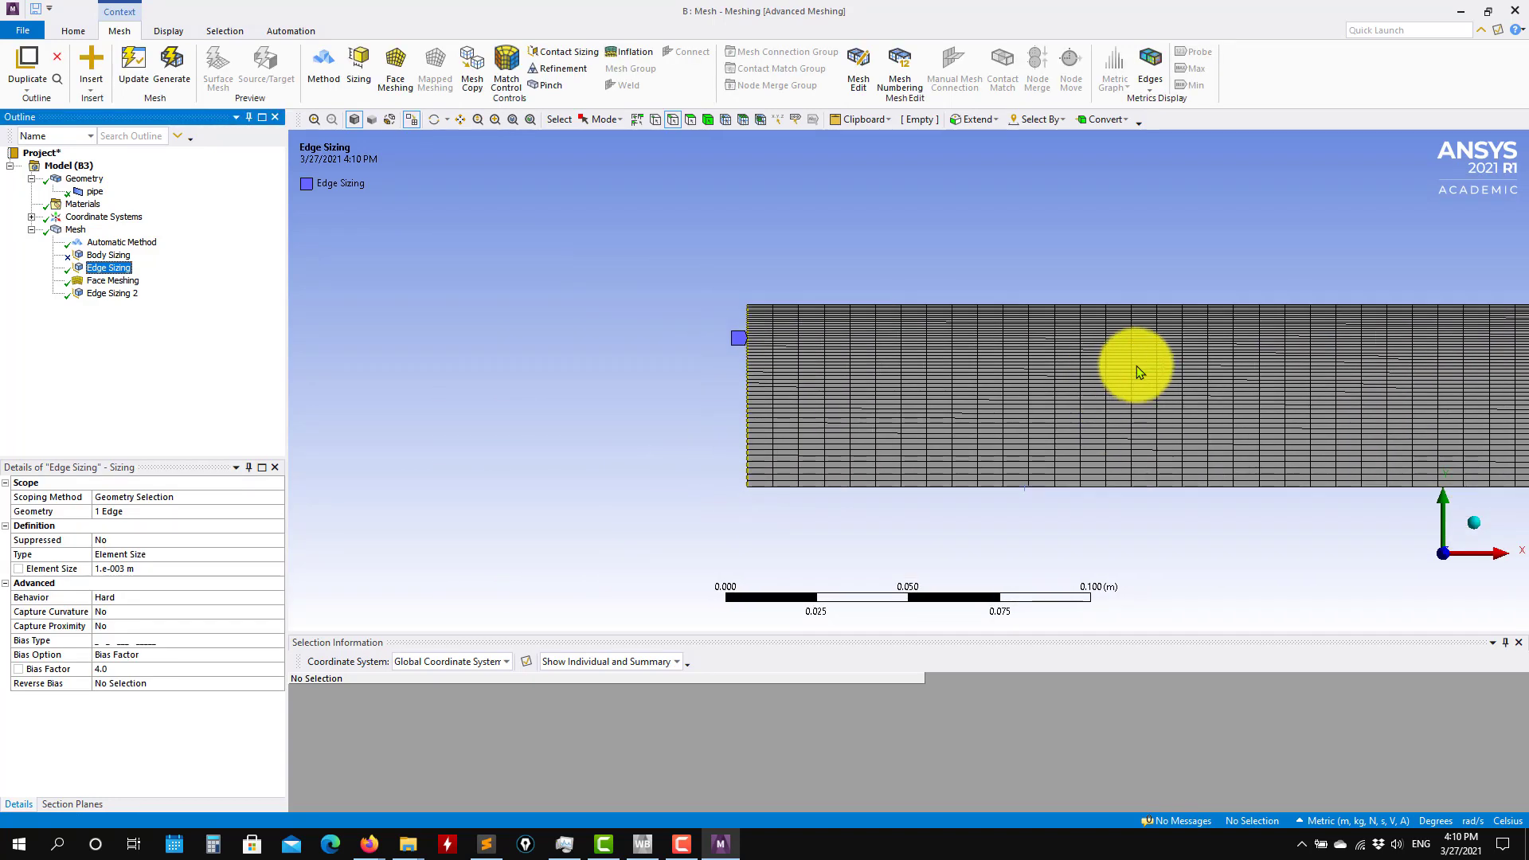
{"action": "scroll", "coordinate": [756, 337], "scroll_direction": "up", "scroll_amount": 4}
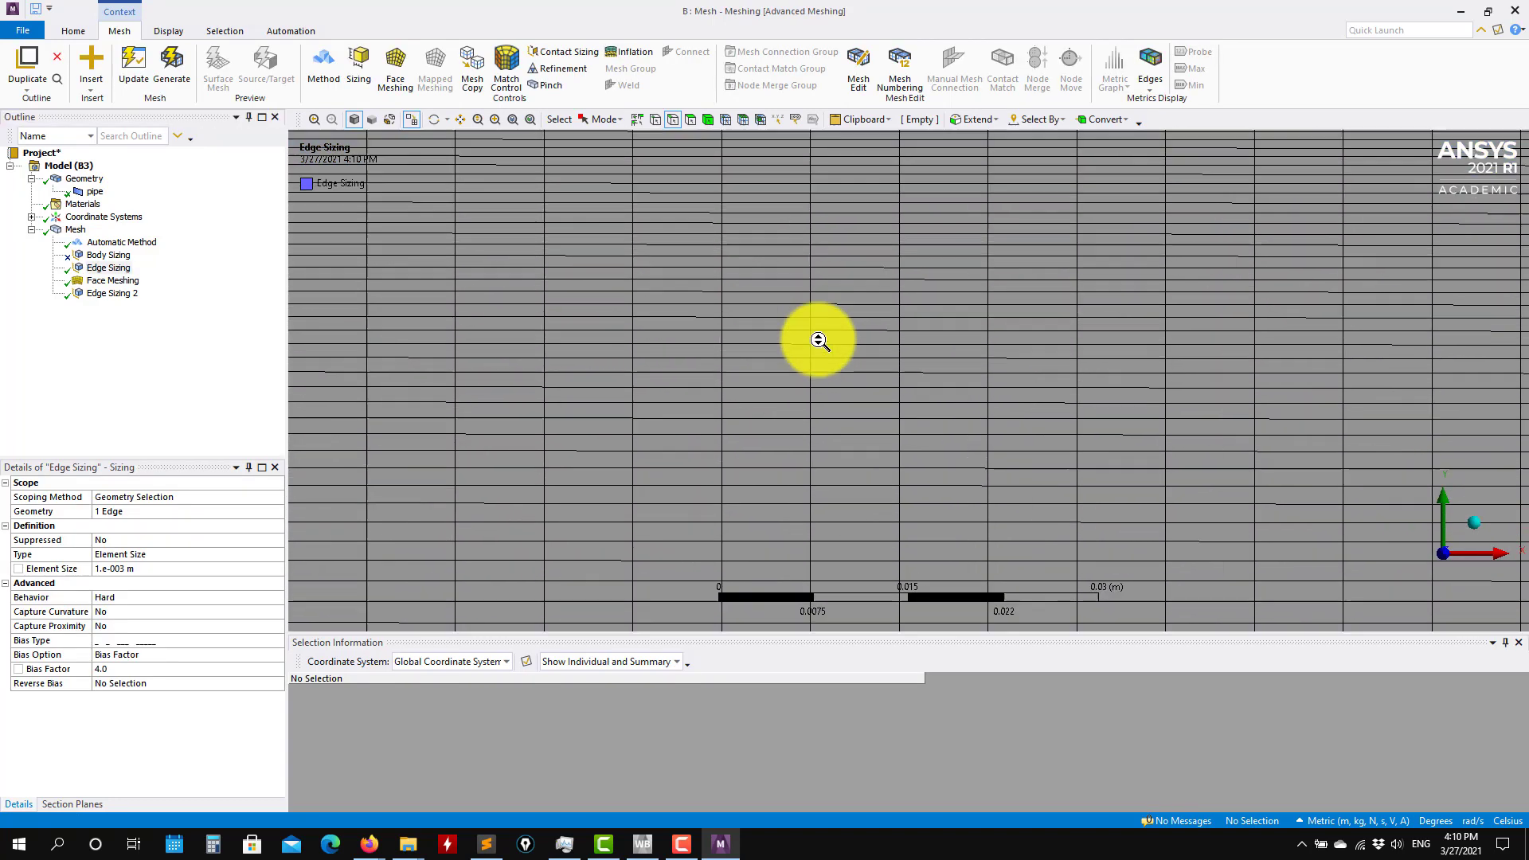
{"action": "scroll", "coordinate": [819, 340], "scroll_direction": "down", "scroll_amount": 5}
{"action": "middle_click_drag", "start_coordinate": [956, 386], "coordinate": [342, 359], "text": "ctrl"}
{"action": "scroll", "coordinate": [1052, 366], "scroll_direction": "down", "scroll_amount": 5}
{"action": "middle_click_drag", "start_coordinate": [1404, 369], "coordinate": [960, 350], "text": "ctrl"}
{"action": "scroll", "coordinate": [1035, 320], "scroll_direction": "up", "scroll_amount": 5}
{"action": "middle_click_drag", "start_coordinate": [1129, 321], "coordinate": [786, 300], "text": "ctrl"}
{"action": "scroll", "coordinate": [861, 299], "scroll_direction": "up", "scroll_amount": 2}
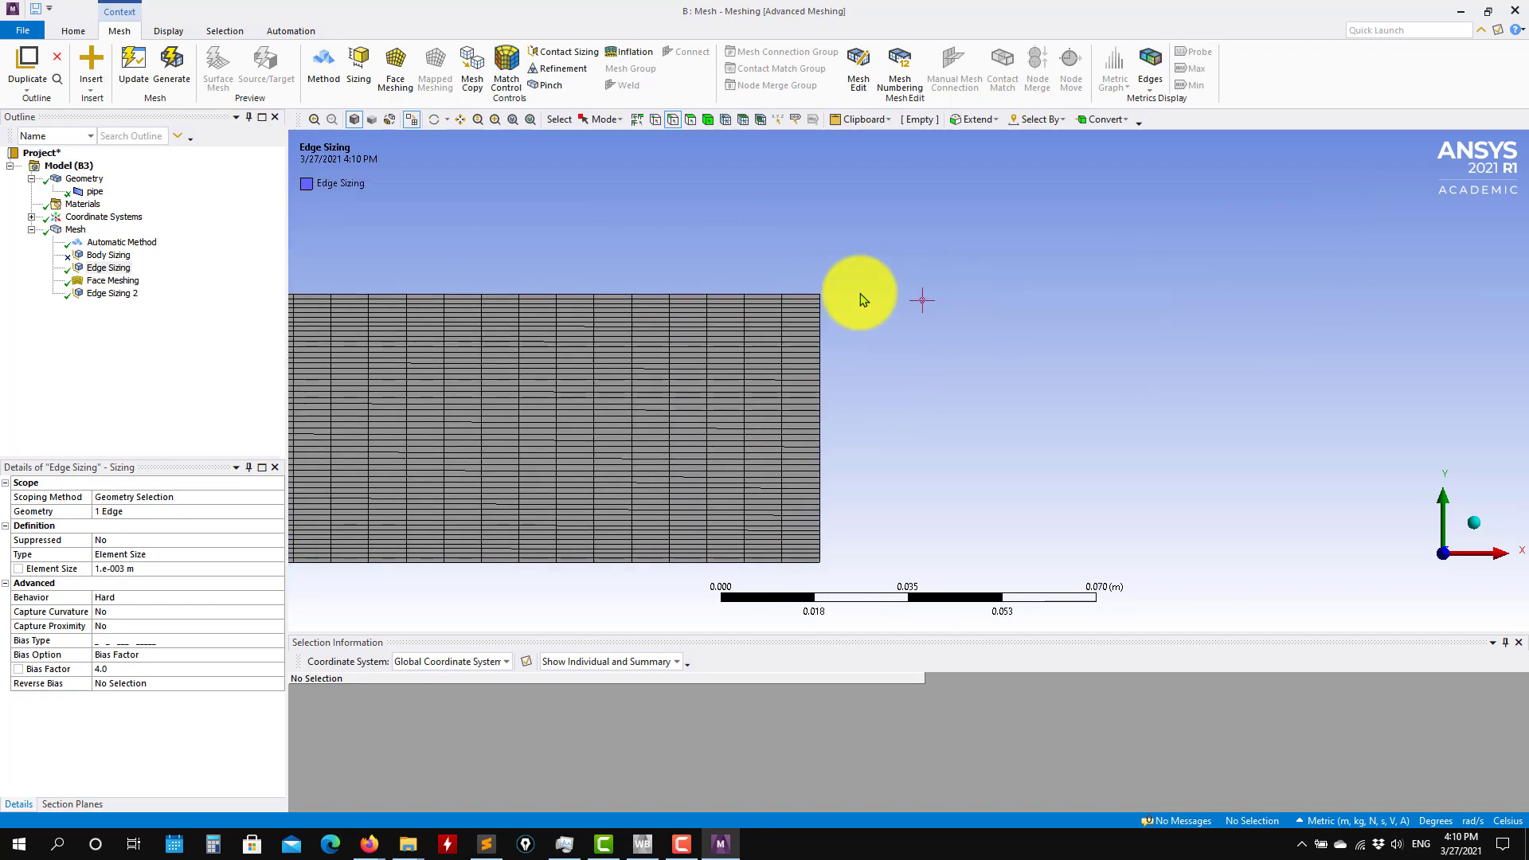
{"action": "middle_click_drag", "start_coordinate": [879, 400], "coordinate": [863, 361], "text": "ctrl"}
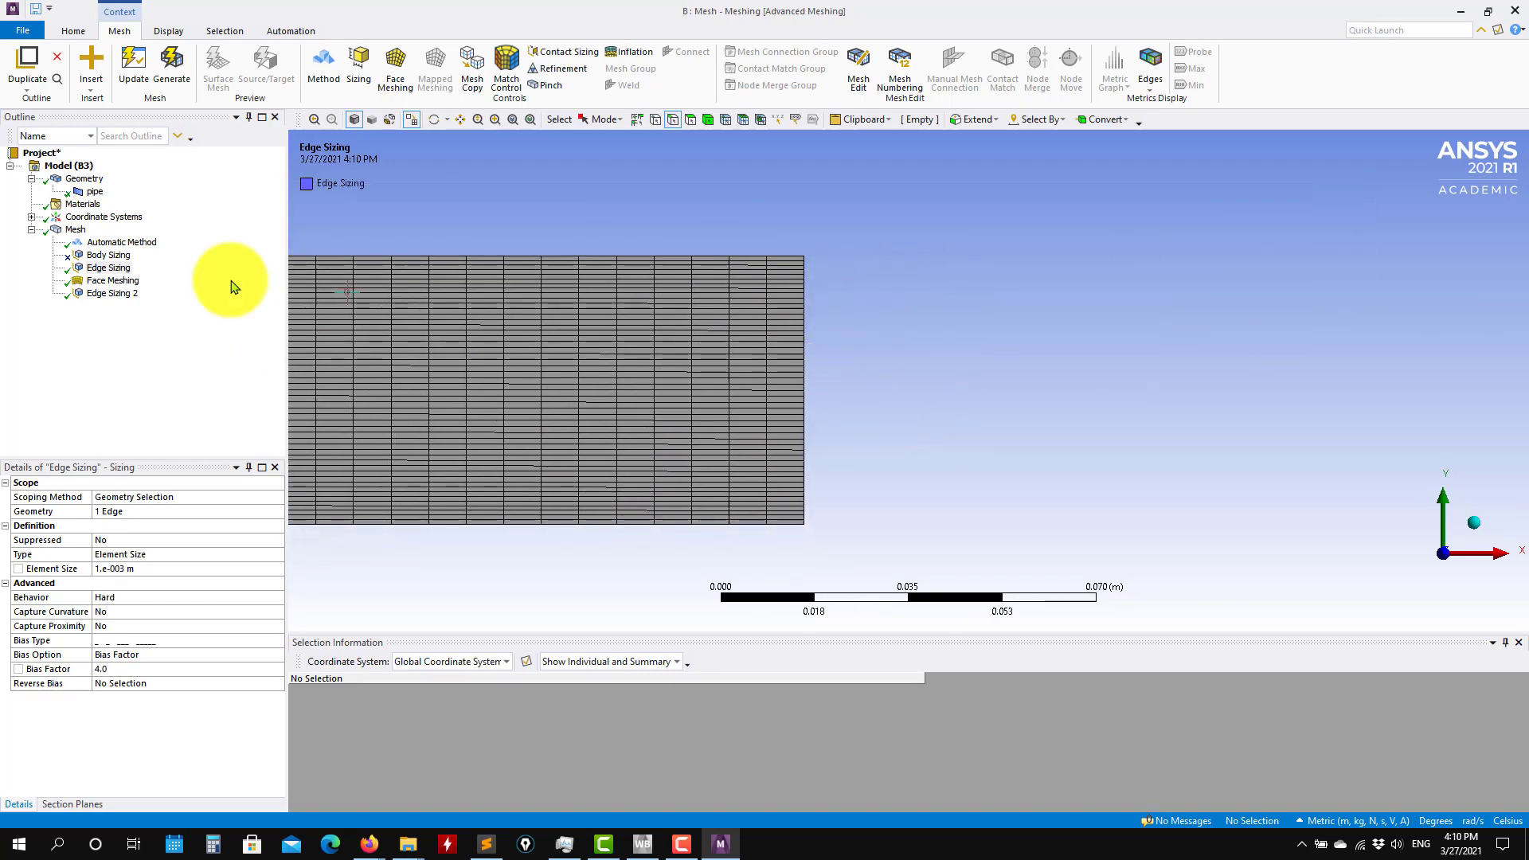
Duplicate the left vertical edge's sizing and assign the copy to the pipe's right vertical edge.
{"action": "right_click", "coordinate": [111, 276]}
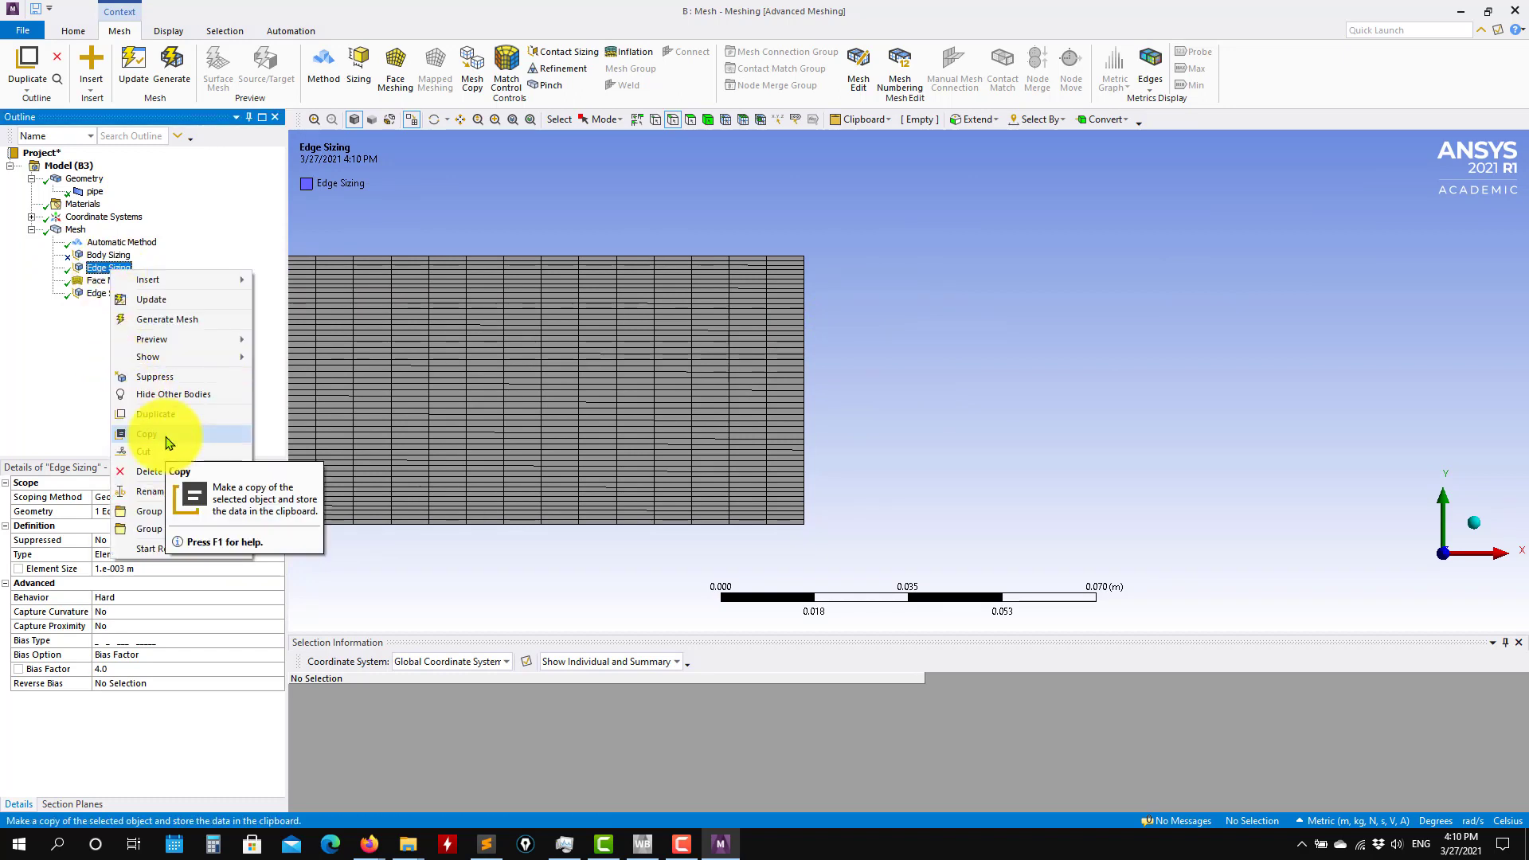
{"action": "left_click", "coordinate": [174, 414]}
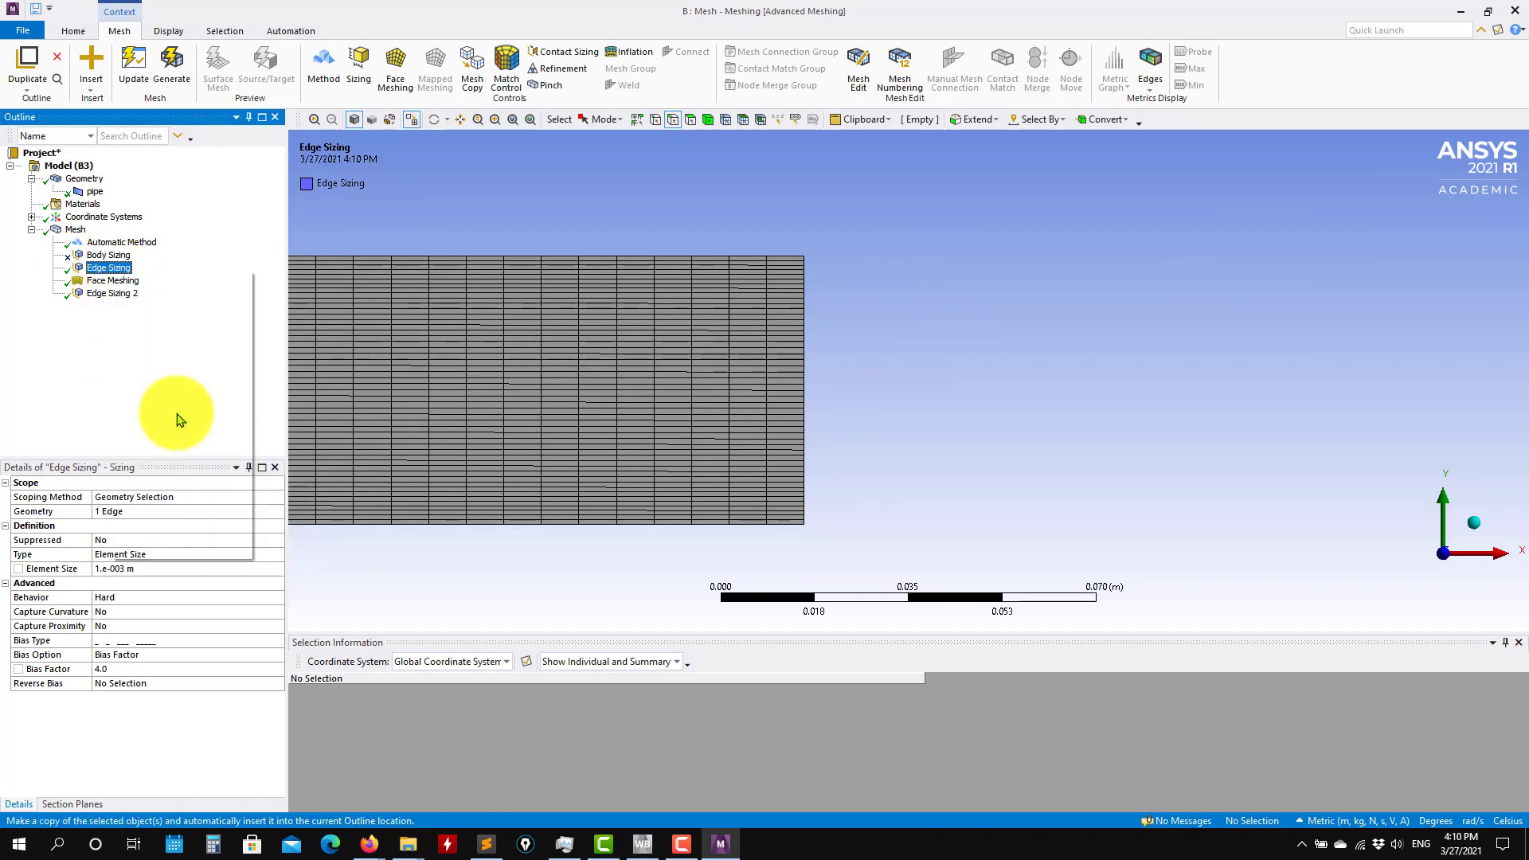
{"action": "left_click", "coordinate": [118, 513]}
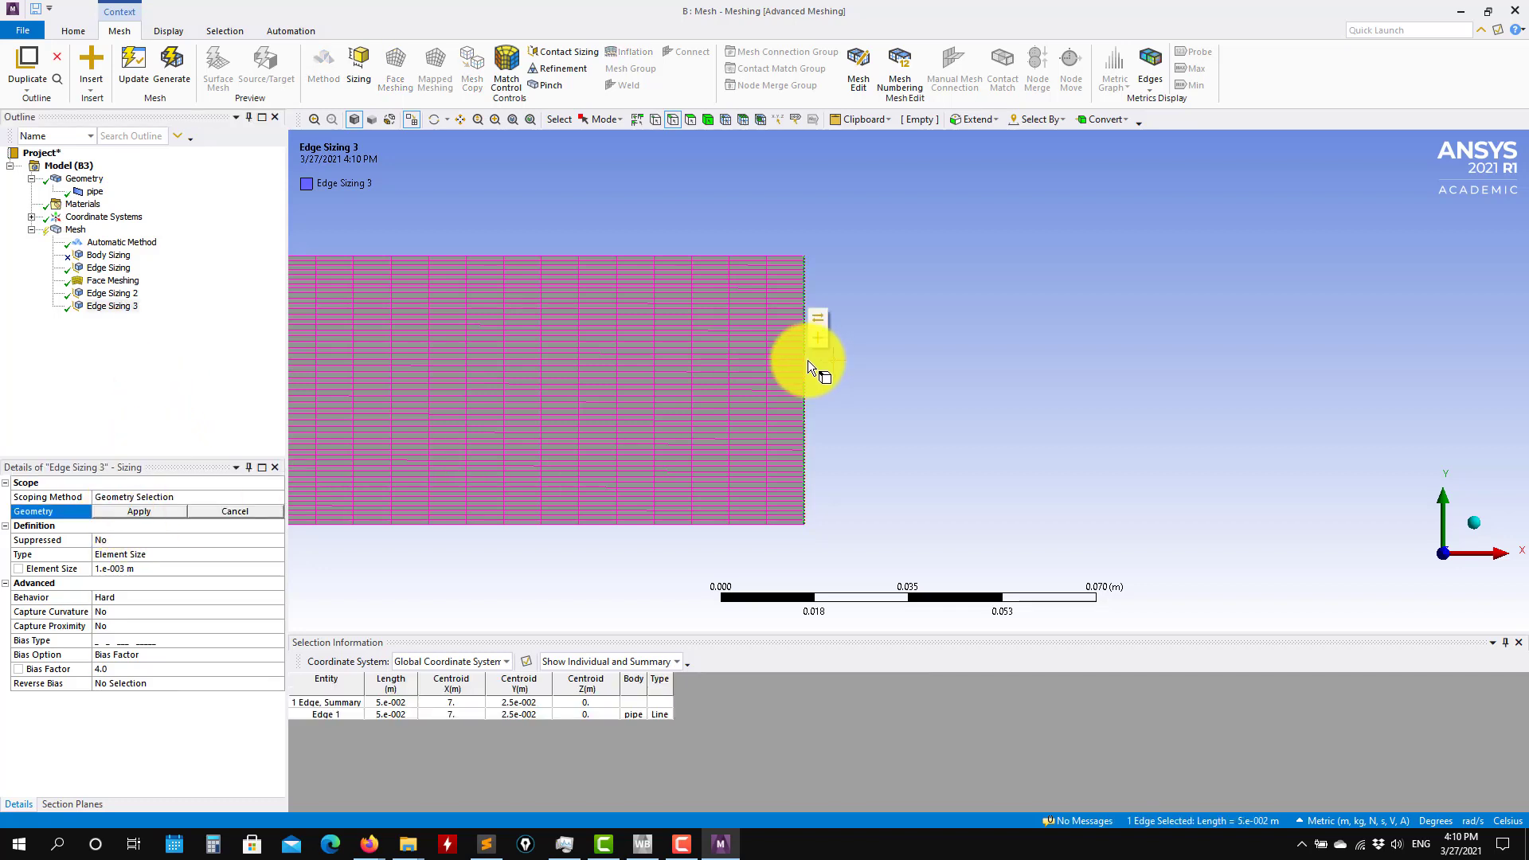
{"action": "left_click", "coordinate": [128, 511]}
{"action": "scroll", "coordinate": [915, 467], "scroll_direction": "up", "scroll_amount": 3}
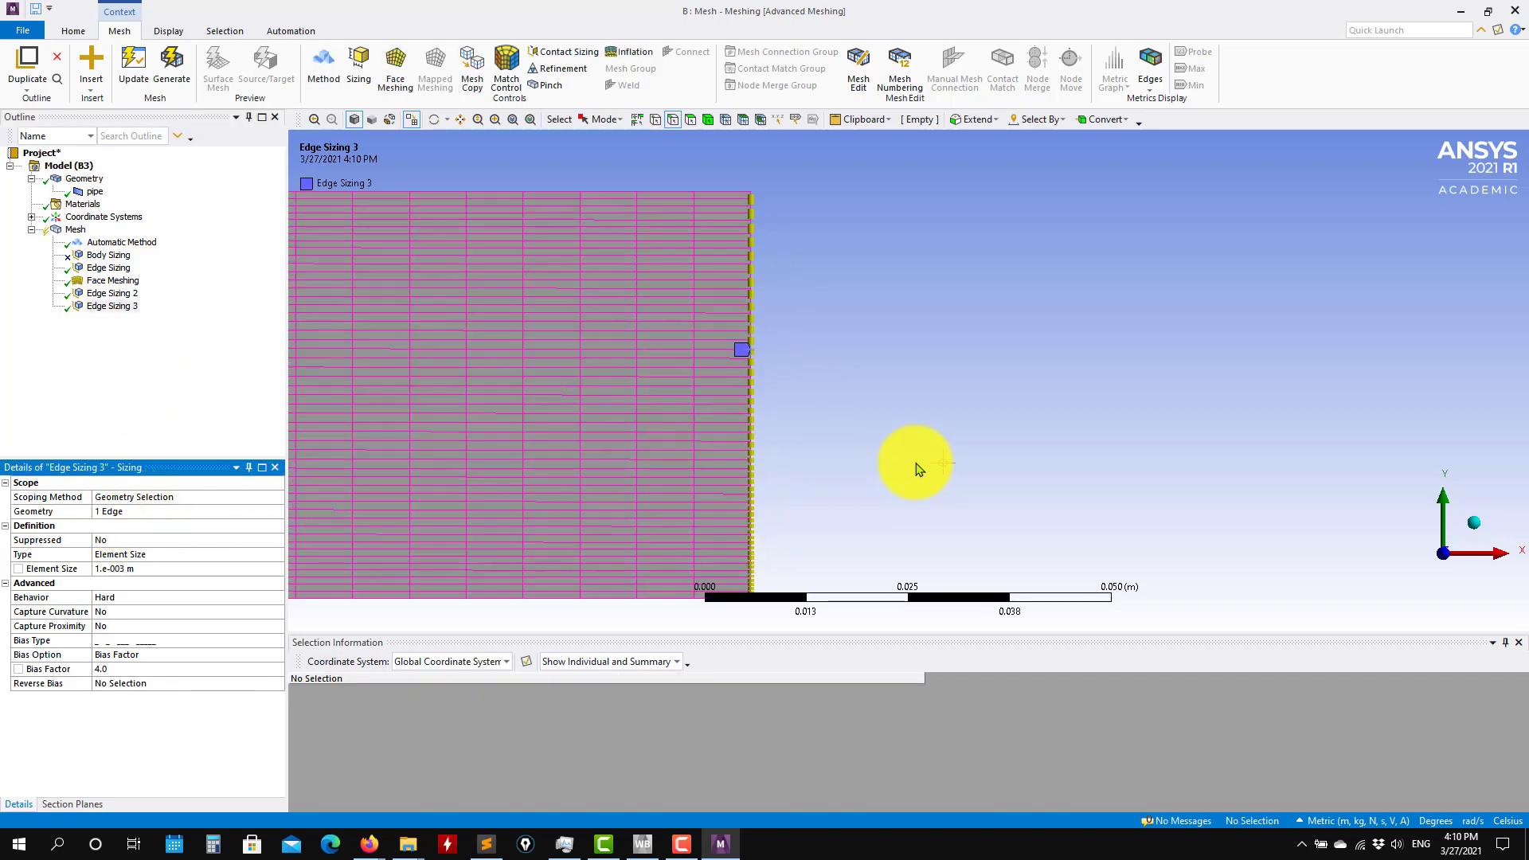
{"action": "middle_click_drag", "start_coordinate": [857, 402], "coordinate": [671, 385], "text": "ctrl"}
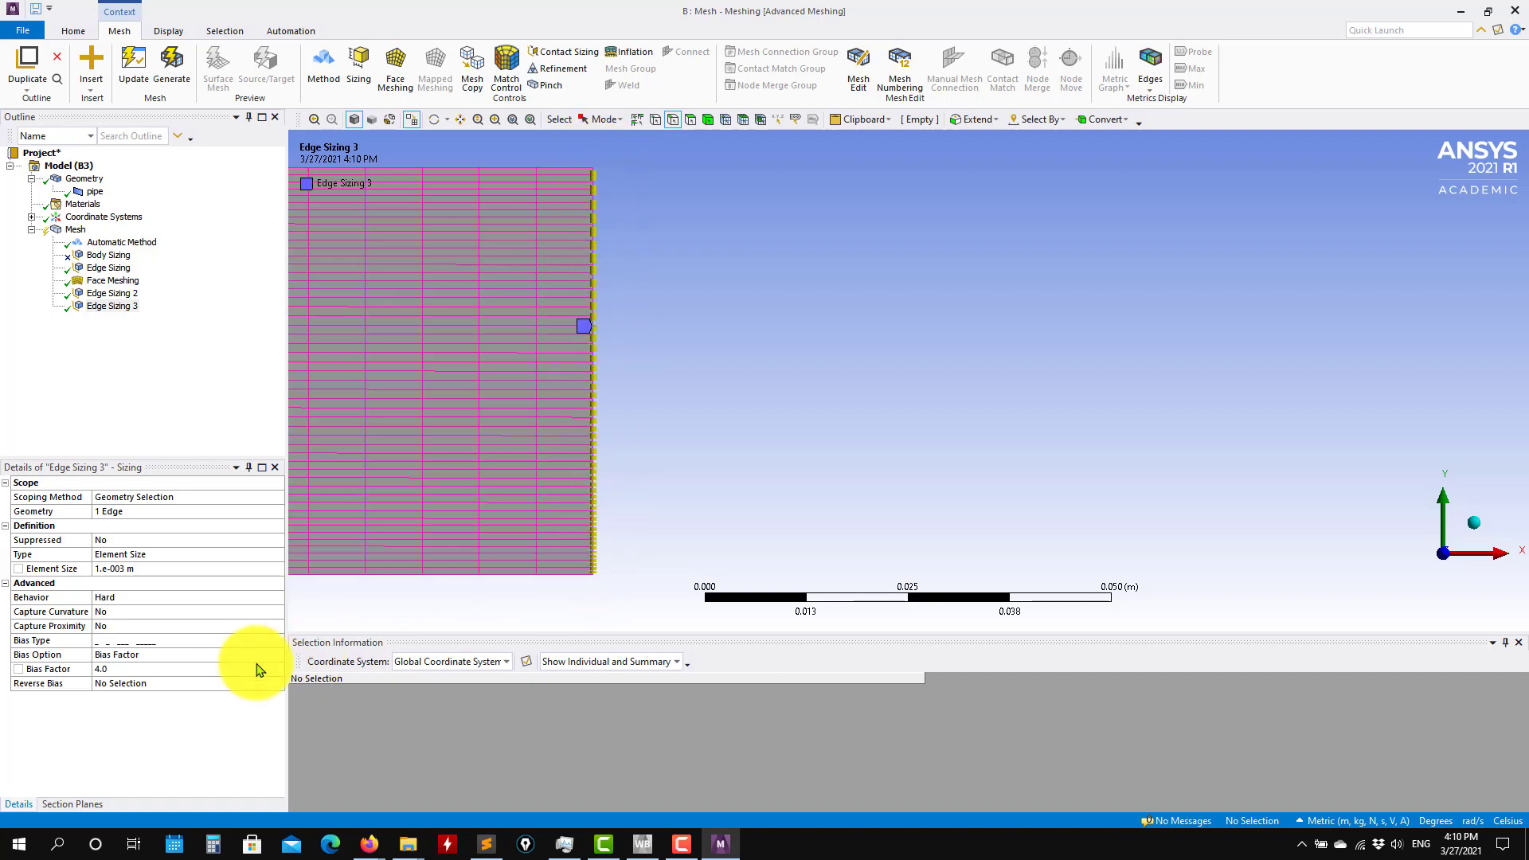
Reverse the right vertical edge's bias type to the one-sided large-to-small pattern and regenerate the mesh.
{"action": "left_click", "coordinate": [281, 642]}
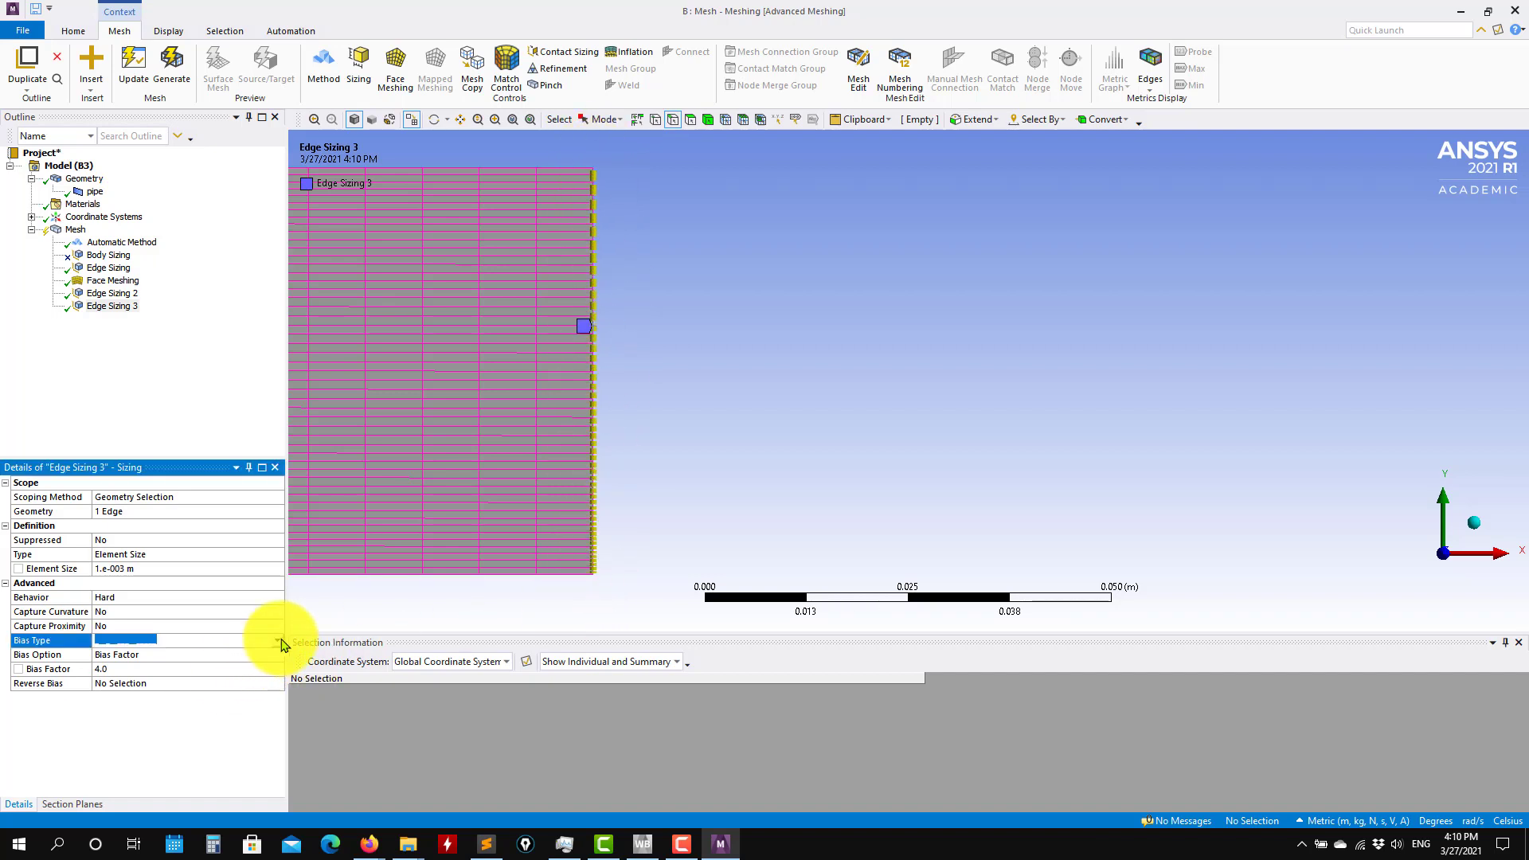
{"action": "left_click", "coordinate": [279, 641]}
{"action": "left_click", "coordinate": [271, 656]}
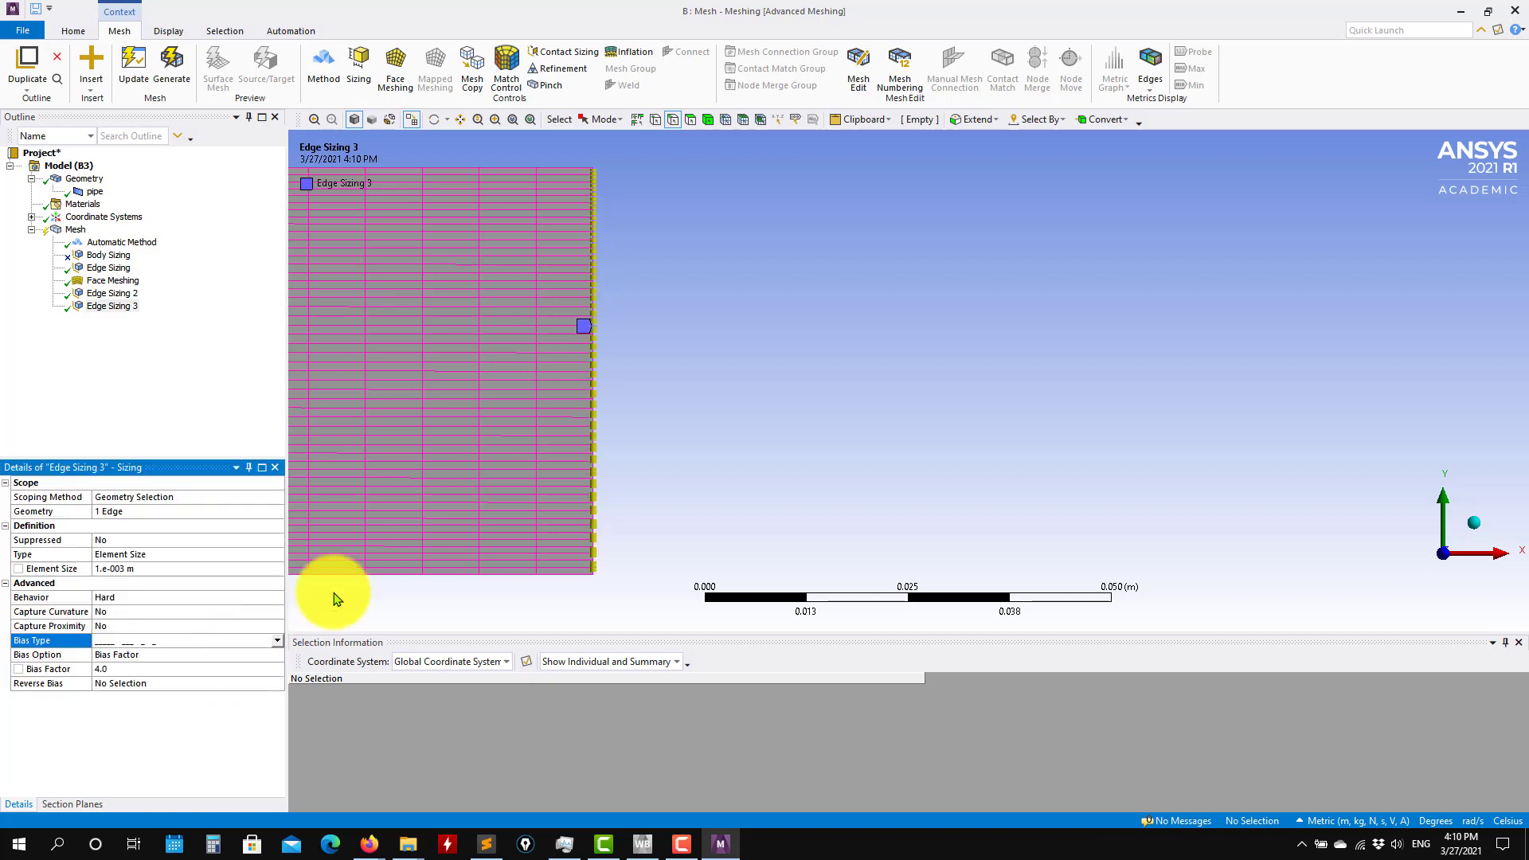
{"action": "left_click", "coordinate": [172, 63]}
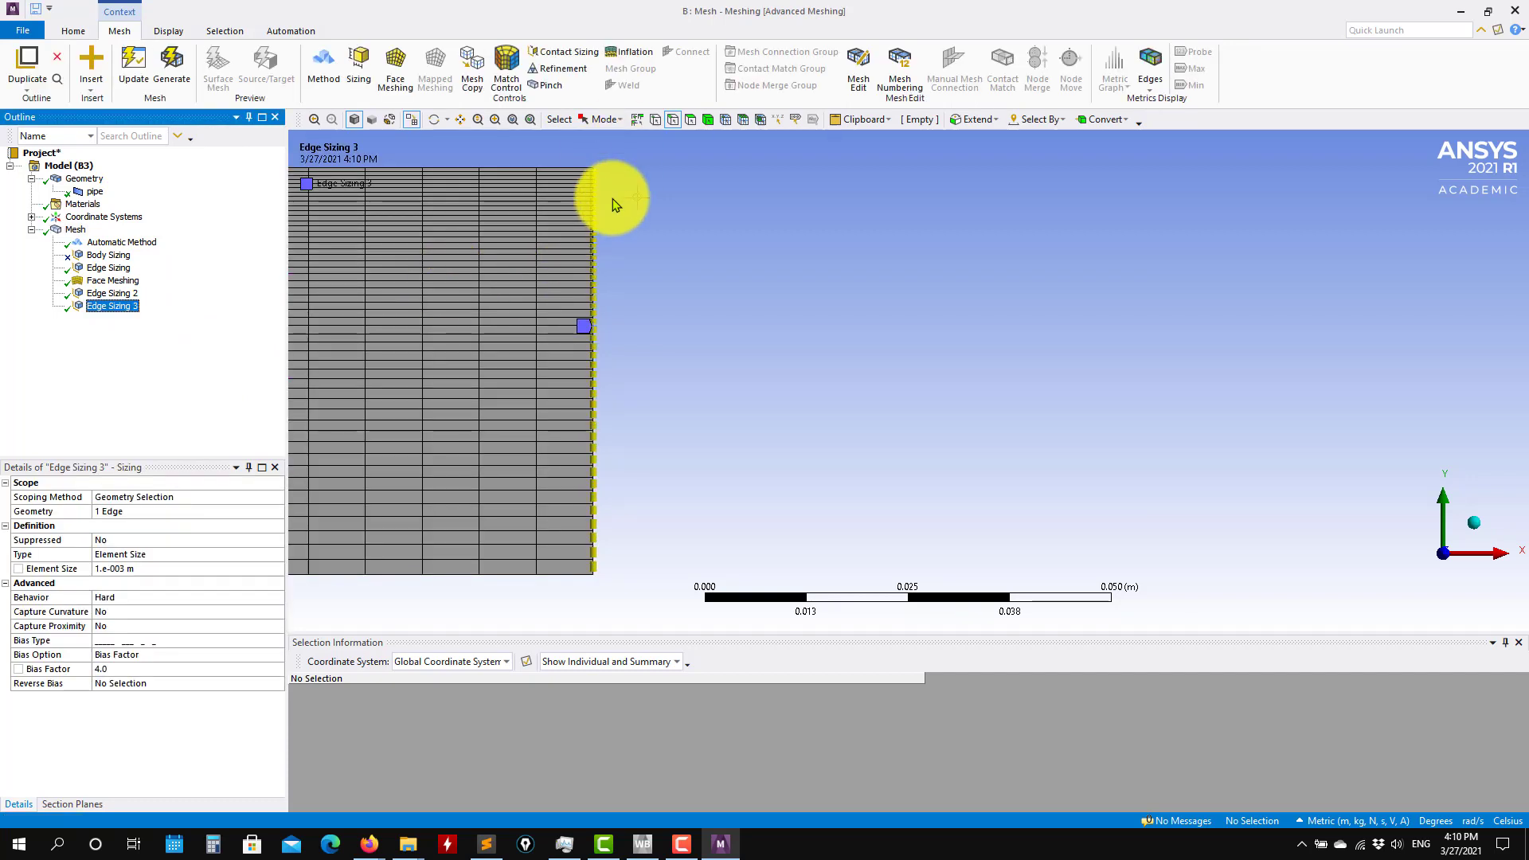
Examine the regenerated mesh along the whole pipe from the right end to the left end, checking the row spacing.
{"action": "middle_click_drag", "start_coordinate": [649, 349], "coordinate": [890, 331], "text": "ctrl"}
{"action": "scroll", "coordinate": [890, 328], "scroll_direction": "up", "scroll_amount": 3}
{"action": "scroll", "coordinate": [894, 321], "scroll_direction": "down", "scroll_amount": 2}
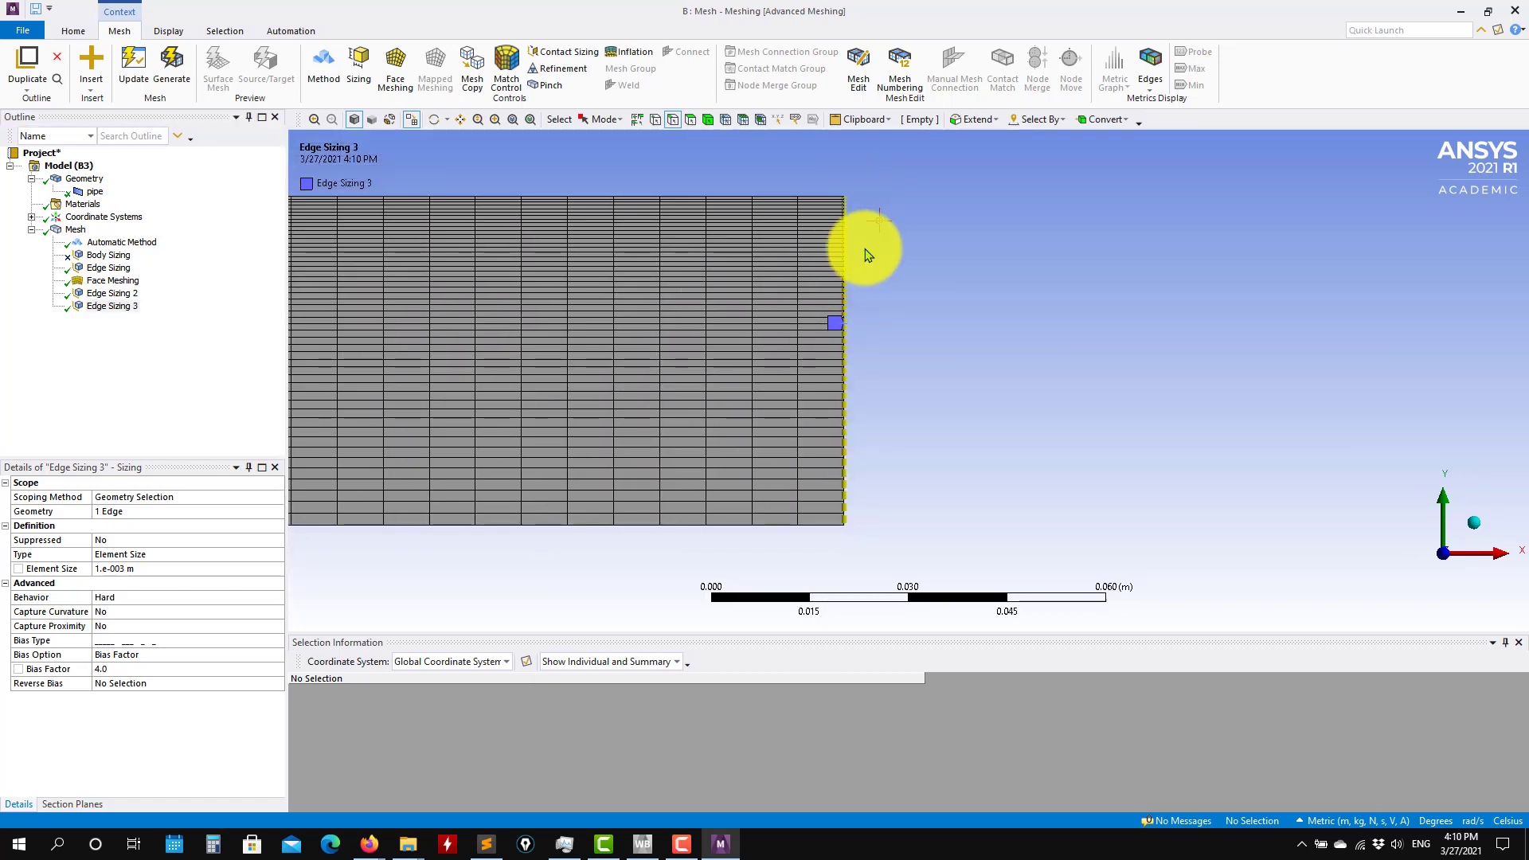
{"action": "scroll", "coordinate": [892, 288], "scroll_direction": "down", "scroll_amount": 3}
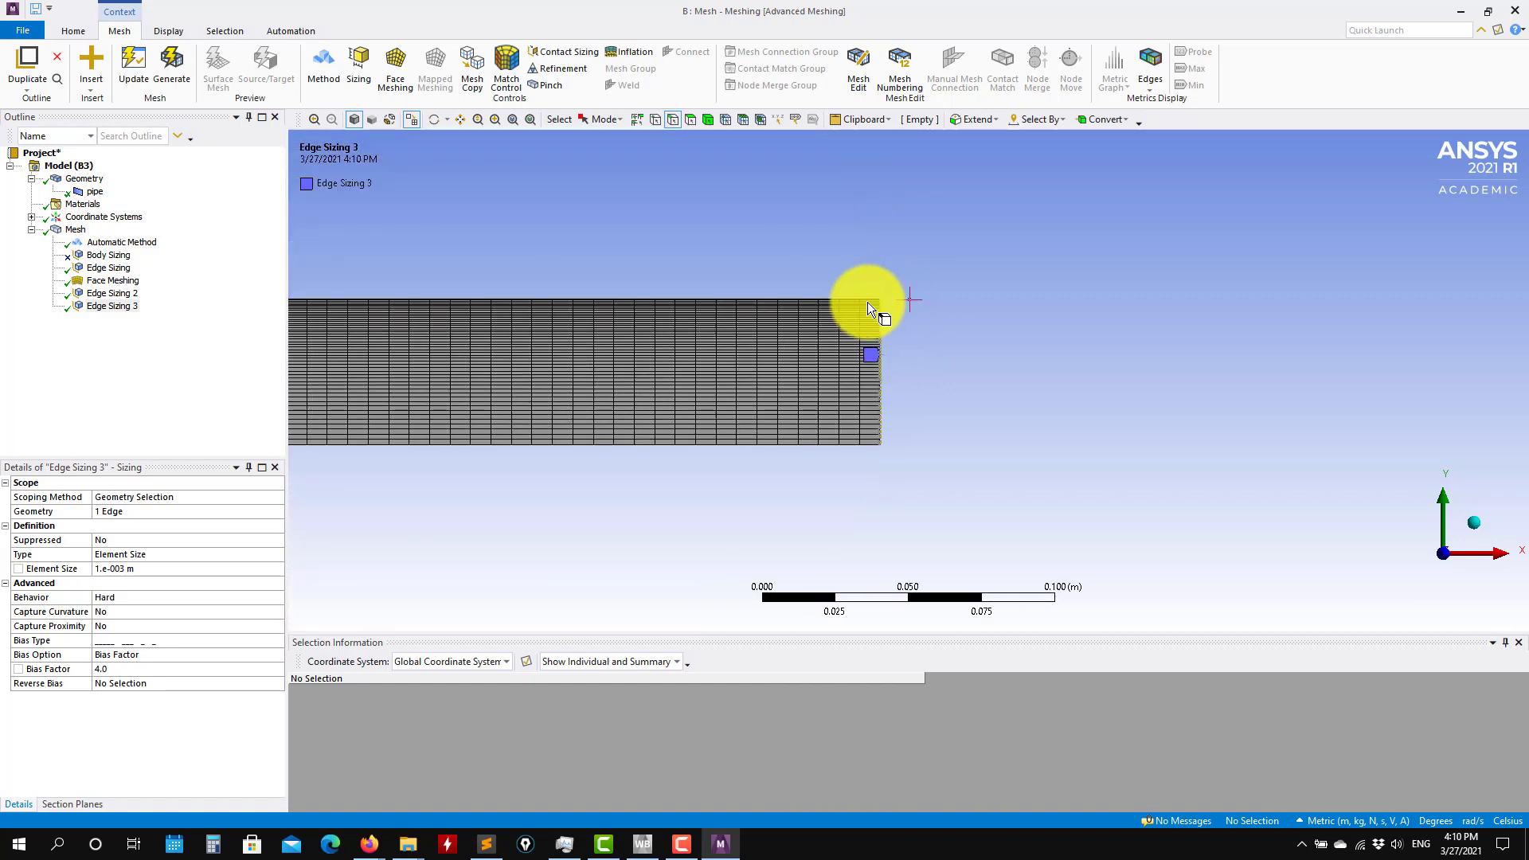
{"action": "scroll", "coordinate": [867, 303], "scroll_direction": "down", "scroll_amount": 3}
{"action": "middle_click_drag", "start_coordinate": [566, 324], "coordinate": [1052, 250], "text": "ctrl"}
{"action": "middle_click_drag", "start_coordinate": [702, 250], "coordinate": [1386, 266], "text": "ctrl"}
{"action": "middle_click_drag", "start_coordinate": [748, 266], "coordinate": [1519, 266], "text": "ctrl"}
{"action": "middle_click_drag", "start_coordinate": [596, 263], "coordinate": [1436, 260], "text": "ctrl"}
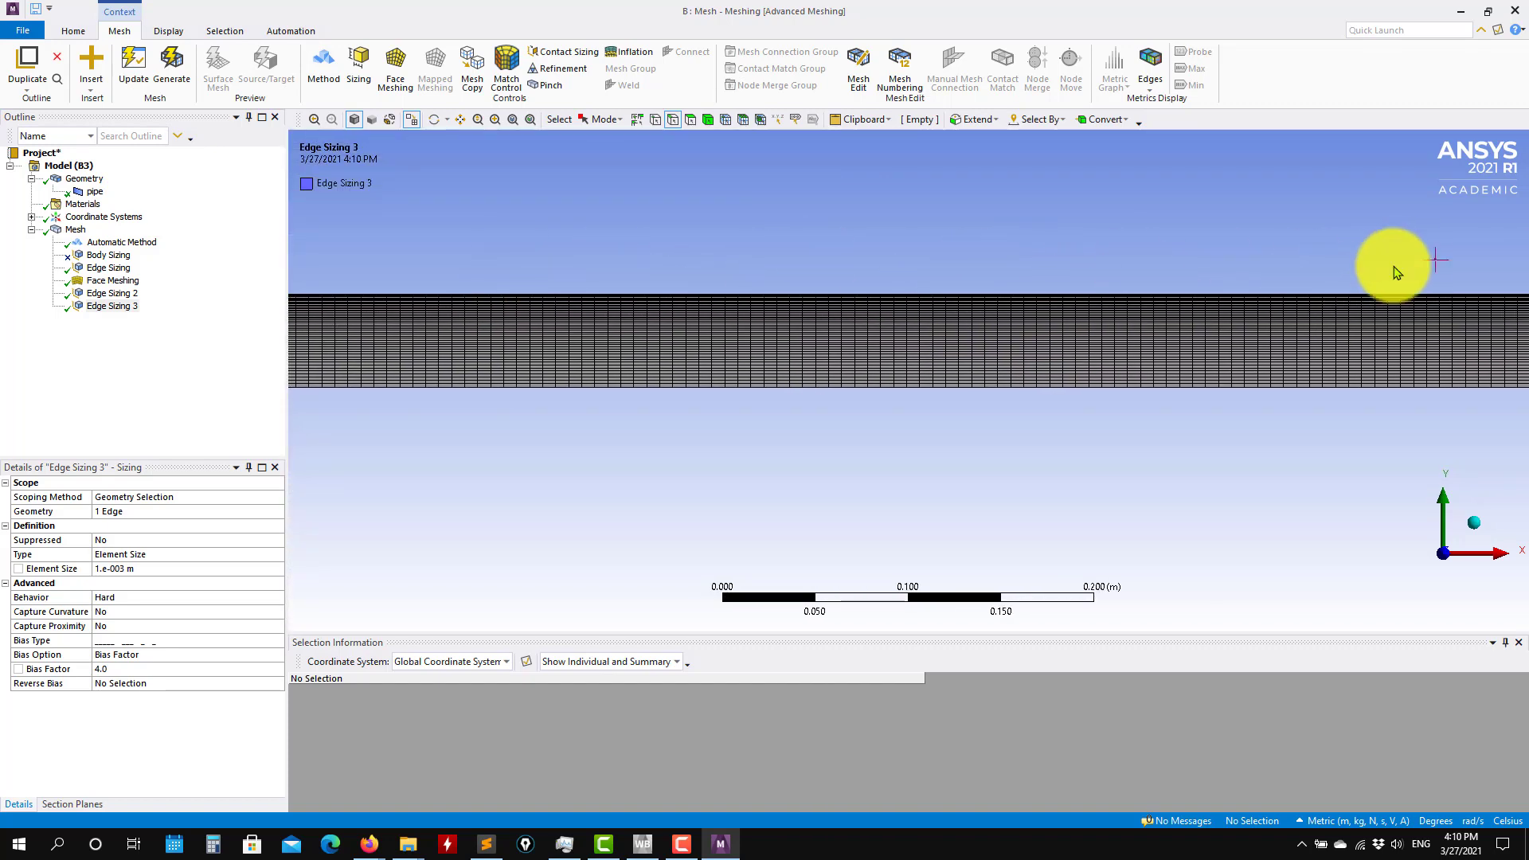
{"action": "middle_click_drag", "start_coordinate": [693, 307], "coordinate": [1283, 283], "text": "ctrl"}
{"action": "middle_click_drag", "start_coordinate": [638, 308], "coordinate": [1197, 358], "text": "ctrl"}
{"action": "middle_click_drag", "start_coordinate": [440, 279], "coordinate": [1089, 284], "text": "ctrl"}
{"action": "middle_click_drag", "start_coordinate": [522, 283], "coordinate": [916, 290], "text": "ctrl"}
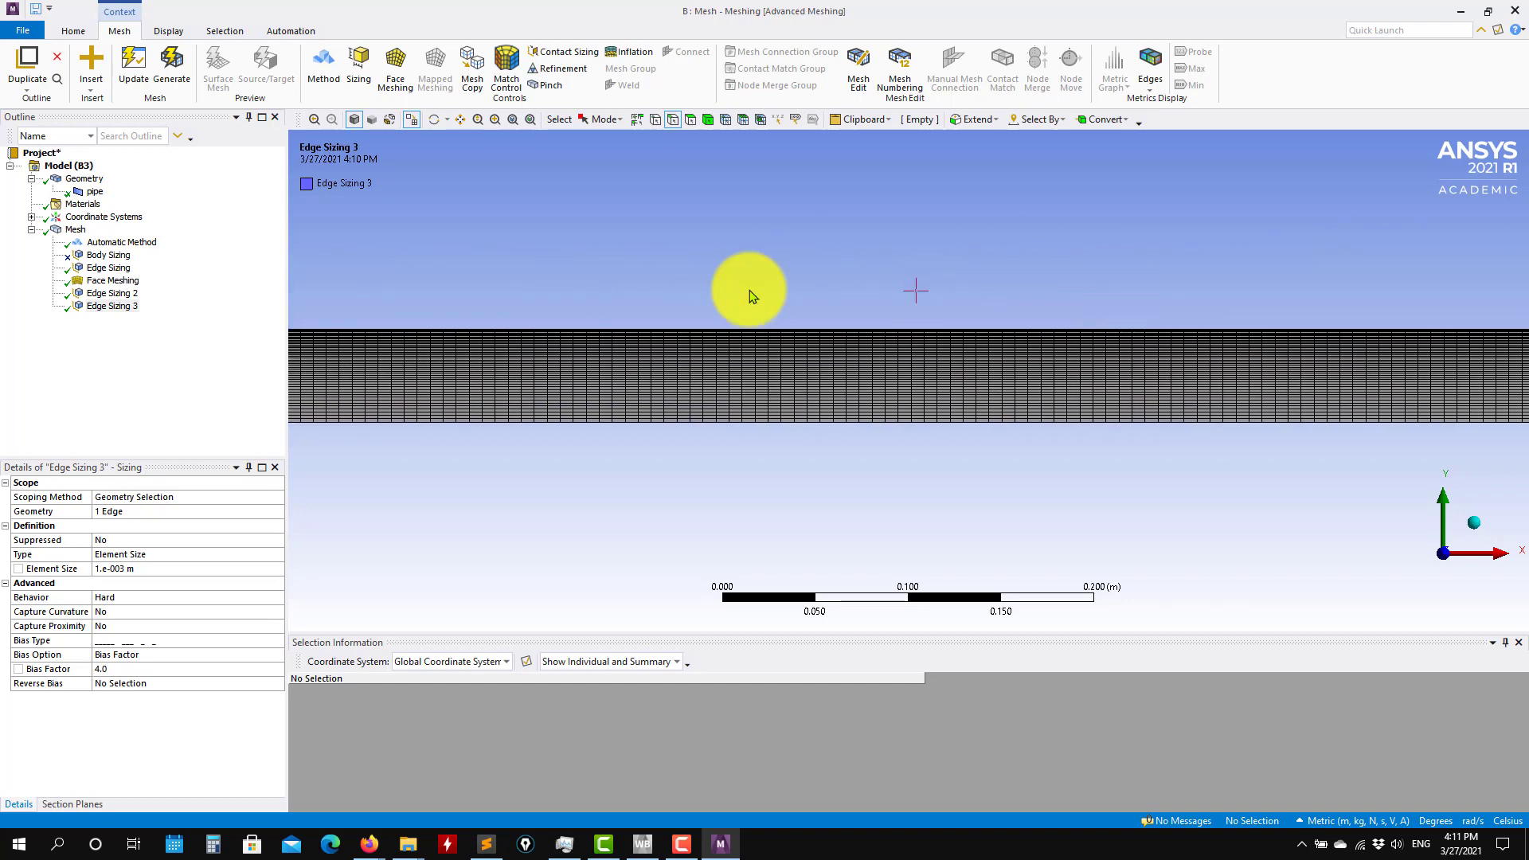
{"action": "middle_click_drag", "start_coordinate": [570, 331], "coordinate": [1058, 344], "text": "ctrl"}
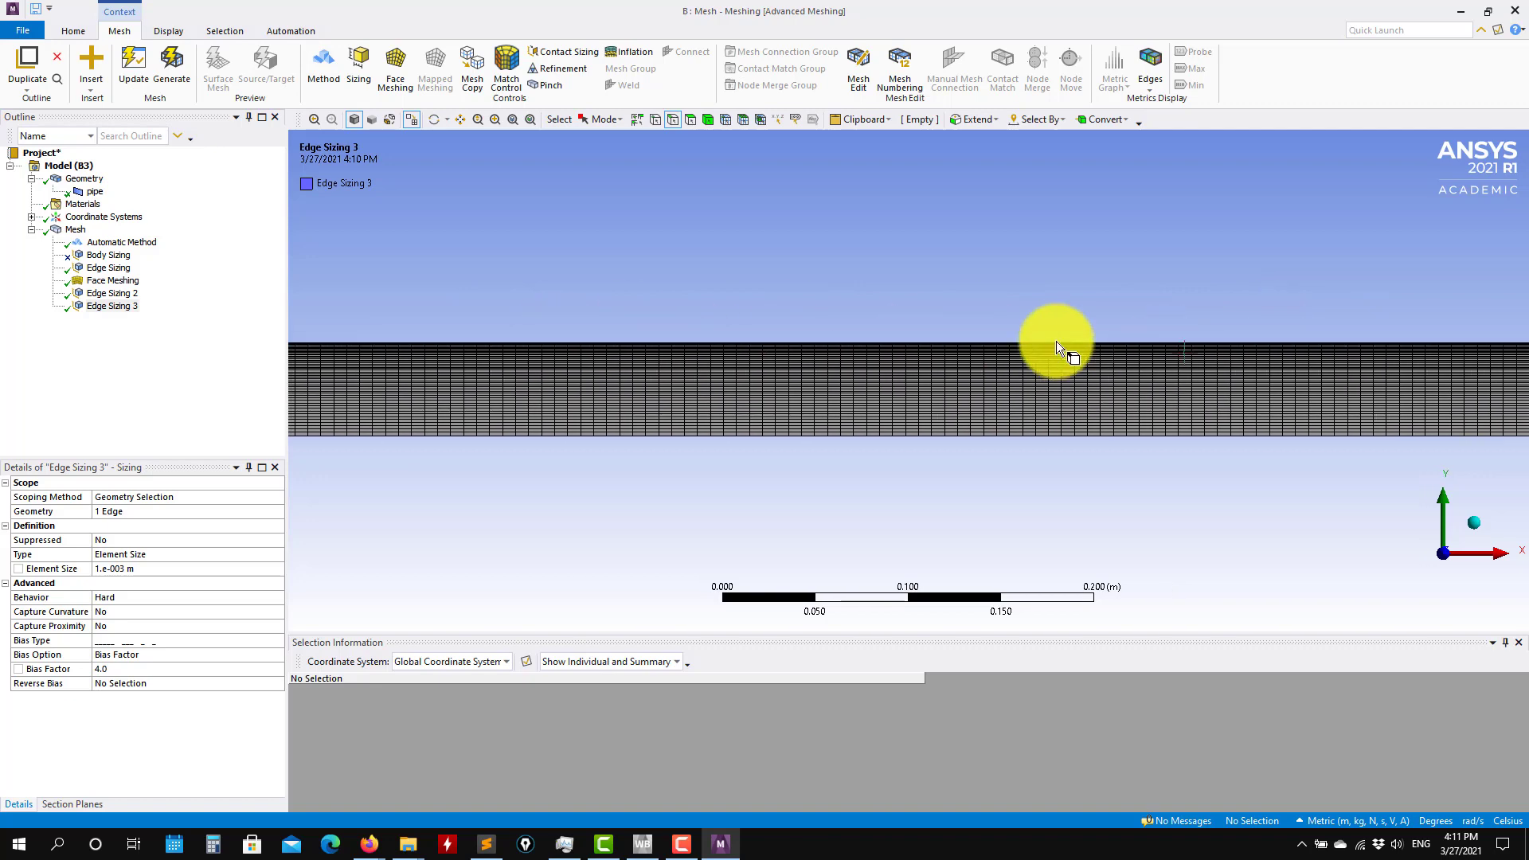
{"action": "middle_click_drag", "start_coordinate": [685, 342], "coordinate": [947, 358], "text": "ctrl"}
{"action": "middle_click_drag", "start_coordinate": [403, 357], "coordinate": [701, 358], "text": "ctrl"}
{"action": "scroll", "coordinate": [712, 396], "scroll_direction": "up", "scroll_amount": 2}
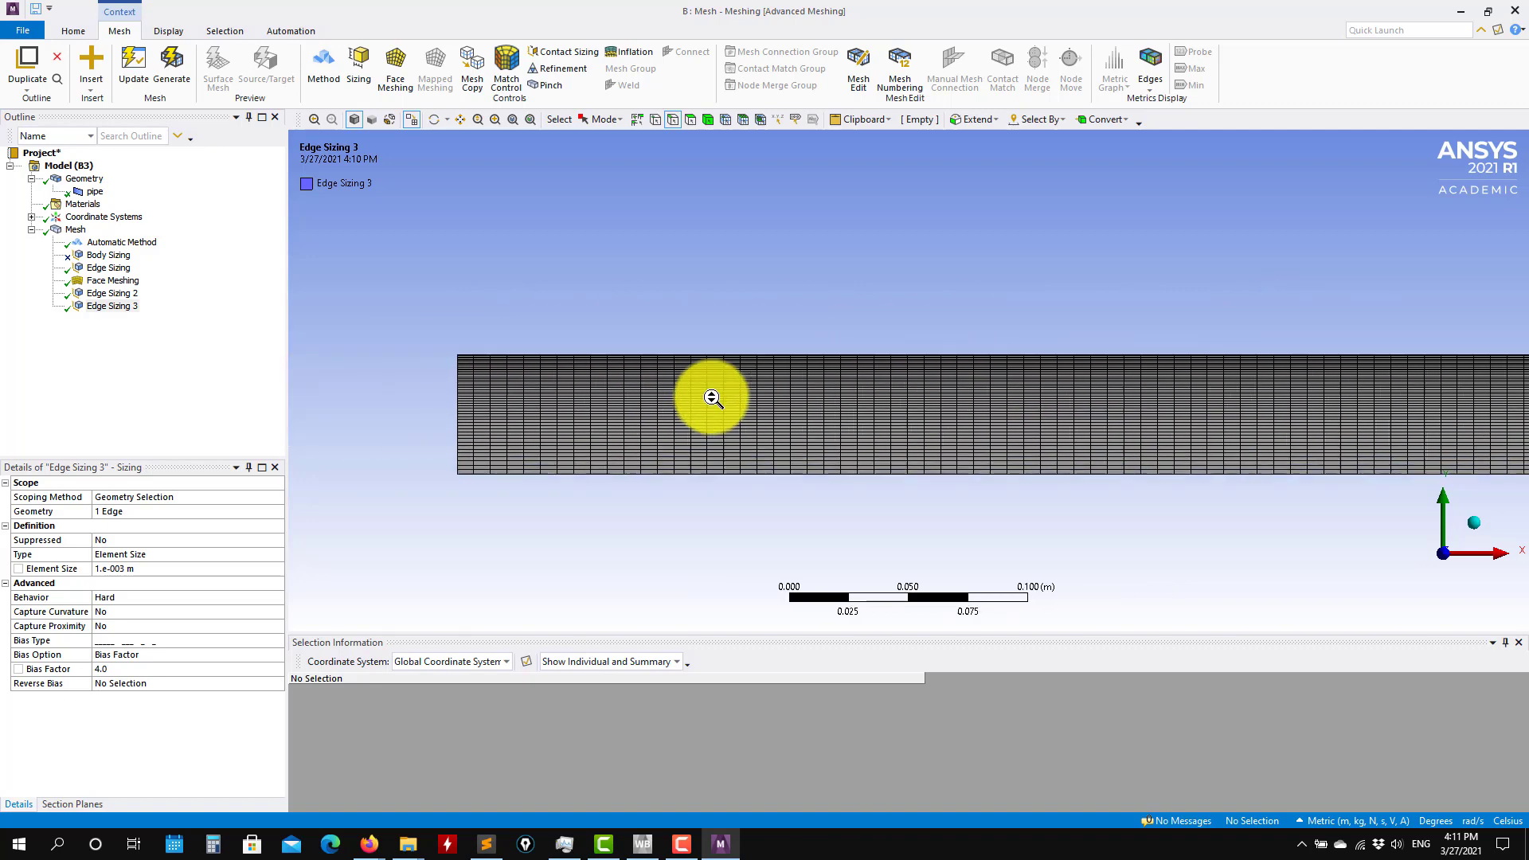
{"action": "scroll", "coordinate": [712, 397], "scroll_direction": "up", "scroll_amount": 1}
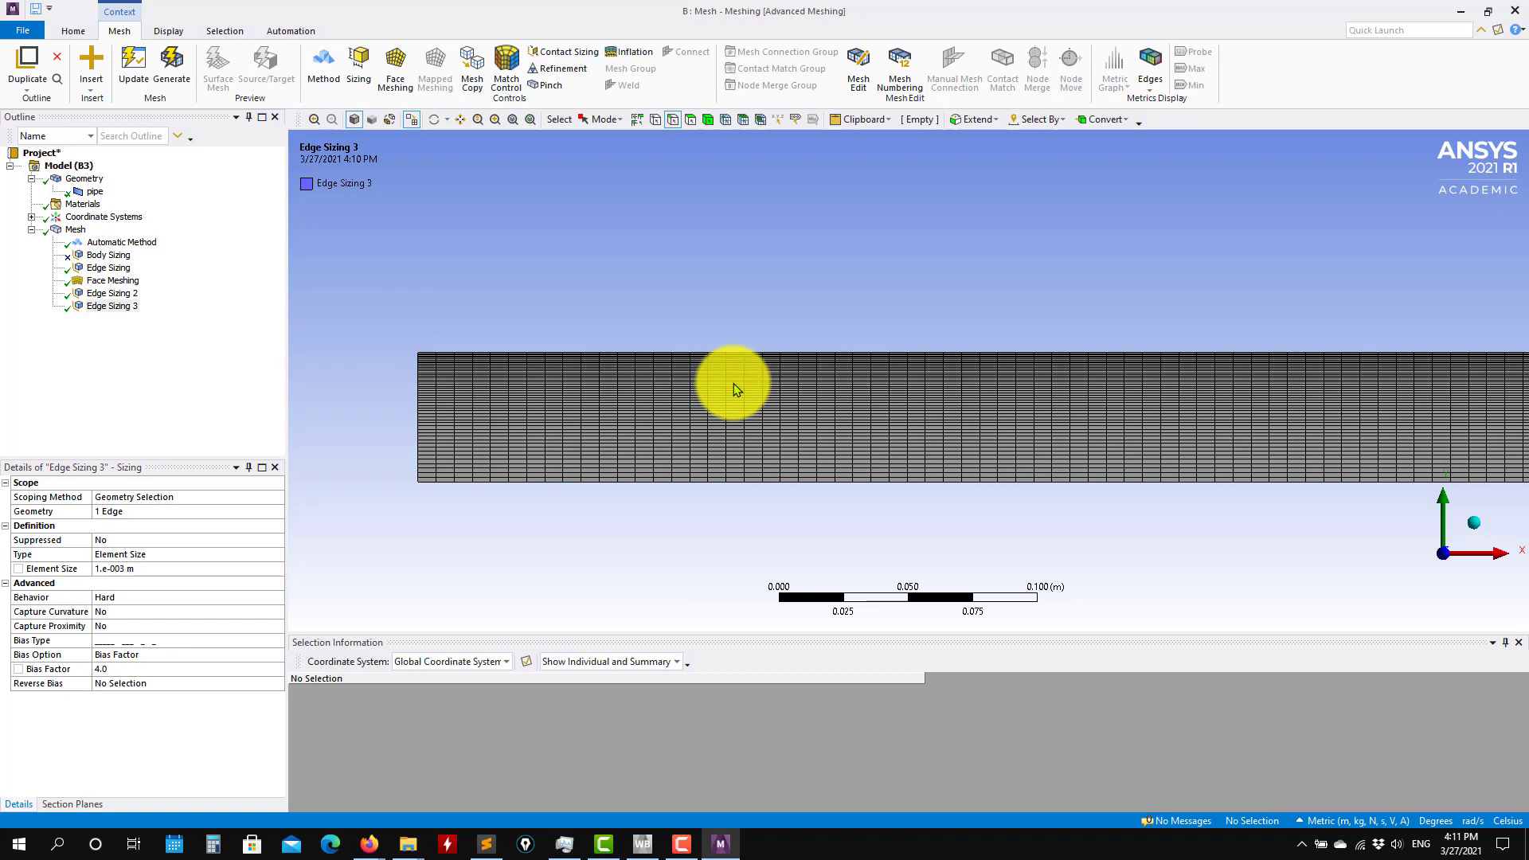
Measure the height of the first cell row at the pipe's upper wall between two vertically adjacent mesh nodes.
{"action": "scroll", "coordinate": [741, 375], "scroll_direction": "up", "scroll_amount": 5}
{"action": "middle_click_drag", "start_coordinate": [701, 299], "coordinate": [814, 424], "text": "ctrl"}
{"action": "scroll", "coordinate": [814, 423], "scroll_direction": "up", "scroll_amount": 3}
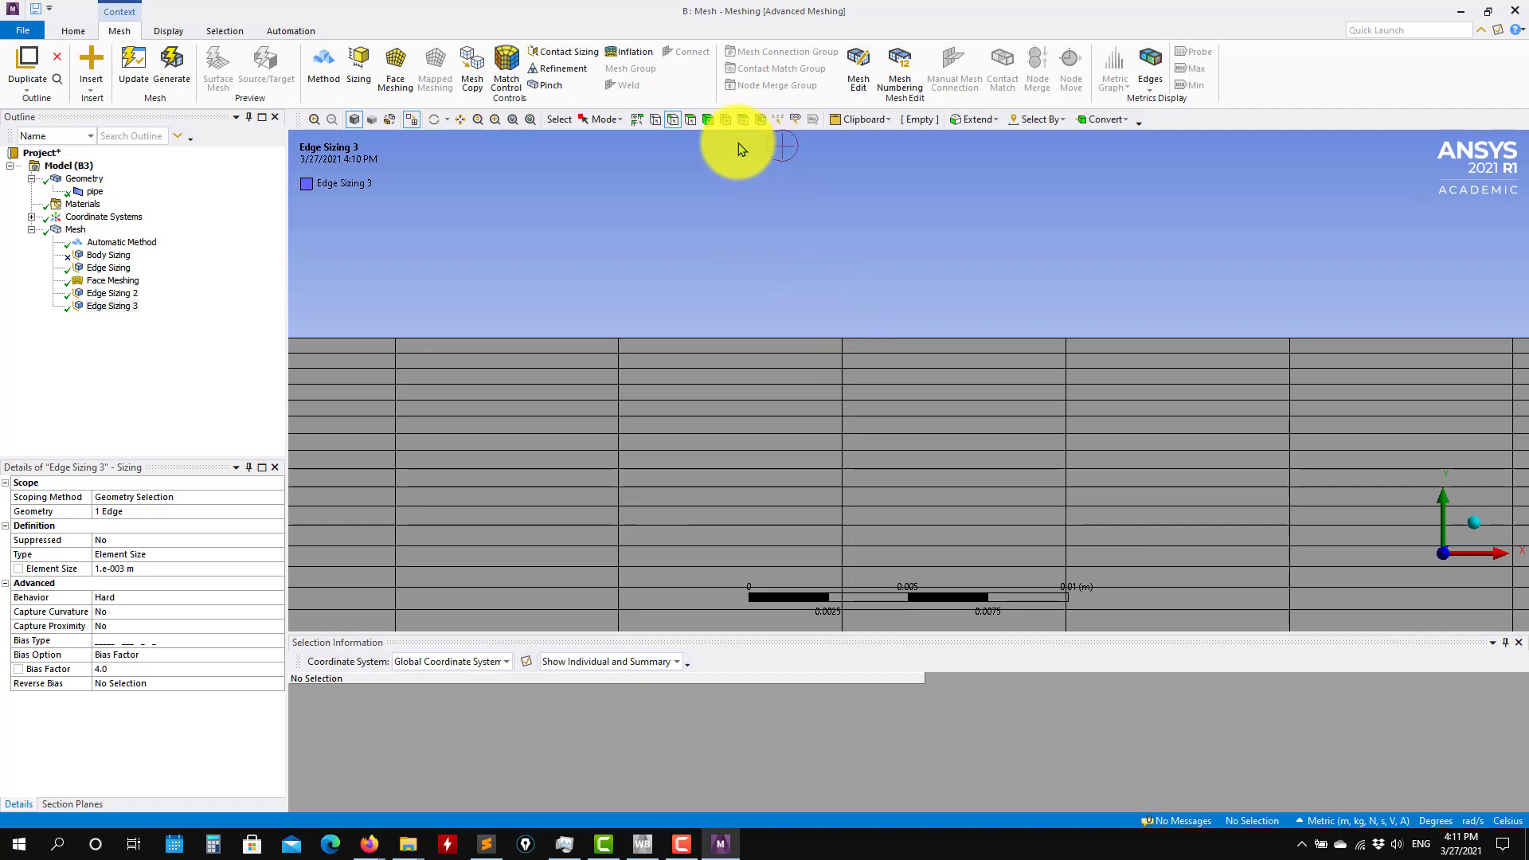
{"action": "left_click", "coordinate": [725, 120]}
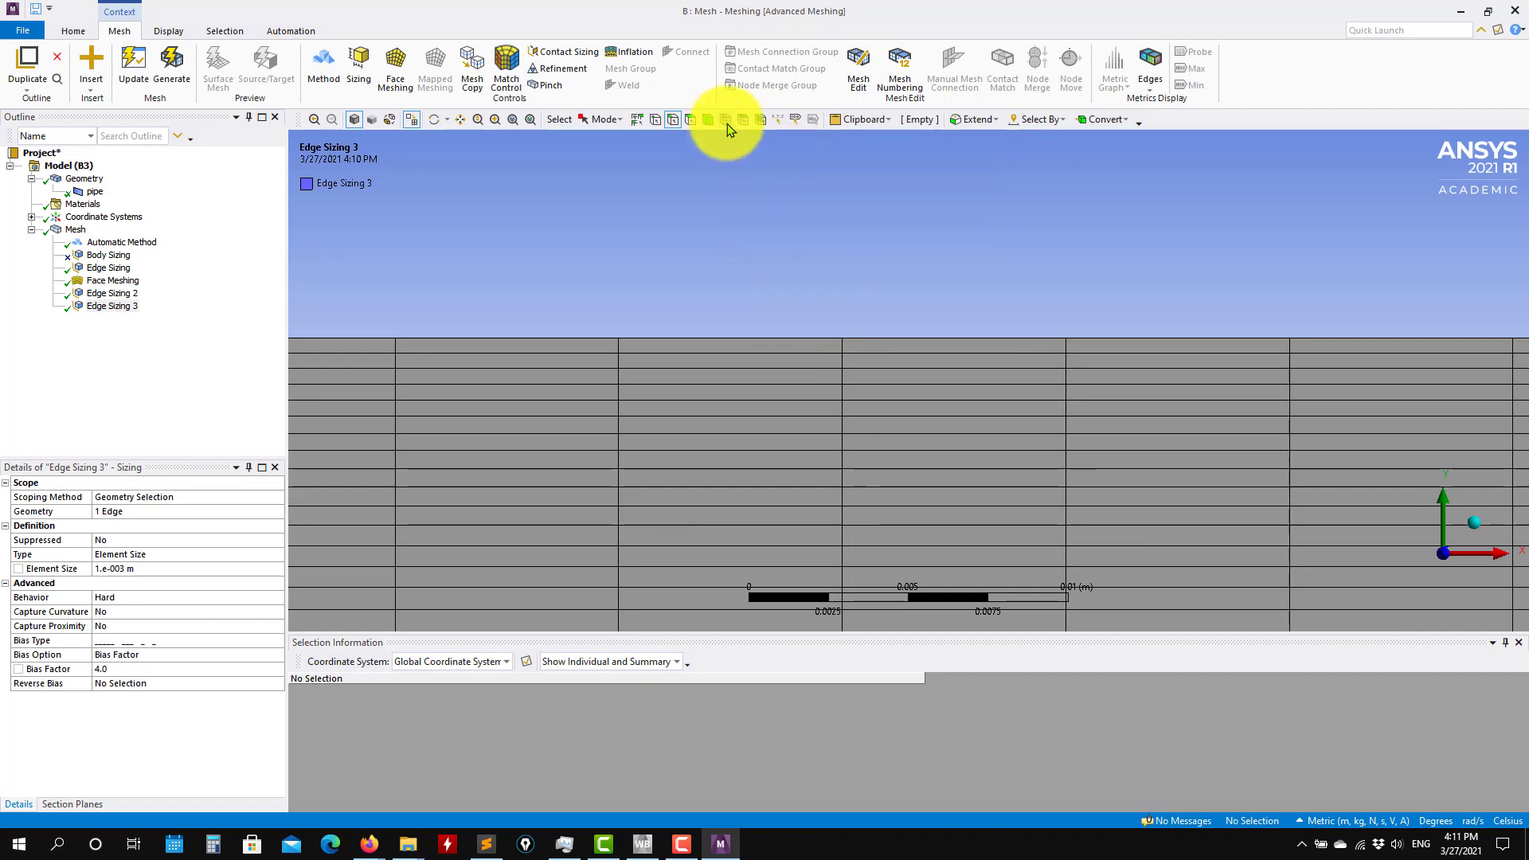
{"action": "left_click", "coordinate": [844, 340]}
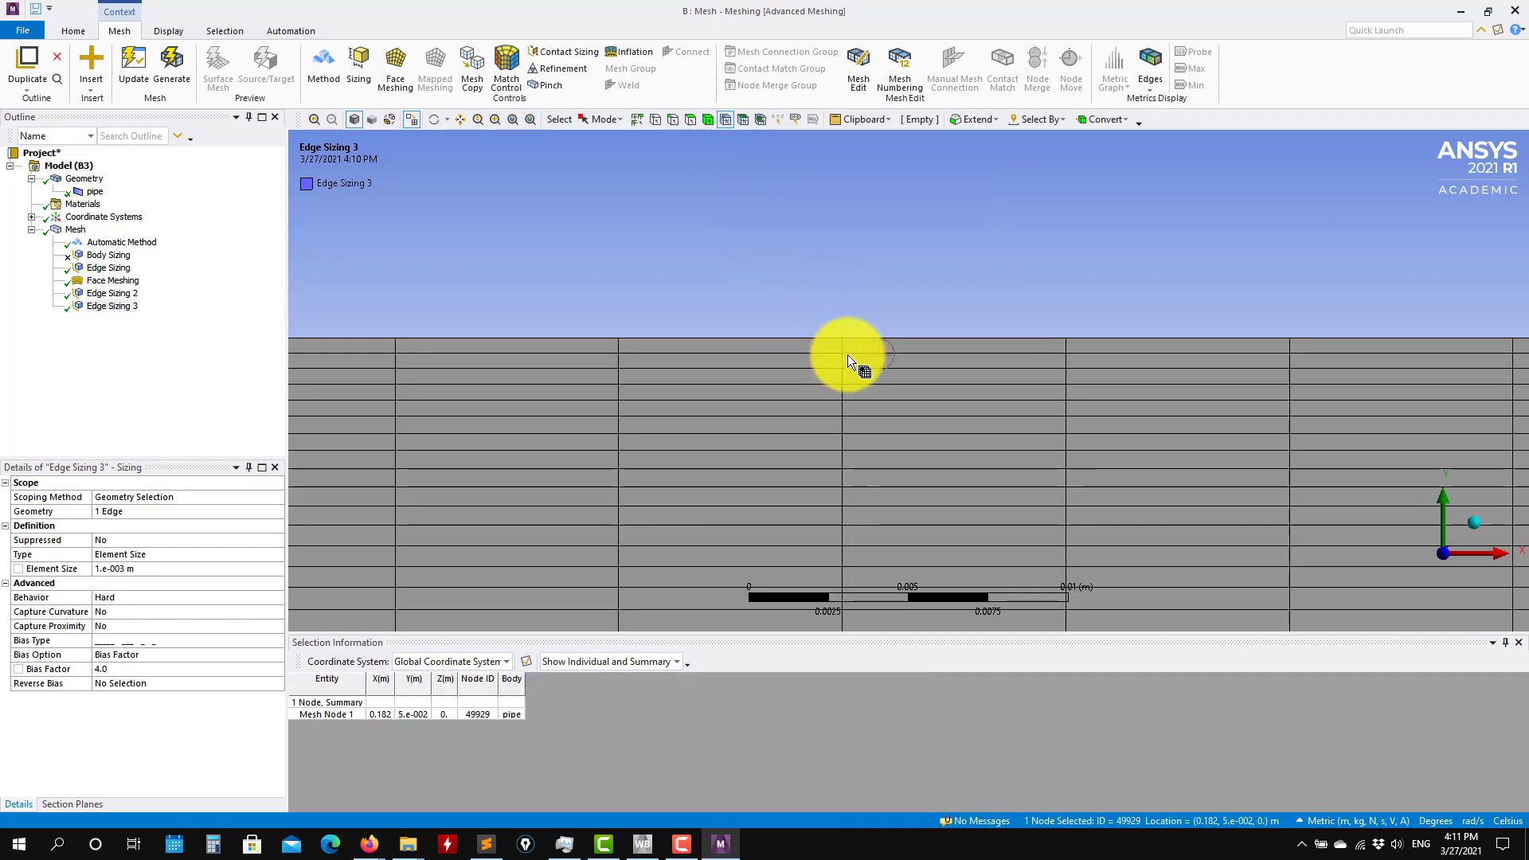
{"action": "left_click", "coordinate": [842, 352], "text": "ctrl"}
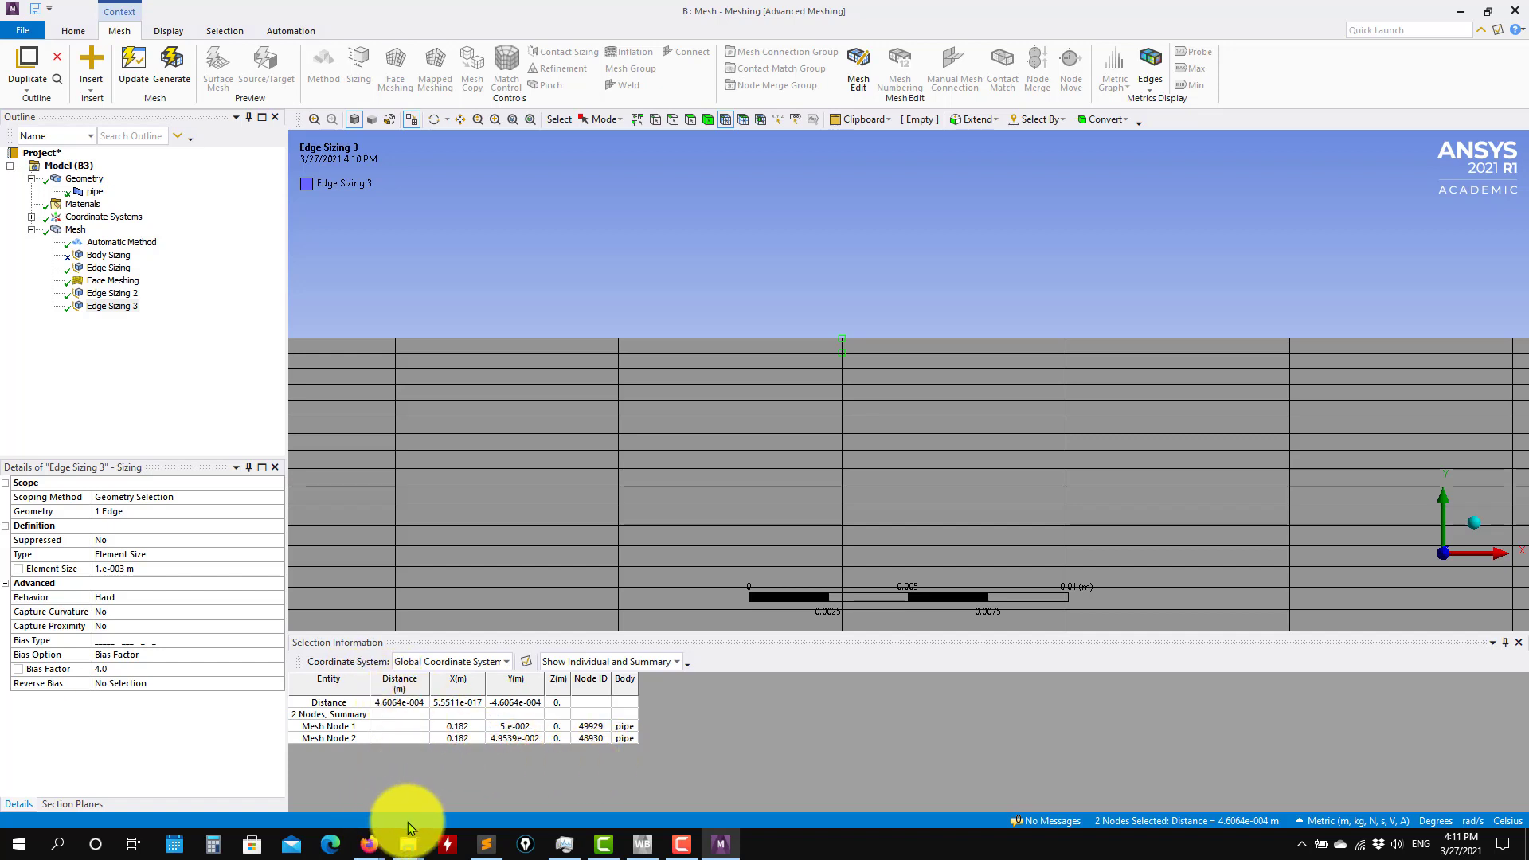
Switch to Firefox, check the pipe dimensions and flow conditions in case_presentation.pdf, and return to ANSYS Meshing.
{"action": "left_click", "coordinate": [379, 849]}
{"action": "left_click", "coordinate": [497, 809]}
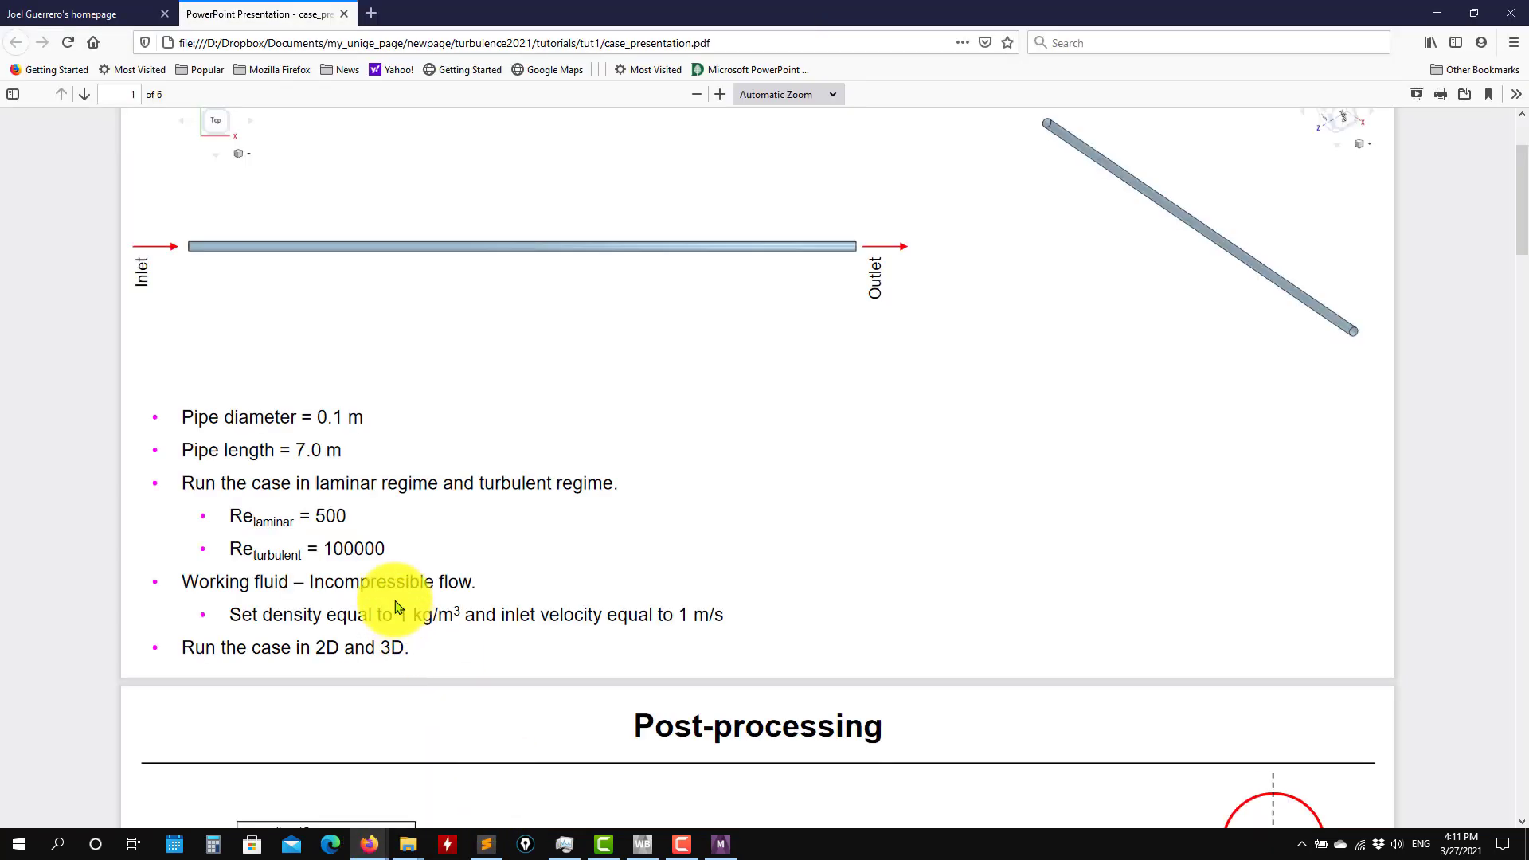
{"action": "left_click", "coordinate": [1436, 10]}
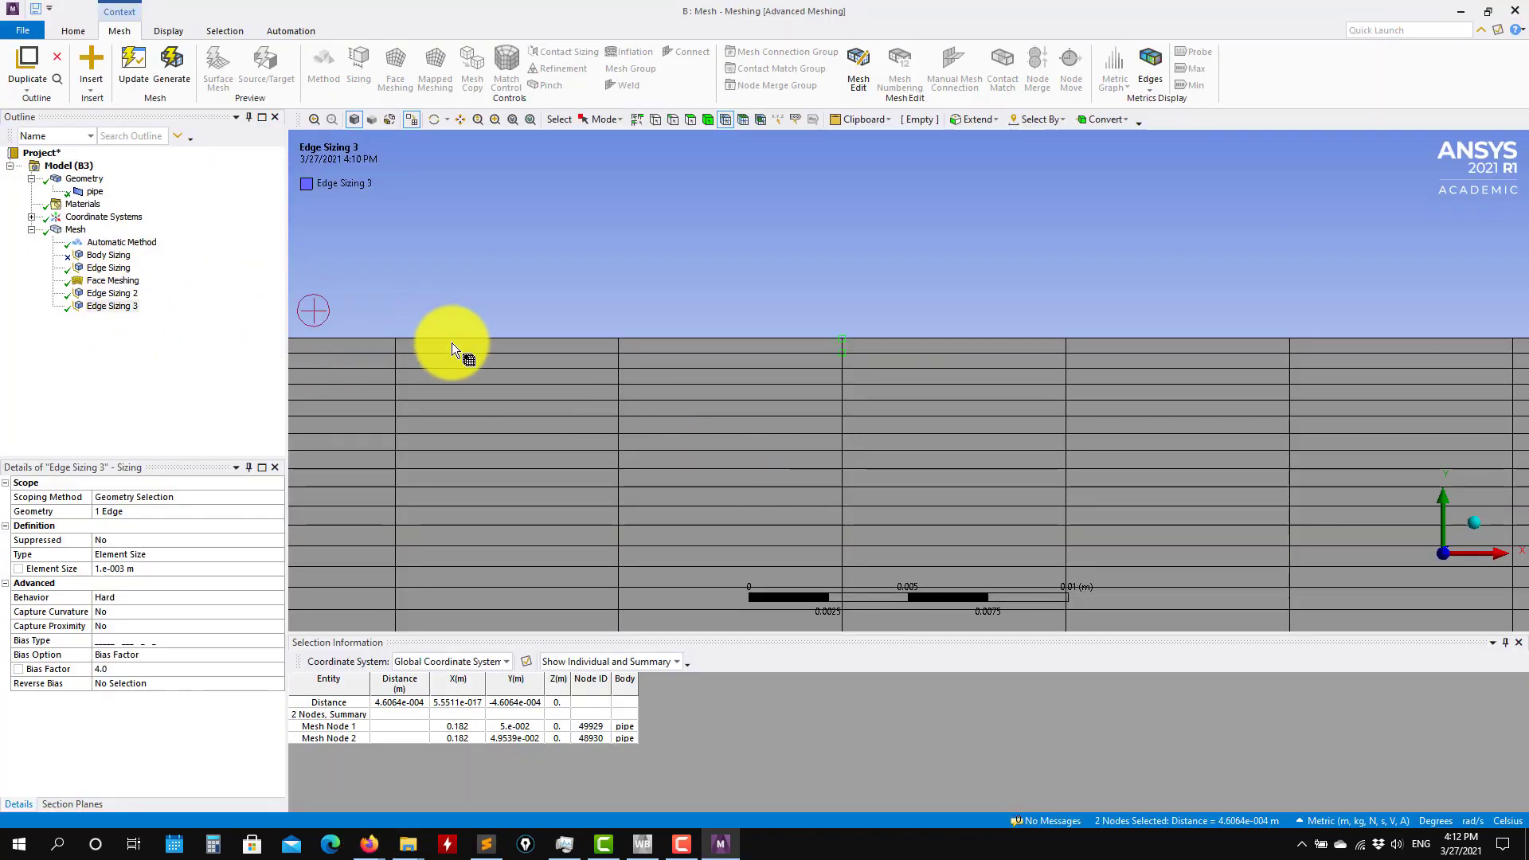
Set the left vertical edge's bias factor to 10 and regenerate the mesh.
{"action": "left_click", "coordinate": [118, 281]}
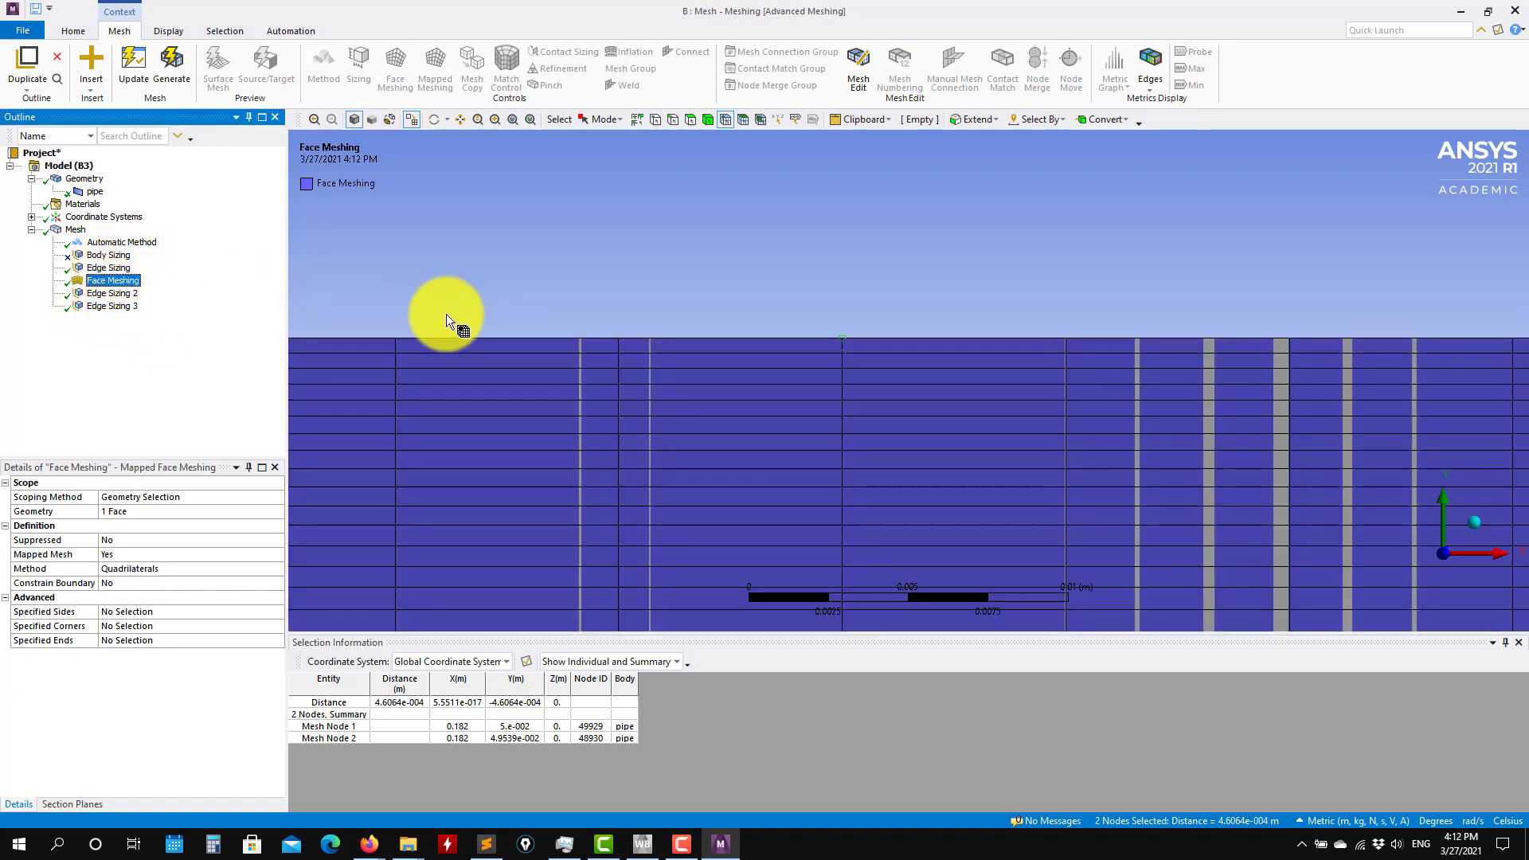
{"action": "scroll", "coordinate": [1196, 315], "scroll_direction": "up", "scroll_amount": 3}
{"action": "scroll", "coordinate": [855, 353], "scroll_direction": "down", "scroll_amount": 8}
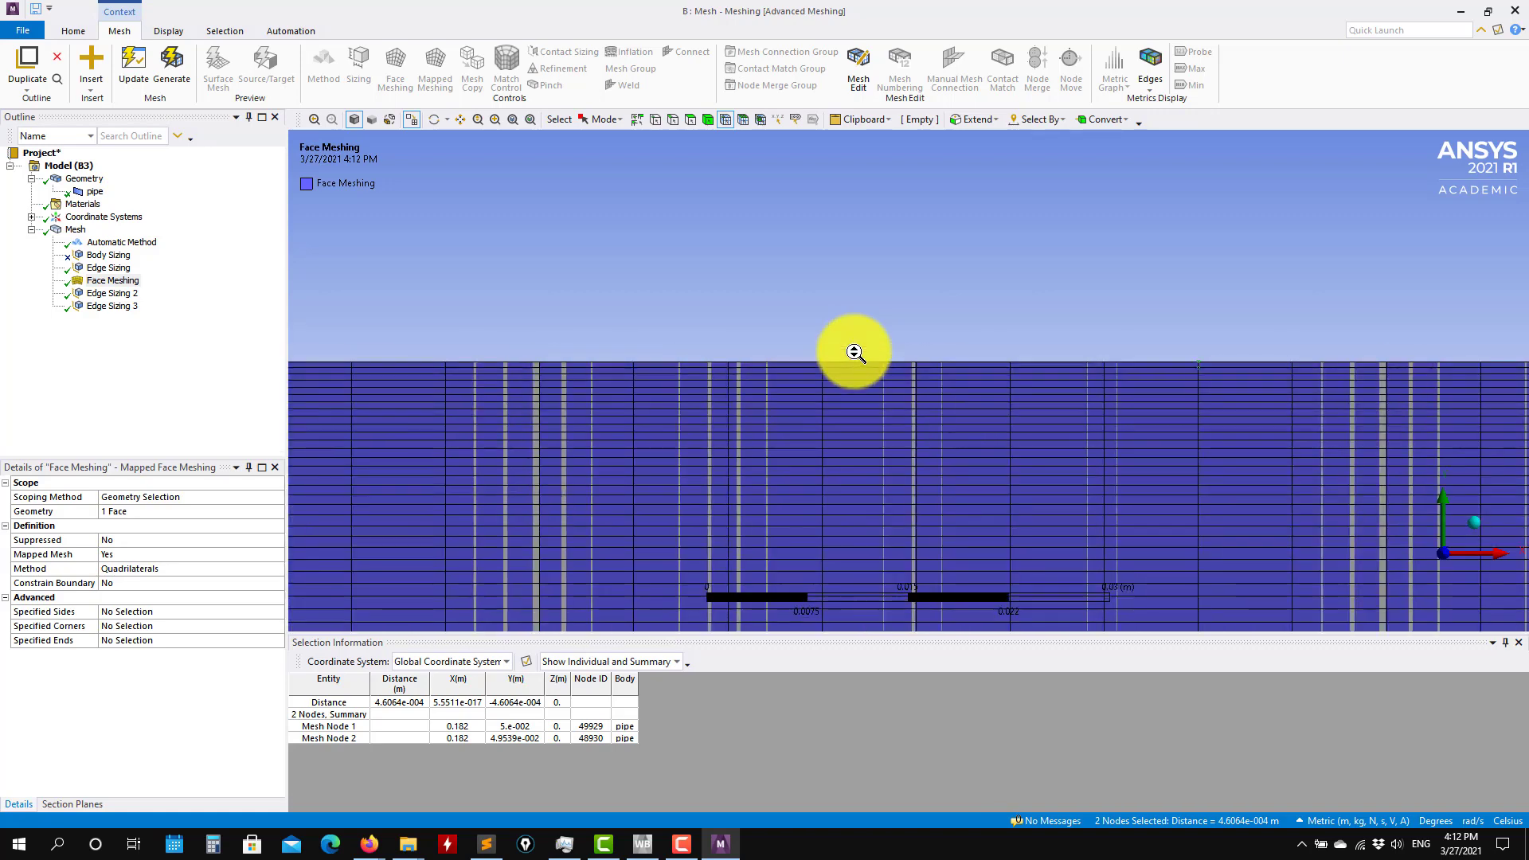
{"action": "scroll", "coordinate": [650, 386], "scroll_direction": "up", "scroll_amount": 4}
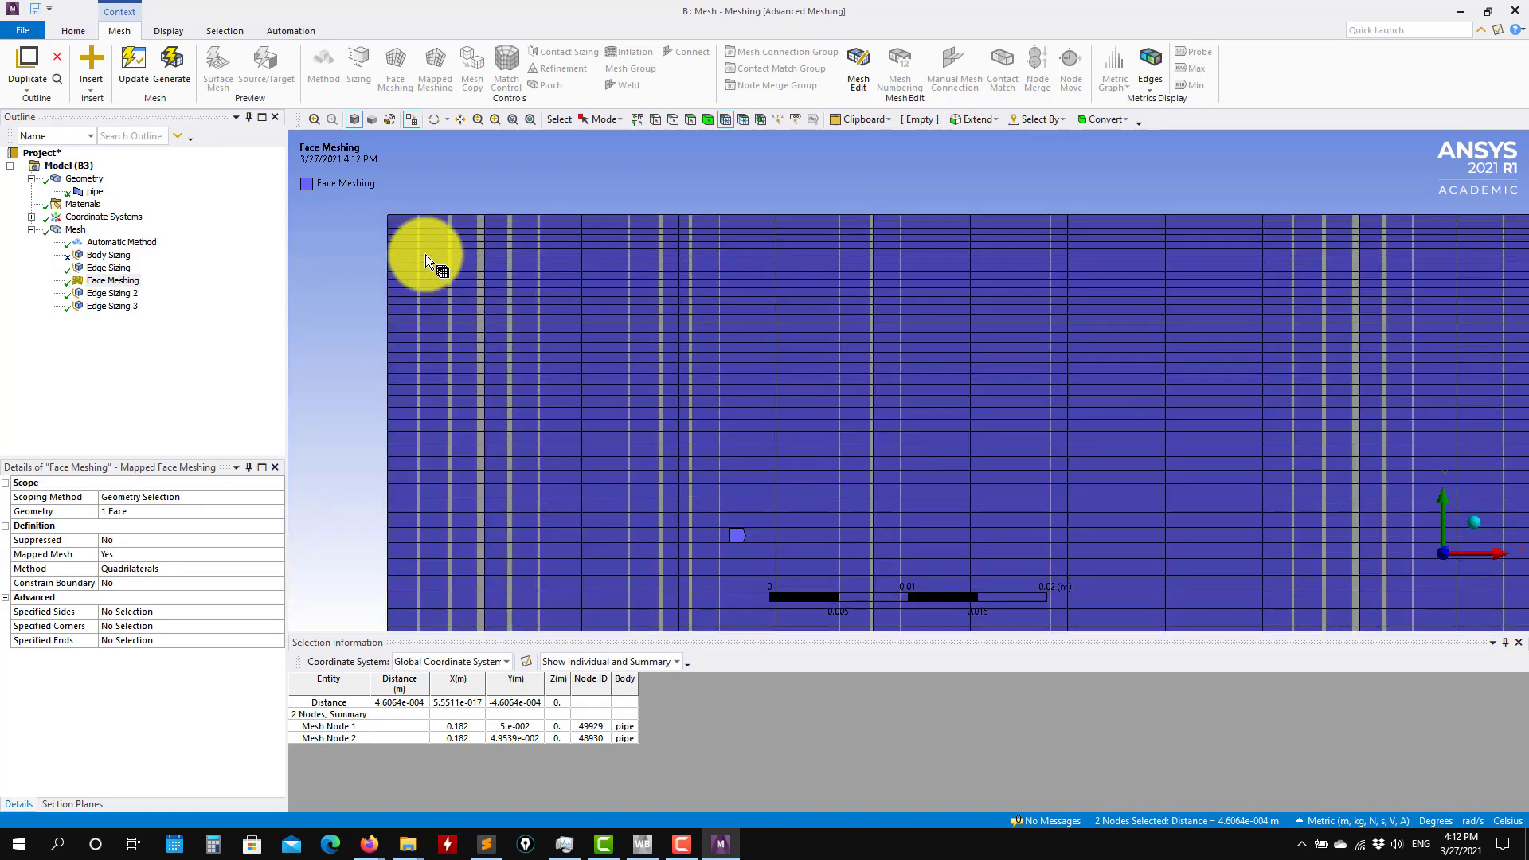
{"action": "left_click", "coordinate": [116, 268]}
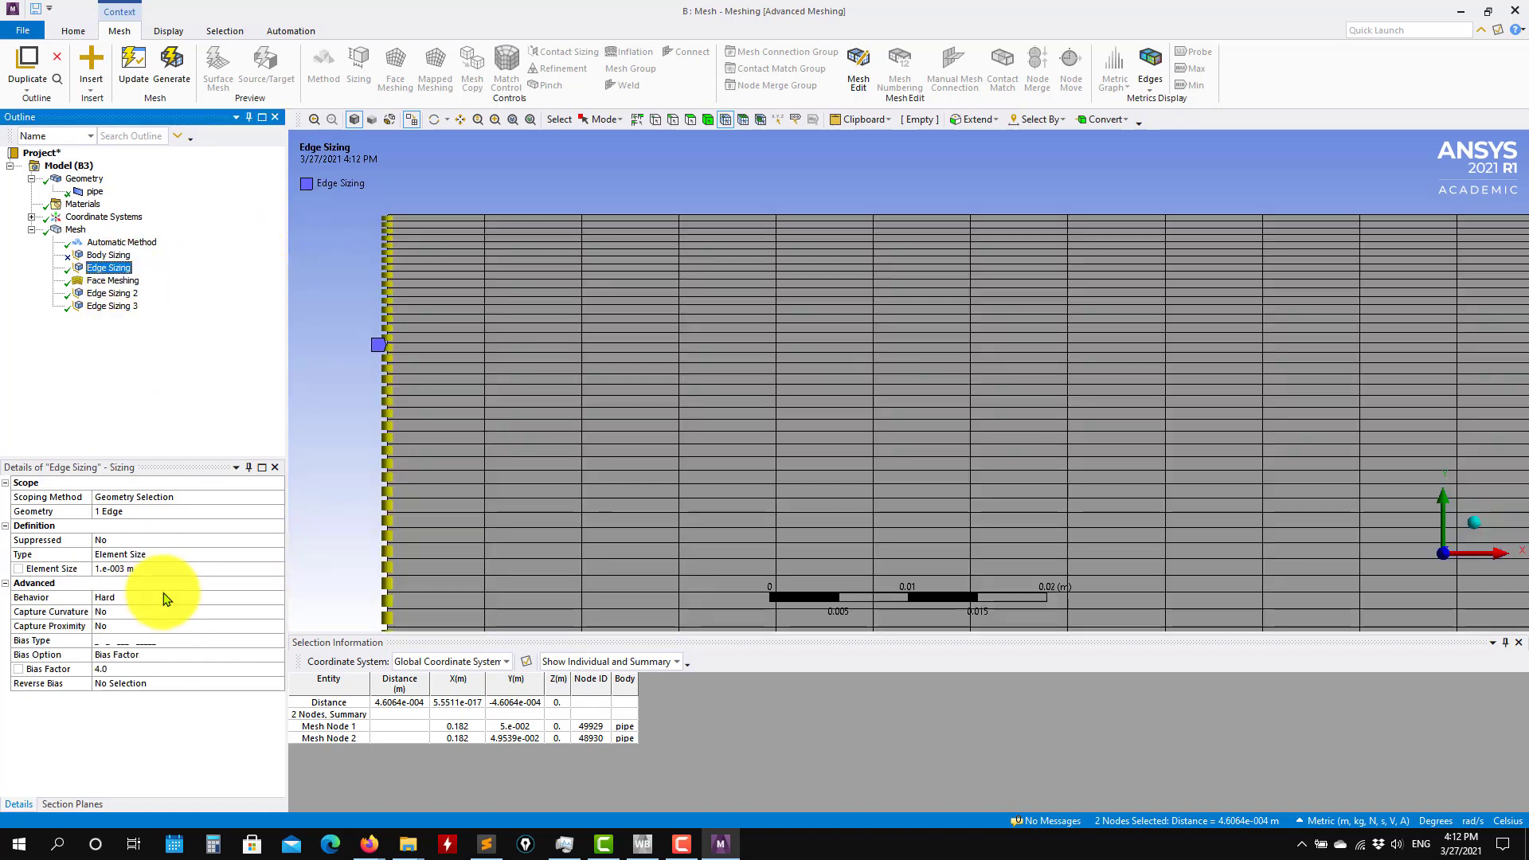
{"action": "left_click", "coordinate": [108, 673]}
{"action": "key", "text": "Return"}
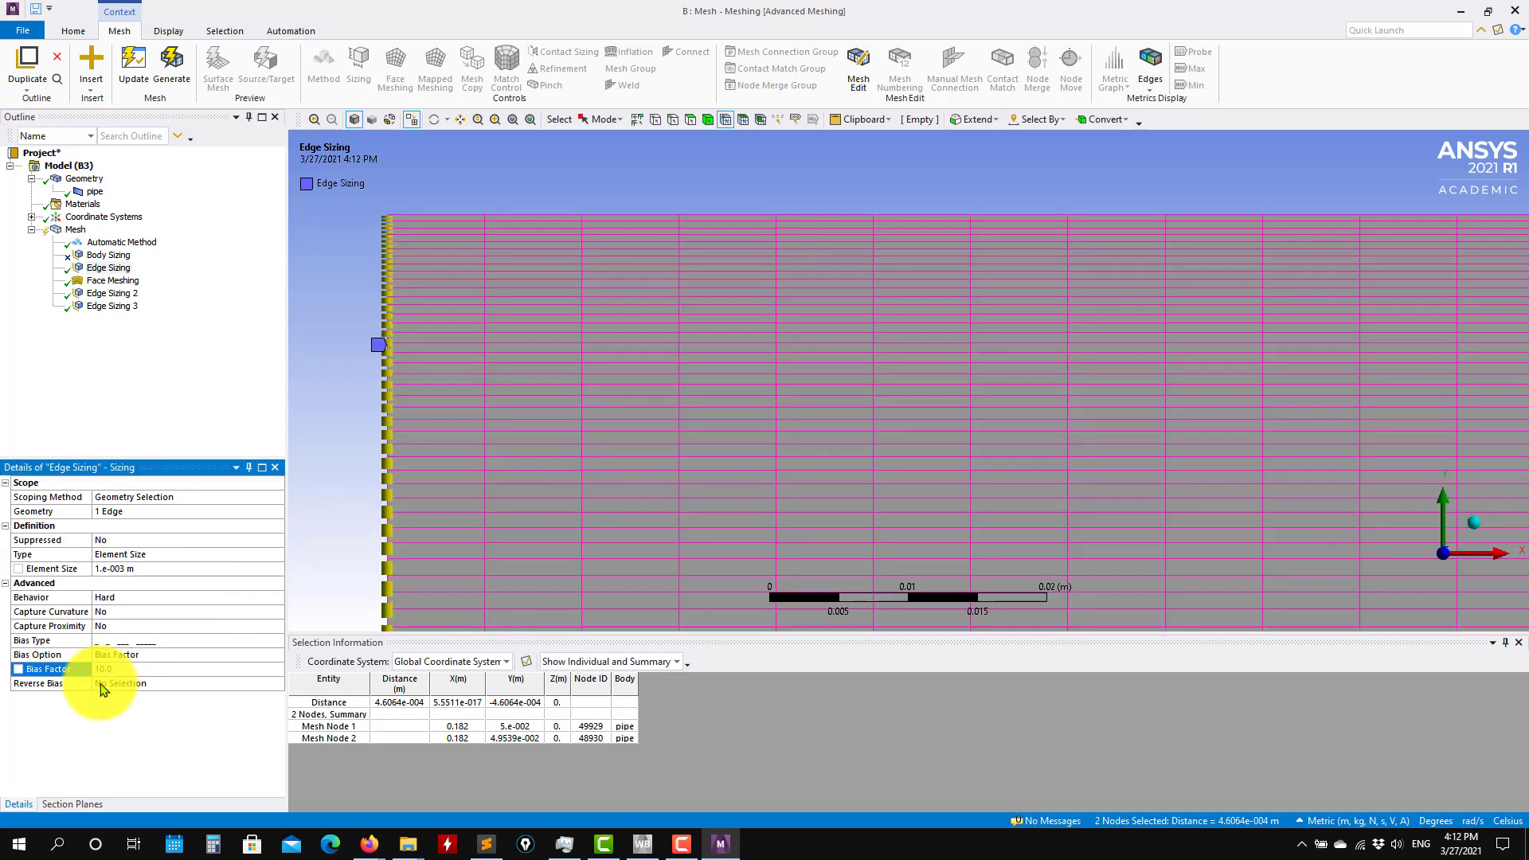
{"action": "left_click", "coordinate": [170, 66]}
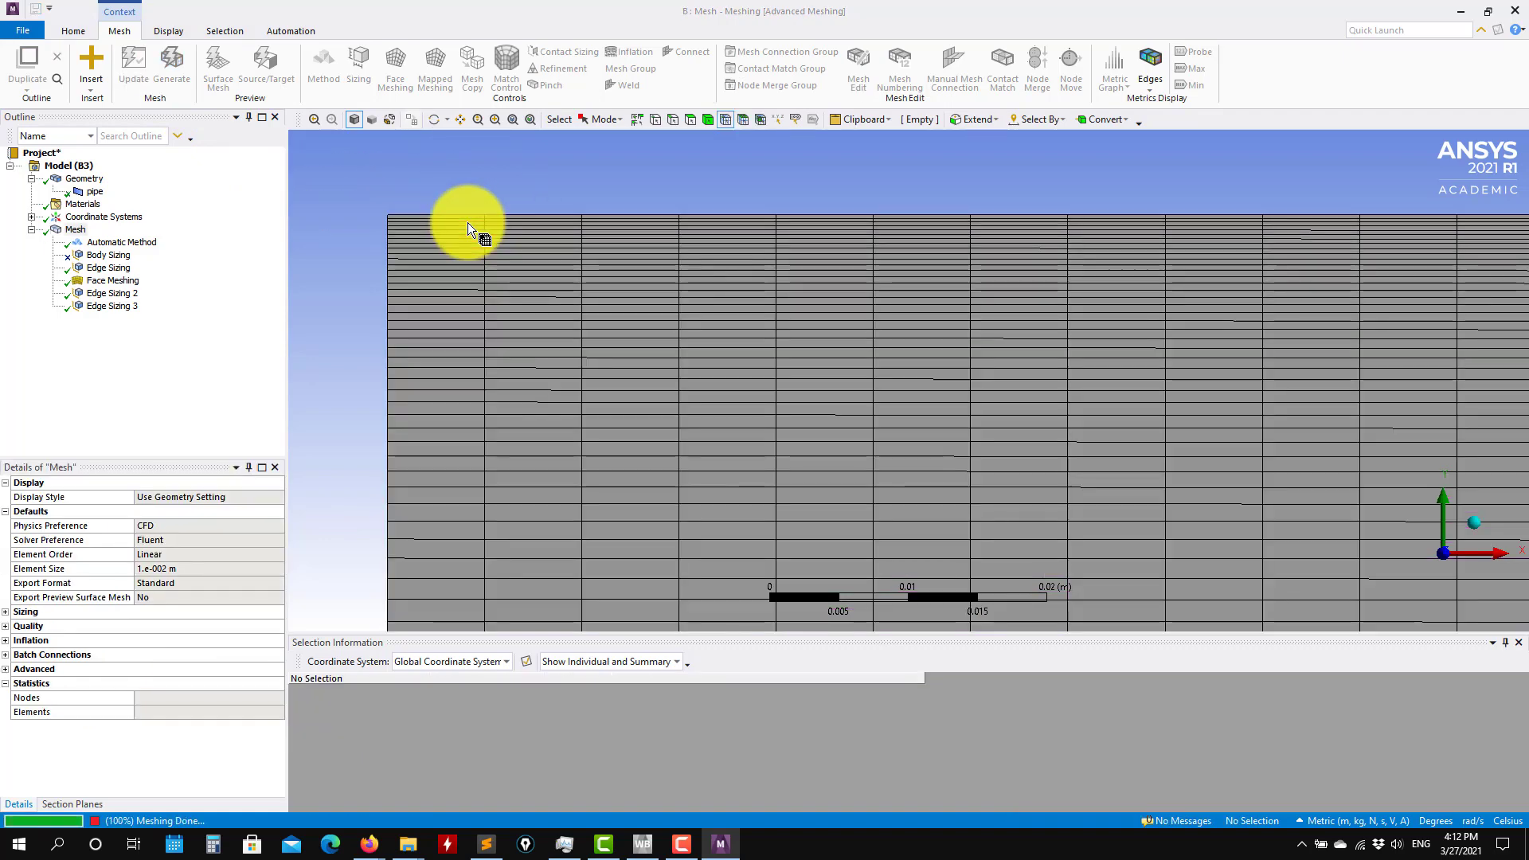
Measure the first cell row's height at the upper wall near the pipe's left end using two adjacent mesh nodes.
{"action": "middle_click_drag", "start_coordinate": [500, 243], "coordinate": [897, 326], "text": "ctrl"}
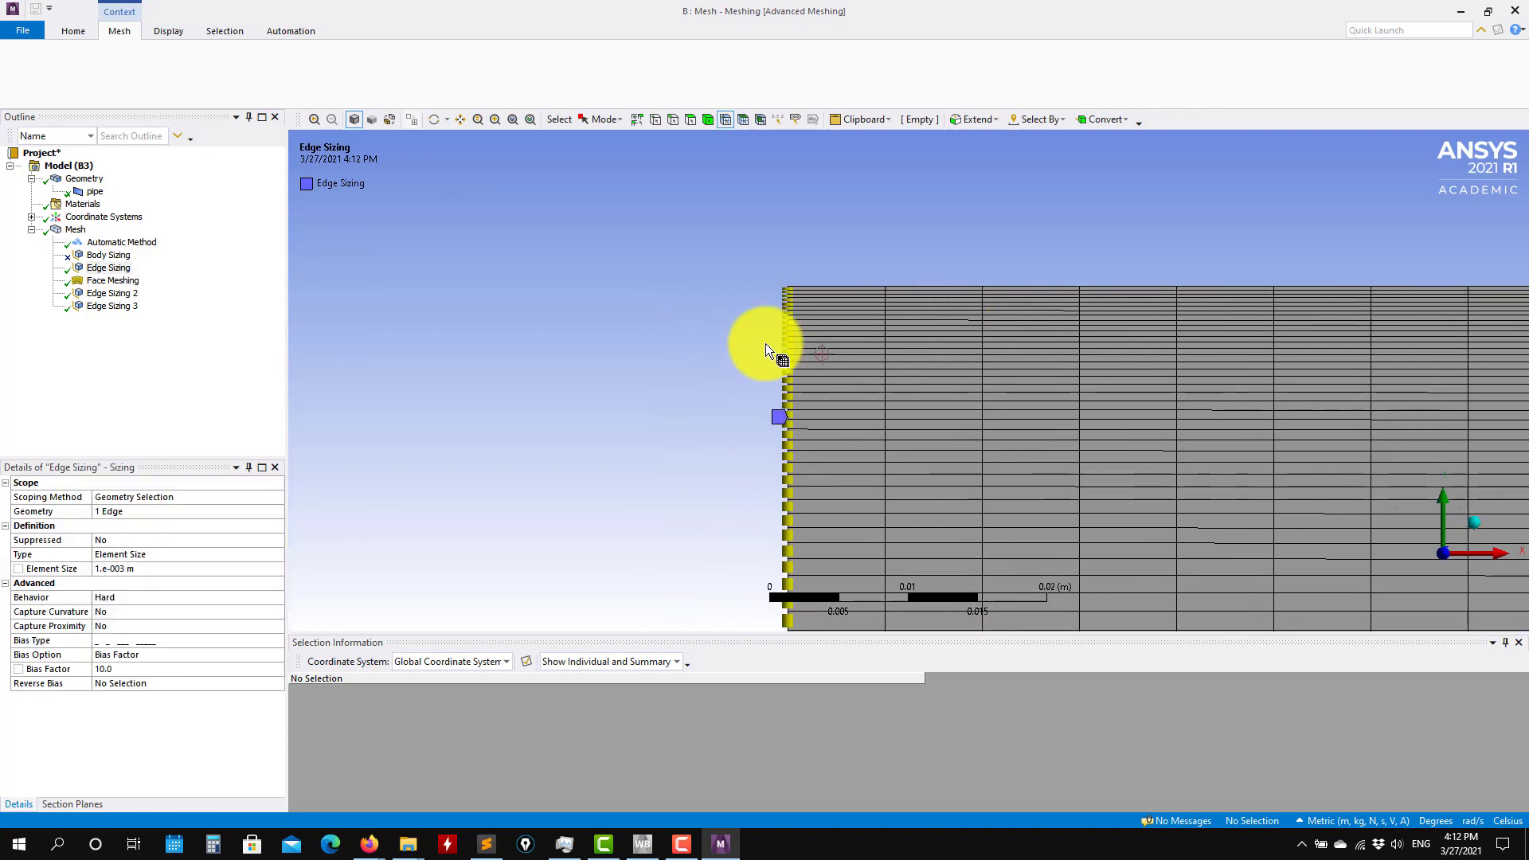
{"action": "middle_click_drag", "start_coordinate": [774, 348], "coordinate": [771, 586], "text": "shift"}
{"action": "middle_click_drag", "start_coordinate": [829, 513], "coordinate": [727, 151], "text": "shift"}
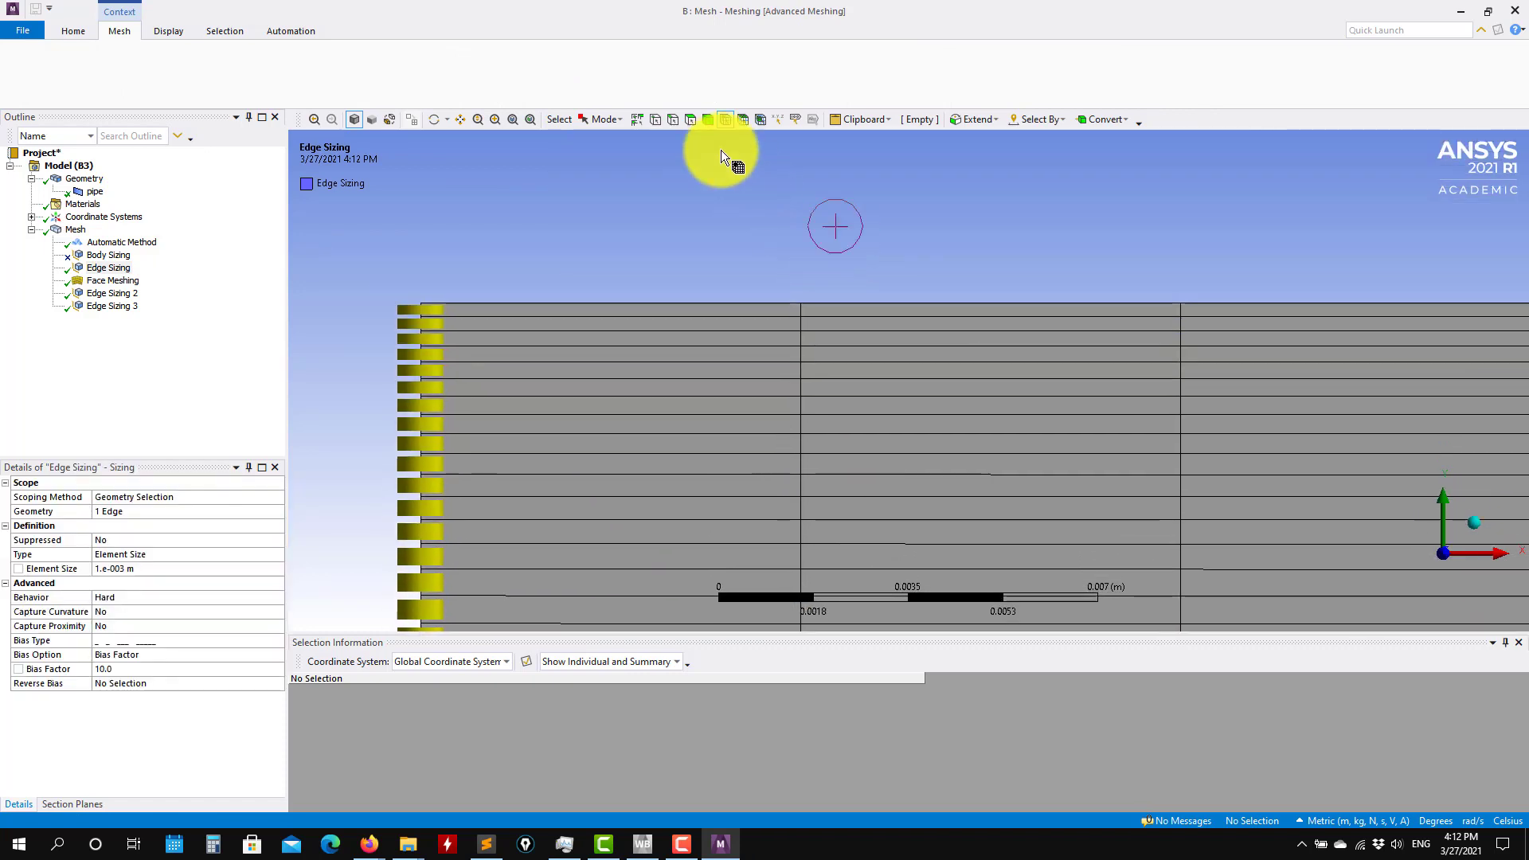
{"action": "left_click", "coordinate": [799, 307]}
{"action": "left_click", "coordinate": [804, 317], "text": "ctrl"}
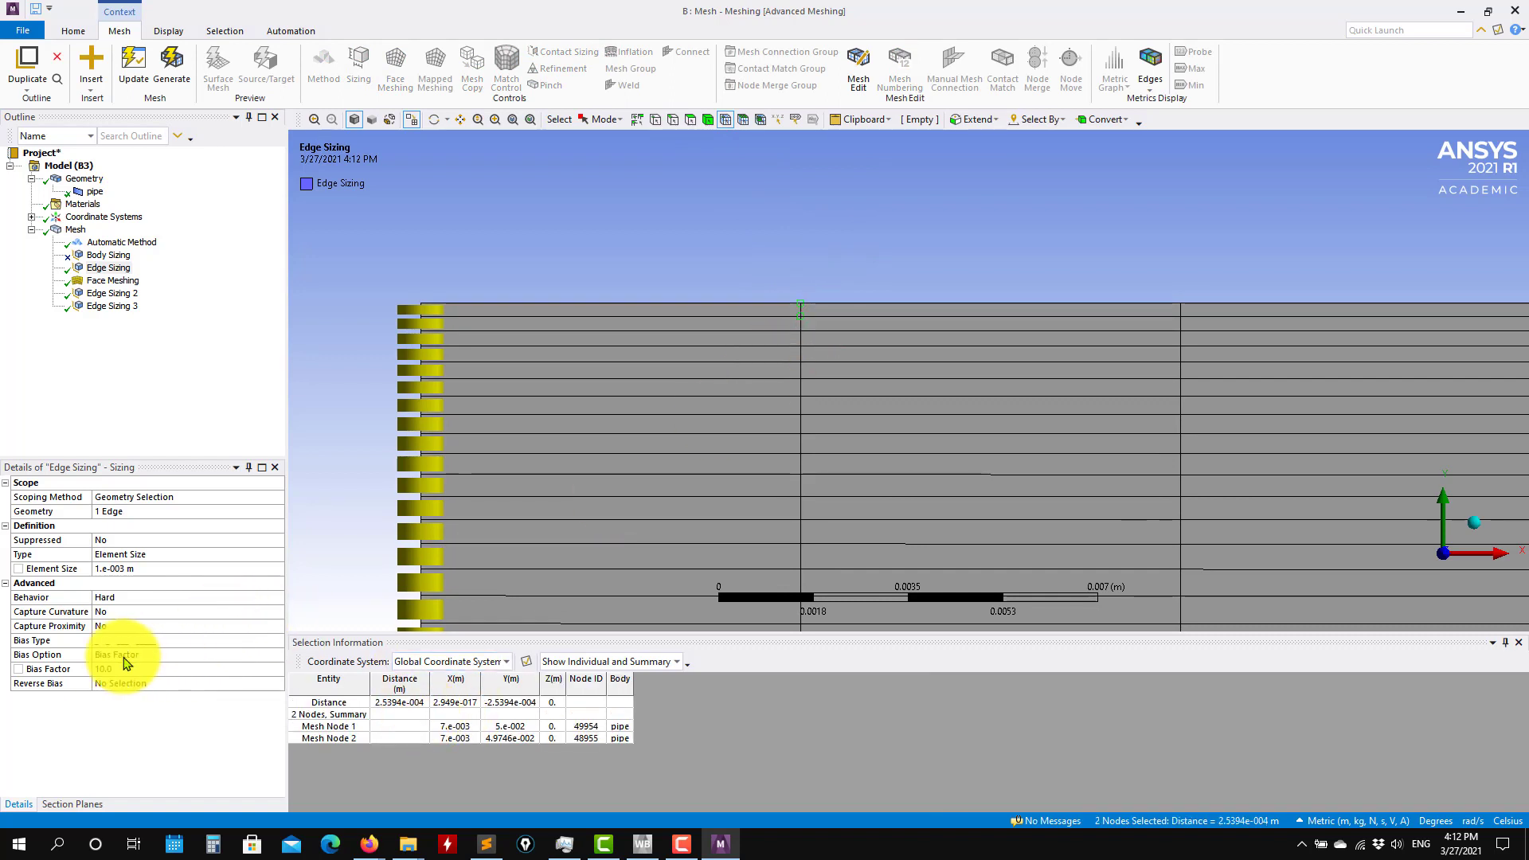
Set the left vertical edge's element size to 0.0005 m and update the mesh.
{"action": "left_click", "coordinate": [131, 272]}
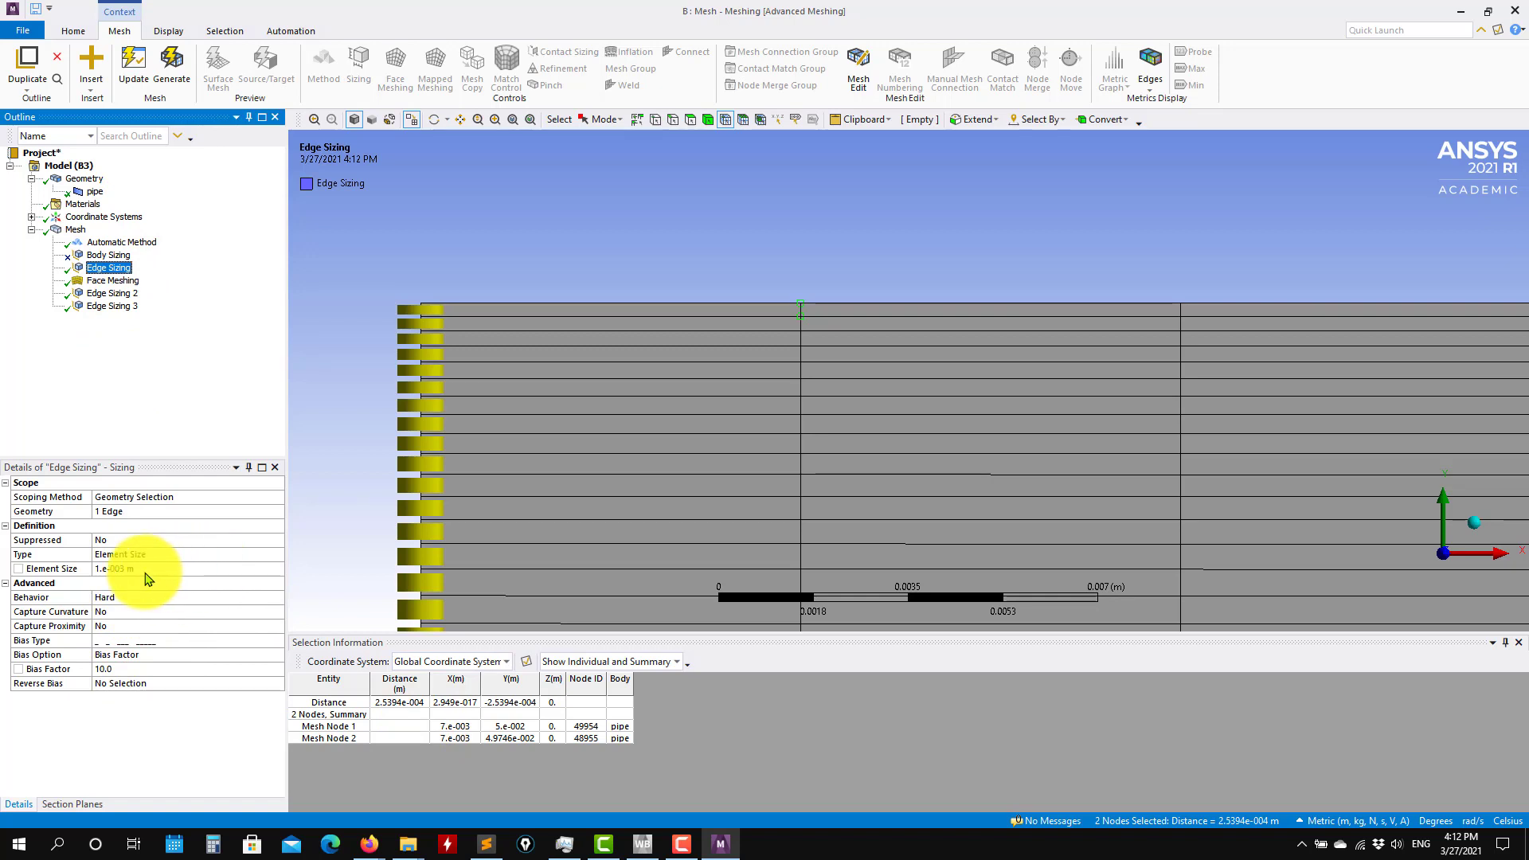
{"action": "left_click", "coordinate": [145, 570]}
{"action": "type", "text": "0.000"}
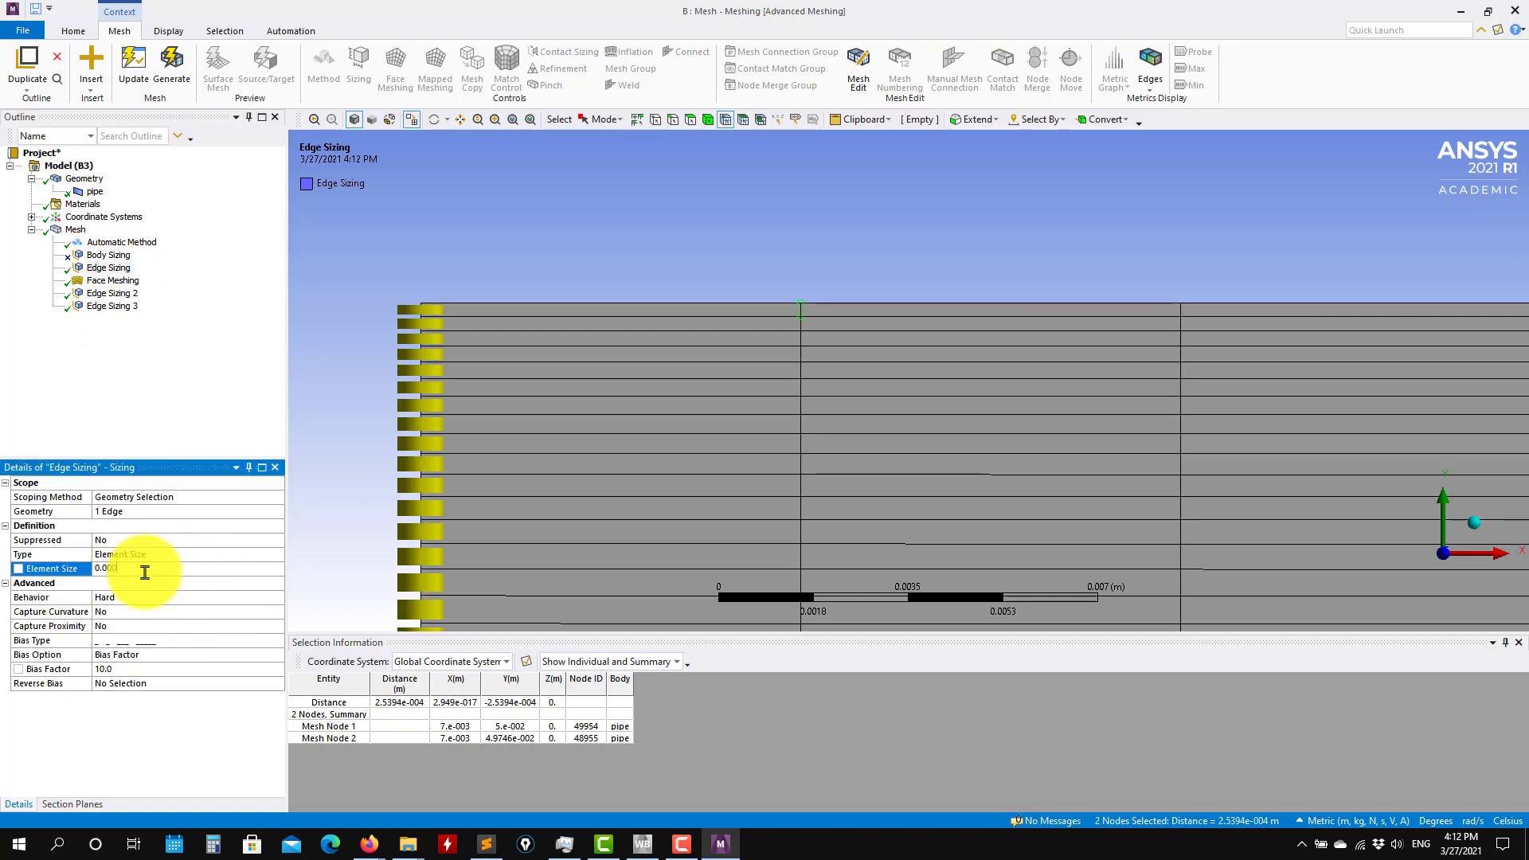
{"action": "type", "text": "5"}
{"action": "key", "text": "Return"}
{"action": "left_click", "coordinate": [131, 62]}
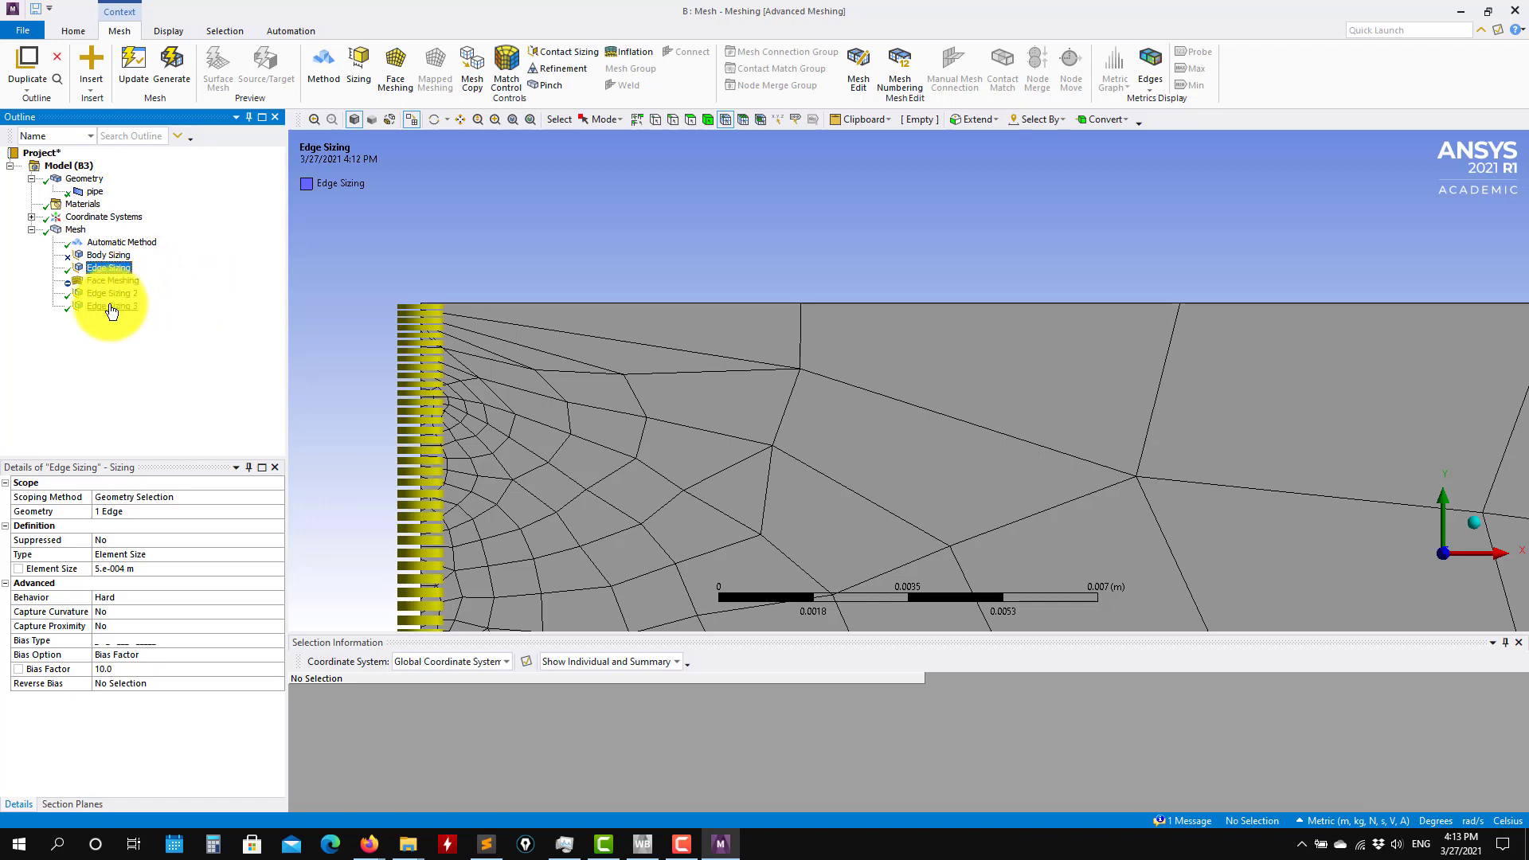
Set the right vertical edge's element size to 5e-4 m to match the left edge and regenerate the mesh.
{"action": "left_click", "coordinate": [112, 306]}
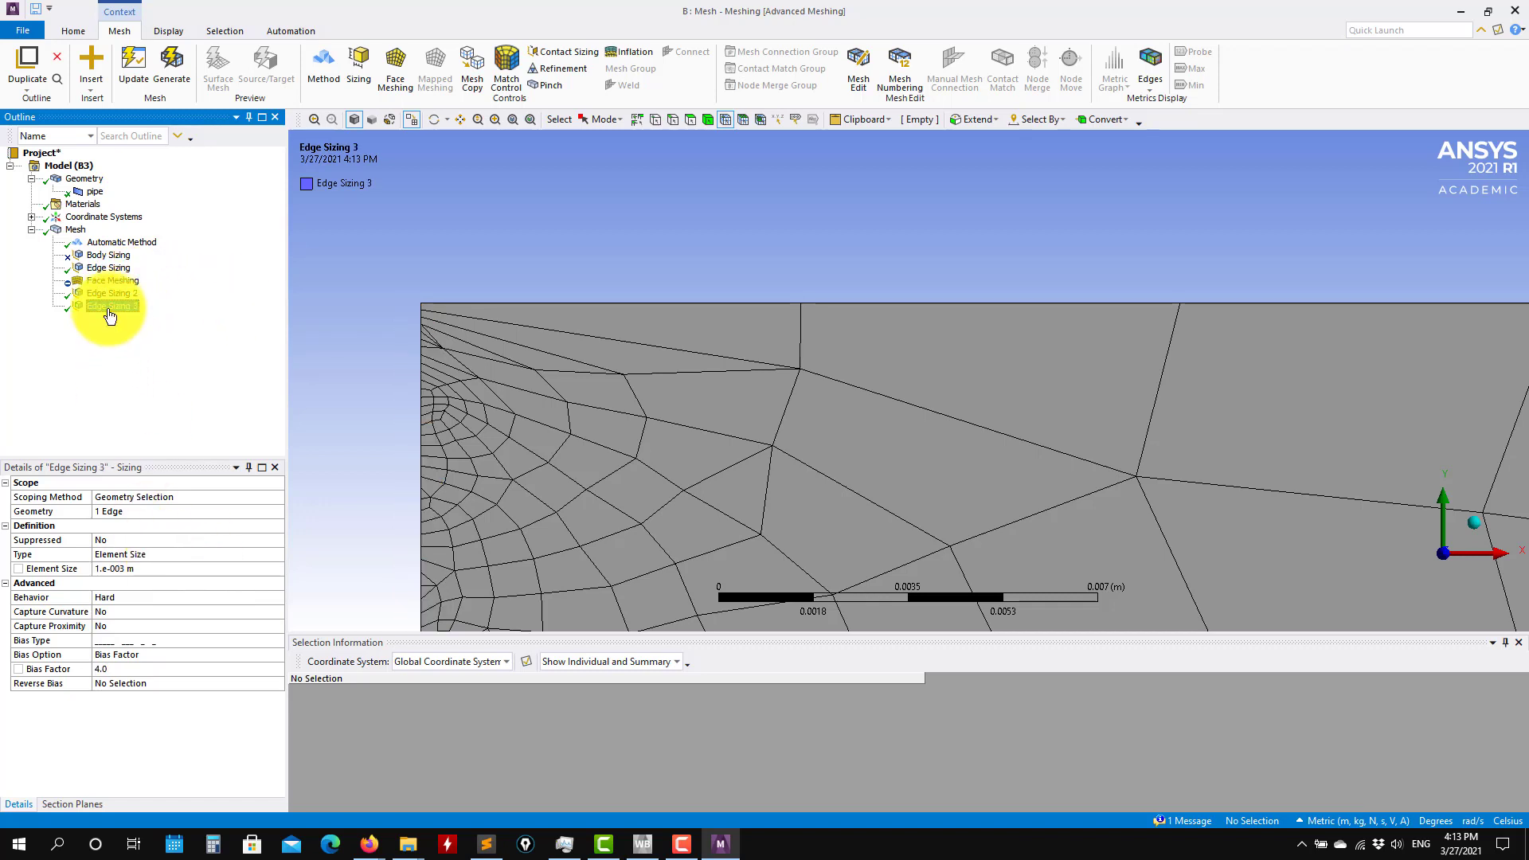
{"action": "left_click", "coordinate": [108, 267]}
{"action": "left_click", "coordinate": [125, 305]}
{"action": "left_click", "coordinate": [141, 569]}
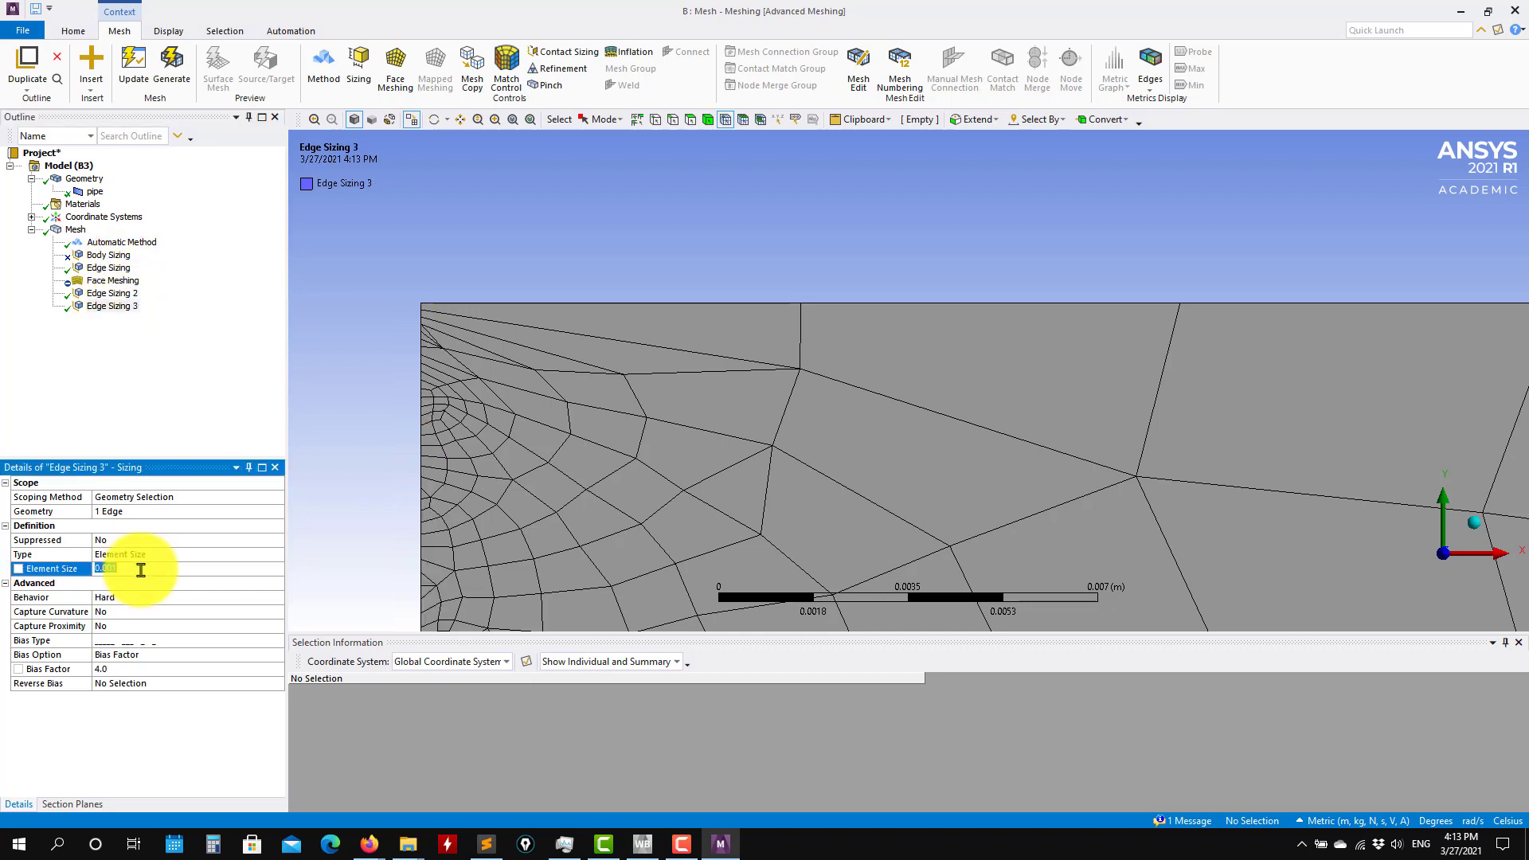
{"action": "key", "text": "BackSpace"}
{"action": "key", "text": "BackSpace"}
{"action": "key", "text": "BackSpace"}
{"action": "key", "text": "BackSpace"}
{"action": "key", "text": "BackSpace"}
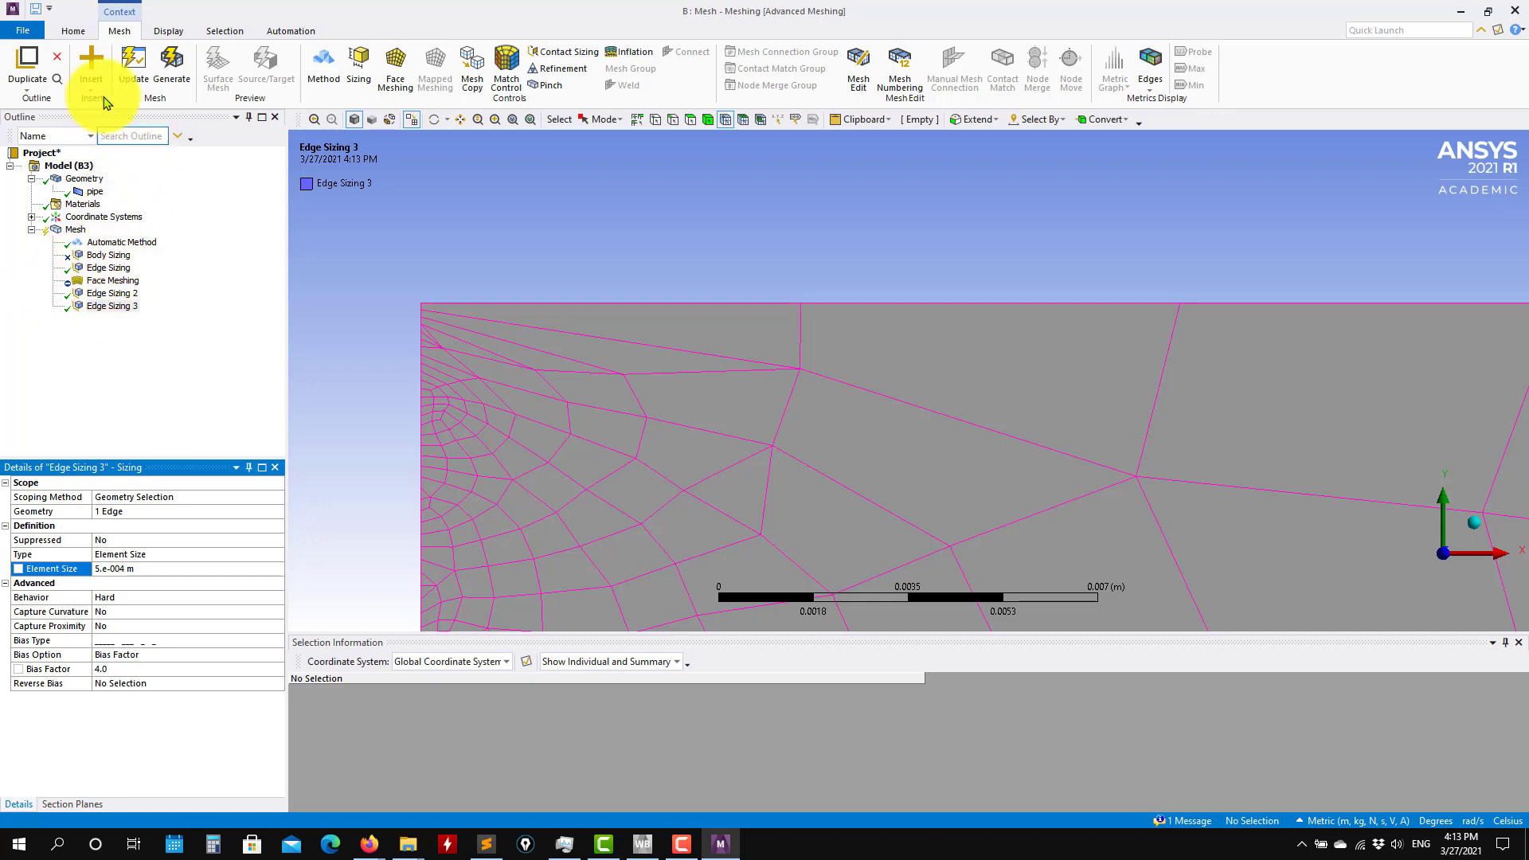
{"action": "left_click", "coordinate": [170, 67]}
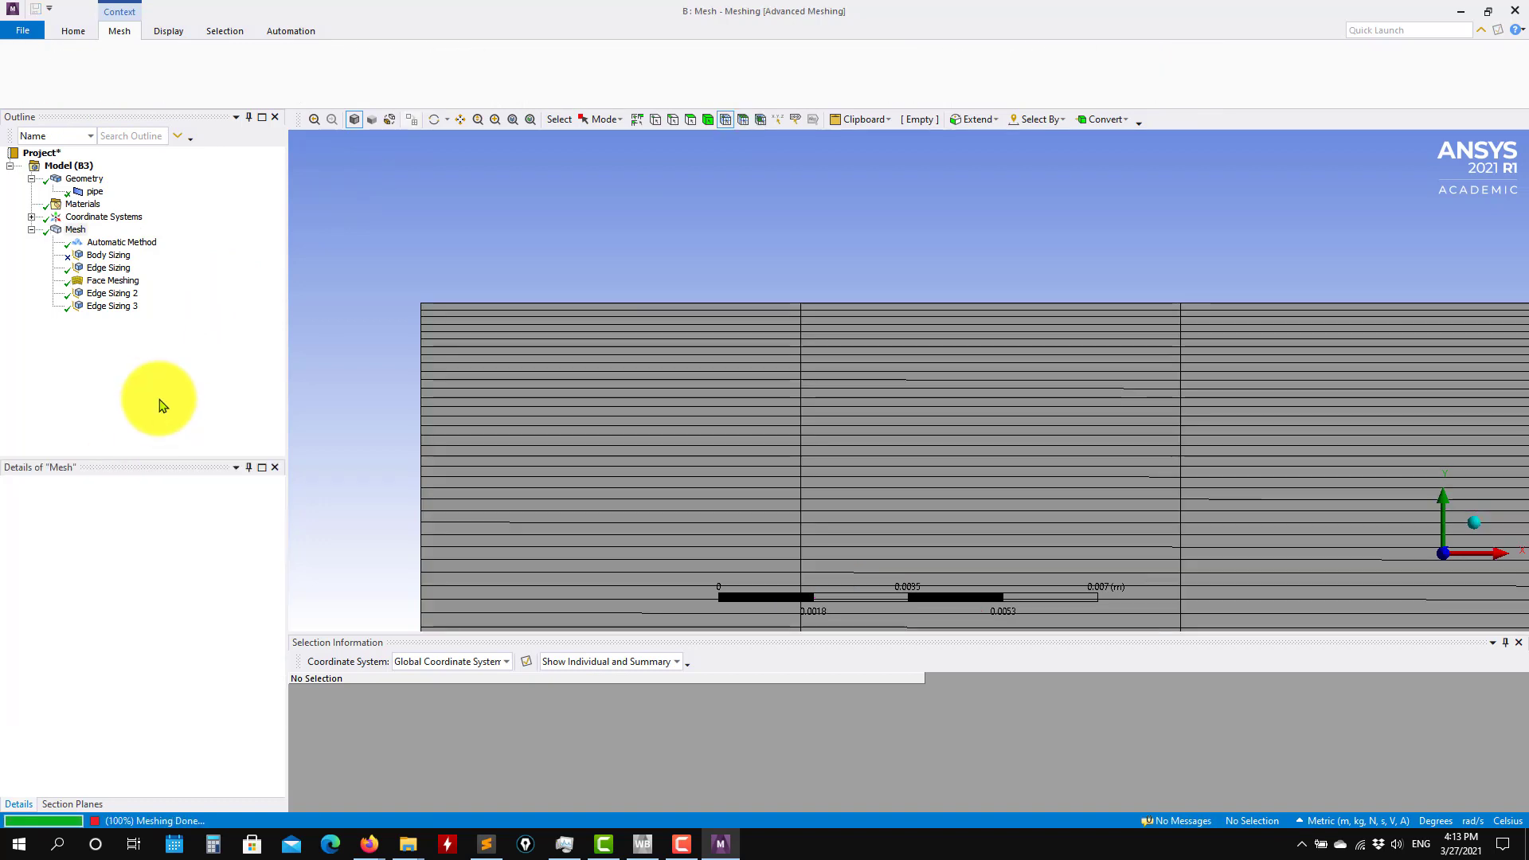
Measure the distance between the first two mesh nodes at the pipe's upper-left corner.
{"action": "scroll", "coordinate": [466, 377], "scroll_direction": "up", "scroll_amount": 3}
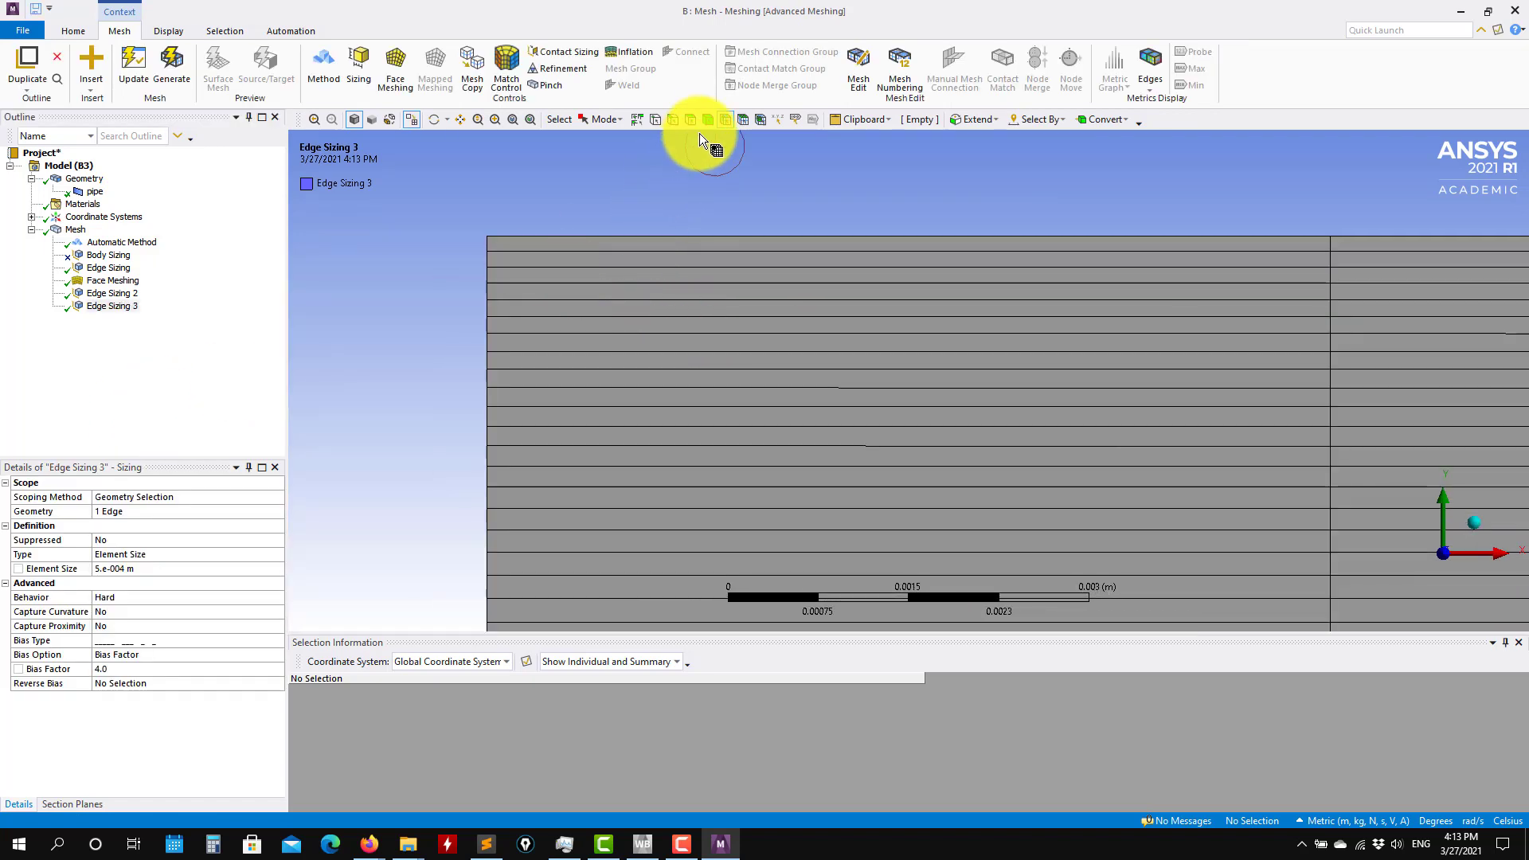
{"action": "left_click", "coordinate": [492, 253]}
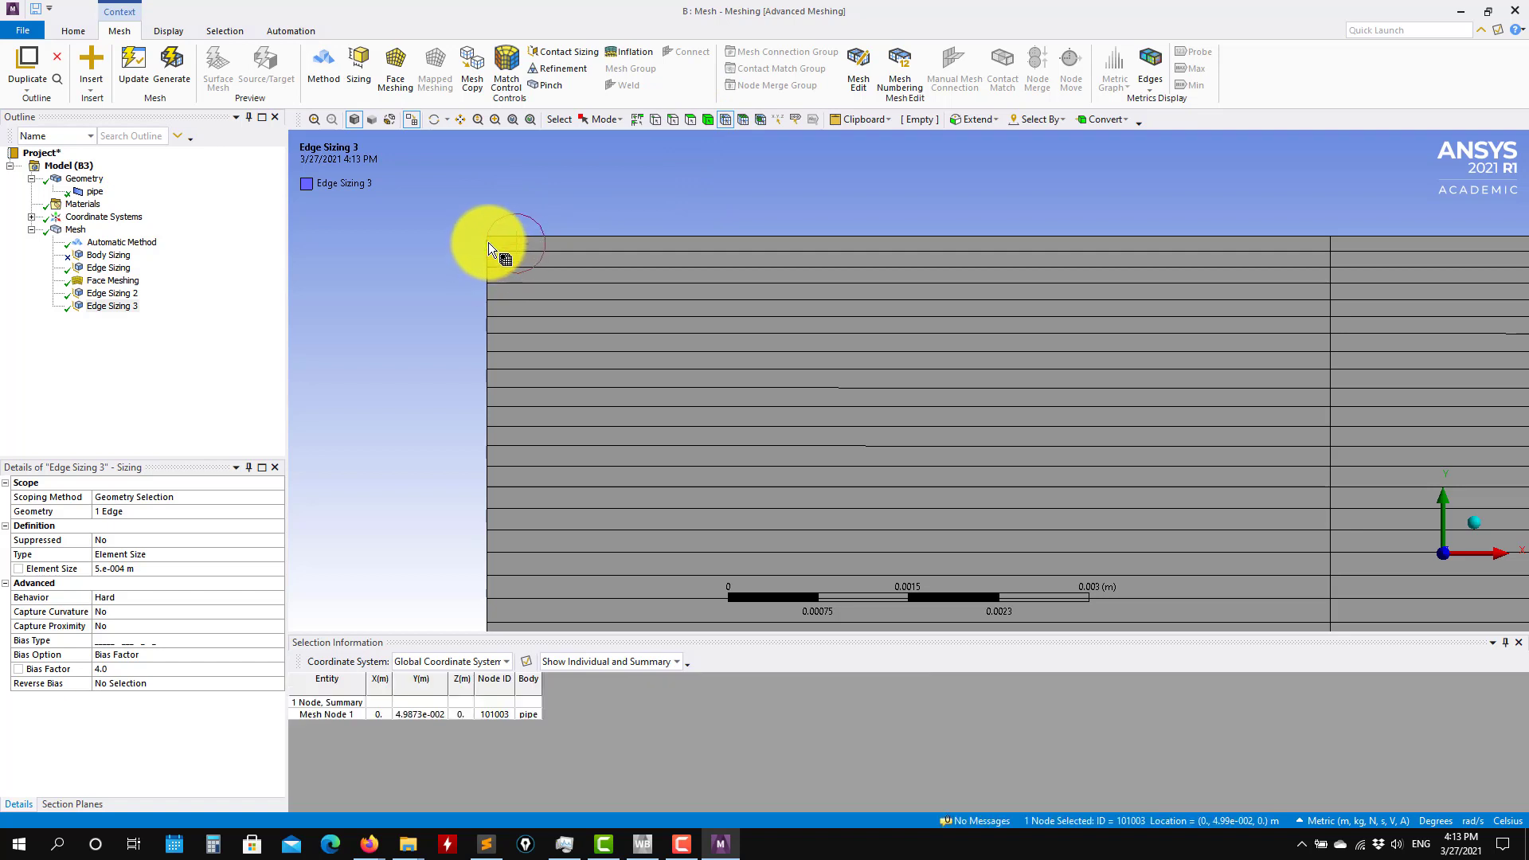
{"action": "left_click", "coordinate": [495, 247], "text": "ctrl"}
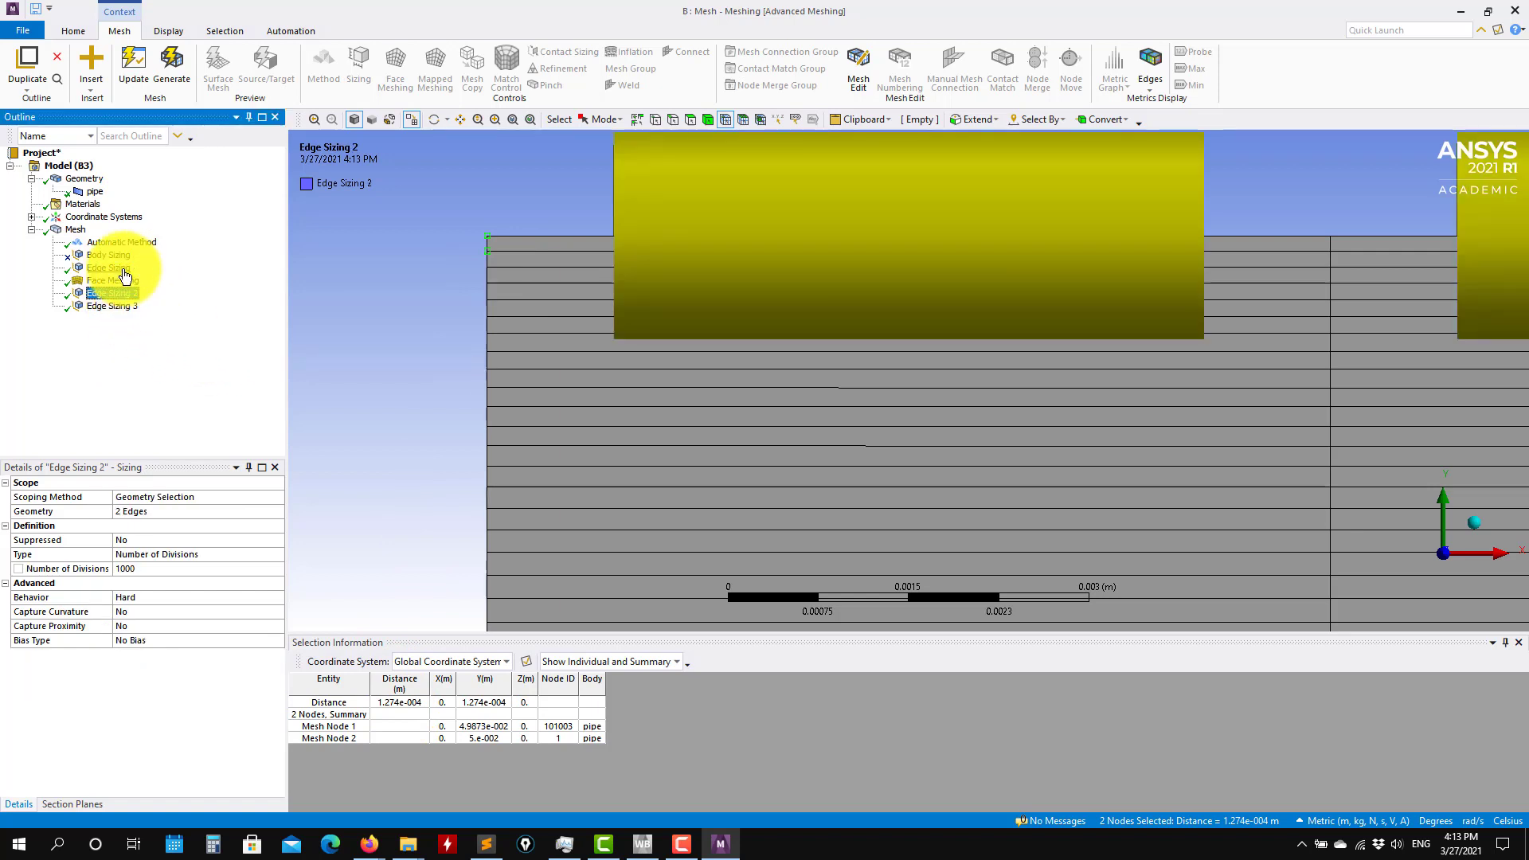
Set the bias factor of the left vertical edge's sizing to 20 and regenerate the mesh.
{"action": "left_click", "coordinate": [110, 268]}
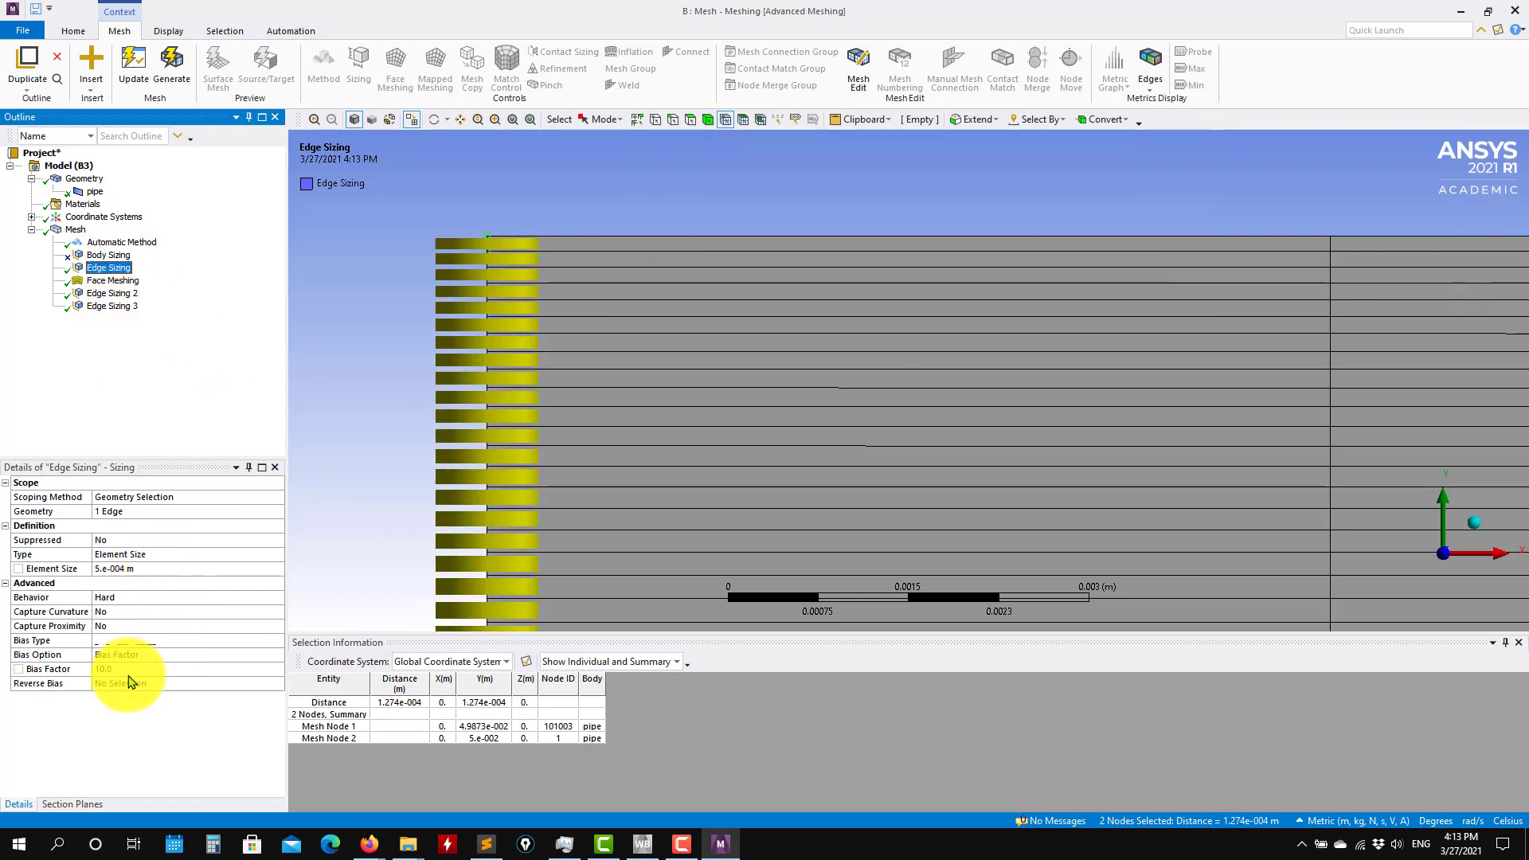
{"action": "left_click", "coordinate": [128, 671]}
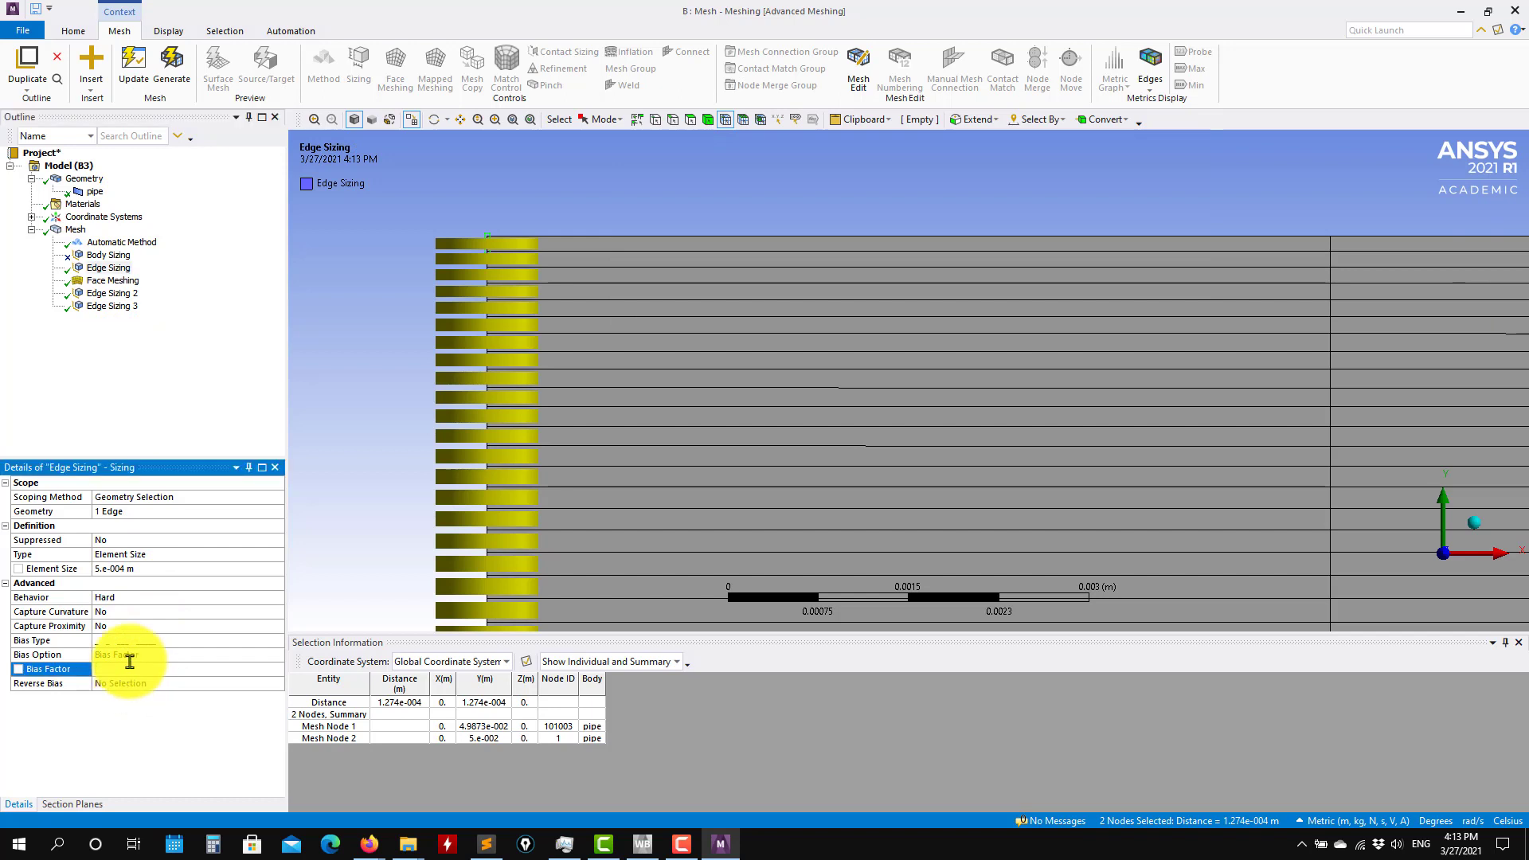
{"action": "type", "text": "20"}
{"action": "key", "text": "Return"}
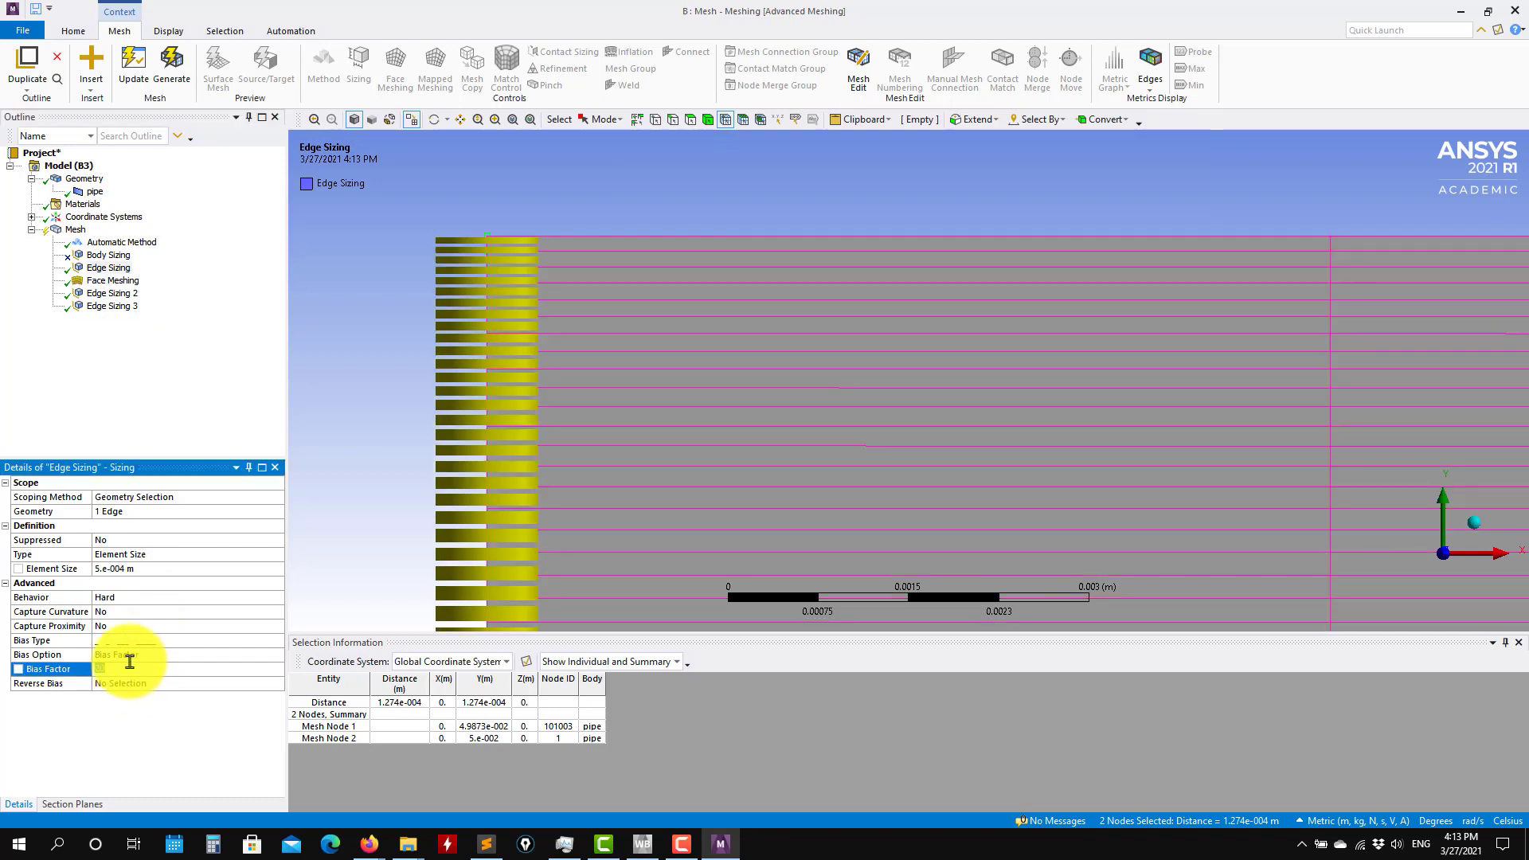
{"action": "left_click", "coordinate": [175, 65]}
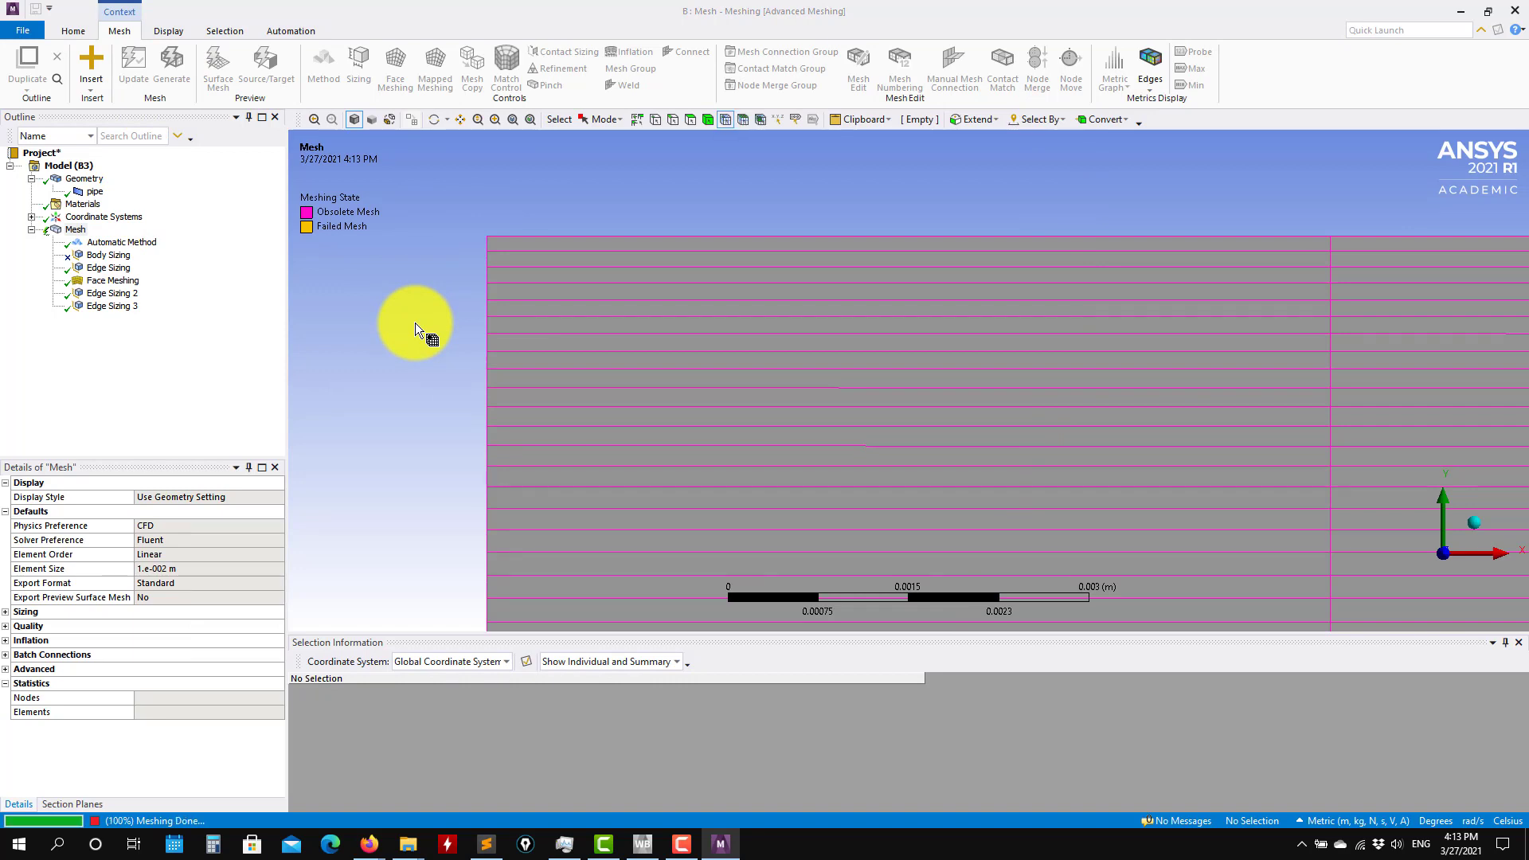
Measure the first cell's height at the upper-left corner of the regenerated mesh using the top two nodes on the left edge.
{"action": "left_click", "coordinate": [108, 267]}
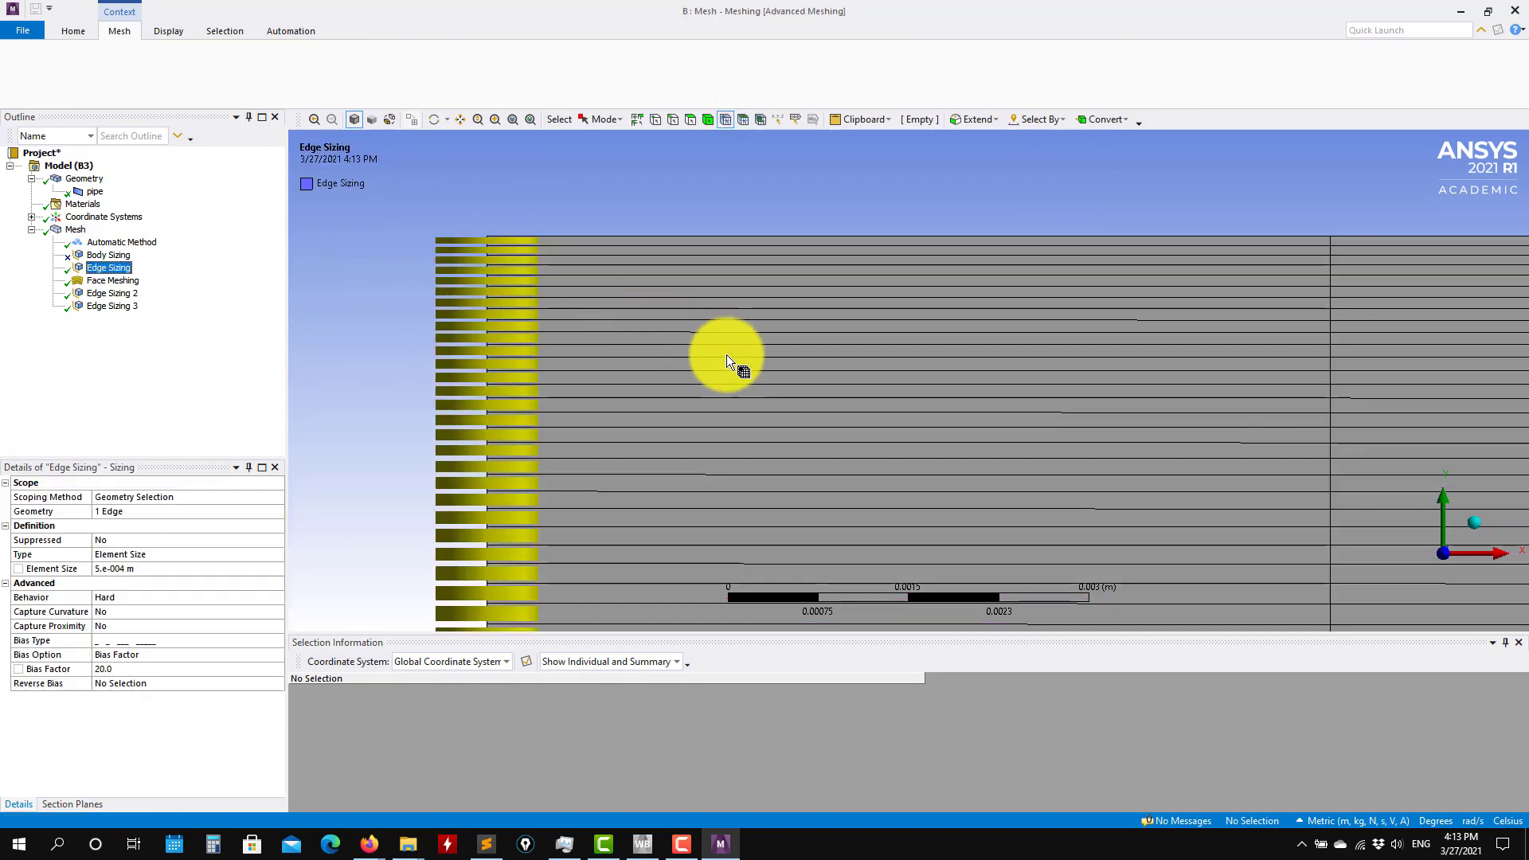
{"action": "middle_click_drag", "start_coordinate": [444, 324], "coordinate": [646, 375], "text": "ctrl"}
{"action": "scroll", "coordinate": [710, 329], "scroll_direction": "up", "scroll_amount": 3}
{"action": "scroll", "coordinate": [710, 328], "scroll_direction": "up", "scroll_amount": 3}
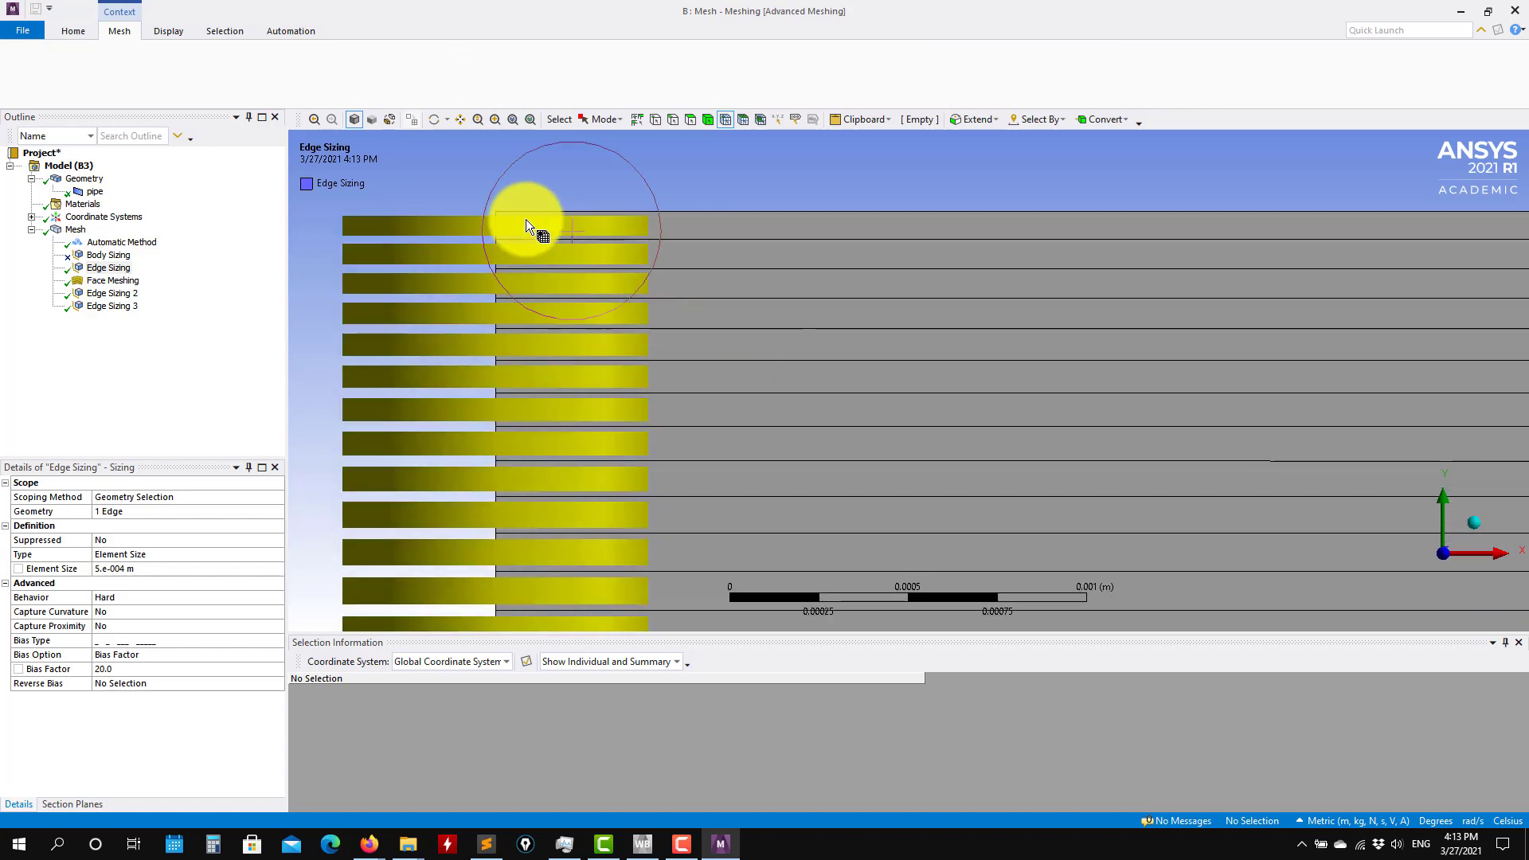
{"action": "left_click", "coordinate": [501, 237]}
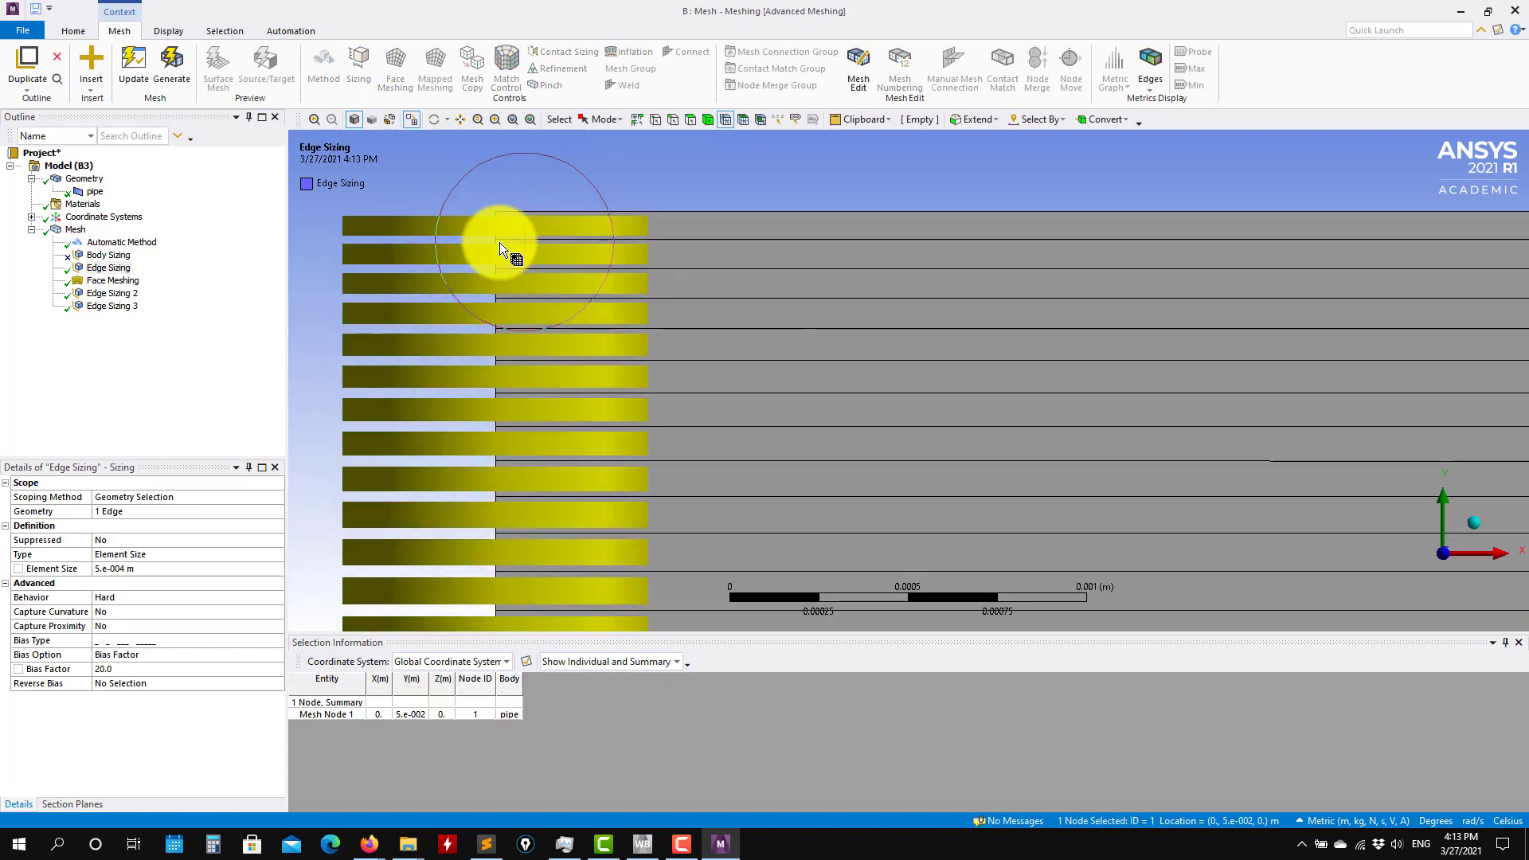
{"action": "left_click", "coordinate": [497, 247], "text": "ctrl"}
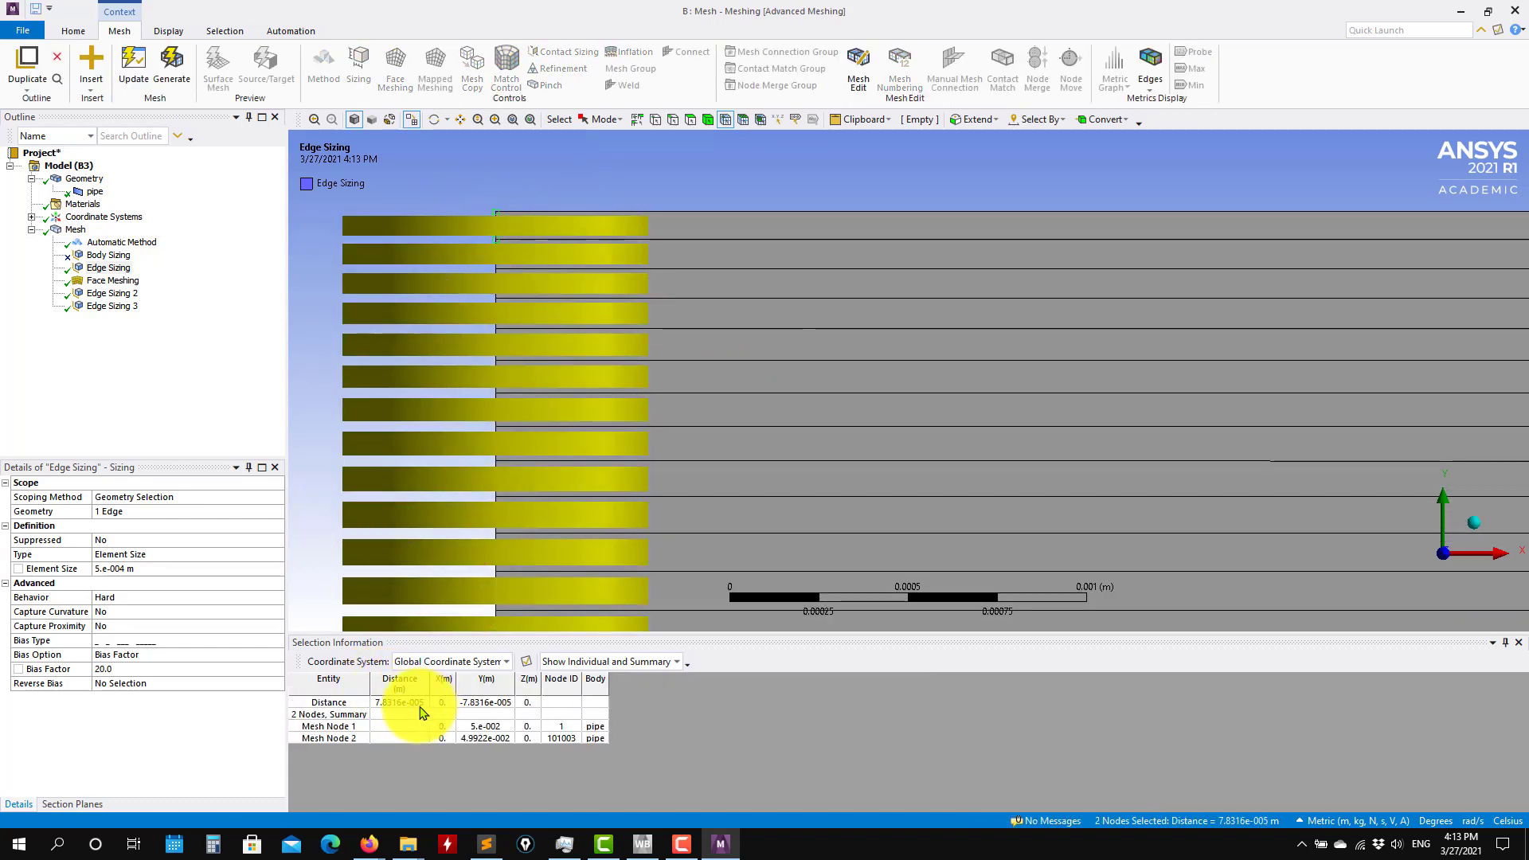
Open the element size of the left vertical edge's sizing for editing.
{"action": "scroll", "coordinate": [398, 351], "scroll_direction": "down", "scroll_amount": 3}
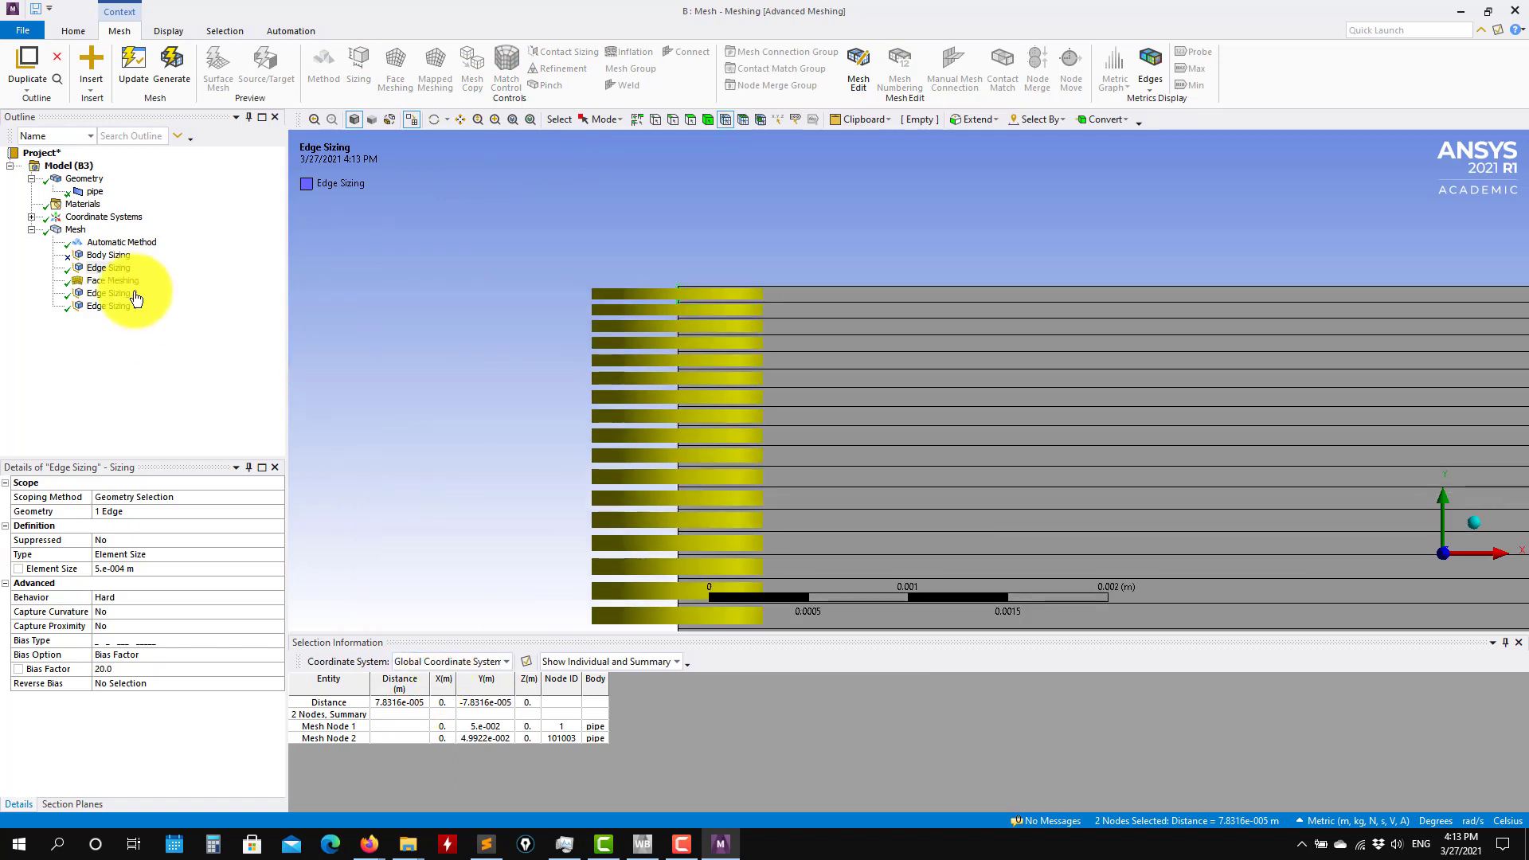
{"action": "left_click", "coordinate": [124, 271]}
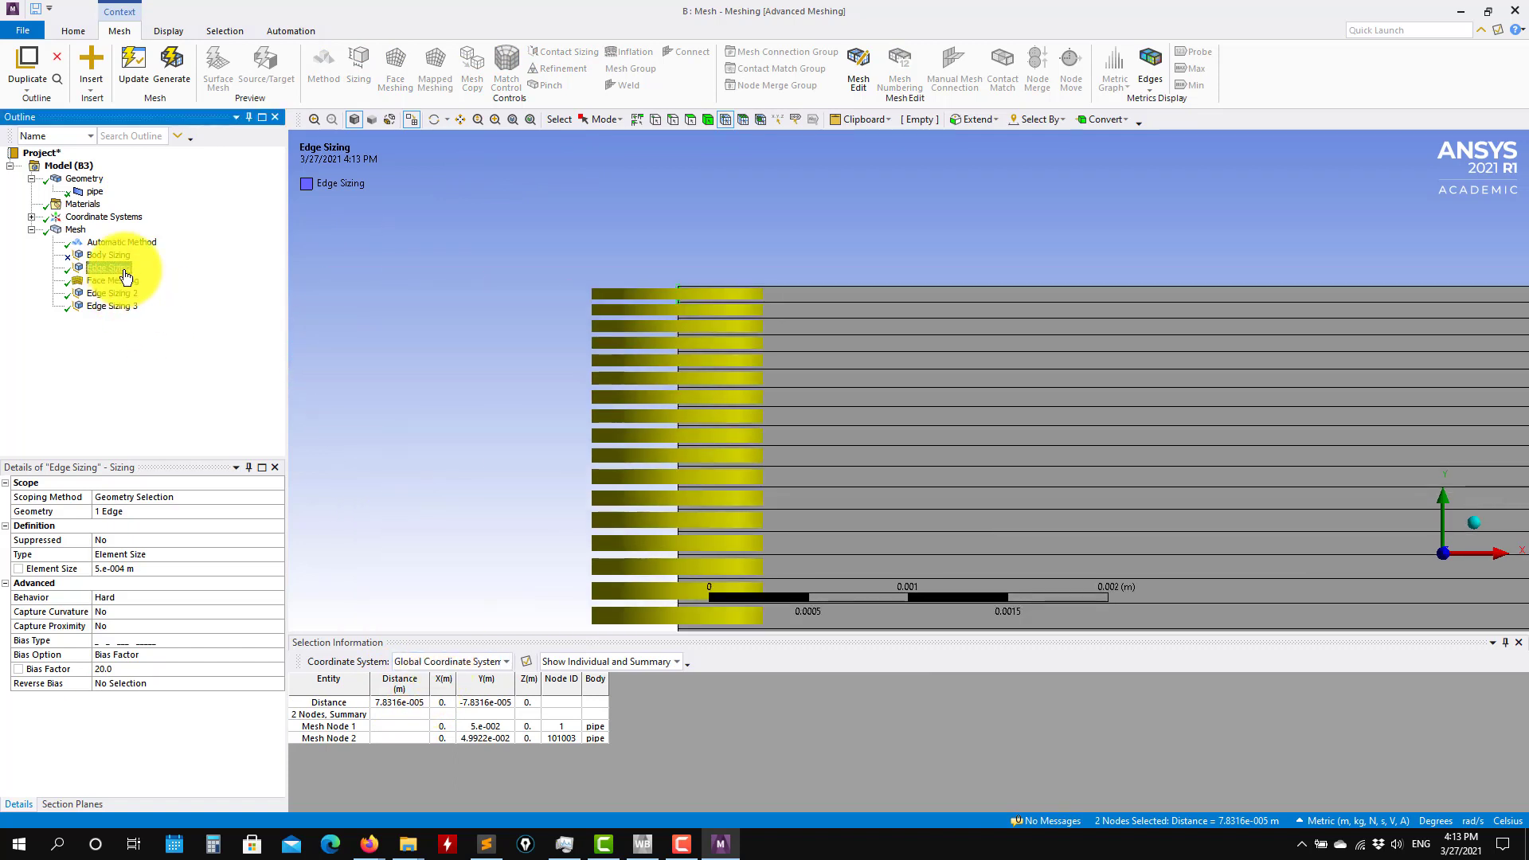
{"action": "left_click", "coordinate": [133, 570]}
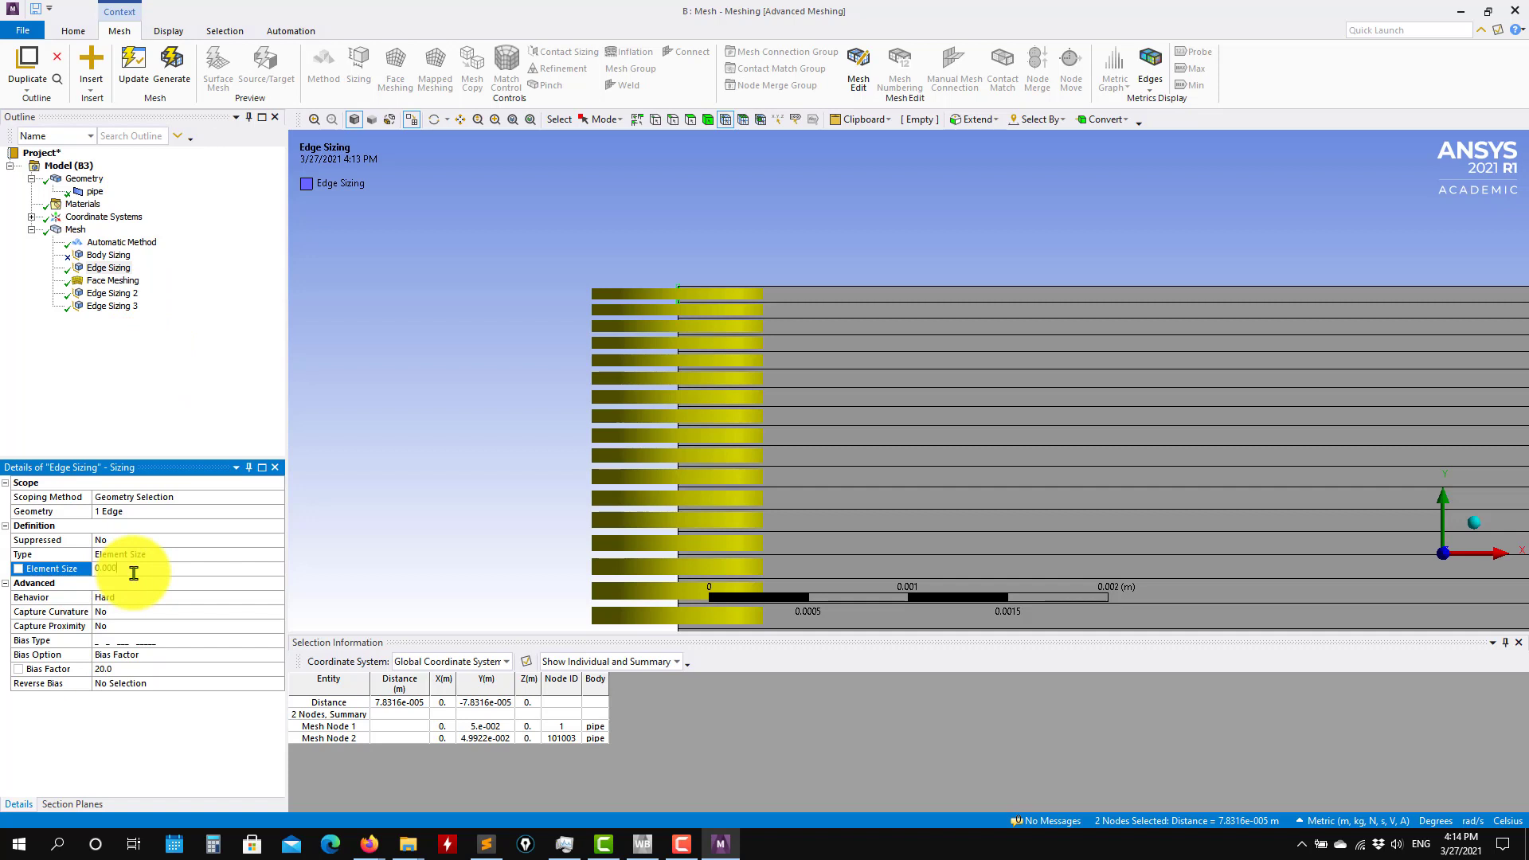
Set Edge Sizing 3 to an element size of 2e-4 m with bias factor 20, matching Edge Sizing, and regenerate the mesh.
{"action": "left_click", "coordinate": [111, 306]}
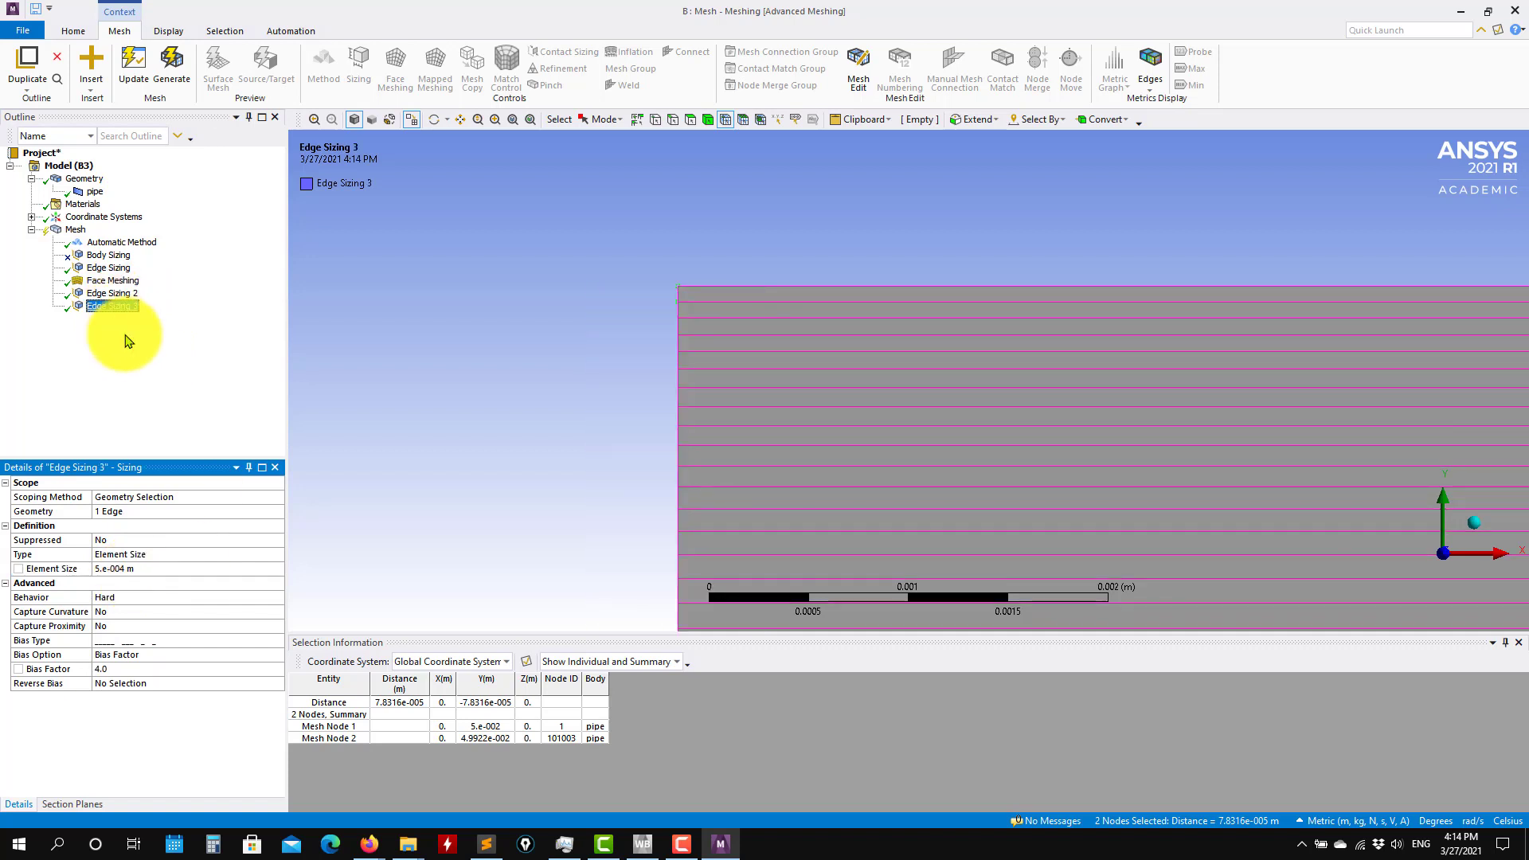
{"action": "left_click", "coordinate": [167, 569]}
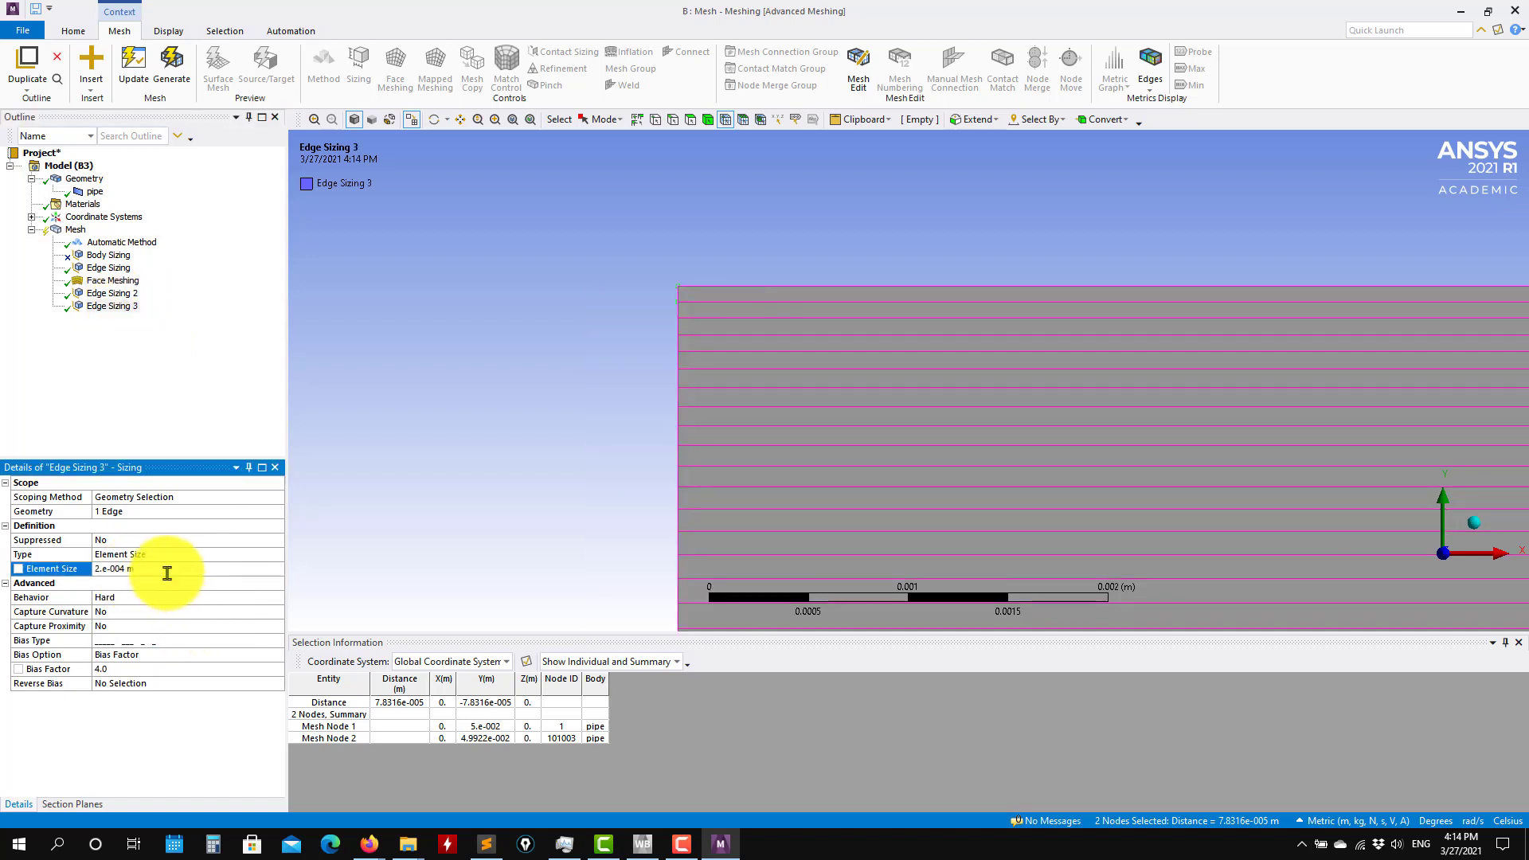
{"action": "left_click", "coordinate": [108, 669]}
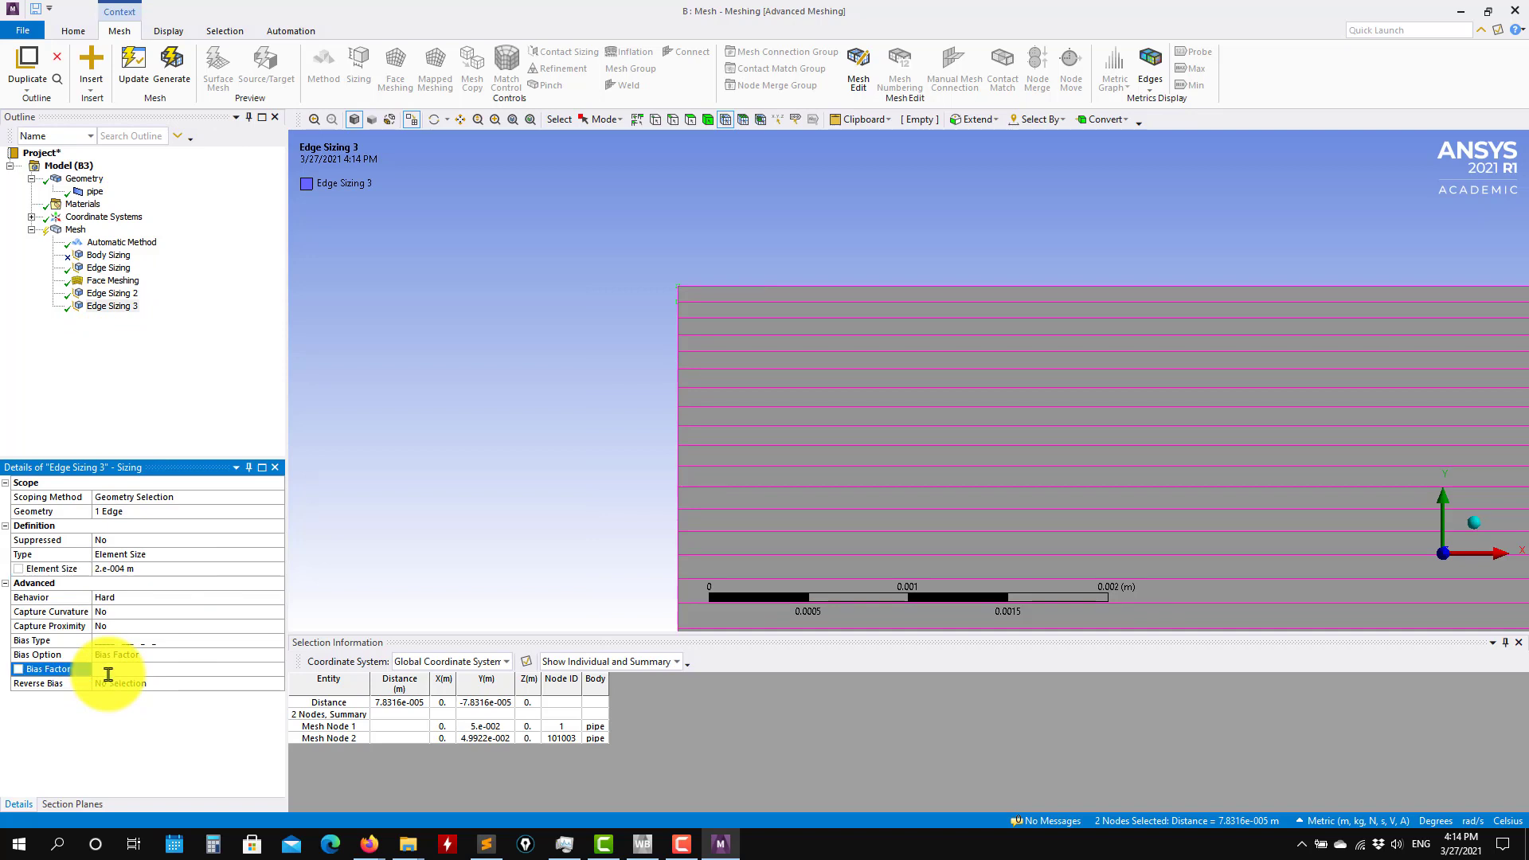
{"action": "left_click", "coordinate": [108, 268]}
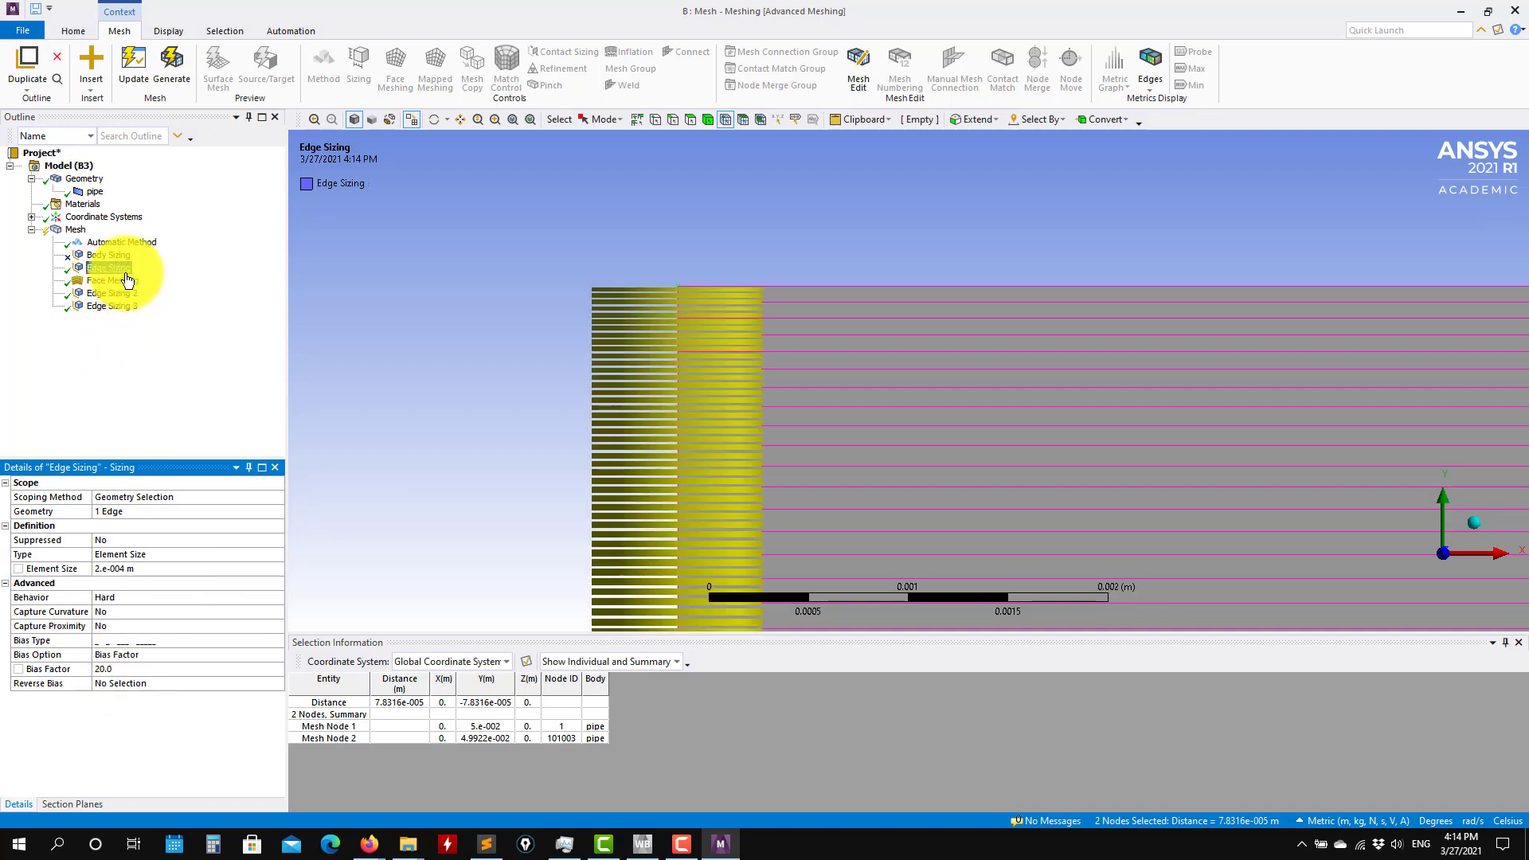
{"action": "left_click", "coordinate": [120, 307]}
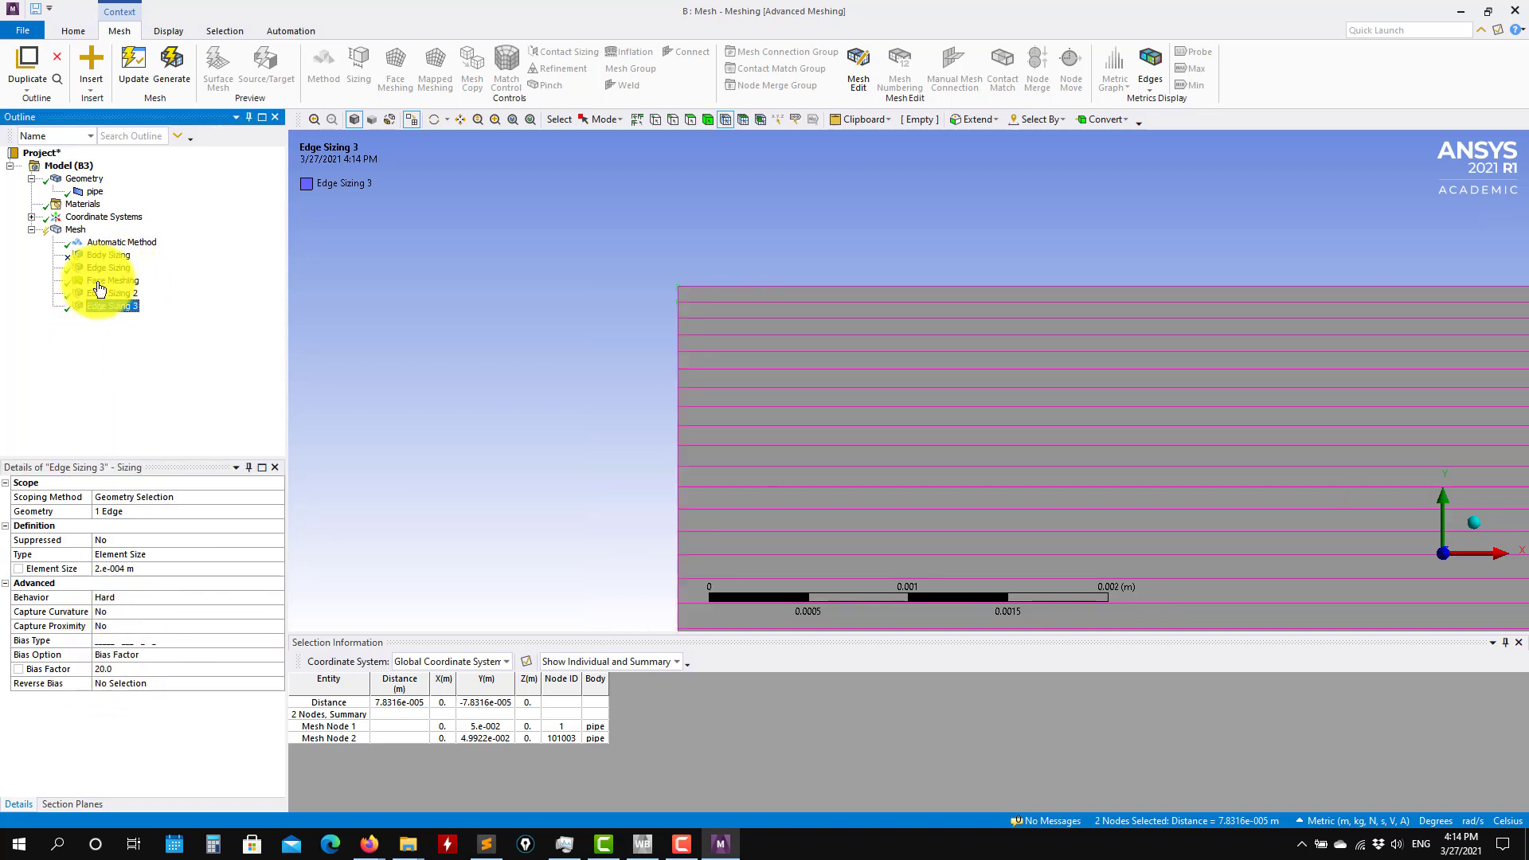
{"action": "left_click", "coordinate": [172, 60]}
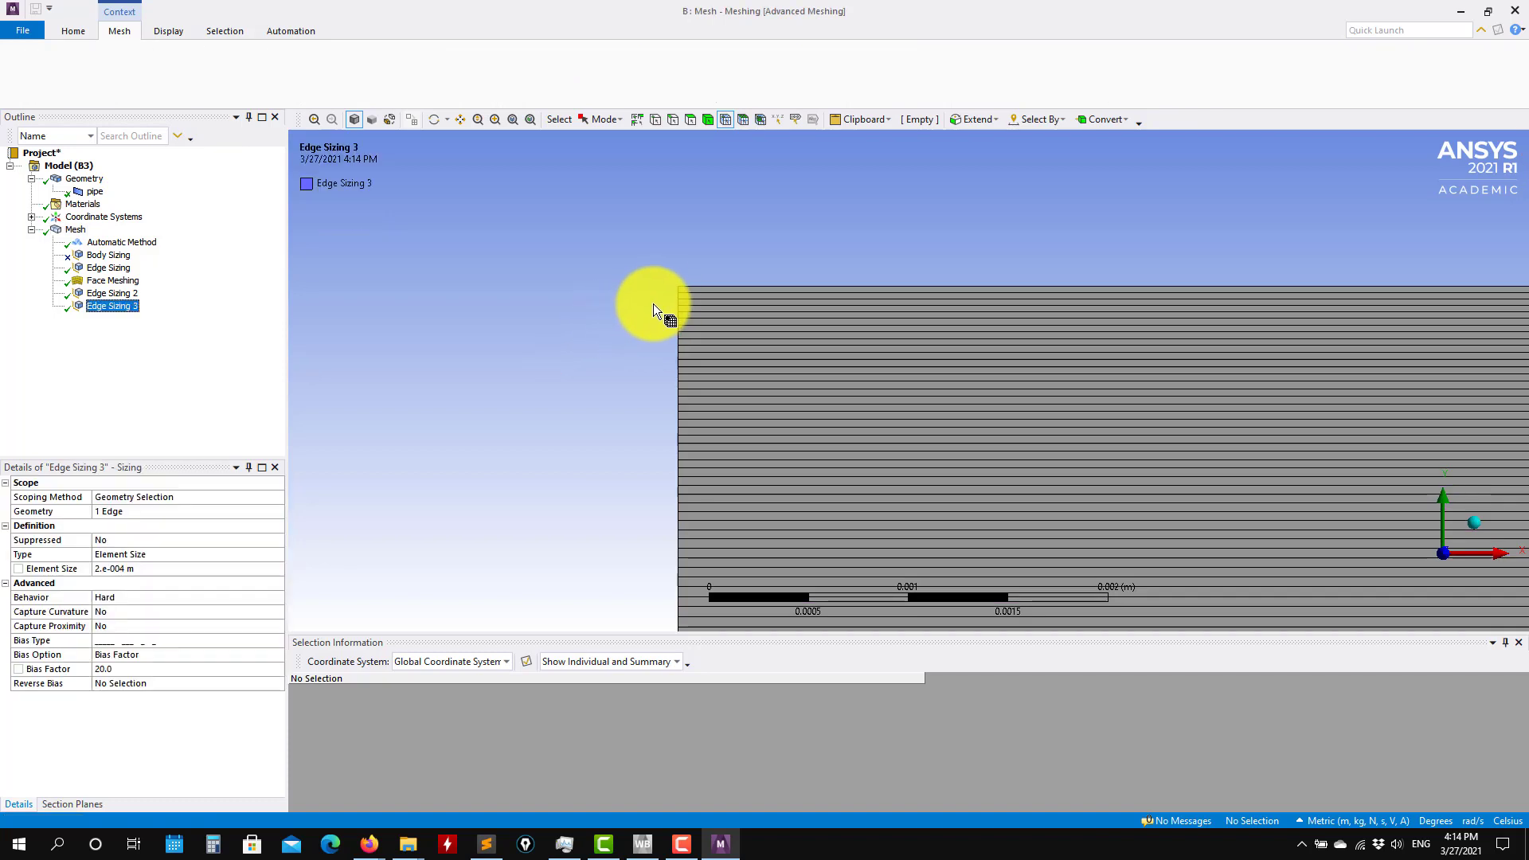
Measure the first cell height at the pipe's upper edge between the two uppermost mesh nodes on one vertical grid line.
{"action": "scroll", "coordinate": [729, 254], "scroll_direction": "up", "scroll_amount": 5}
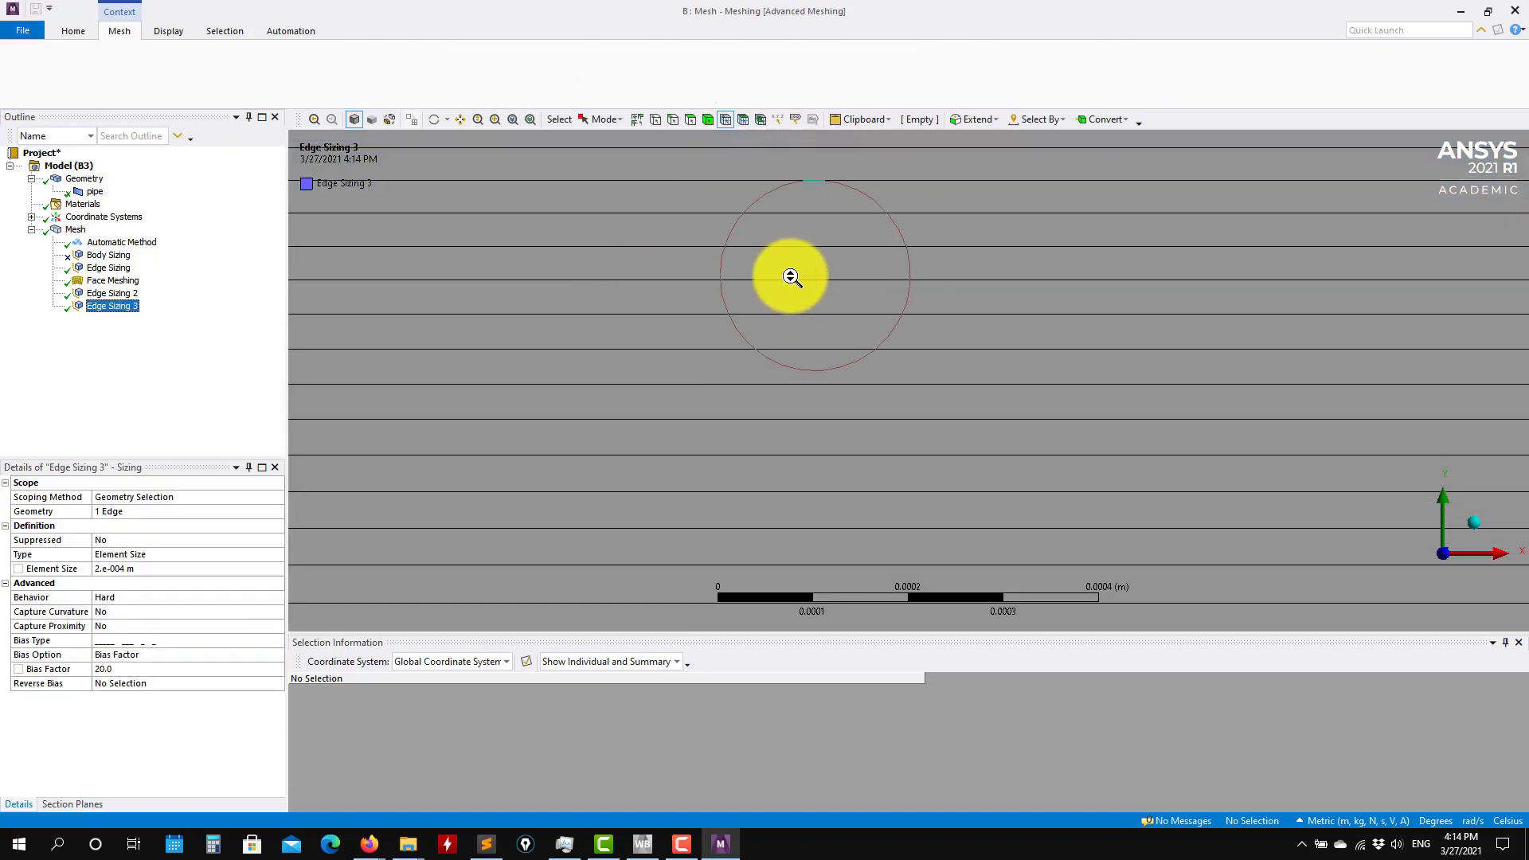
{"action": "scroll", "coordinate": [819, 278], "scroll_direction": "down", "scroll_amount": 5}
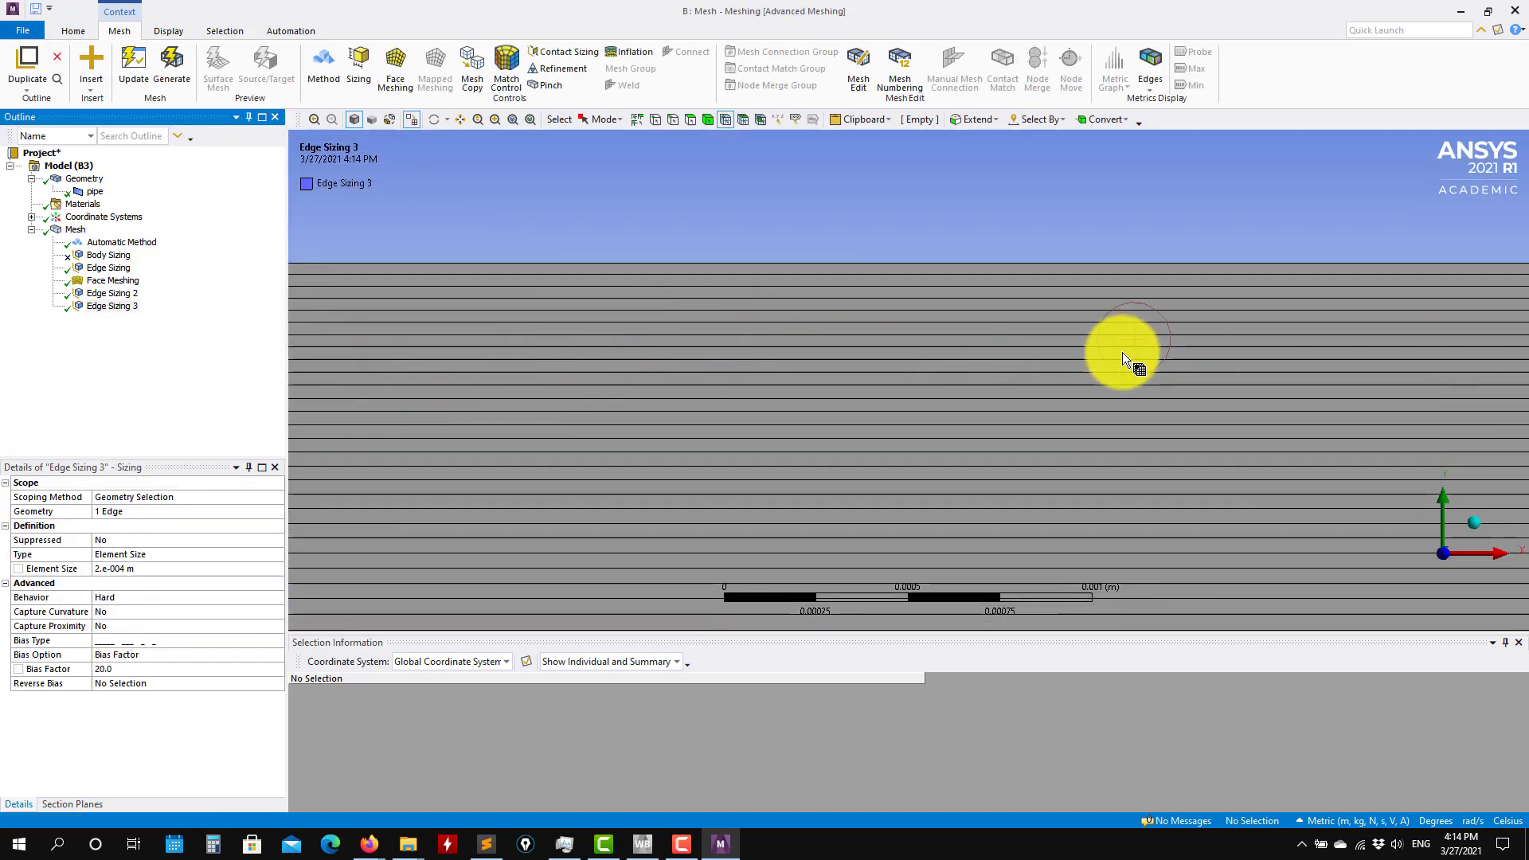
{"action": "scroll", "coordinate": [1119, 352], "scroll_direction": "down", "scroll_amount": 2}
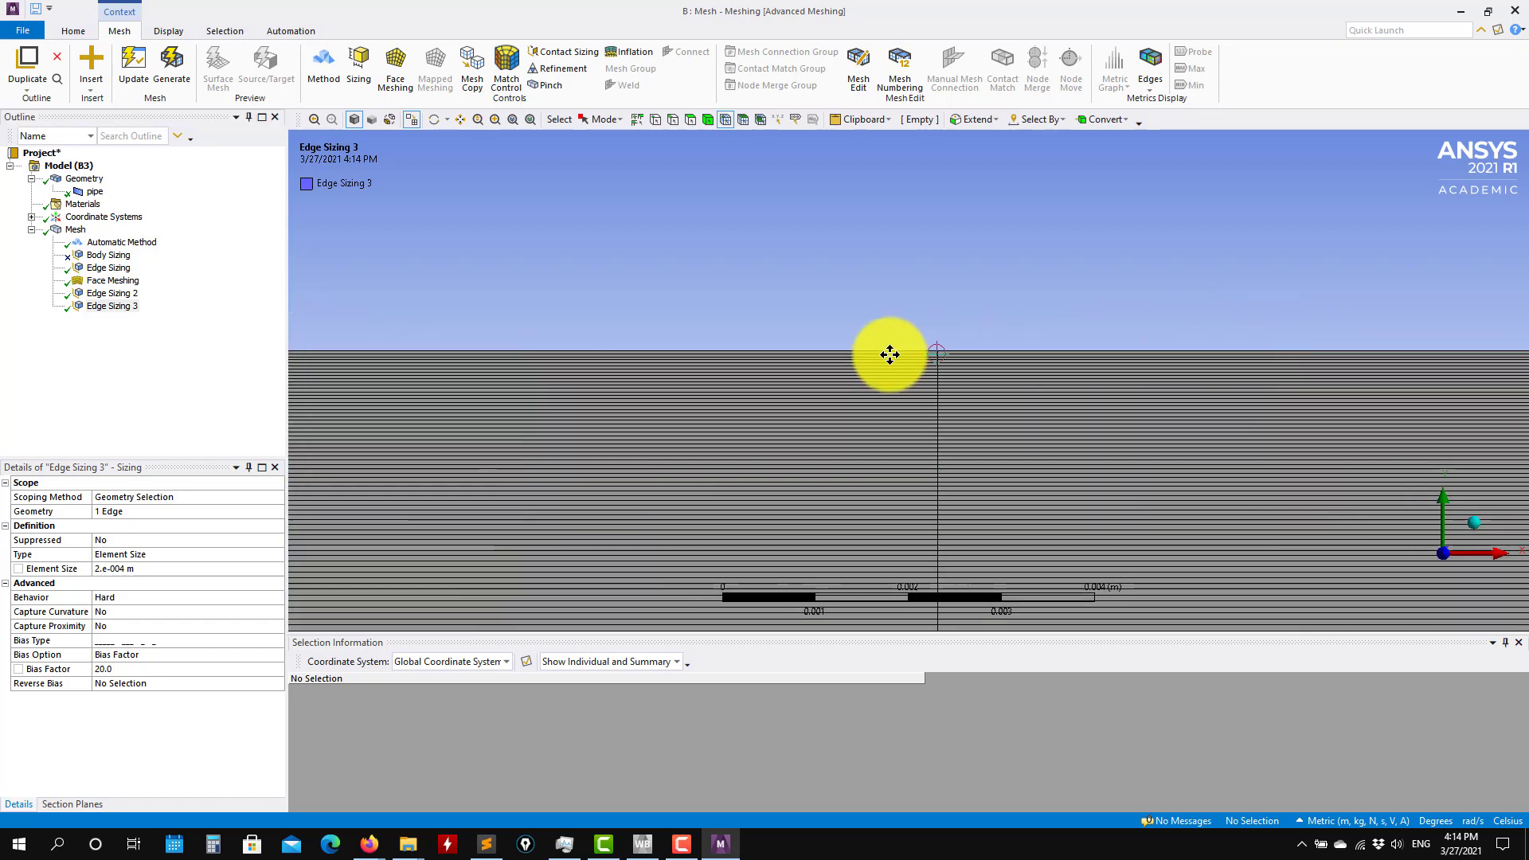
{"action": "scroll", "coordinate": [916, 366], "scroll_direction": "up", "scroll_amount": 3}
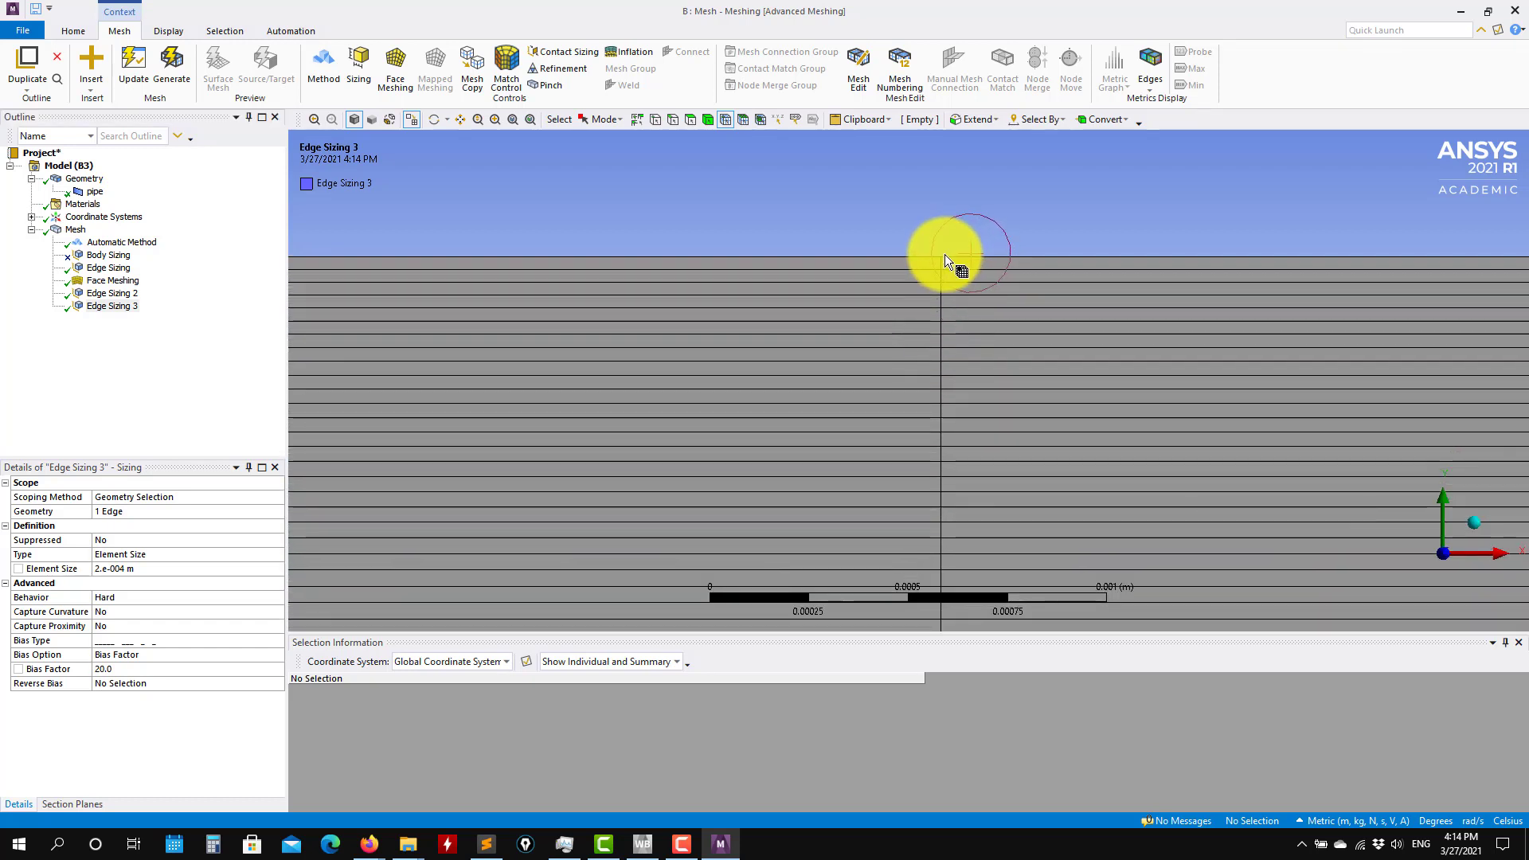
{"action": "left_click", "coordinate": [943, 261]}
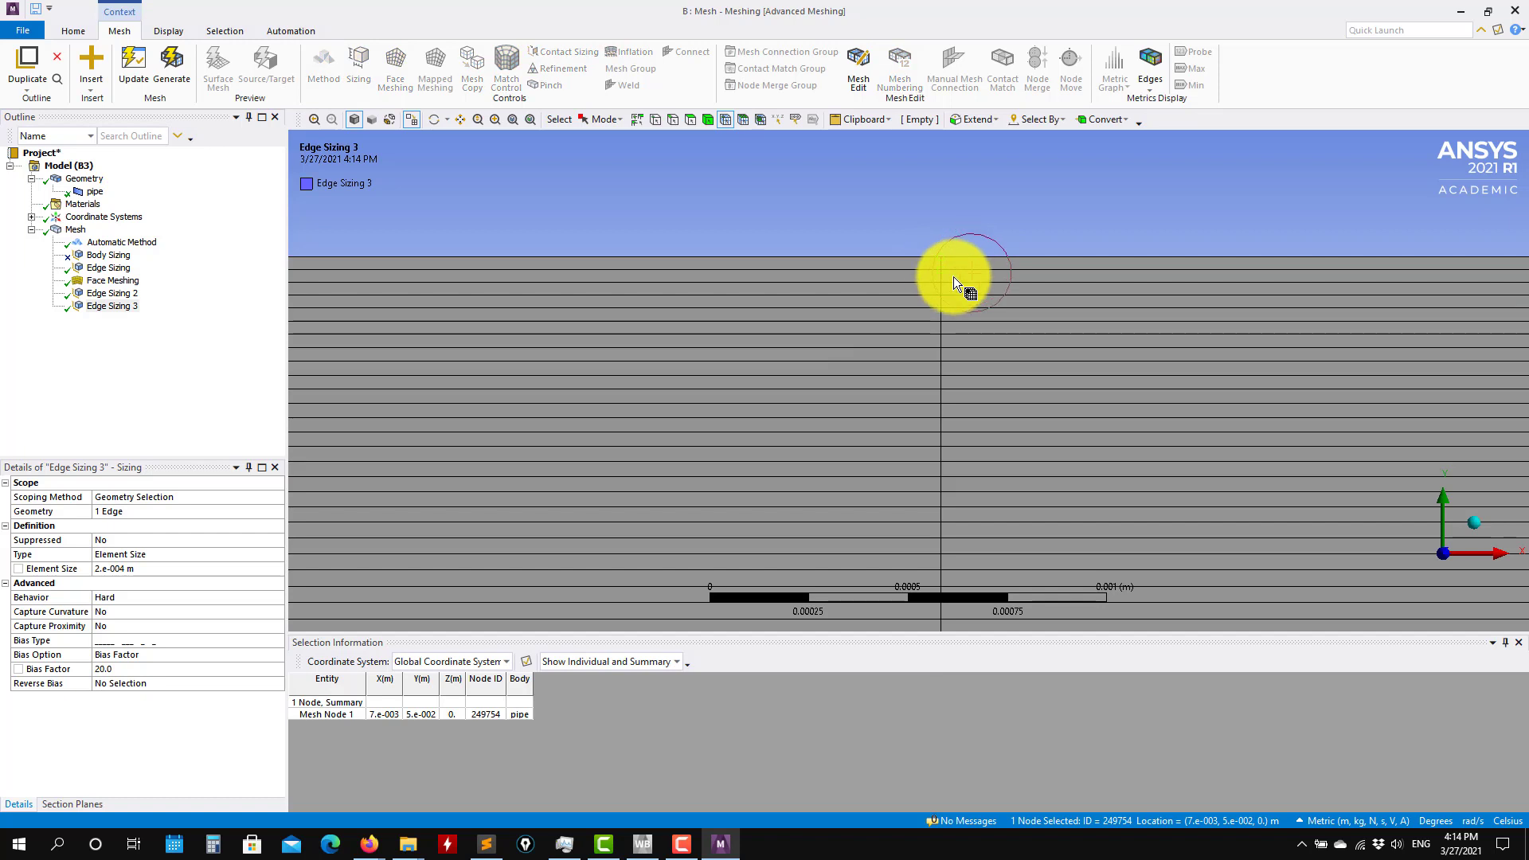
{"action": "left_click", "coordinate": [943, 271], "text": "ctrl"}
Examine the refined mesh along the whole pipe to its far end and check the mesh's node and element statistics.
{"action": "scroll", "coordinate": [601, 406], "scroll_direction": "down", "scroll_amount": 4}
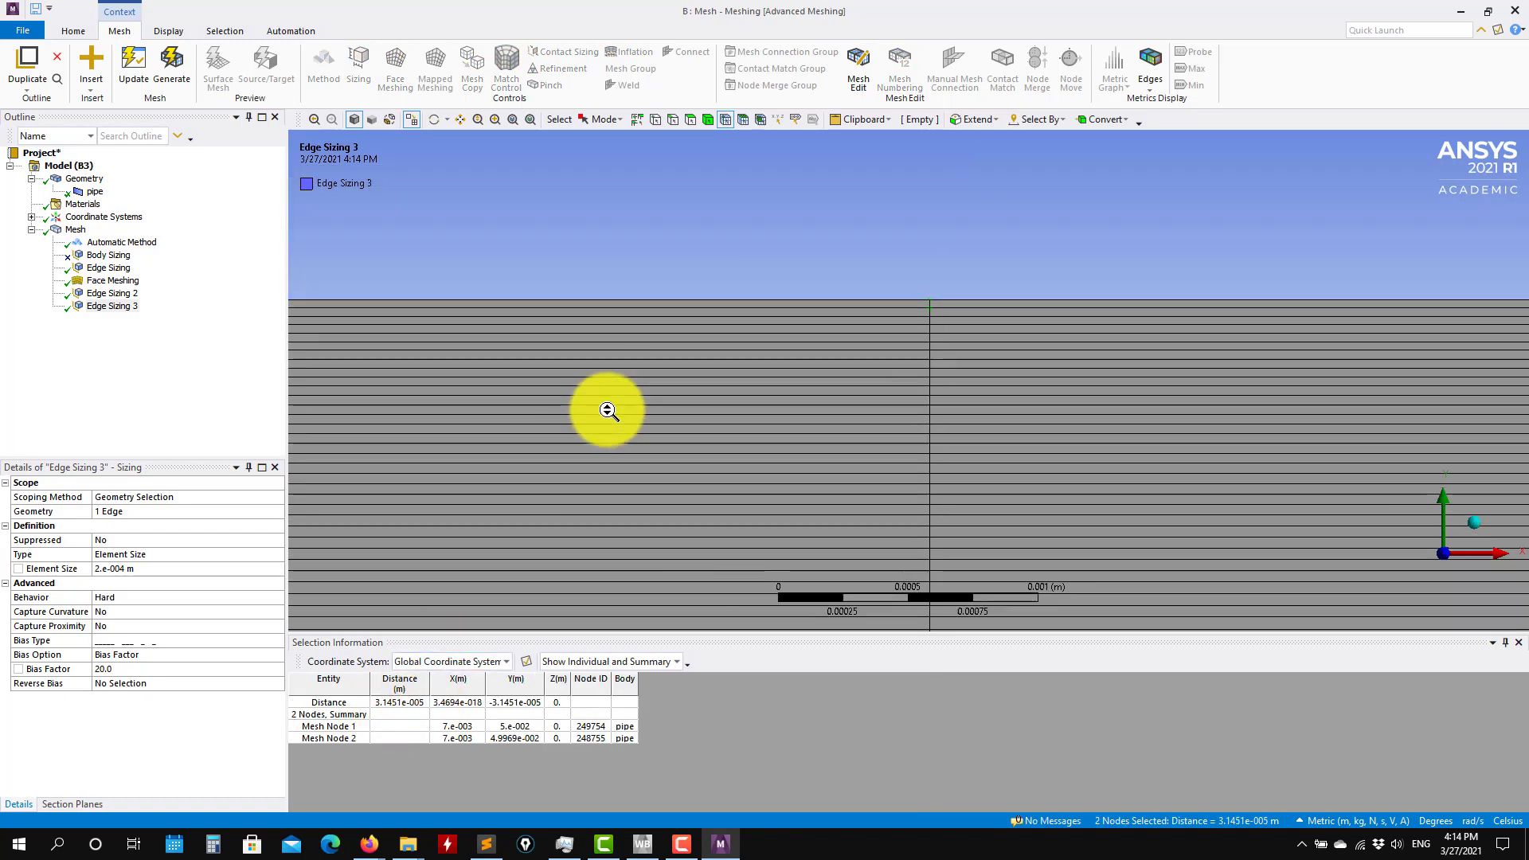
{"action": "scroll", "coordinate": [611, 411], "scroll_direction": "down", "scroll_amount": 10}
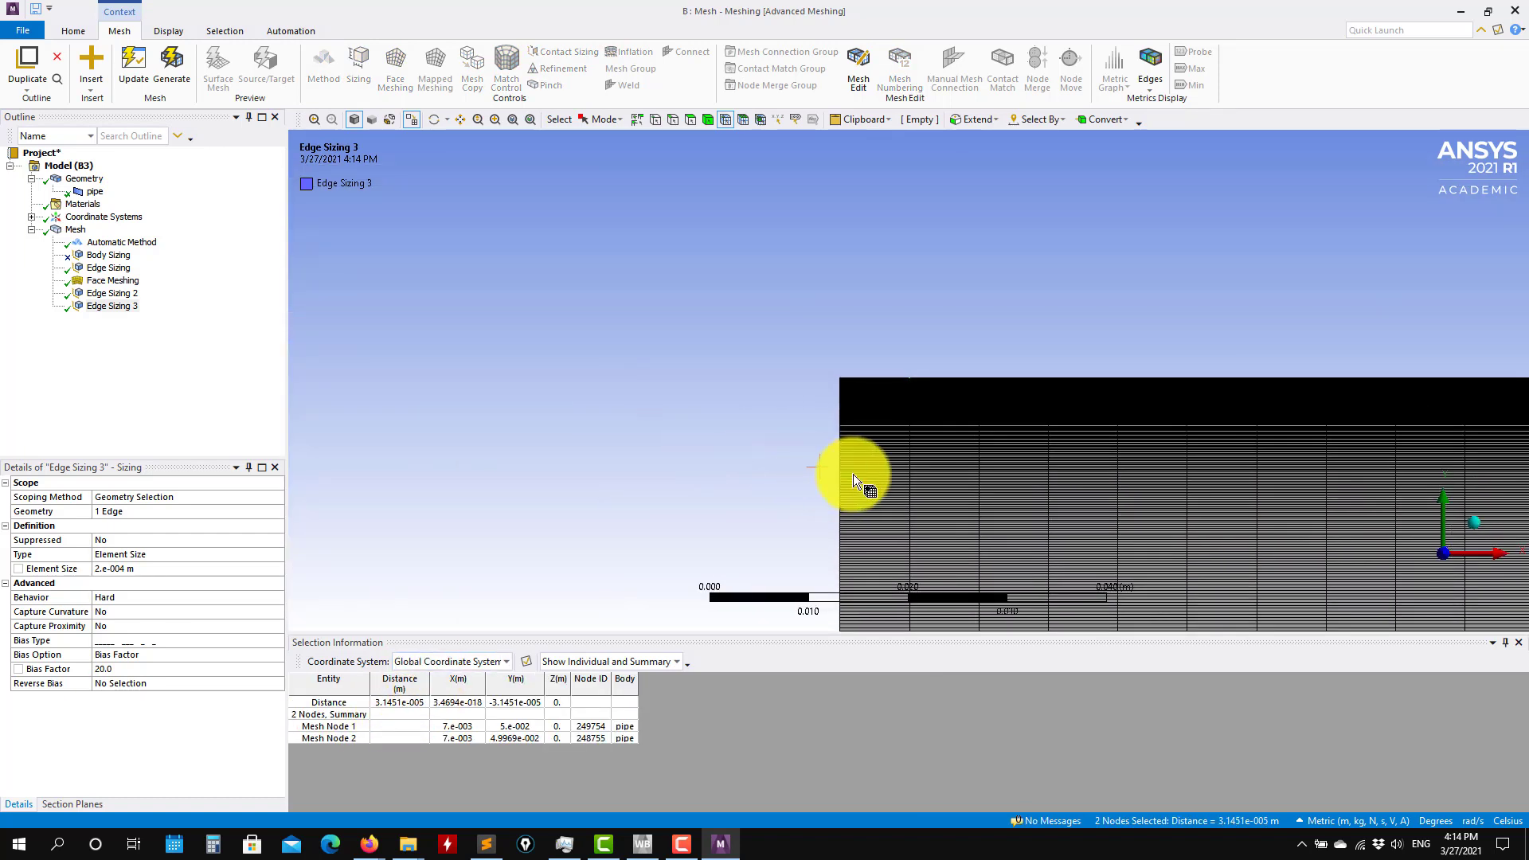
{"action": "scroll", "coordinate": [930, 466], "scroll_direction": "down", "scroll_amount": 1}
{"action": "middle_click_drag", "start_coordinate": [1040, 479], "coordinate": [382, 452], "text": "ctrl"}
{"action": "middle_click_drag", "start_coordinate": [742, 444], "coordinate": [509, 409], "text": "ctrl"}
{"action": "middle_click_drag", "start_coordinate": [1252, 491], "coordinate": [890, 459], "text": "ctrl"}
{"action": "scroll", "coordinate": [892, 461], "scroll_direction": "down", "scroll_amount": 5}
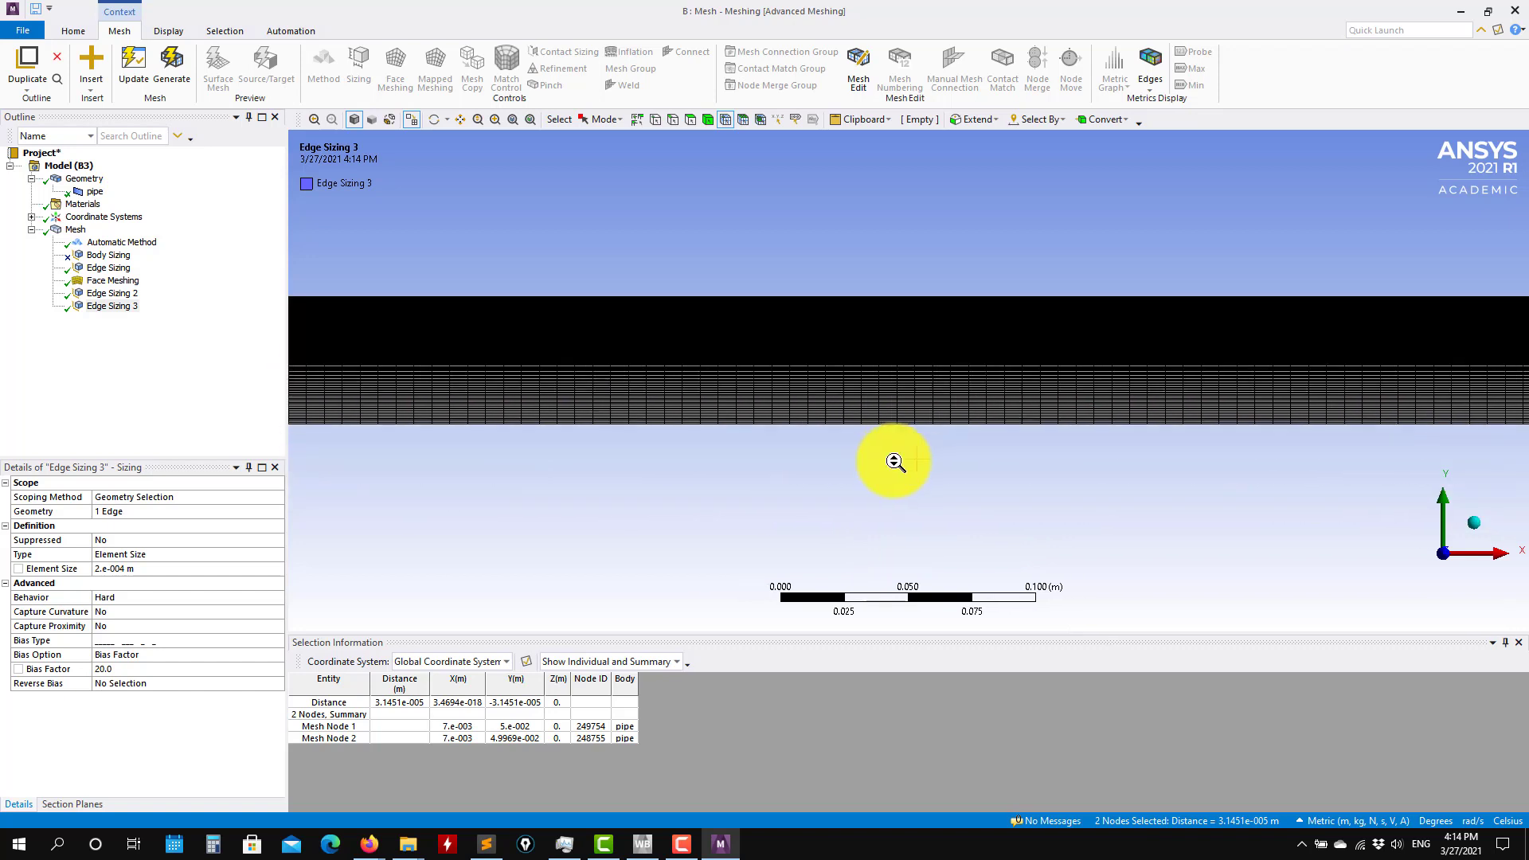
{"action": "middle_click_drag", "start_coordinate": [1269, 446], "coordinate": [442, 442], "text": "ctrl"}
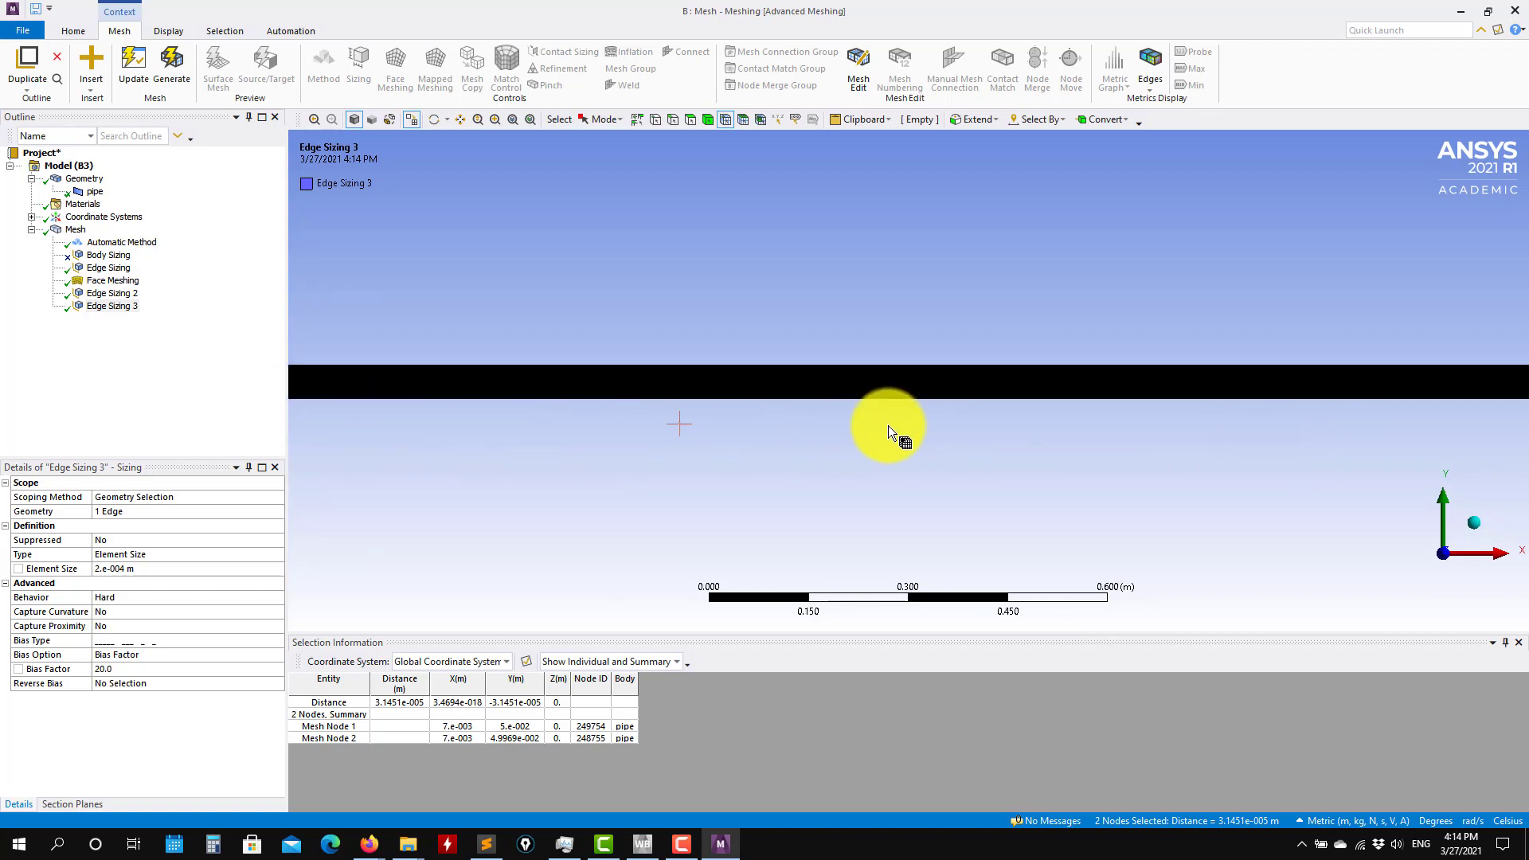
{"action": "scroll", "coordinate": [930, 422], "scroll_direction": "down", "scroll_amount": 3}
{"action": "scroll", "coordinate": [1301, 413], "scroll_direction": "down", "scroll_amount": 3}
{"action": "middle_click_drag", "start_coordinate": [1304, 410], "coordinate": [908, 439], "text": "ctrl"}
{"action": "scroll", "coordinate": [961, 472], "scroll_direction": "up", "scroll_amount": 2}
{"action": "scroll", "coordinate": [960, 472], "scroll_direction": "up", "scroll_amount": 4}
{"action": "middle_click_drag", "start_coordinate": [1160, 488], "coordinate": [670, 344], "text": "ctrl"}
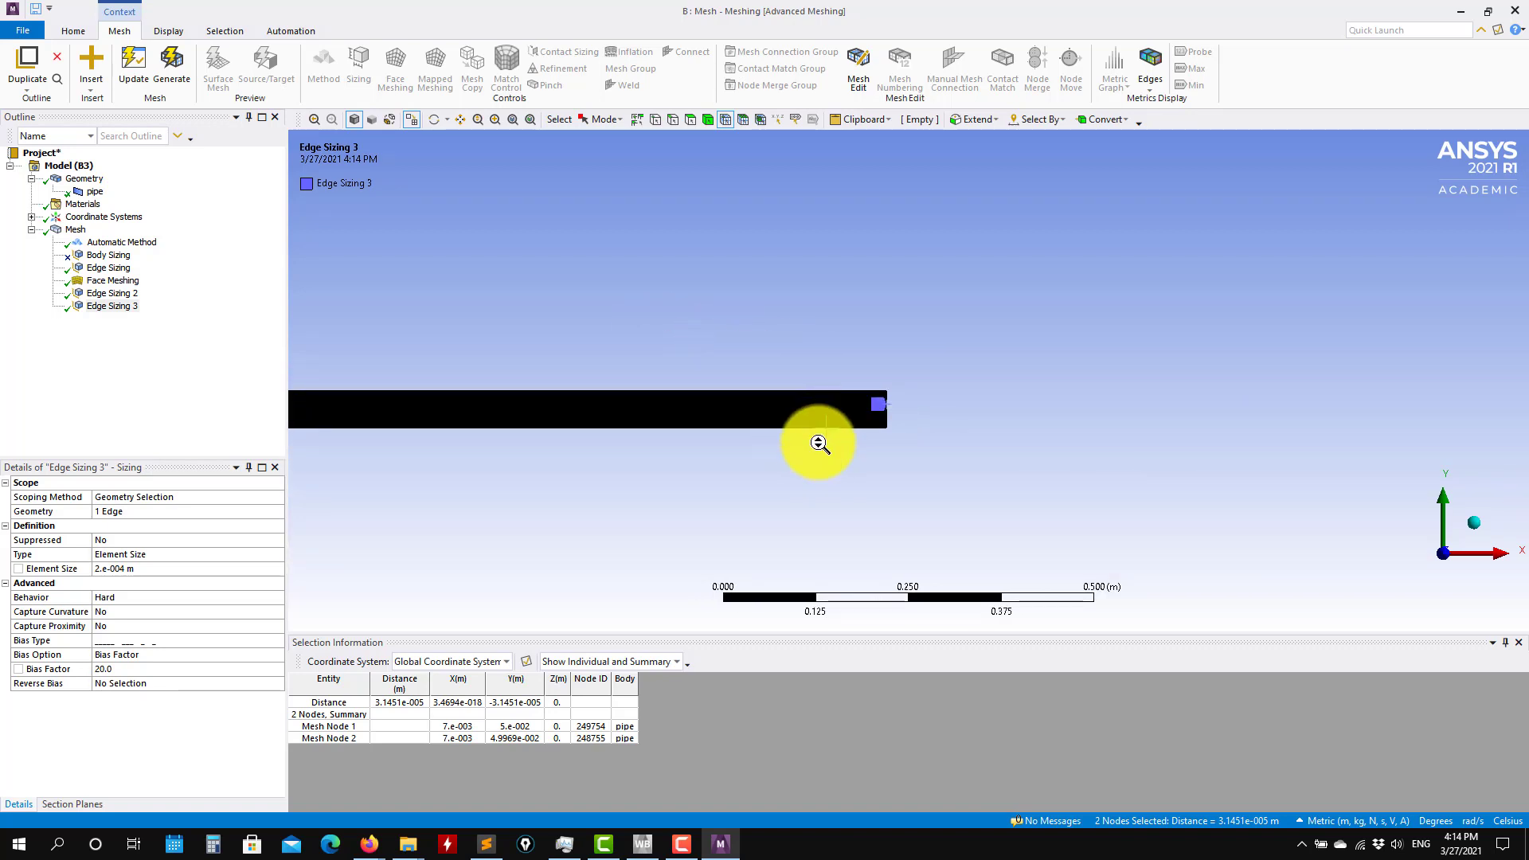
{"action": "scroll", "coordinate": [820, 444], "scroll_direction": "up", "scroll_amount": 4}
{"action": "scroll", "coordinate": [881, 483], "scroll_direction": "up", "scroll_amount": 3}
{"action": "middle_click_drag", "start_coordinate": [847, 478], "coordinate": [966, 243], "text": "ctrl"}
{"action": "scroll", "coordinate": [962, 357], "scroll_direction": "up", "scroll_amount": 5}
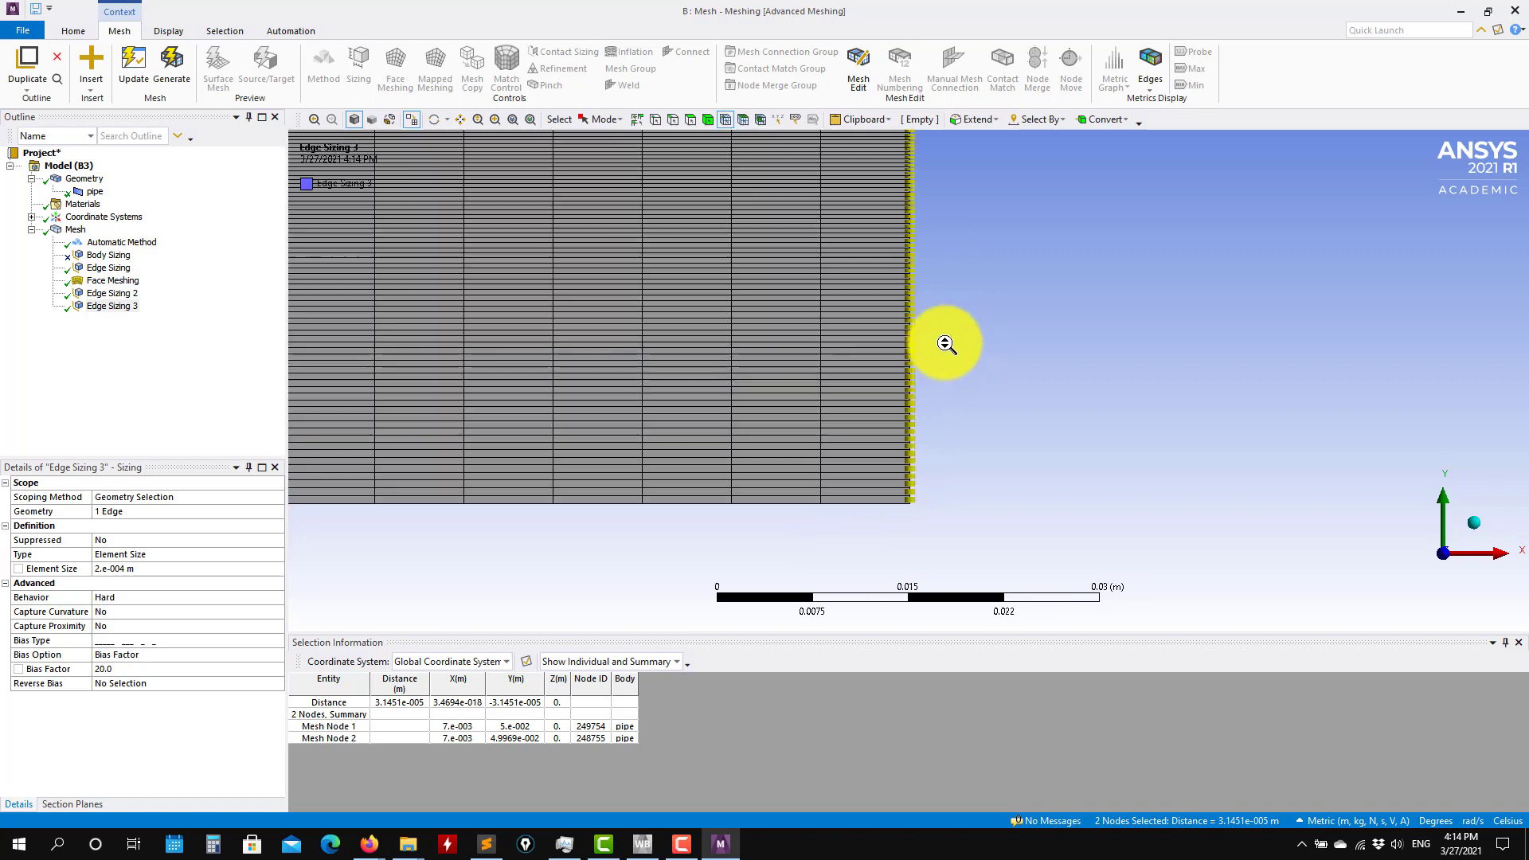
{"action": "scroll", "coordinate": [979, 306], "scroll_direction": "down", "scroll_amount": 4}
{"action": "middle_click_drag", "start_coordinate": [661, 367], "coordinate": [1011, 368], "text": "ctrl"}
{"action": "left_click", "coordinate": [76, 232]}
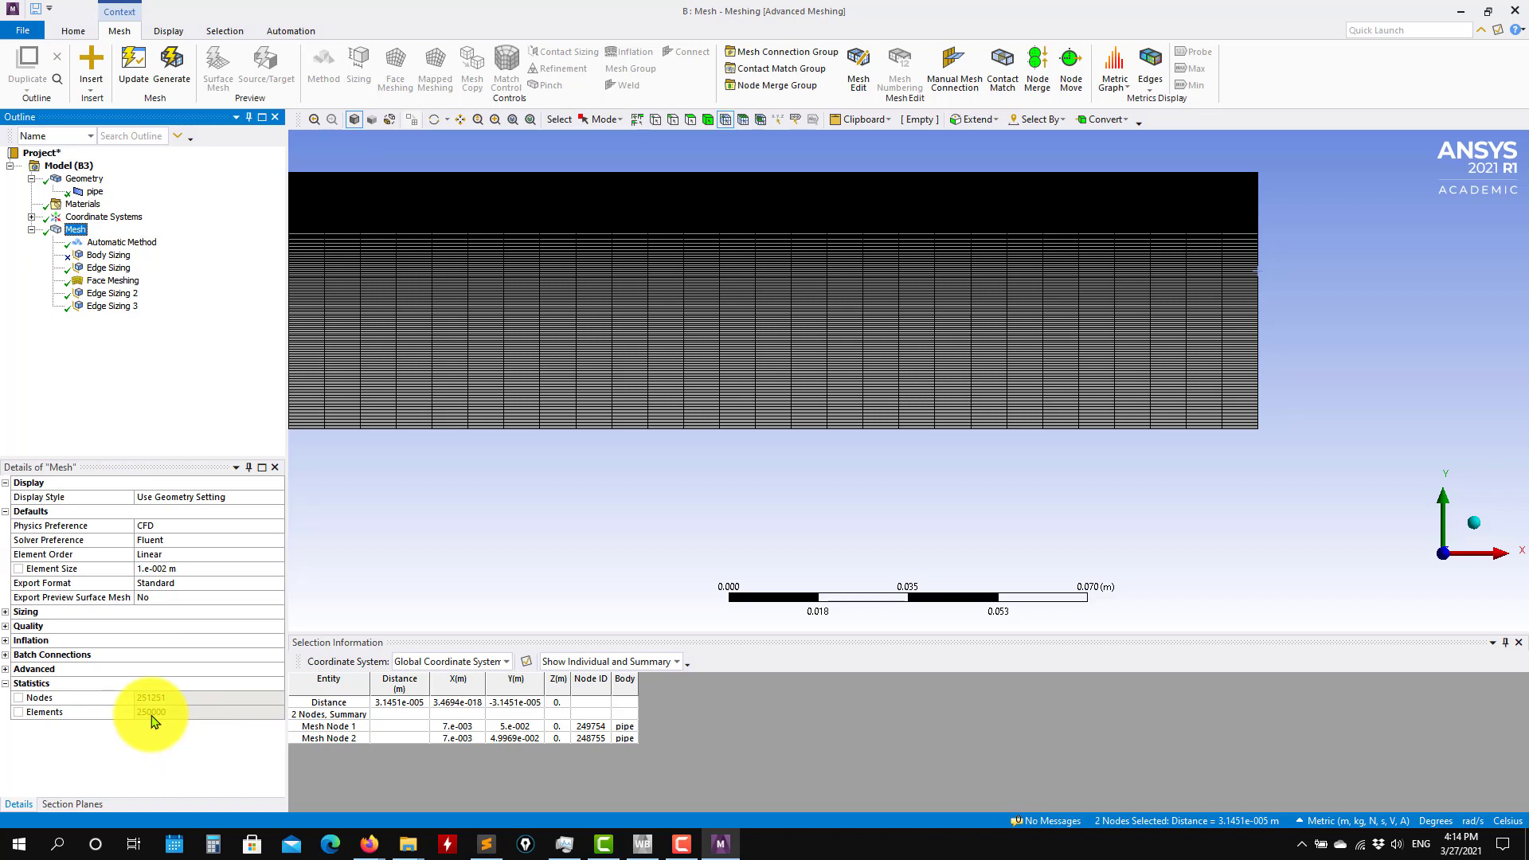
Set the element size of Edge Sizing 3 and Edge Sizing to 5e-4 m and regenerate the mesh.
{"action": "left_click", "coordinate": [126, 308]}
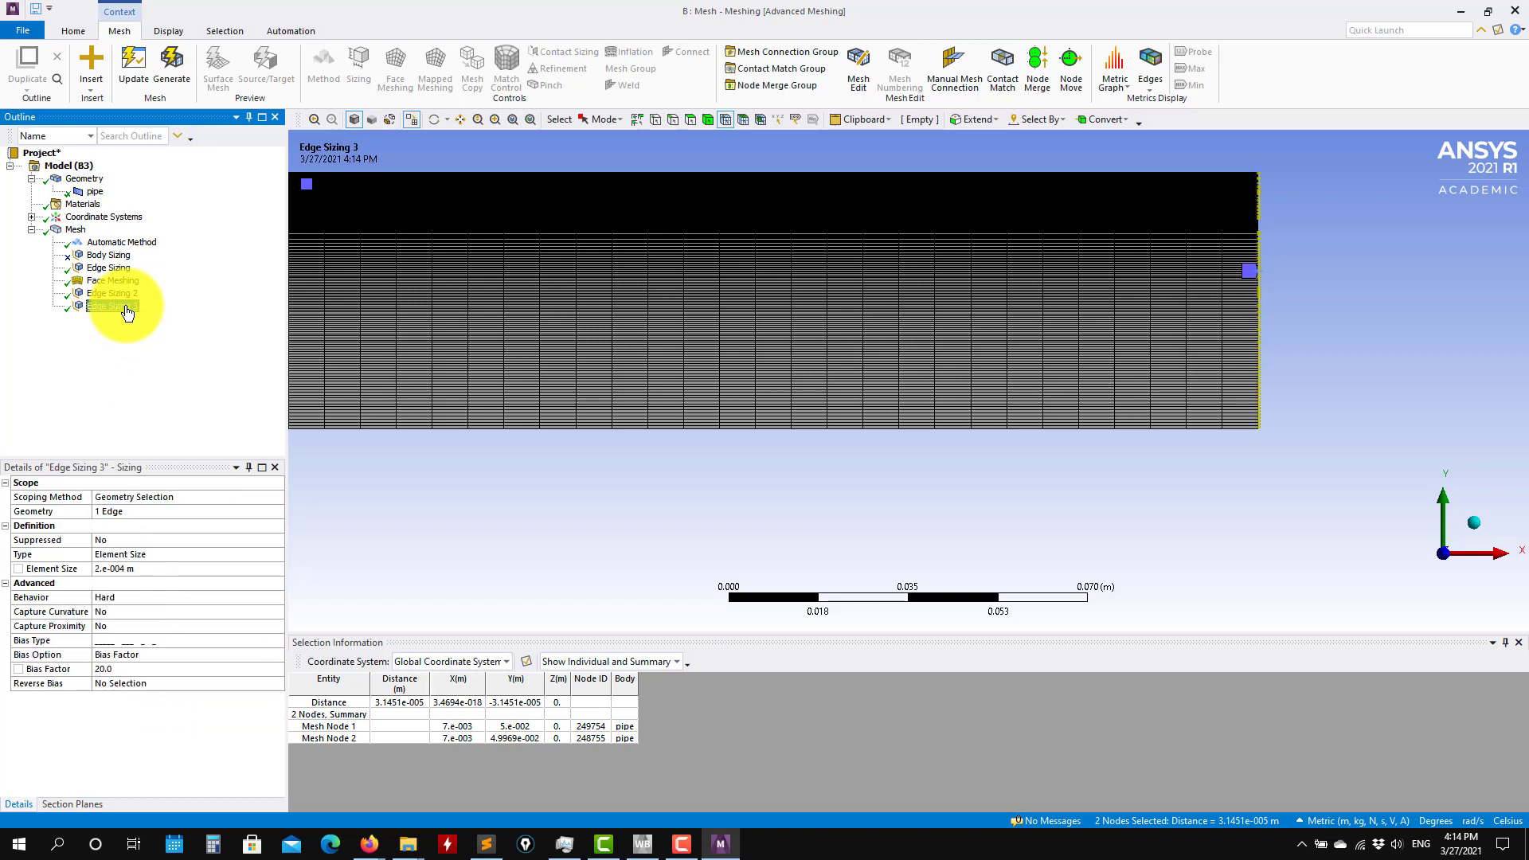
{"action": "left_click", "coordinate": [139, 568]}
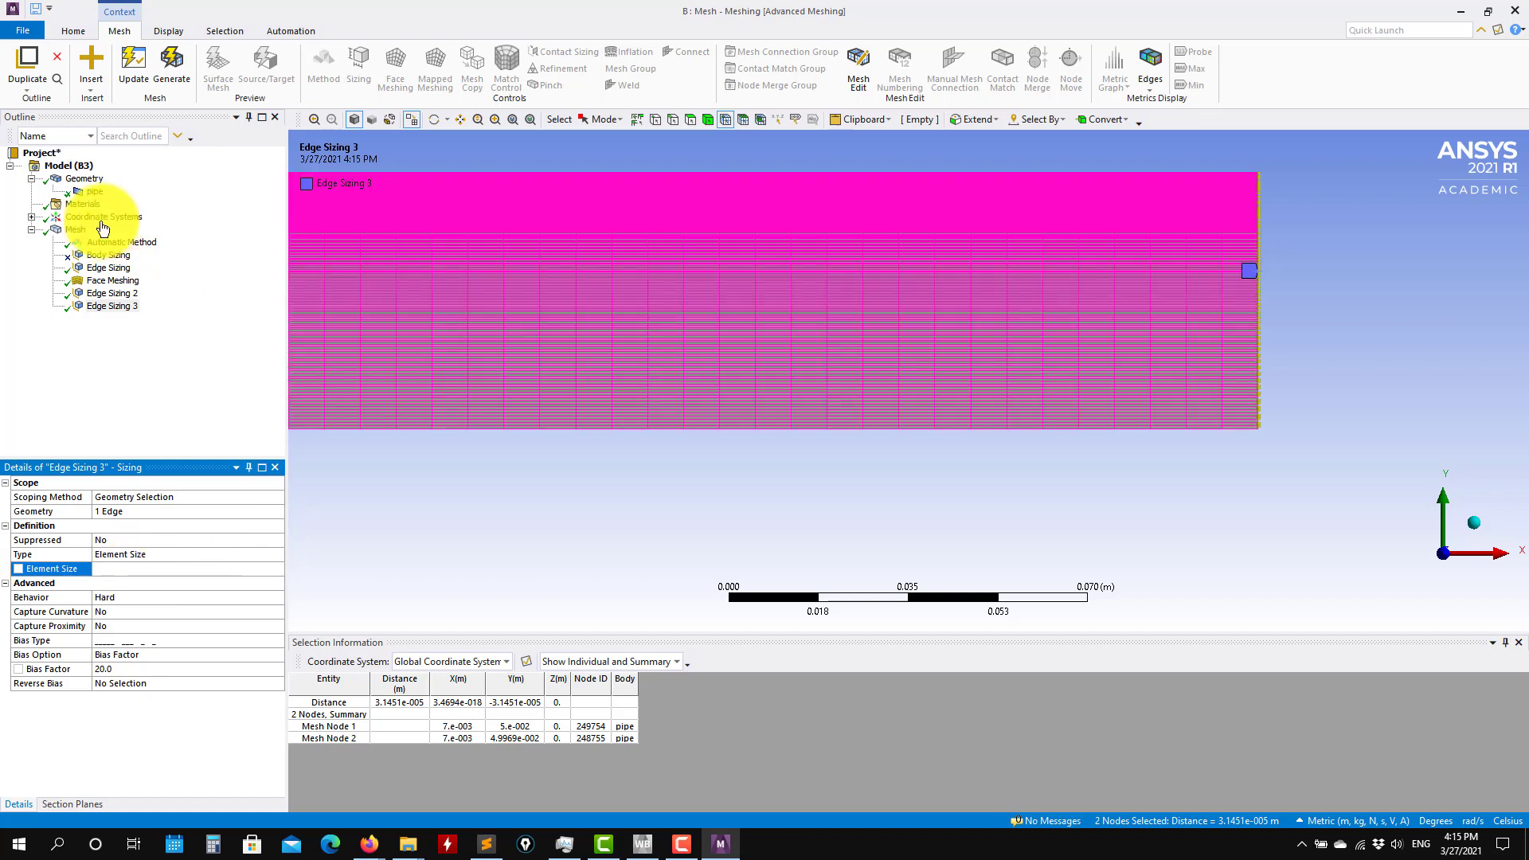
{"action": "left_click", "coordinate": [110, 267]}
{"action": "left_click", "coordinate": [152, 569]}
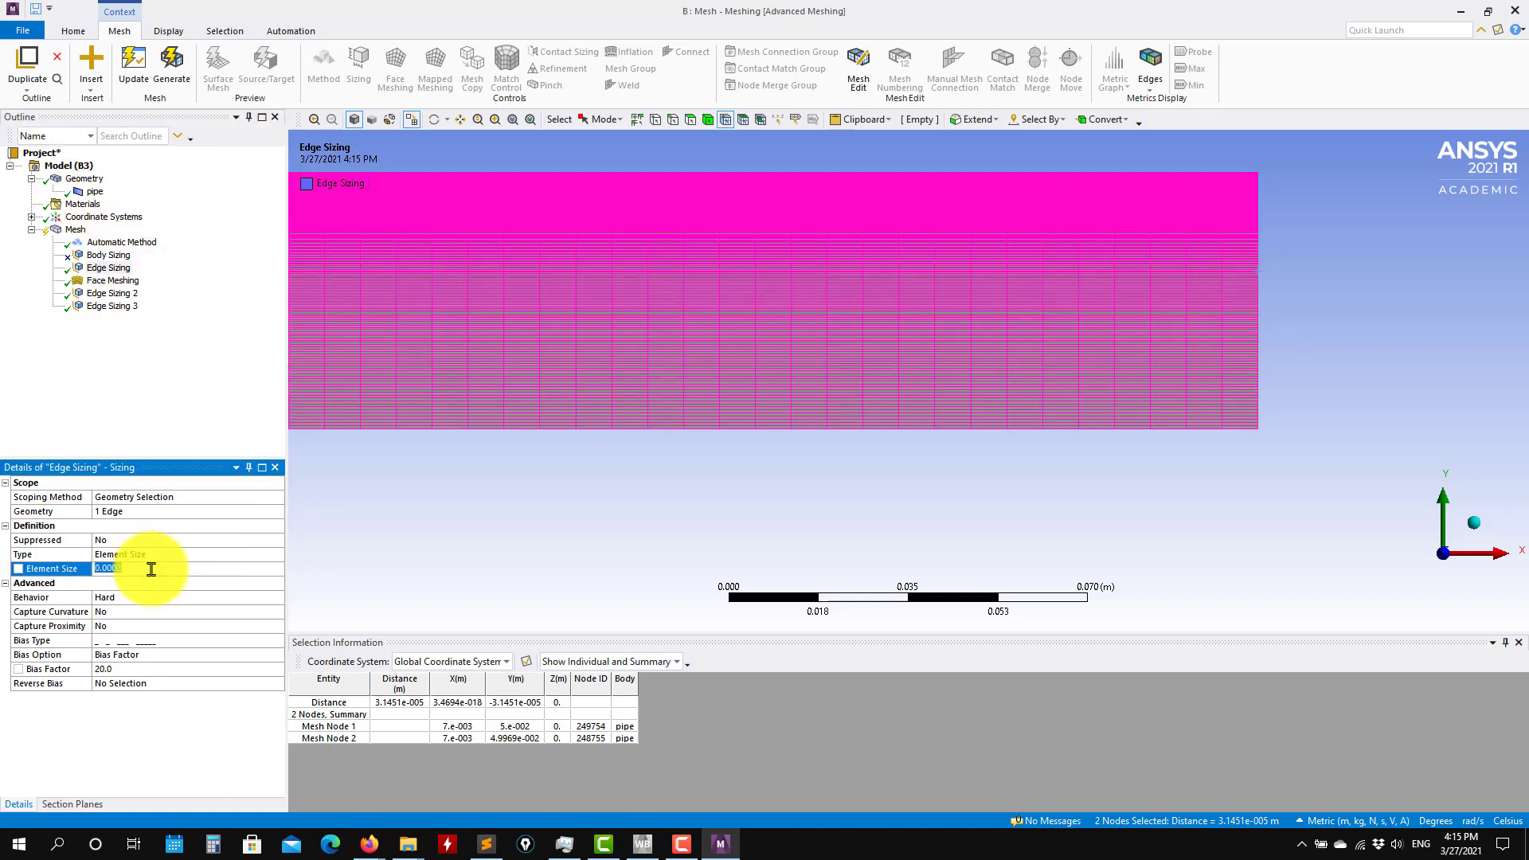
{"action": "left_click", "coordinate": [180, 83]}
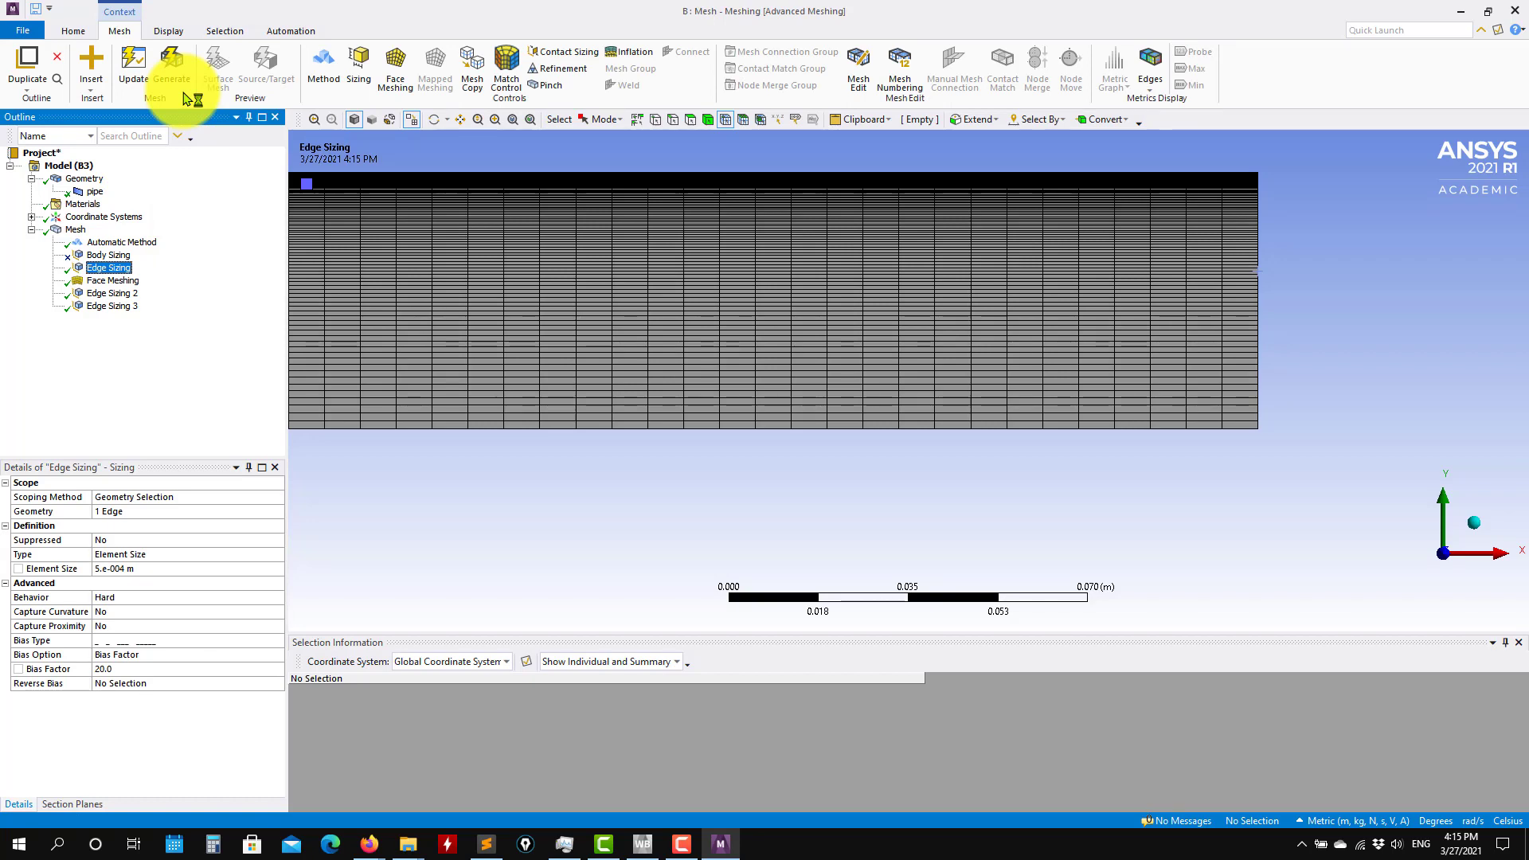
Examine the regenerated mesh's layer spacing at the far end of the pipe, especially near the upper edge.
{"action": "scroll", "coordinate": [871, 247], "scroll_direction": "up", "scroll_amount": 3}
{"action": "scroll", "coordinate": [994, 261], "scroll_direction": "down", "scroll_amount": 3}
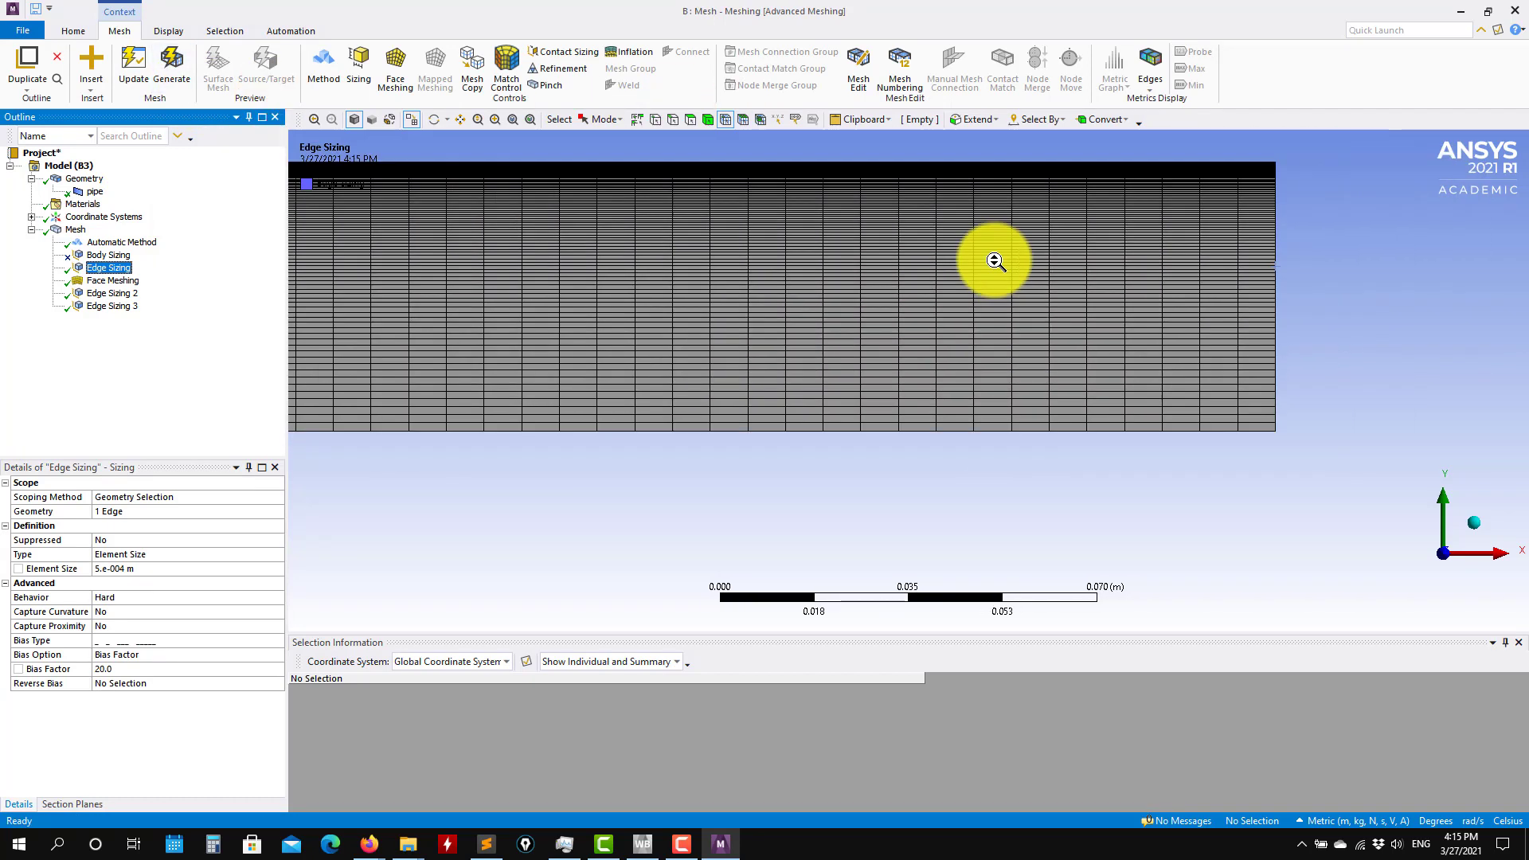
{"action": "scroll", "coordinate": [994, 261], "scroll_direction": "down", "scroll_amount": 2}
{"action": "middle_click_drag", "start_coordinate": [1056, 290], "coordinate": [879, 332], "text": "ctrl"}
{"action": "scroll", "coordinate": [930, 309], "scroll_direction": "up", "scroll_amount": 5}
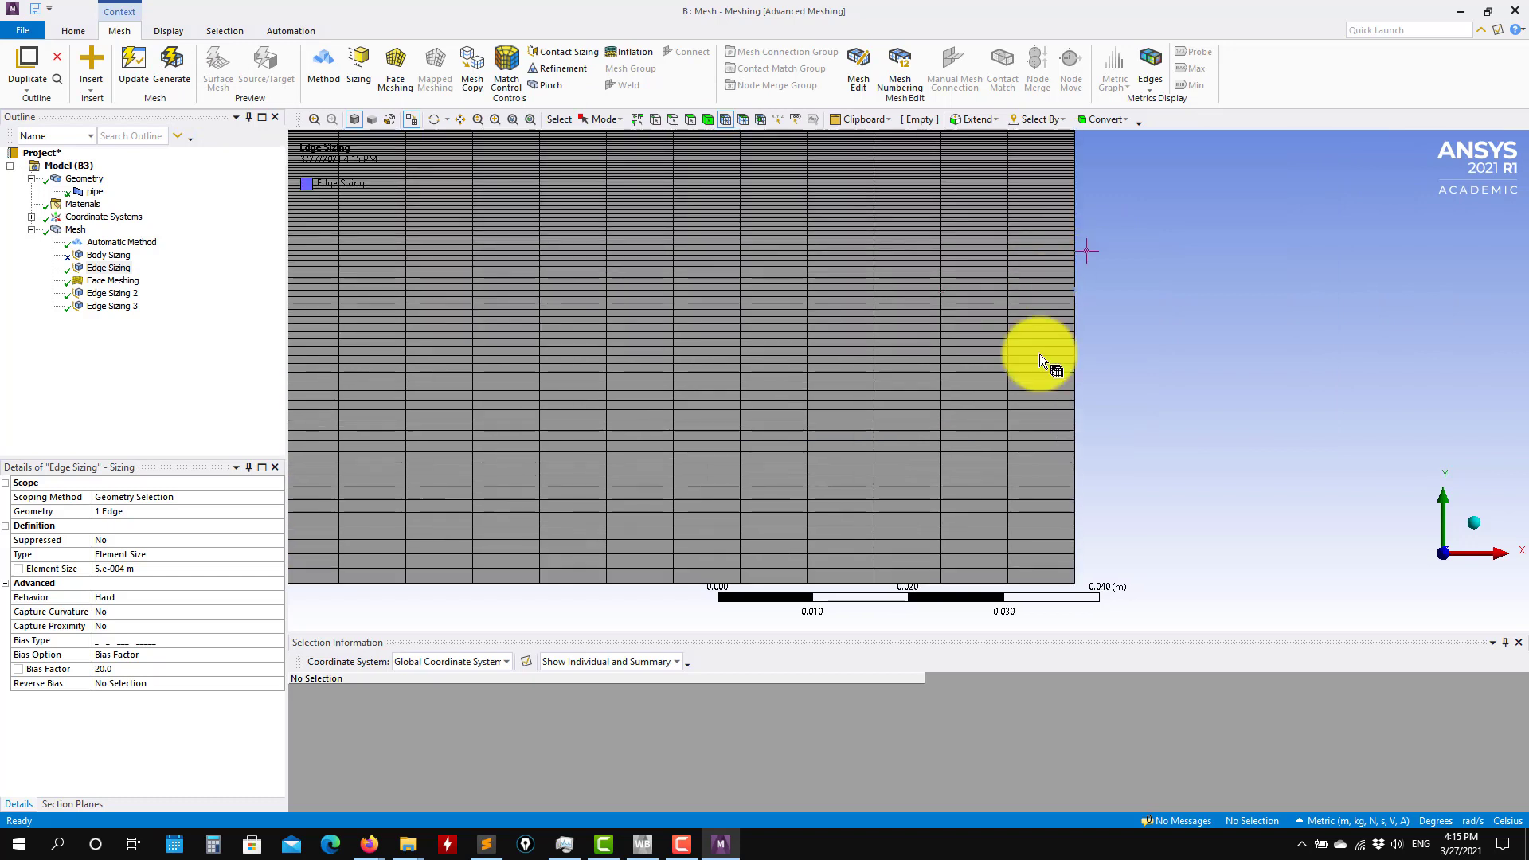
{"action": "middle_click_drag", "start_coordinate": [1039, 354], "coordinate": [945, 534], "text": "ctrl"}
{"action": "scroll", "coordinate": [969, 494], "scroll_direction": "up", "scroll_amount": 6}
{"action": "scroll", "coordinate": [995, 500], "scroll_direction": "down", "scroll_amount": 5}
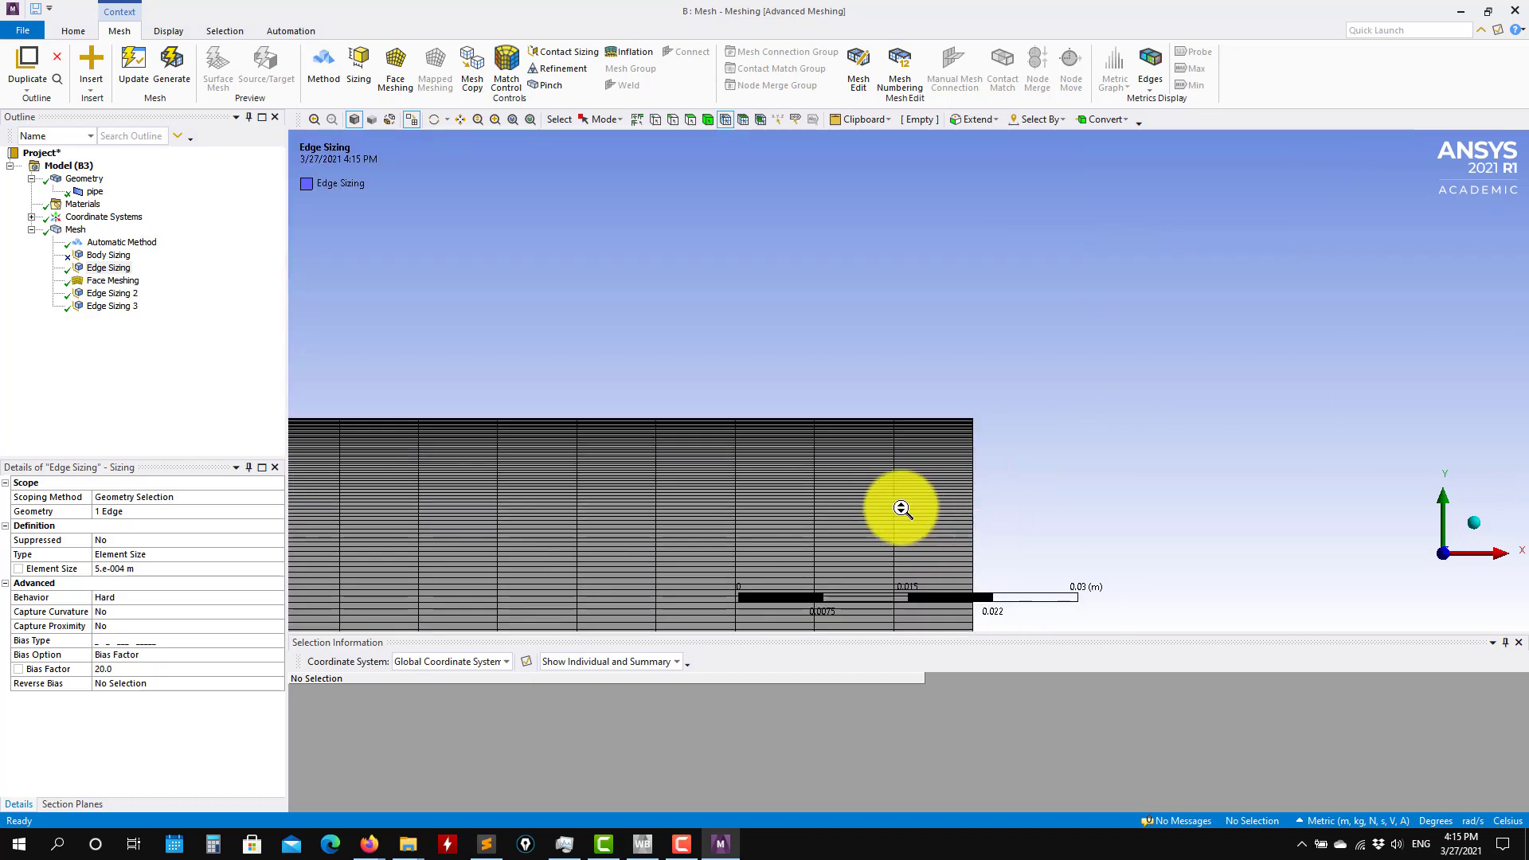
Inspect the mesh along the pipe back to its x = 0 end and check the node and element statistics.
{"action": "scroll", "coordinate": [792, 485], "scroll_direction": "down", "scroll_amount": 5}
{"action": "middle_click_drag", "start_coordinate": [619, 446], "coordinate": [1345, 428], "text": "ctrl"}
{"action": "scroll", "coordinate": [719, 428], "scroll_direction": "down", "scroll_amount": 3}
{"action": "middle_click_drag", "start_coordinate": [940, 419], "coordinate": [1272, 419], "text": "ctrl"}
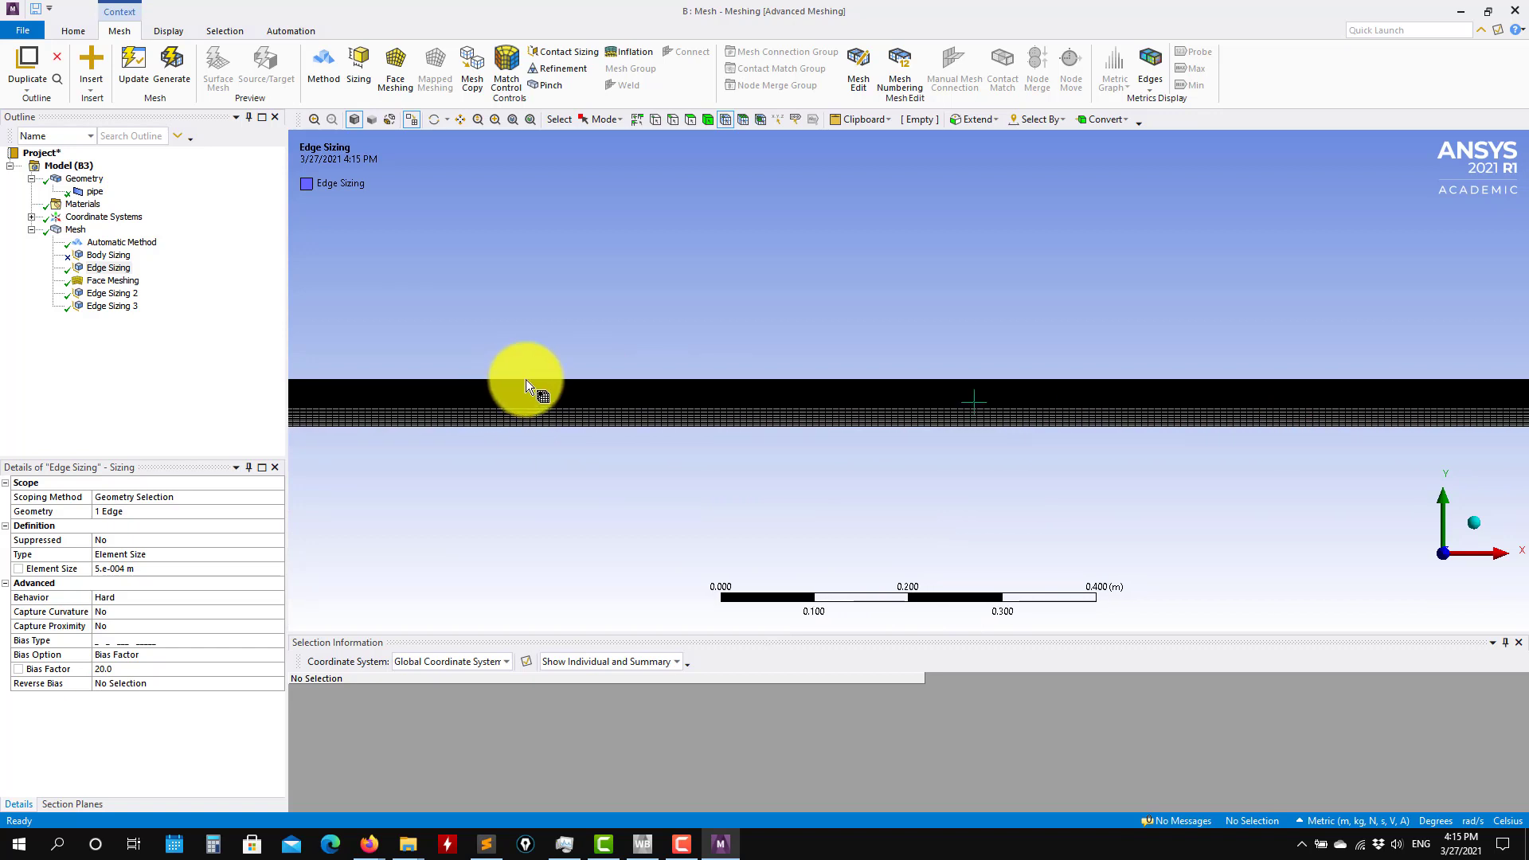
{"action": "middle_click_drag", "start_coordinate": [526, 380], "coordinate": [1187, 369], "text": "ctrl"}
{"action": "middle_click_drag", "start_coordinate": [447, 361], "coordinate": [1215, 360], "text": "ctrl"}
{"action": "middle_click_drag", "start_coordinate": [473, 360], "coordinate": [1215, 360], "text": "ctrl"}
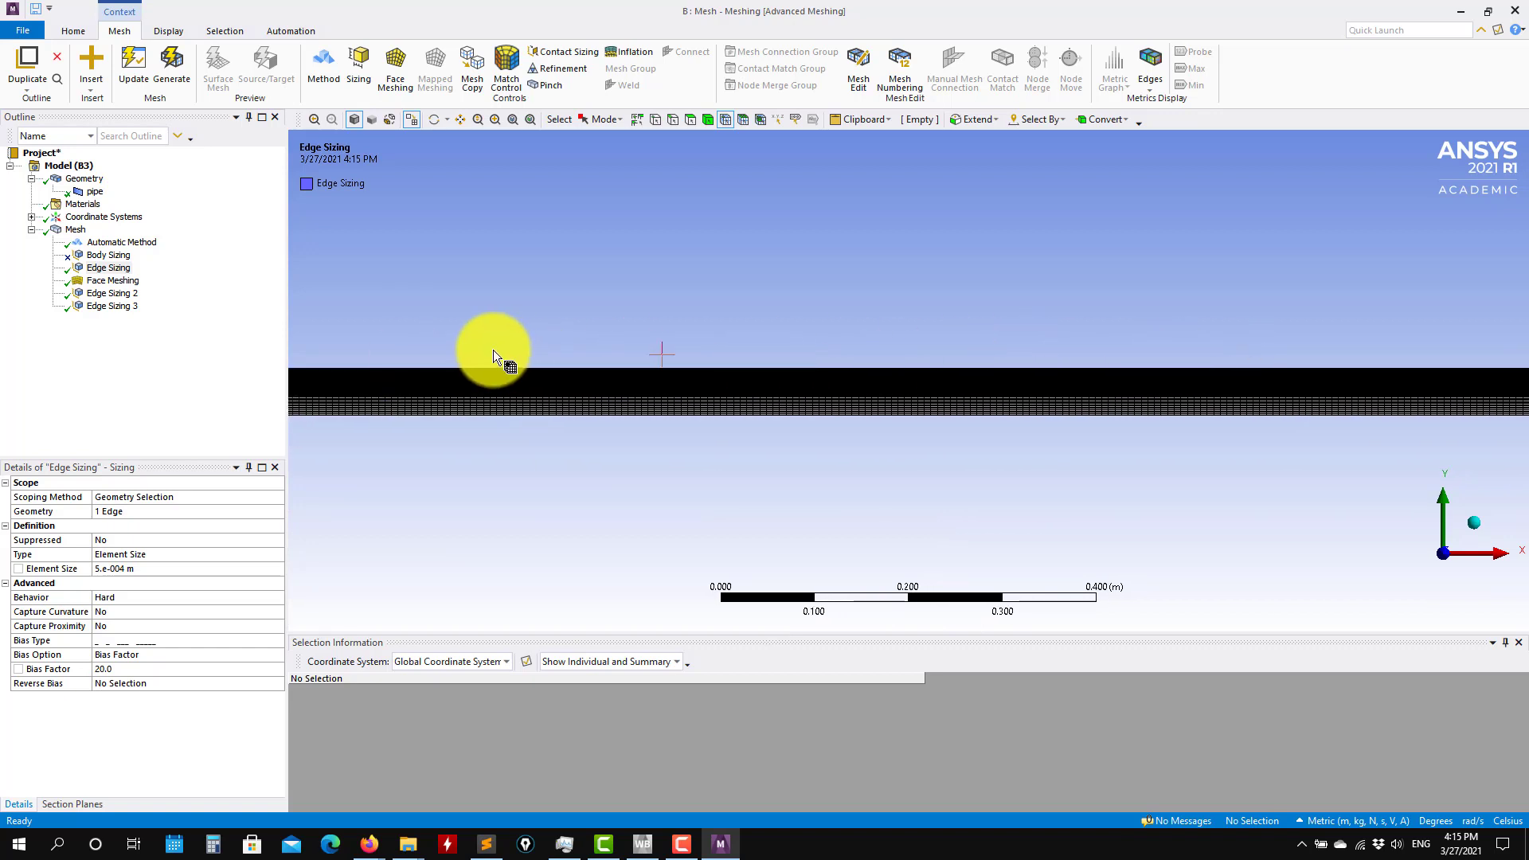
{"action": "middle_click_drag", "start_coordinate": [494, 350], "coordinate": [1420, 341], "text": "ctrl"}
{"action": "scroll", "coordinate": [709, 349], "scroll_direction": "down", "scroll_amount": 3}
{"action": "middle_click_drag", "start_coordinate": [464, 355], "coordinate": [1436, 380], "text": "ctrl"}
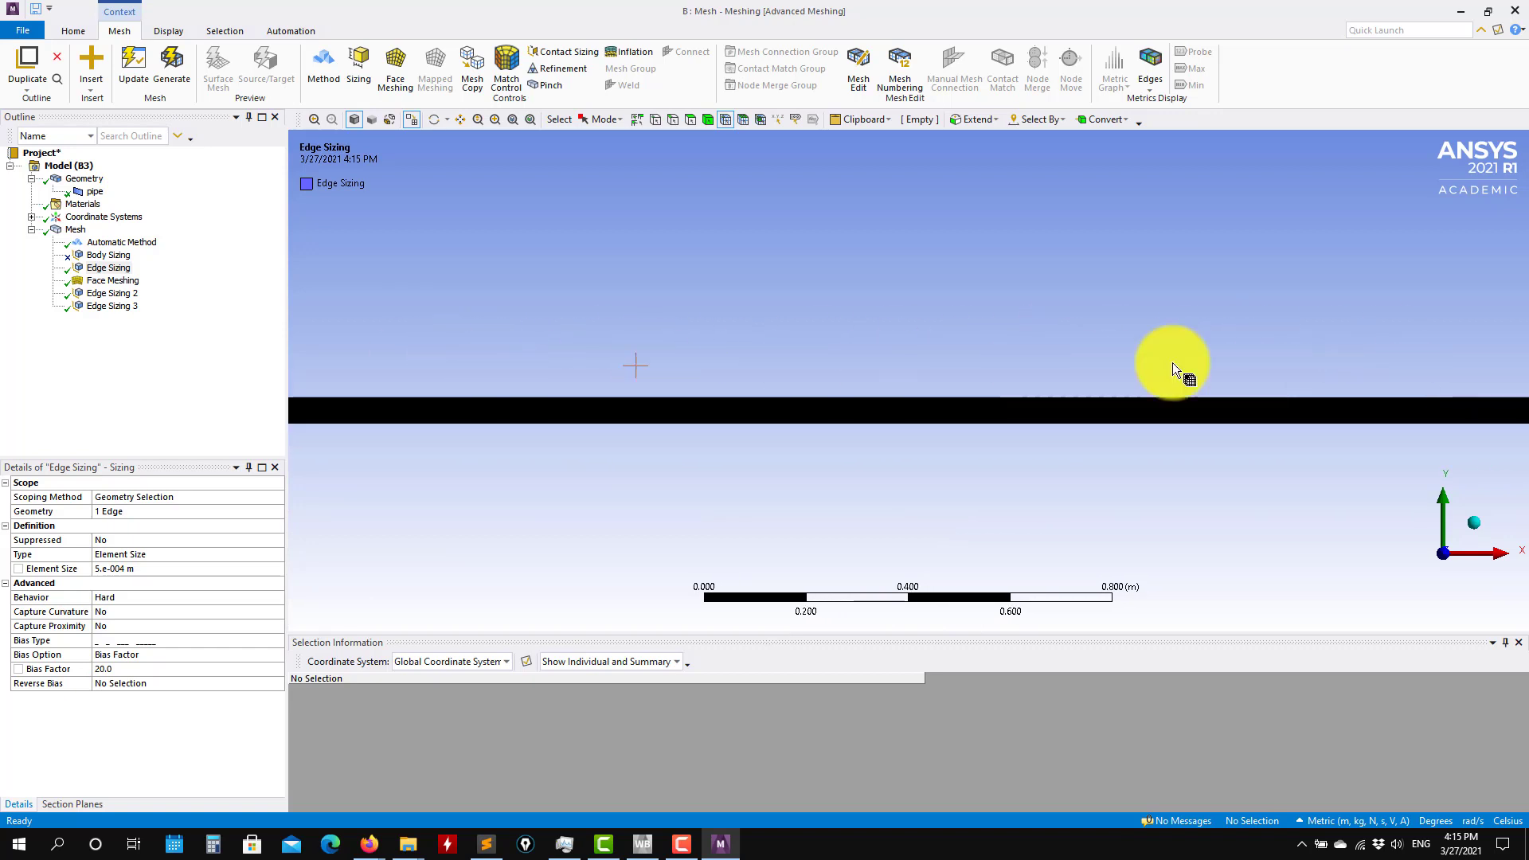
{"action": "middle_click_drag", "start_coordinate": [594, 368], "coordinate": [979, 362], "text": "ctrl"}
{"action": "scroll", "coordinate": [892, 448], "scroll_direction": "up", "scroll_amount": 4}
{"action": "middle_click_drag", "start_coordinate": [1293, 494], "coordinate": [329, 433], "text": "ctrl"}
{"action": "scroll", "coordinate": [712, 400], "scroll_direction": "up", "scroll_amount": 4}
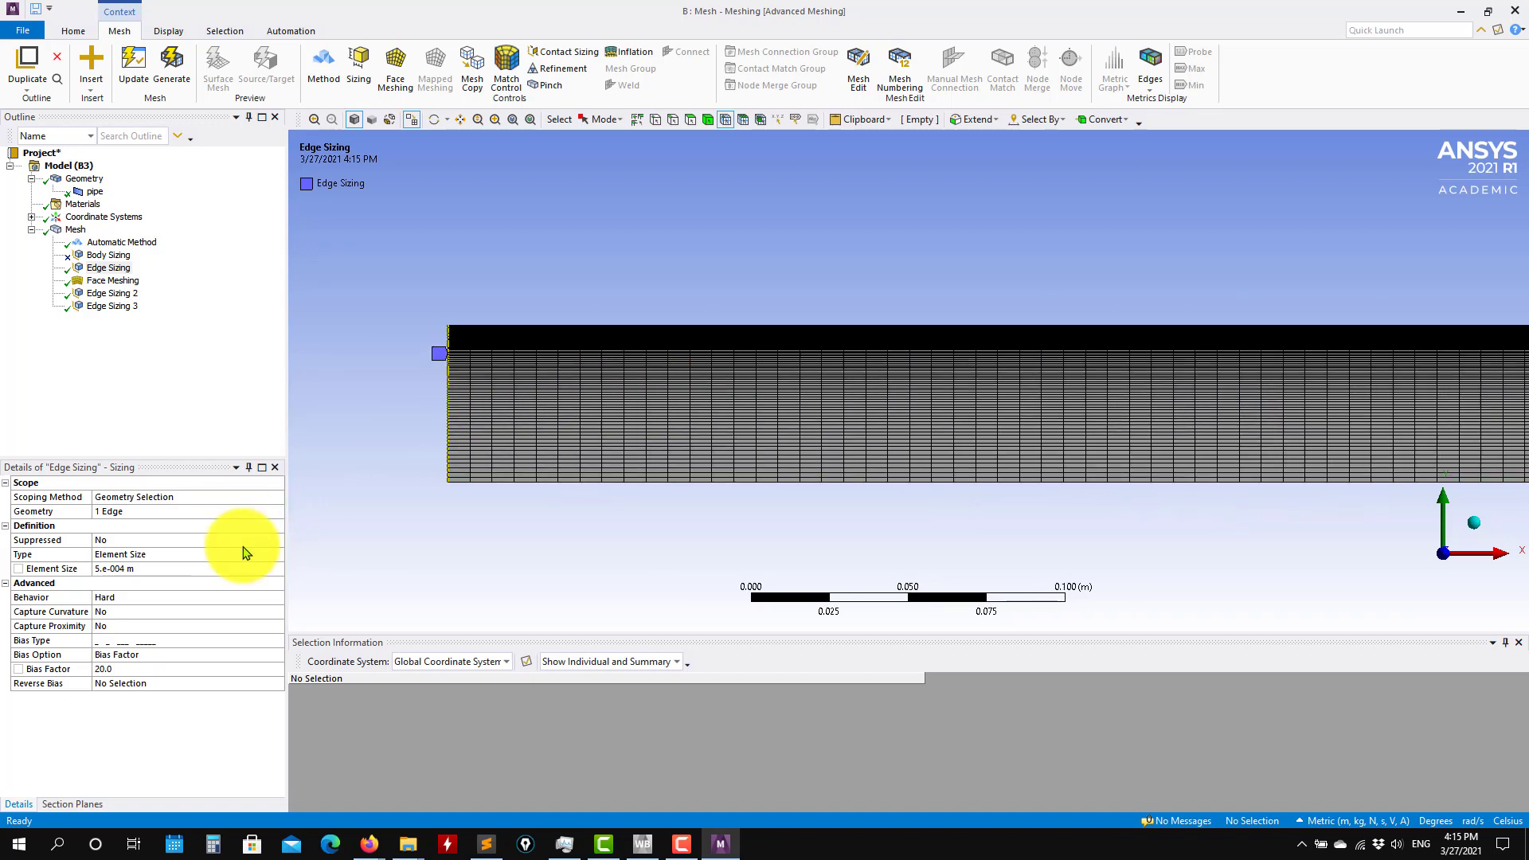
{"action": "left_click", "coordinate": [78, 231]}
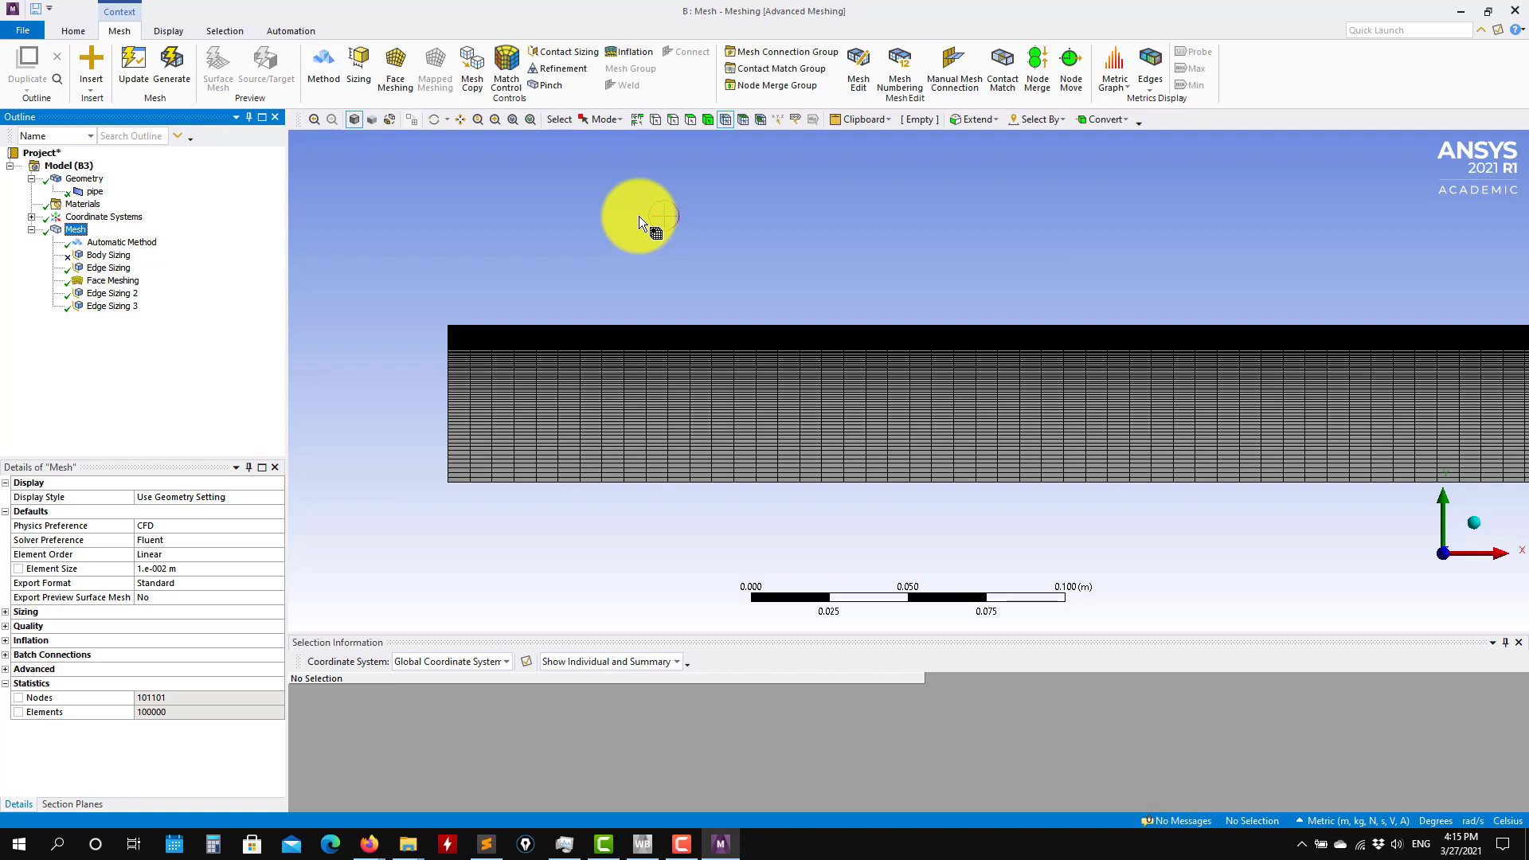
Create a named selection from the vertical edge at the pipe's x = 0 end, applied to the selected geometry.
{"action": "left_click", "coordinate": [673, 120]}
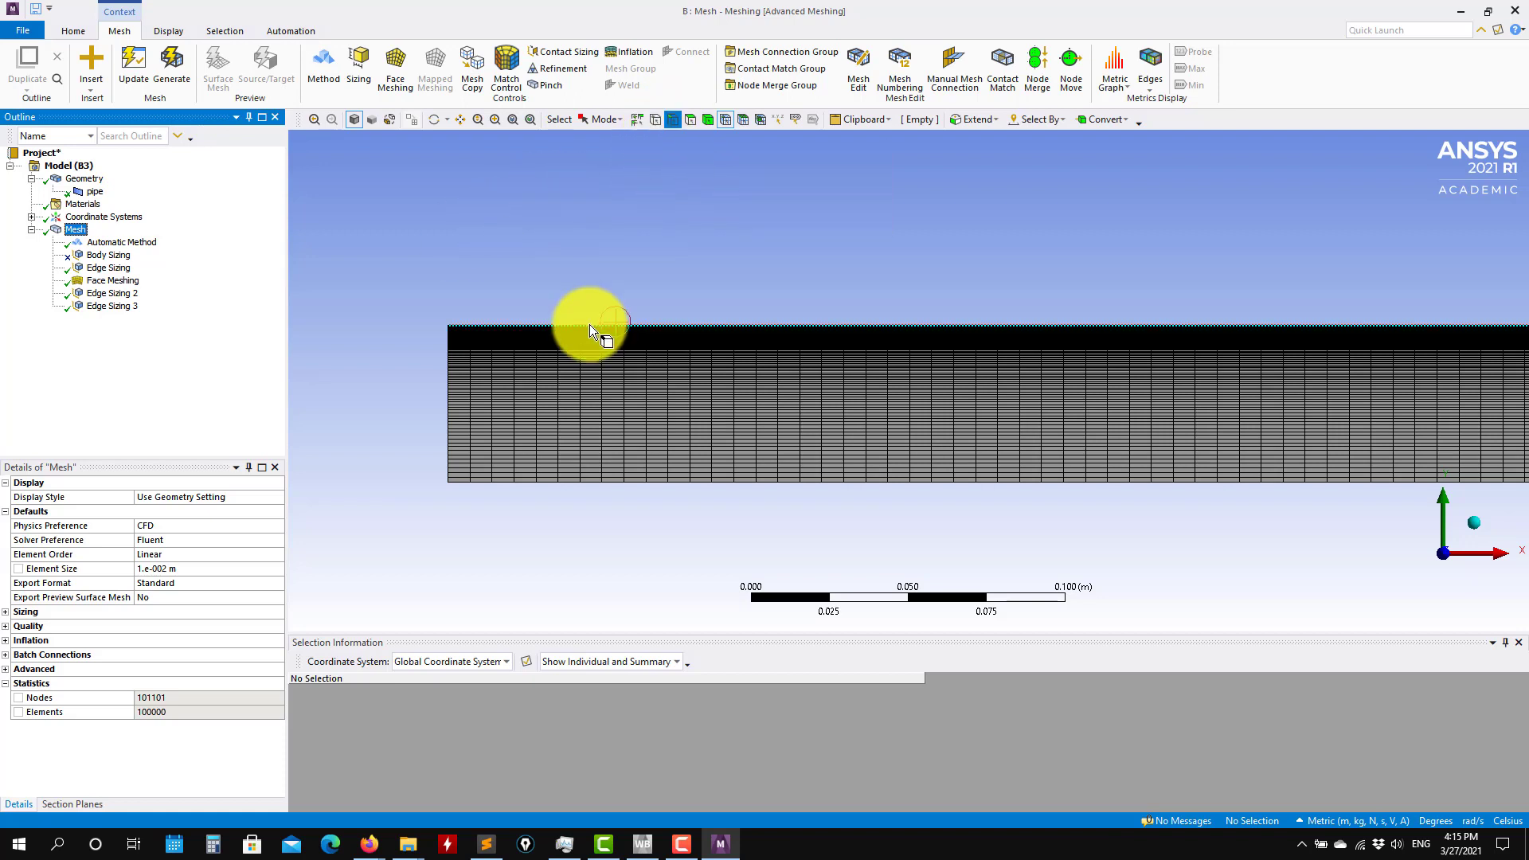
{"action": "left_click", "coordinate": [450, 390]}
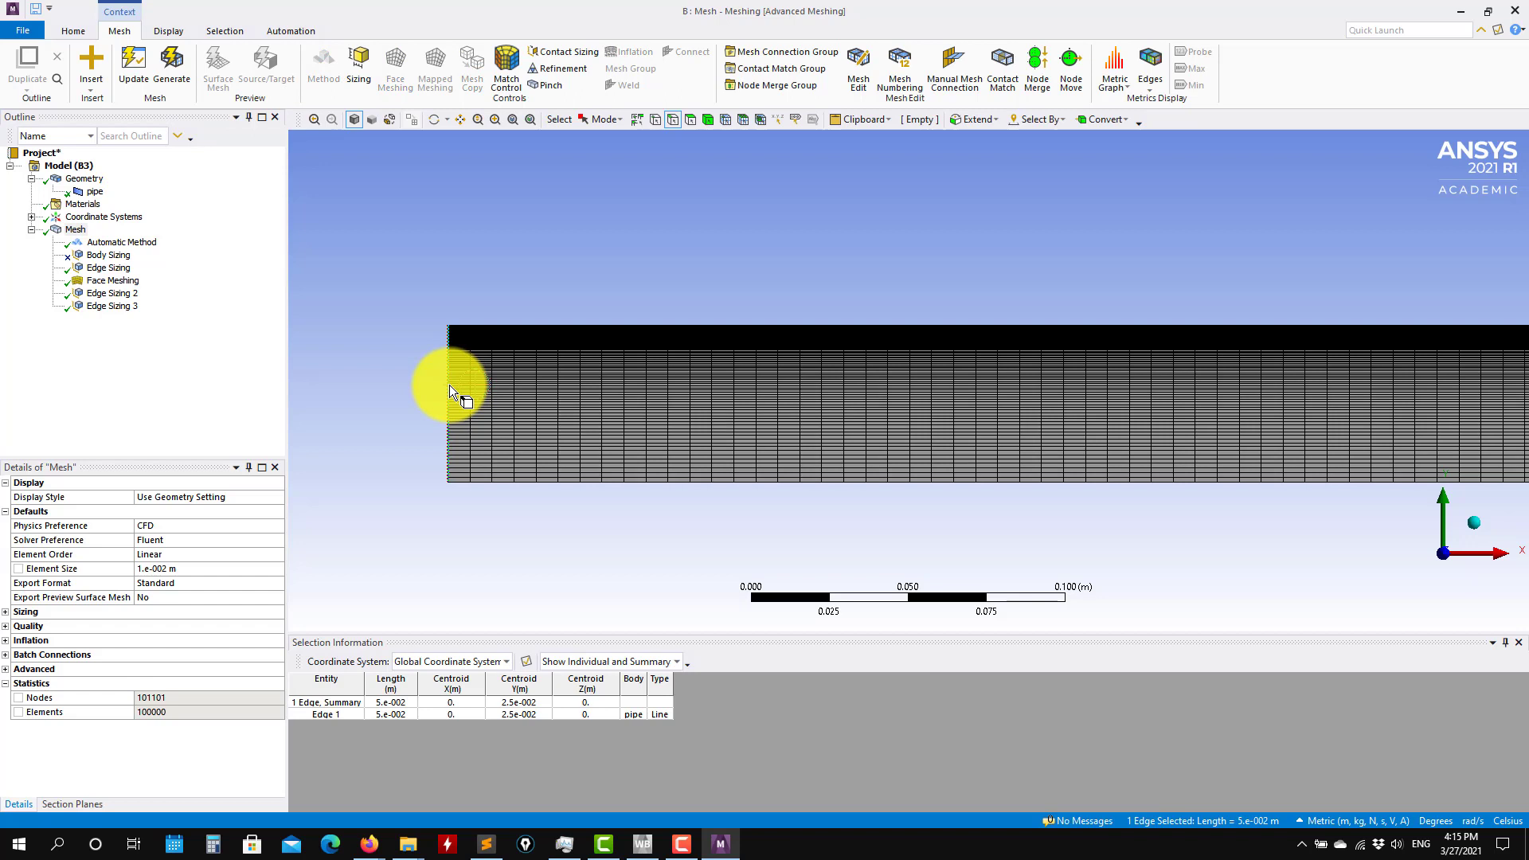
{"action": "right_click", "coordinate": [450, 384]}
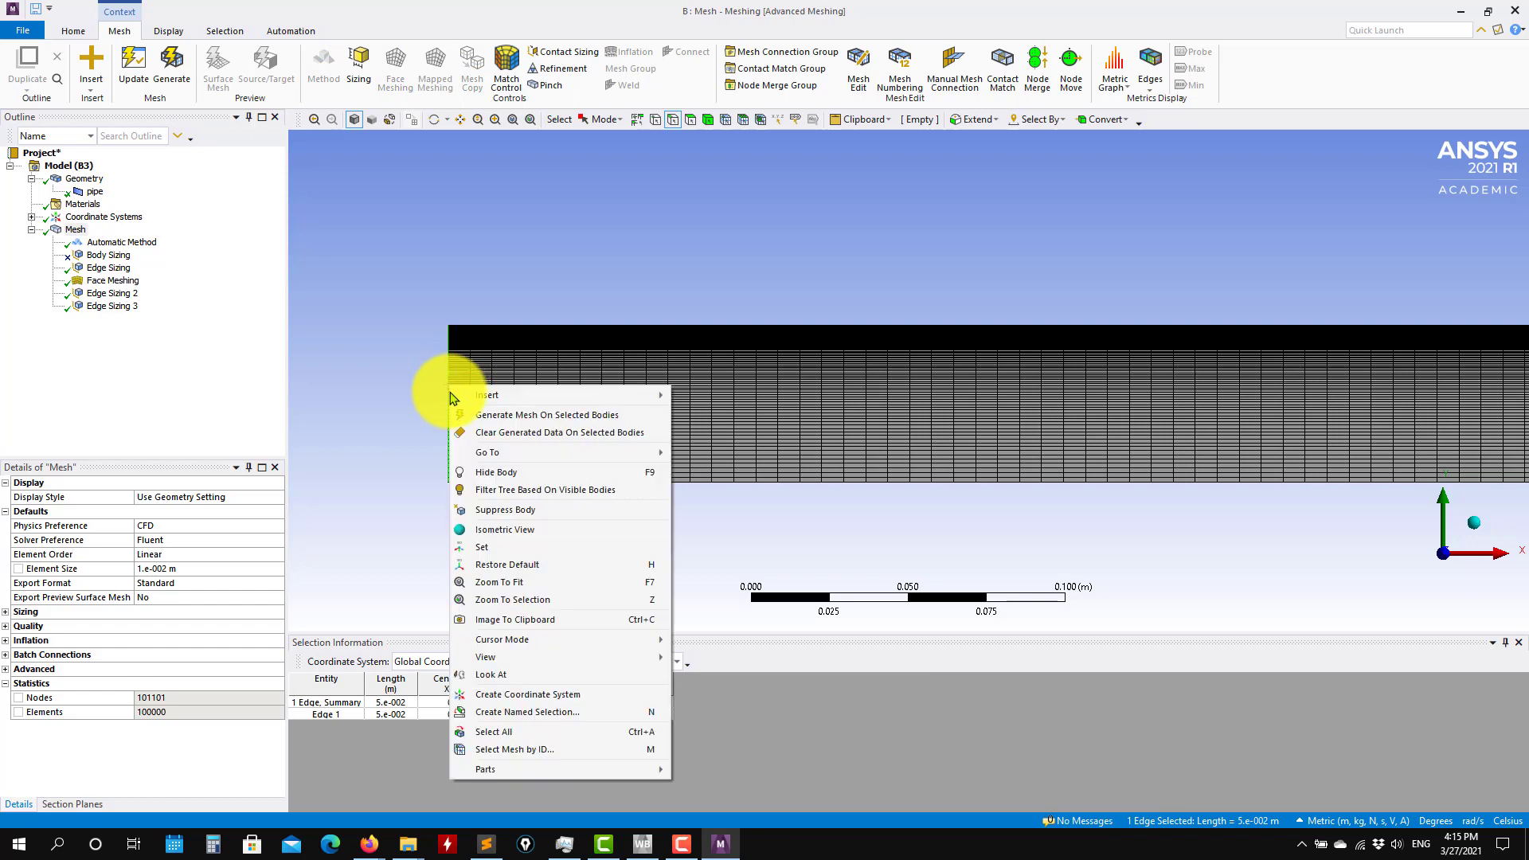
{"action": "left_click", "coordinate": [509, 713]}
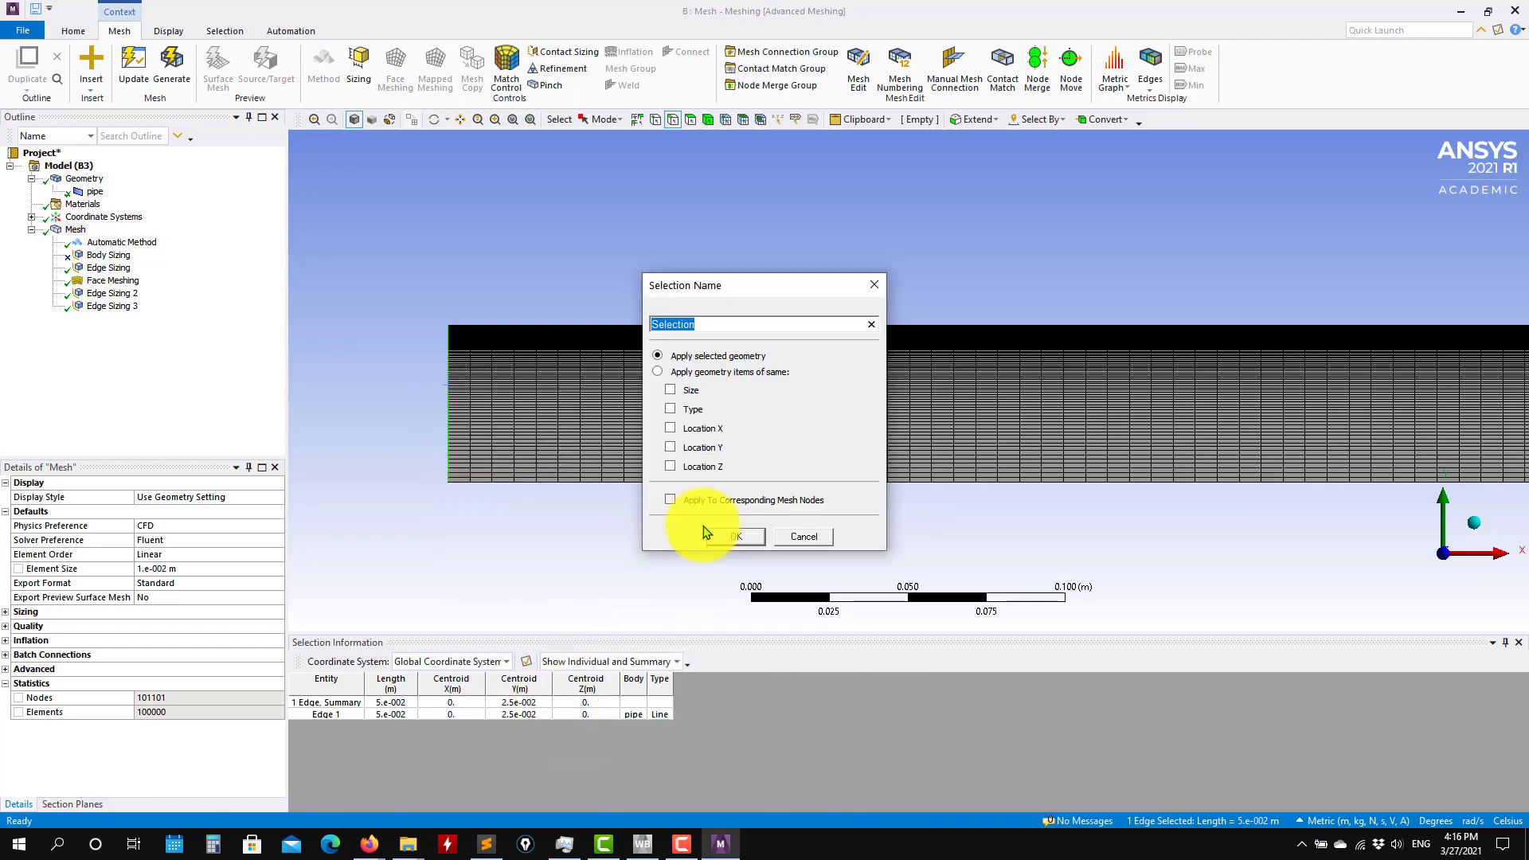
{"action": "left_click", "coordinate": [706, 532]}
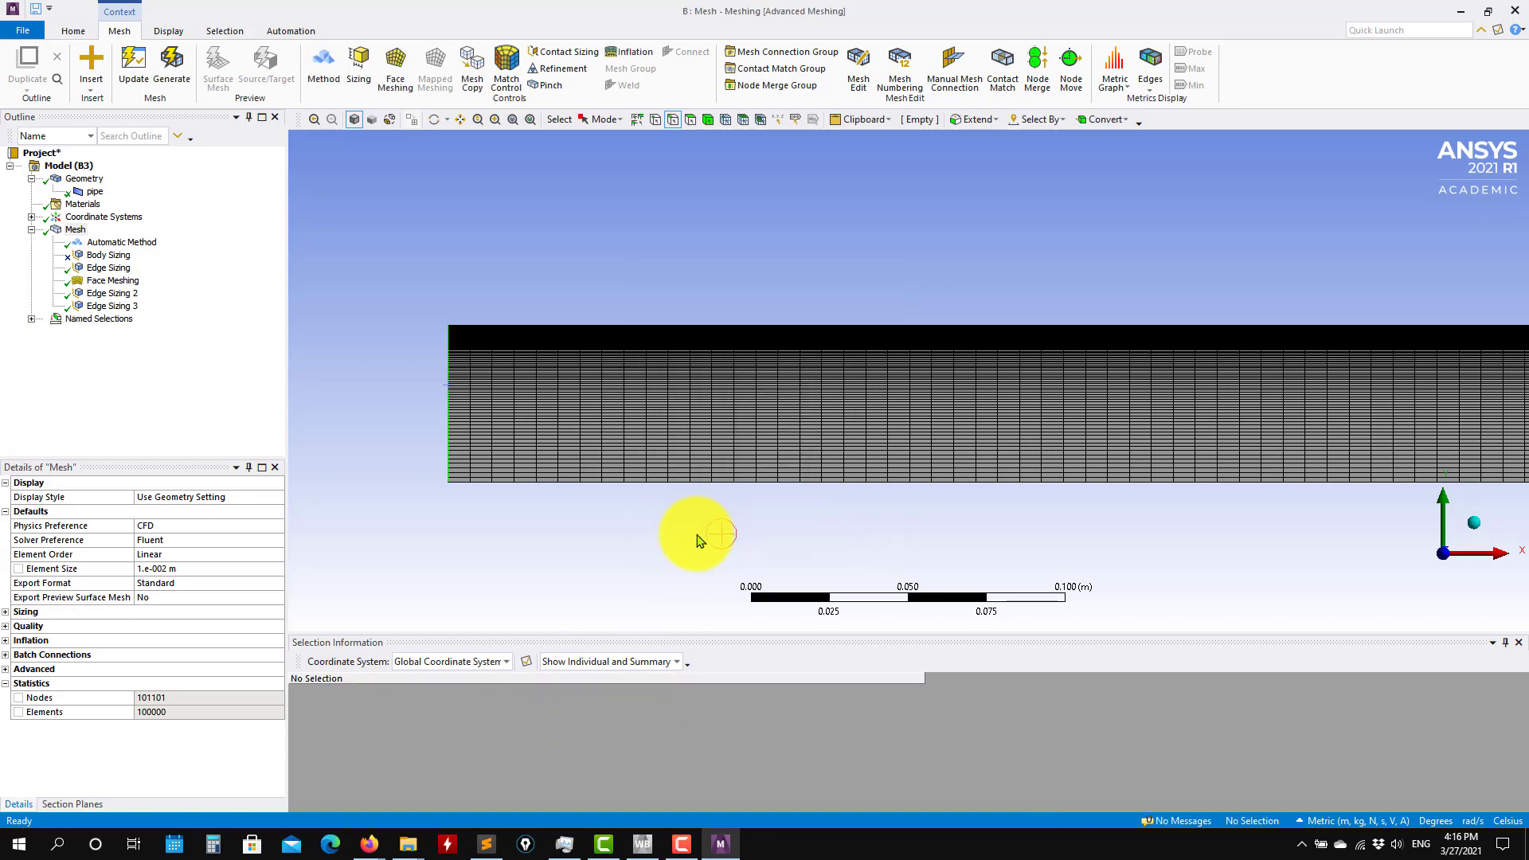
Create a named selection called outlet from the vertical edge at the pipe's x = 7 m end.
{"action": "scroll", "coordinate": [701, 538], "scroll_direction": "up", "scroll_amount": 2}
{"action": "scroll", "coordinate": [706, 536], "scroll_direction": "down", "scroll_amount": 10}
{"action": "middle_click_drag", "start_coordinate": [1025, 407], "coordinate": [334, 382], "text": "ctrl"}
{"action": "middle_click_drag", "start_coordinate": [1024, 355], "coordinate": [334, 349], "text": "ctrl"}
{"action": "middle_click_drag", "start_coordinate": [1157, 343], "coordinate": [263, 343], "text": "ctrl"}
{"action": "scroll", "coordinate": [811, 405], "scroll_direction": "up", "scroll_amount": 3}
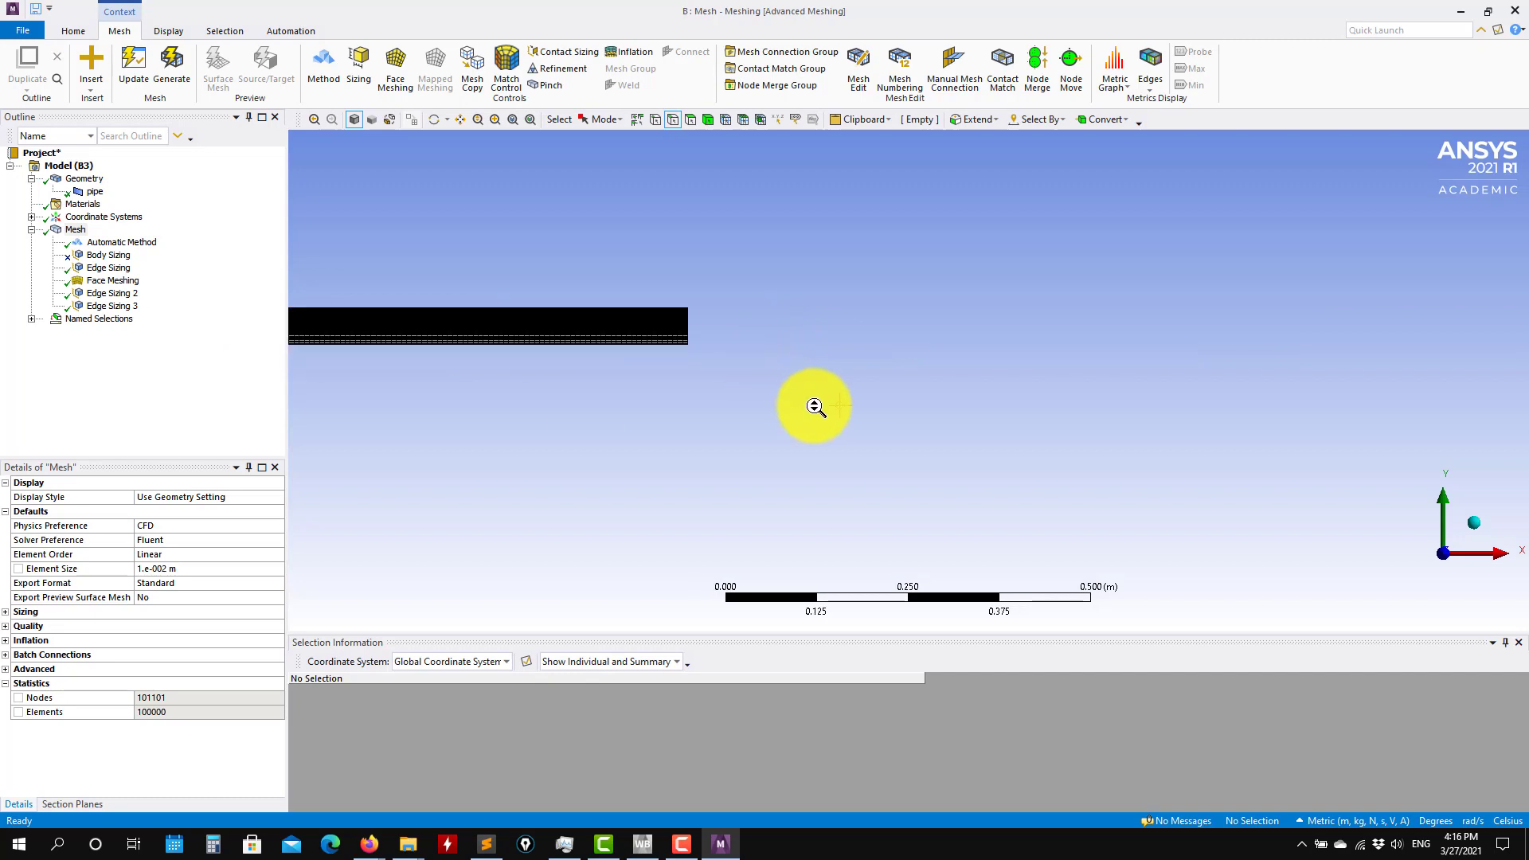
{"action": "scroll", "coordinate": [814, 406], "scroll_direction": "up", "scroll_amount": 2}
{"action": "middle_click_drag", "start_coordinate": [614, 351], "coordinate": [941, 517], "text": "ctrl"}
{"action": "scroll", "coordinate": [941, 518], "scroll_direction": "up", "scroll_amount": 3}
{"action": "middle_click_drag", "start_coordinate": [927, 382], "coordinate": [906, 292], "text": "ctrl"}
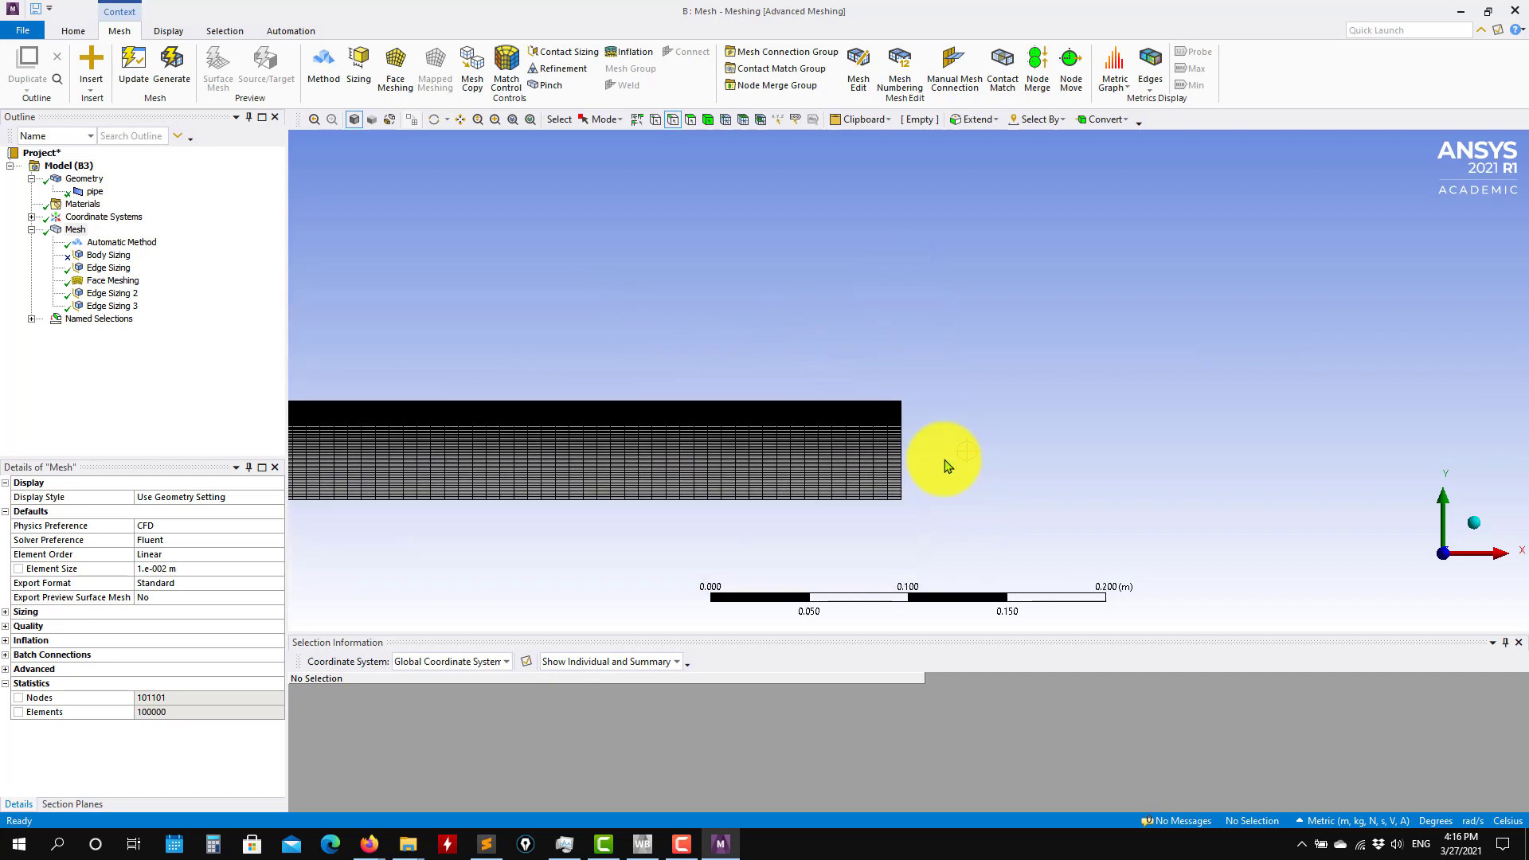
{"action": "scroll", "coordinate": [946, 460], "scroll_direction": "up", "scroll_amount": 2}
{"action": "middle_click_drag", "start_coordinate": [890, 411], "coordinate": [782, 287], "text": "ctrl"}
{"action": "left_click", "coordinate": [793, 375]}
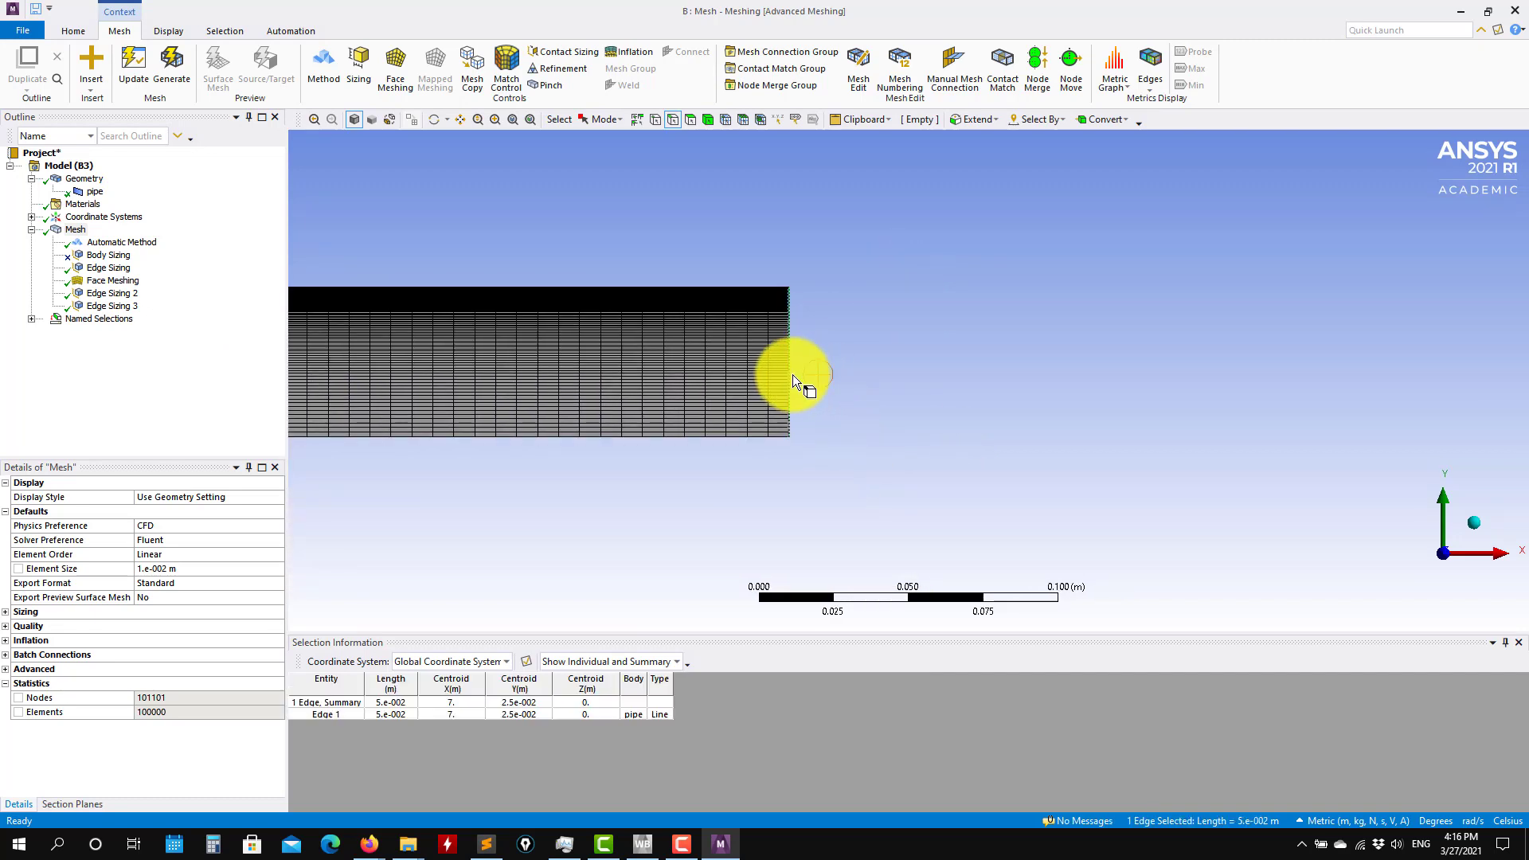
{"action": "right_click", "coordinate": [791, 374]}
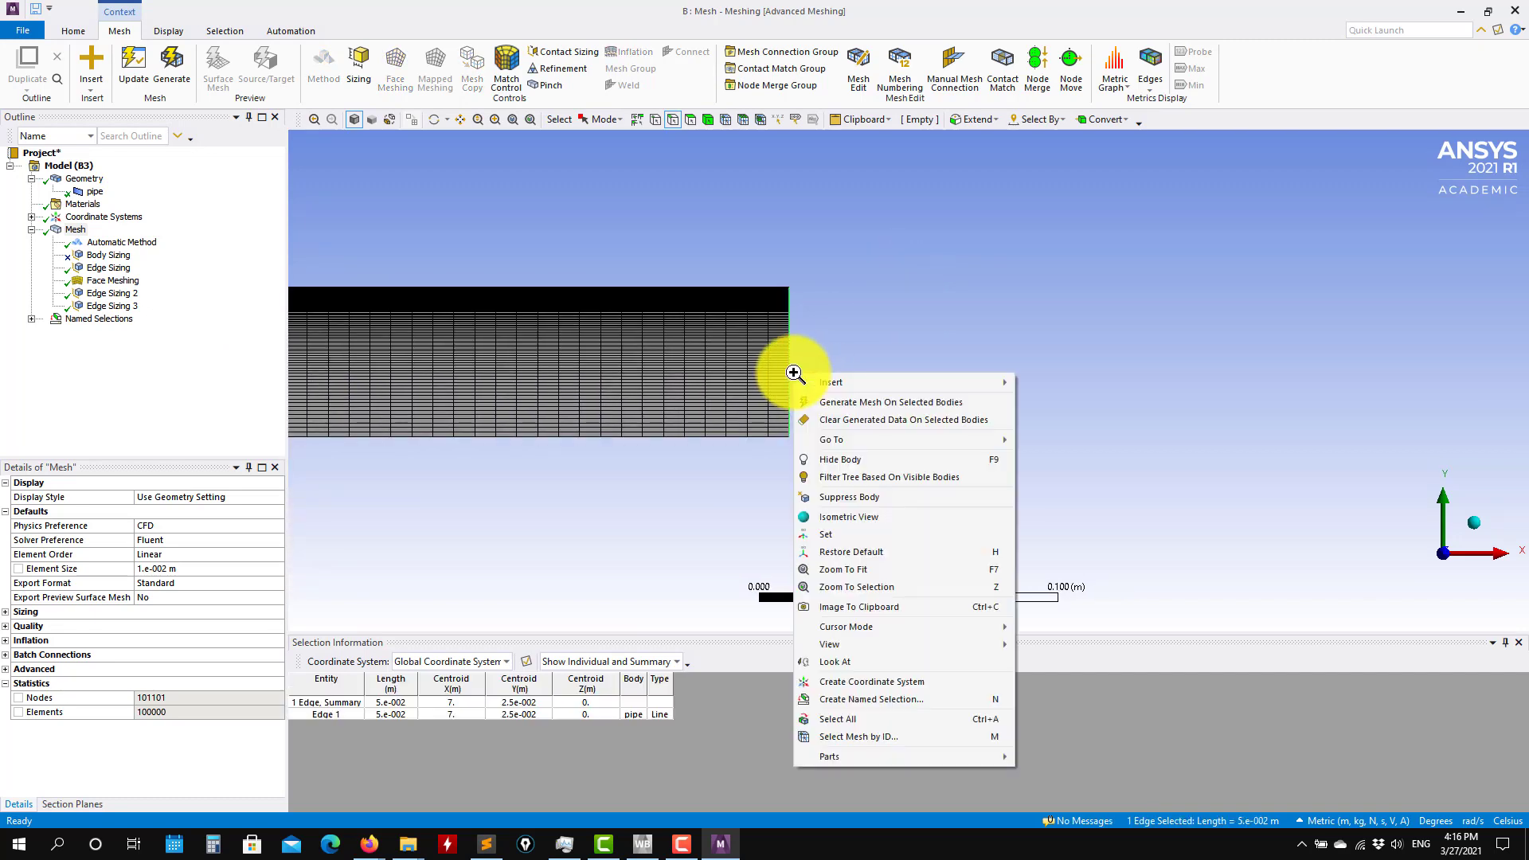
{"action": "left_click", "coordinate": [871, 701]}
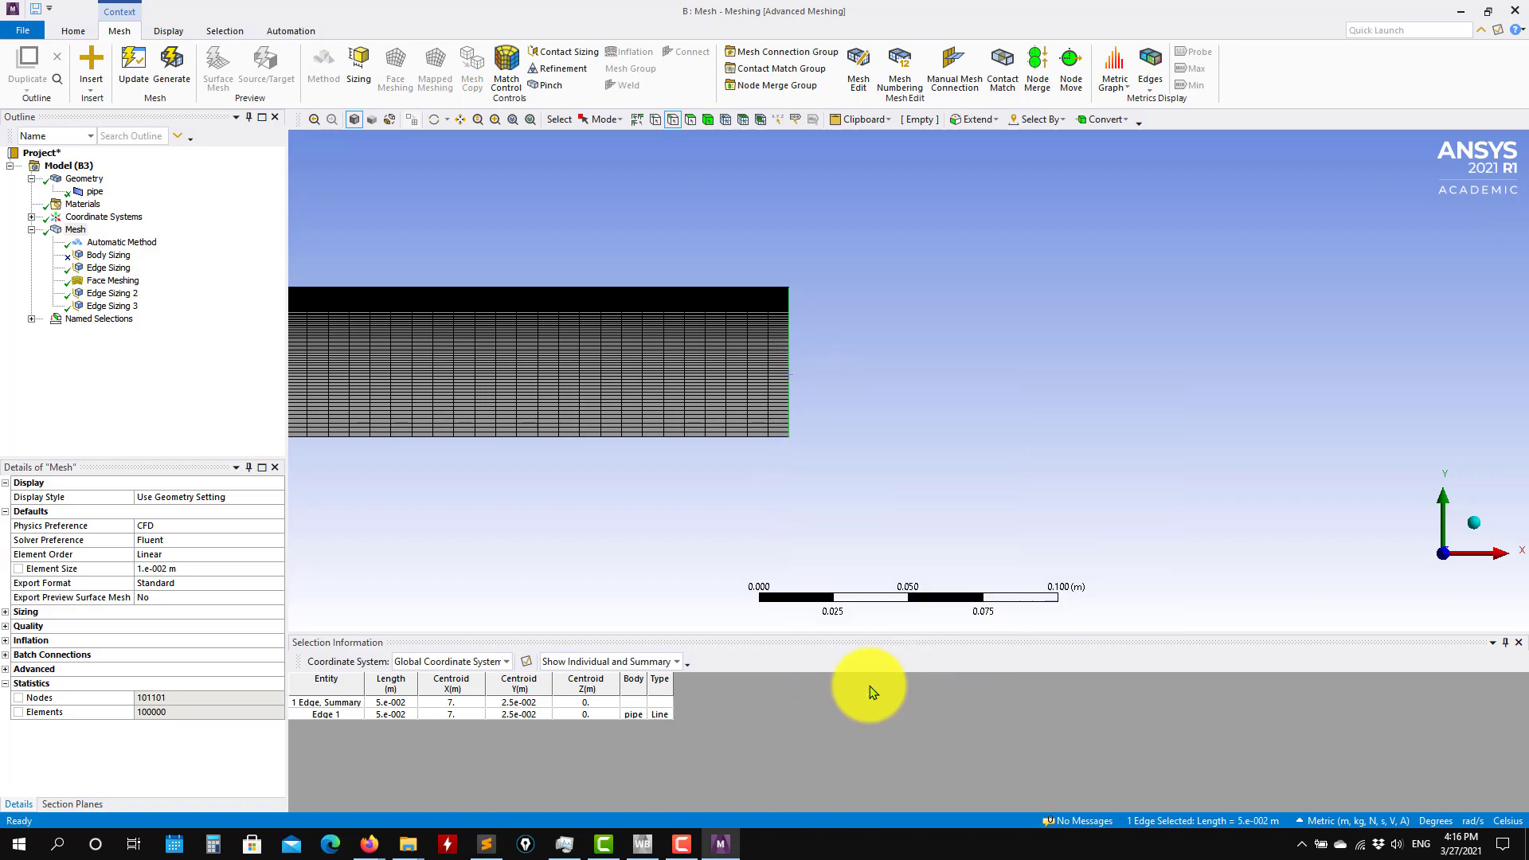
{"action": "type", "text": "outlet"}
{"action": "key", "text": "Return"}
{"action": "left_click", "coordinate": [892, 462]}
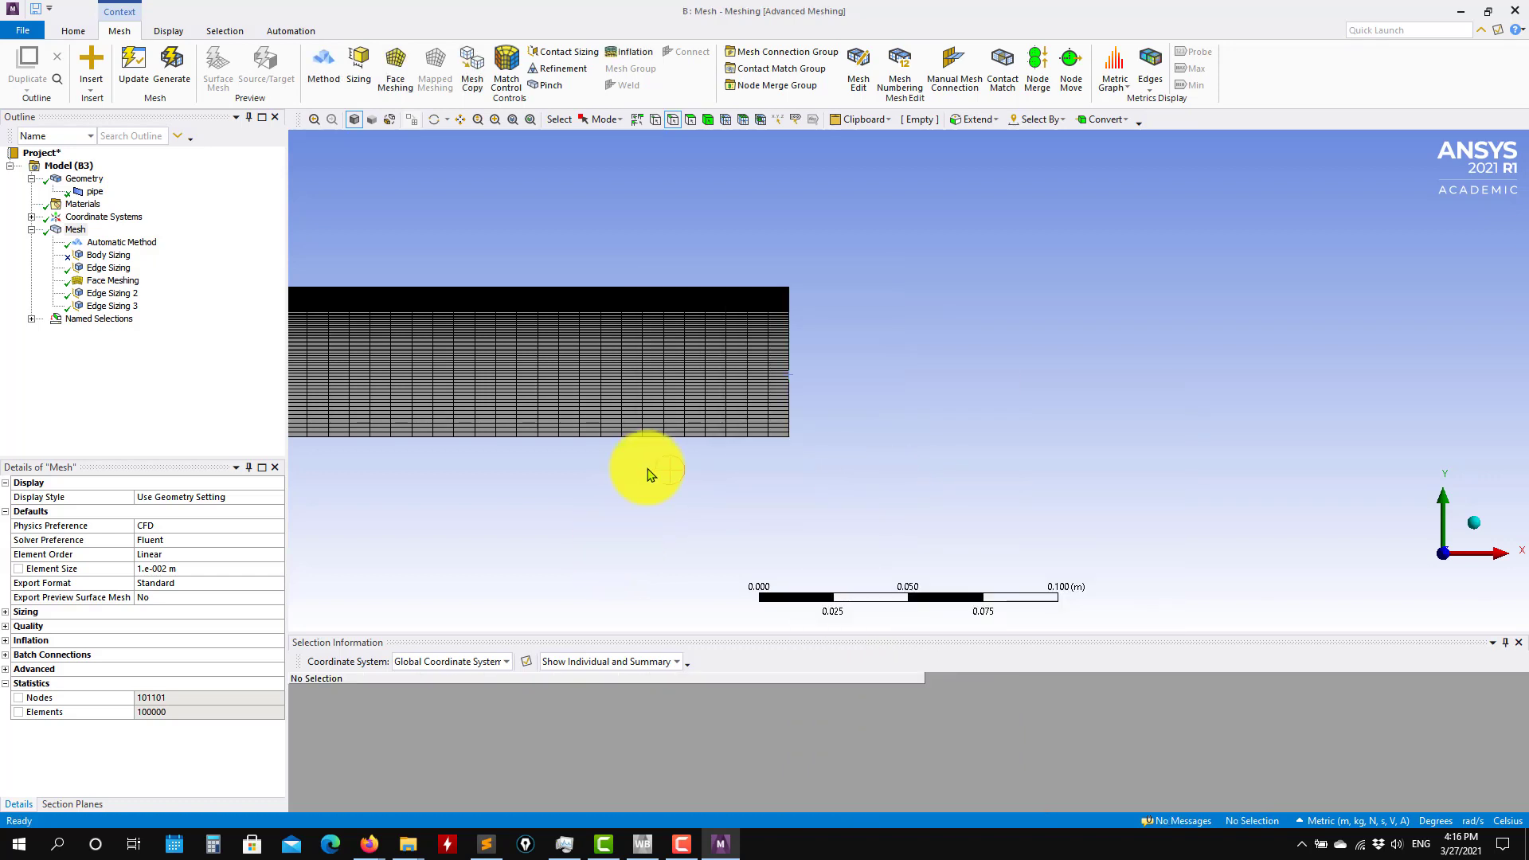
Create a named selection called symmtry from the pipe's lower horizontal edge.
{"action": "left_click", "coordinate": [660, 443]}
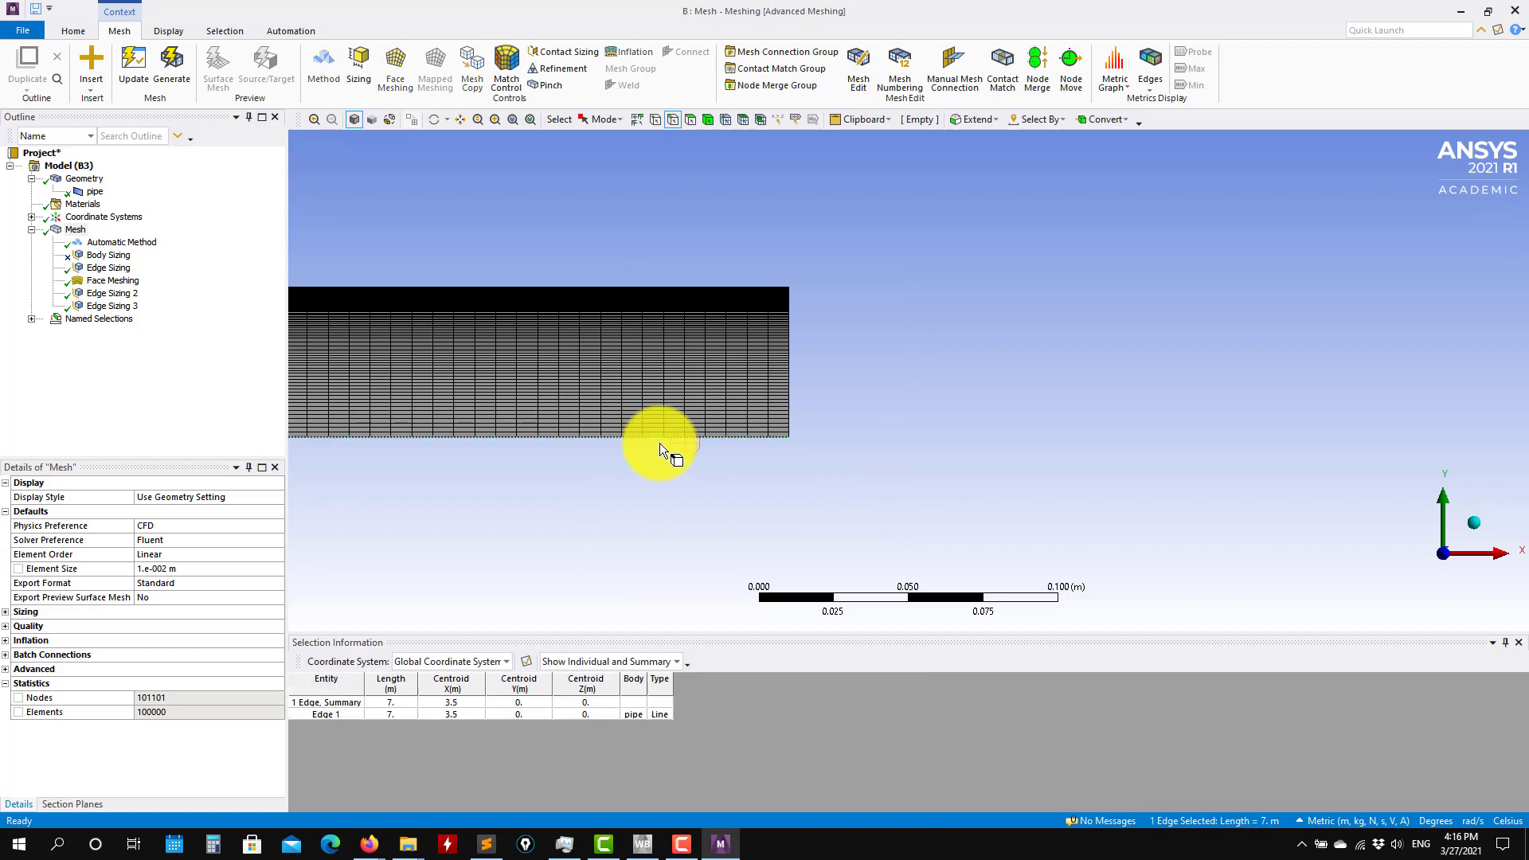
{"action": "right_click", "coordinate": [701, 443]}
{"action": "left_click", "coordinate": [809, 376]}
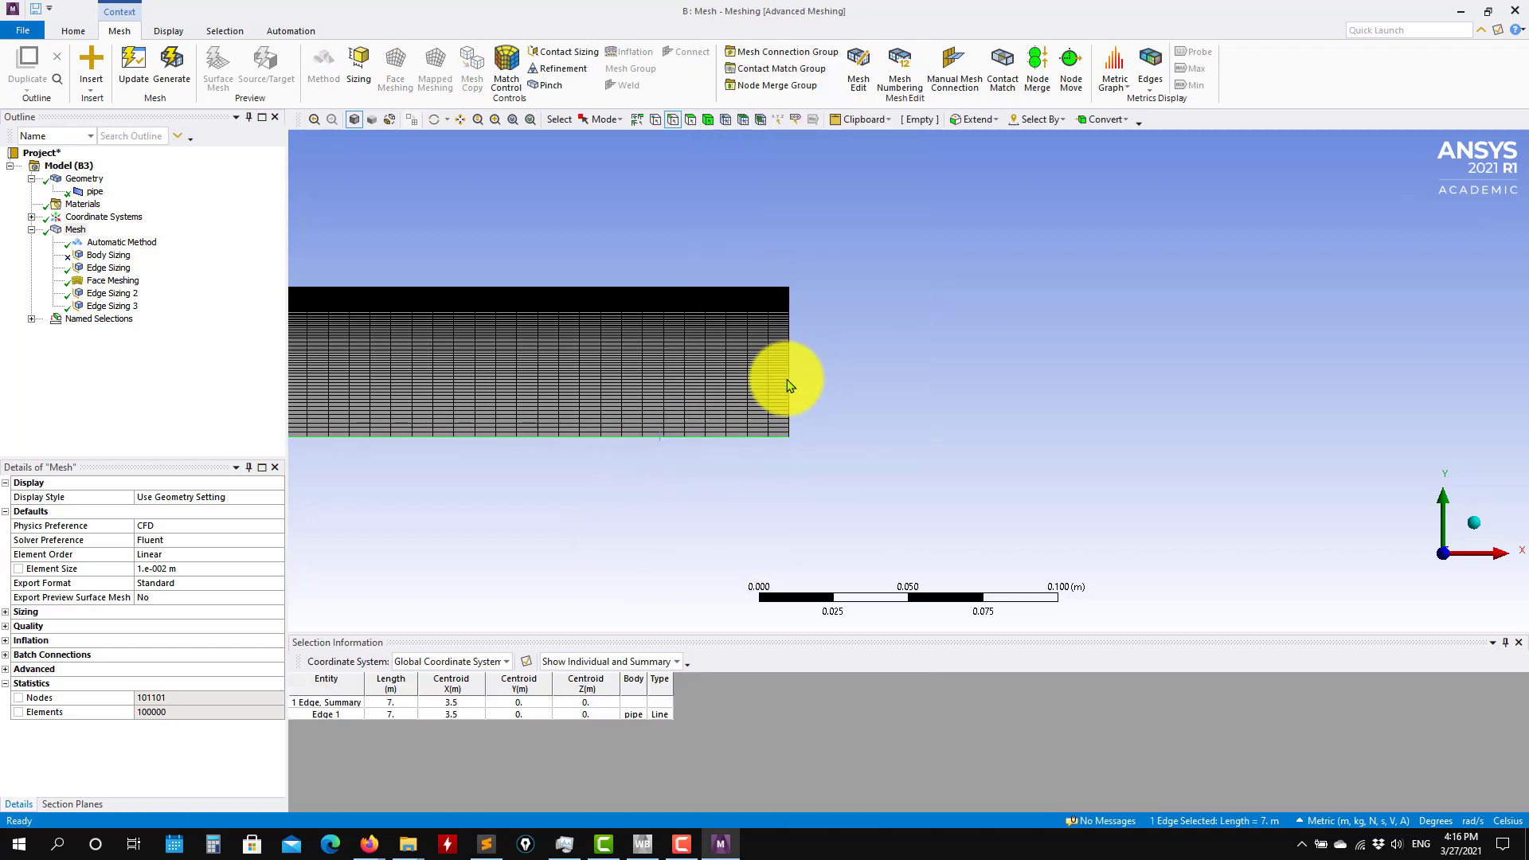
{"action": "type", "text": "symmtry"}
{"action": "key", "text": "Return"}
{"action": "left_click", "coordinate": [584, 525]}
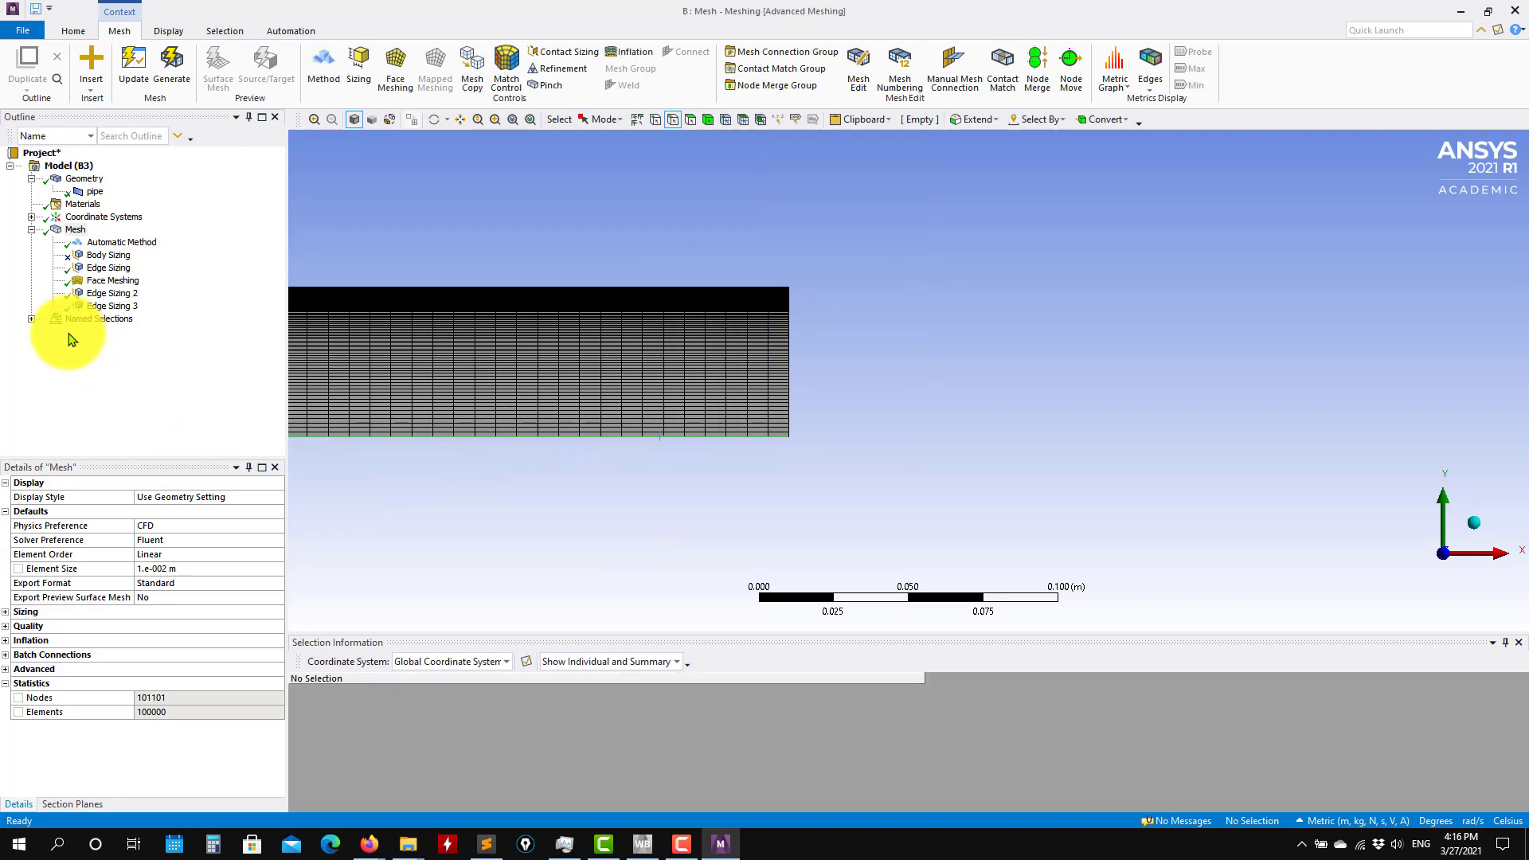
Create a named selection called wall from the pipe's upper horizontal edge, applied to the selected geometry only.
{"action": "middle_click_drag", "start_coordinate": [619, 449], "coordinate": [836, 546], "text": "ctrl"}
{"action": "scroll", "coordinate": [839, 454], "scroll_direction": "up", "scroll_amount": 3}
{"action": "scroll", "coordinate": [848, 414], "scroll_direction": "up", "scroll_amount": 3}
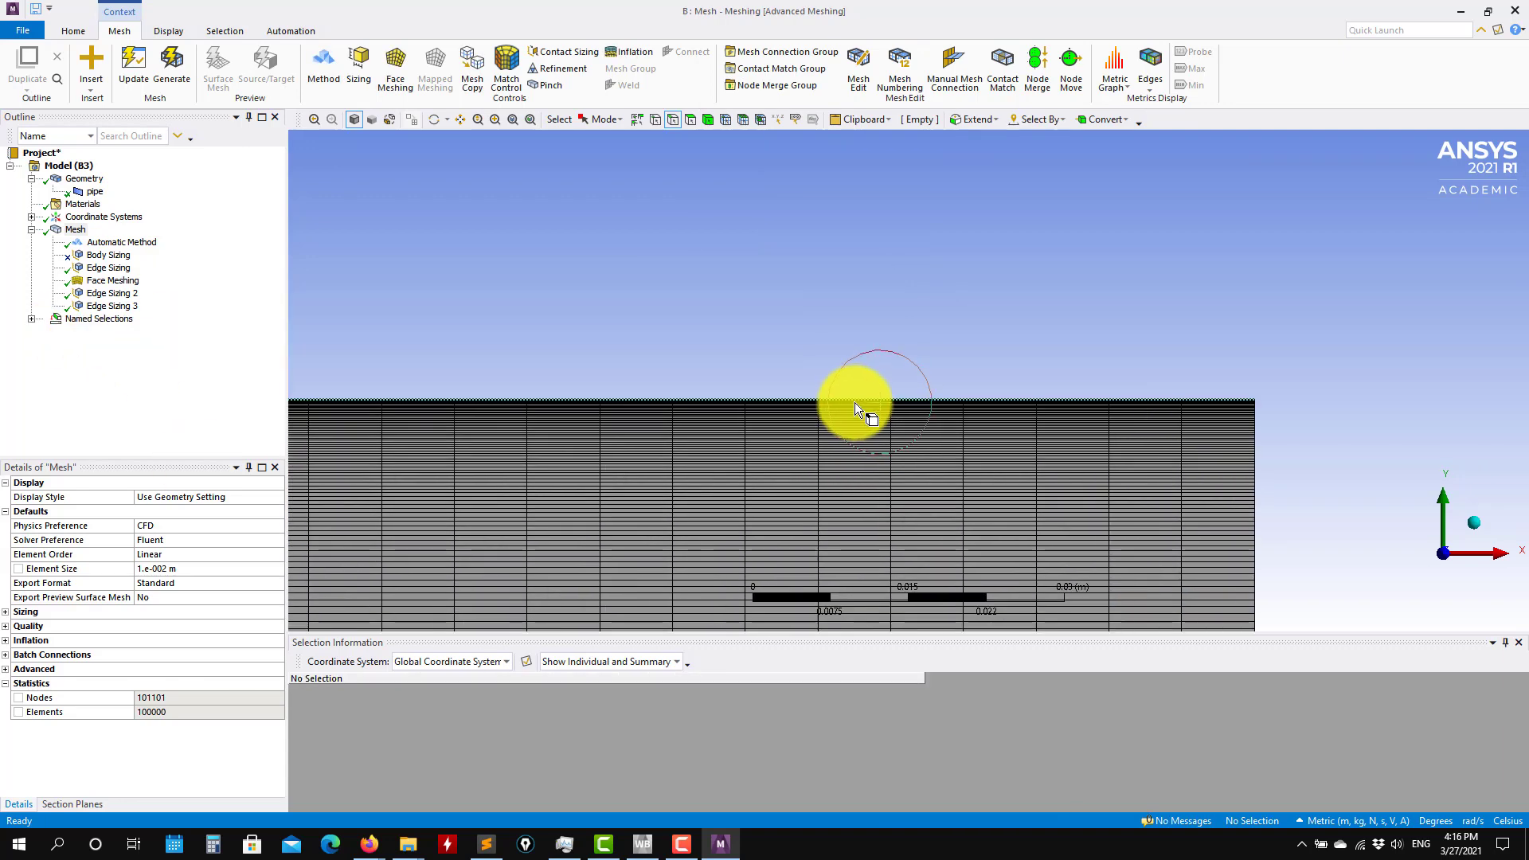
{"action": "left_click", "coordinate": [859, 397]}
{"action": "right_click", "coordinate": [857, 398]}
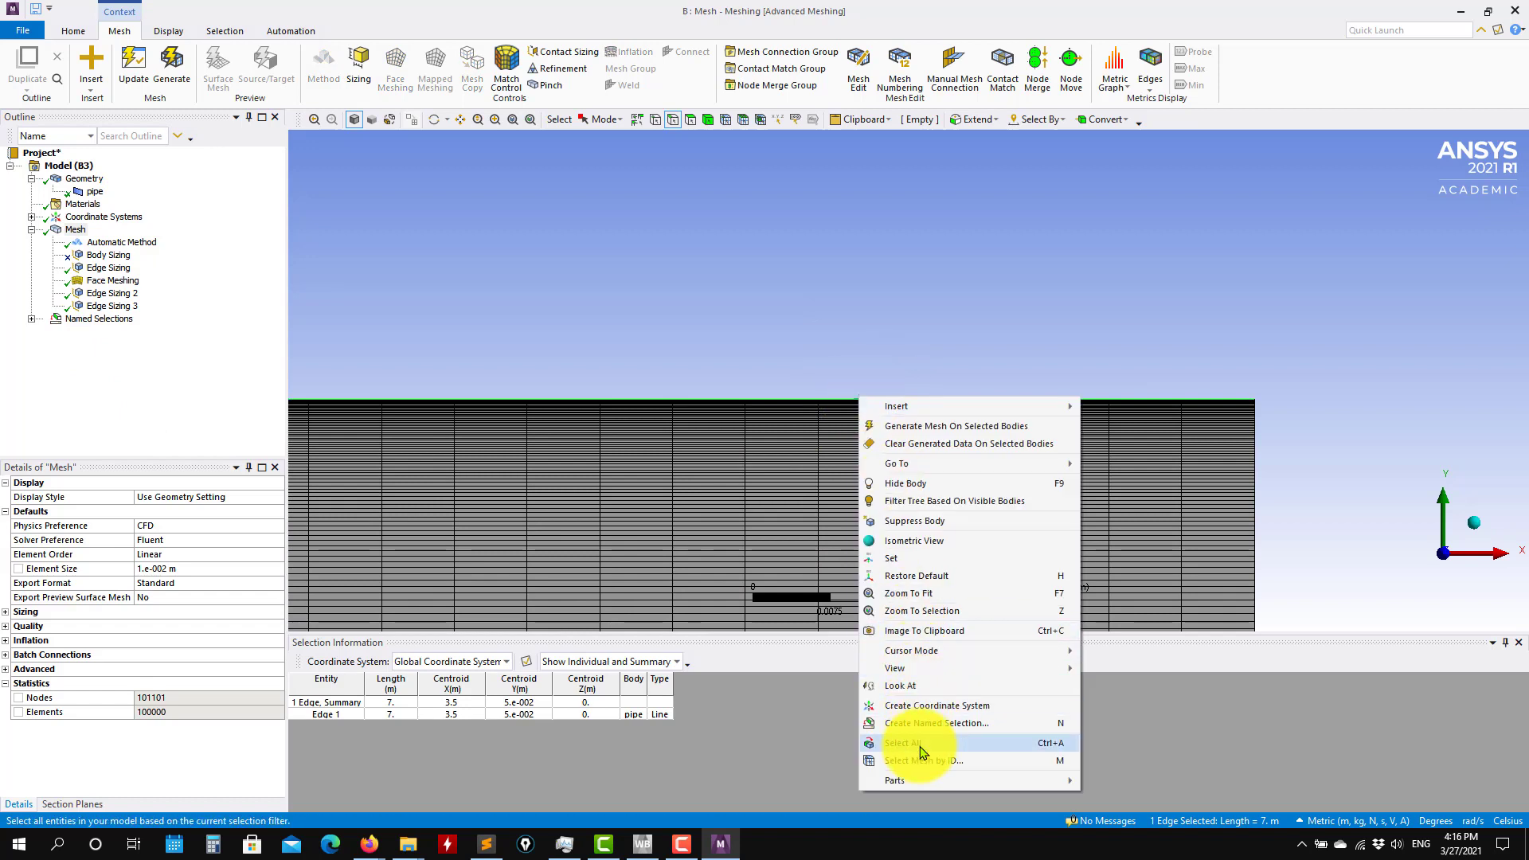
{"action": "left_click", "coordinate": [933, 724]}
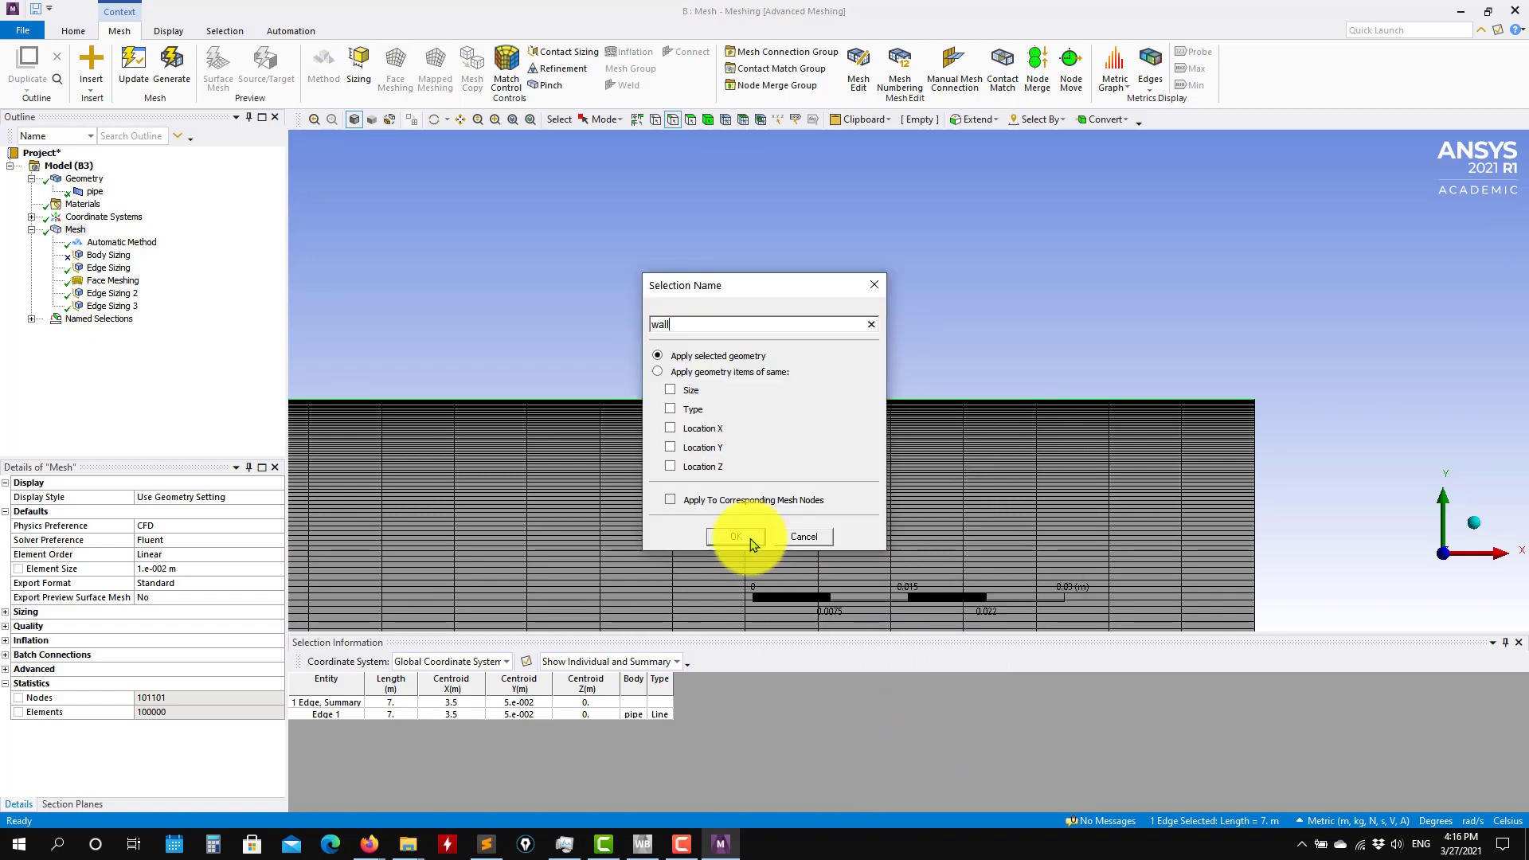
{"action": "type", "text": "wall"}
{"action": "left_click", "coordinate": [750, 544]}
Review the list of named selections and rename symmtry as sym.
{"action": "left_click", "coordinate": [31, 318]}
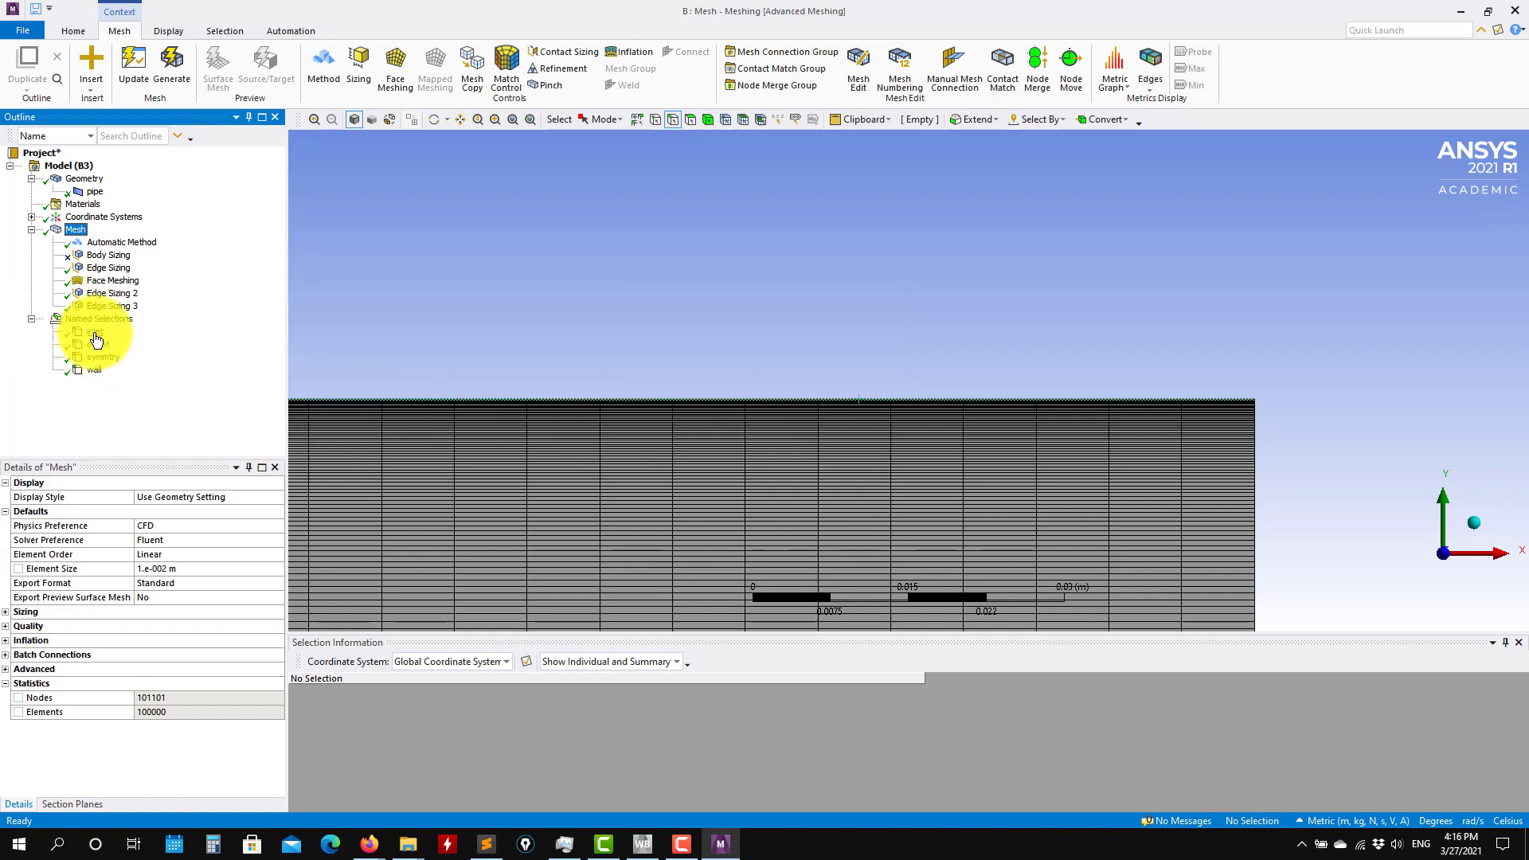
{"action": "left_click", "coordinate": [95, 333]}
{"action": "left_click", "coordinate": [102, 362]}
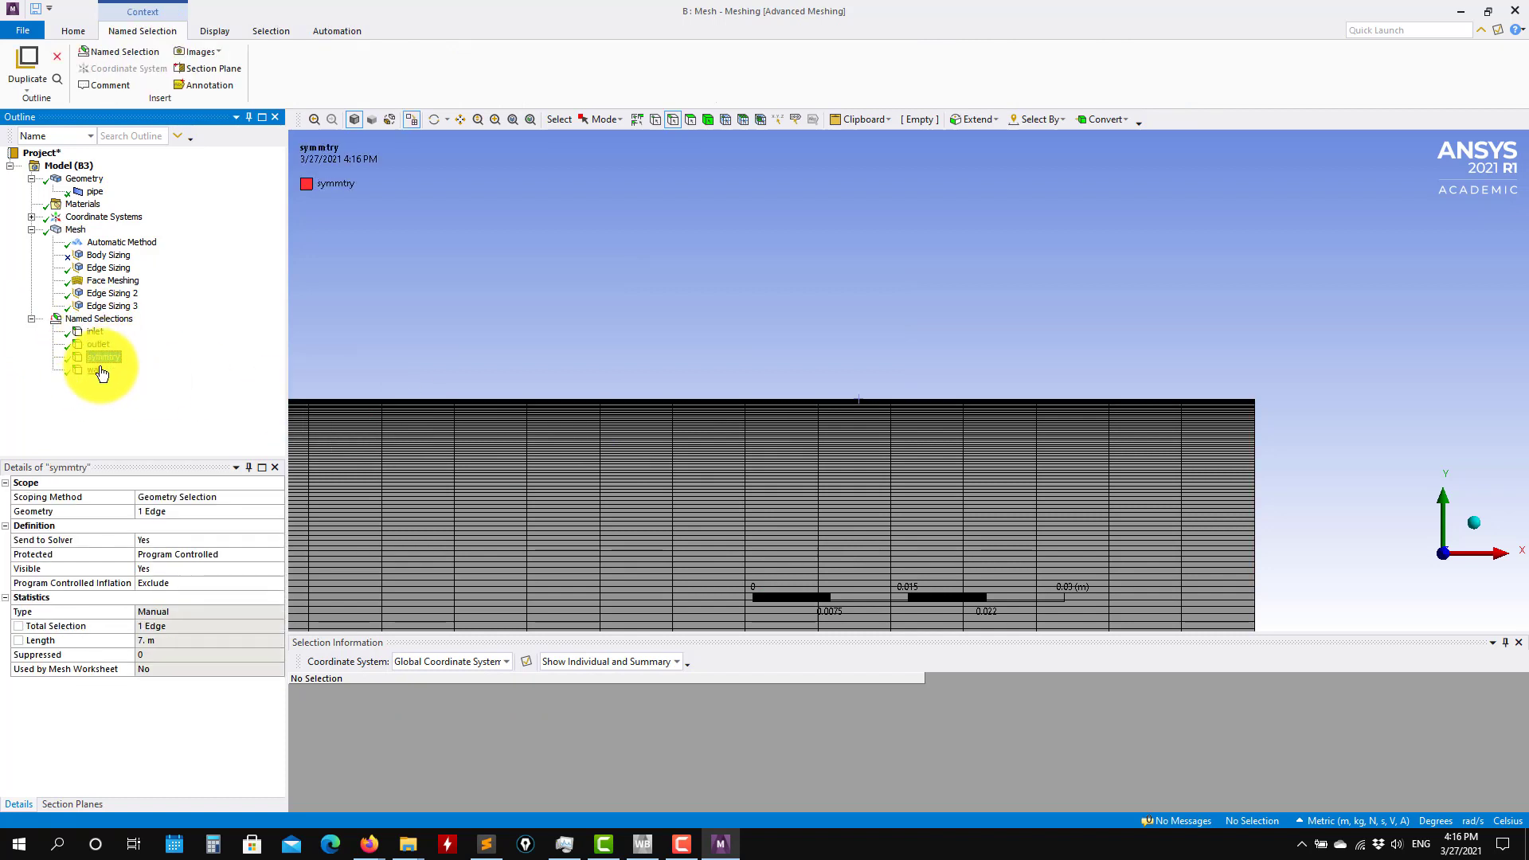
{"action": "left_click", "coordinate": [95, 372]}
{"action": "right_click", "coordinate": [108, 365]}
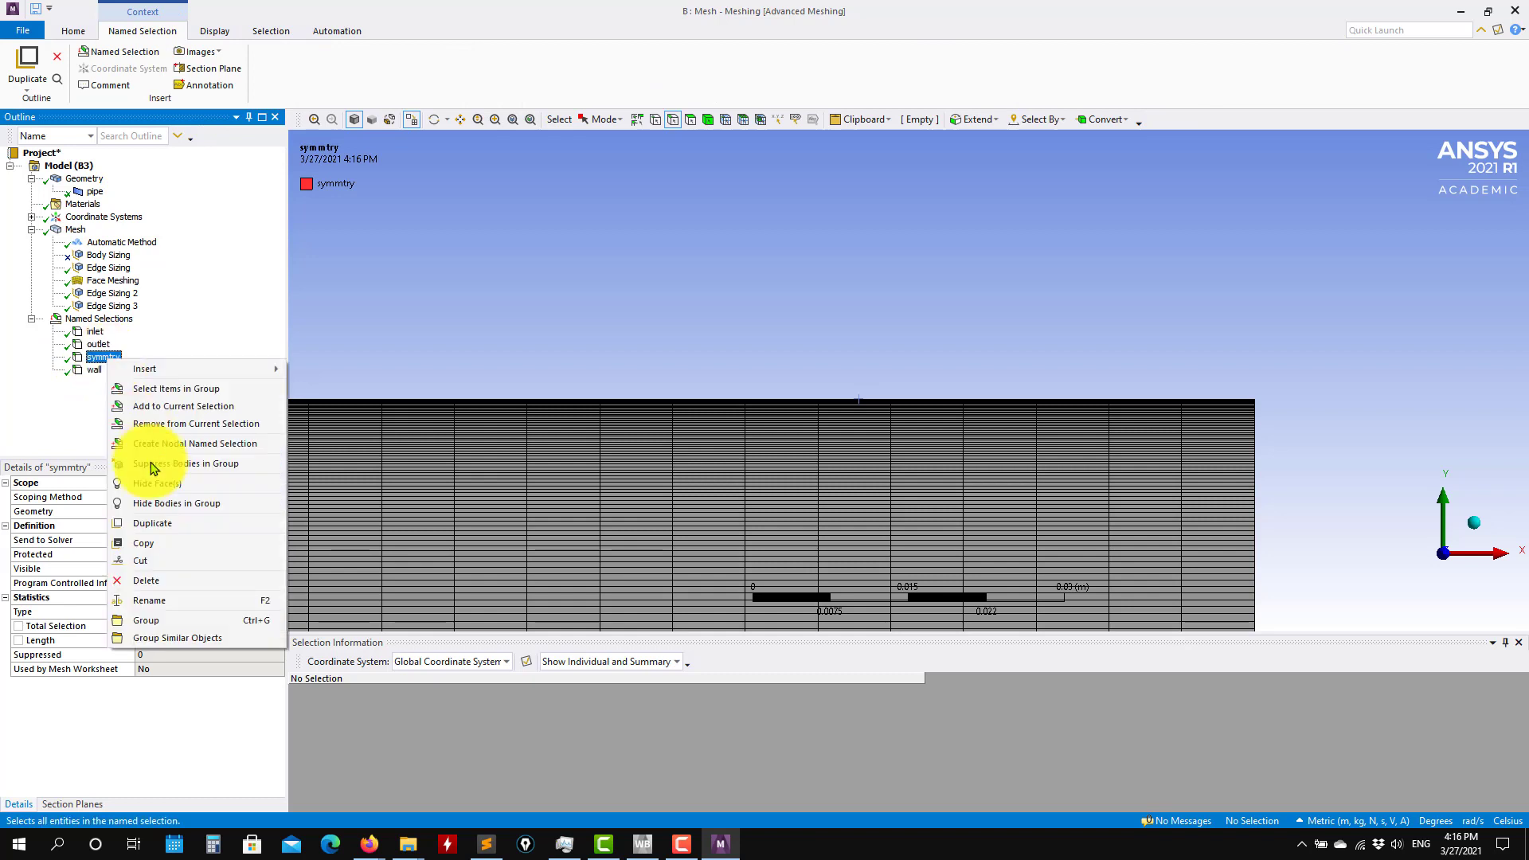
{"action": "left_click", "coordinate": [183, 600]}
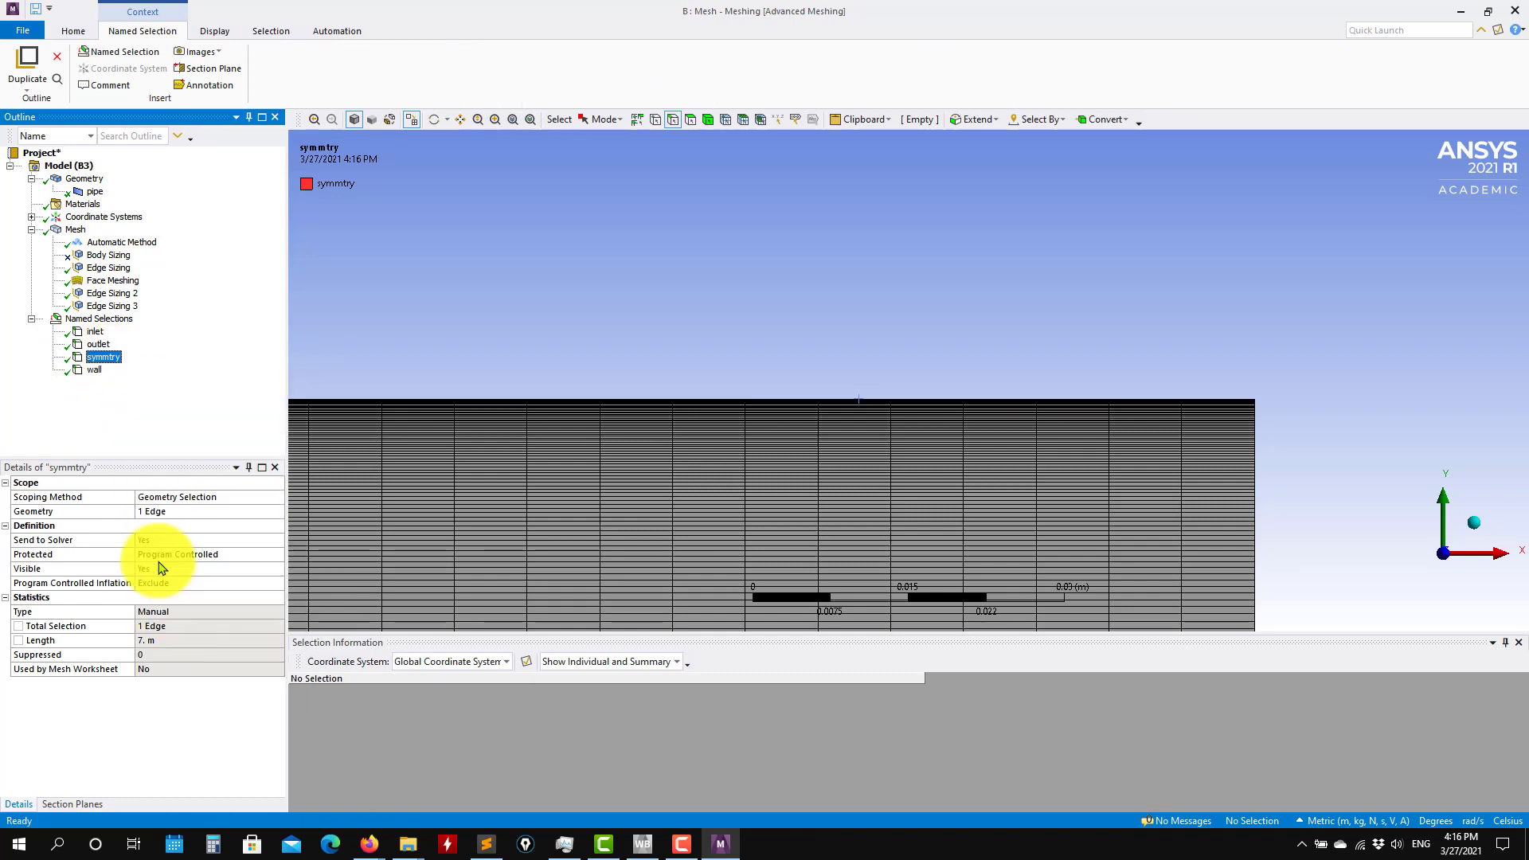
{"action": "type", "text": "sym"}
{"action": "key", "text": "Return"}
Examine the sym, wall and outlet edges and the mesh layers around the outlet end of the pipe.
{"action": "scroll", "coordinate": [701, 418], "scroll_direction": "down", "scroll_amount": 4}
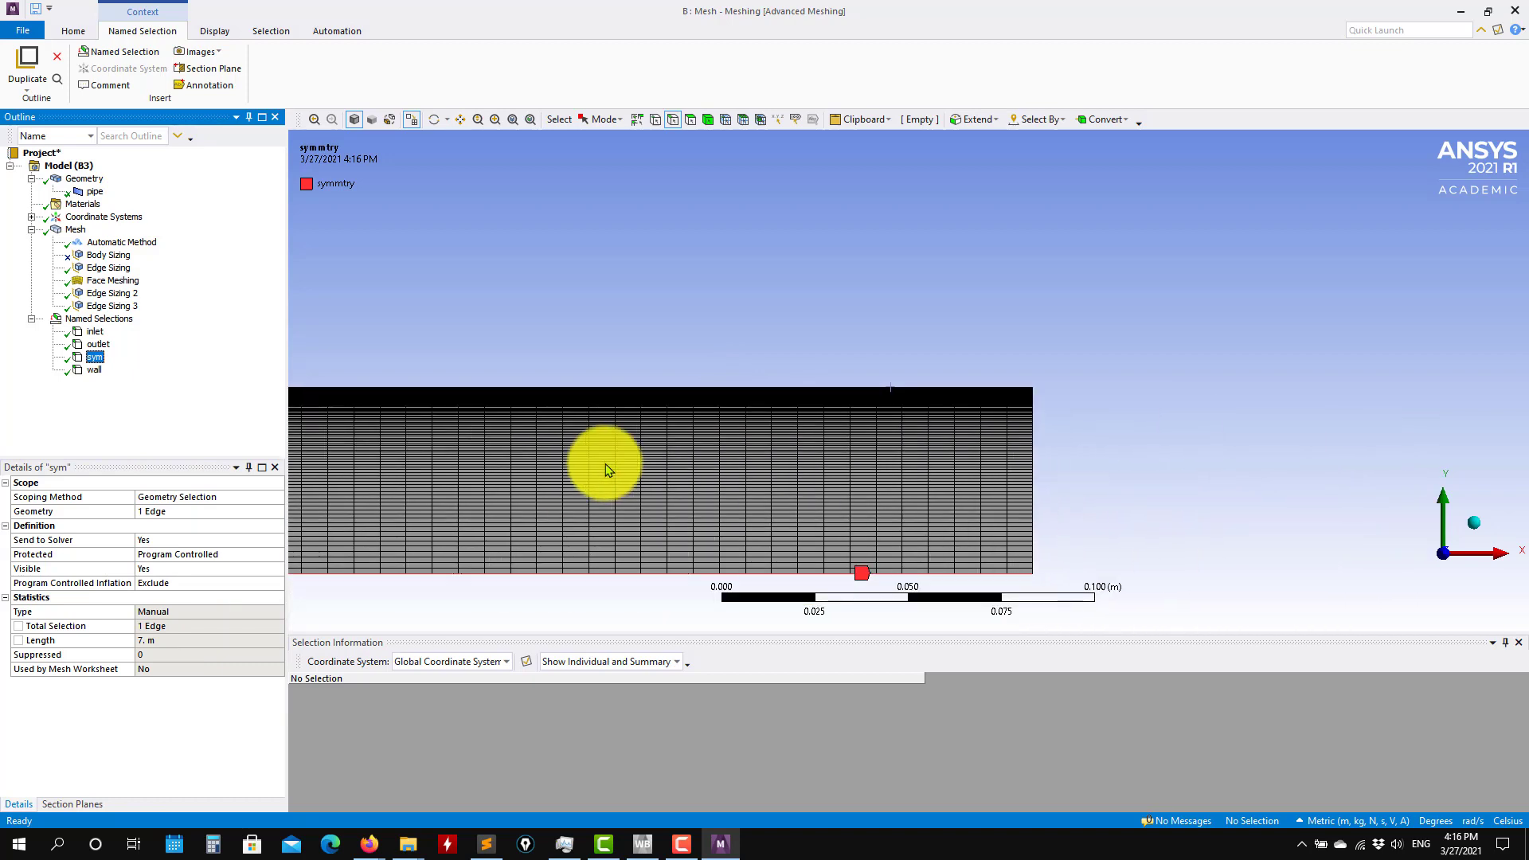
{"action": "scroll", "coordinate": [1082, 372], "scroll_direction": "down", "scroll_amount": 4}
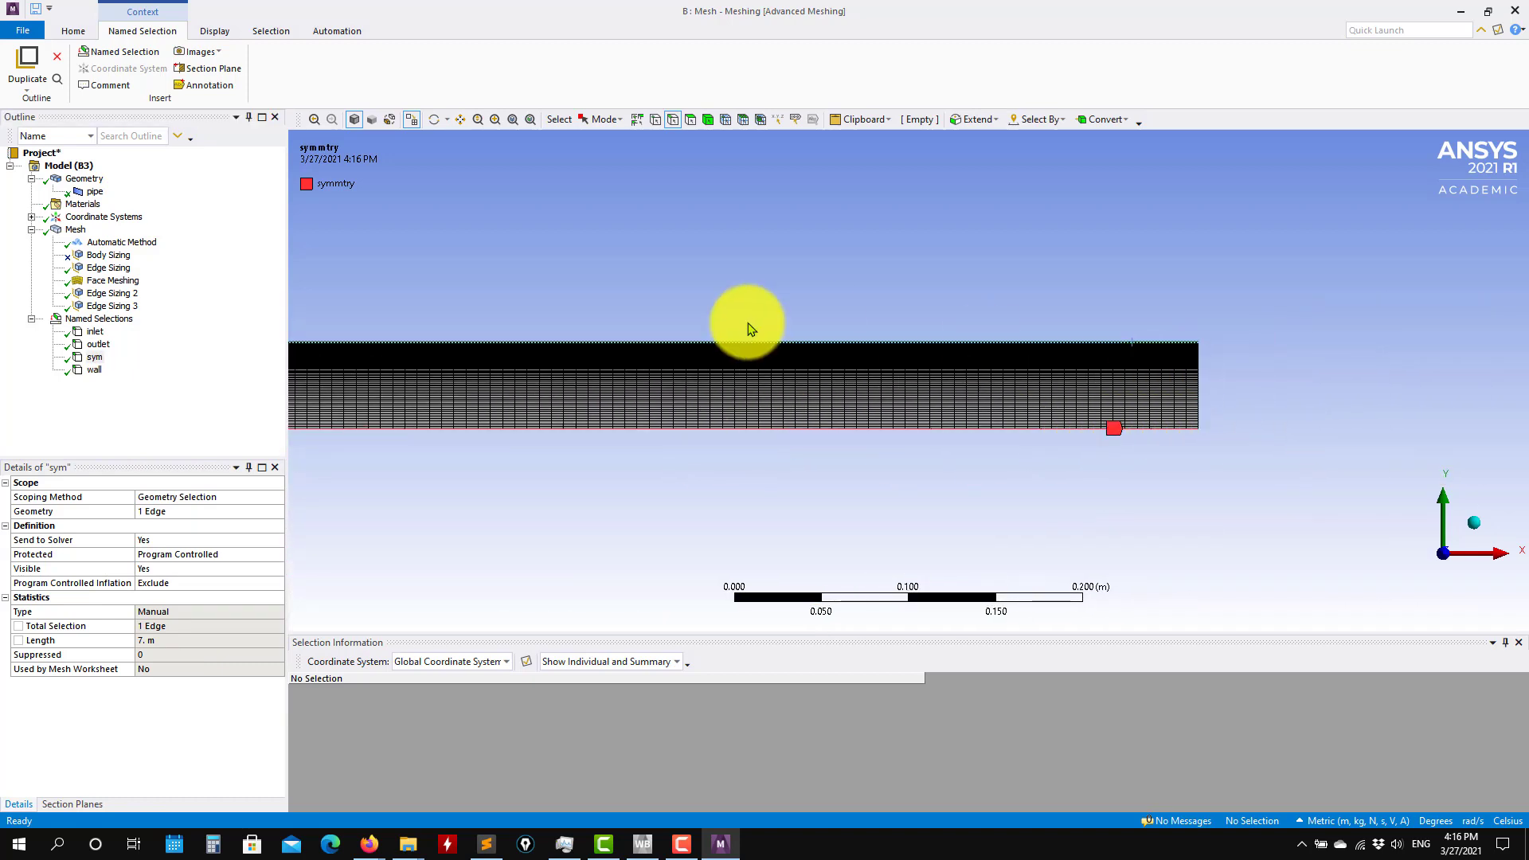
{"action": "scroll", "coordinate": [820, 466], "scroll_direction": "up", "scroll_amount": 4}
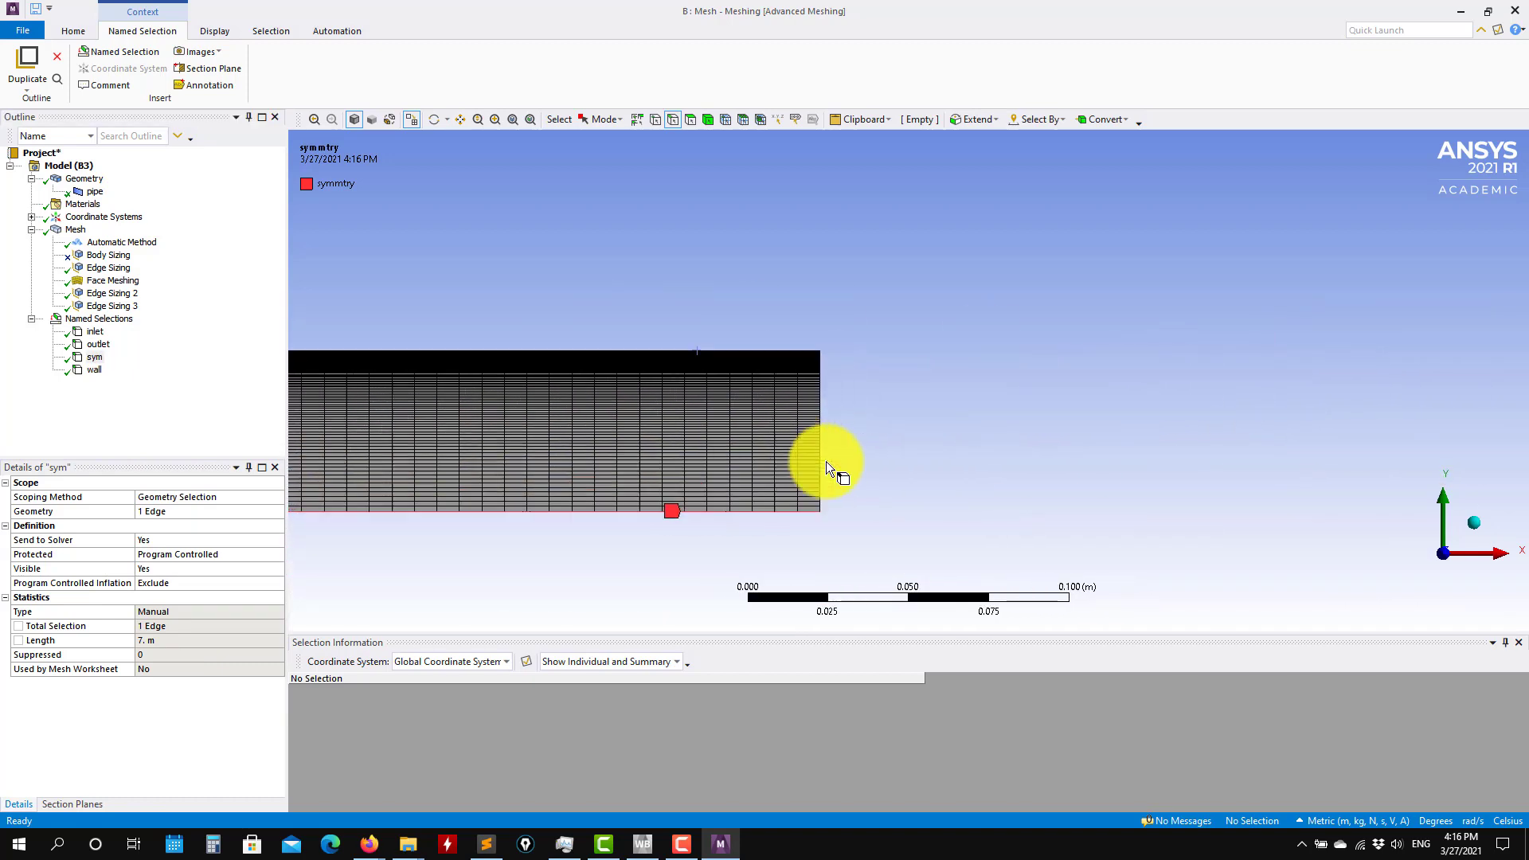
{"action": "scroll", "coordinate": [825, 461], "scroll_direction": "up", "scroll_amount": 1}
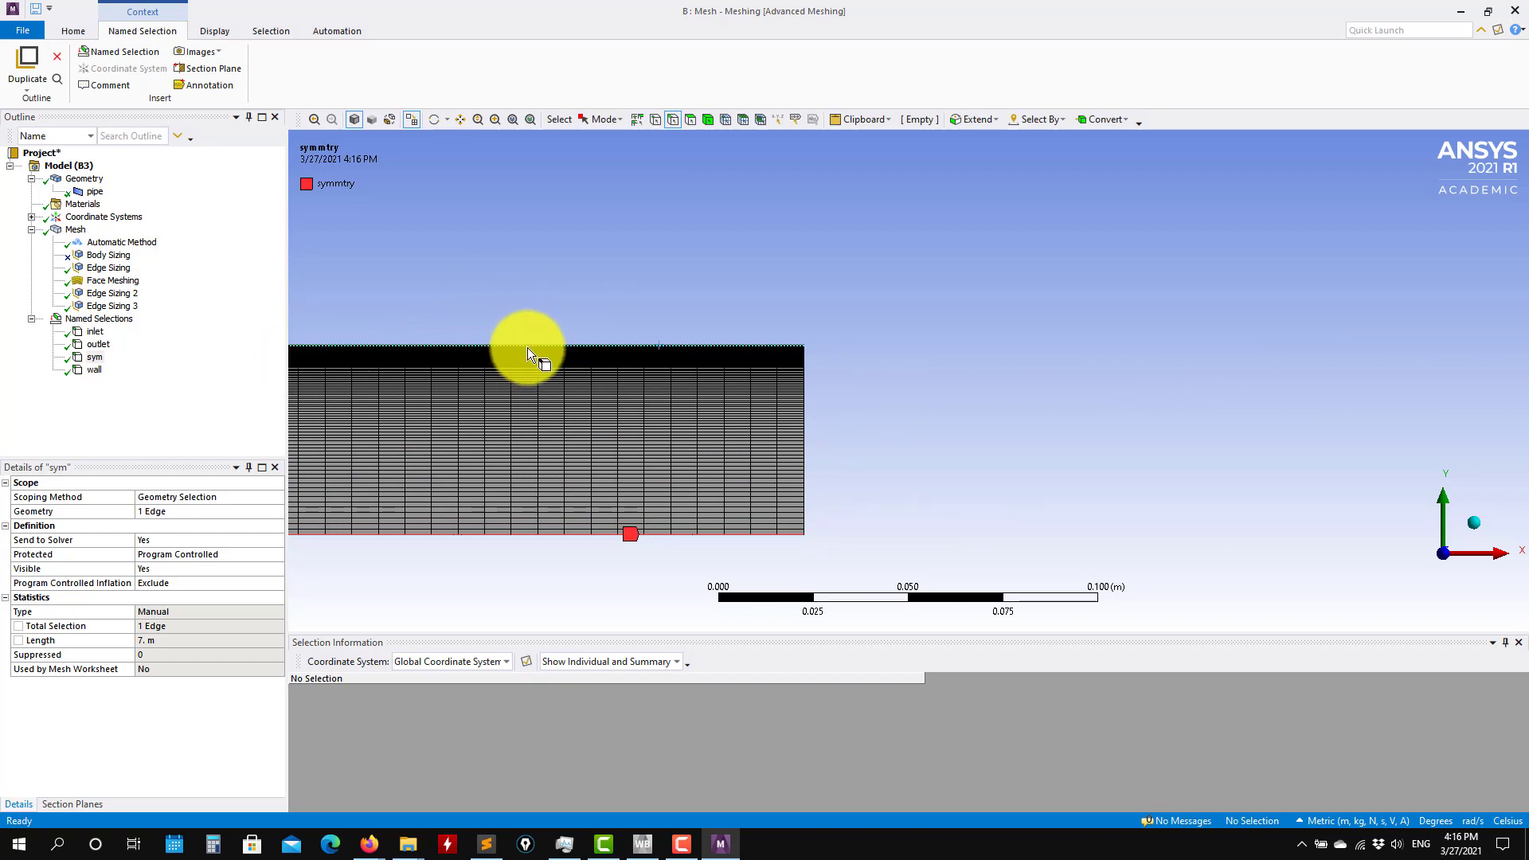
{"action": "left_click", "coordinate": [527, 348]}
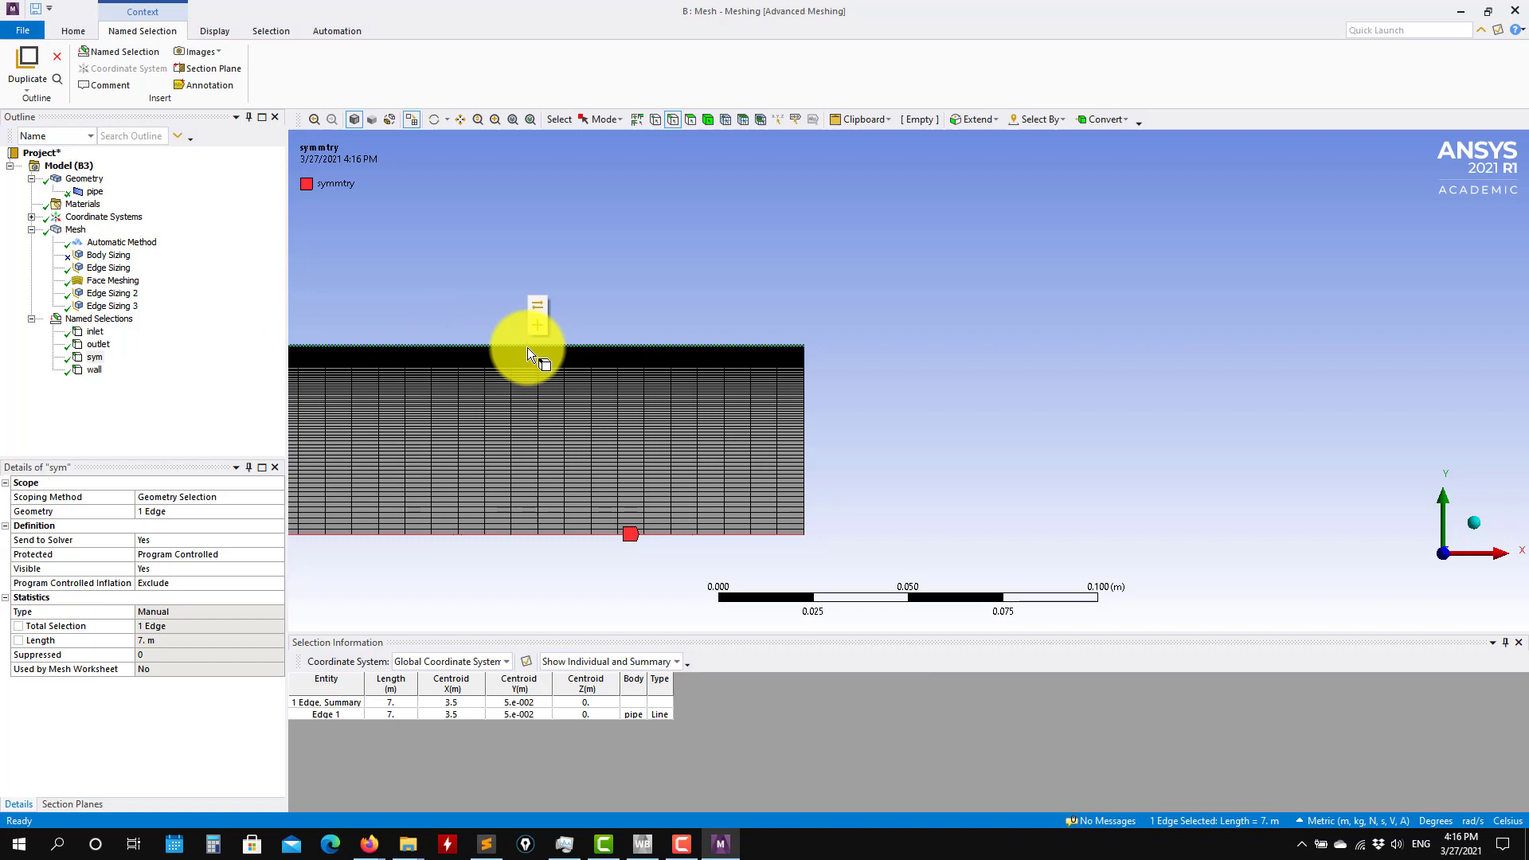
{"action": "scroll", "coordinate": [872, 430], "scroll_direction": "up", "scroll_amount": 3}
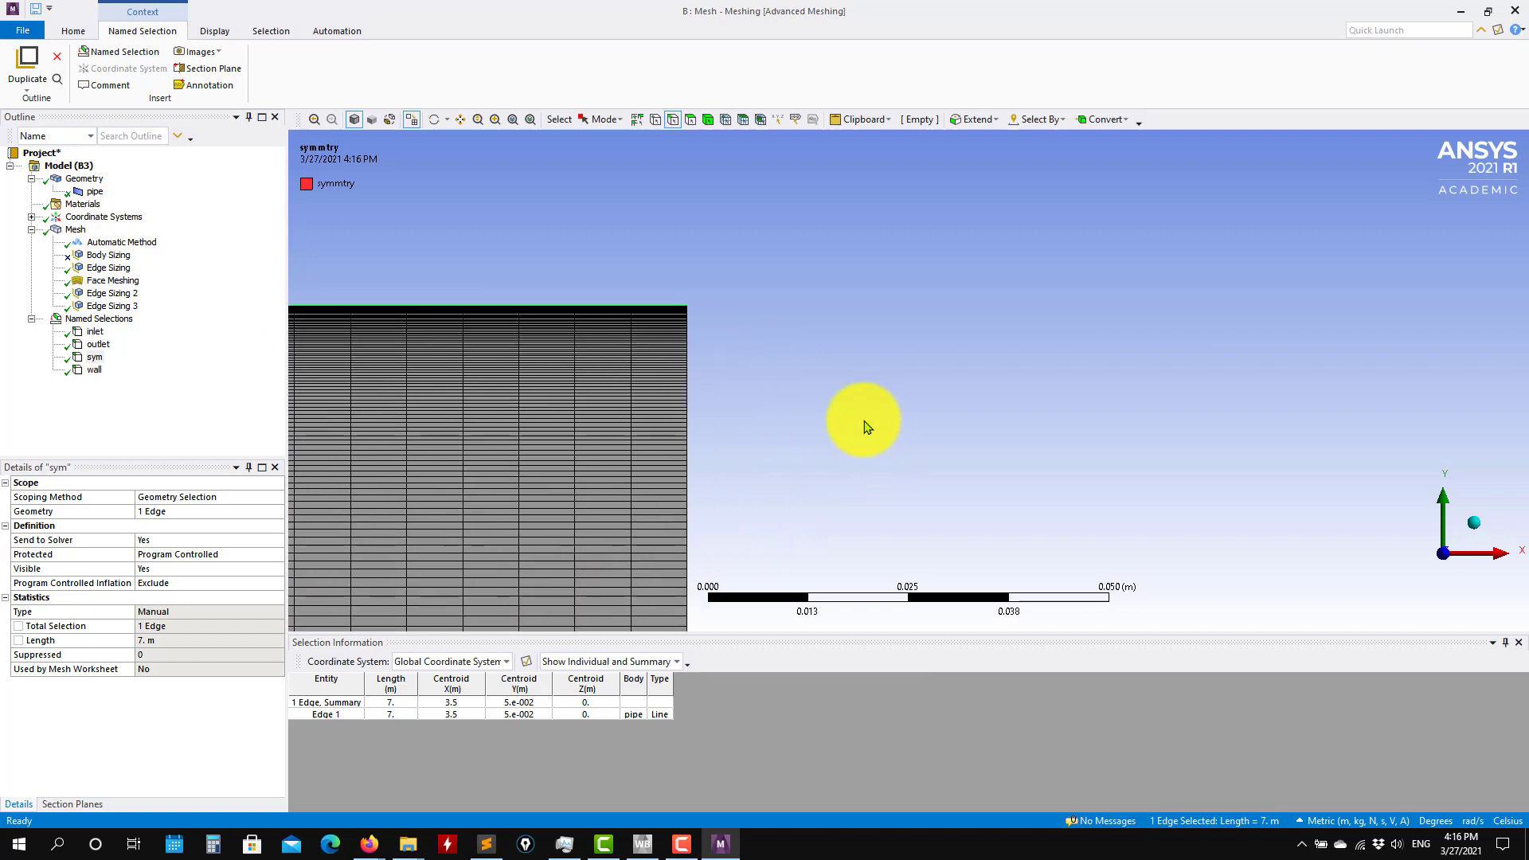
{"action": "scroll", "coordinate": [870, 422], "scroll_direction": "down", "scroll_amount": 2}
{"action": "left_click", "coordinate": [733, 323]}
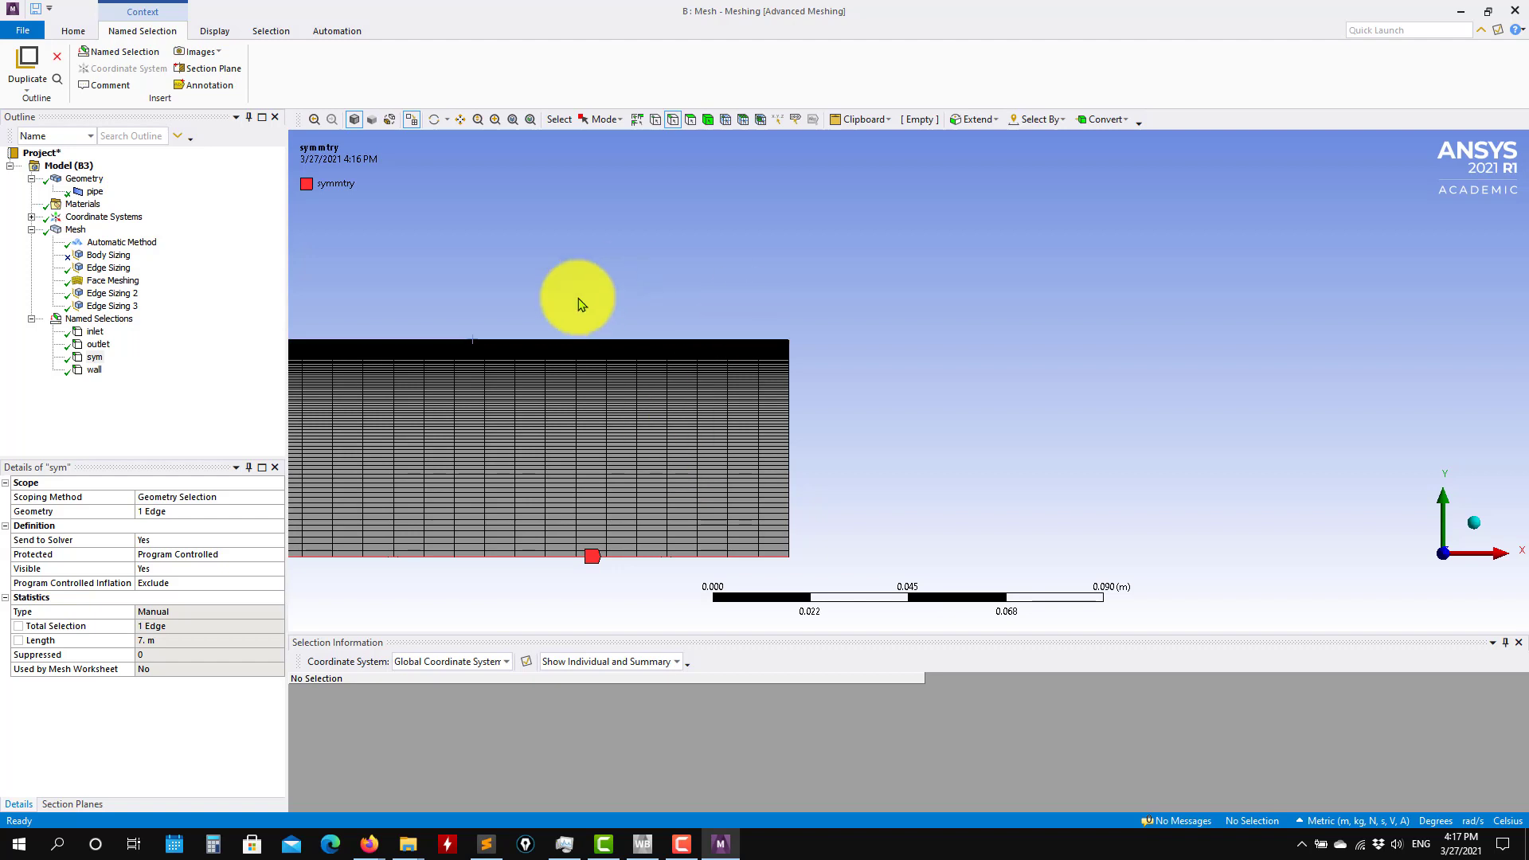
{"action": "scroll", "coordinate": [838, 482], "scroll_direction": "down", "scroll_amount": 2}
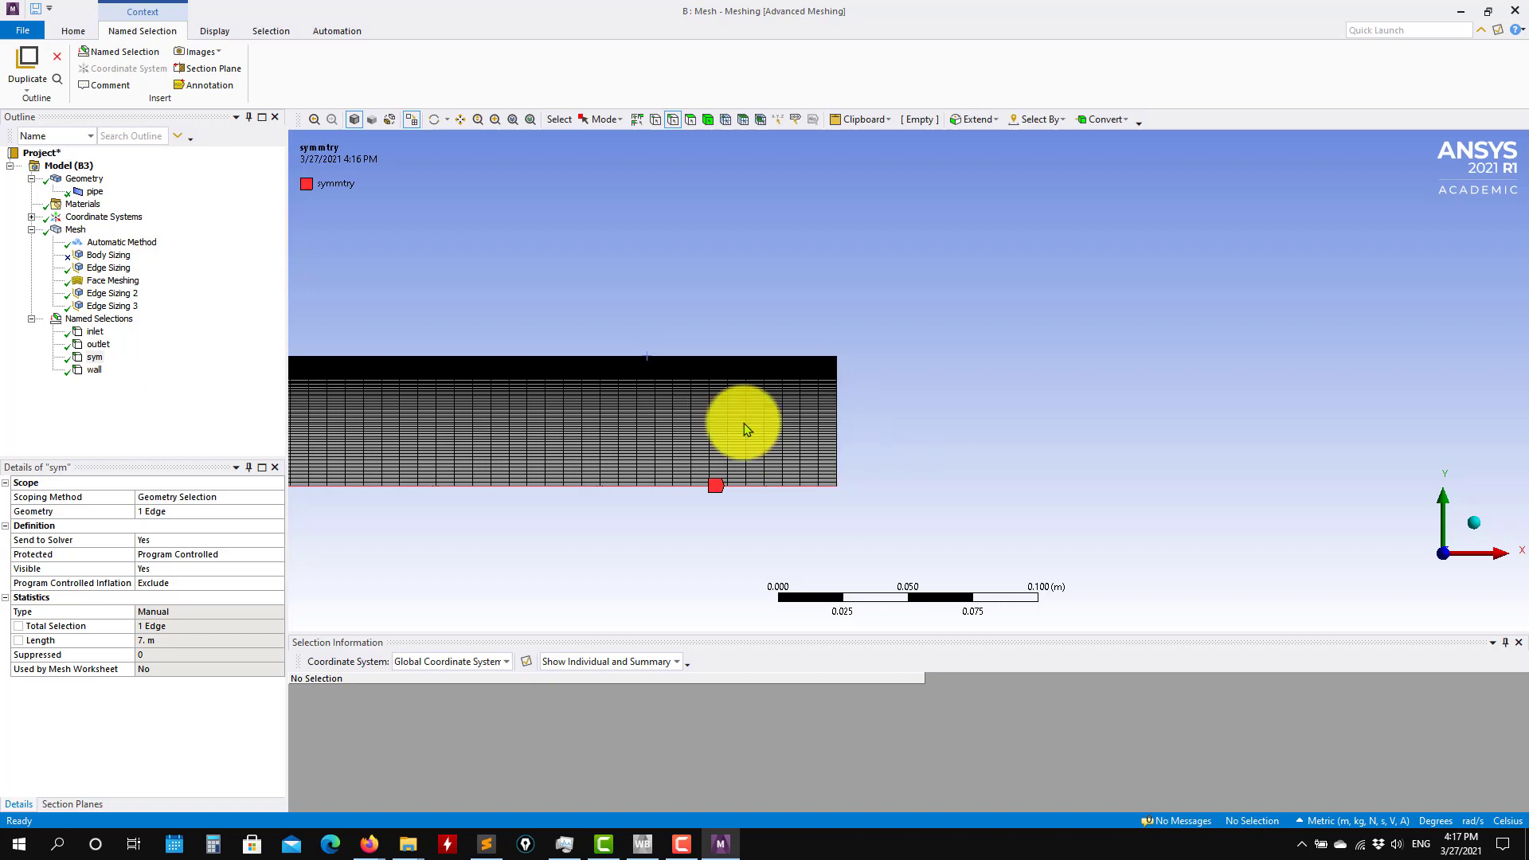
{"action": "scroll", "coordinate": [876, 484], "scroll_direction": "down", "scroll_amount": 3}
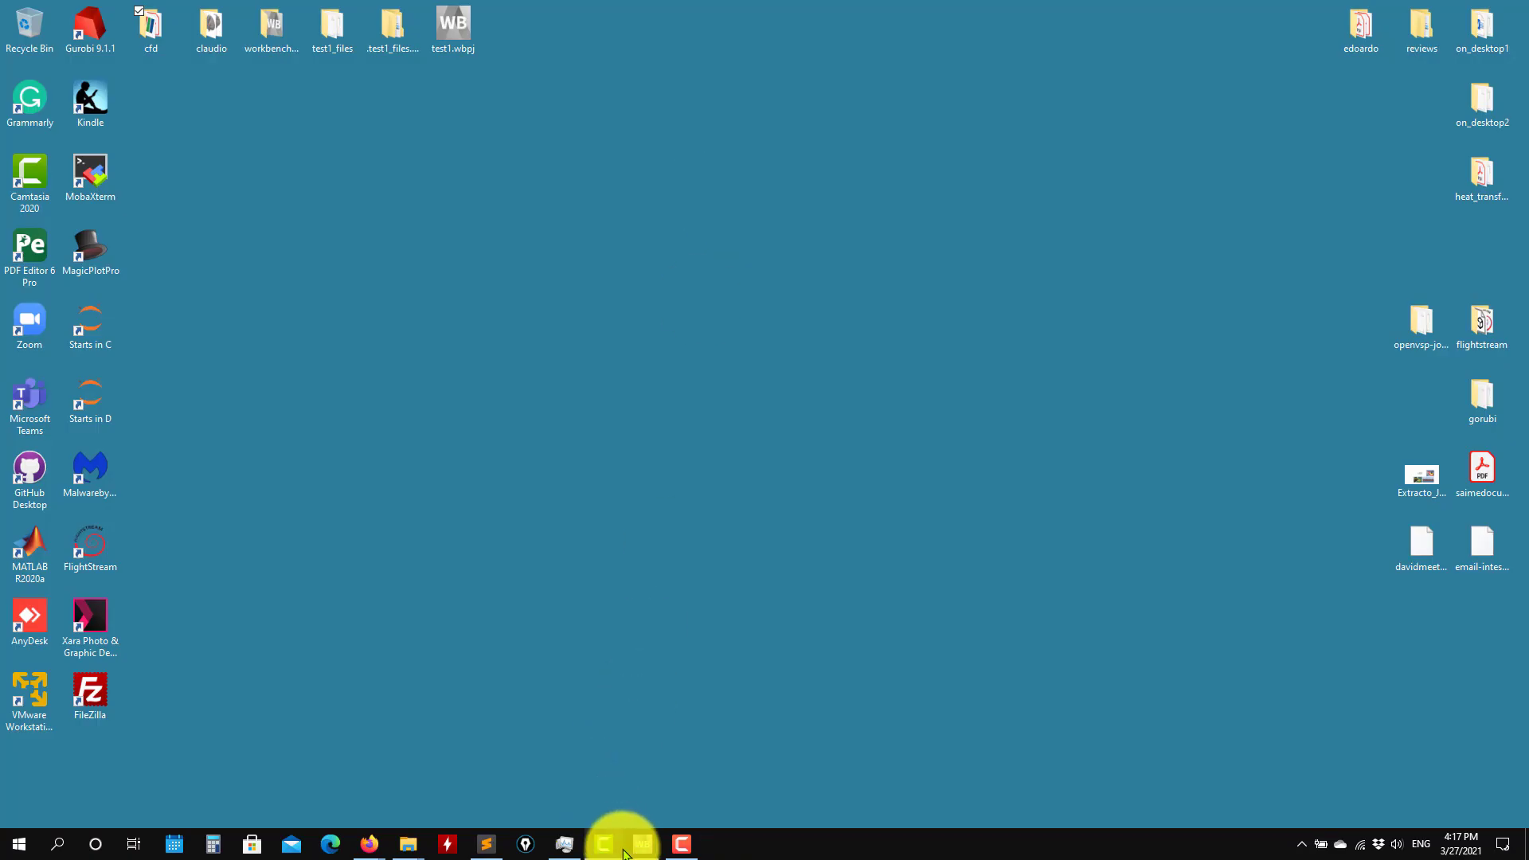
Switch to the Workbench project and display the list of project files.
{"action": "left_click", "coordinate": [641, 846]}
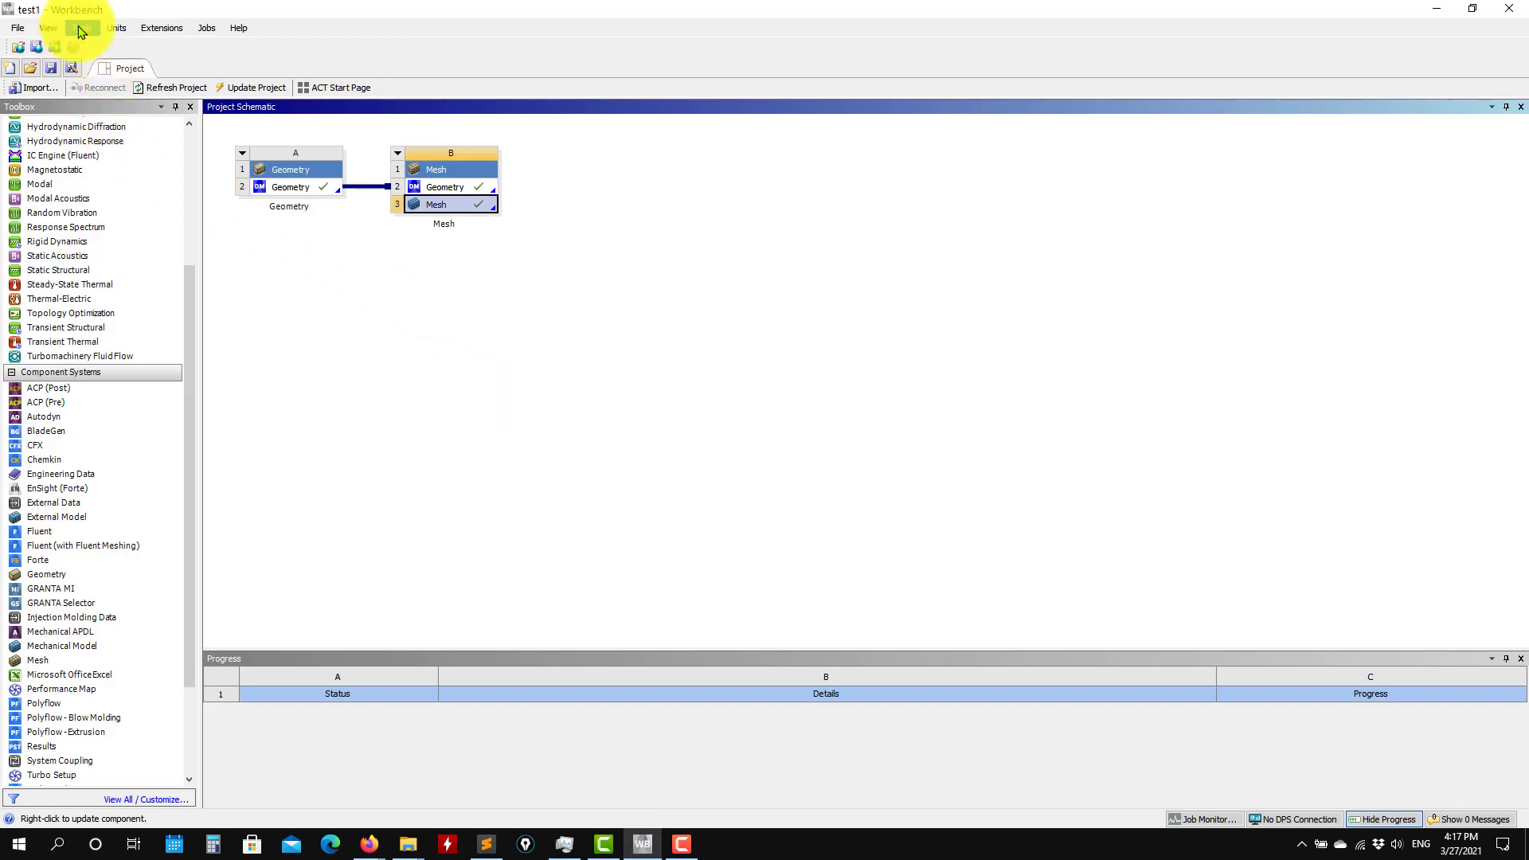
{"action": "left_click", "coordinate": [48, 28]}
{"action": "left_click", "coordinate": [99, 148]}
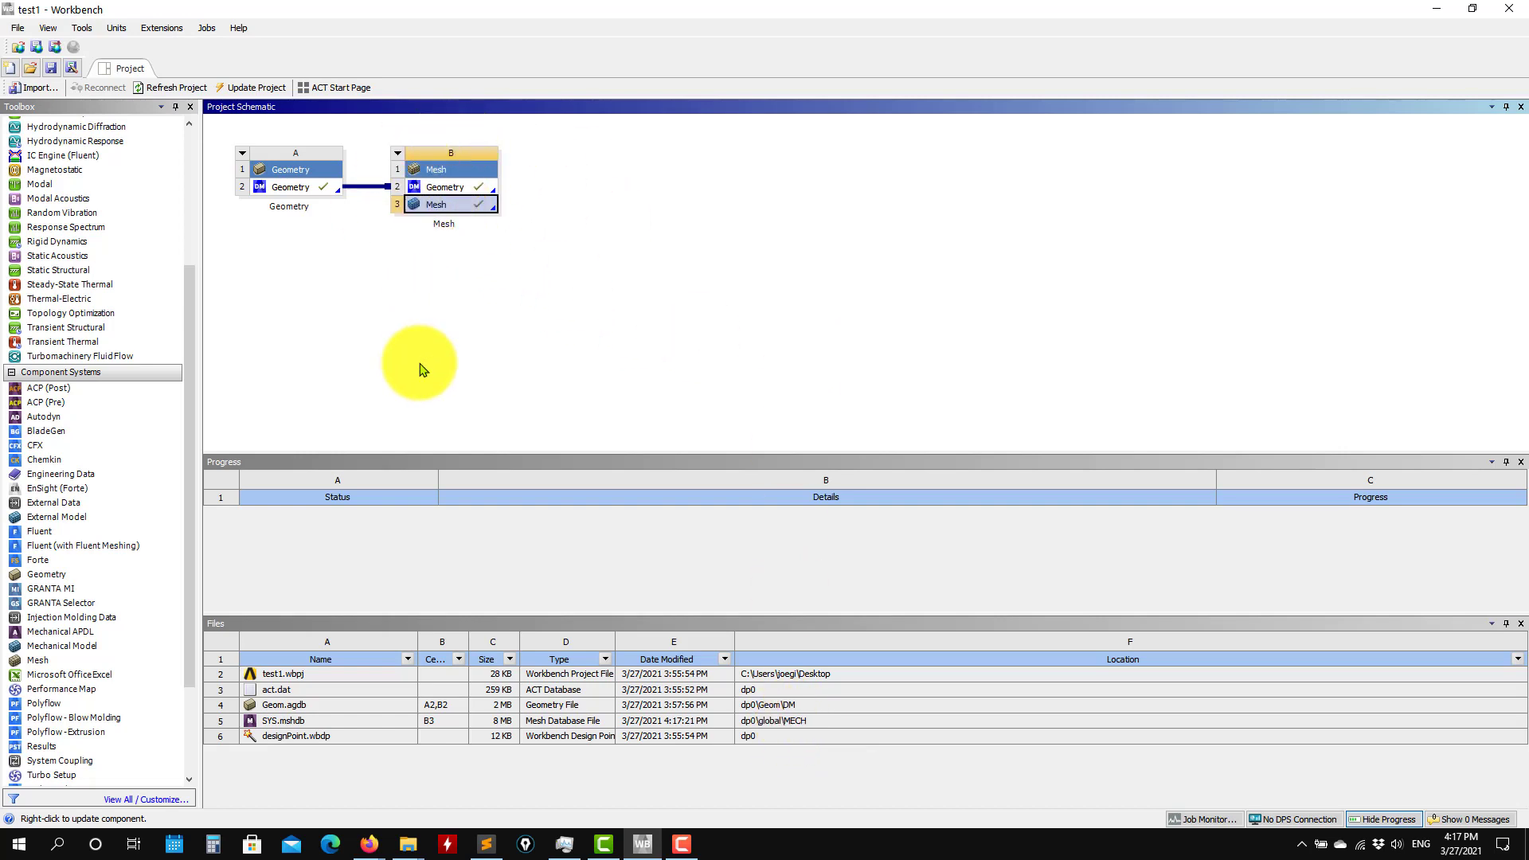
Add a Fluent component system linked to the Mesh cell of system B and update that Mesh cell.
{"action": "left_click_drag", "start_coordinate": [38, 531], "coordinate": [478, 211]}
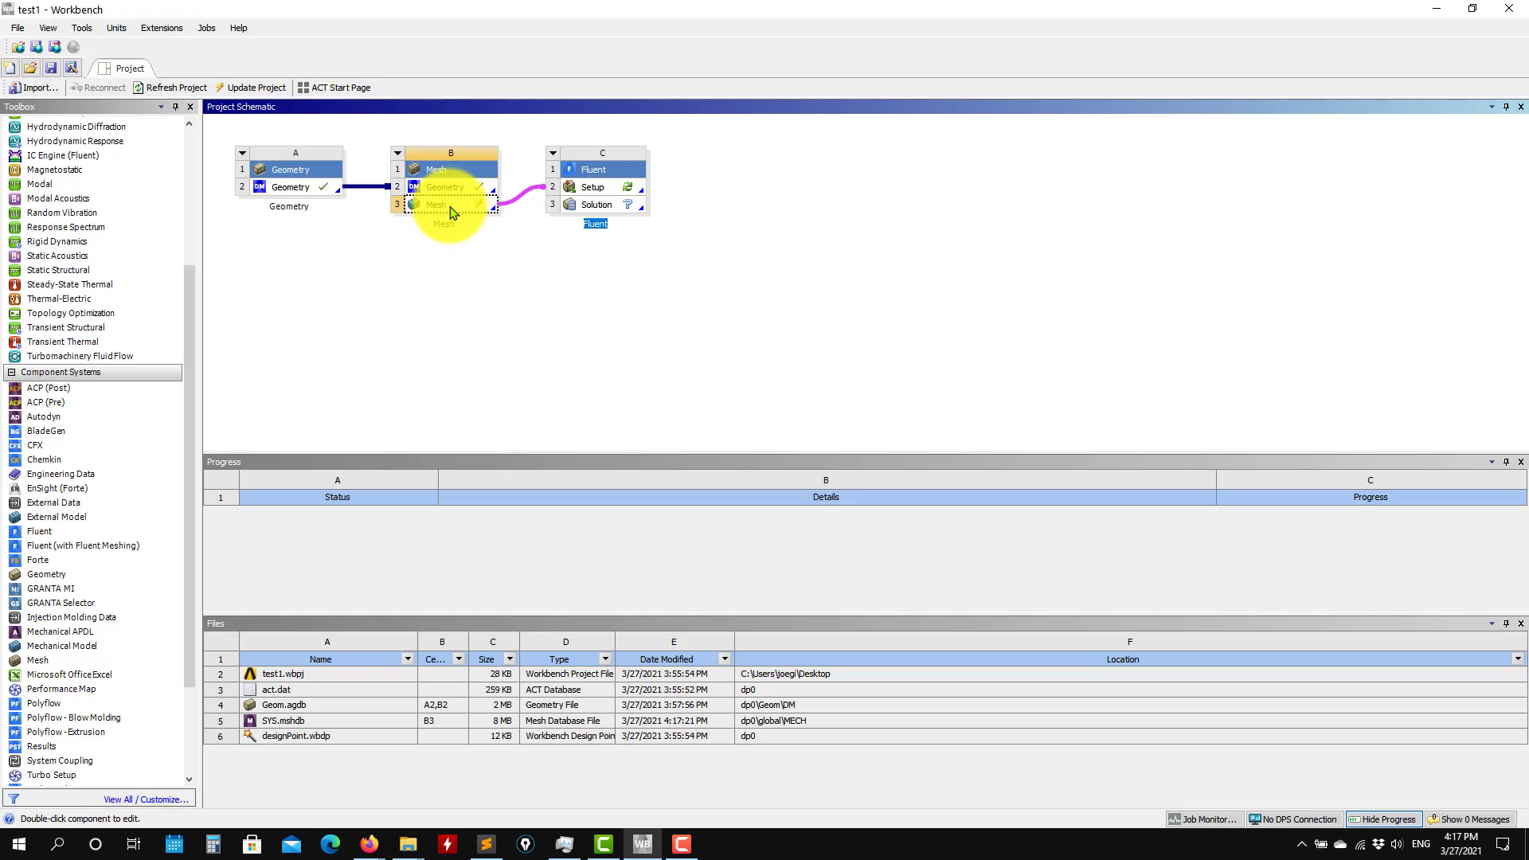
{"action": "right_click", "coordinate": [451, 212]}
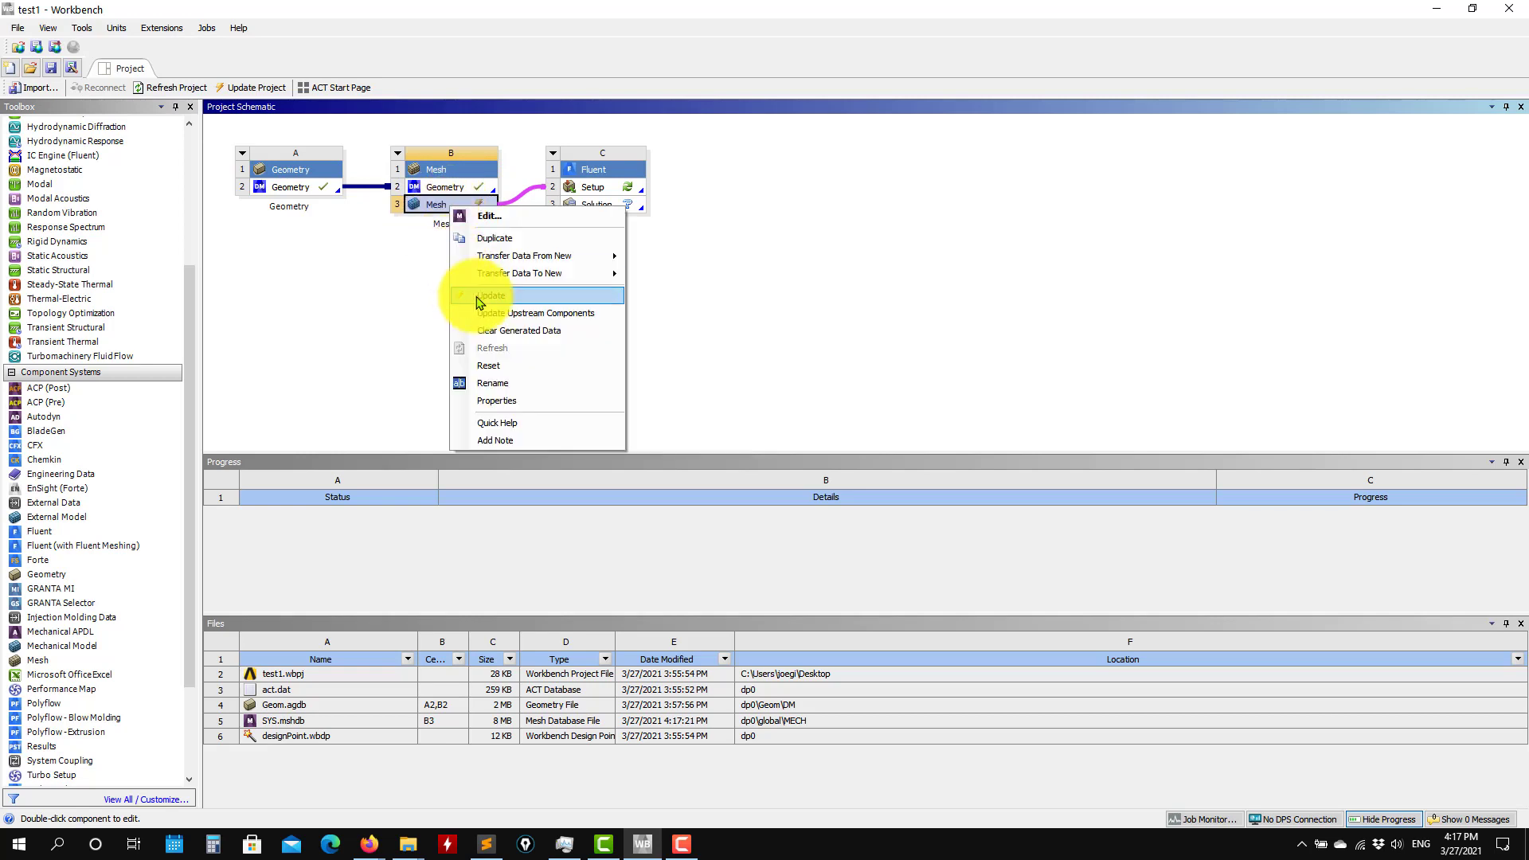
{"action": "left_click", "coordinate": [437, 281]}
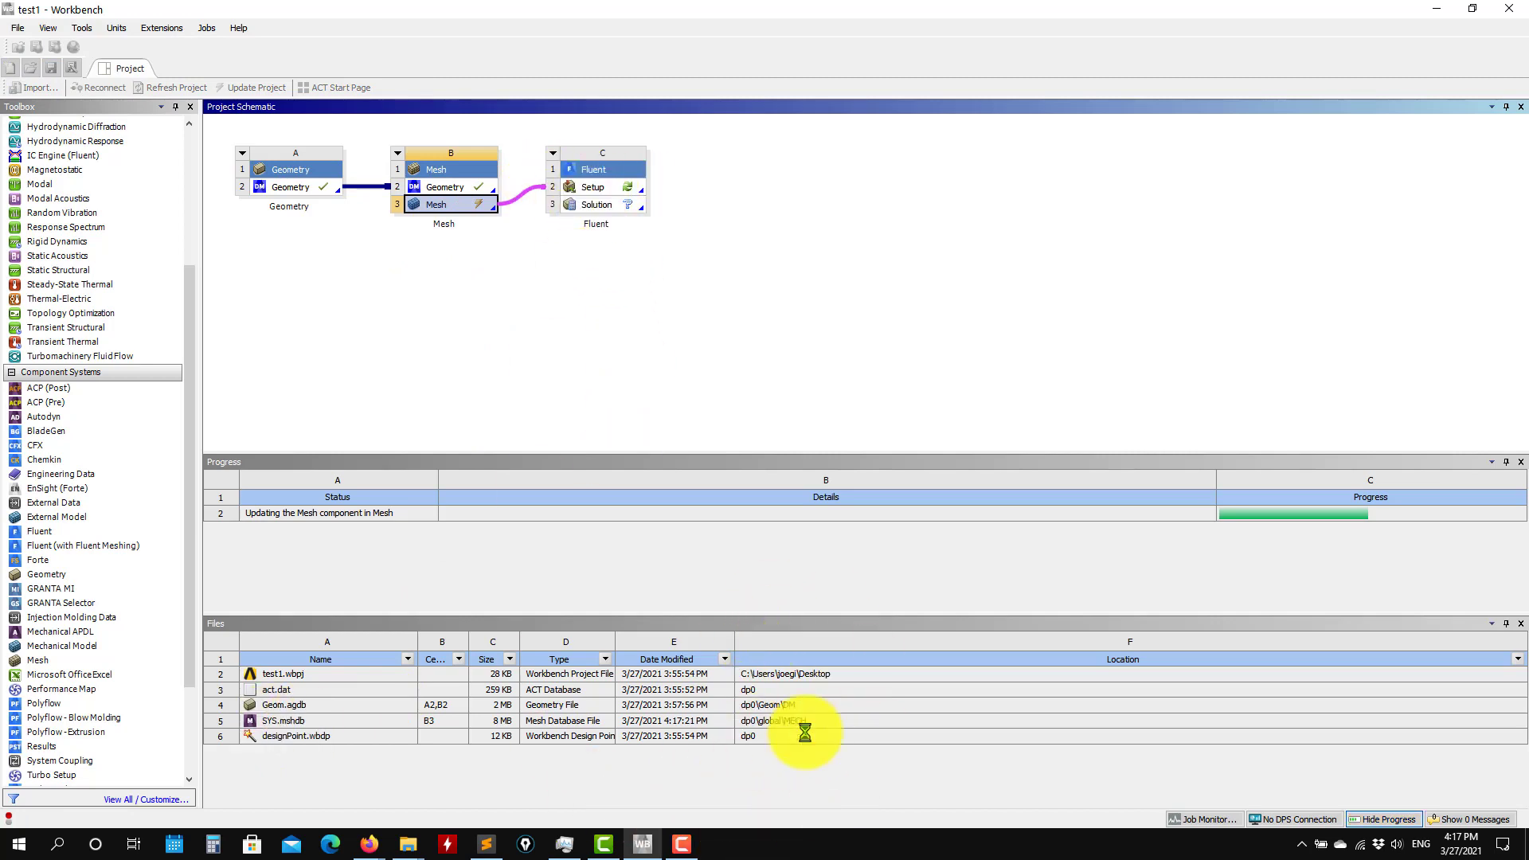
In File Explorer, look inside test1_files\dp0\SYS\MECH on the desktop for the mesh output and return to dp0.
{"action": "left_click", "coordinate": [1525, 842]}
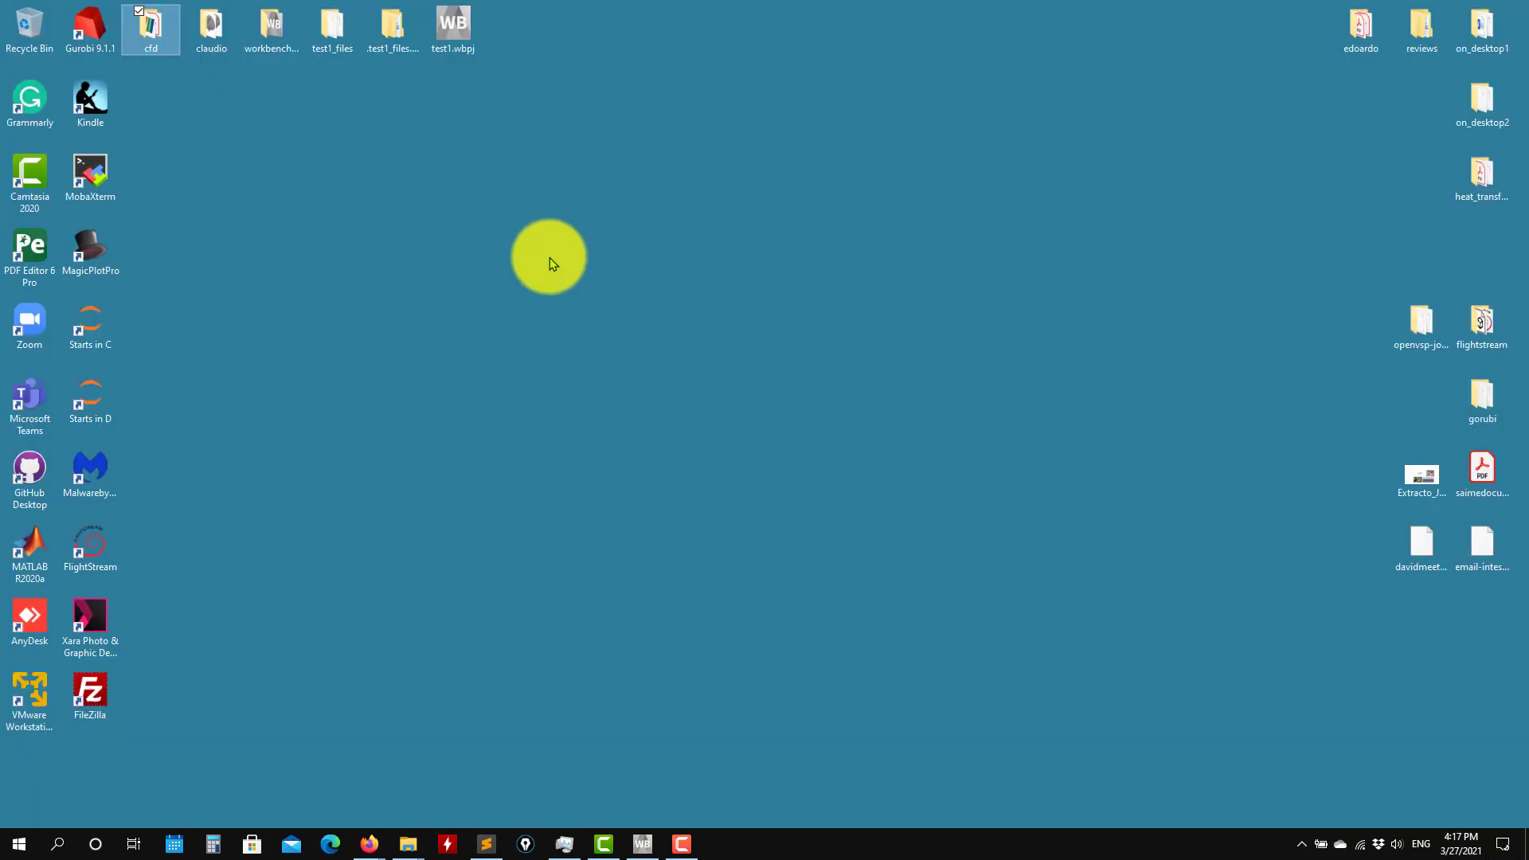
{"action": "double_click", "coordinate": [326, 31]}
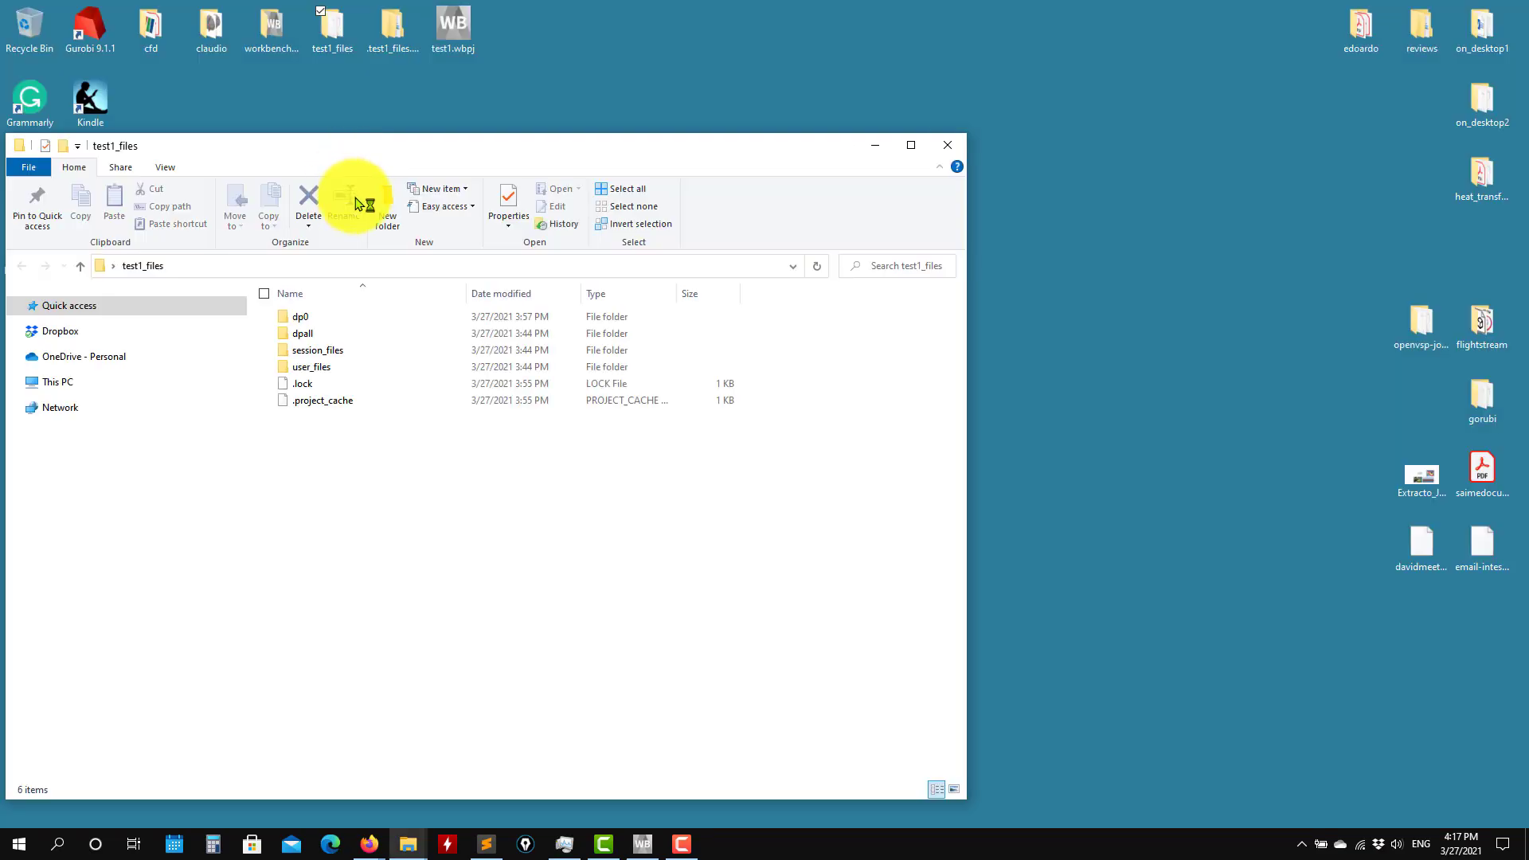
{"action": "double_click", "coordinate": [309, 318]}
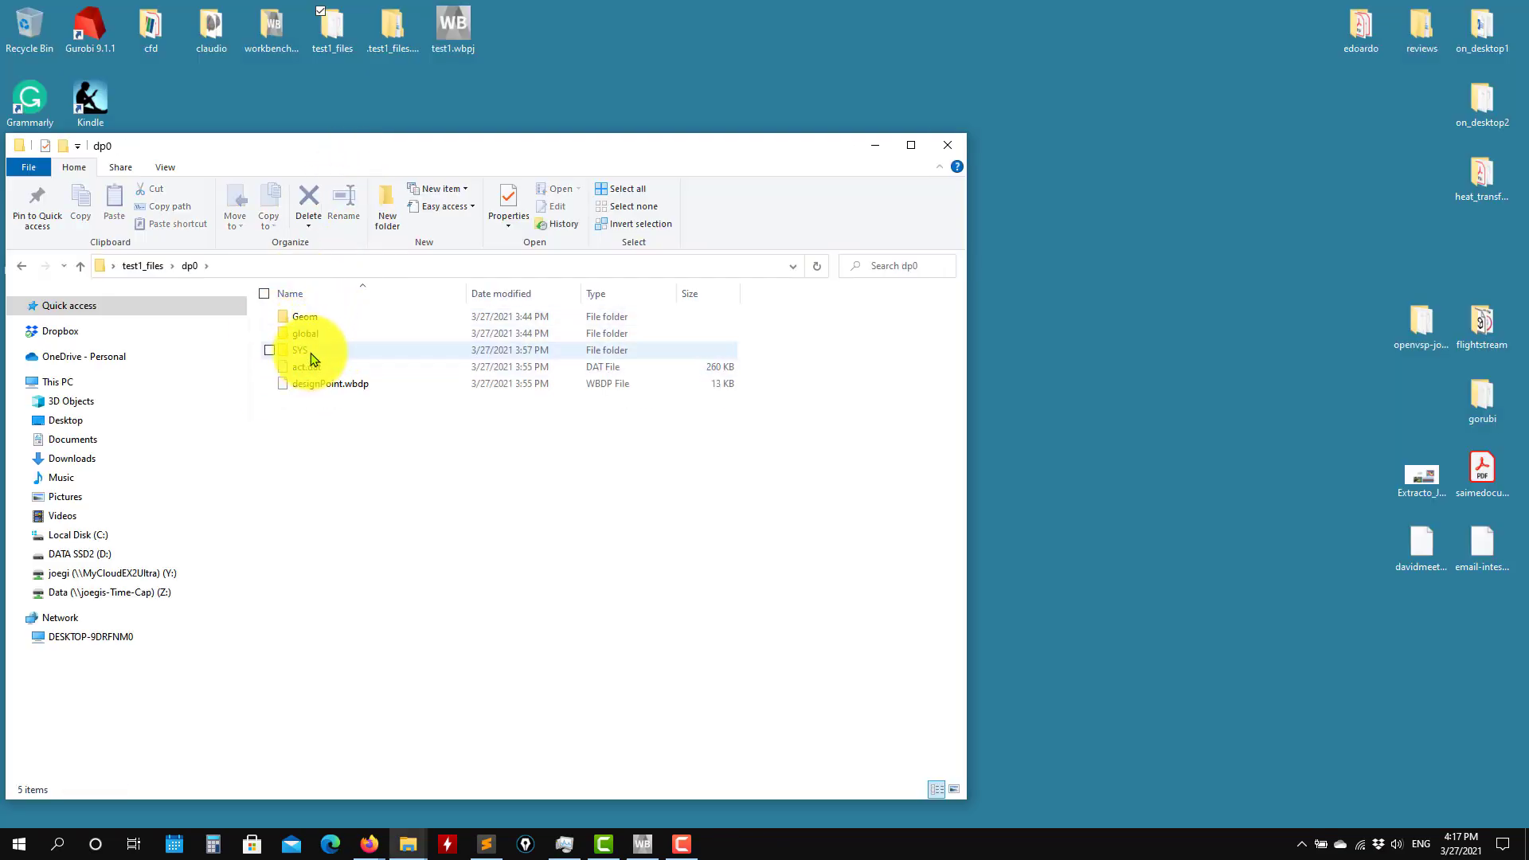
{"action": "double_click", "coordinate": [316, 351]}
{"action": "double_click", "coordinate": [315, 317]}
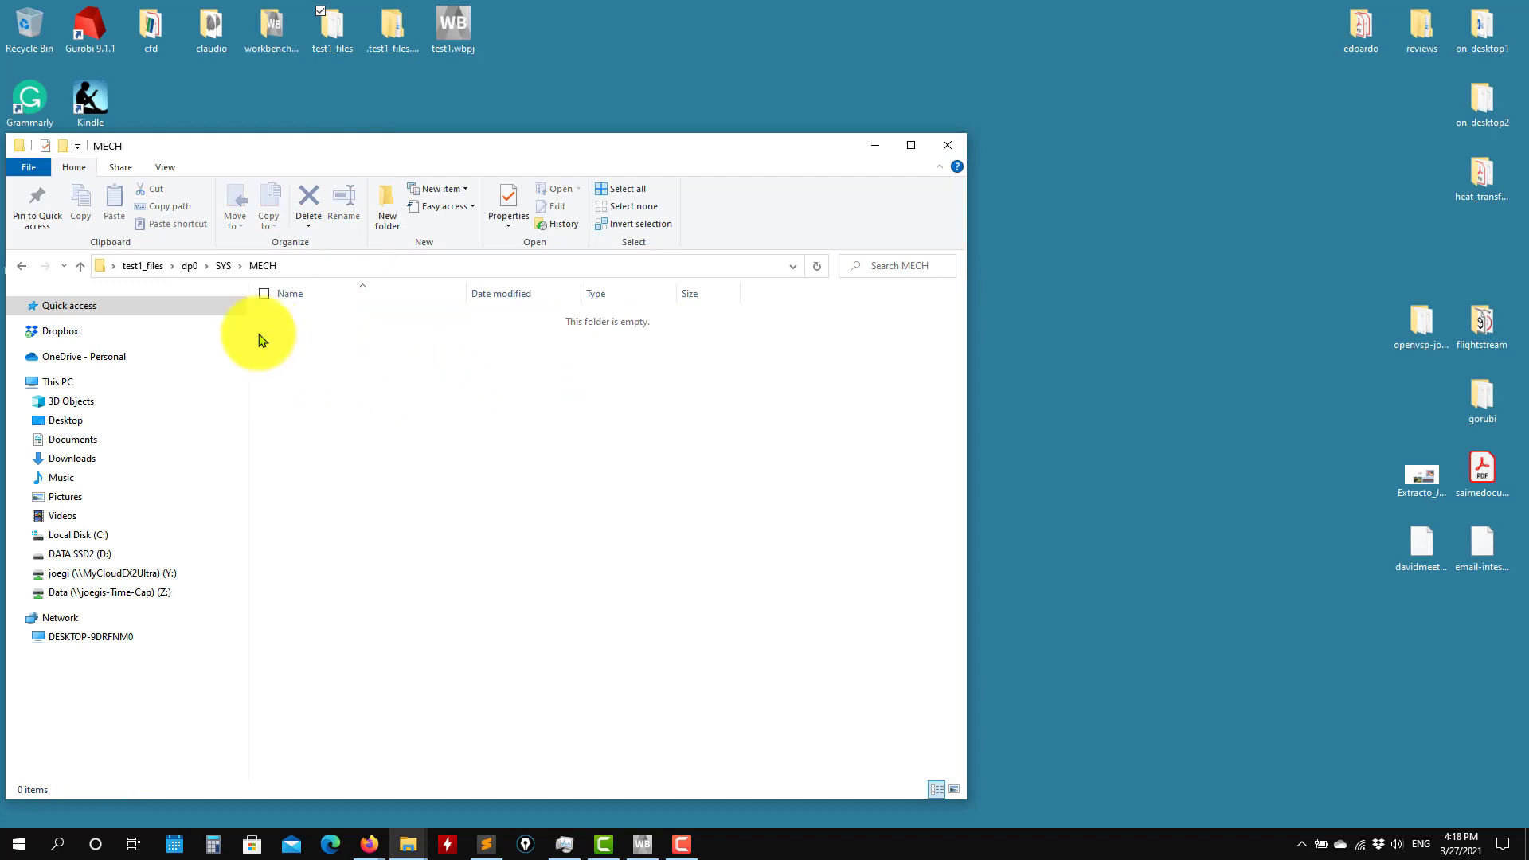
{"action": "left_click", "coordinate": [82, 267]}
{"action": "left_click", "coordinate": [83, 268]}
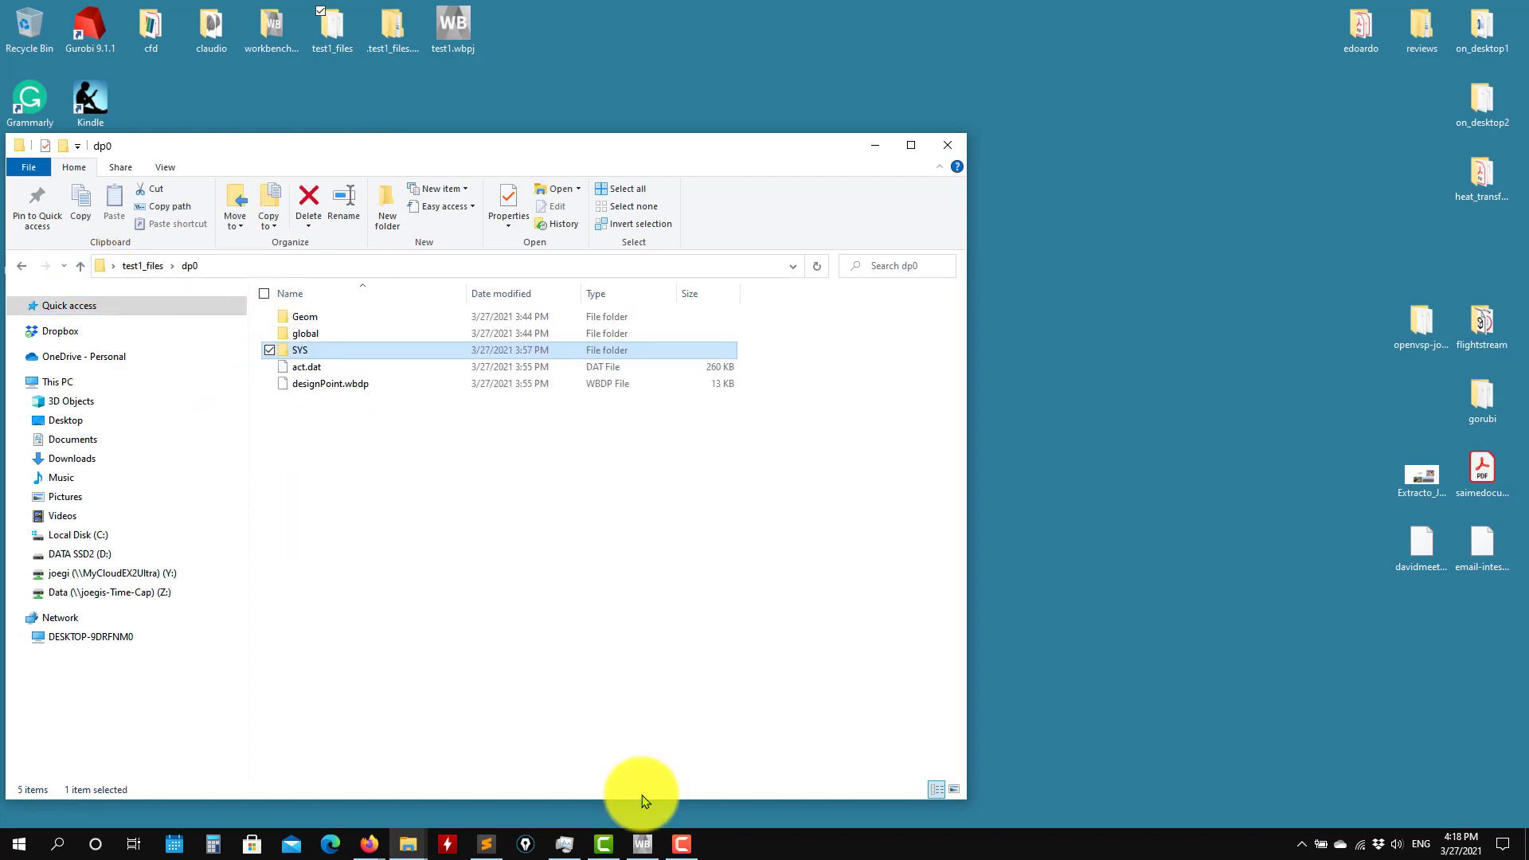
Switch to the Workbench project and check where the SYS.msh file is stored in the file list.
{"action": "left_click", "coordinate": [642, 848]}
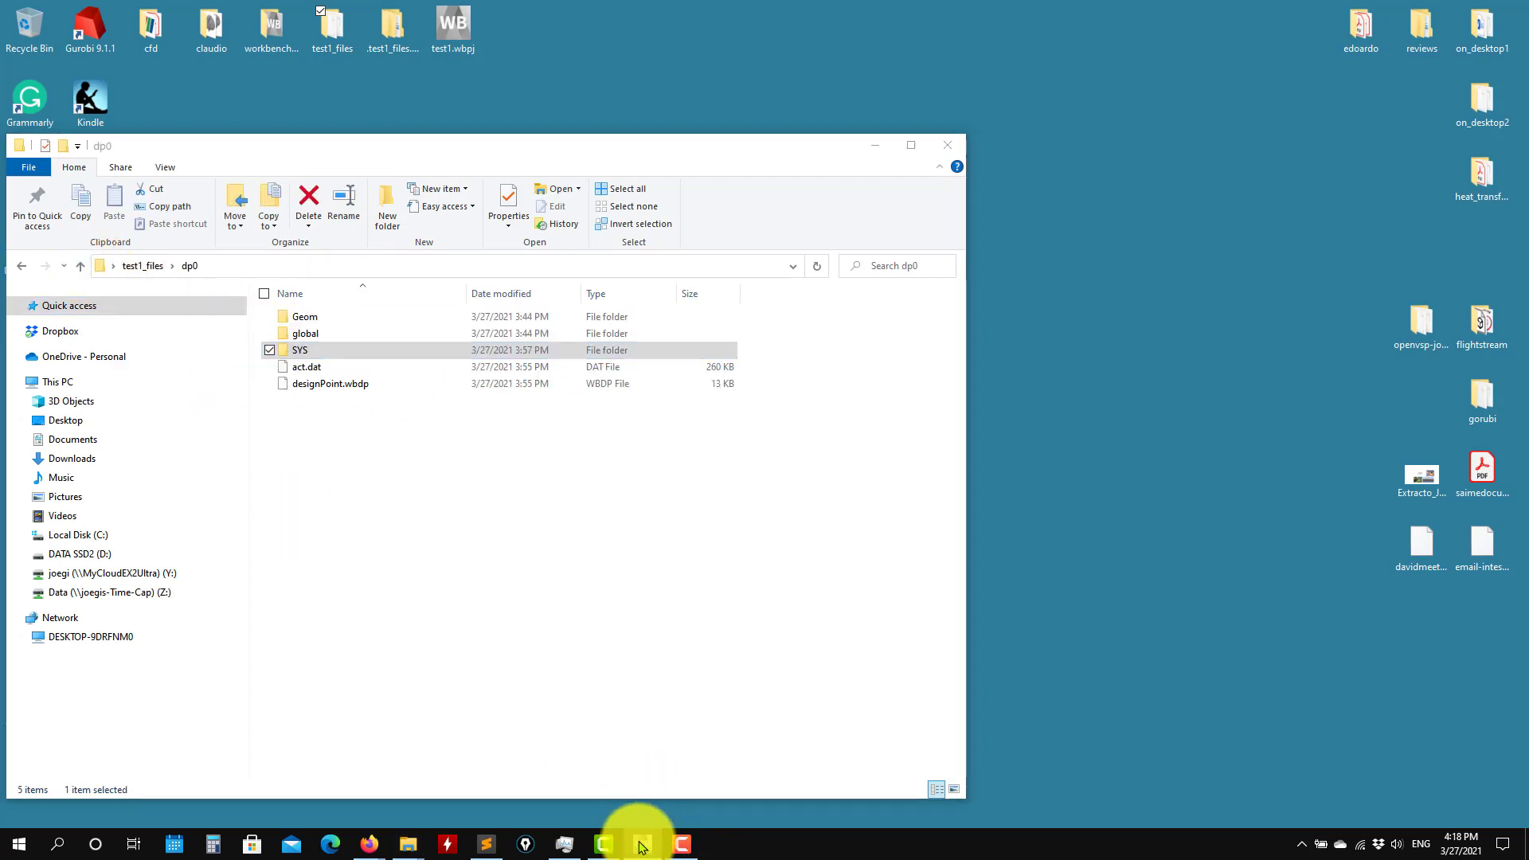
{"action": "left_click", "coordinate": [690, 731]}
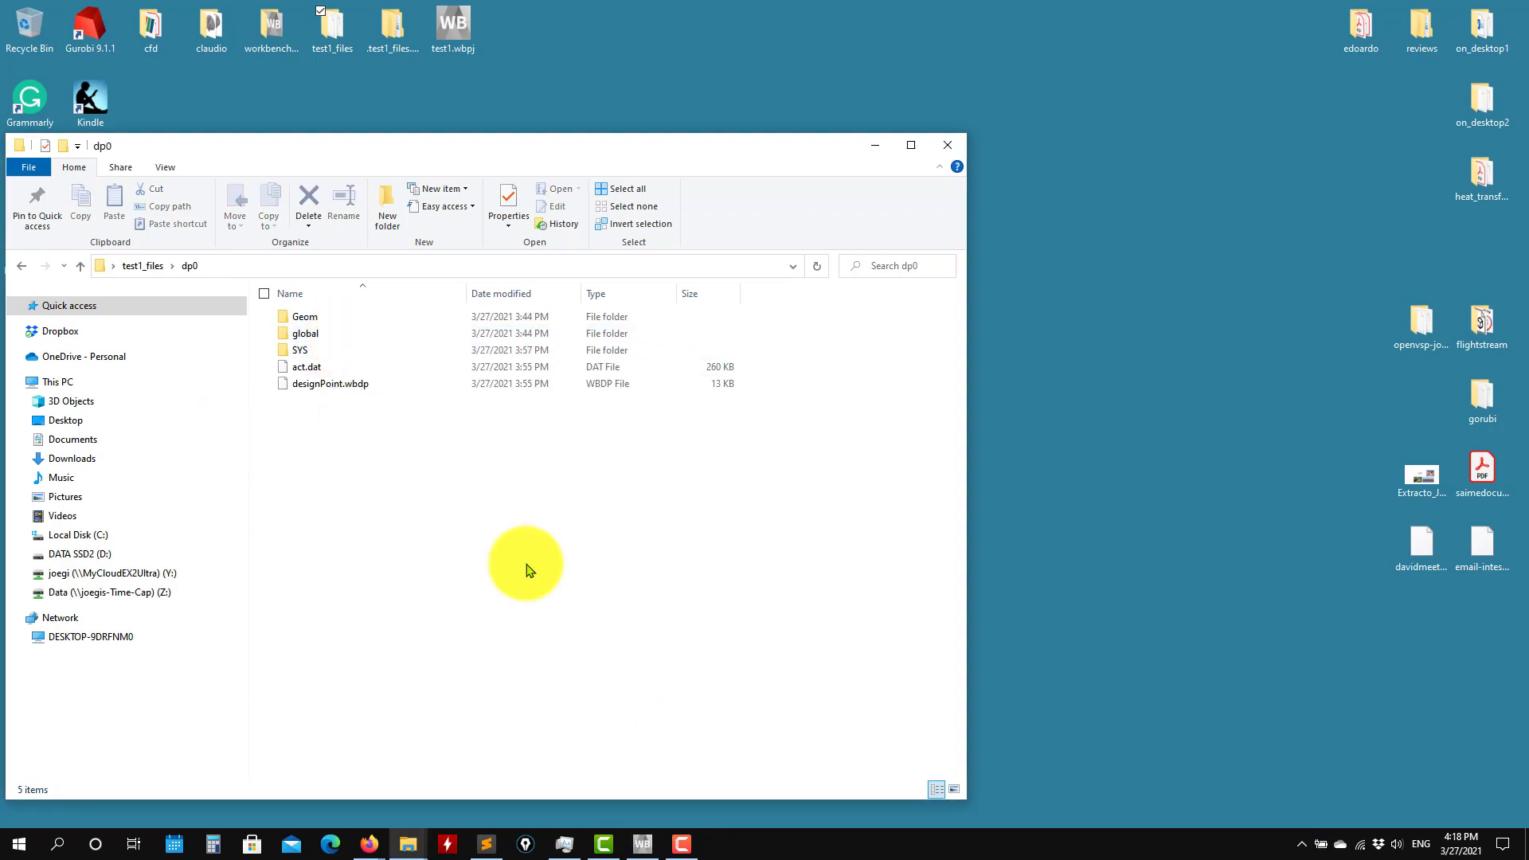
{"action": "left_click", "coordinate": [641, 843]}
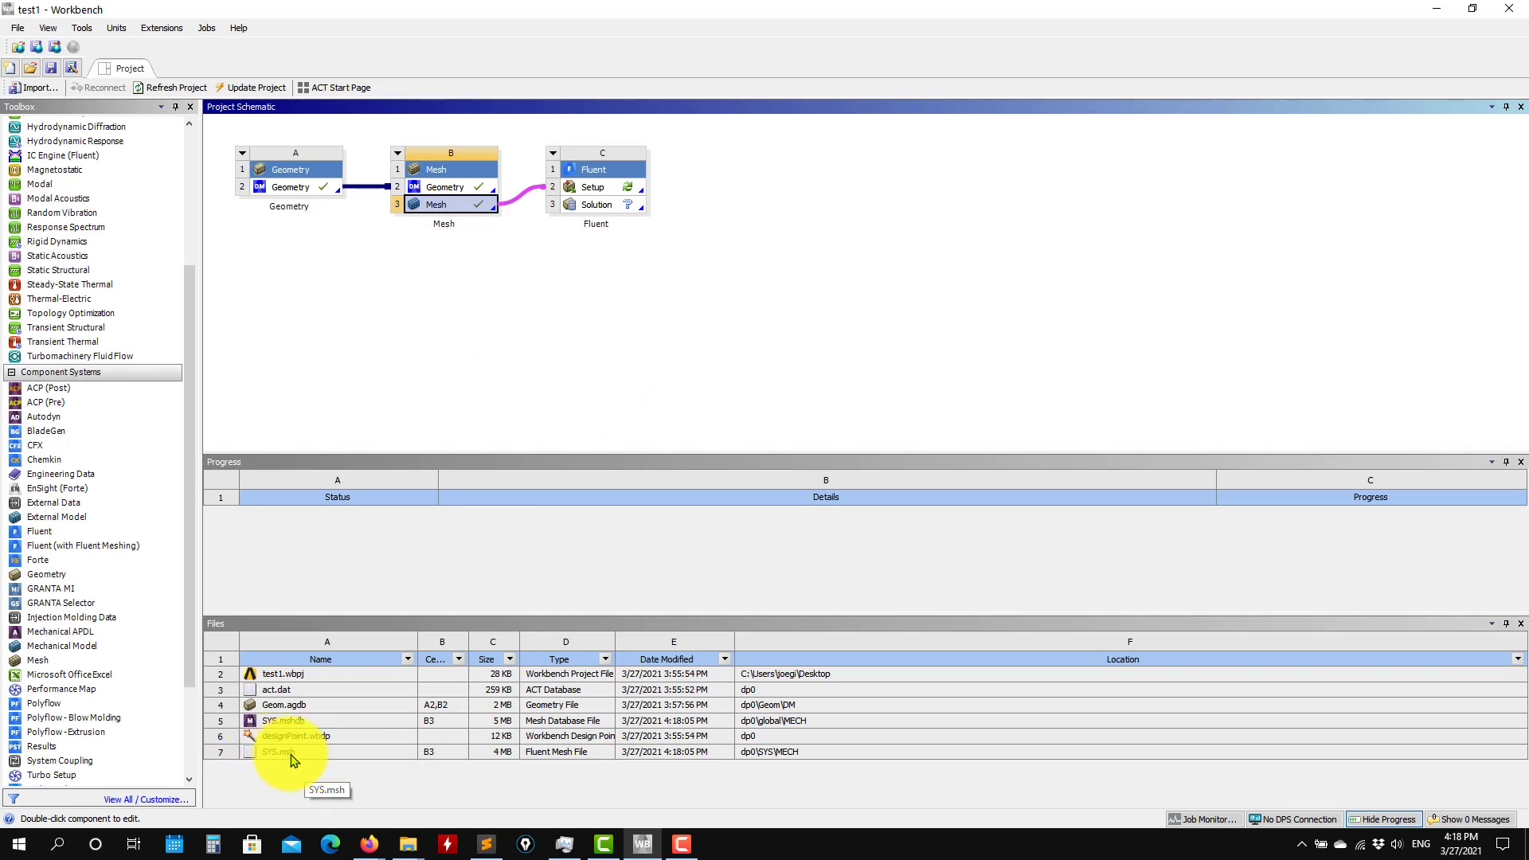
In File Explorer, look in dp0\SYS\MECH for the SYS.msh file, then minimise the window to return to Workbench.
{"action": "mouse_move", "coordinate": [407, 843]}
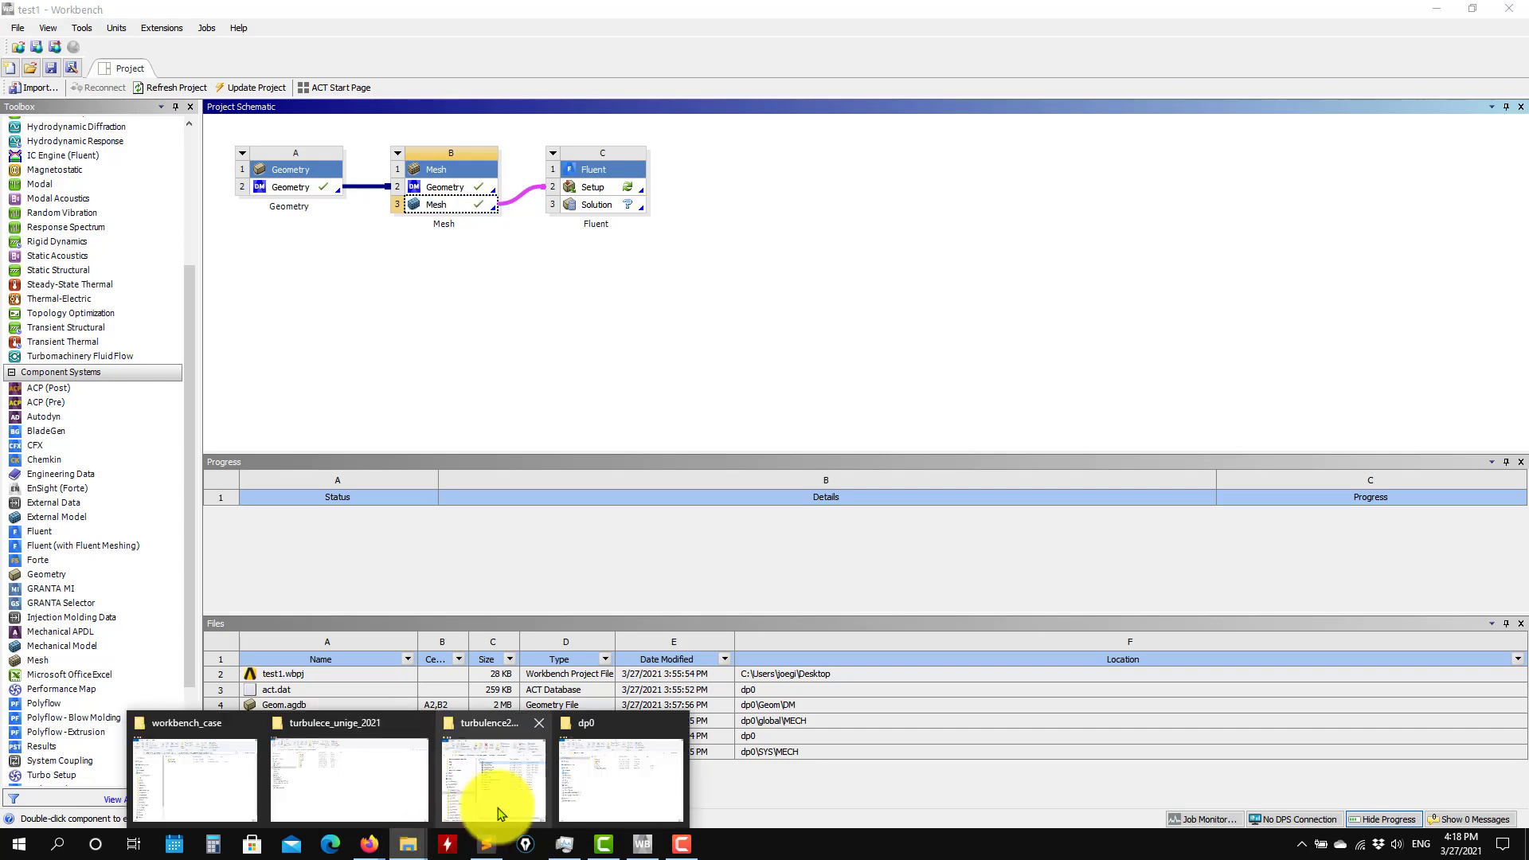
{"action": "left_click", "coordinate": [587, 792]}
{"action": "double_click", "coordinate": [307, 353]}
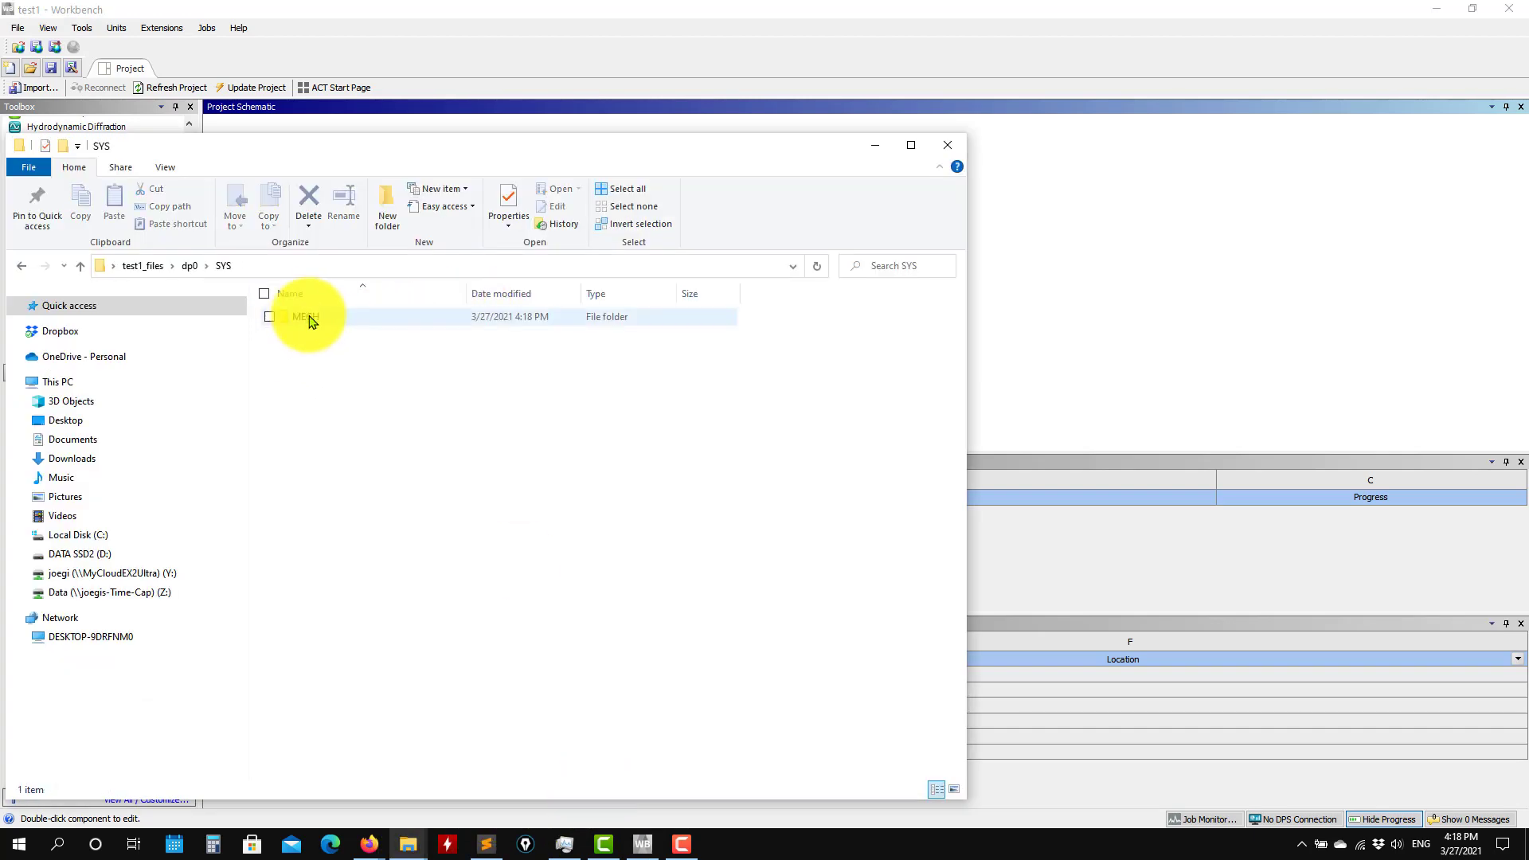
{"action": "double_click", "coordinate": [307, 318]}
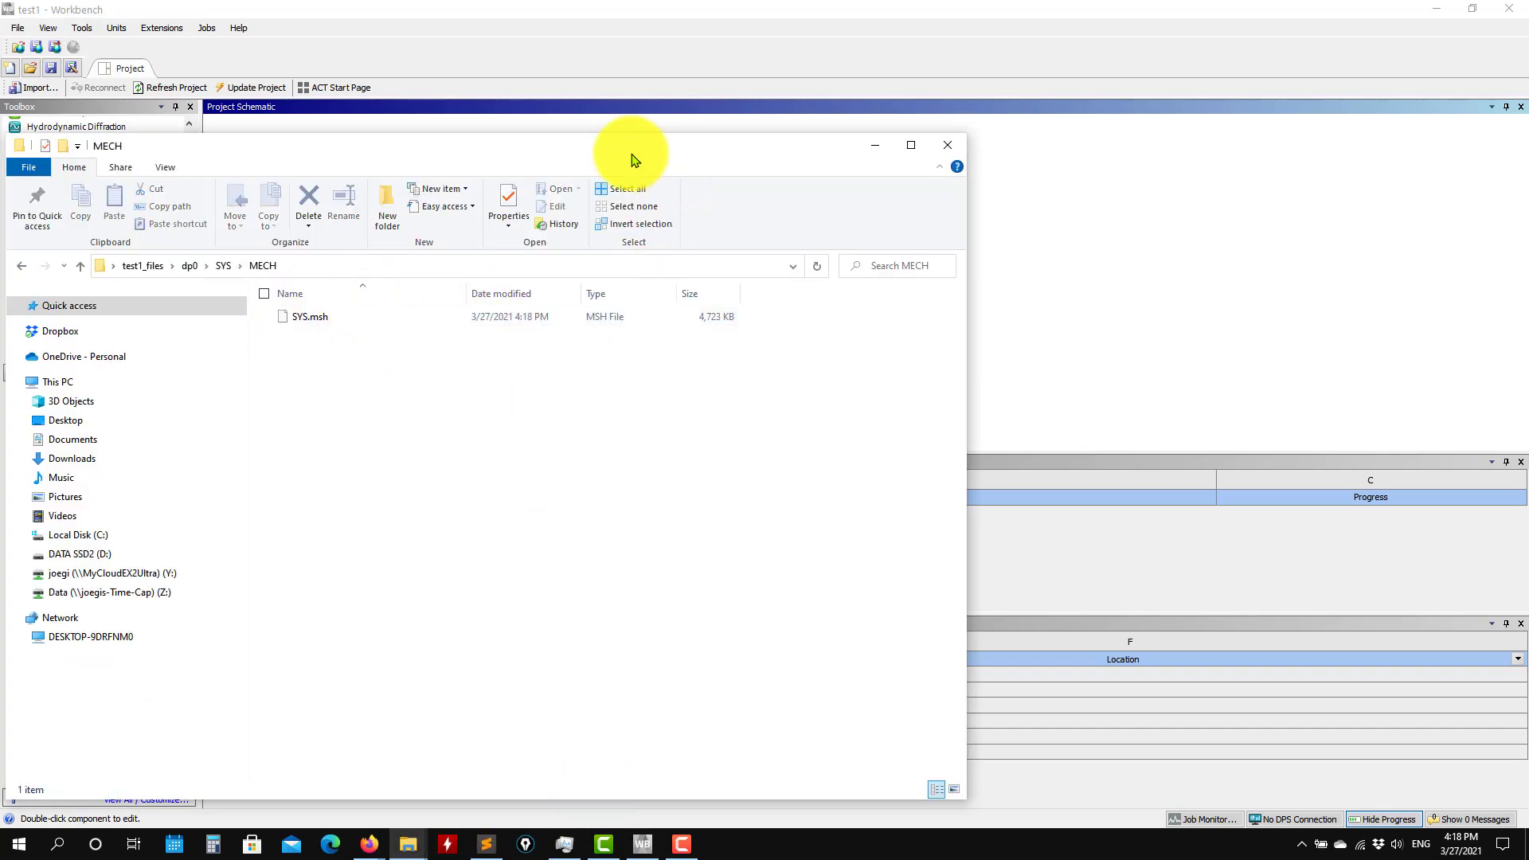
{"action": "left_click_drag", "start_coordinate": [635, 160], "coordinate": [894, 146]}
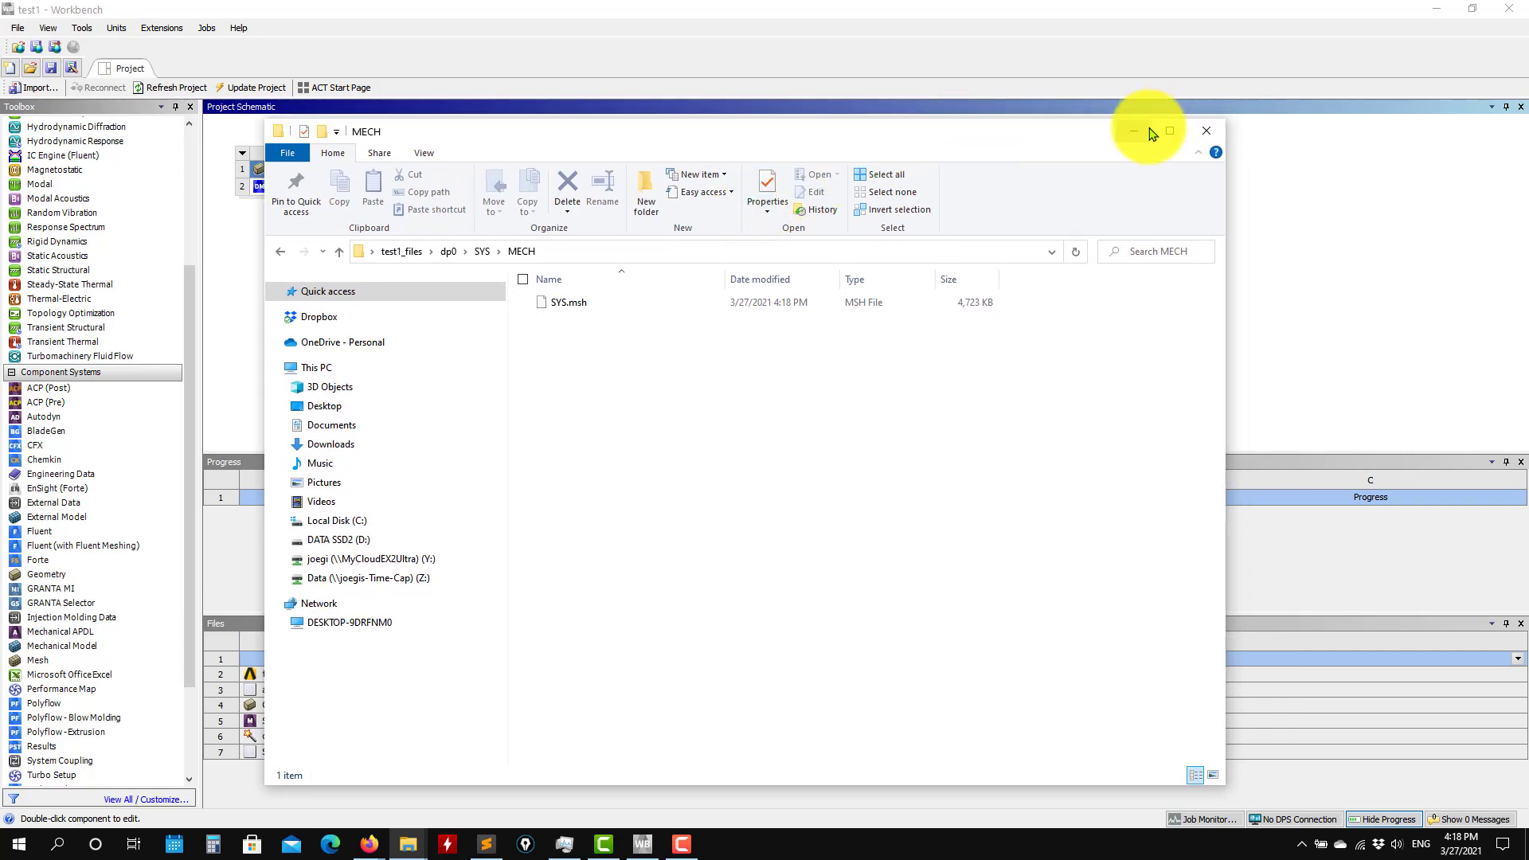
{"action": "left_click", "coordinate": [1148, 130]}
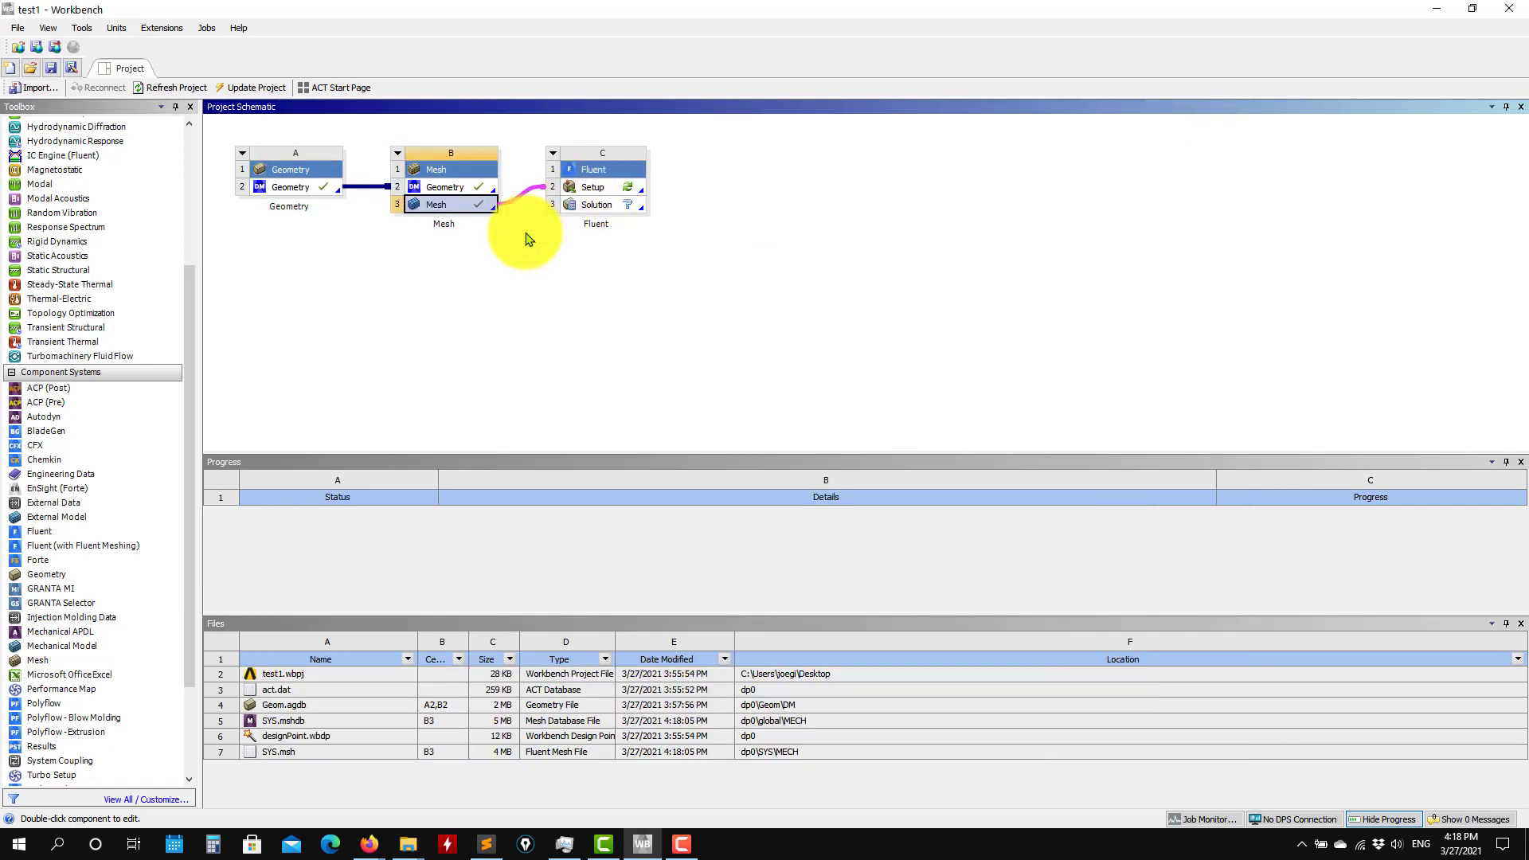
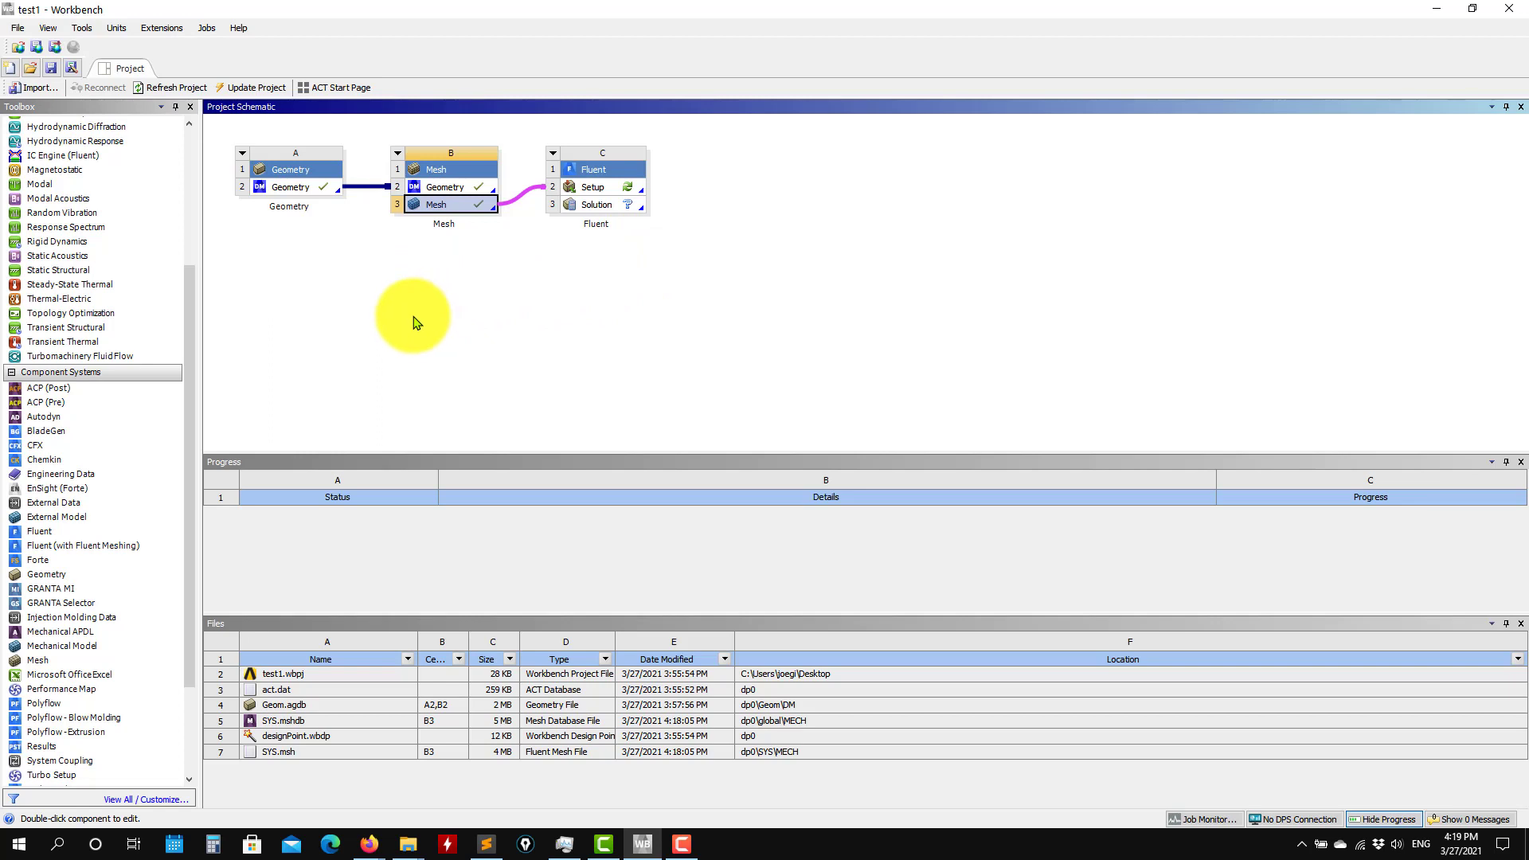
Delete the Fluent system C from the project schematic and save the project.
{"action": "left_click", "coordinate": [554, 154]}
{"action": "left_click", "coordinate": [574, 250]}
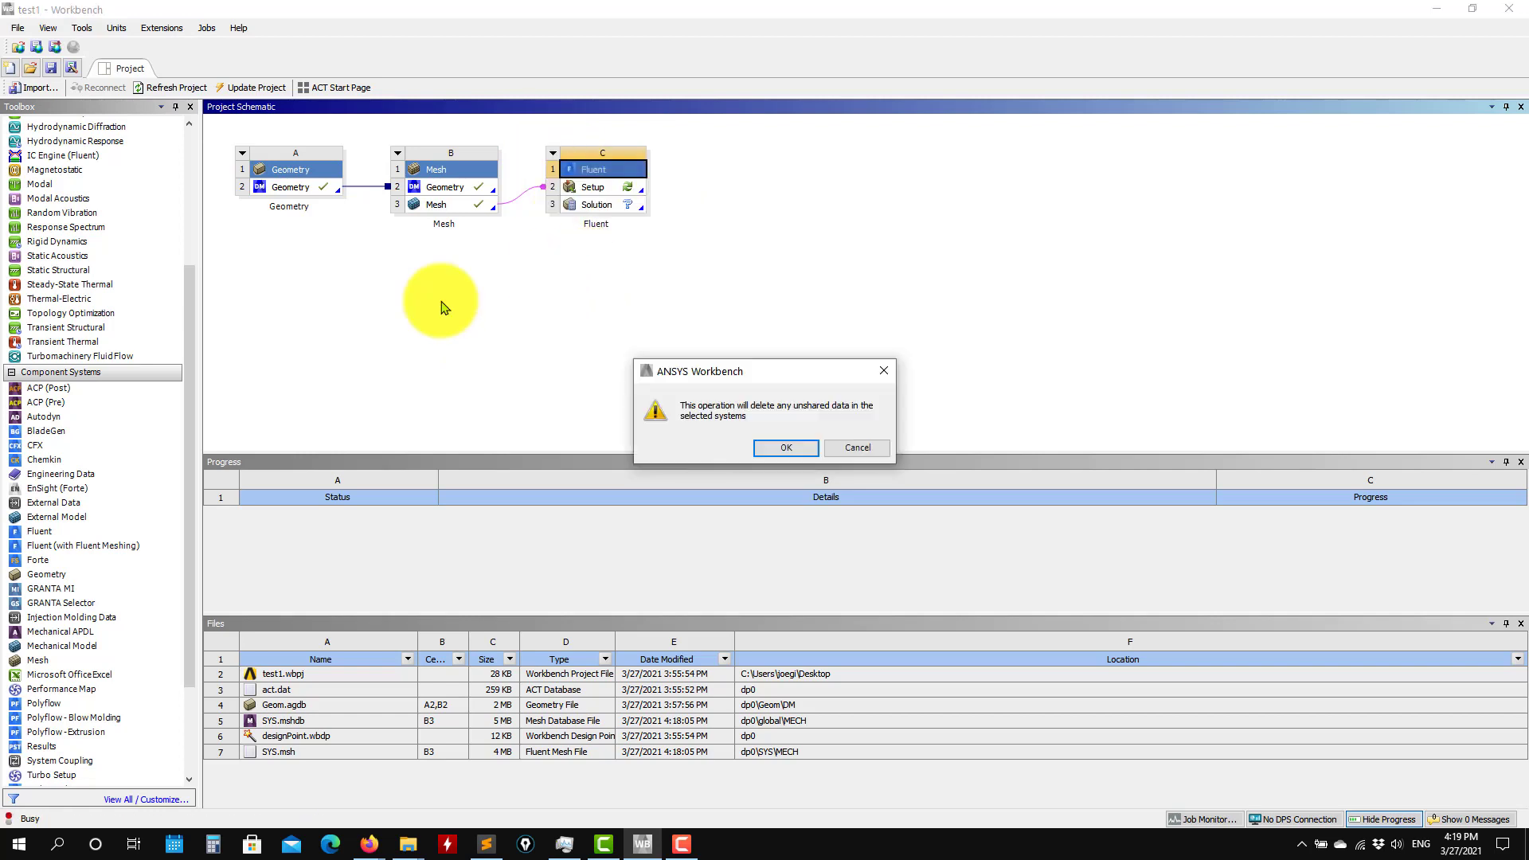
{"action": "left_click", "coordinate": [768, 446]}
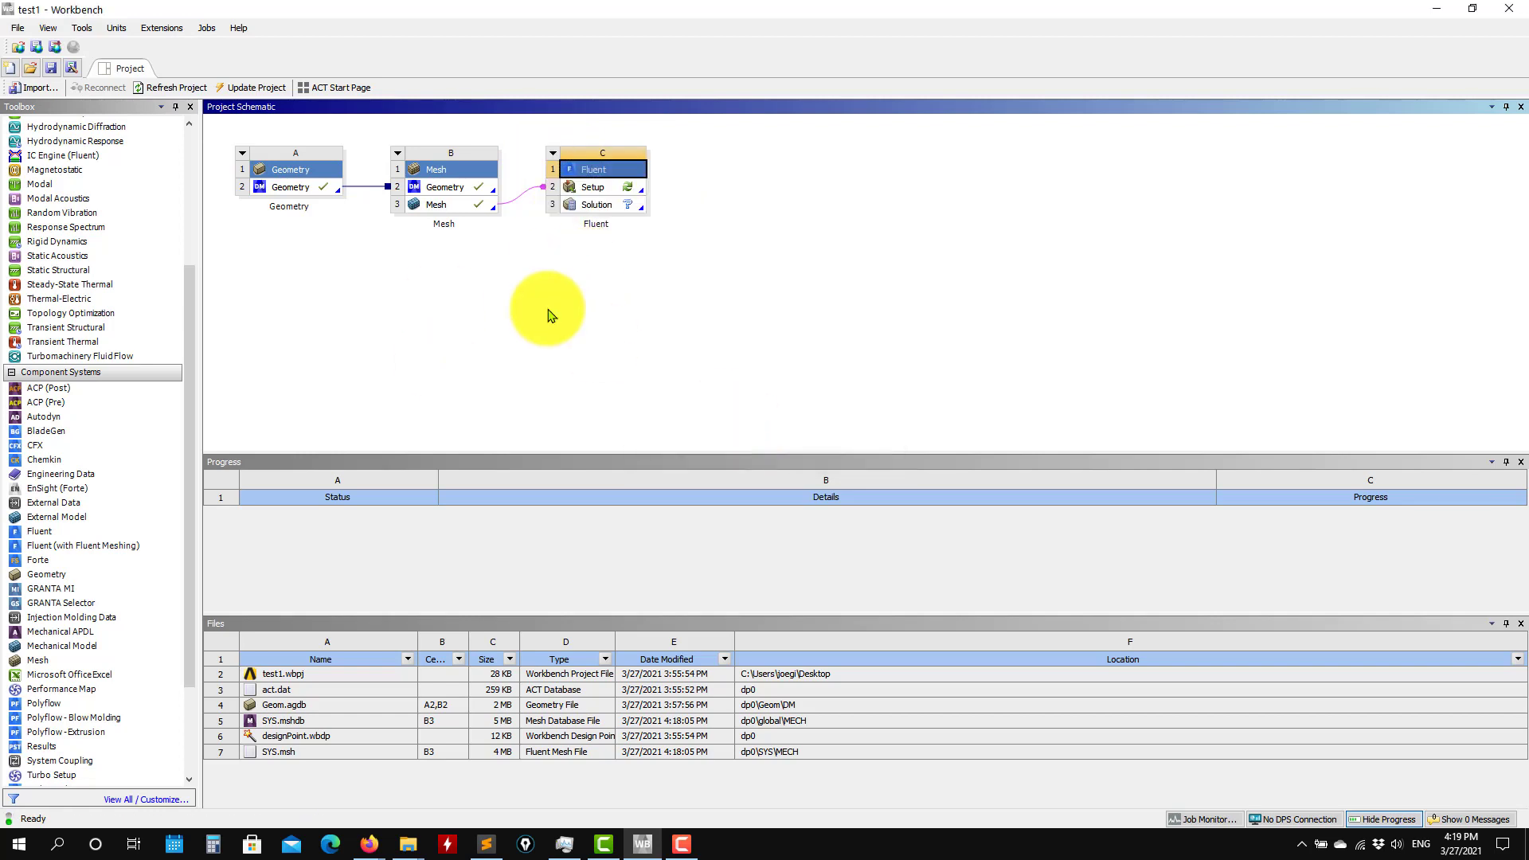
{"action": "left_click", "coordinate": [52, 69]}
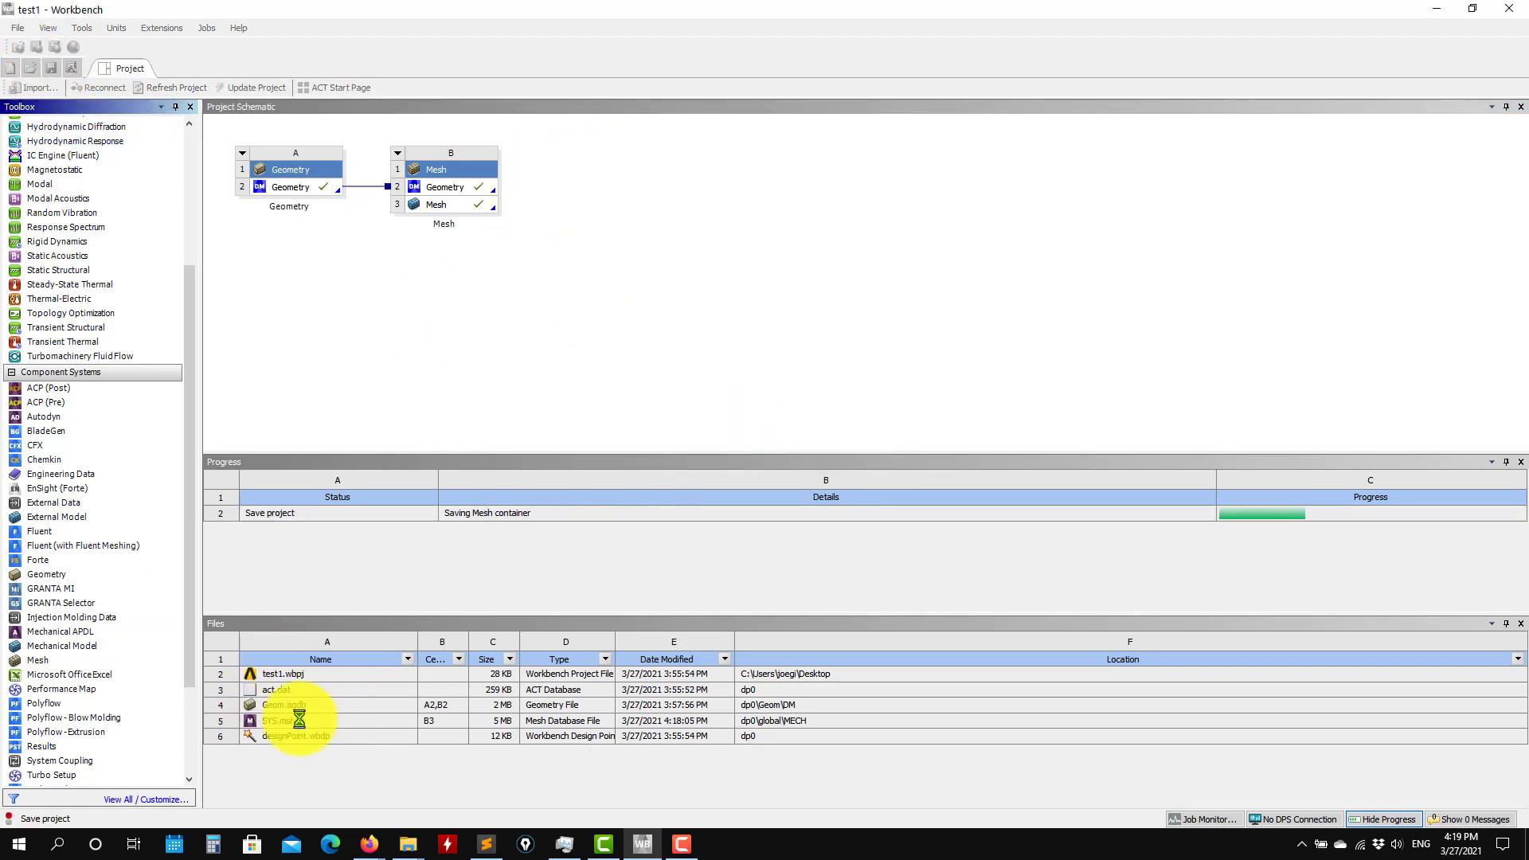
Duplicate the Mesh system B with its upstream connections kept and rename the copy "unstructred".
{"action": "right_click", "coordinate": [401, 162]}
{"action": "left_click", "coordinate": [434, 203]}
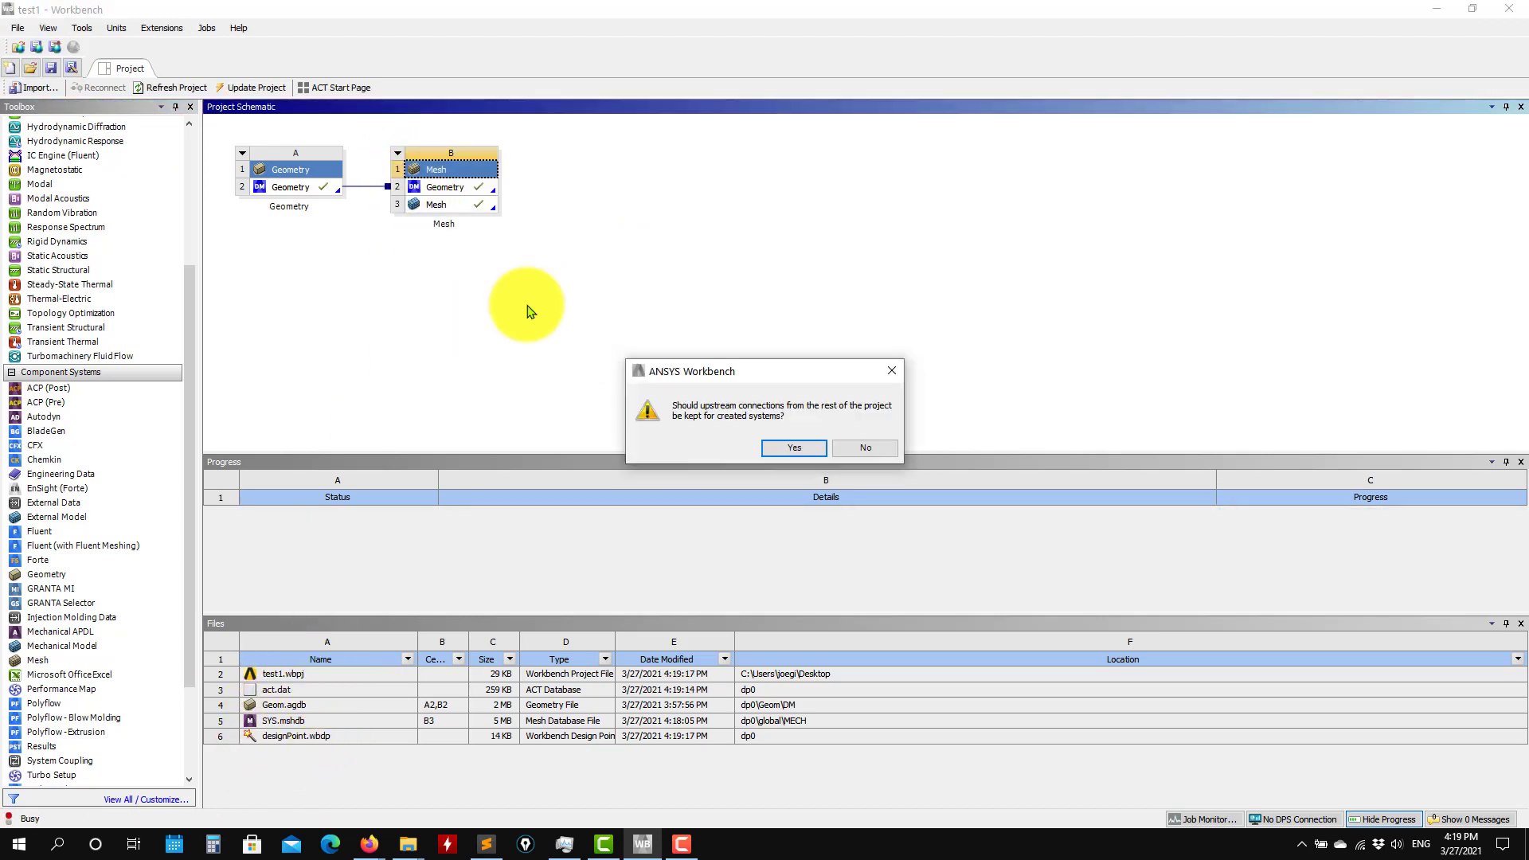
{"action": "left_click", "coordinate": [788, 447]}
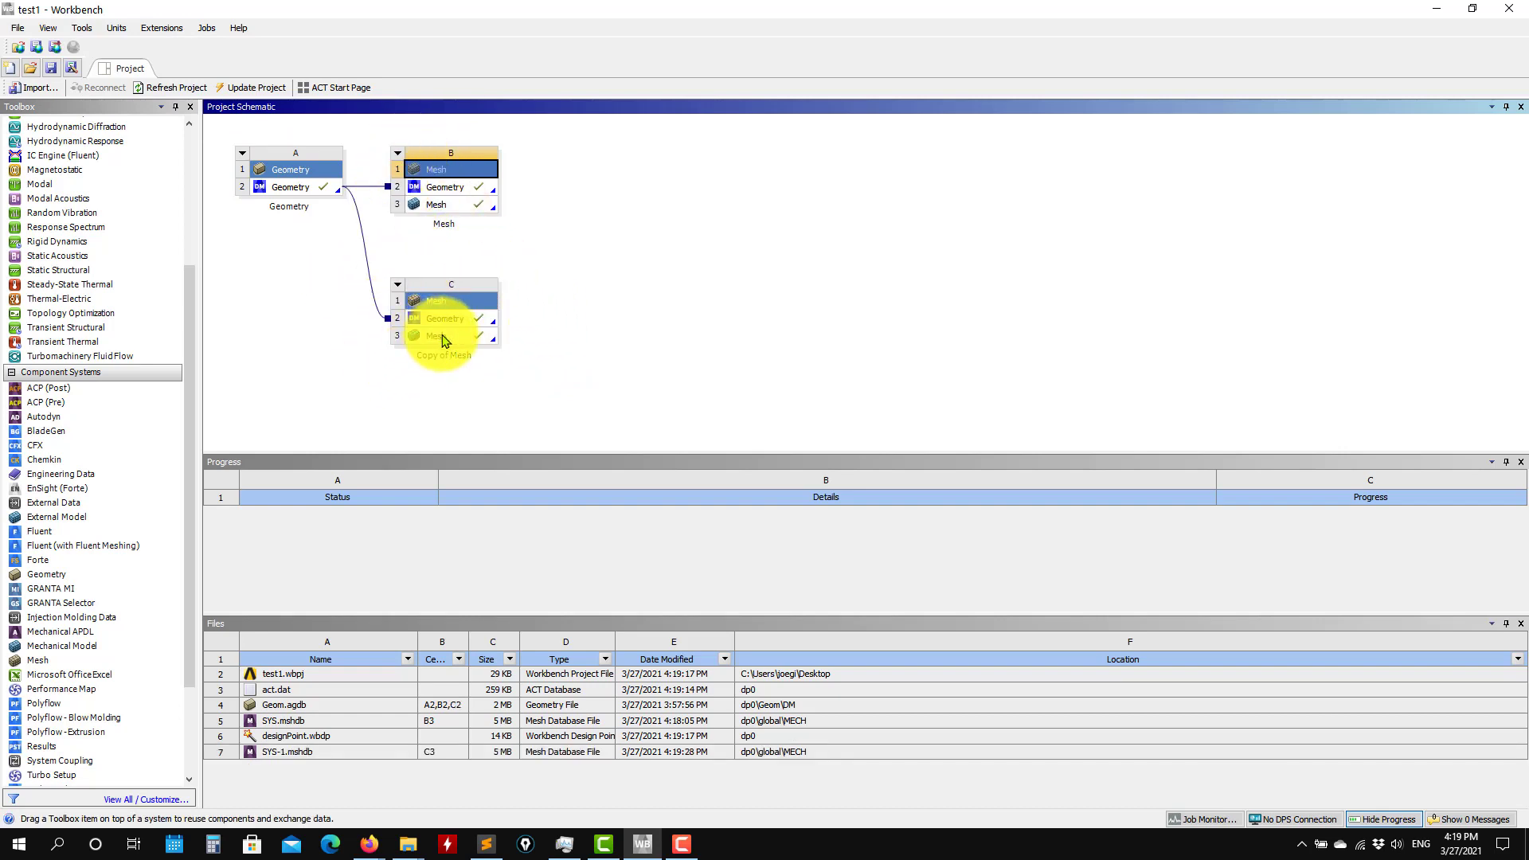
{"action": "right_click", "coordinate": [392, 294]}
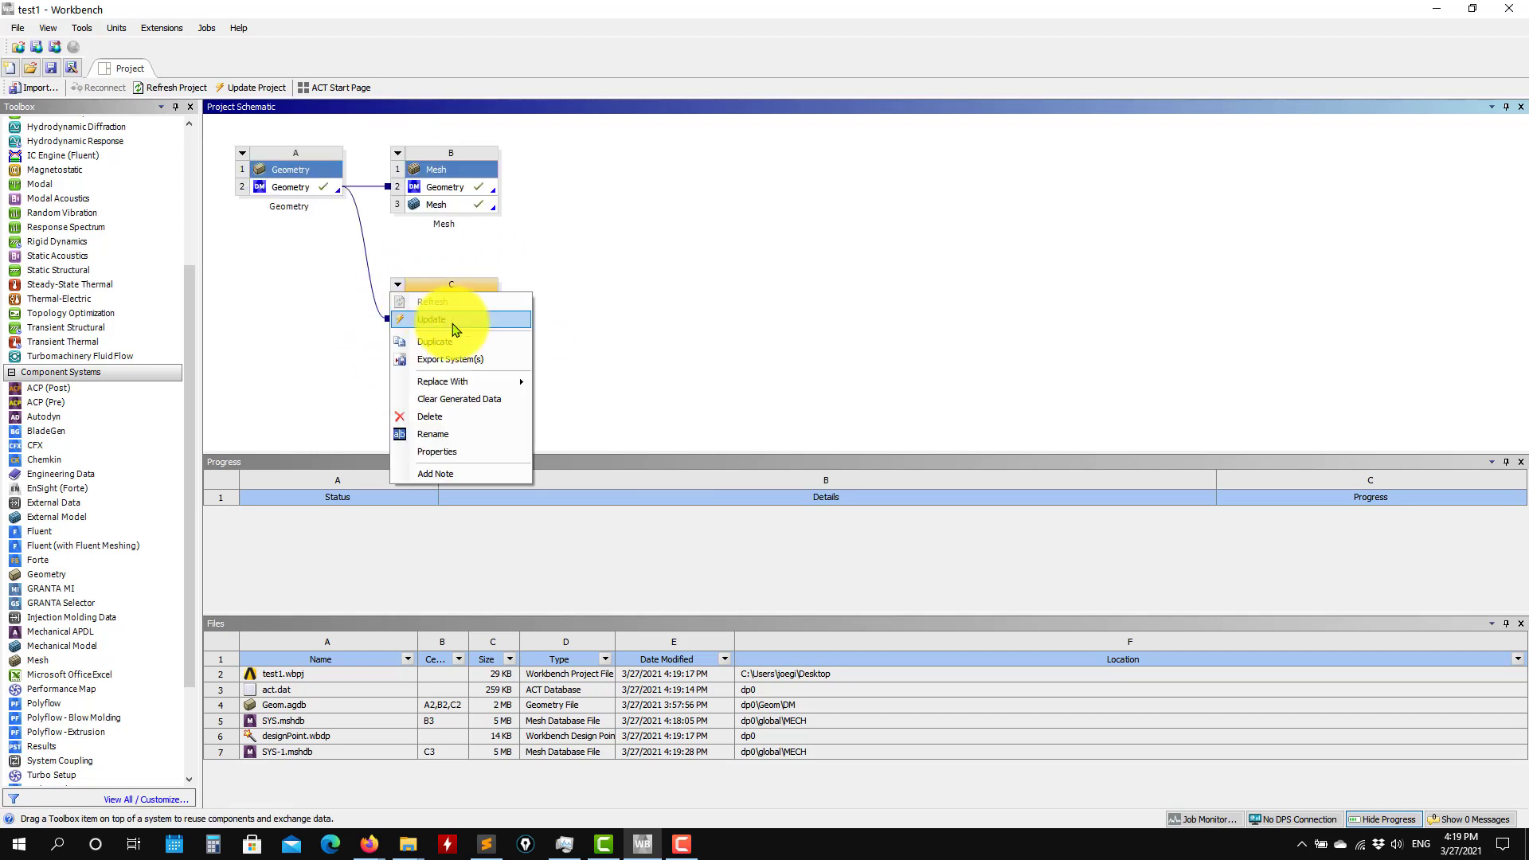
{"action": "left_click", "coordinate": [465, 431]}
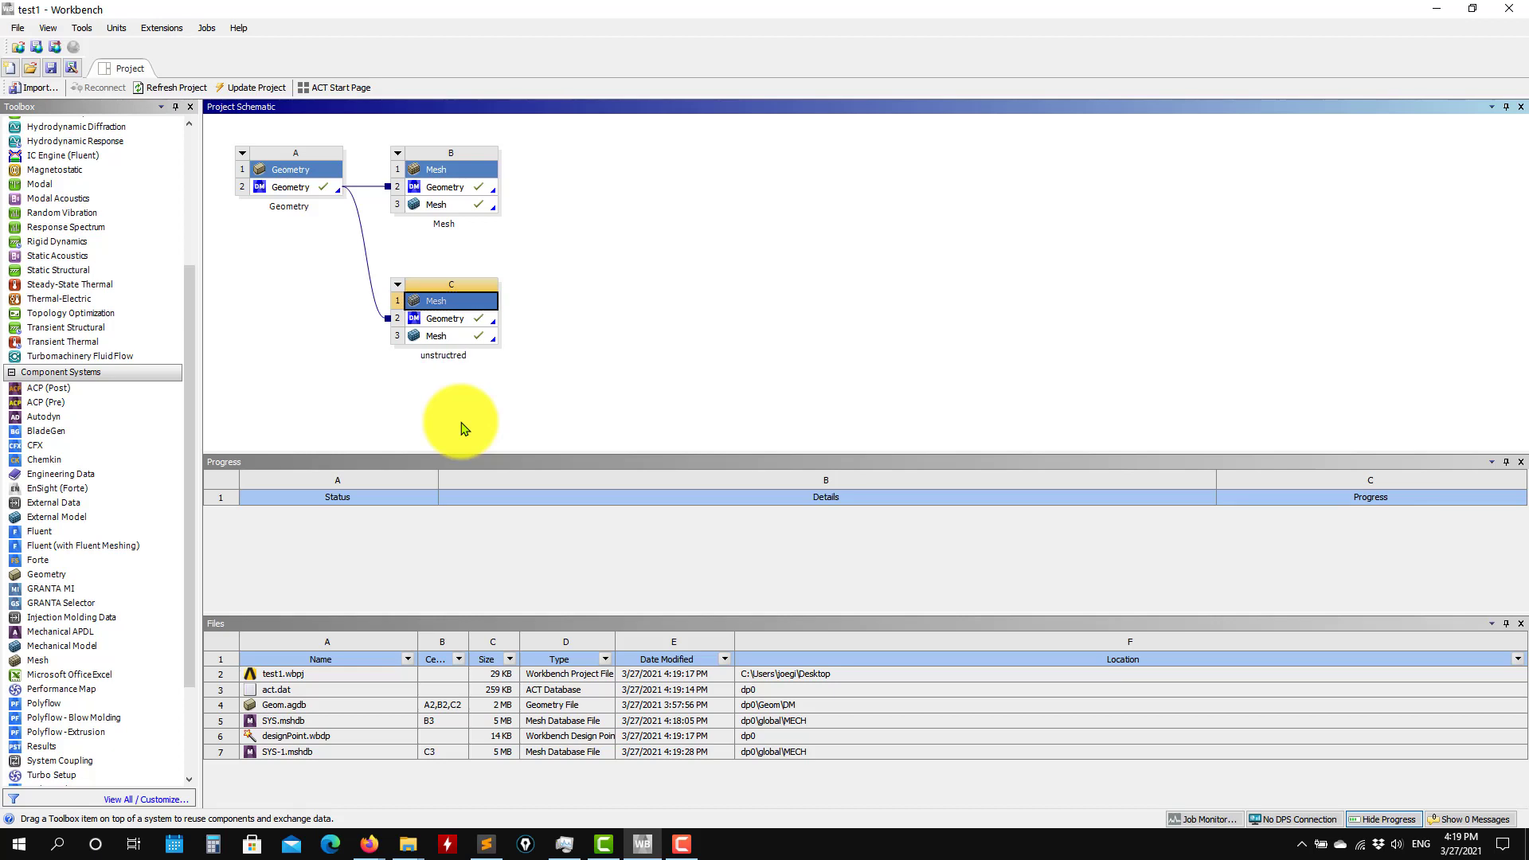
Open the Mesh cell of the unstructred system in the Meshing application and display its mesh.
{"action": "left_click", "coordinate": [460, 335]}
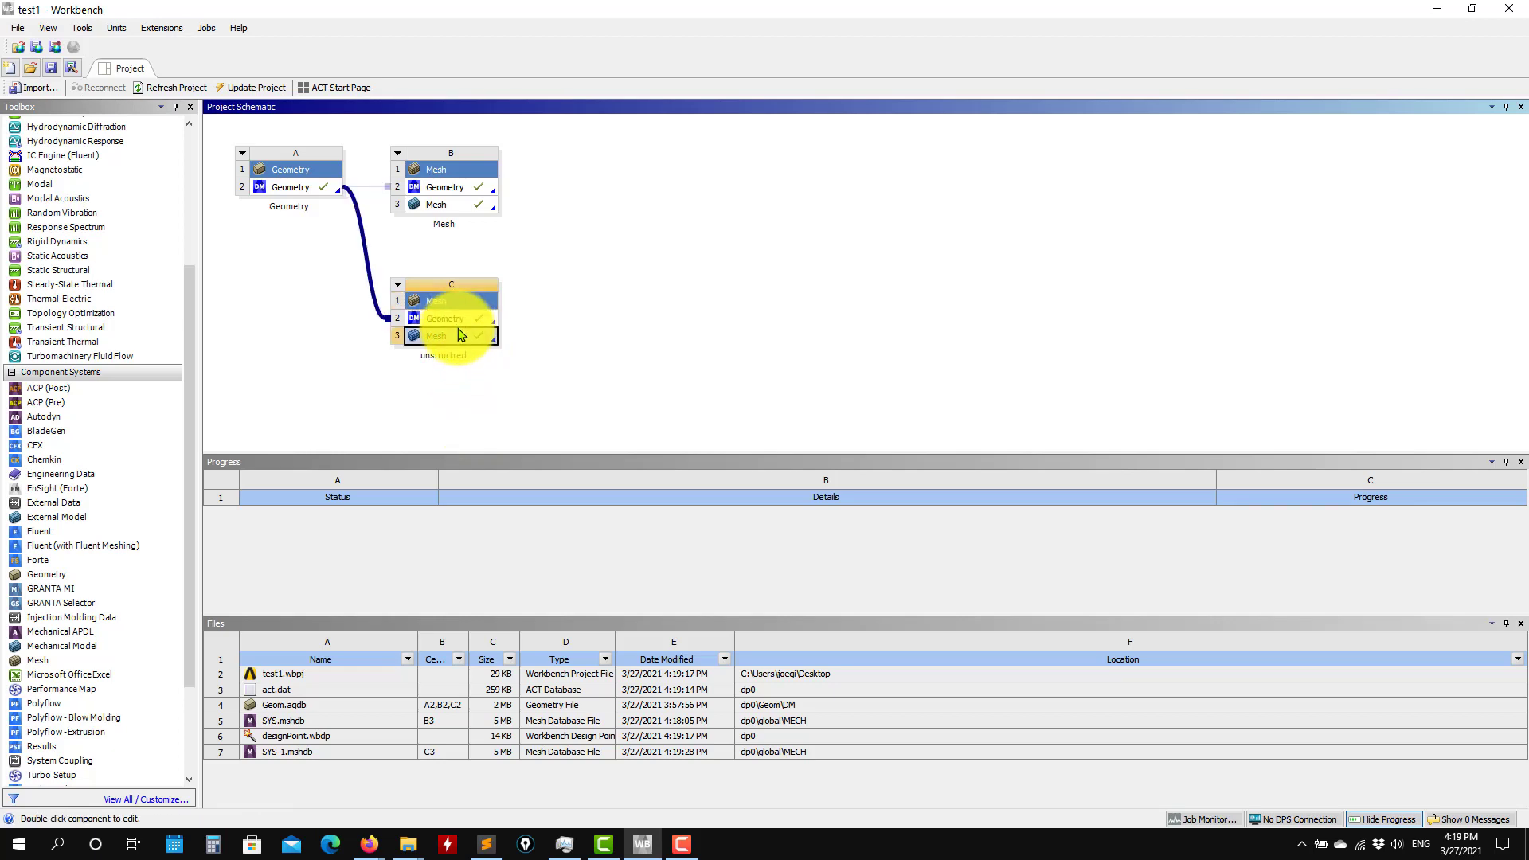
{"action": "double_click", "coordinate": [434, 340]}
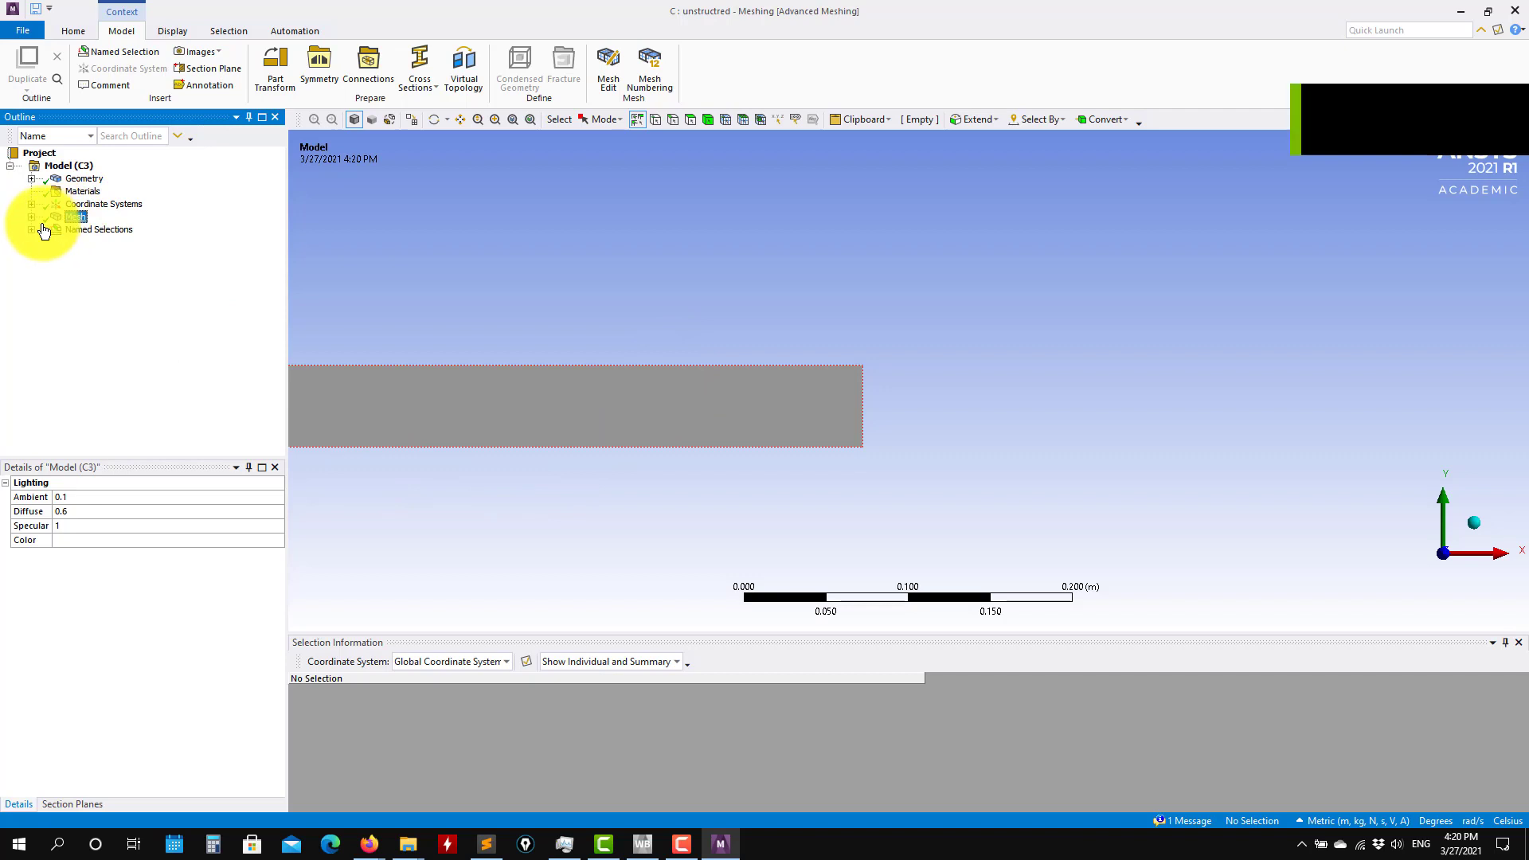
{"action": "left_click", "coordinate": [72, 229]}
{"action": "left_click", "coordinate": [75, 216]}
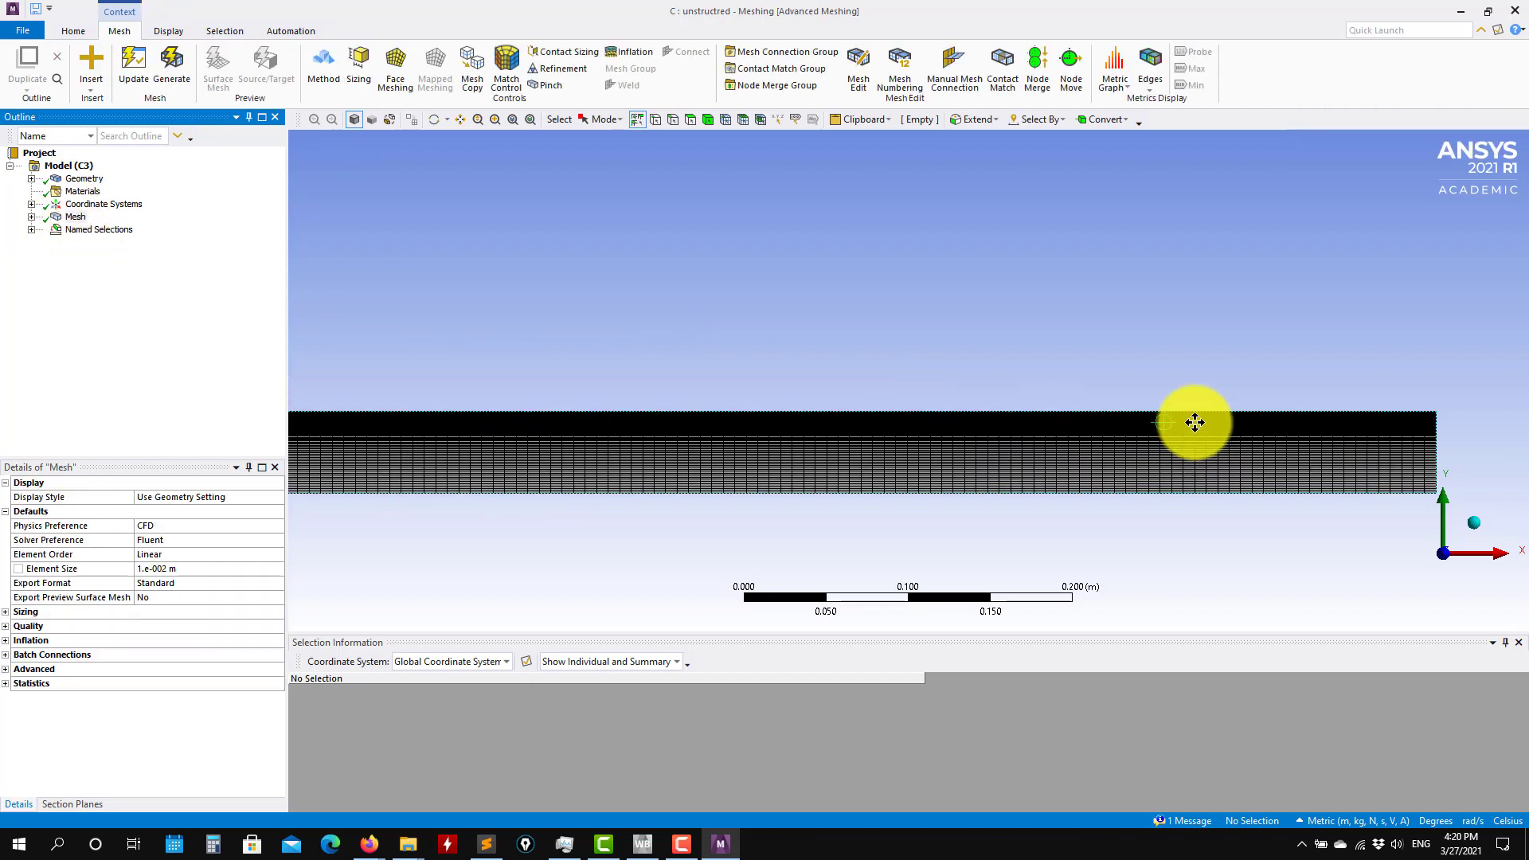
{"action": "scroll", "coordinate": [805, 466], "scroll_direction": "down", "scroll_amount": 3}
Clear the generated mesh data of the unstructred model.
{"action": "left_click", "coordinate": [32, 217]}
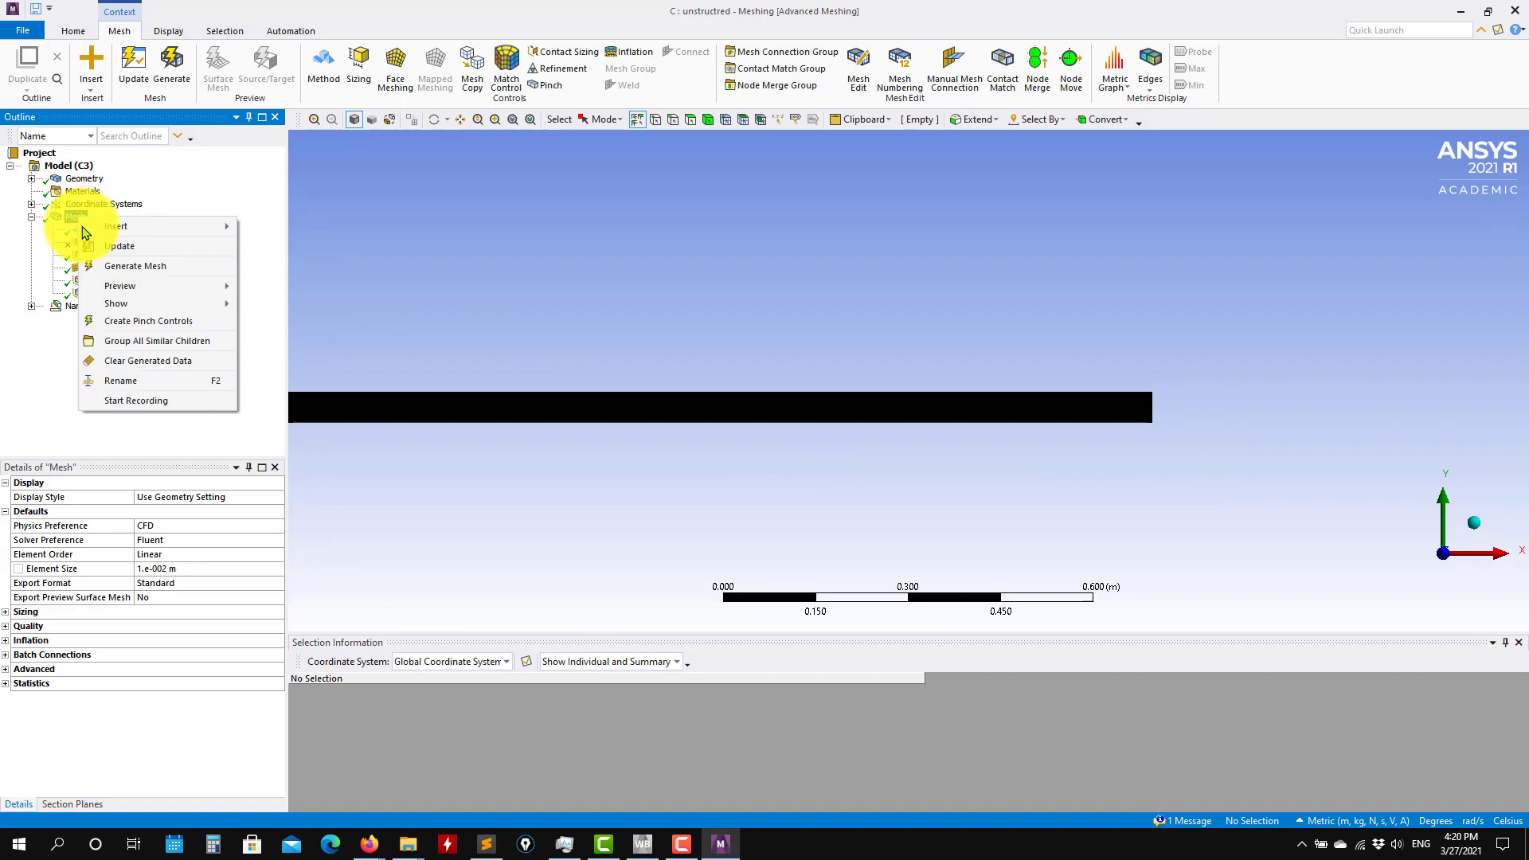
{"action": "left_click", "coordinate": [182, 360]}
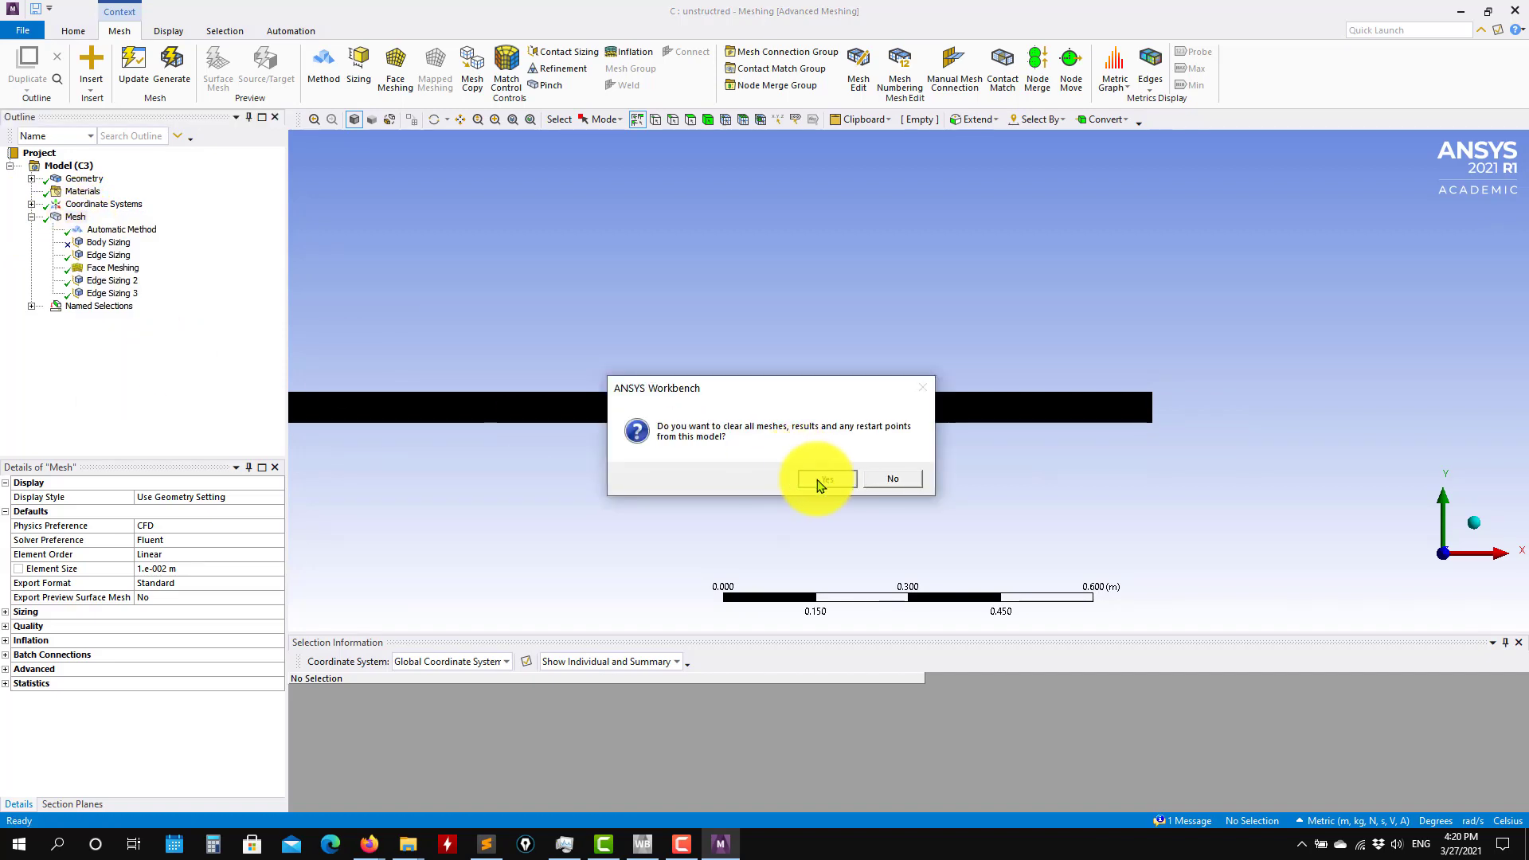
{"action": "left_click", "coordinate": [826, 479]}
Delete the Edge Sizing, Face Meshing, Edge Sizing 2 and Edge Sizing 3 controls from the mesh.
{"action": "left_click", "coordinate": [112, 293]}
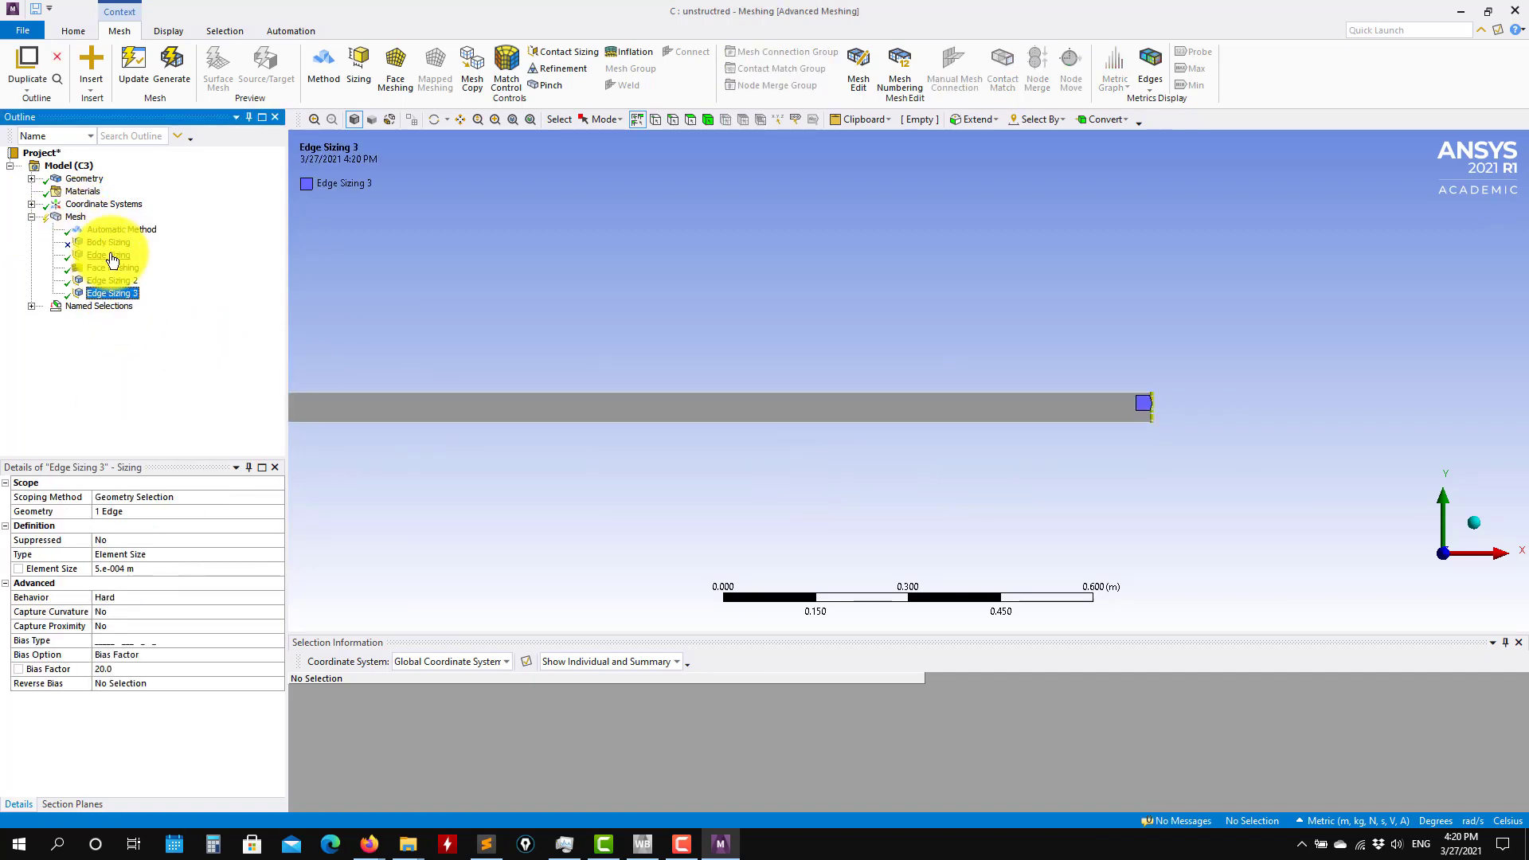
{"action": "left_click", "coordinate": [112, 256], "text": "shift"}
{"action": "right_click", "coordinate": [112, 257]}
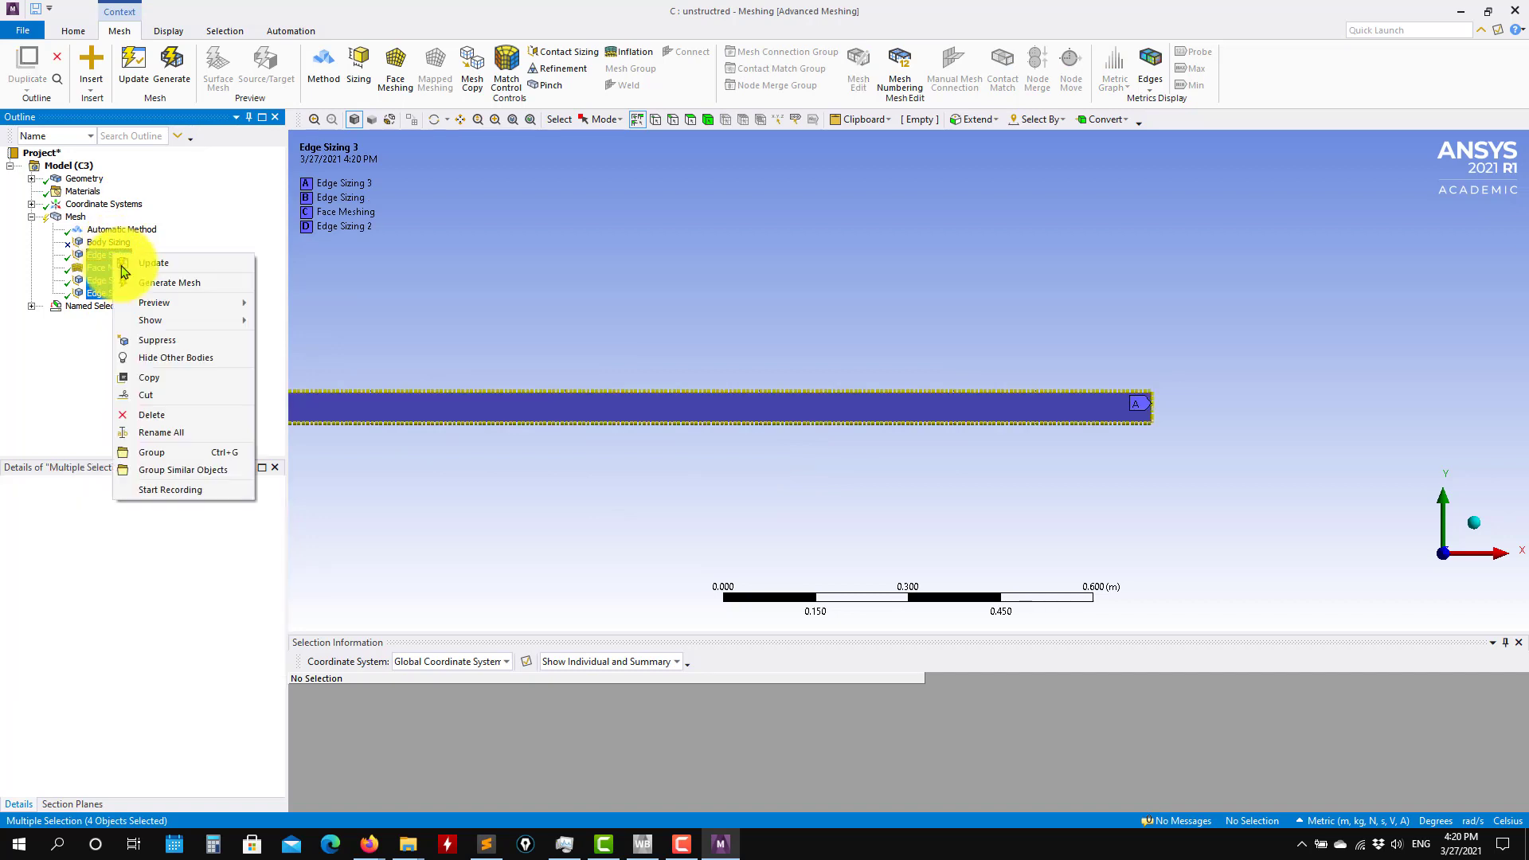
{"action": "left_click", "coordinate": [191, 416]}
{"action": "left_click", "coordinate": [767, 479]}
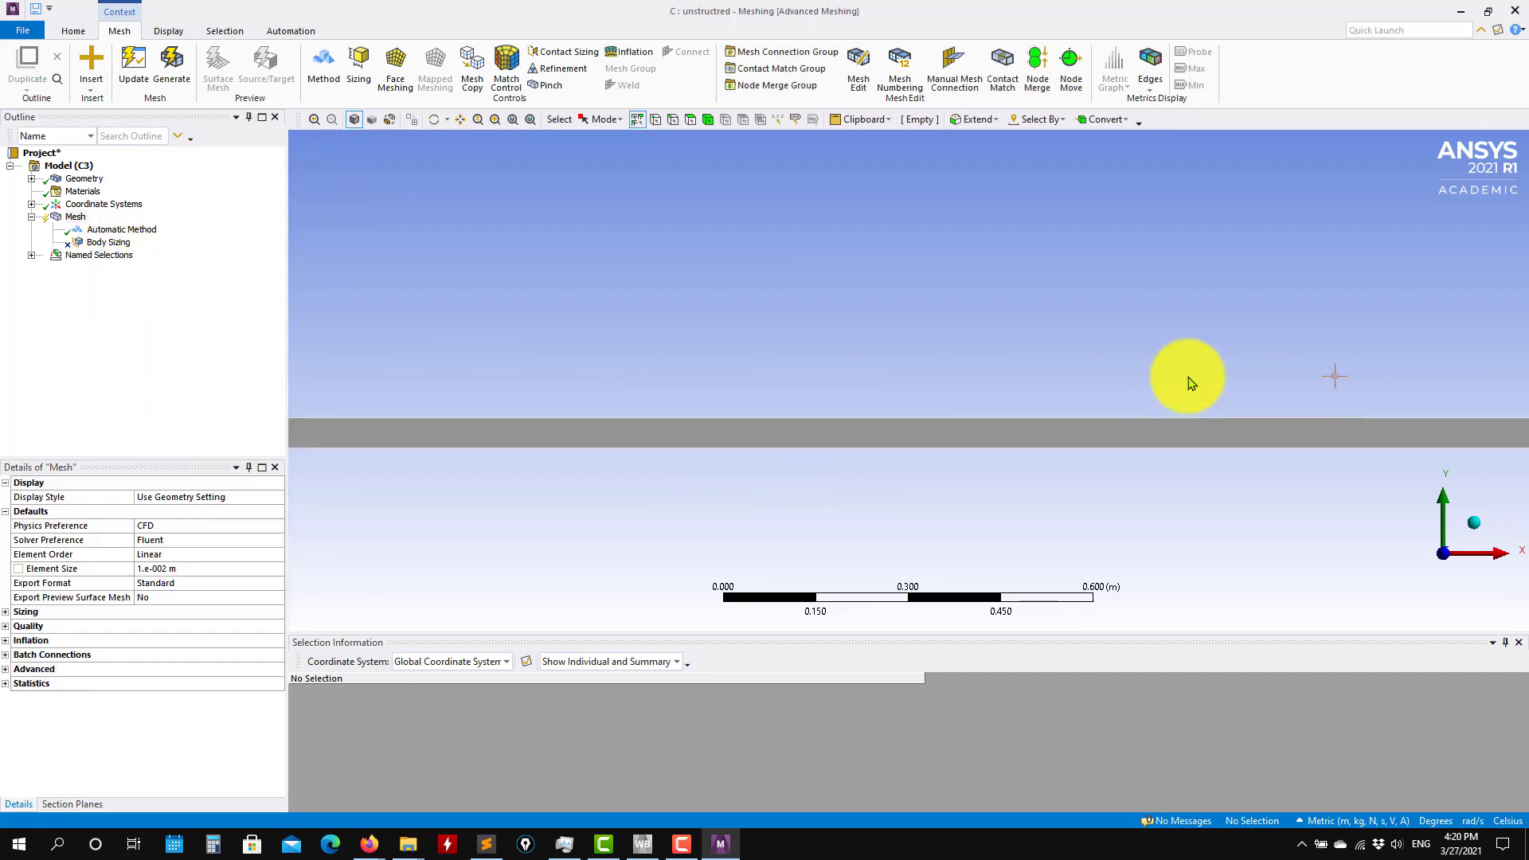
List the named selections and change the Automatic Method control's meshing method to Triangles.
{"action": "left_click", "coordinate": [31, 255]}
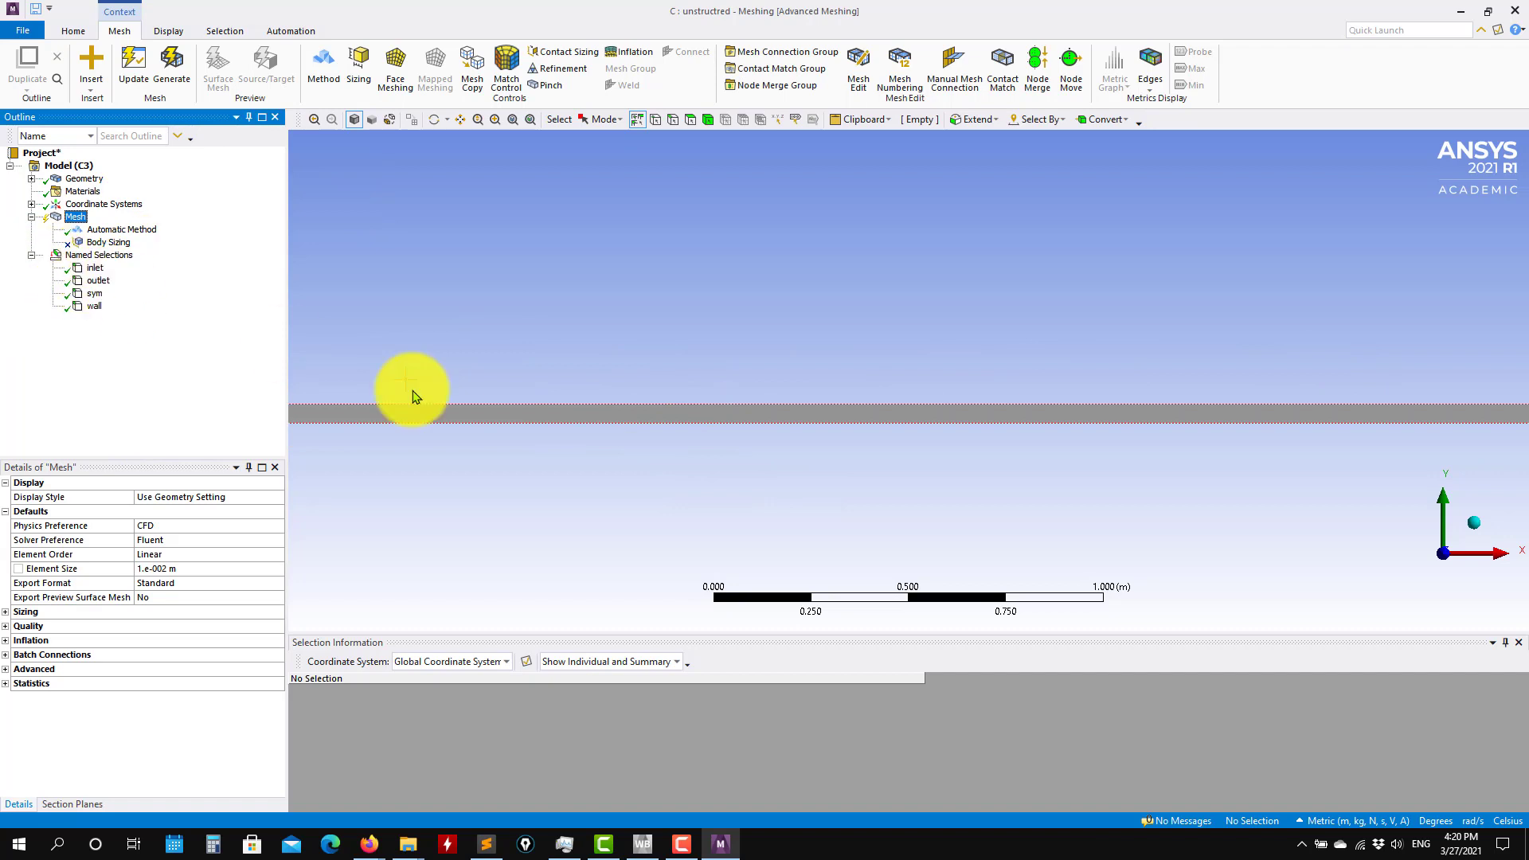
{"action": "middle_click_drag", "start_coordinate": [409, 393], "coordinate": [1261, 348], "text": "ctrl"}
{"action": "middle_click_drag", "start_coordinate": [915, 399], "coordinate": [548, 452], "text": "ctrl"}
{"action": "scroll", "coordinate": [470, 478], "scroll_direction": "up", "scroll_amount": 2}
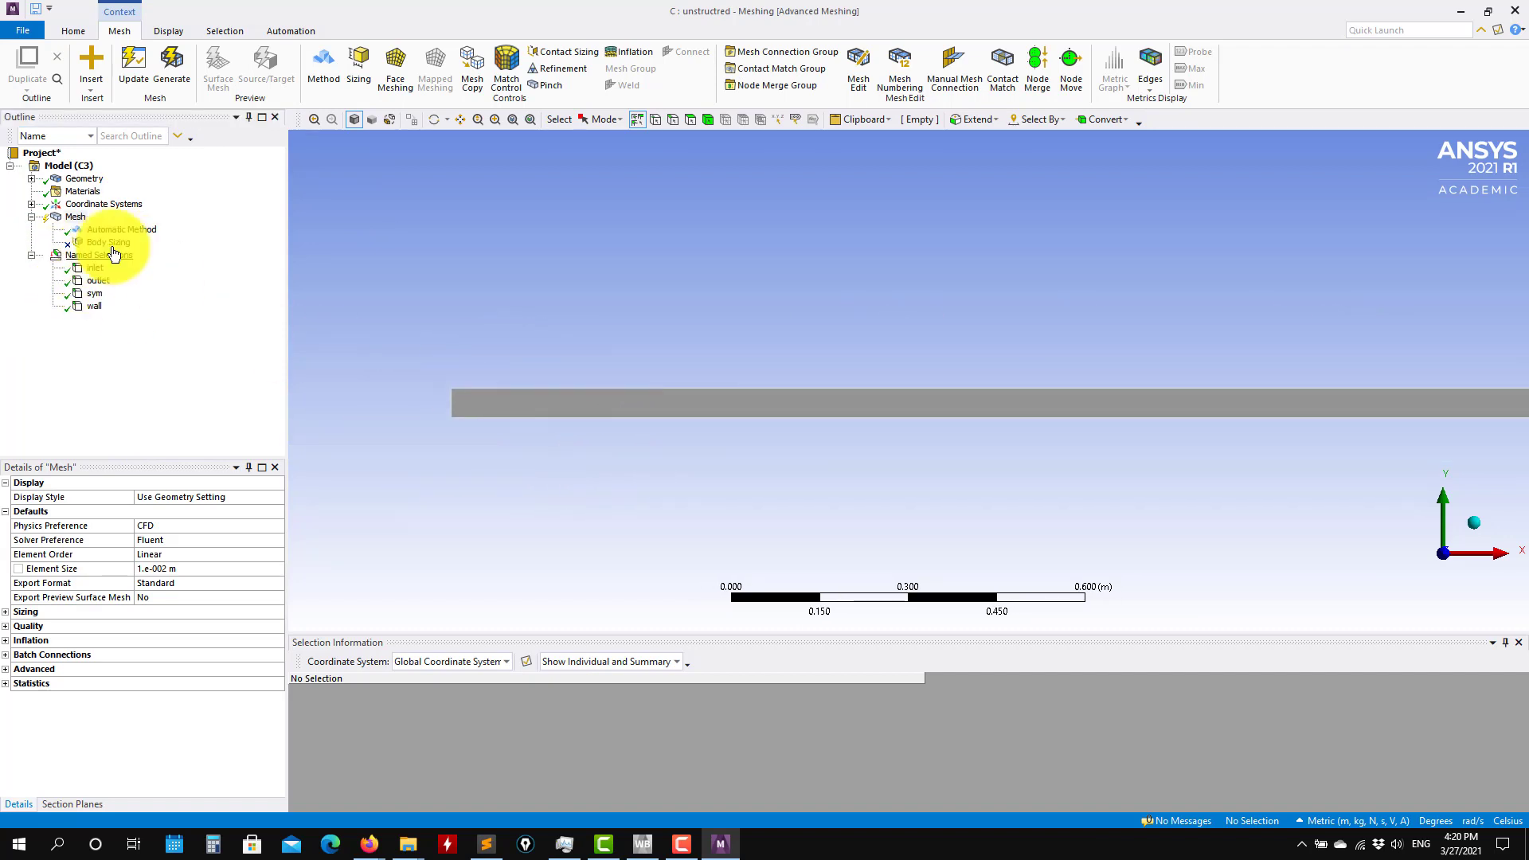
{"action": "left_click", "coordinate": [116, 229]}
{"action": "left_click", "coordinate": [272, 555]}
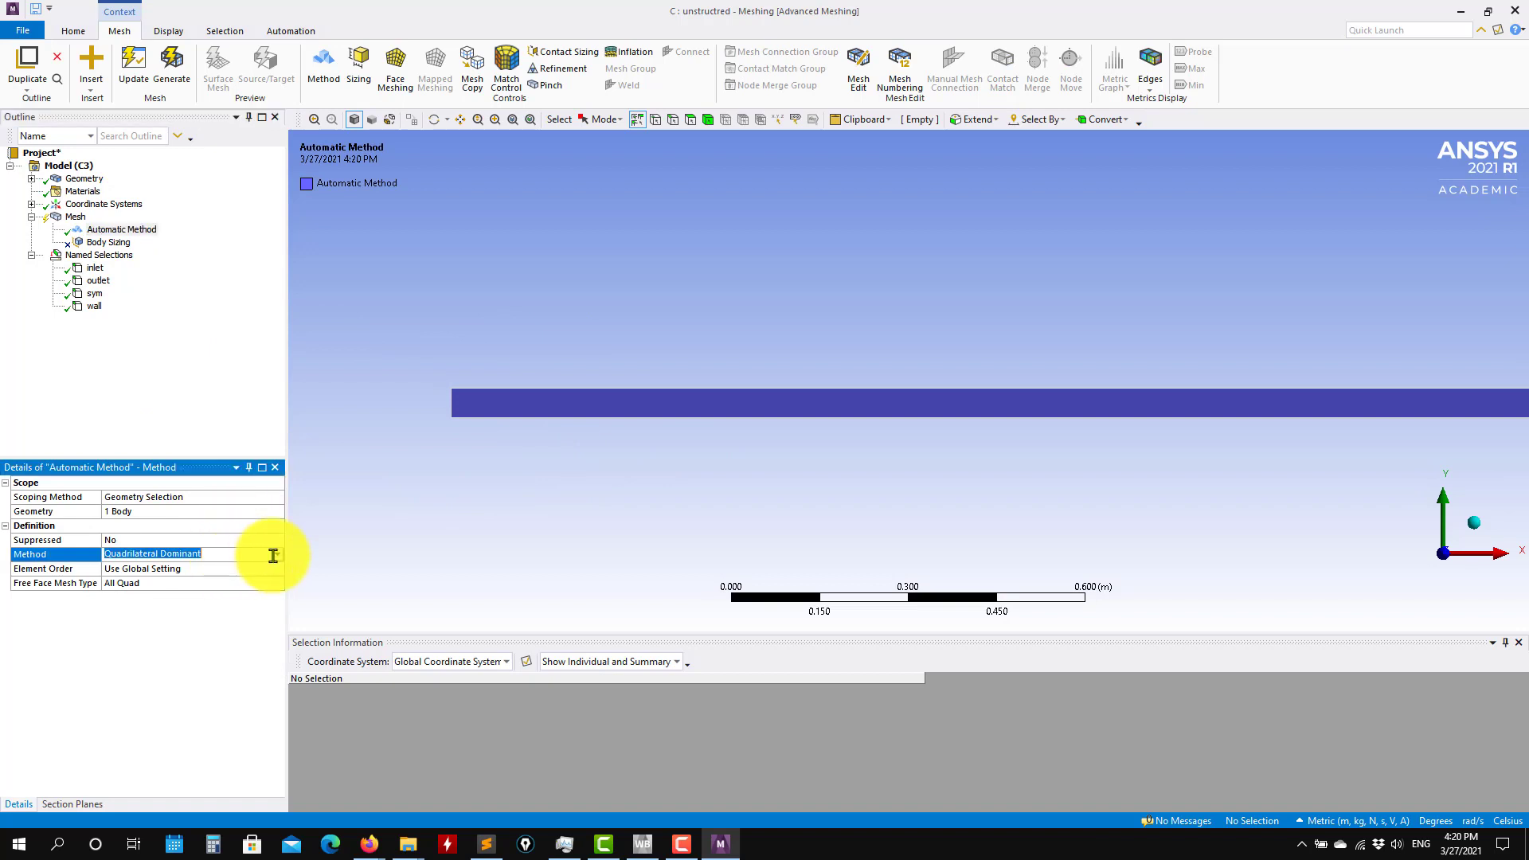
{"action": "left_click", "coordinate": [278, 558]}
{"action": "left_click", "coordinate": [252, 580]}
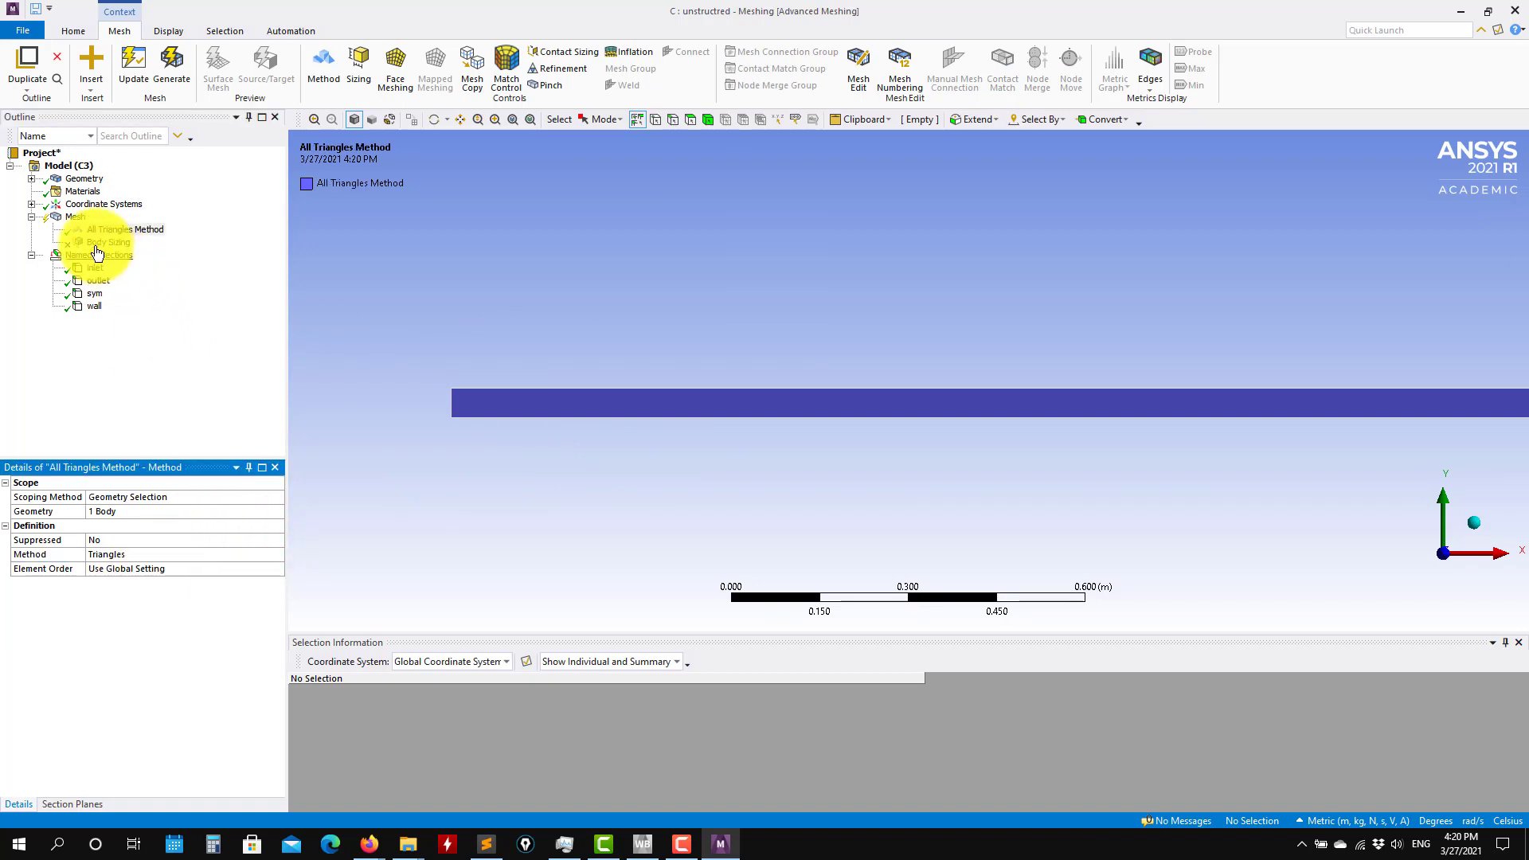
Unsuppress the Body Sizing control, then generate and display the triangular mesh.
{"action": "left_click", "coordinate": [98, 242]}
{"action": "right_click", "coordinate": [97, 249]}
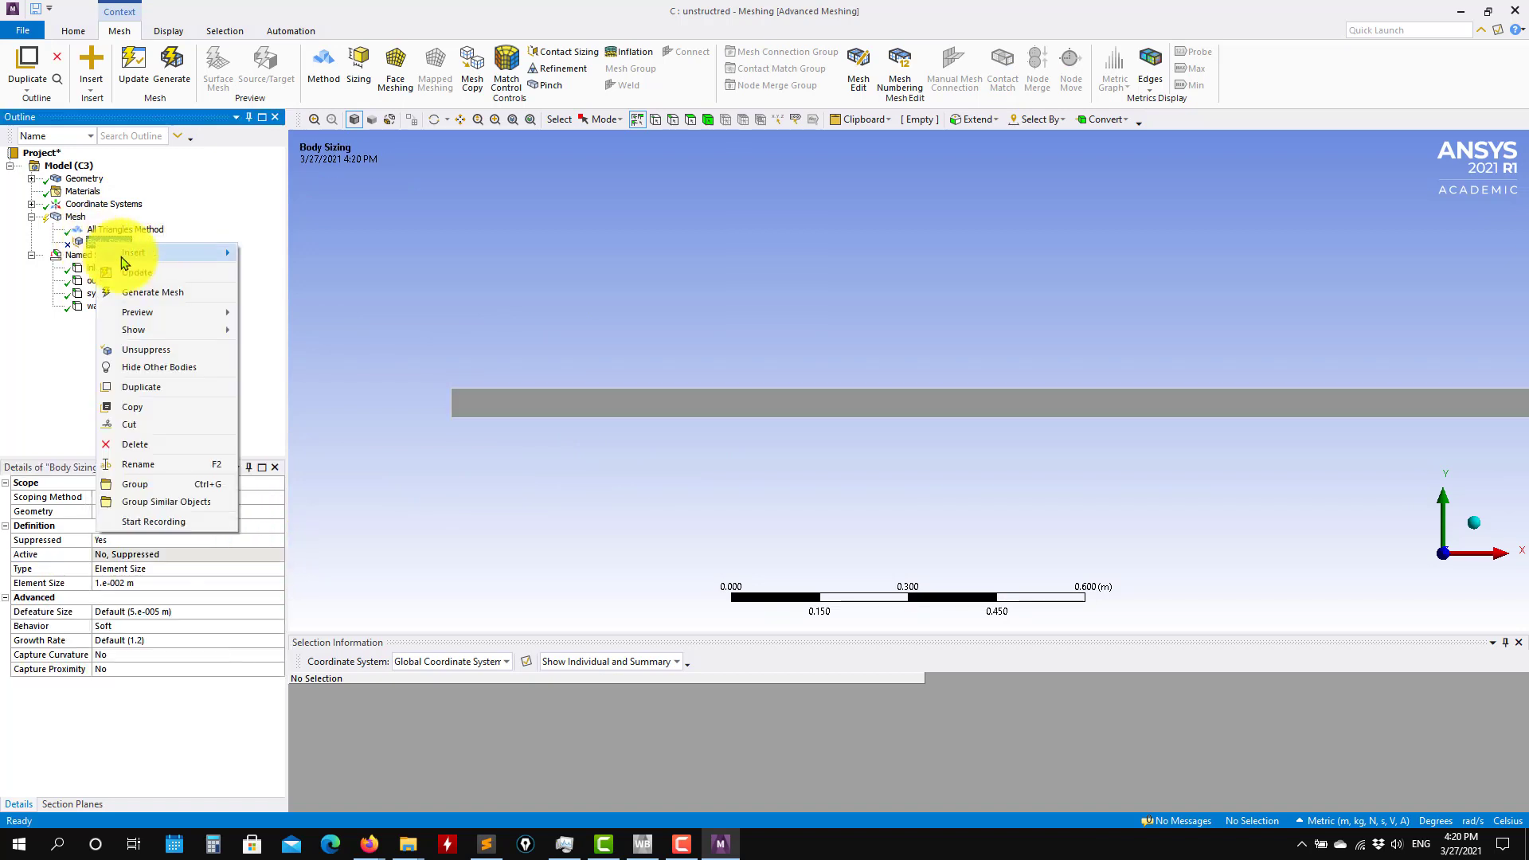
{"action": "left_click", "coordinate": [143, 368]}
{"action": "scroll", "coordinate": [529, 427], "scroll_direction": "up", "scroll_amount": 5}
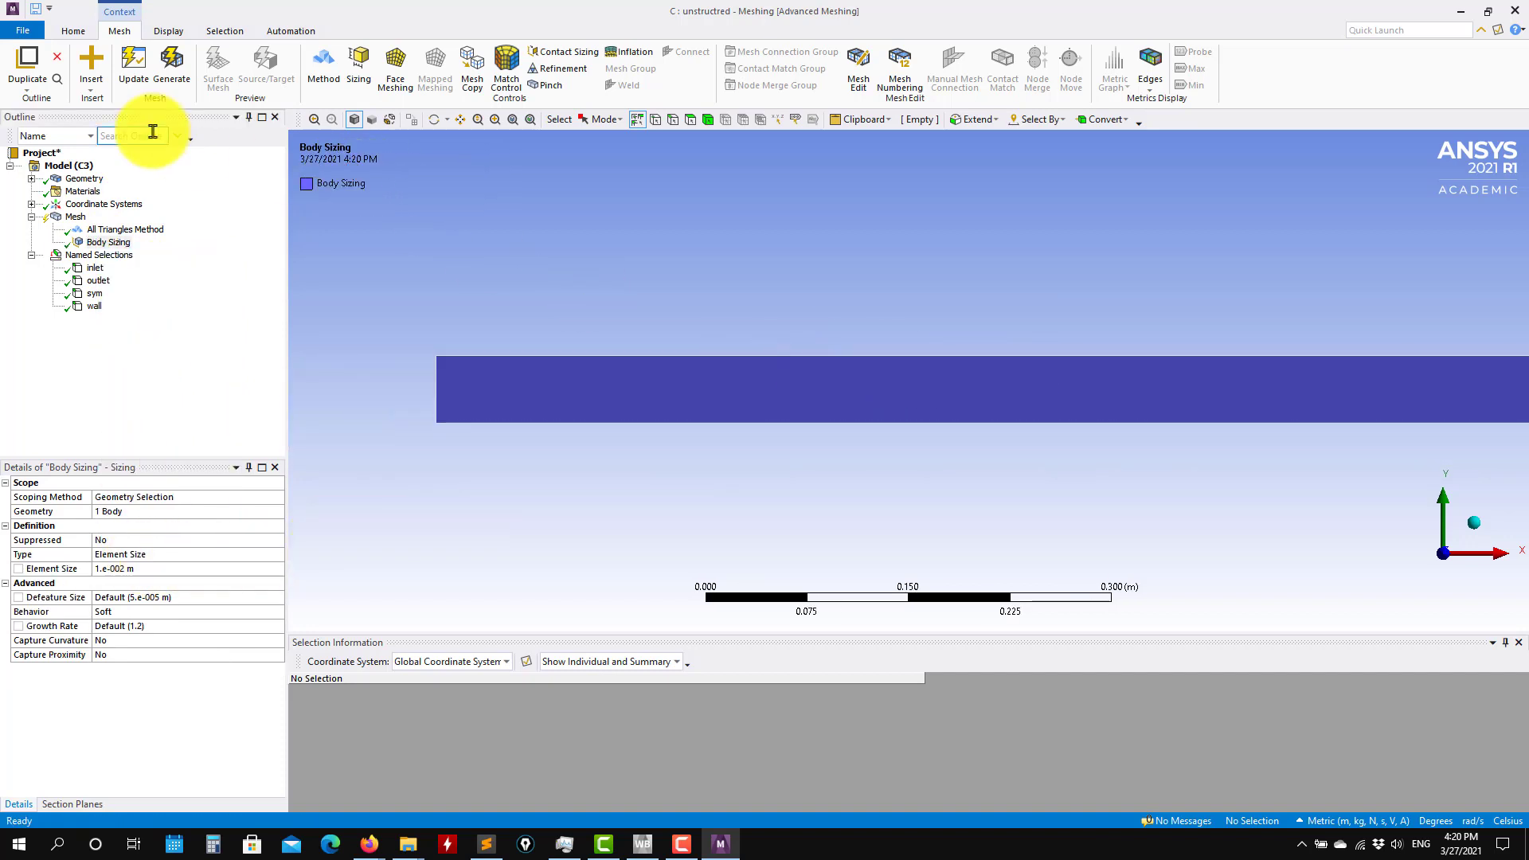
{"action": "left_click", "coordinate": [171, 63]}
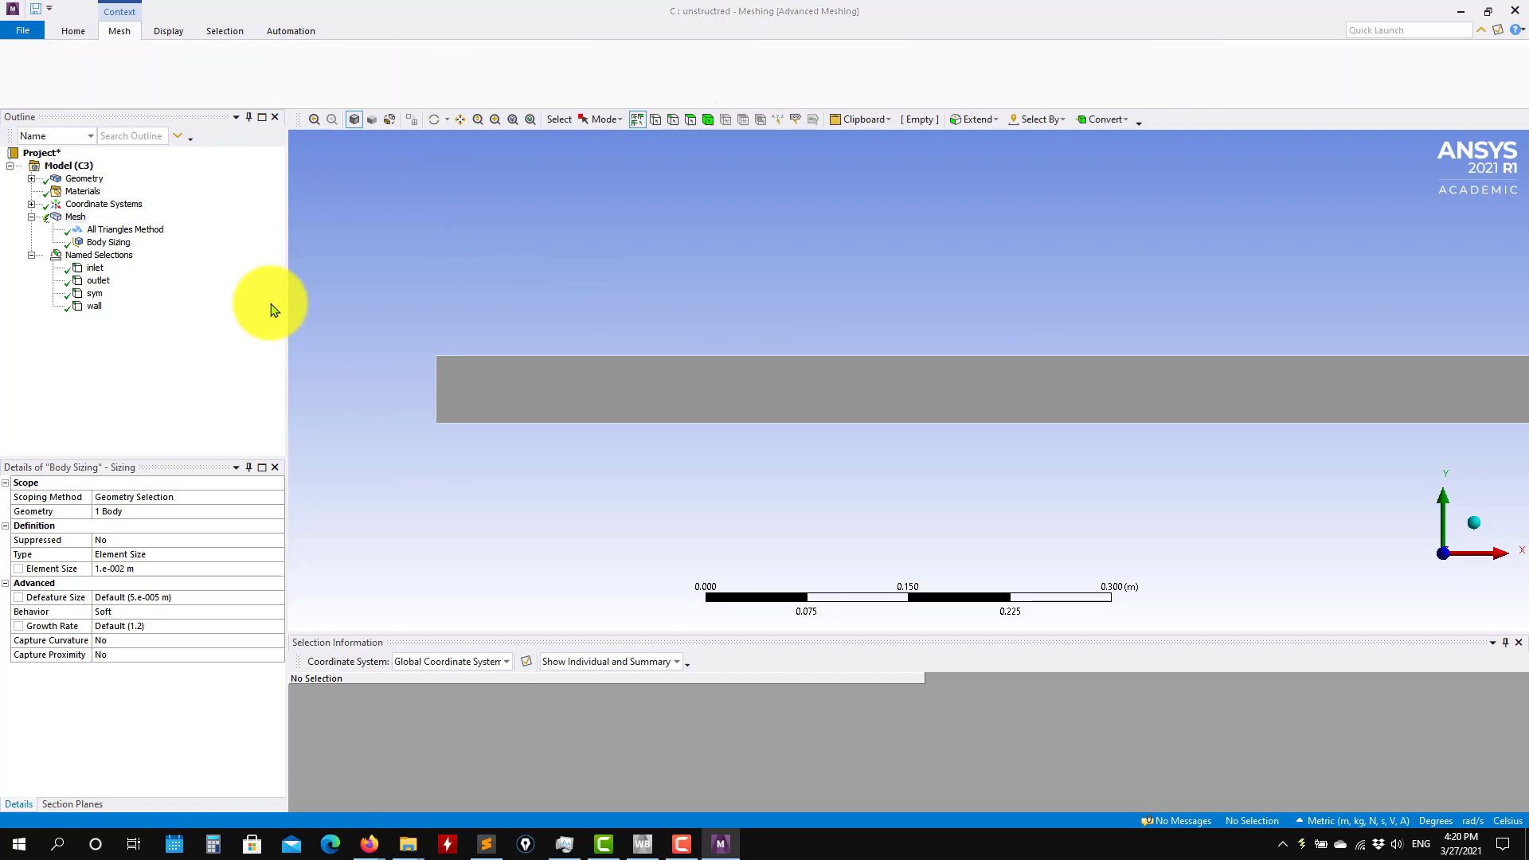
{"action": "left_click", "coordinate": [105, 243]}
{"action": "left_click", "coordinate": [75, 218]}
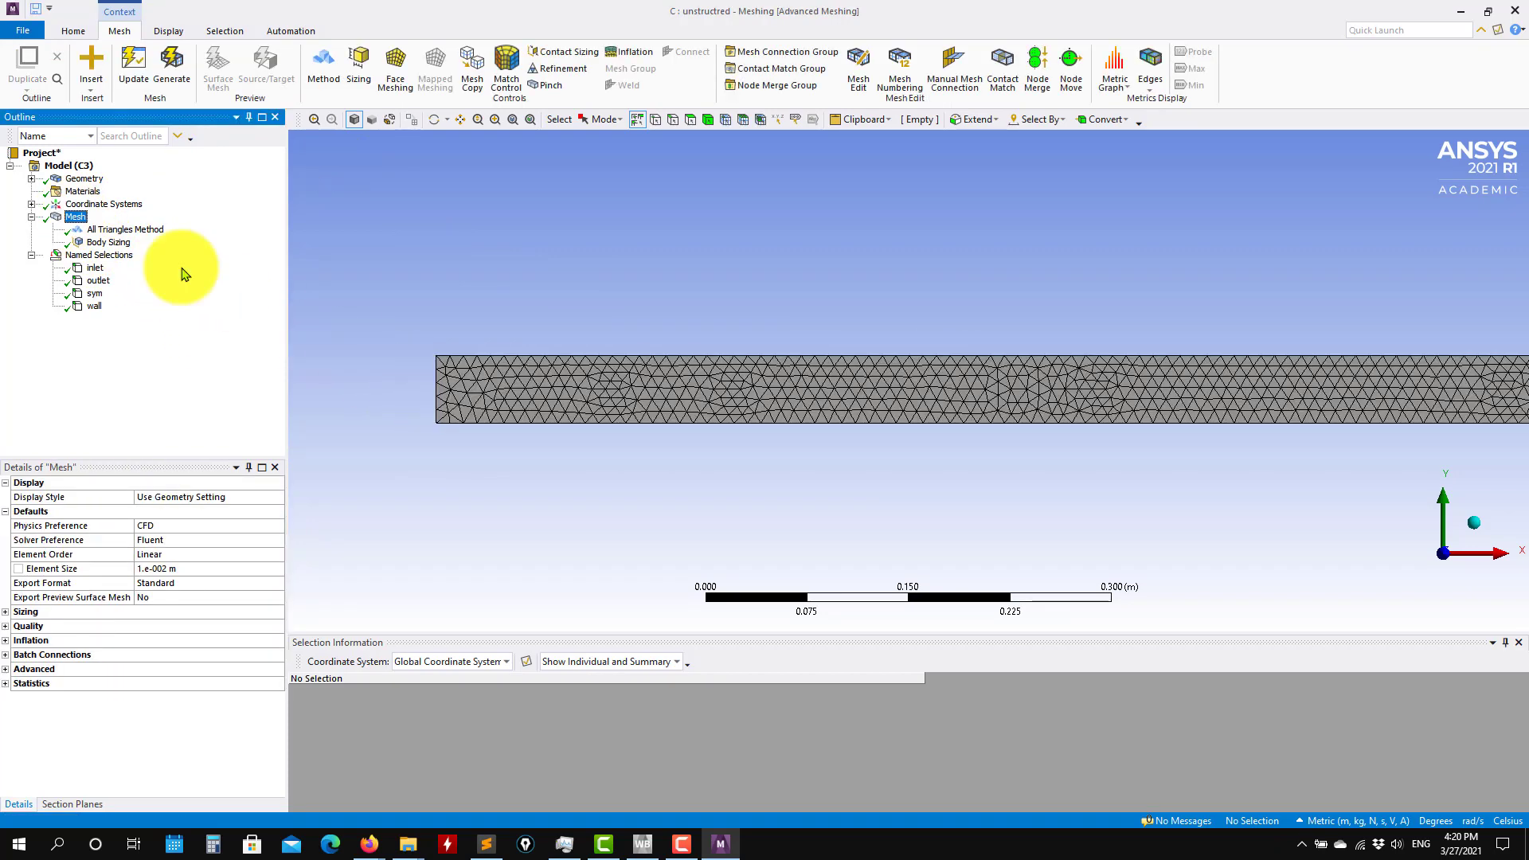
{"action": "right_click", "coordinate": [81, 224]}
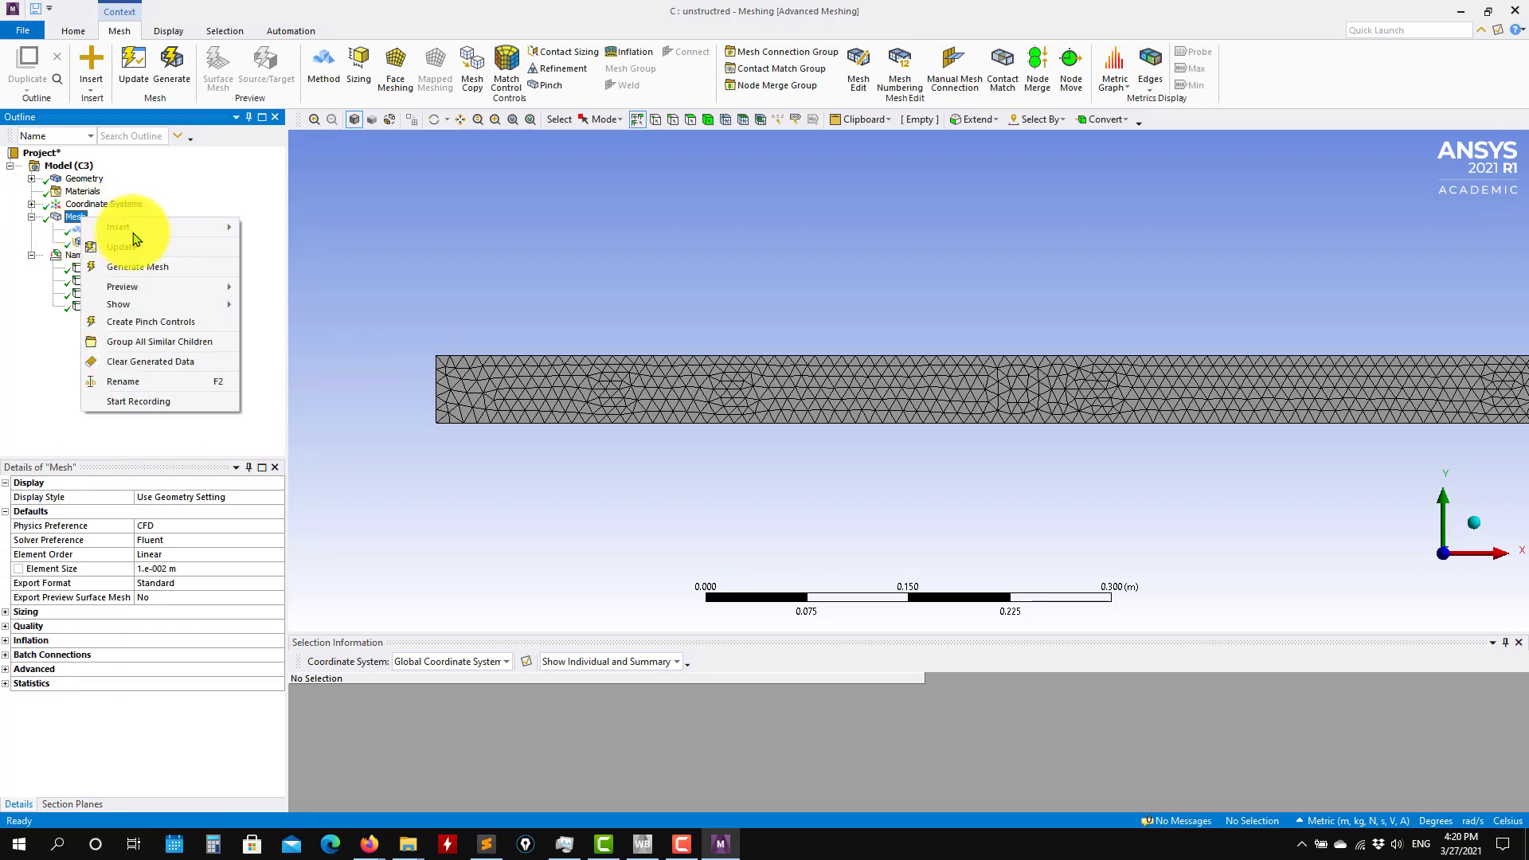
{"action": "mouse_move", "coordinate": [136, 229]}
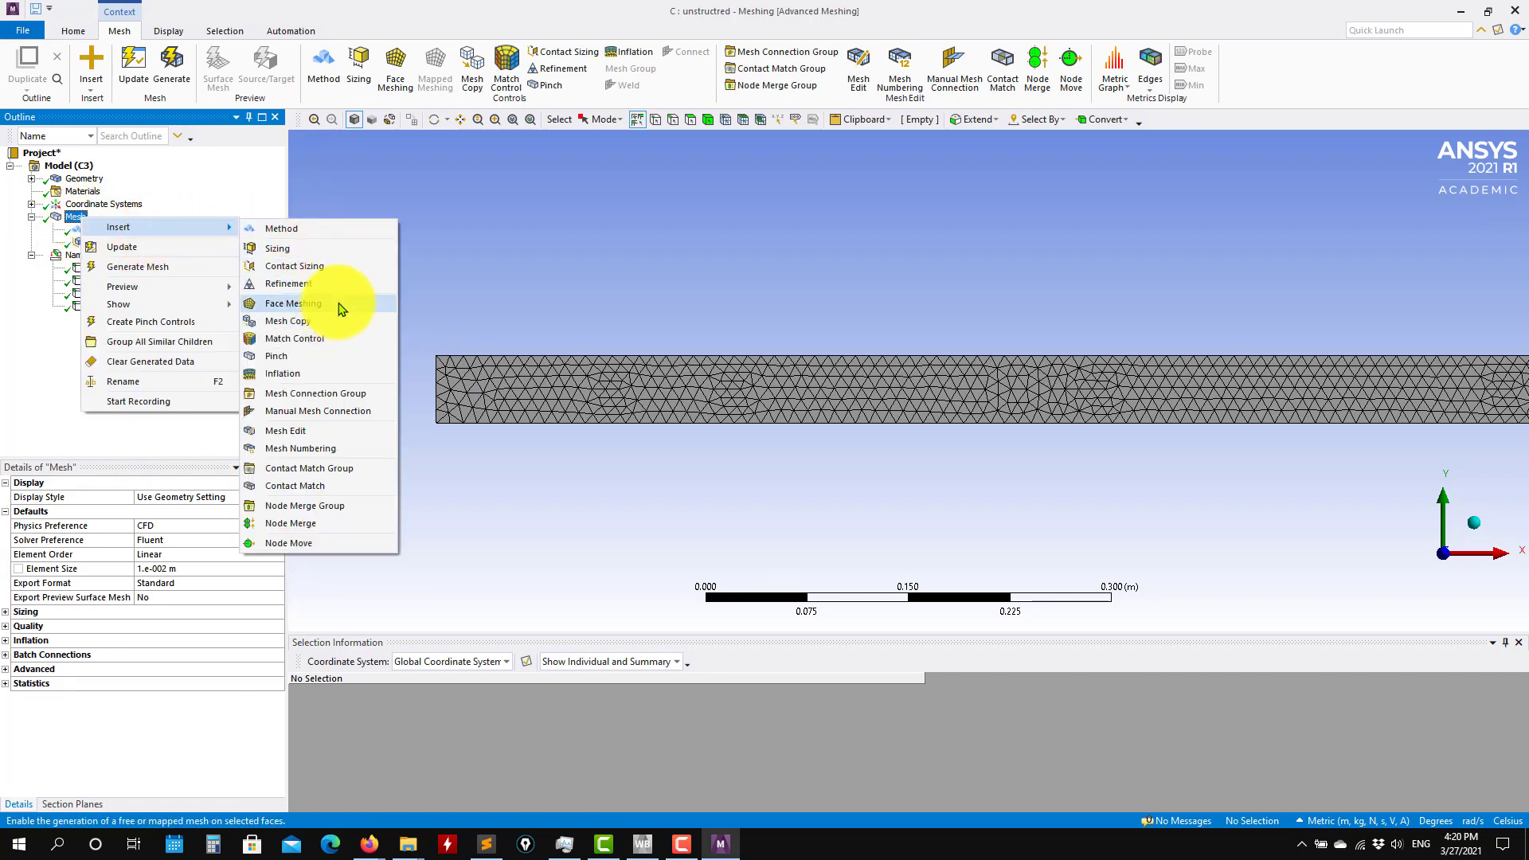
{"action": "left_click", "coordinate": [614, 355]}
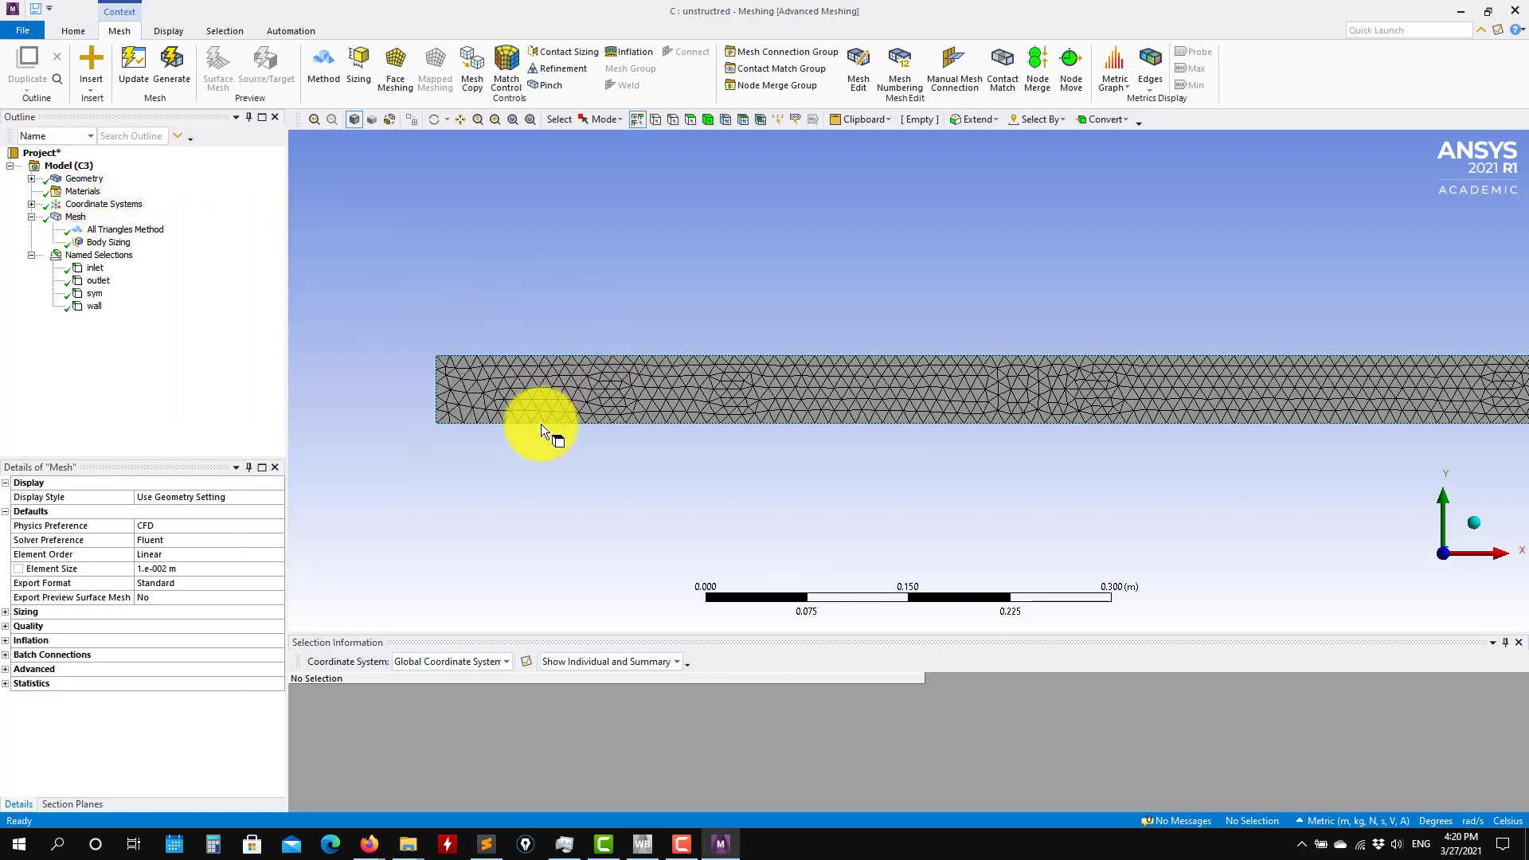
Insert a sizing control on the short inlet edge at the pipe's left end.
{"action": "scroll", "coordinate": [542, 424], "scroll_direction": "up", "scroll_amount": 2}
{"action": "middle_click_drag", "start_coordinate": [623, 440], "coordinate": [681, 386], "text": "ctrl"}
{"action": "scroll", "coordinate": [992, 467], "scroll_direction": "up", "scroll_amount": 5}
{"action": "middle_click_drag", "start_coordinate": [918, 456], "coordinate": [1110, 488], "text": "ctrl"}
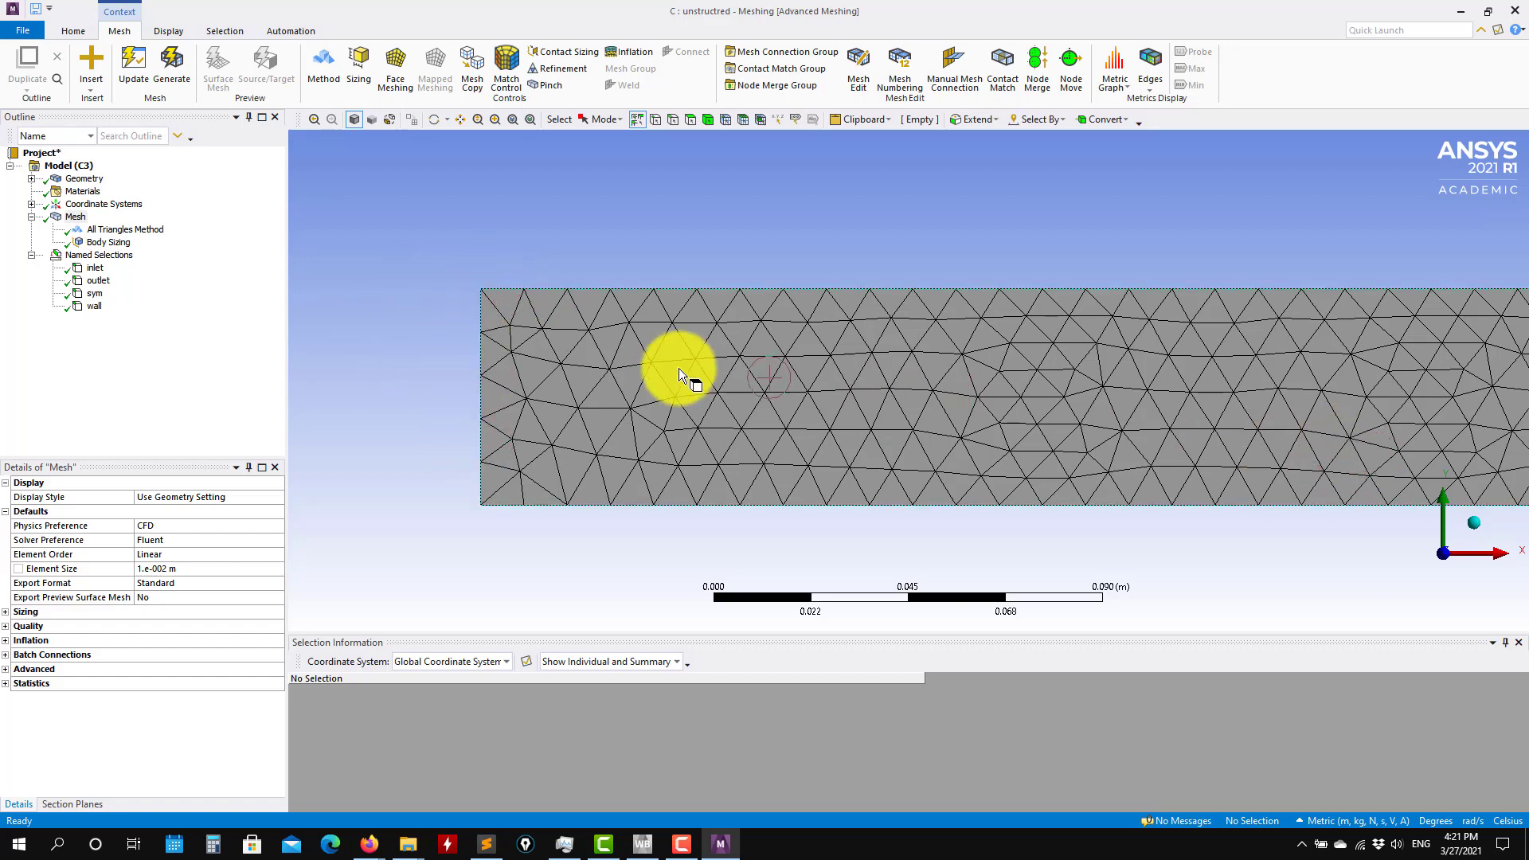
{"action": "left_click", "coordinate": [673, 120]}
{"action": "left_click", "coordinate": [480, 340]}
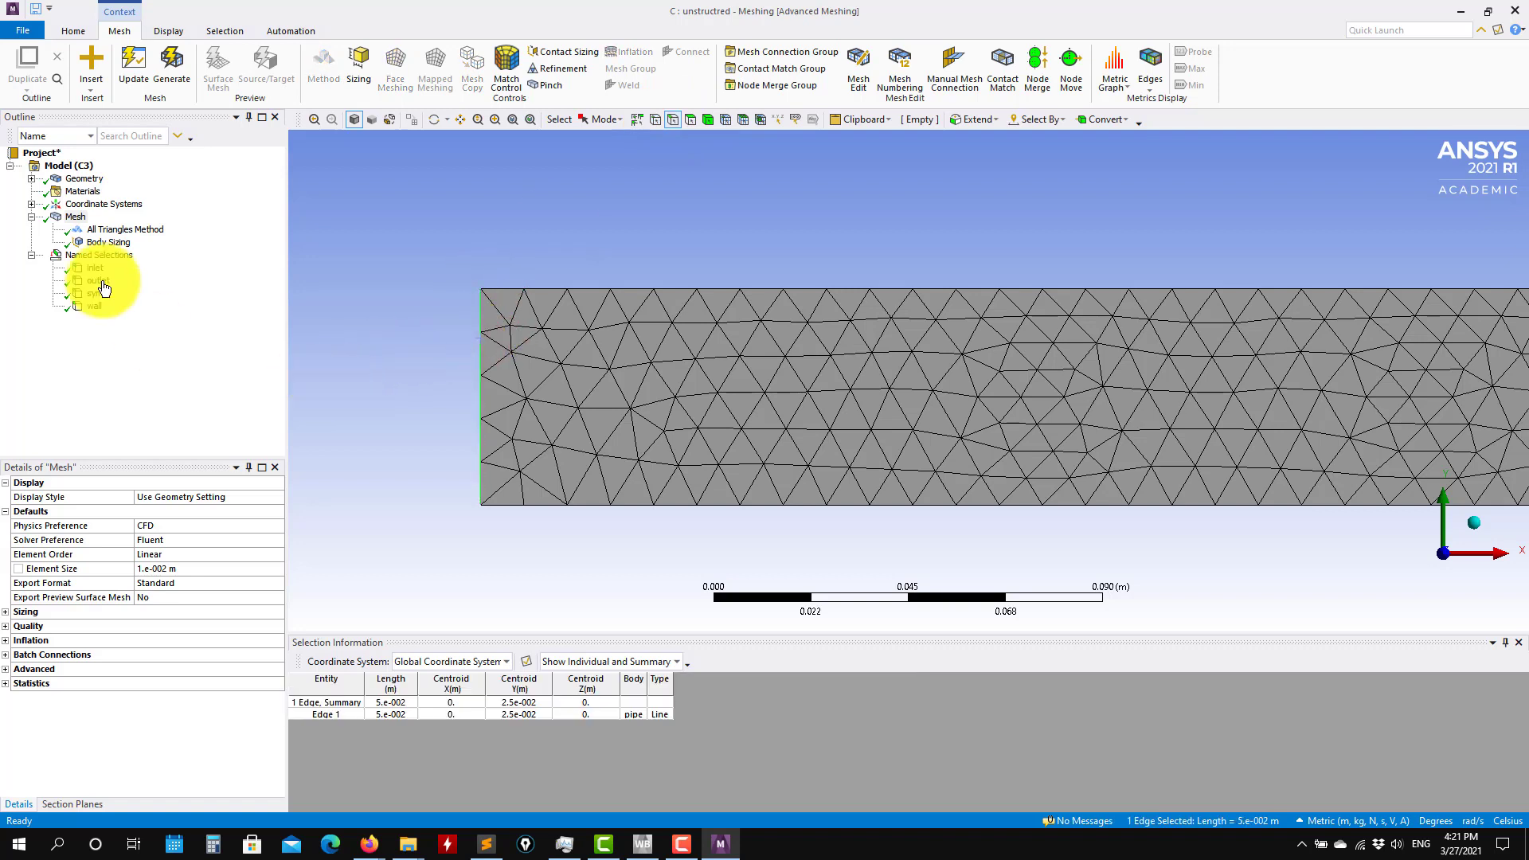
{"action": "right_click", "coordinate": [81, 224]}
{"action": "mouse_move", "coordinate": [117, 228]}
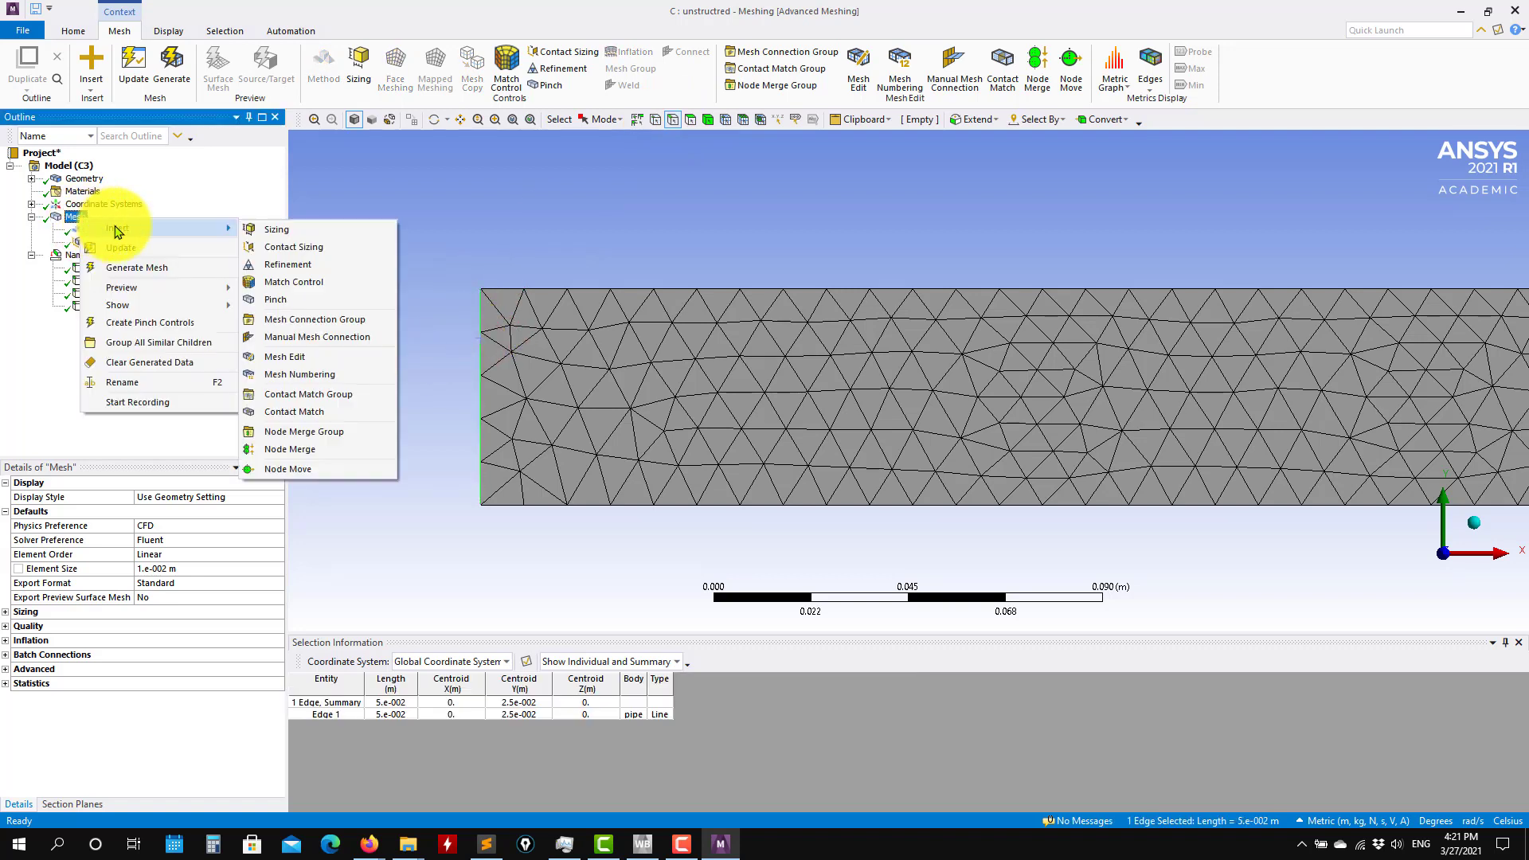
{"action": "left_click", "coordinate": [307, 231]}
Set the inlet edge sizing's element size to 0.005 m, then generate and display the mesh.
{"action": "left_click", "coordinate": [117, 571]}
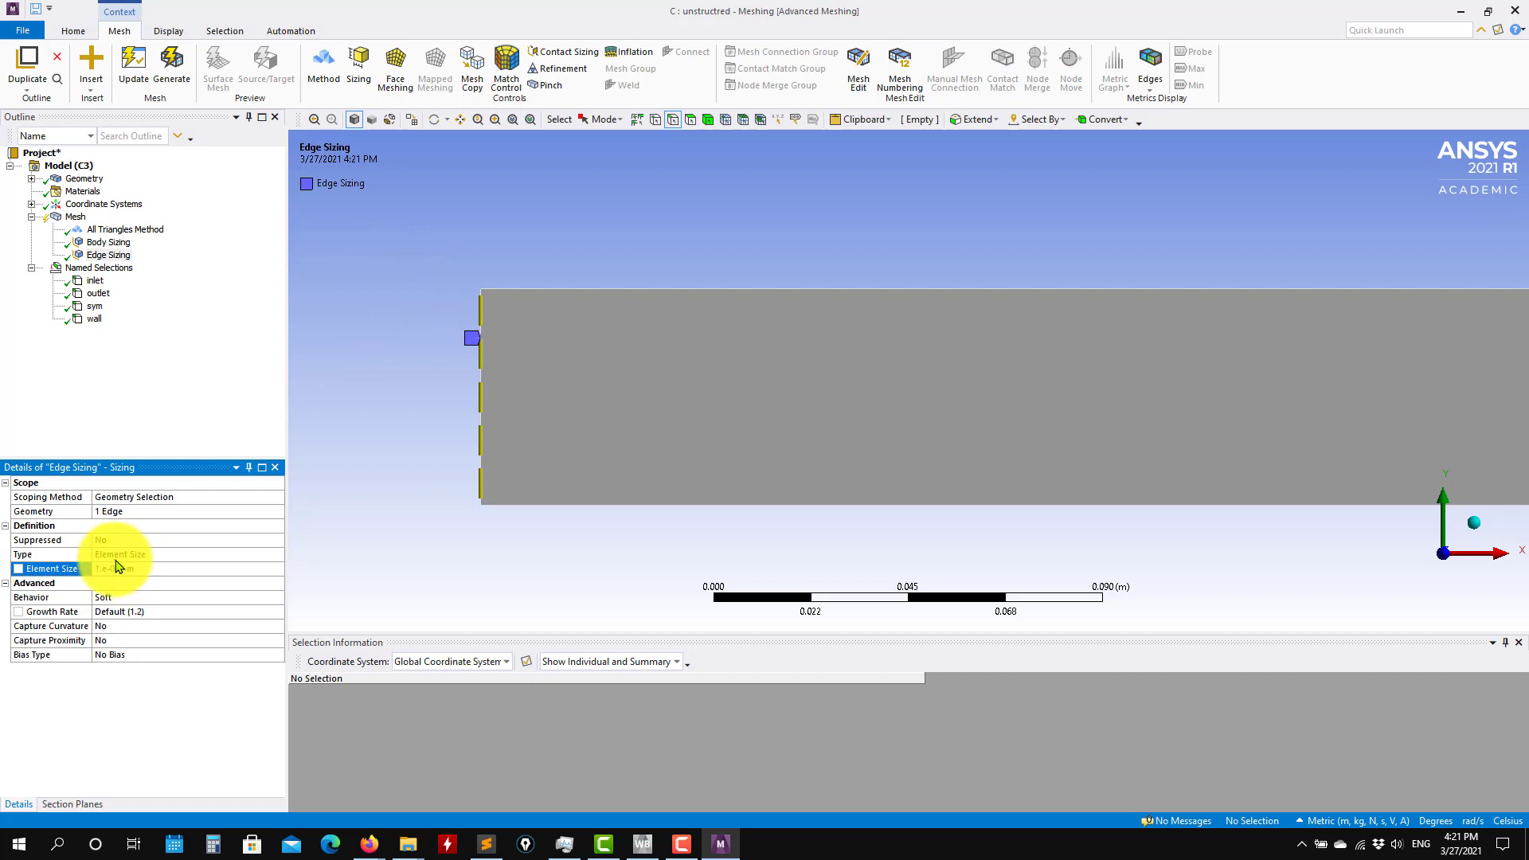
{"action": "left_click", "coordinate": [110, 254]}
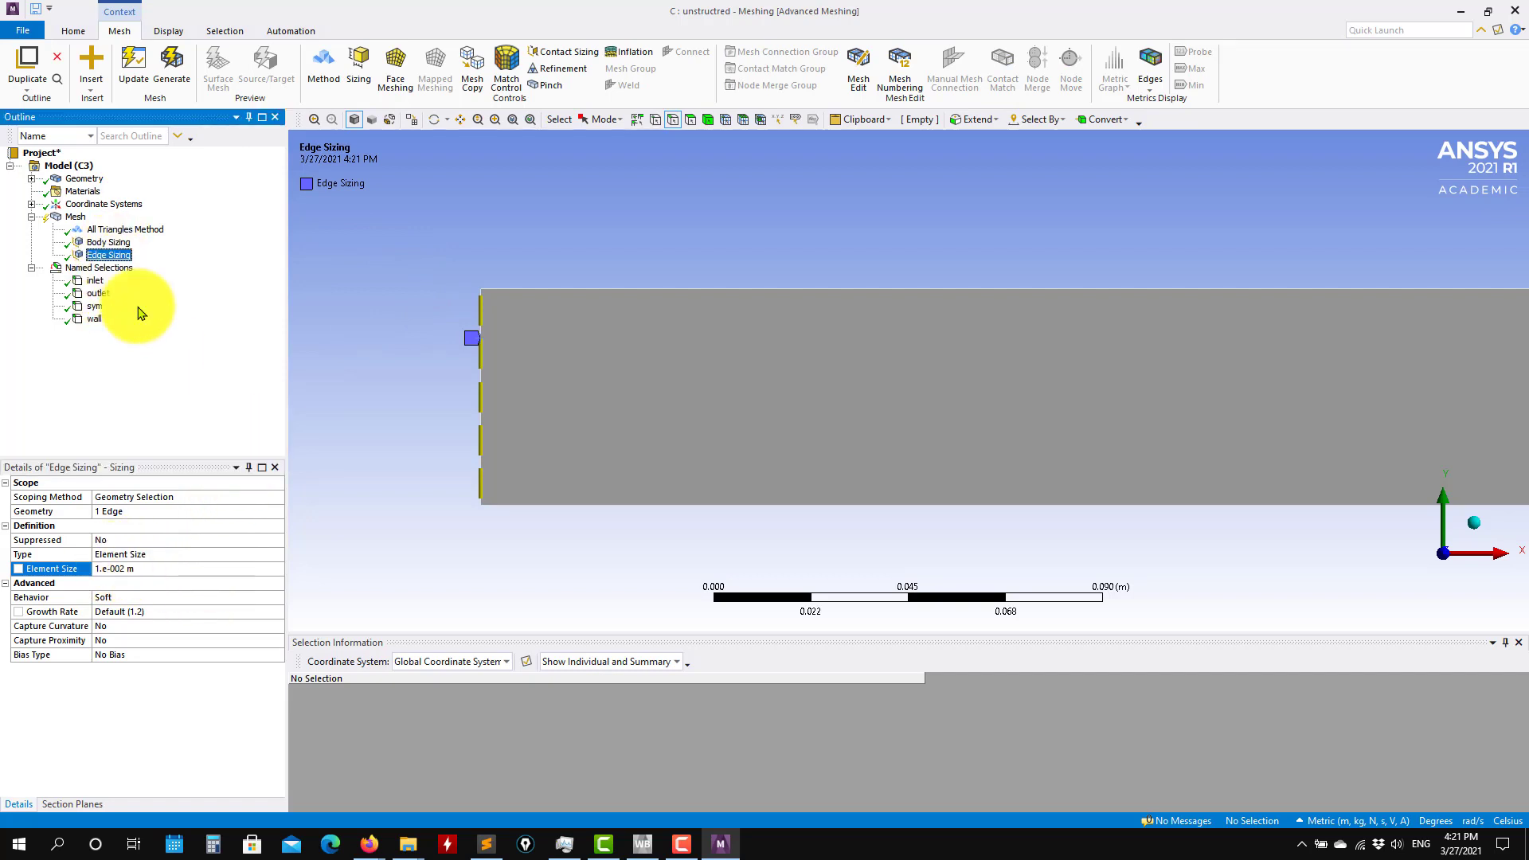
{"action": "left_click", "coordinate": [151, 566]}
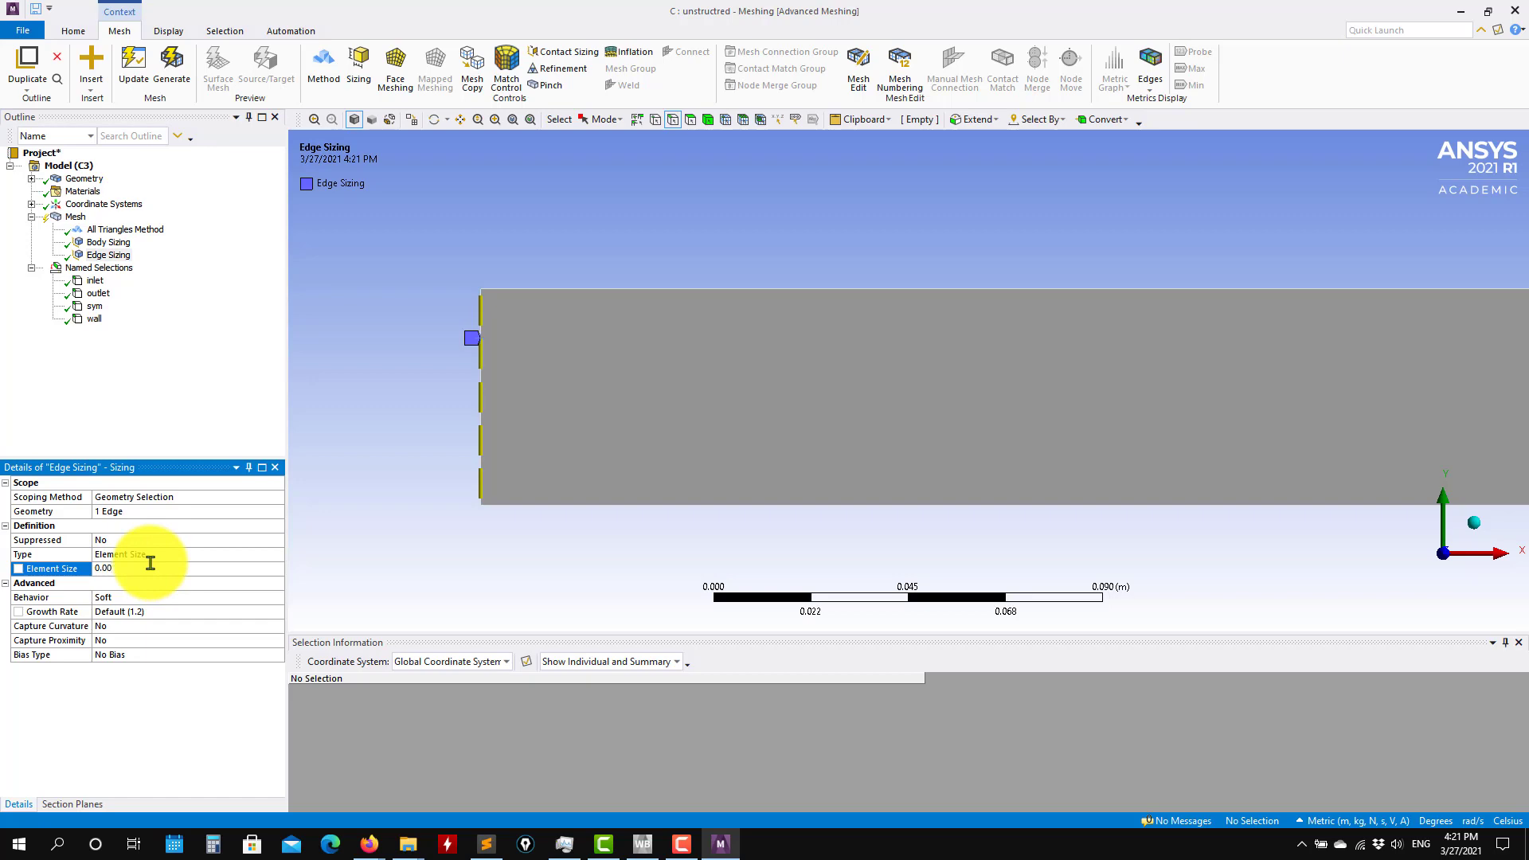
{"action": "left_click", "coordinate": [172, 69]}
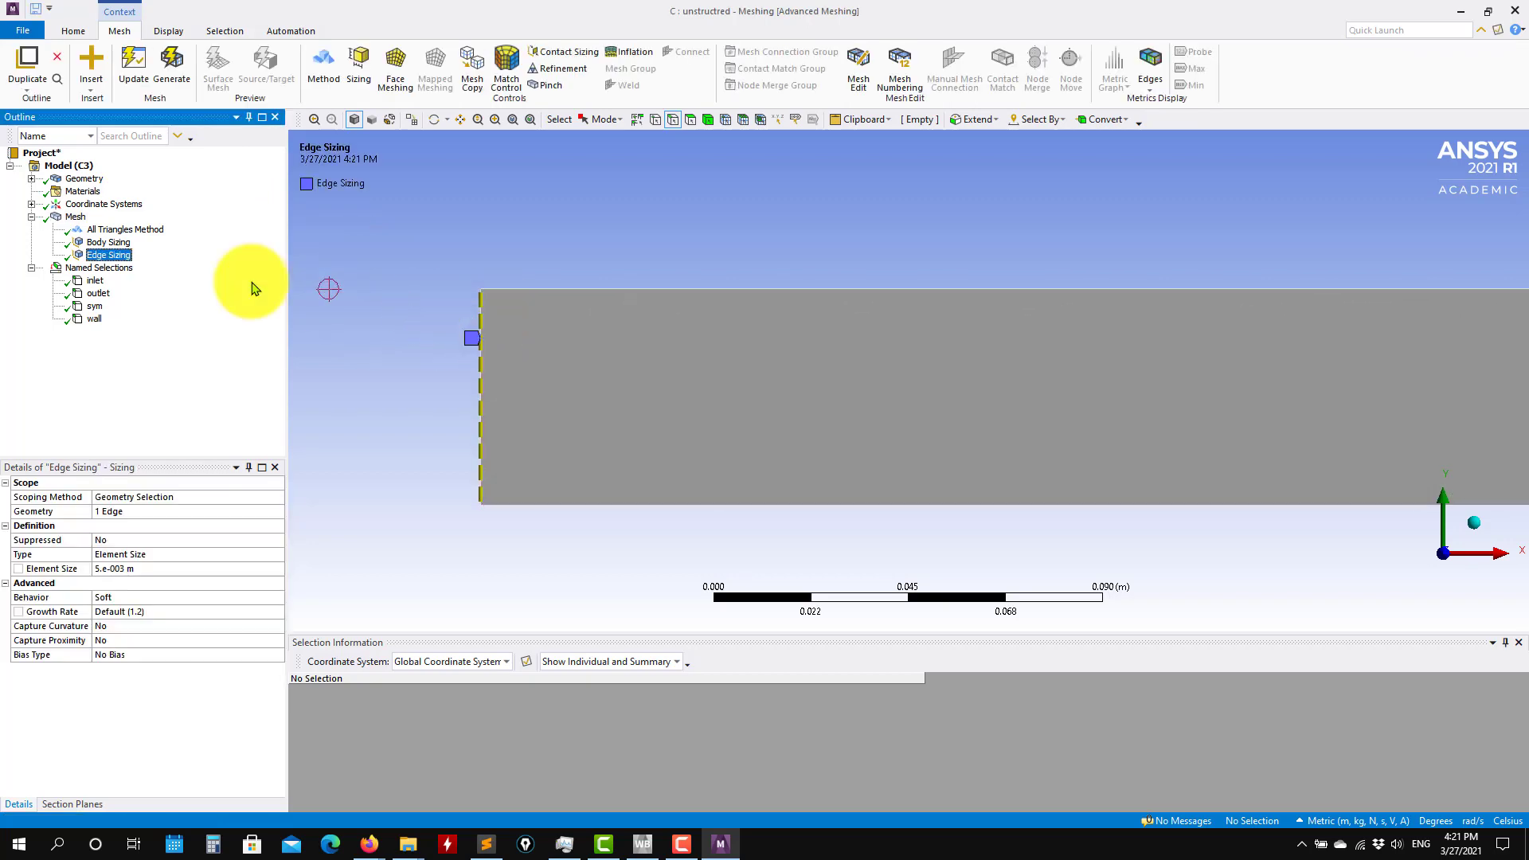
{"action": "left_click", "coordinate": [78, 219]}
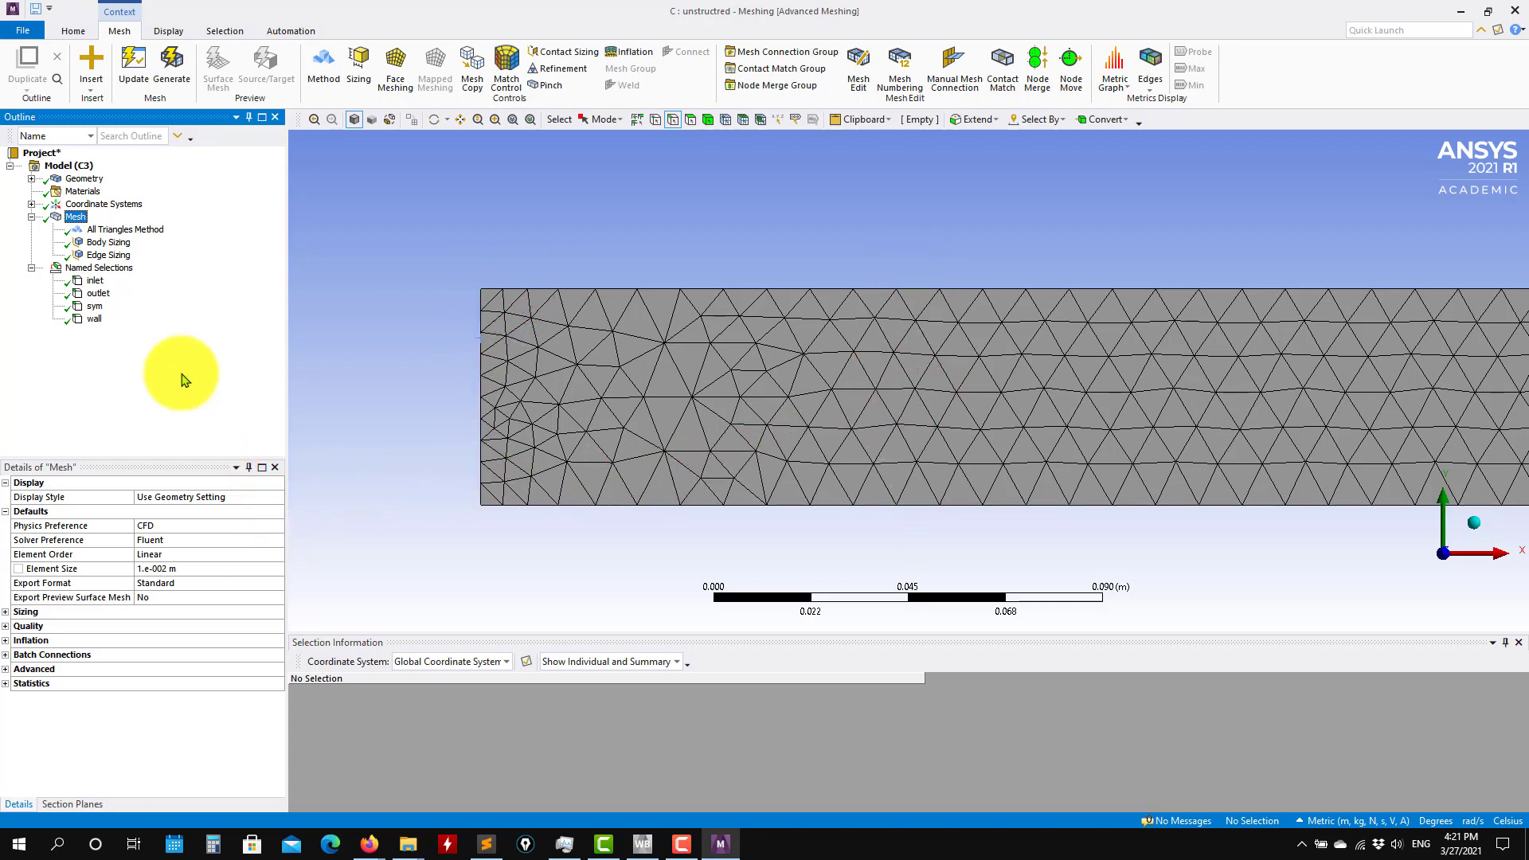
Set the inlet edge sizing's growth rate to 1.05, then regenerate and display the mesh.
{"action": "left_click", "coordinate": [110, 255]}
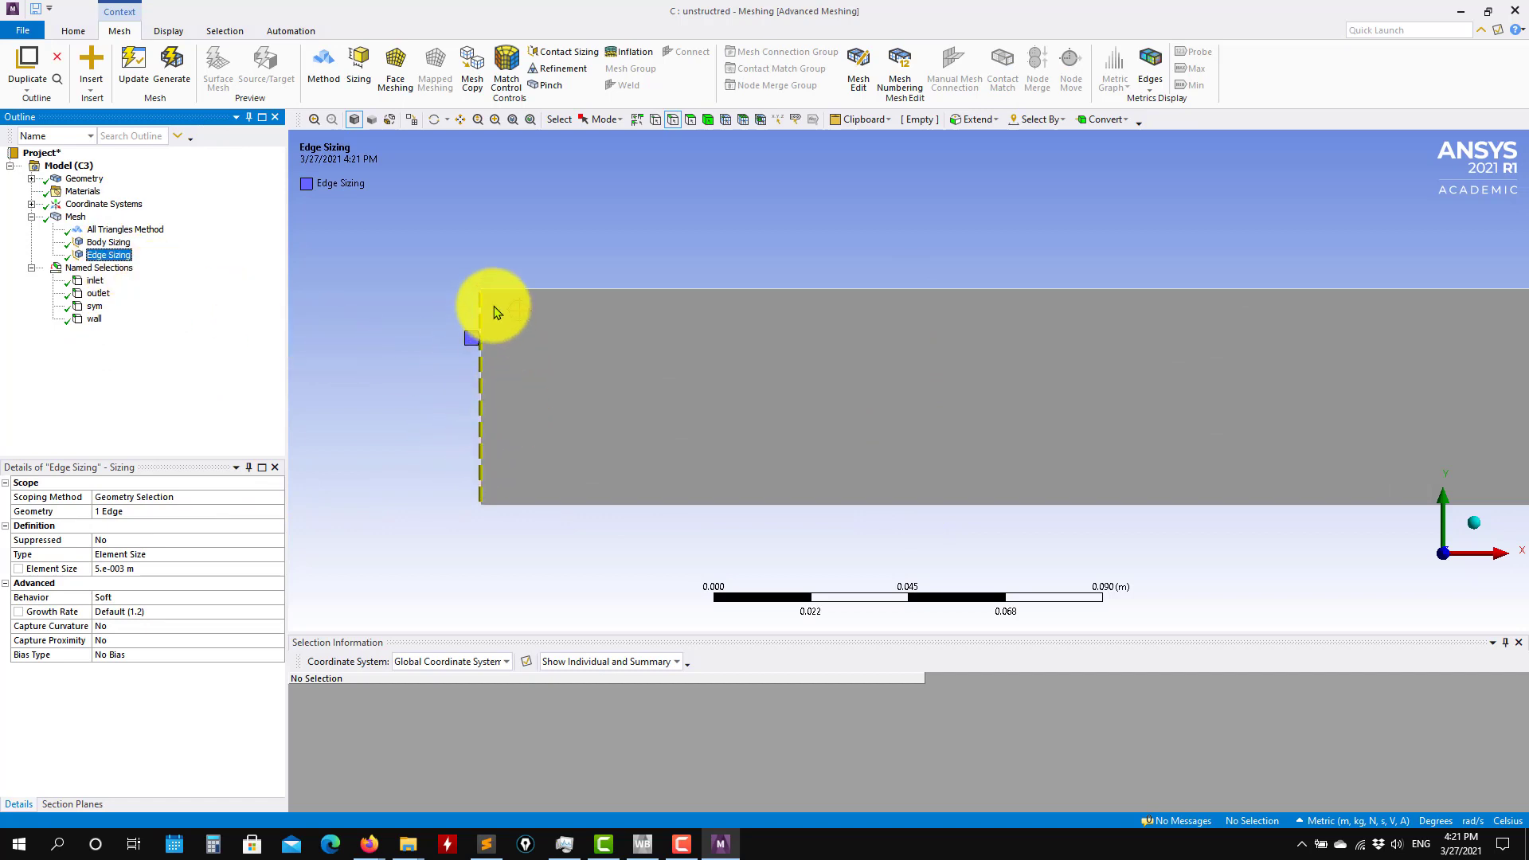
{"action": "left_click", "coordinate": [147, 612]}
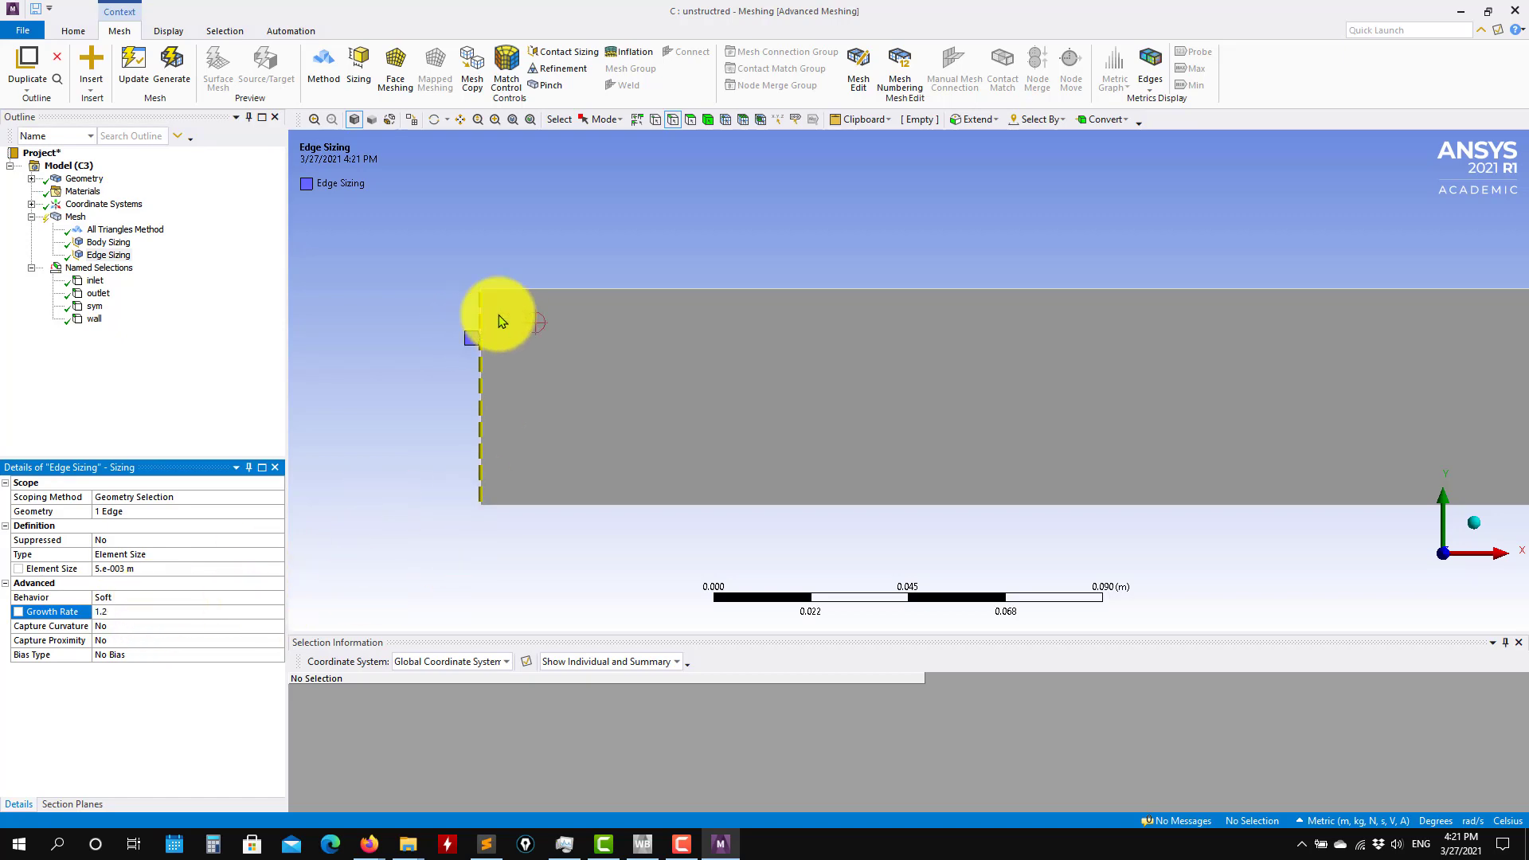
{"action": "left_click", "coordinate": [75, 217]}
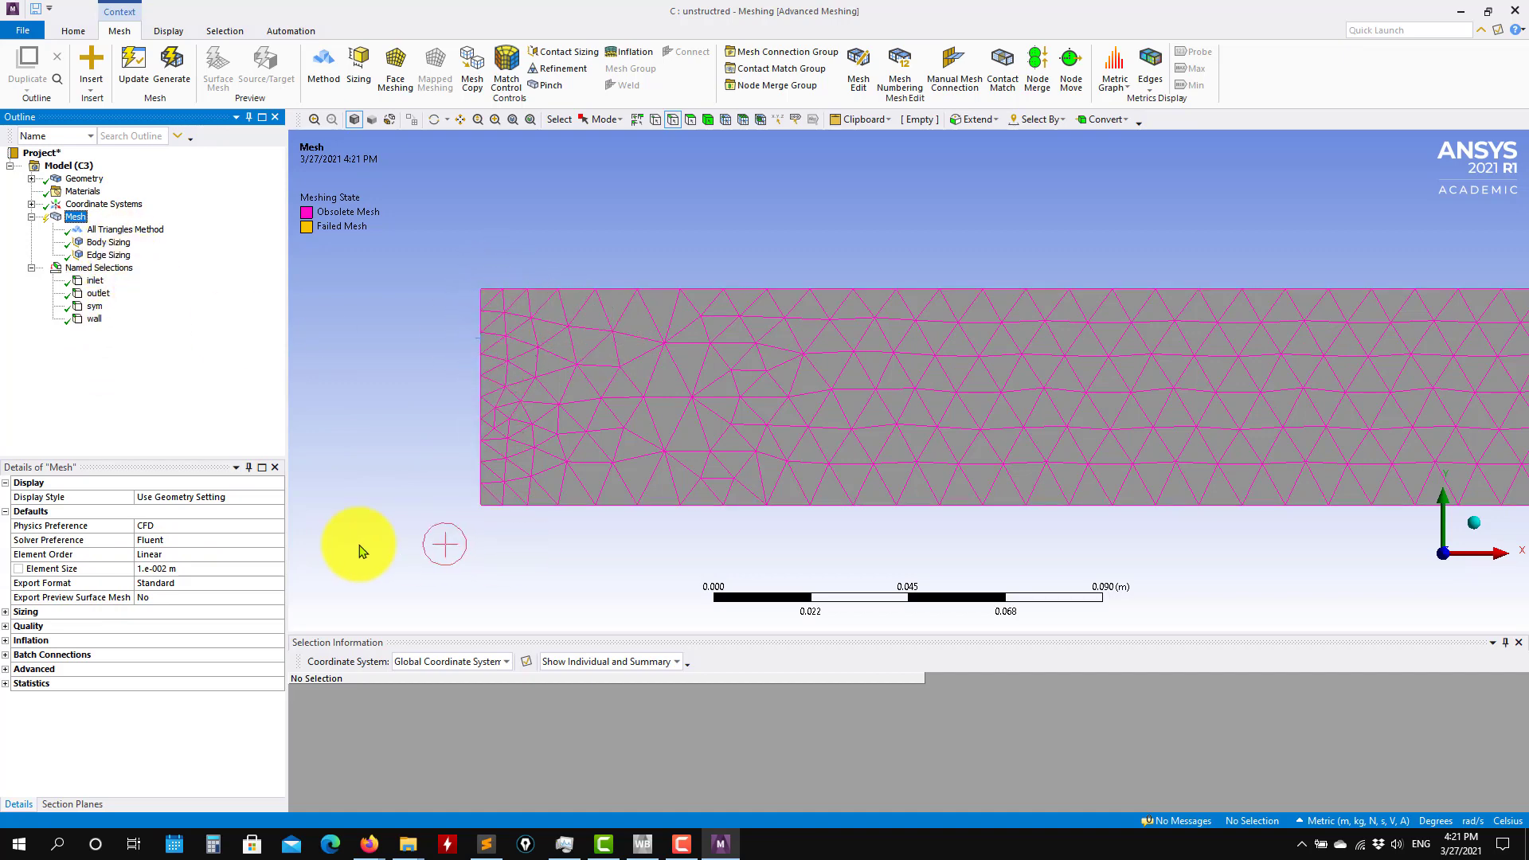
{"action": "left_click", "coordinate": [105, 255]}
{"action": "left_click", "coordinate": [129, 614]}
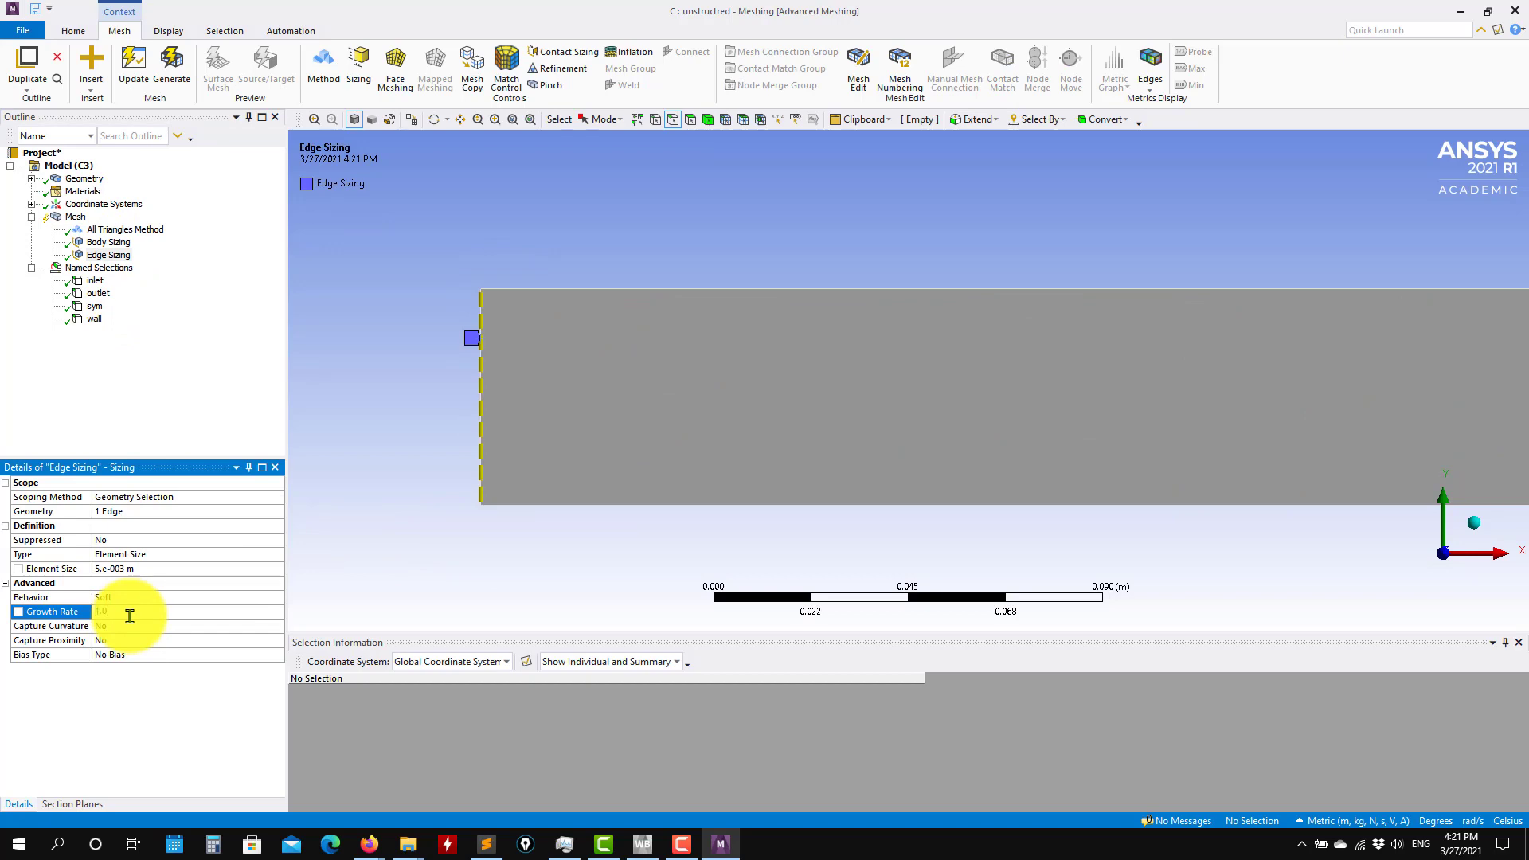
{"action": "left_click", "coordinate": [171, 70]}
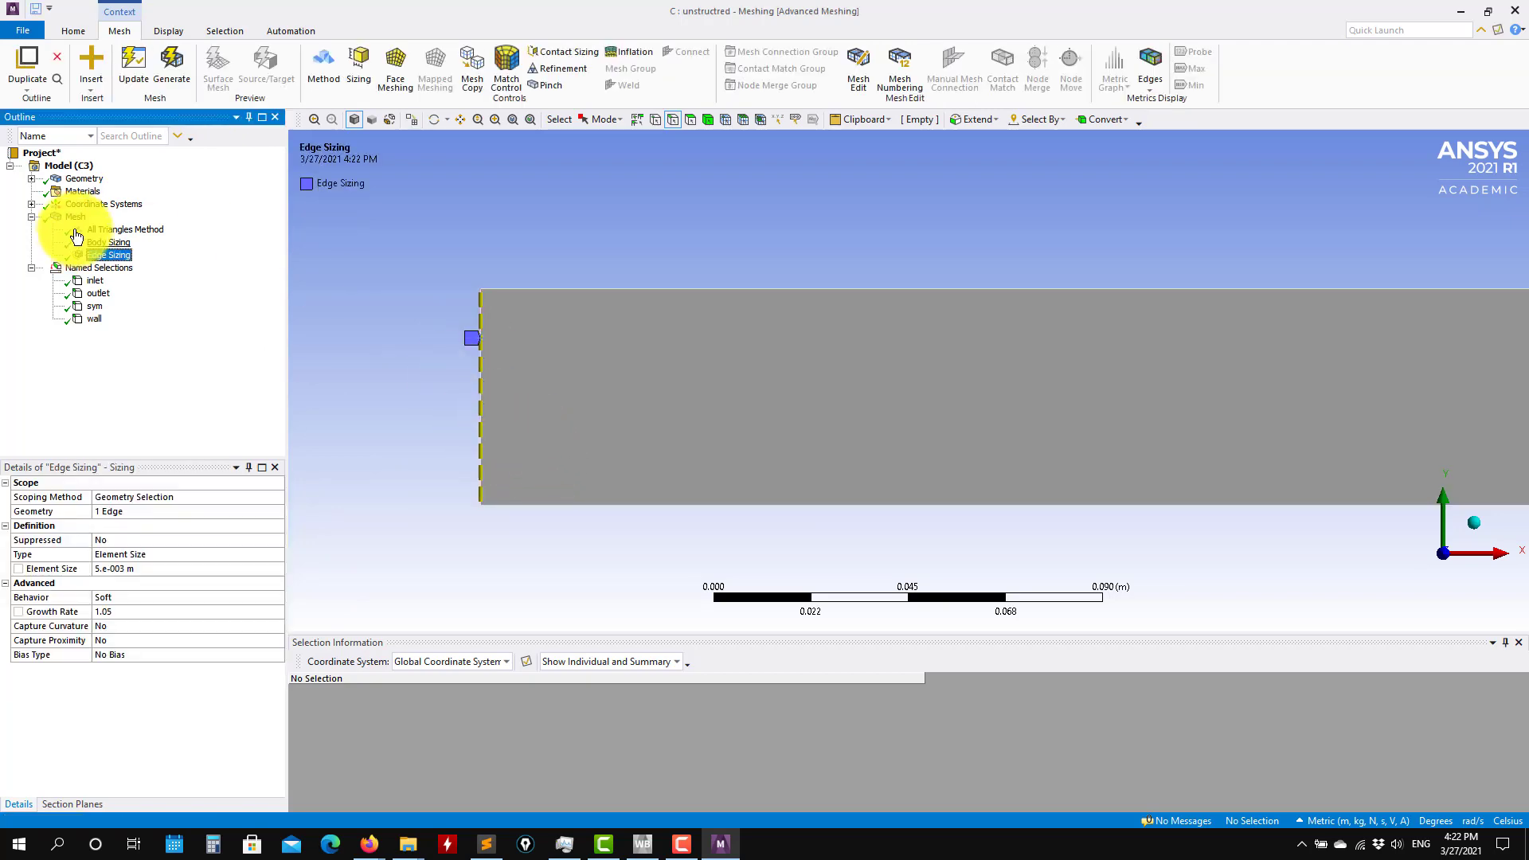
{"action": "left_click", "coordinate": [80, 219]}
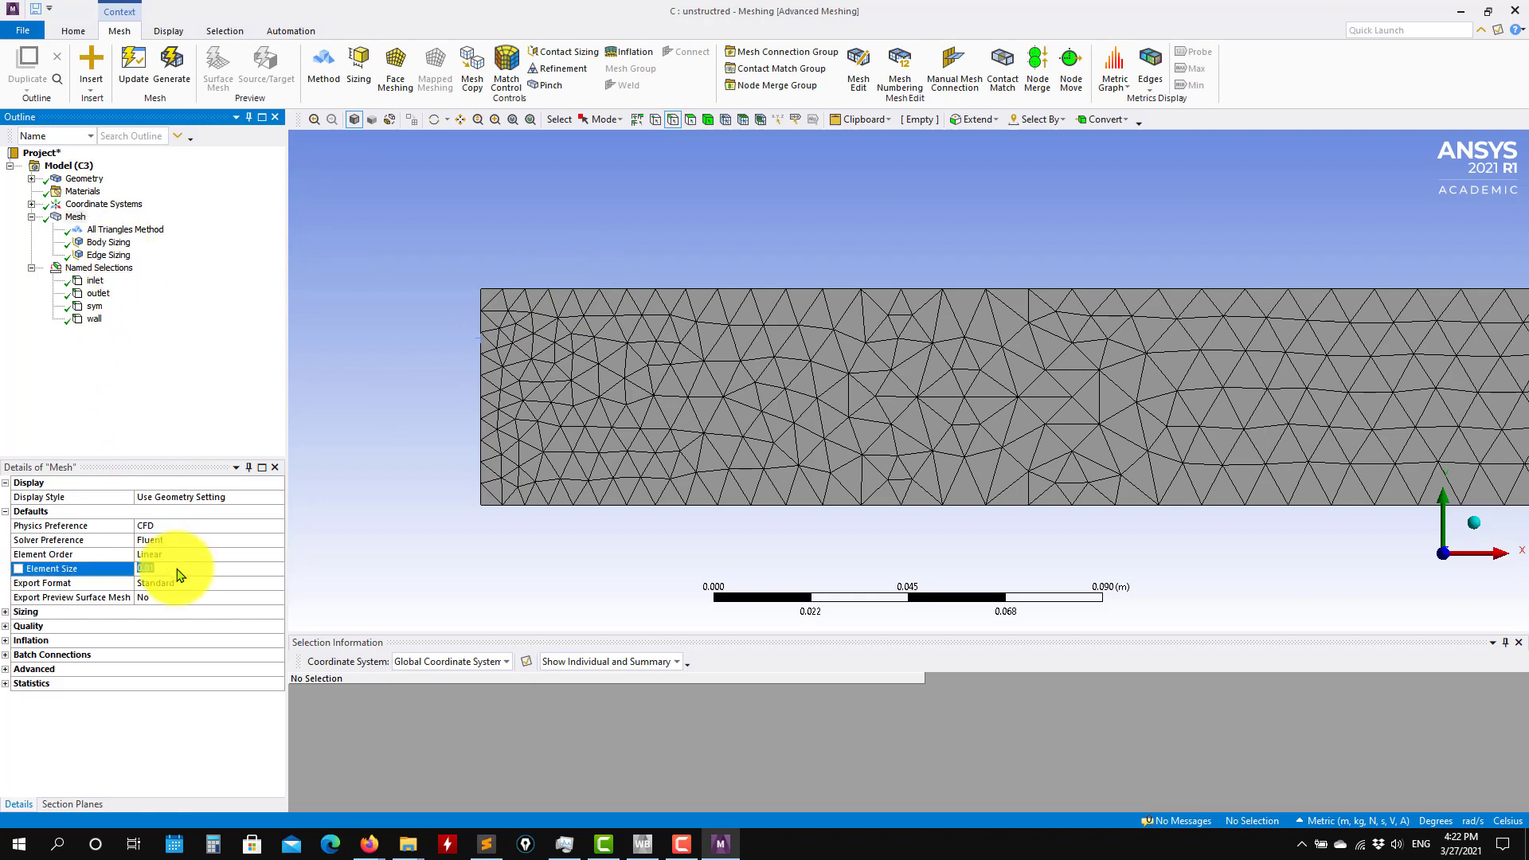
Delete the Edge Sizing control from the inlet edge.
{"action": "left_click", "coordinate": [124, 255]}
{"action": "right_click", "coordinate": [127, 258]}
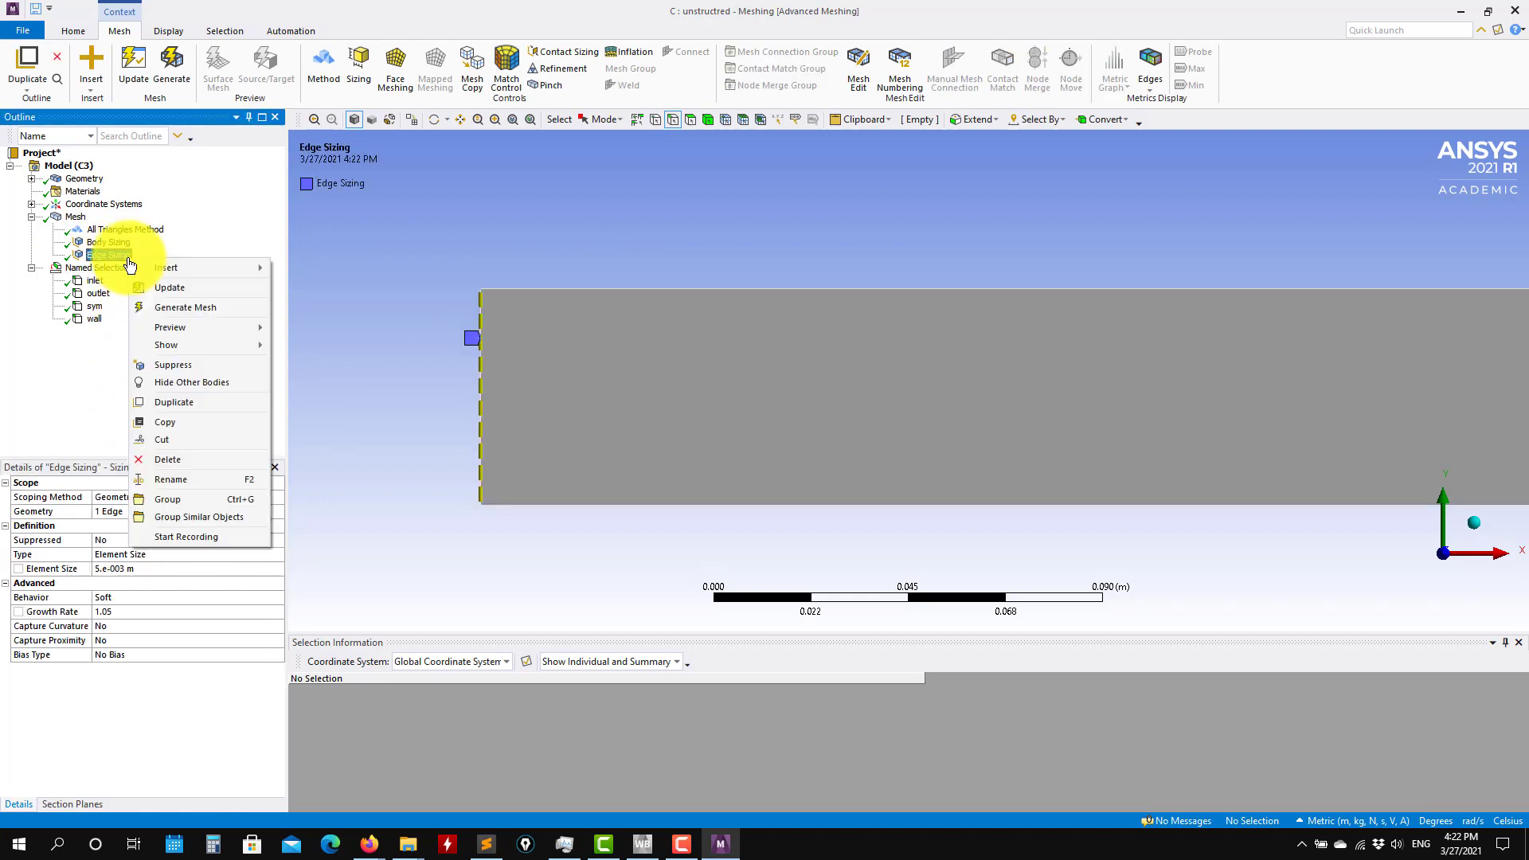
{"action": "left_click", "coordinate": [167, 459]}
{"action": "left_click", "coordinate": [770, 480]}
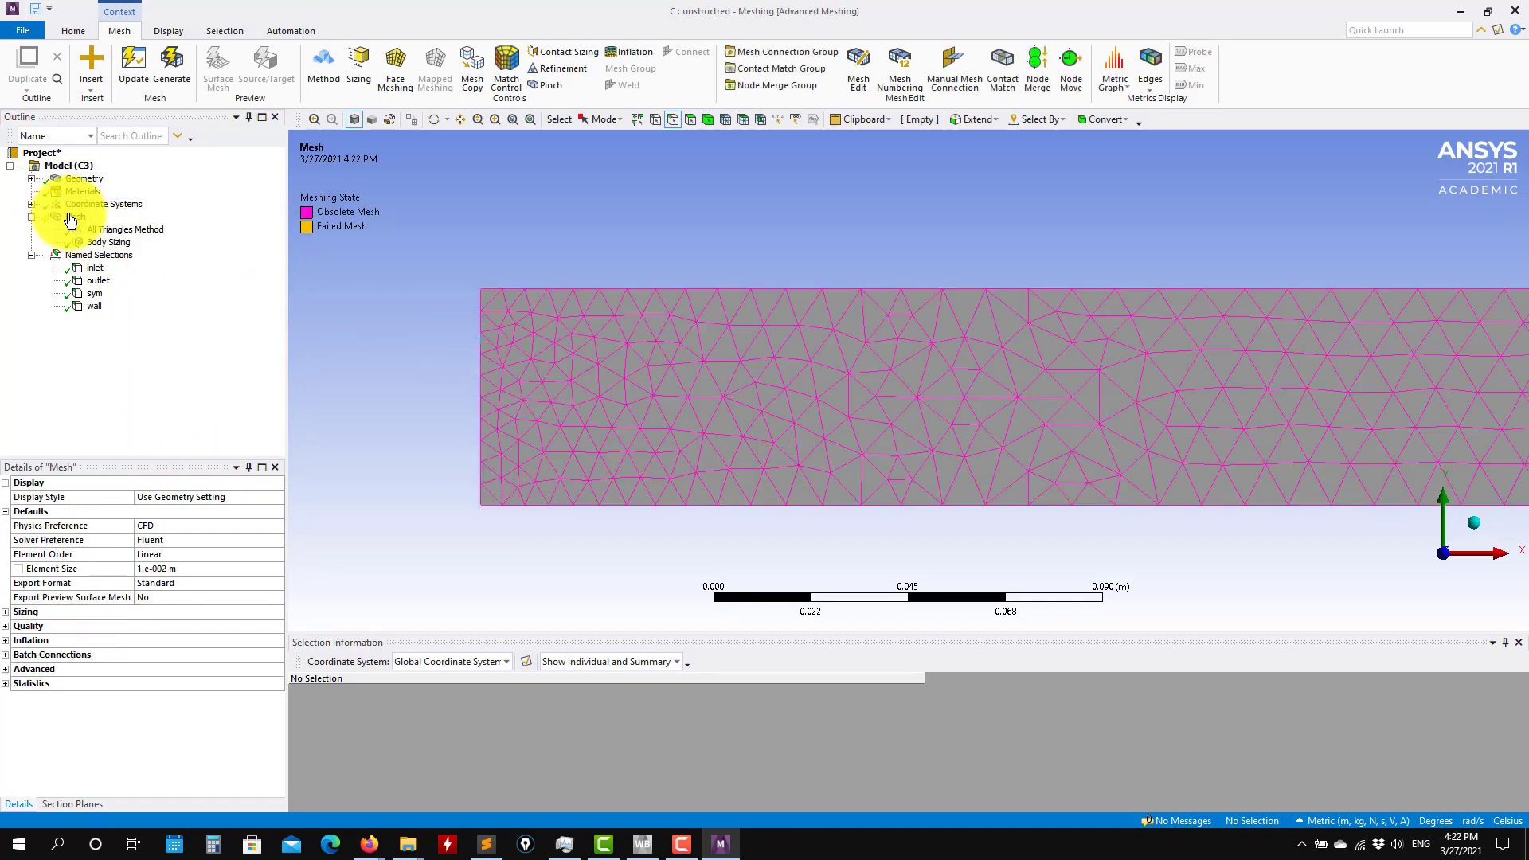
Insert a sizing control scoped to the pipe's long upper edge.
{"action": "right_click", "coordinate": [75, 216]}
{"action": "mouse_move", "coordinate": [93, 225]}
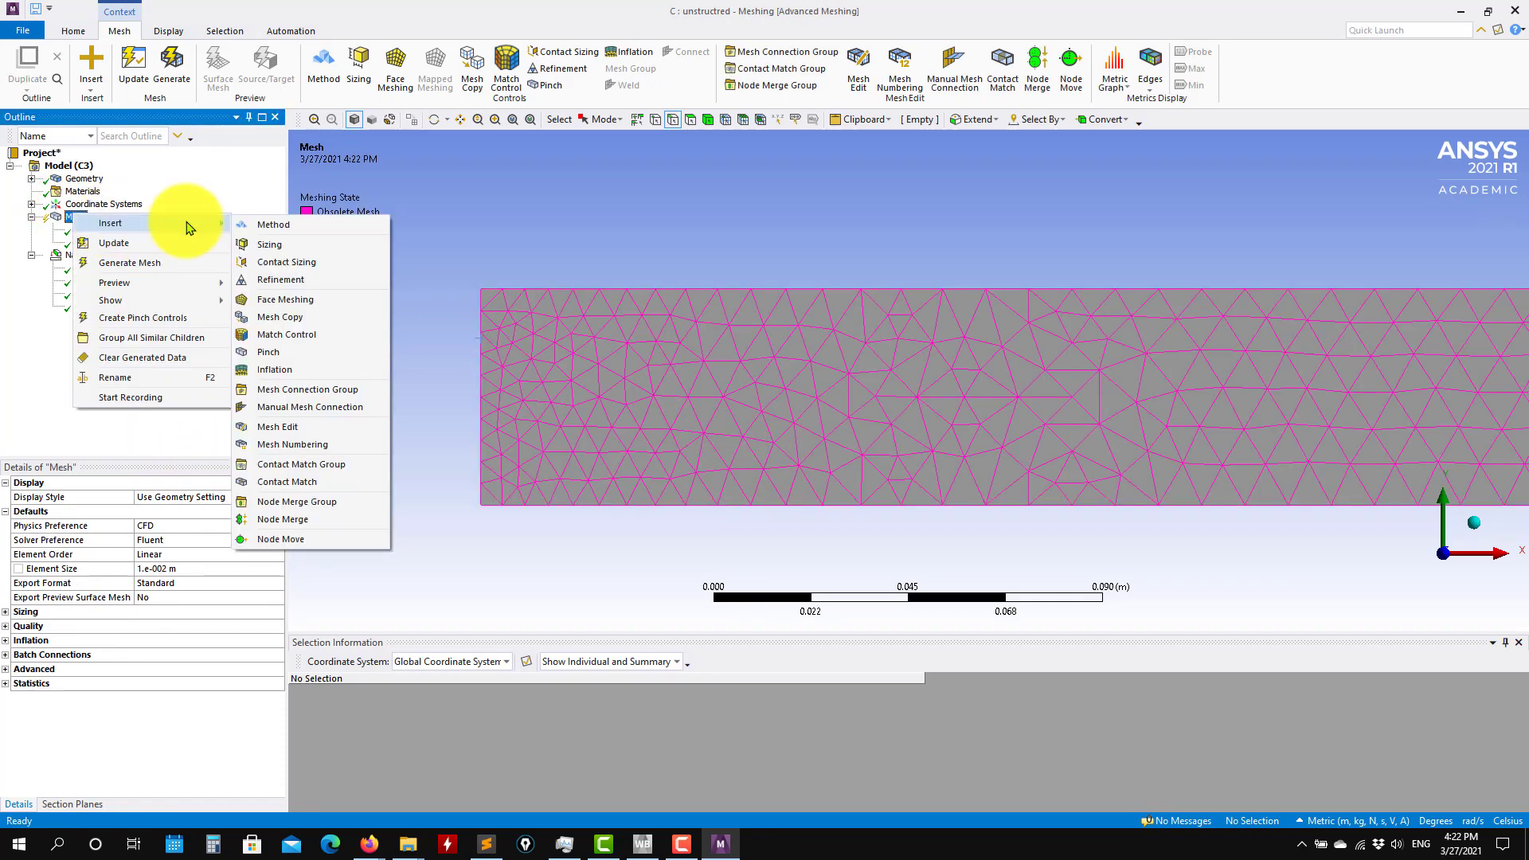
{"action": "left_click", "coordinate": [299, 246]}
{"action": "left_click", "coordinate": [591, 290]}
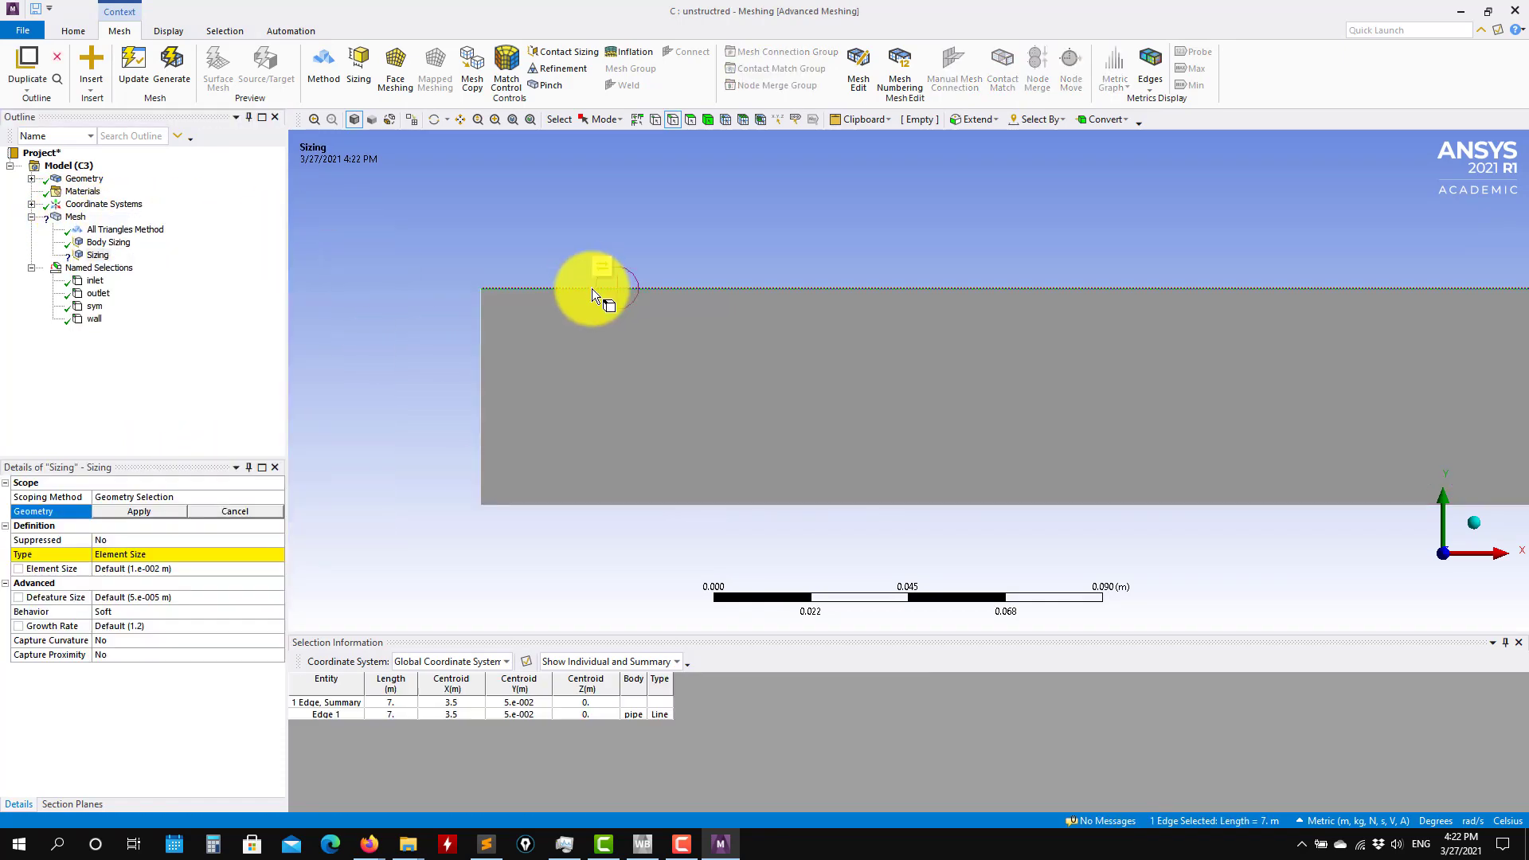
{"action": "left_click", "coordinate": [145, 512]}
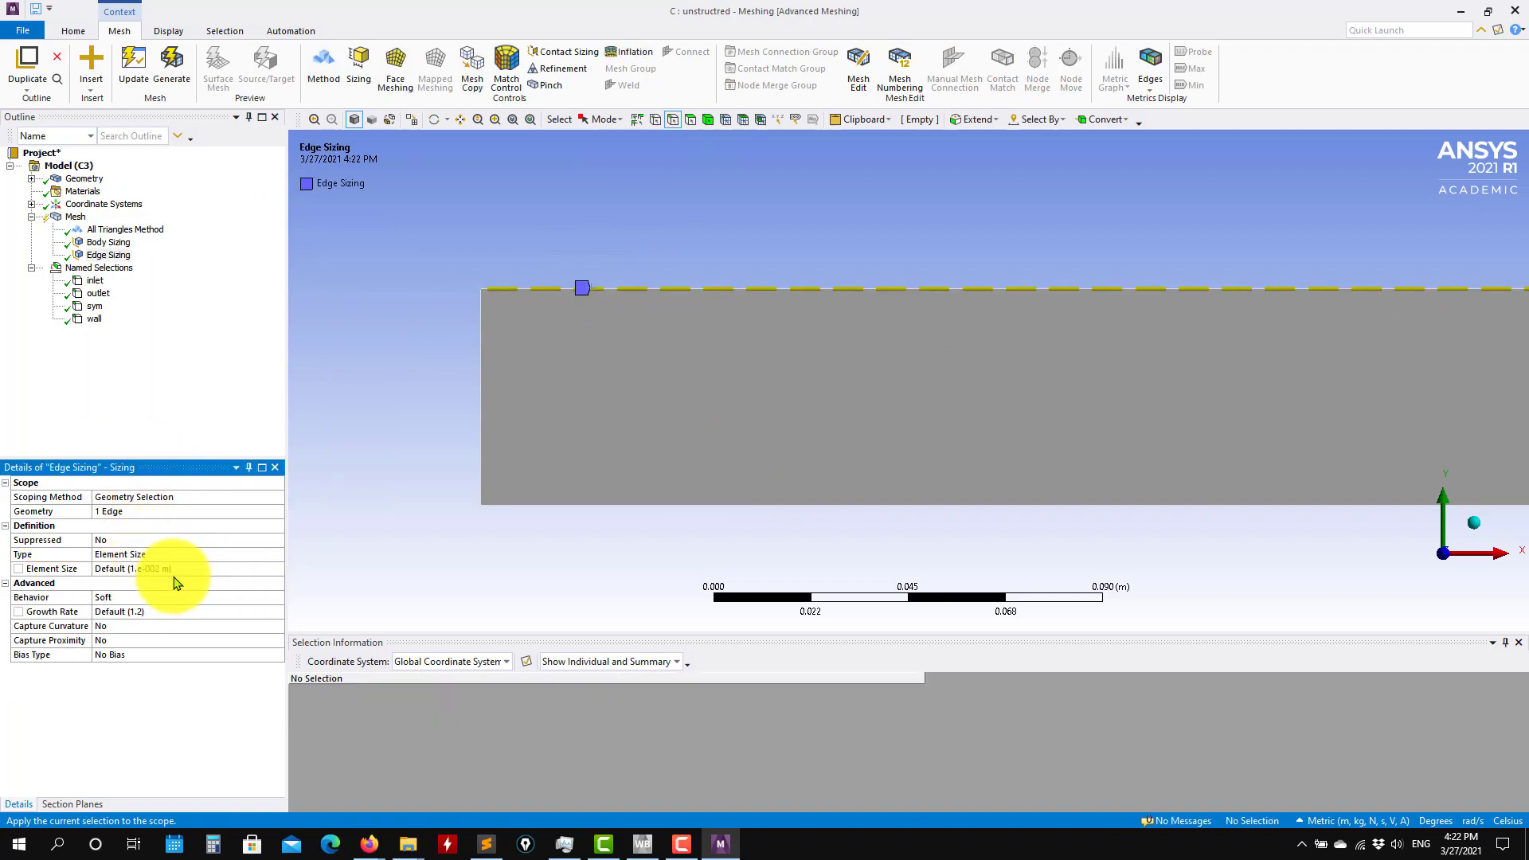
Give the upper edge sizing an element size below 0.01 m, then generate and display the mesh.
{"action": "left_click", "coordinate": [176, 582]}
{"action": "left_click", "coordinate": [177, 569]}
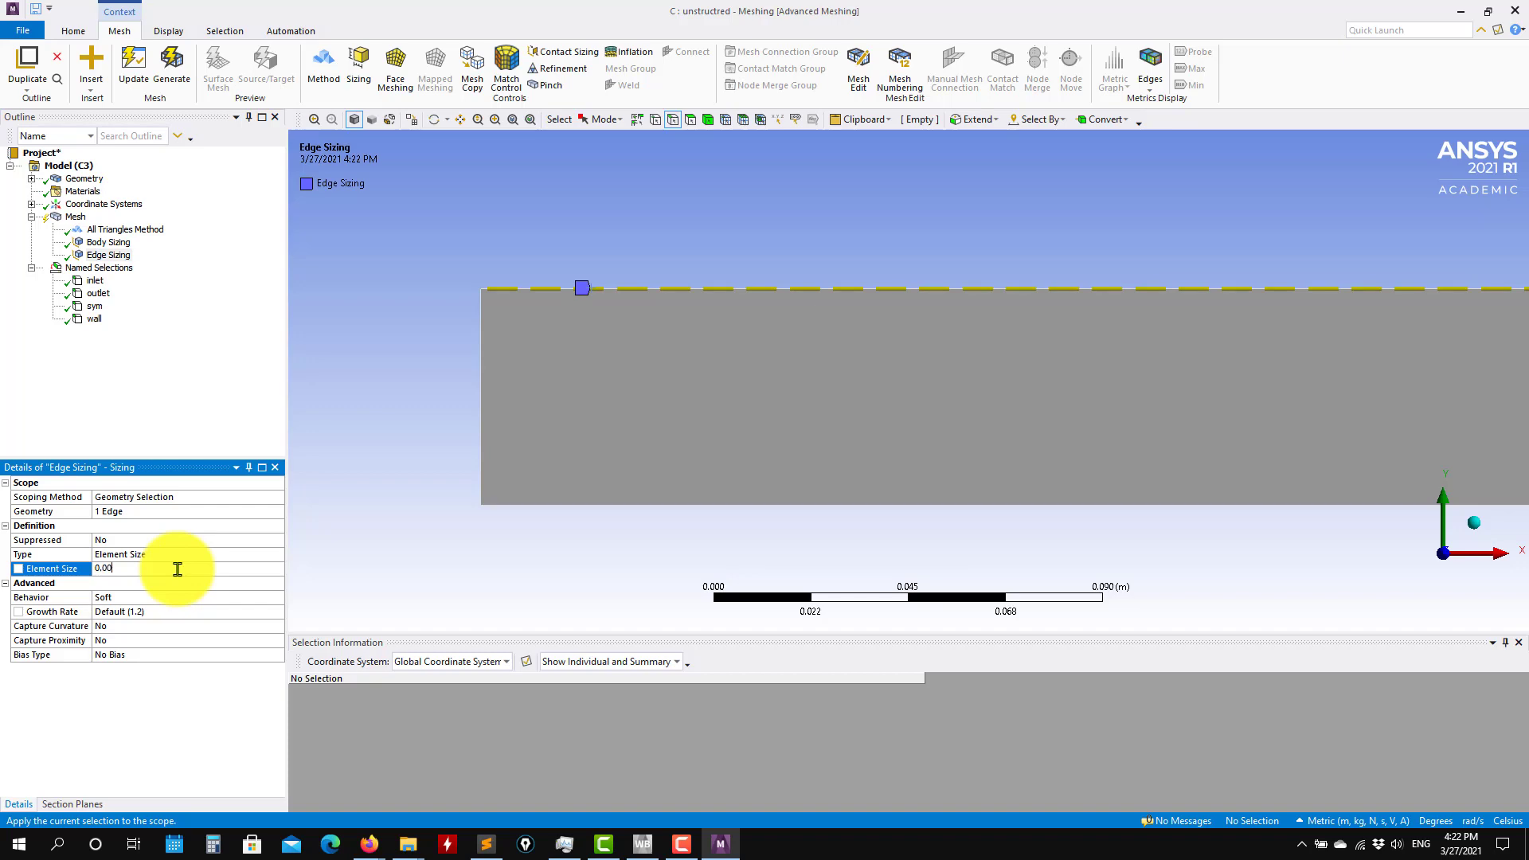
{"action": "left_click", "coordinate": [76, 217]}
{"action": "left_click", "coordinate": [171, 63]}
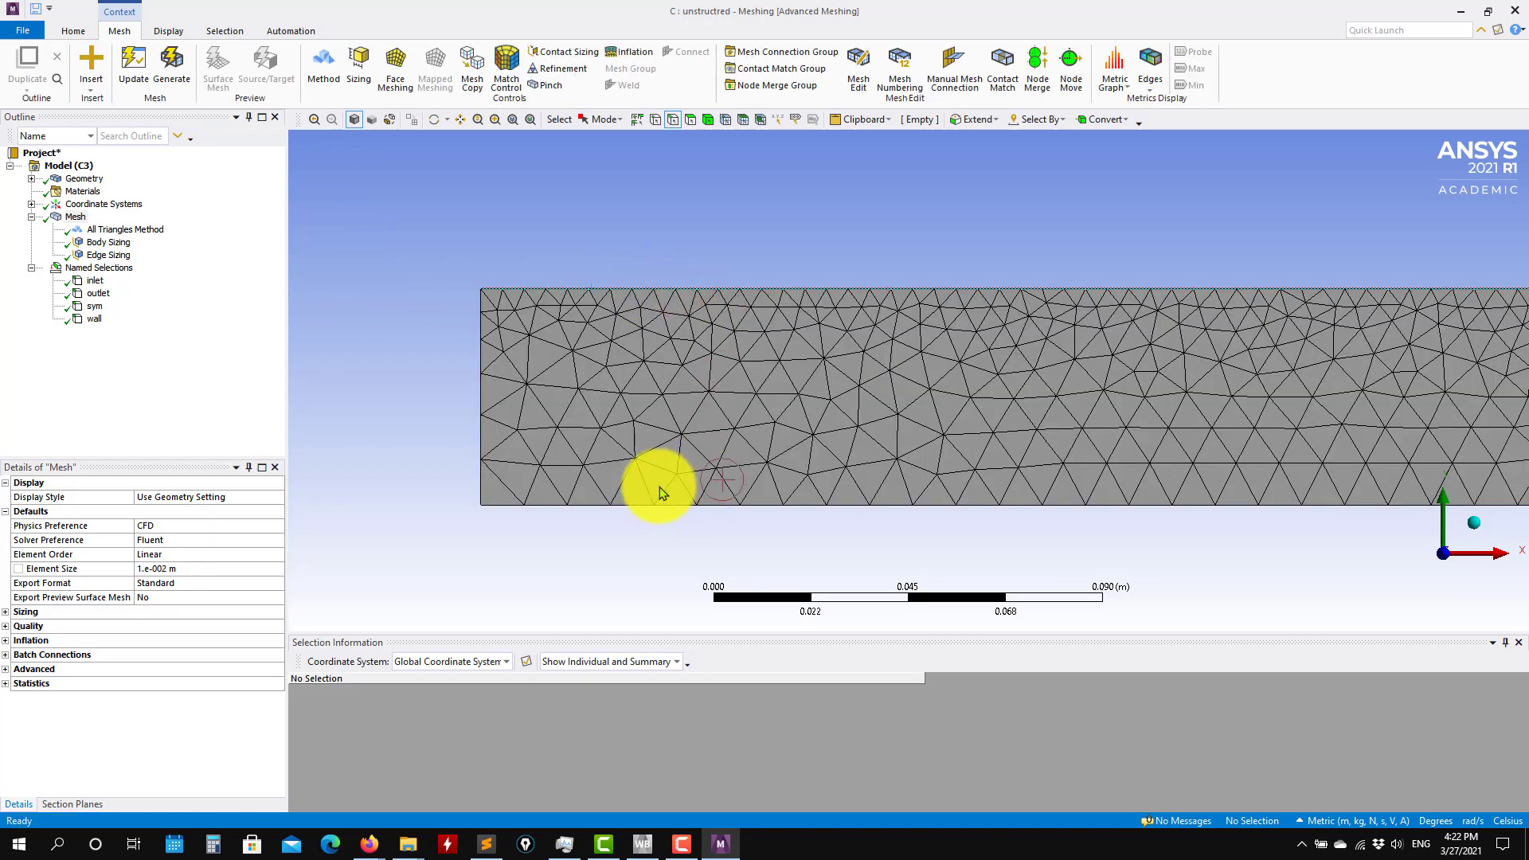
Examine the triangular mesh along the pipe, comparing the element density near the upper edge with the lower part.
{"action": "scroll", "coordinate": [1065, 534], "scroll_direction": "up", "scroll_amount": 2}
{"action": "scroll", "coordinate": [1065, 533], "scroll_direction": "down", "scroll_amount": 4}
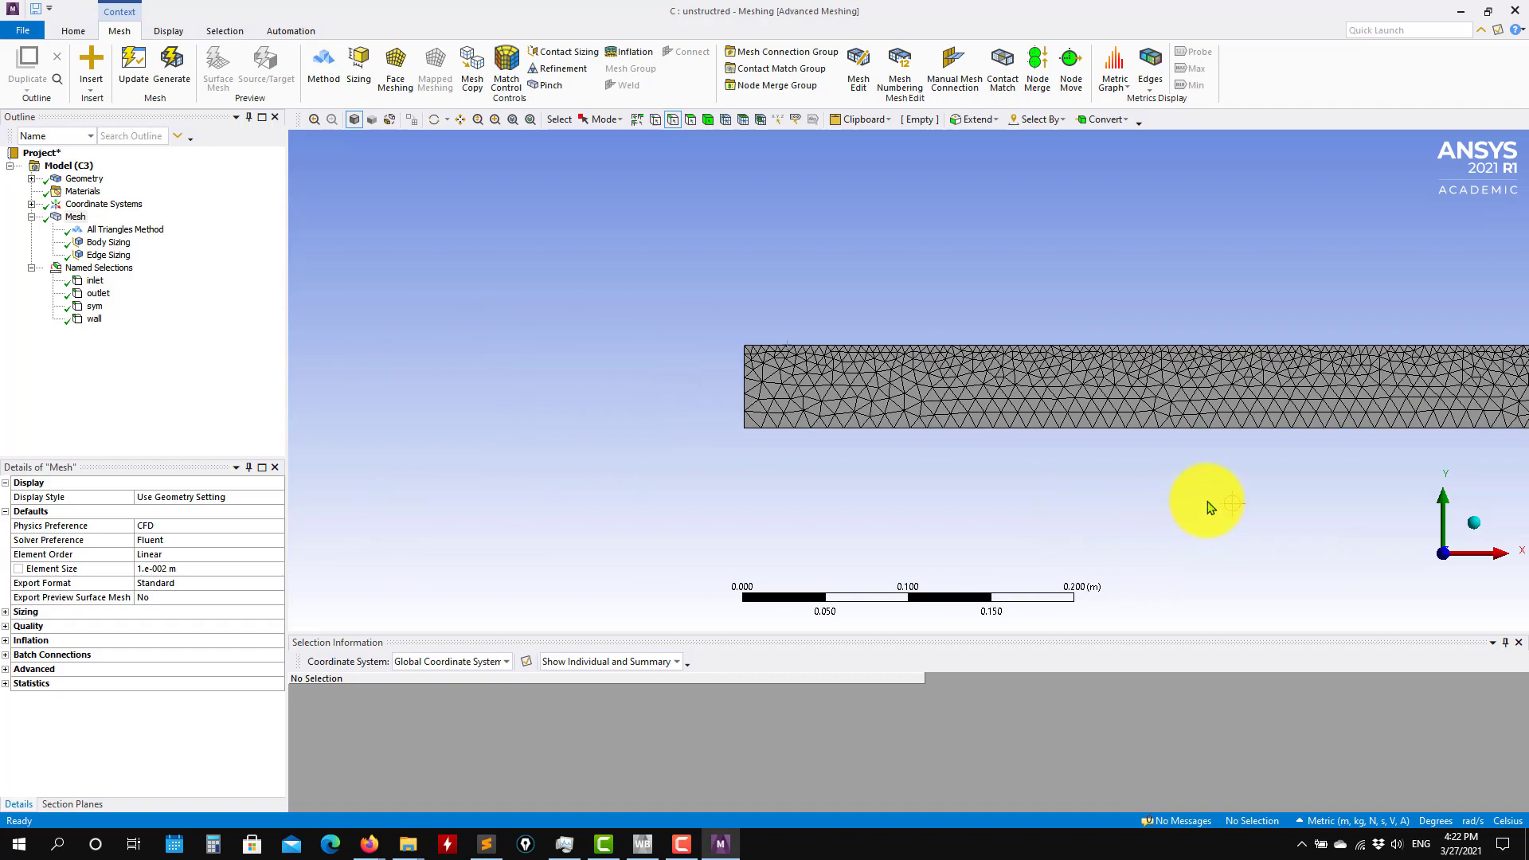
{"action": "middle_click_drag", "start_coordinate": [1136, 505], "coordinate": [769, 469], "text": "ctrl"}
{"action": "scroll", "coordinate": [1104, 476], "scroll_direction": "up", "scroll_amount": 2}
{"action": "scroll", "coordinate": [1104, 476], "scroll_direction": "up", "scroll_amount": 1}
{"action": "scroll", "coordinate": [773, 467], "scroll_direction": "down", "scroll_amount": 3}
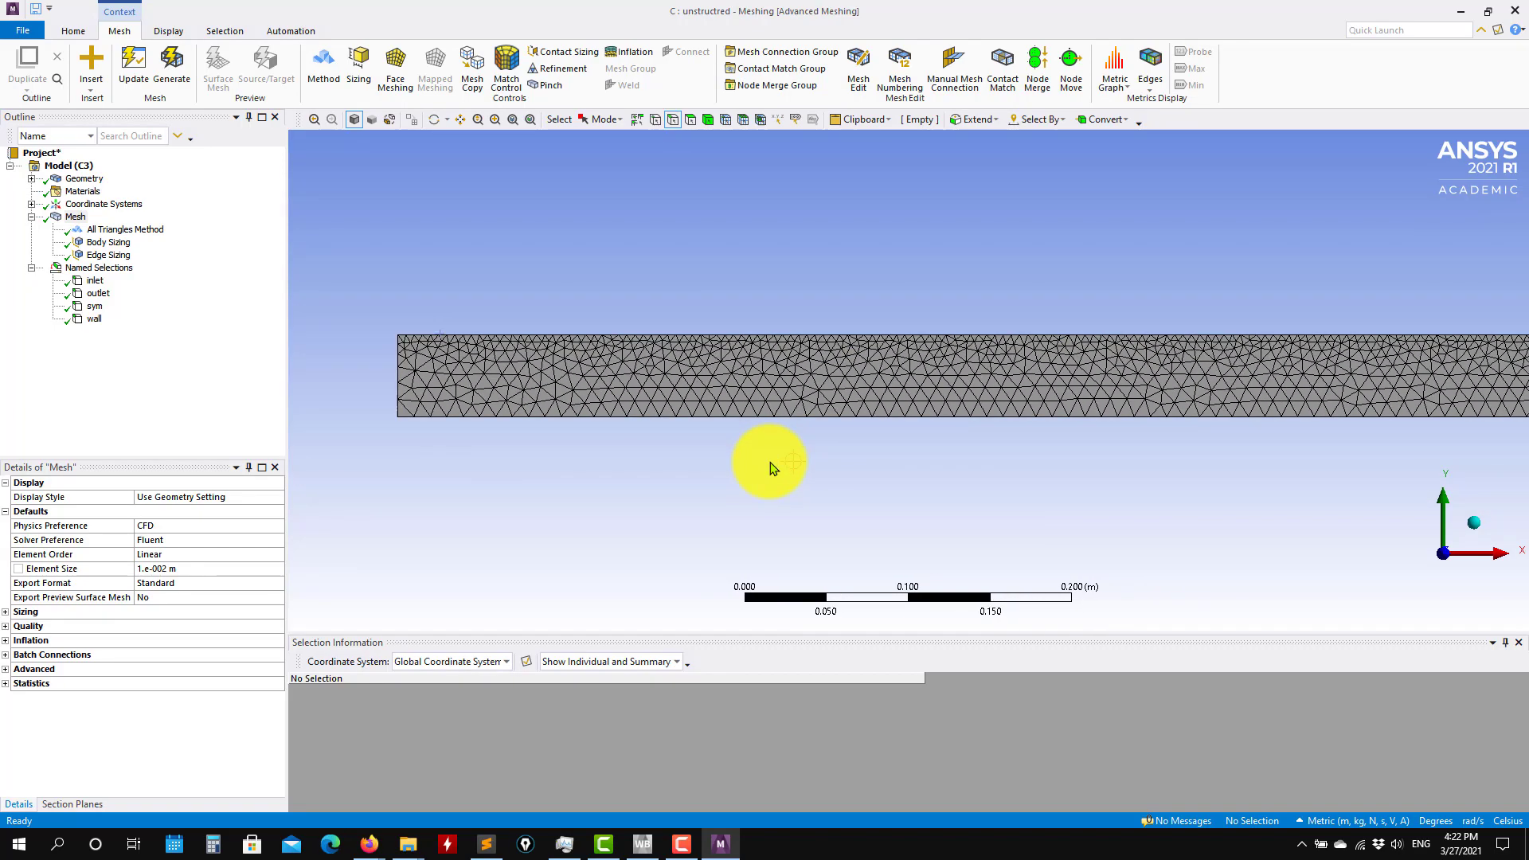
{"action": "scroll", "coordinate": [860, 386], "scroll_direction": "up", "scroll_amount": 2}
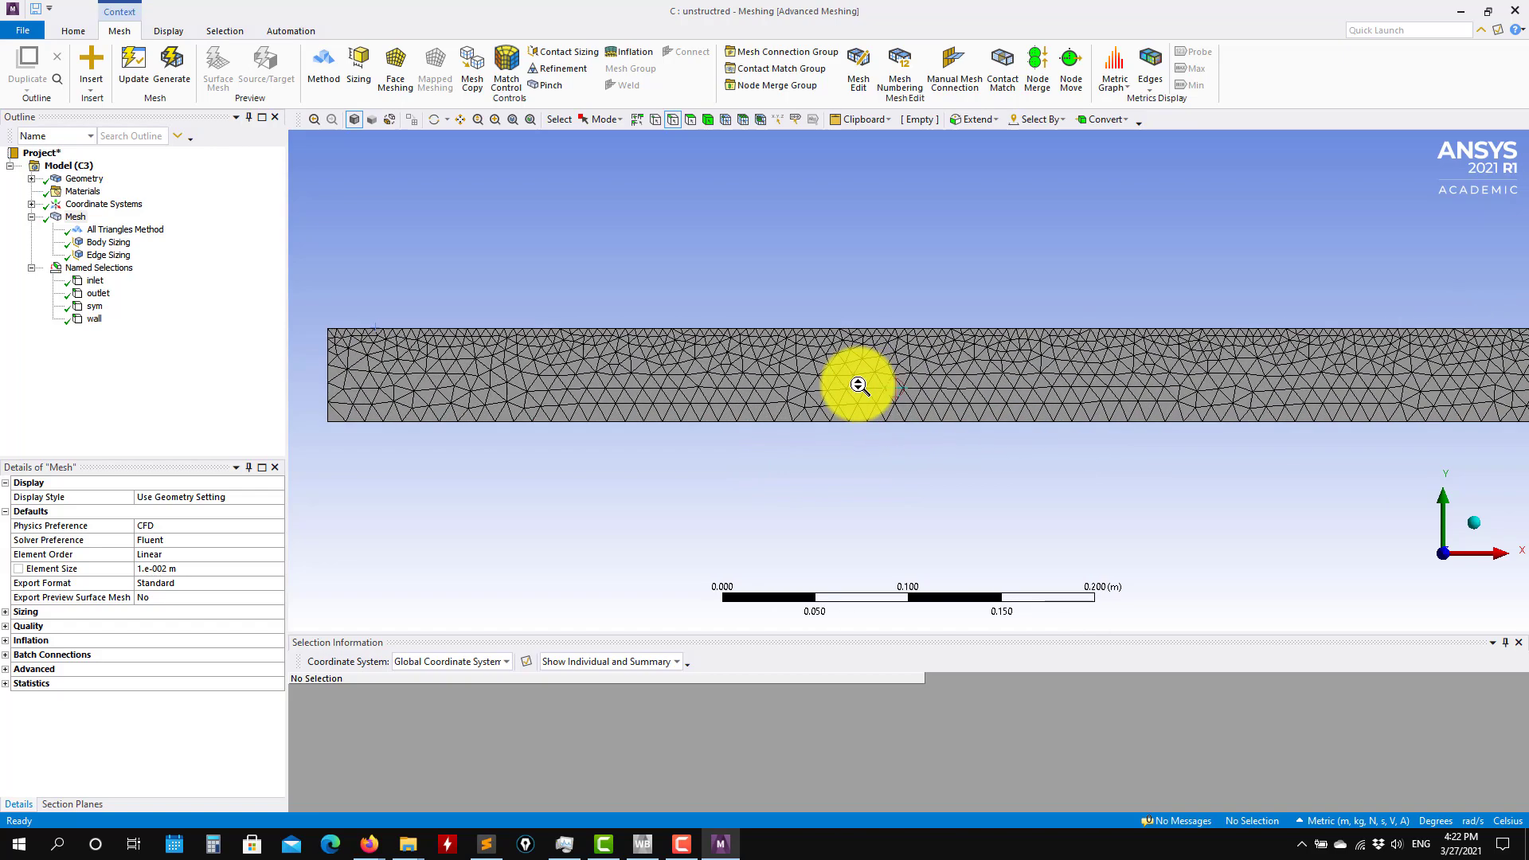
{"action": "scroll", "coordinate": [717, 338], "scroll_direction": "up", "scroll_amount": 2}
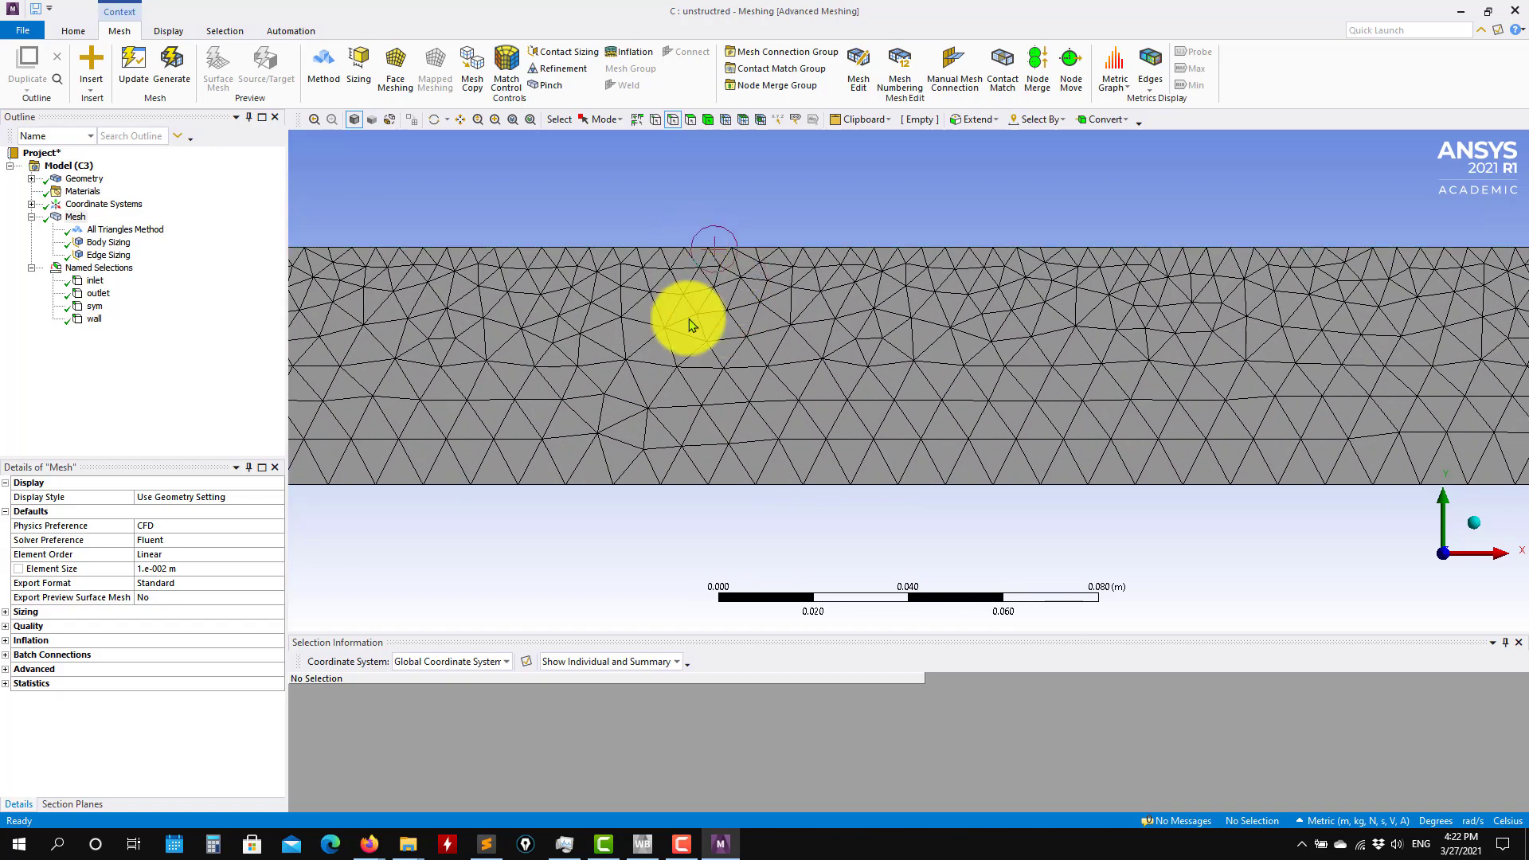
{"action": "scroll", "coordinate": [1160, 447], "scroll_direction": "down", "scroll_amount": 4}
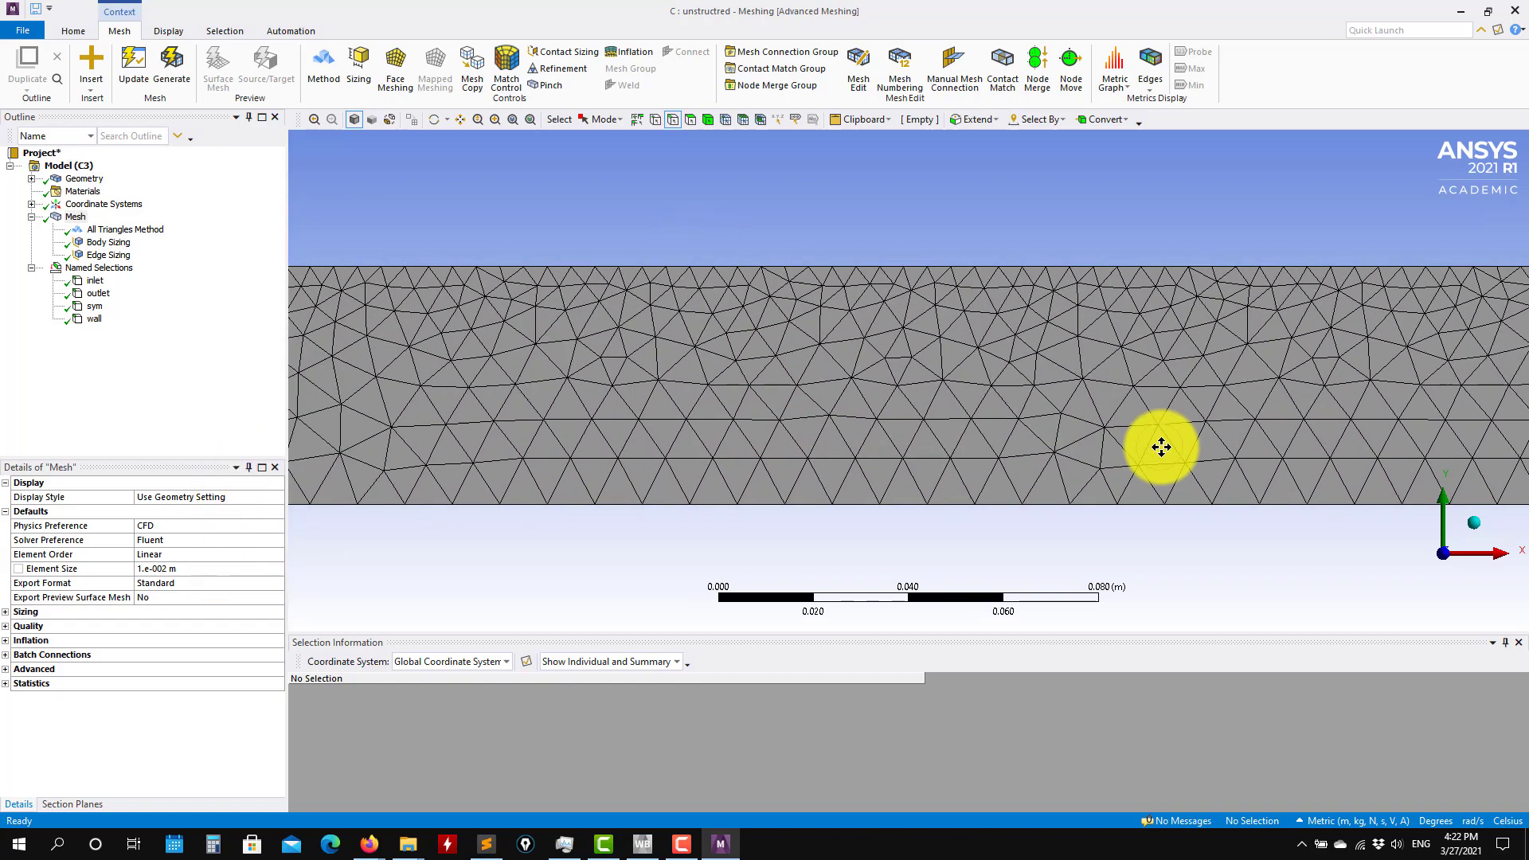
{"action": "scroll", "coordinate": [1211, 398], "scroll_direction": "down", "scroll_amount": 3}
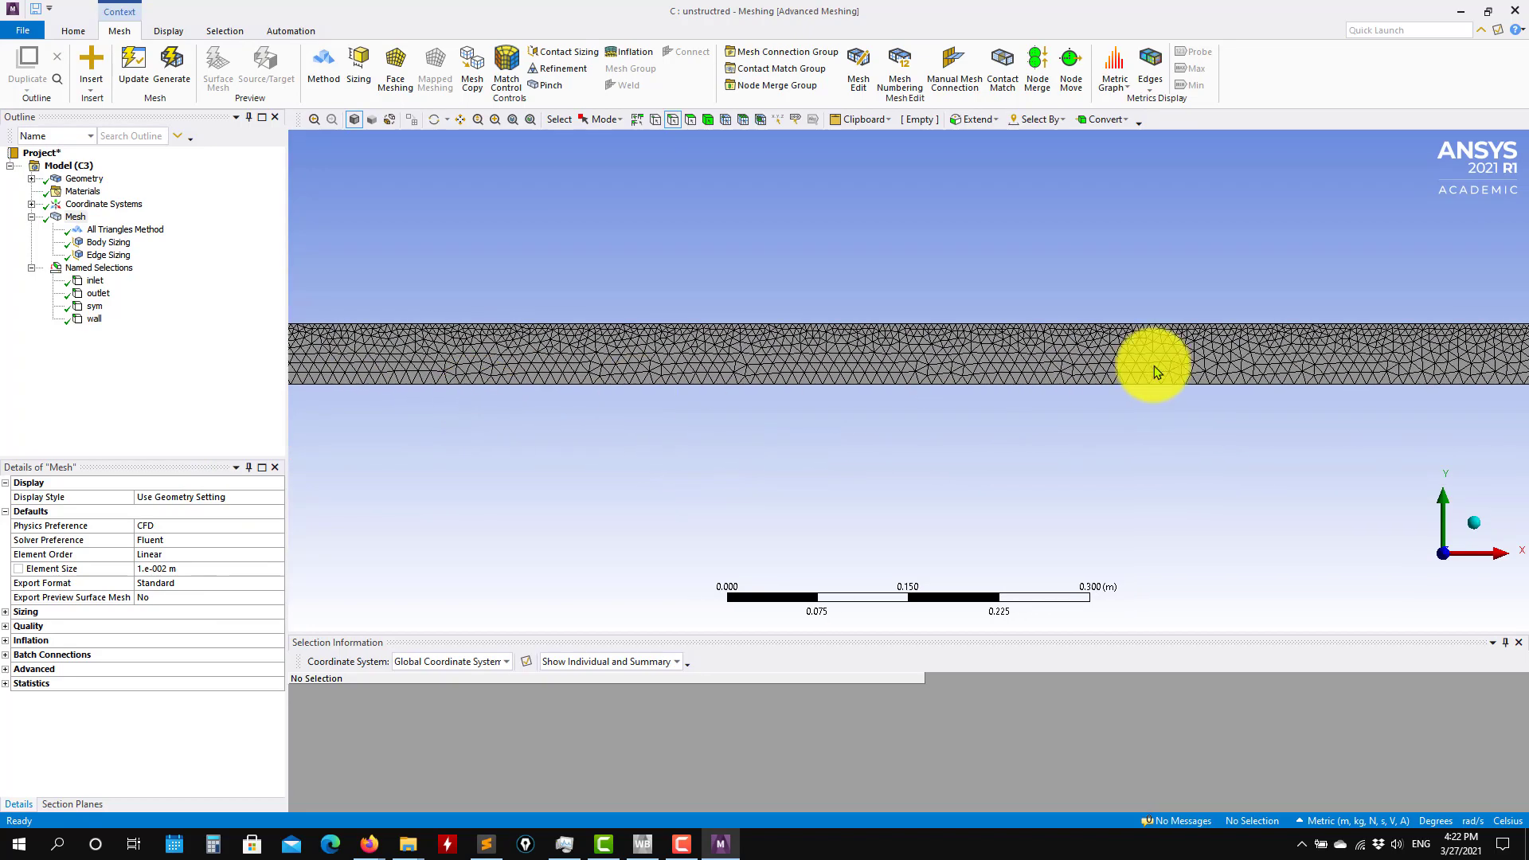
{"action": "middle_click_drag", "start_coordinate": [508, 390], "coordinate": [1115, 405], "text": "ctrl"}
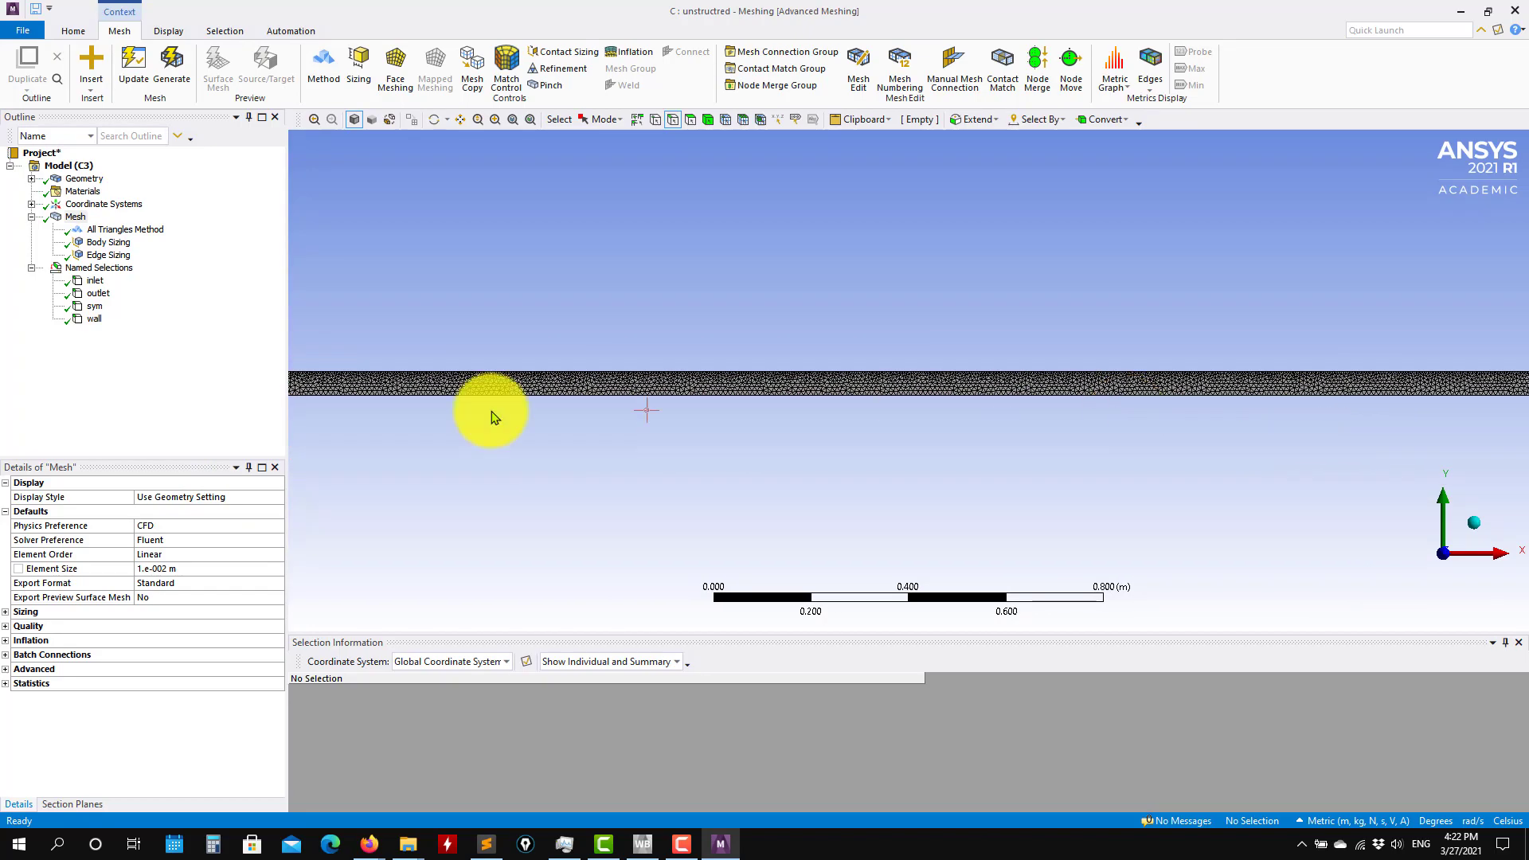
{"action": "middle_click_drag", "start_coordinate": [491, 416], "coordinate": [904, 438], "text": "ctrl"}
{"action": "scroll", "coordinate": [1149, 430], "scroll_direction": "up", "scroll_amount": 3}
{"action": "scroll", "coordinate": [1149, 425], "scroll_direction": "up", "scroll_amount": 2}
{"action": "scroll", "coordinate": [514, 430], "scroll_direction": "up", "scroll_amount": 2}
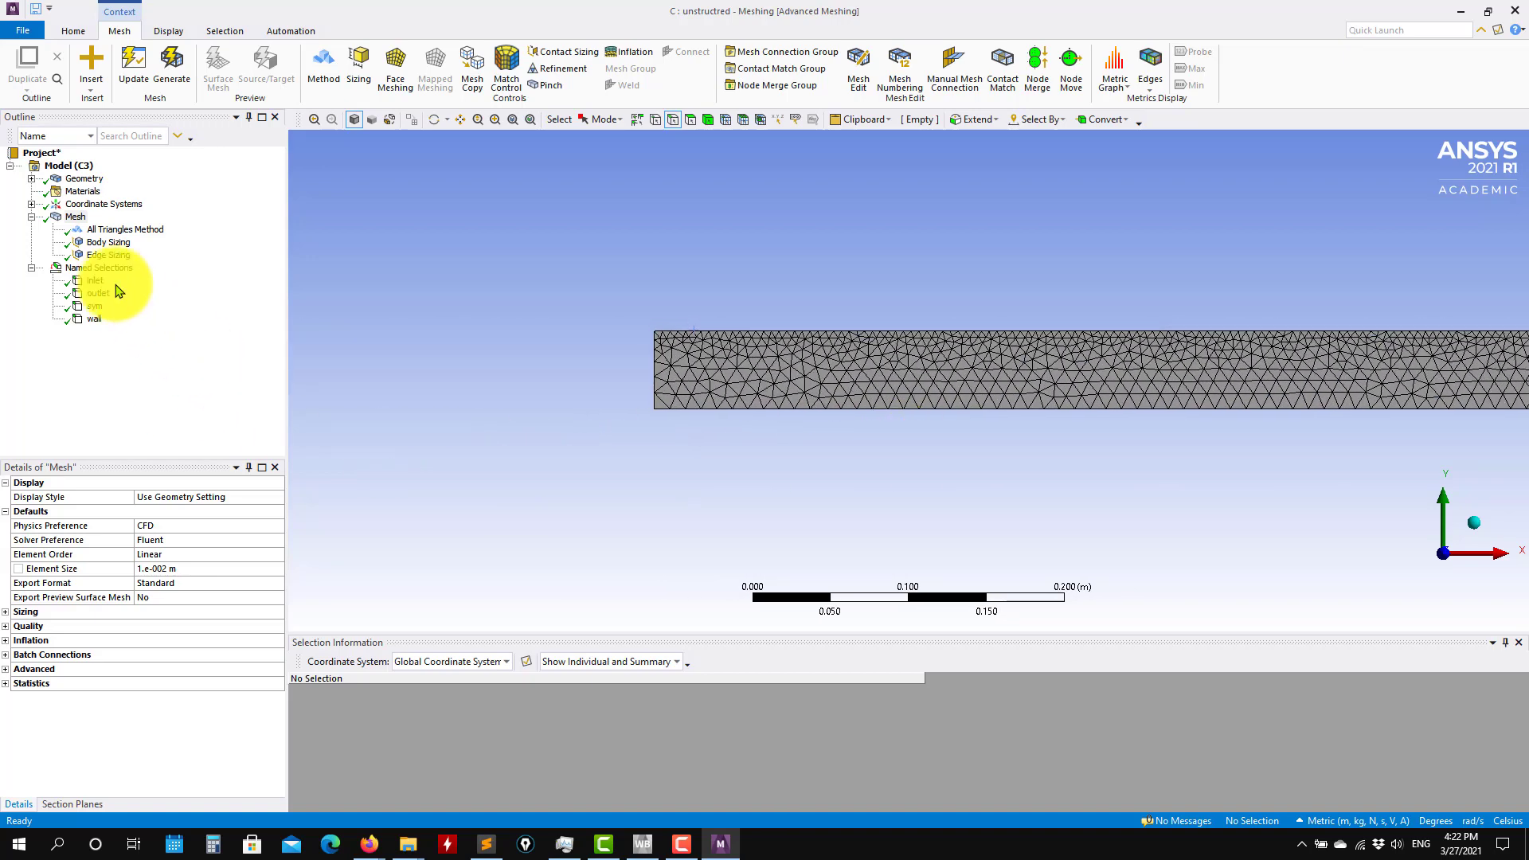
Insert an Inflation control on the mesh and scope its geometry to the pipe face.
{"action": "right_click", "coordinate": [73, 220]}
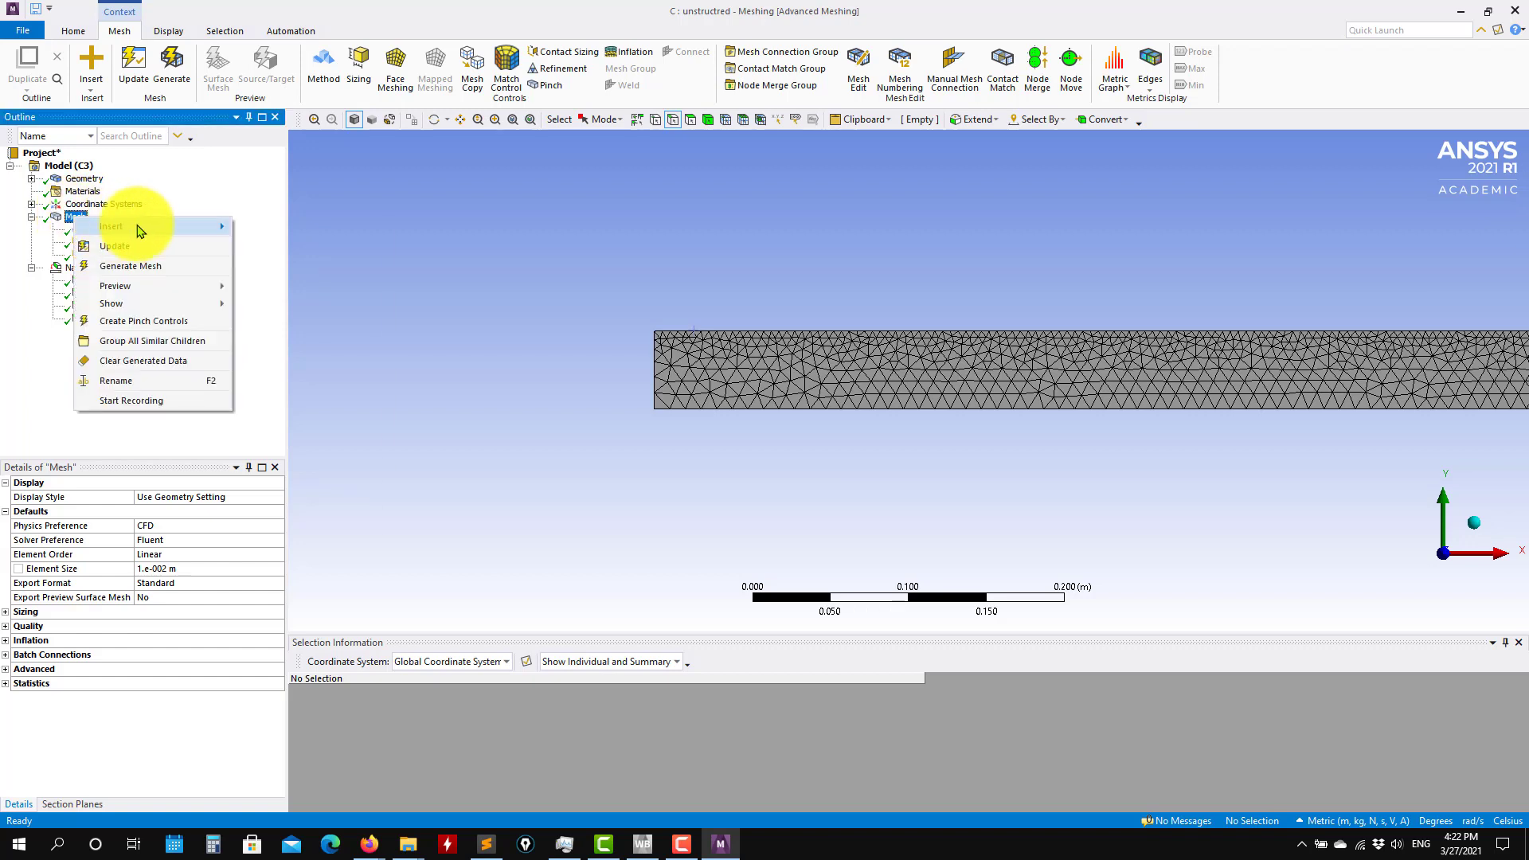
{"action": "mouse_move", "coordinate": [211, 227]}
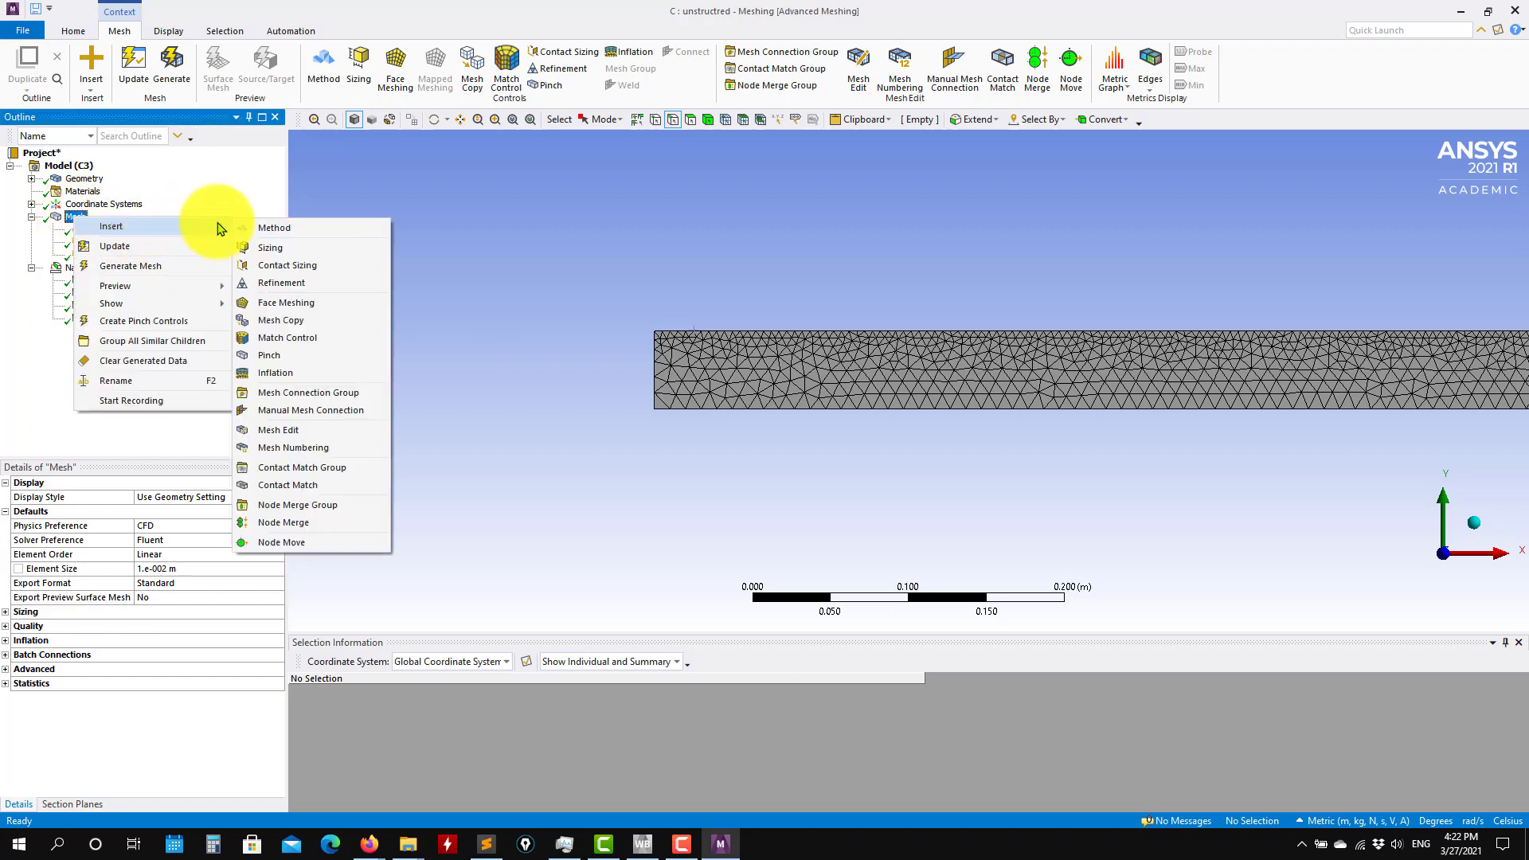
{"action": "left_click", "coordinate": [276, 374]}
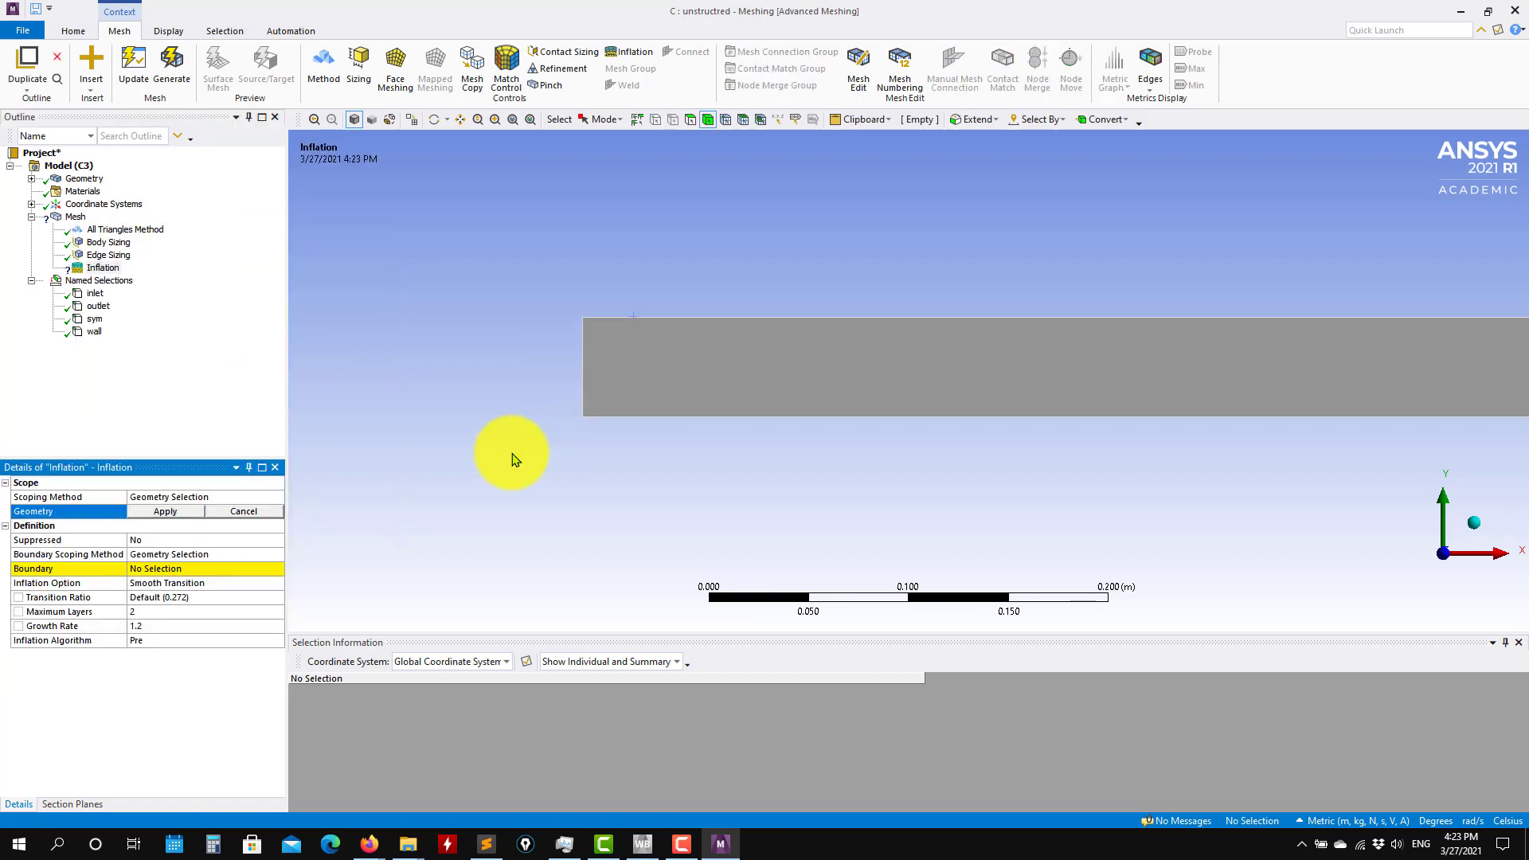
{"action": "scroll", "coordinate": [512, 460], "scroll_direction": "up", "scroll_amount": 2}
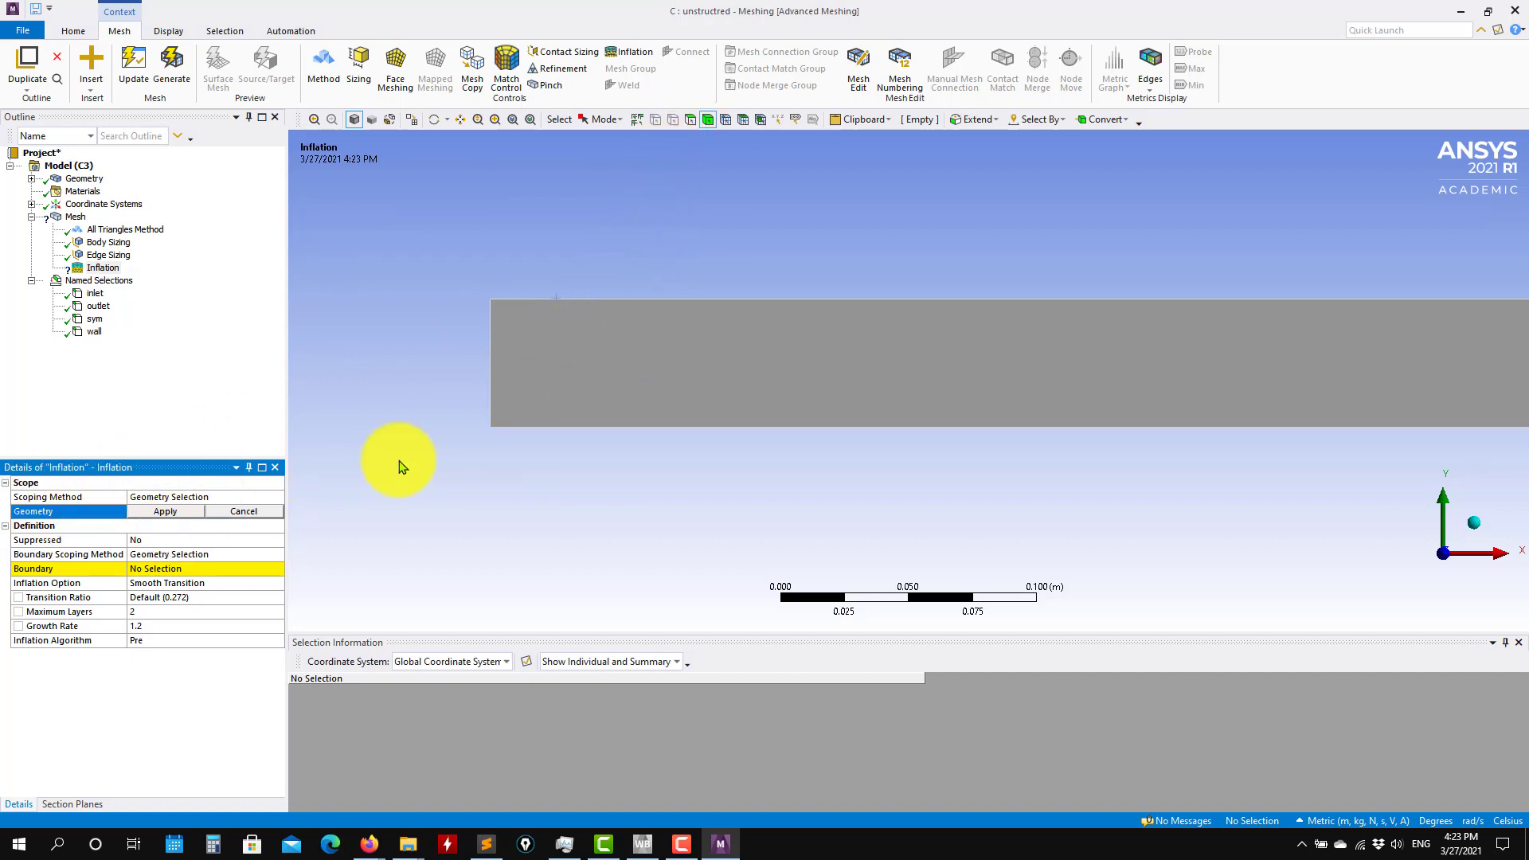
{"action": "left_click", "coordinate": [586, 357]}
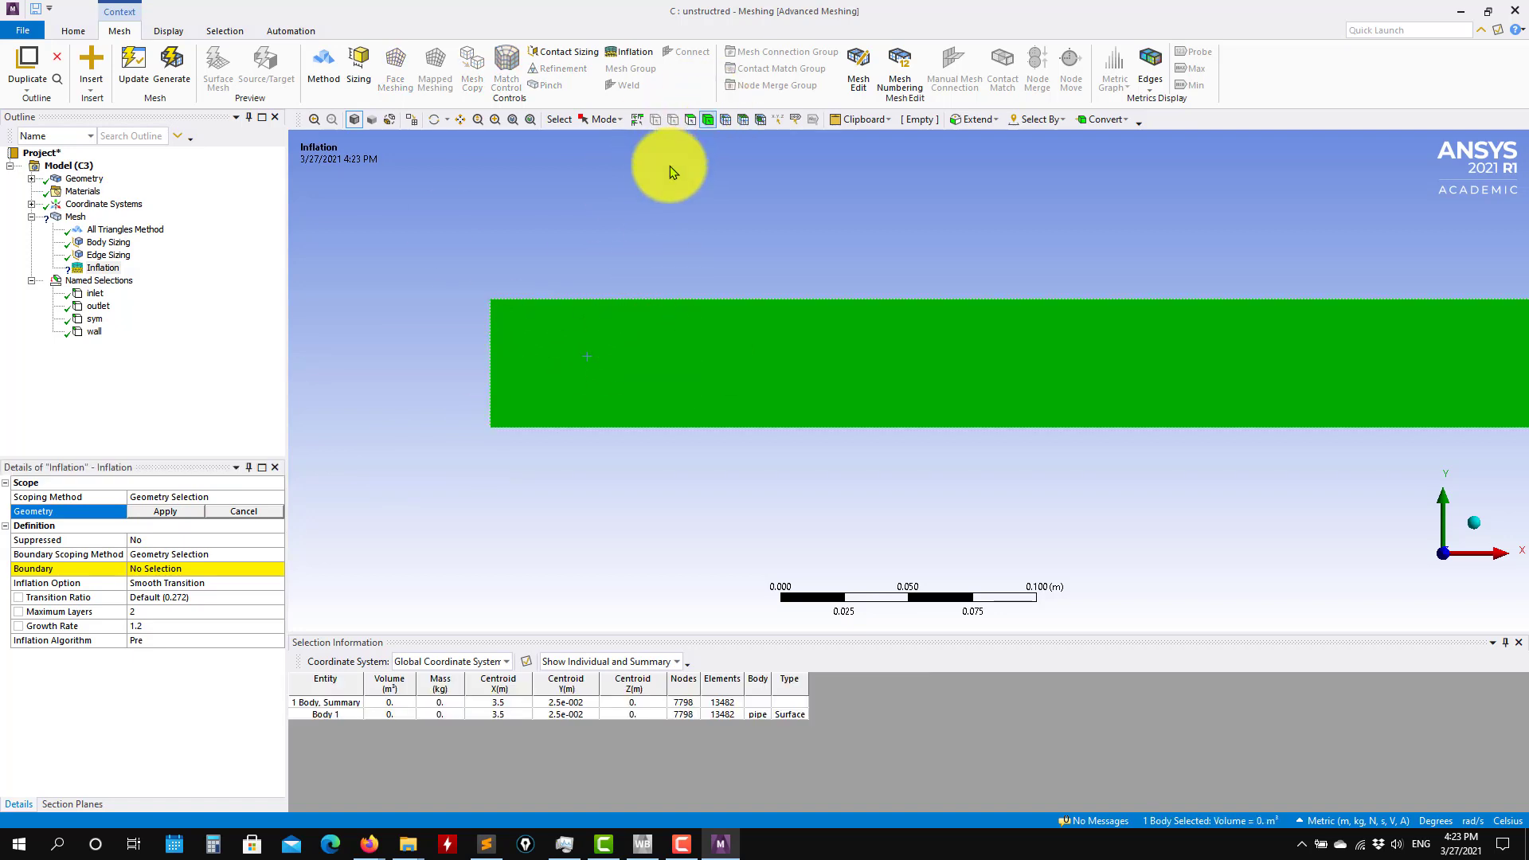
{"action": "left_click", "coordinate": [168, 512]}
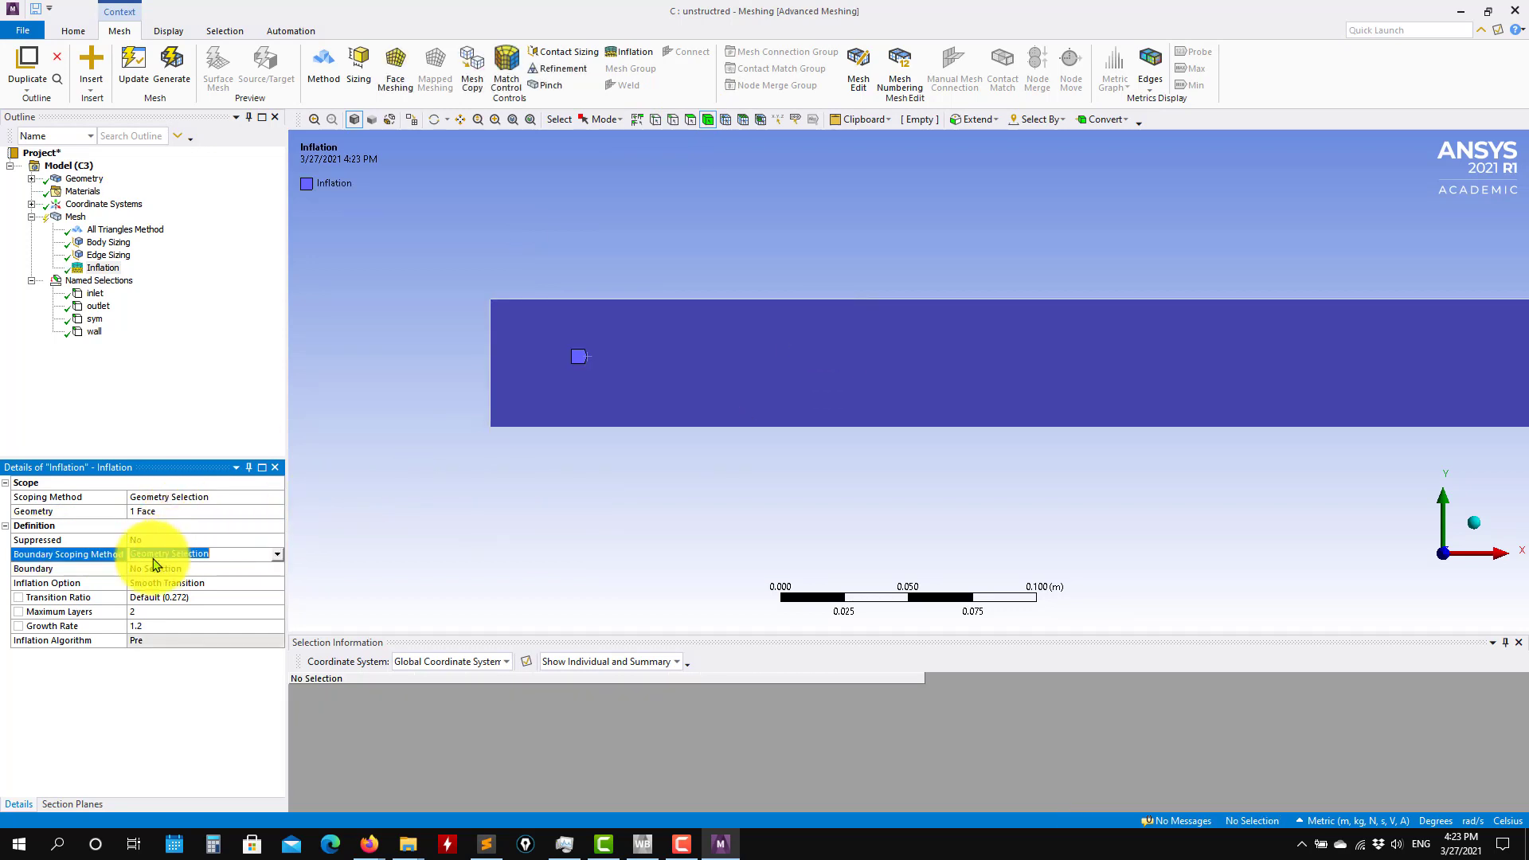
Keep the inflation's boundary scoping on Geometry Selection, set its maximum layers to 10, then generate and display the mesh.
{"action": "left_click", "coordinate": [277, 556]}
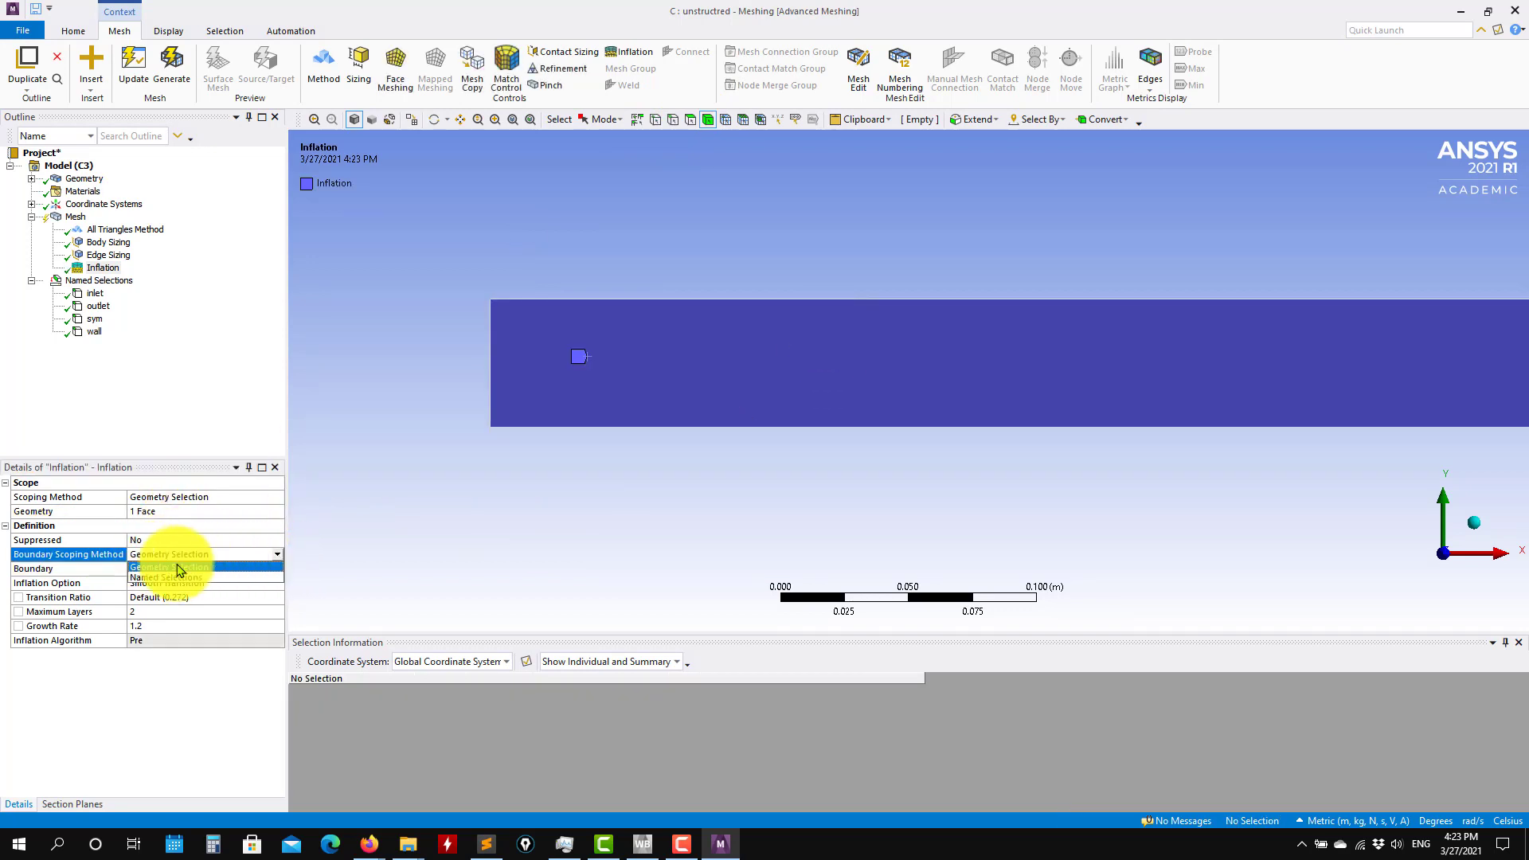
{"action": "left_click", "coordinate": [158, 579]}
{"action": "left_click", "coordinate": [276, 555]}
{"action": "left_click", "coordinate": [160, 567]}
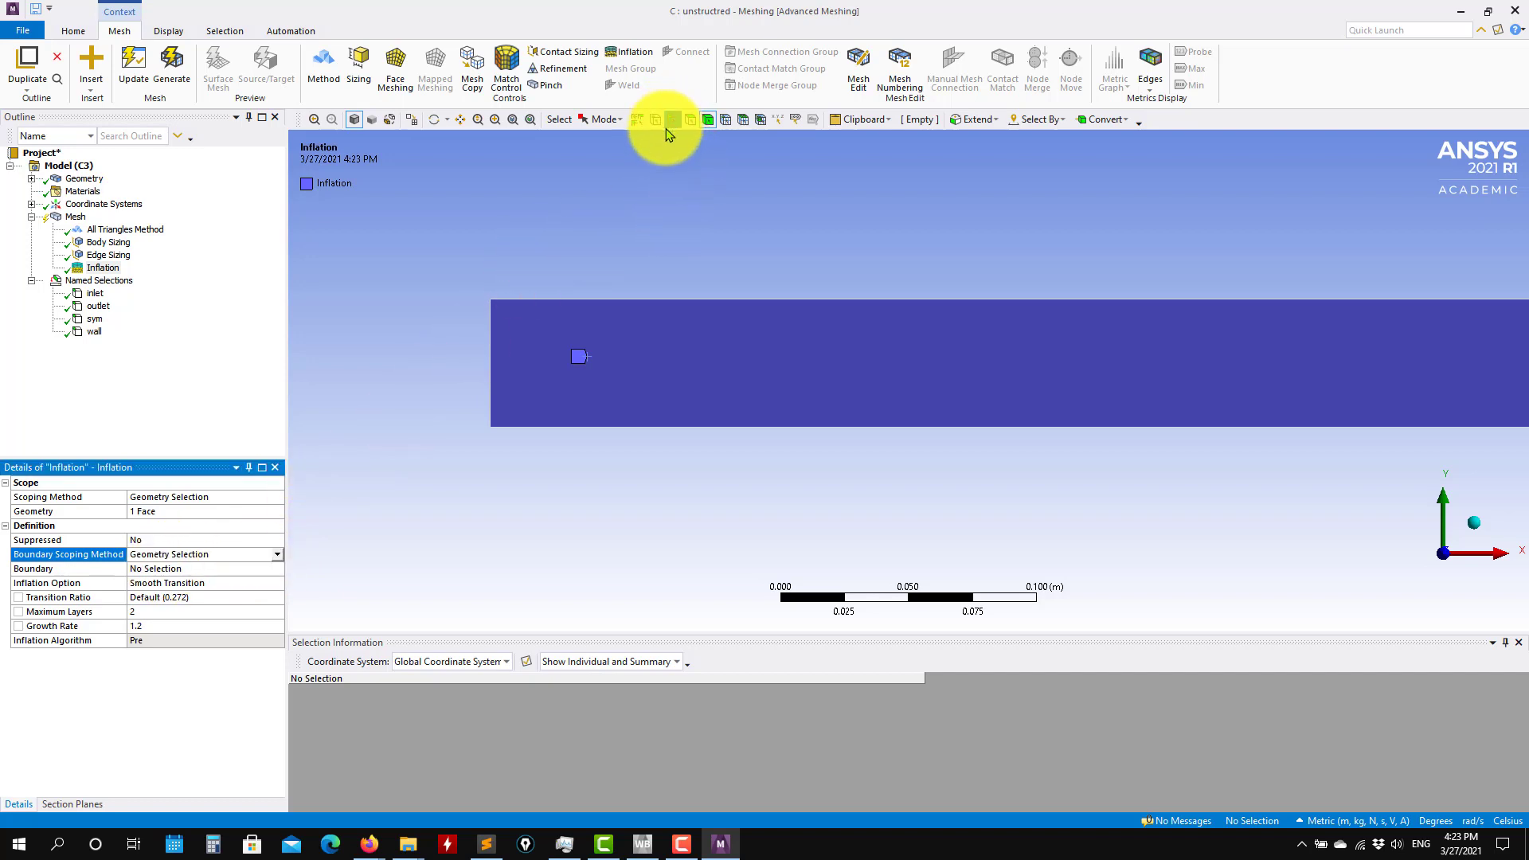
{"action": "left_click", "coordinate": [672, 298]}
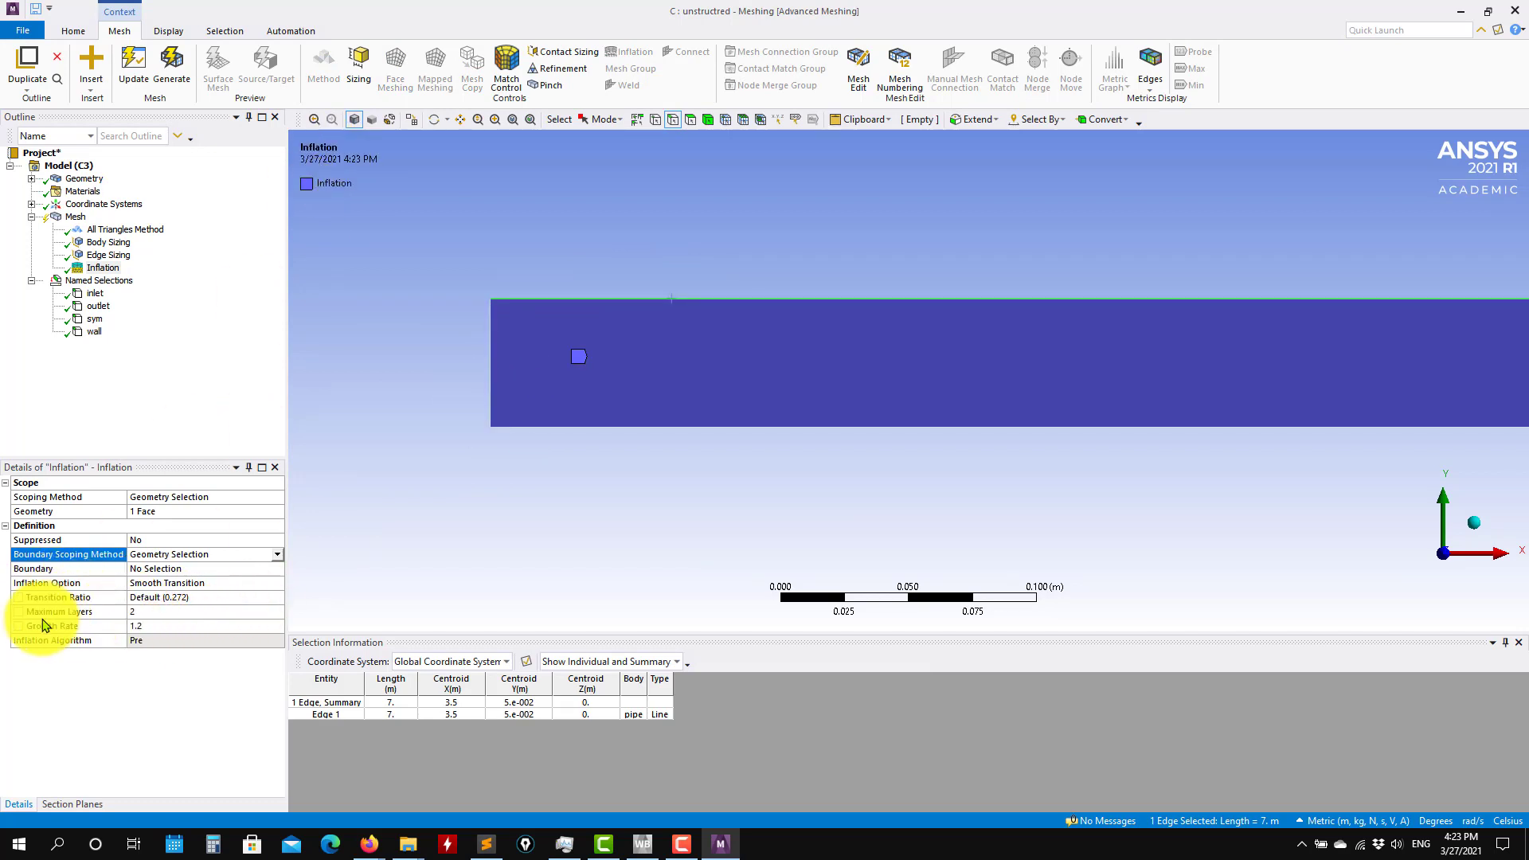
{"action": "left_click", "coordinate": [144, 614]}
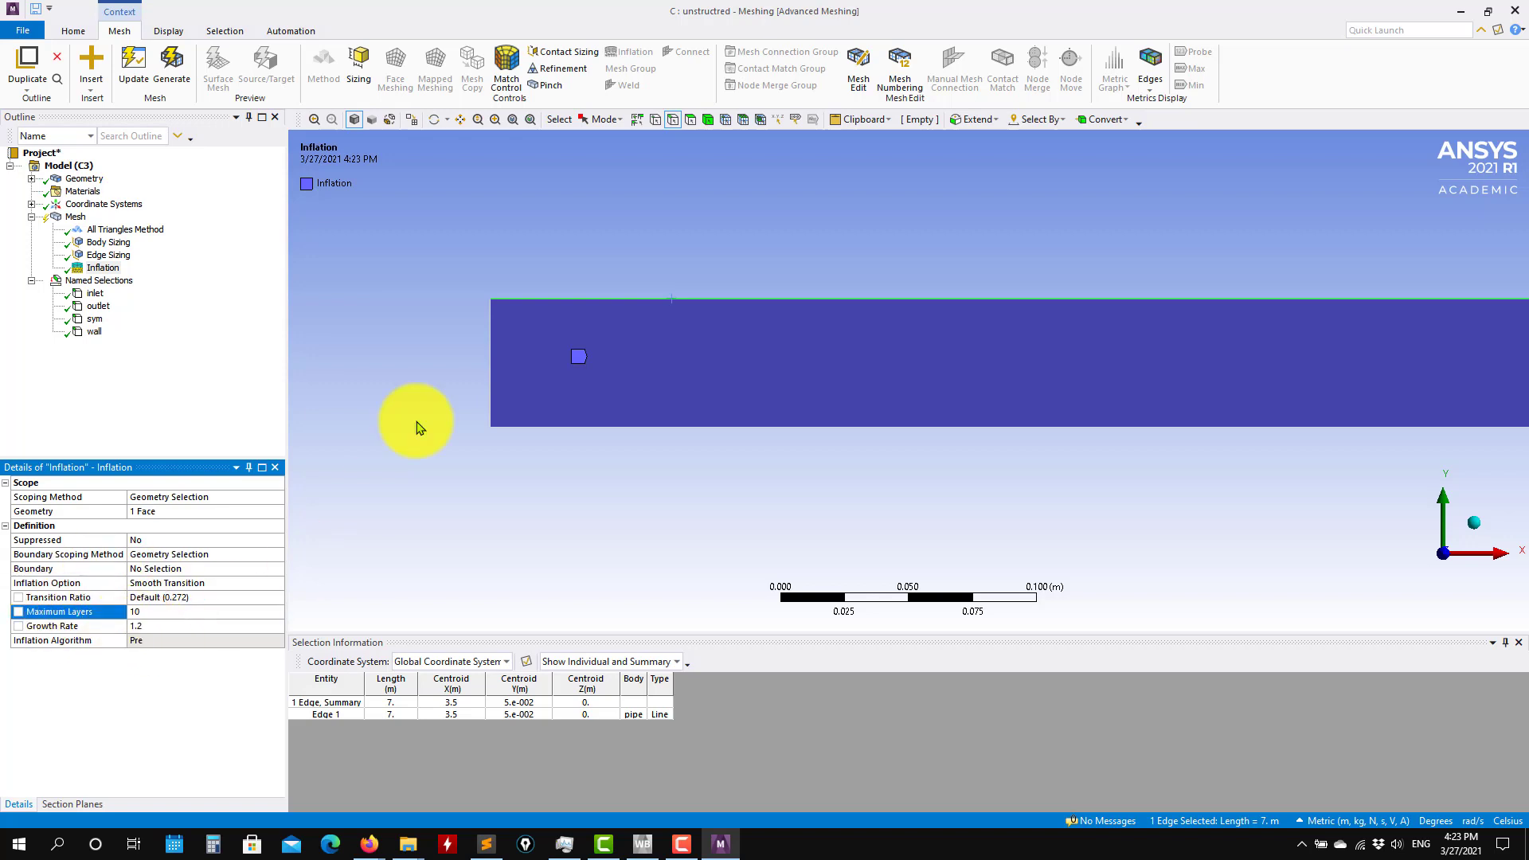
{"action": "left_click", "coordinate": [154, 80]}
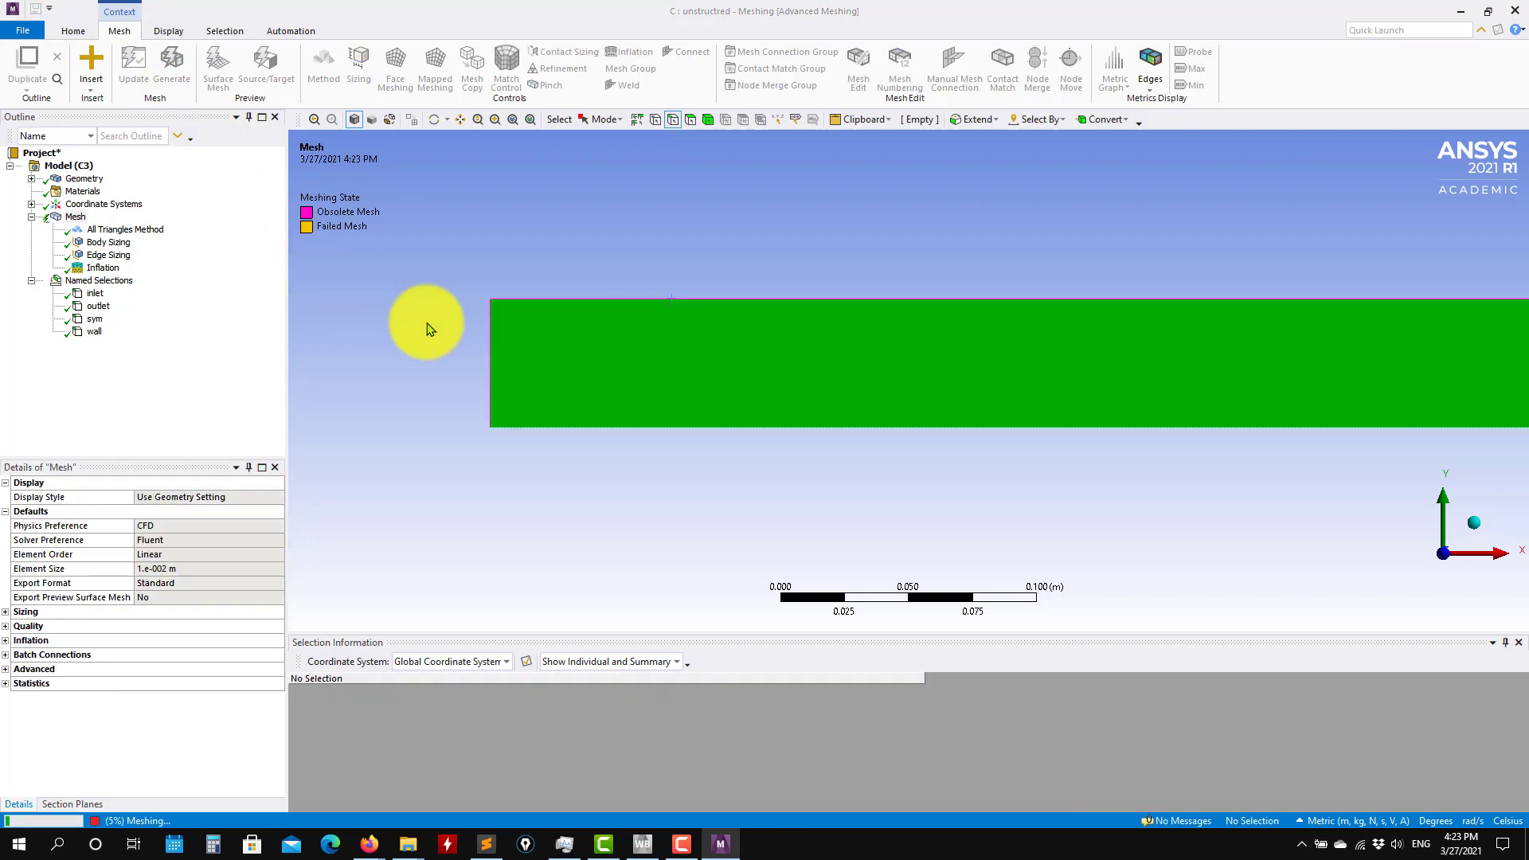
{"action": "left_click", "coordinate": [101, 268]}
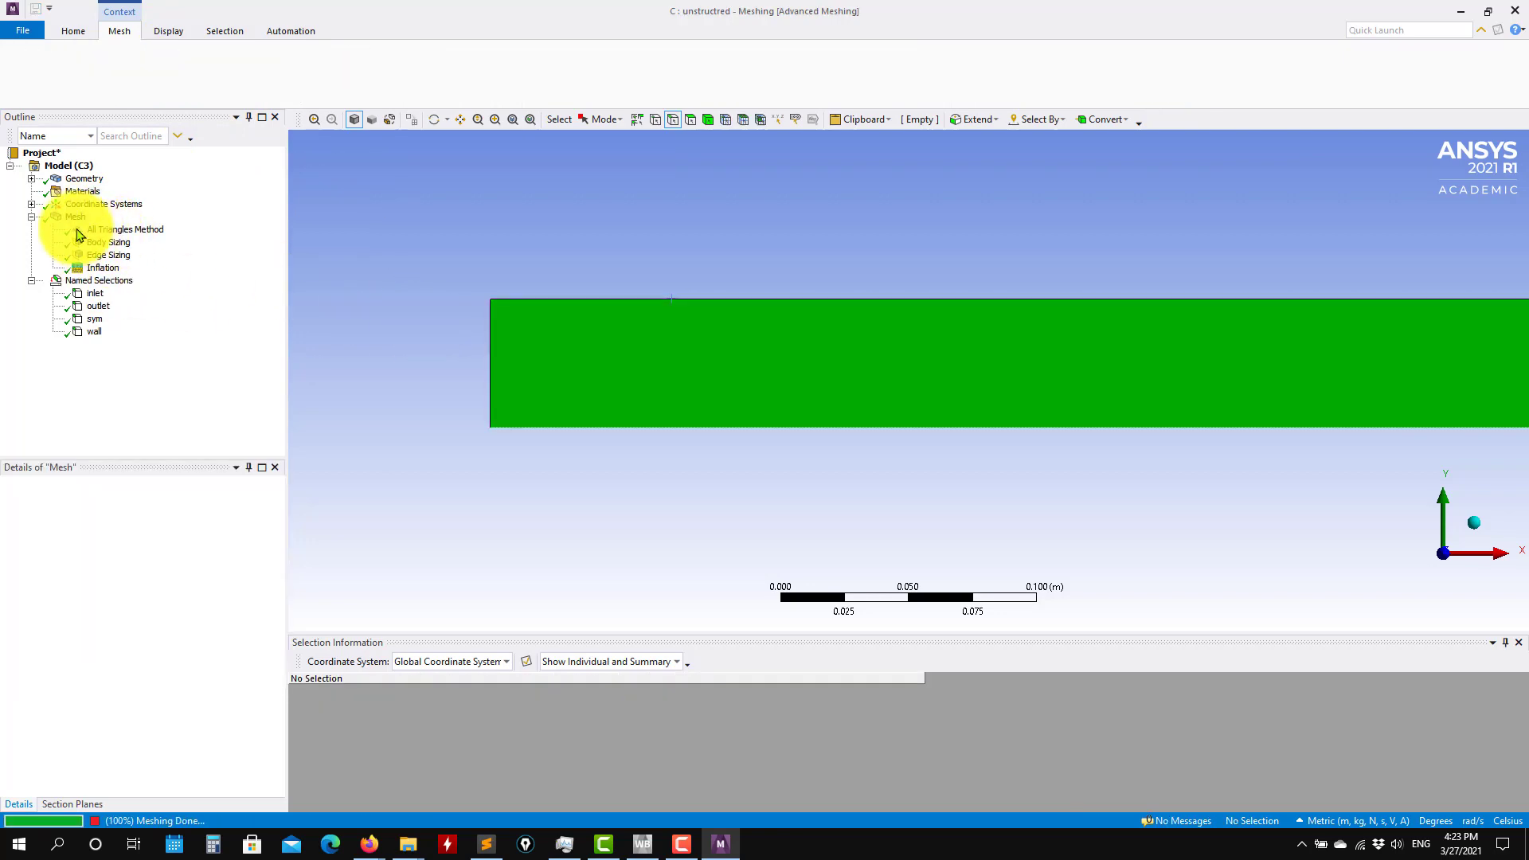
{"action": "left_click", "coordinate": [76, 218]}
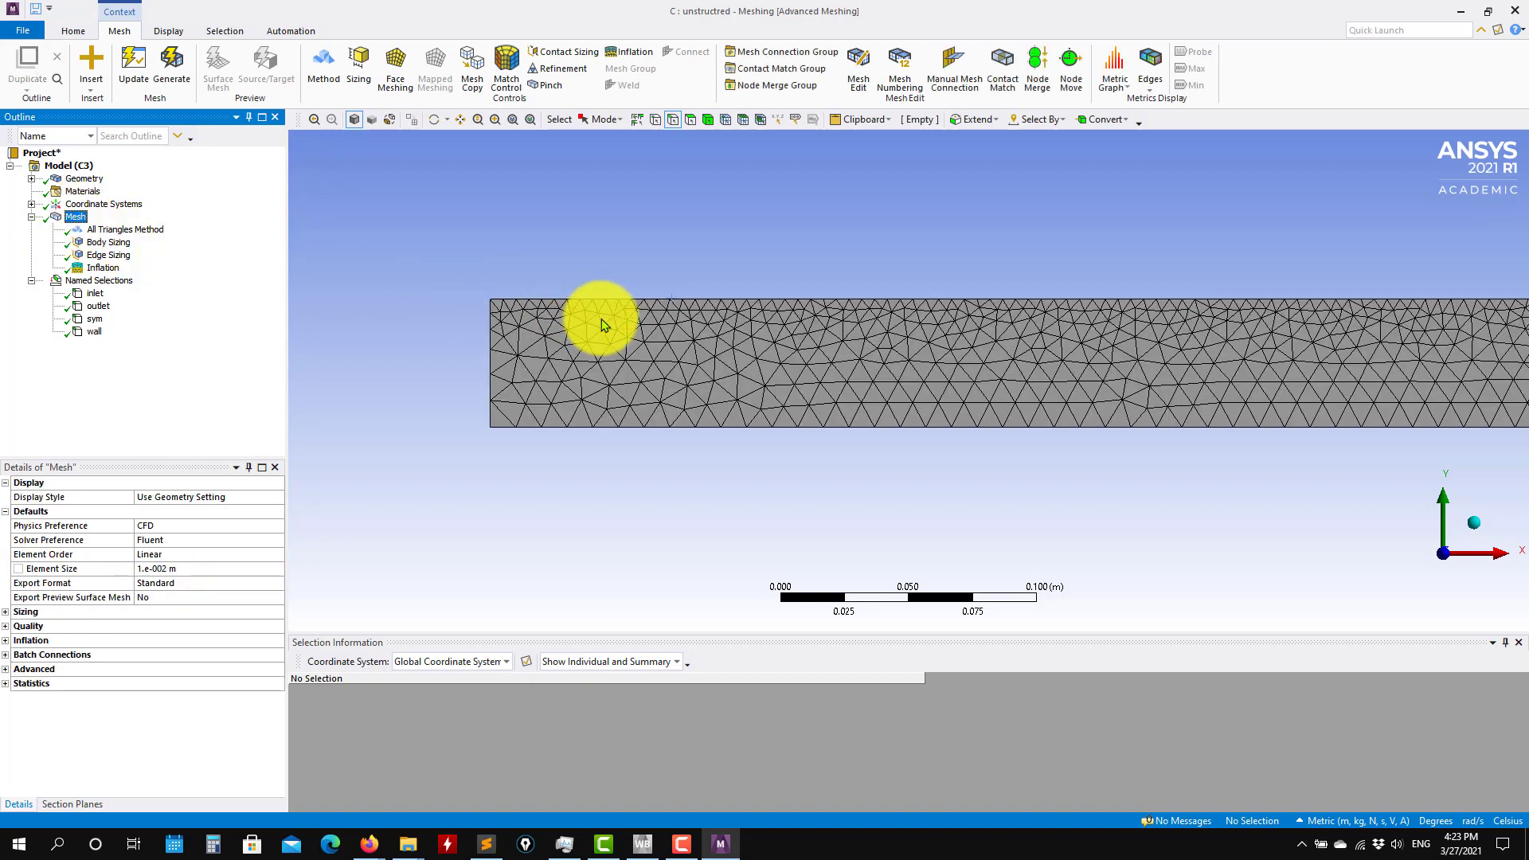
Scope the inflation's boundary to the pipe's long upper edge, then regenerate and display the mesh.
{"action": "left_click", "coordinate": [105, 269]}
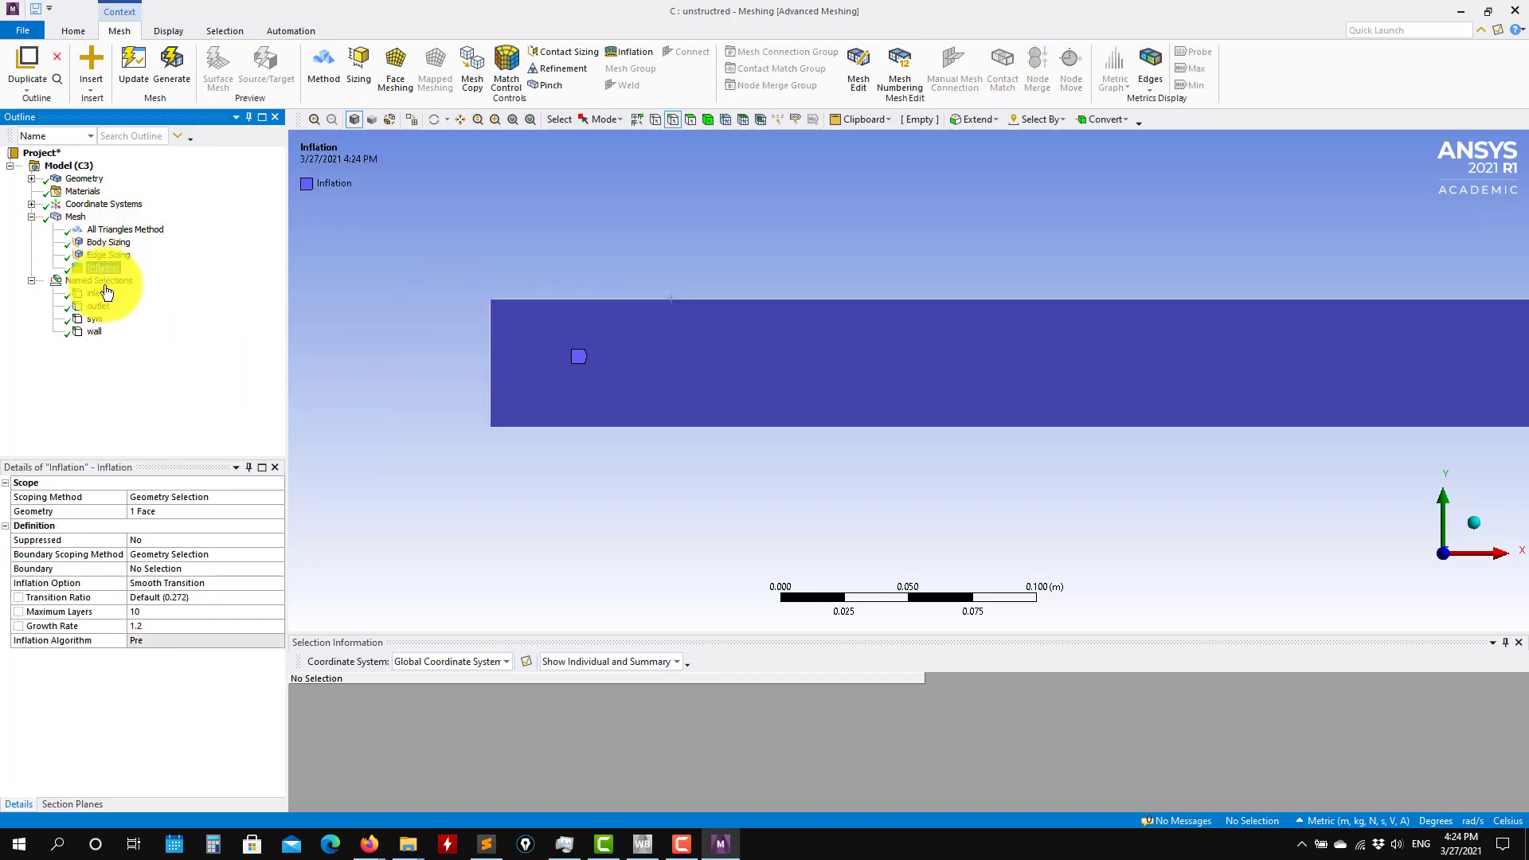
{"action": "left_click", "coordinate": [170, 570]}
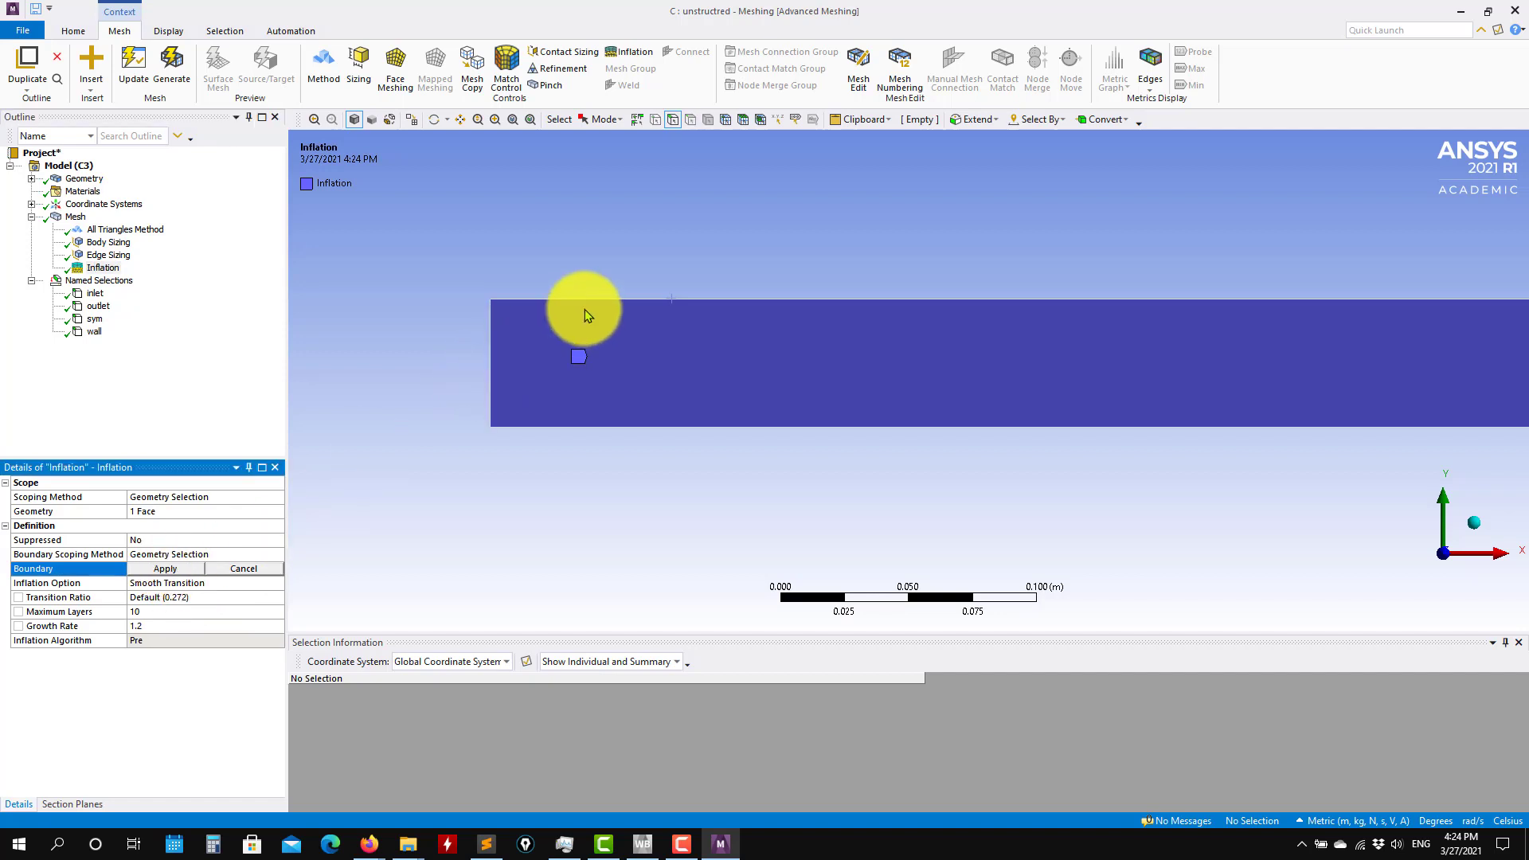
{"action": "left_click", "coordinate": [586, 302]}
{"action": "left_click", "coordinate": [168, 568]}
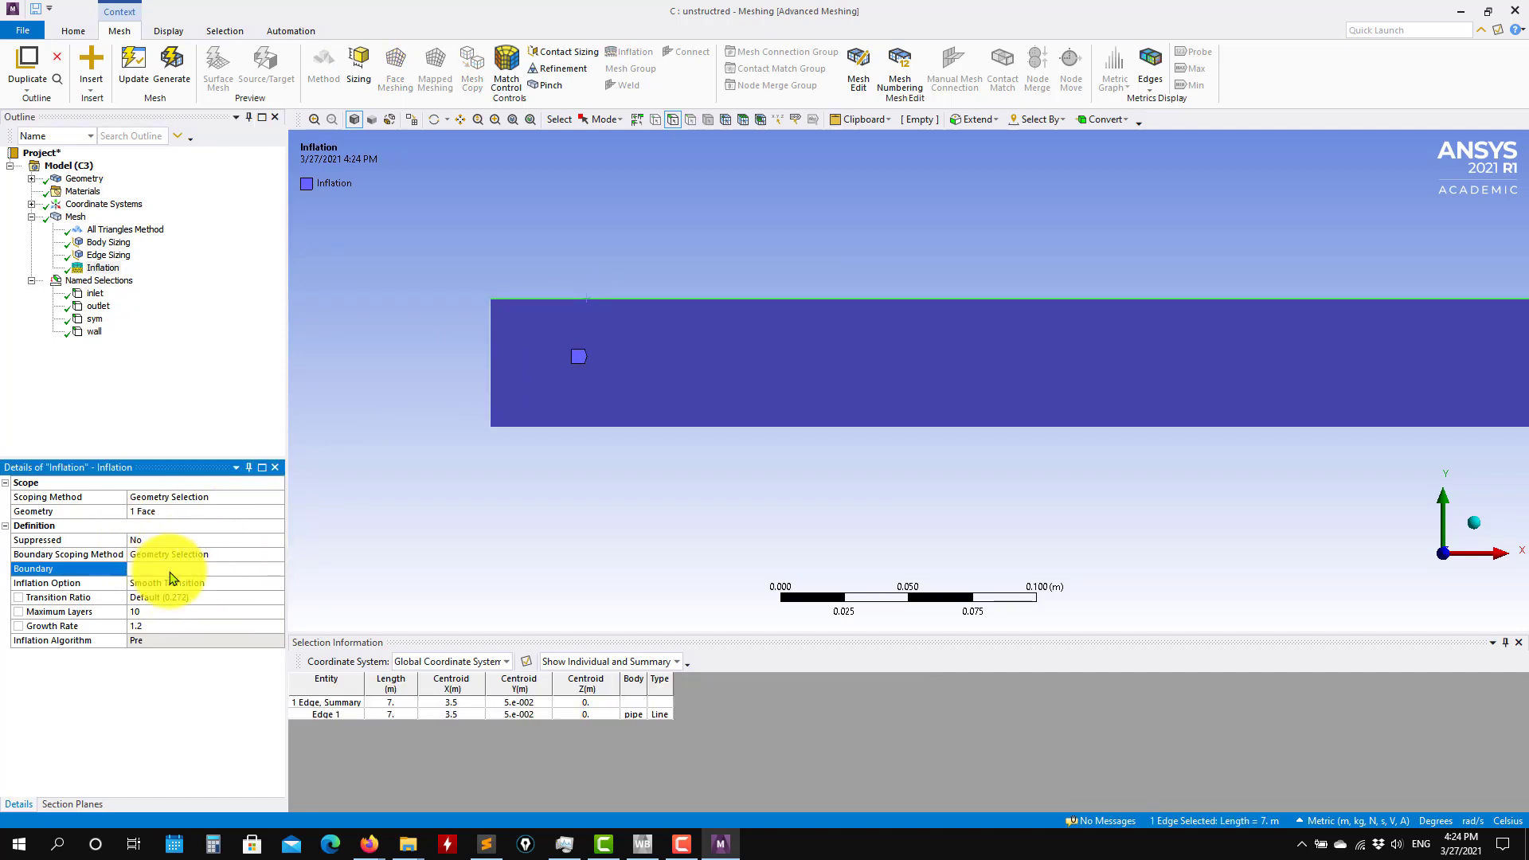
{"action": "left_click", "coordinate": [172, 62]}
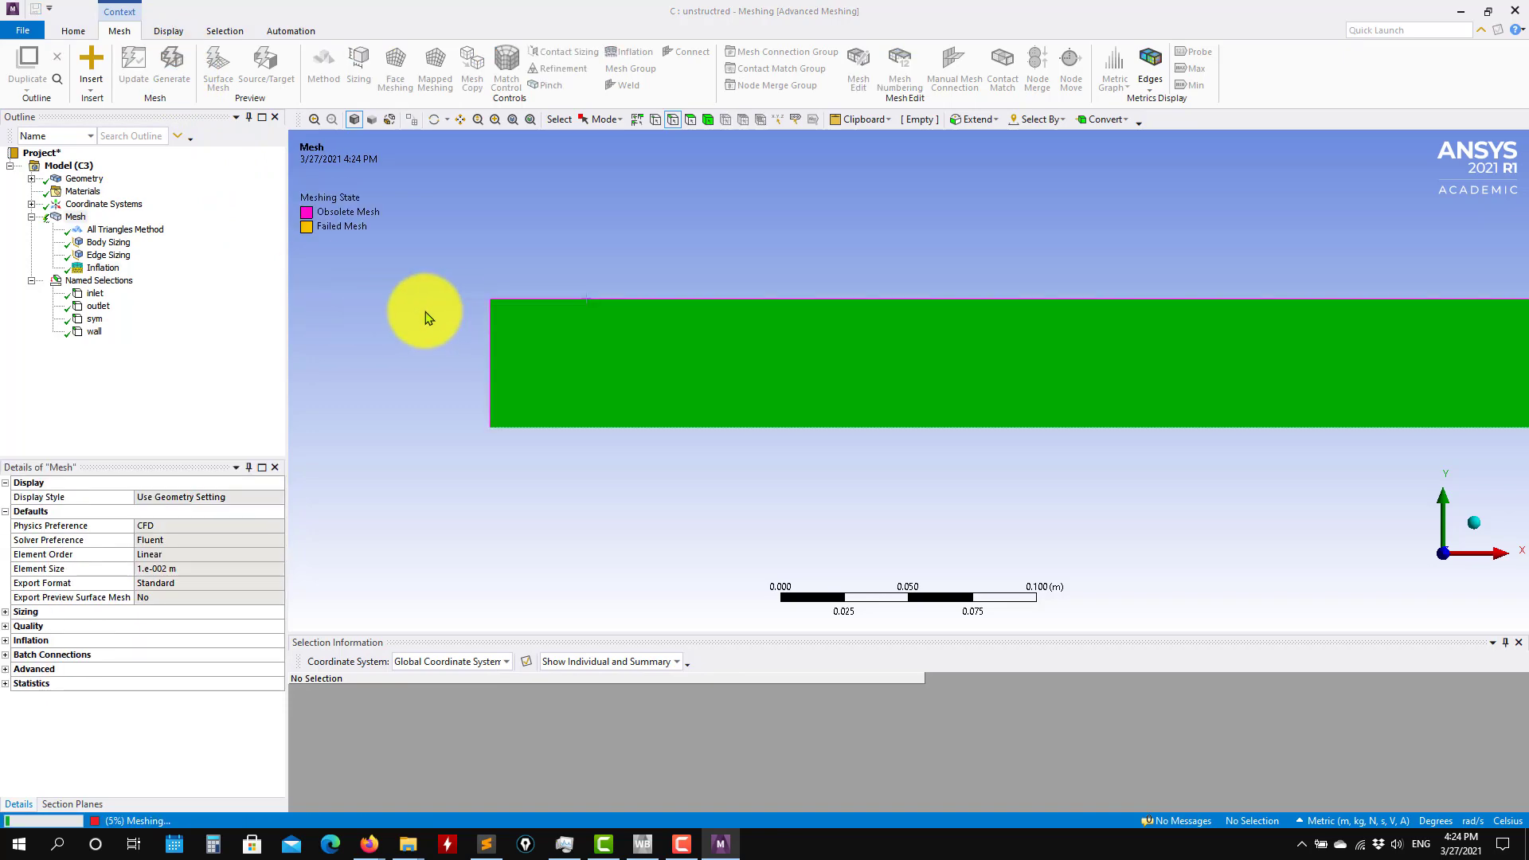
{"action": "left_click", "coordinate": [83, 230]}
{"action": "left_click", "coordinate": [76, 217]}
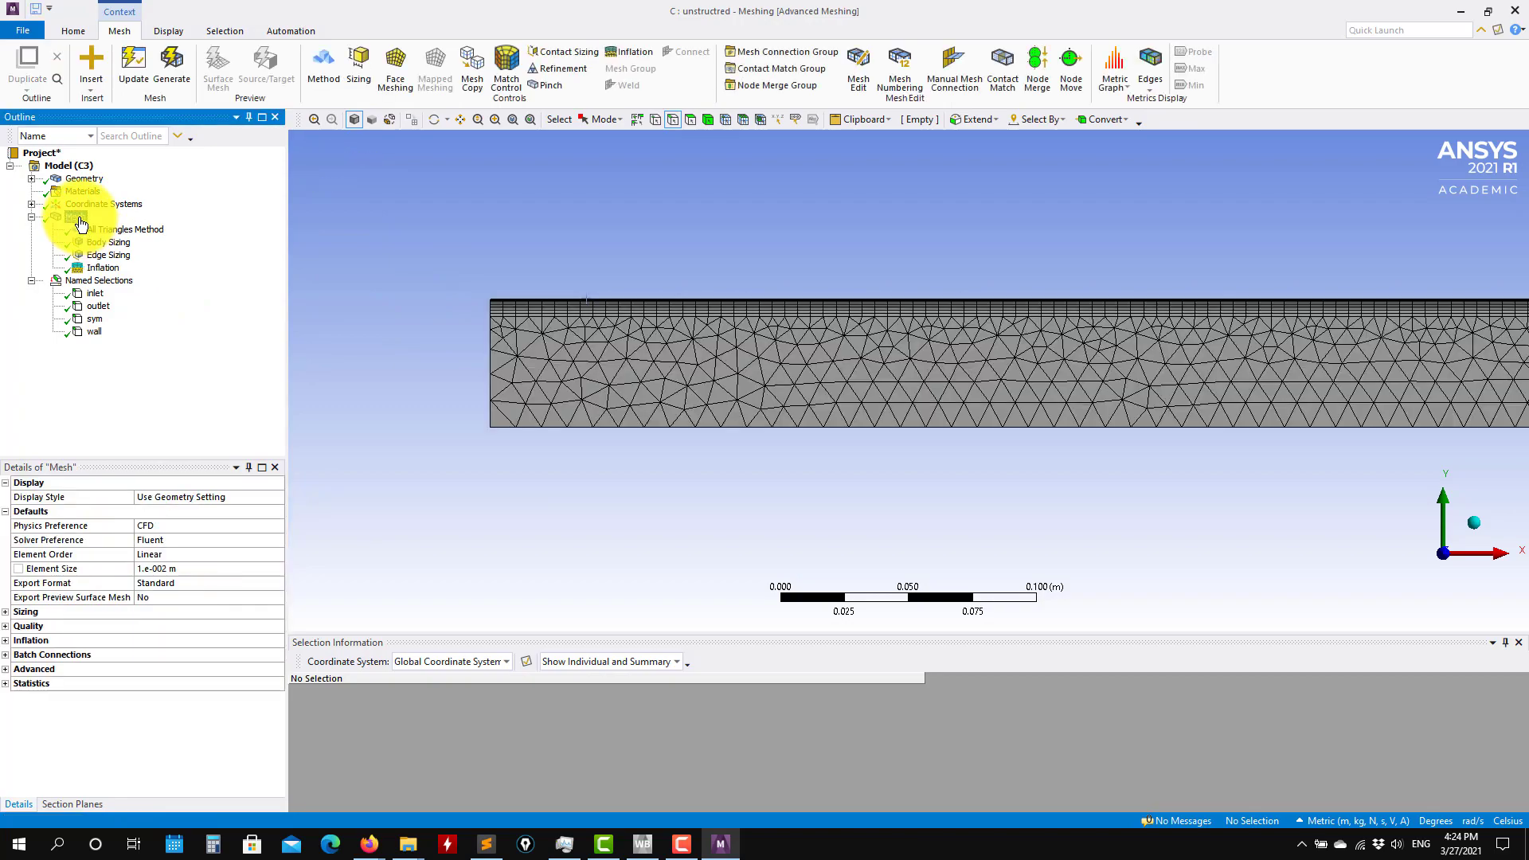
Examine the regenerated mesh along the pipe, checking the inflation layers from the inlet end onward.
{"action": "scroll", "coordinate": [615, 318], "scroll_direction": "up", "scroll_amount": 1}
{"action": "scroll", "coordinate": [690, 343], "scroll_direction": "up", "scroll_amount": 2}
{"action": "middle_click_drag", "start_coordinate": [692, 325], "coordinate": [1267, 332], "text": "ctrl"}
{"action": "scroll", "coordinate": [687, 363], "scroll_direction": "up", "scroll_amount": 2}
{"action": "scroll", "coordinate": [692, 366], "scroll_direction": "down", "scroll_amount": 5}
{"action": "scroll", "coordinate": [1100, 398], "scroll_direction": "down", "scroll_amount": 3}
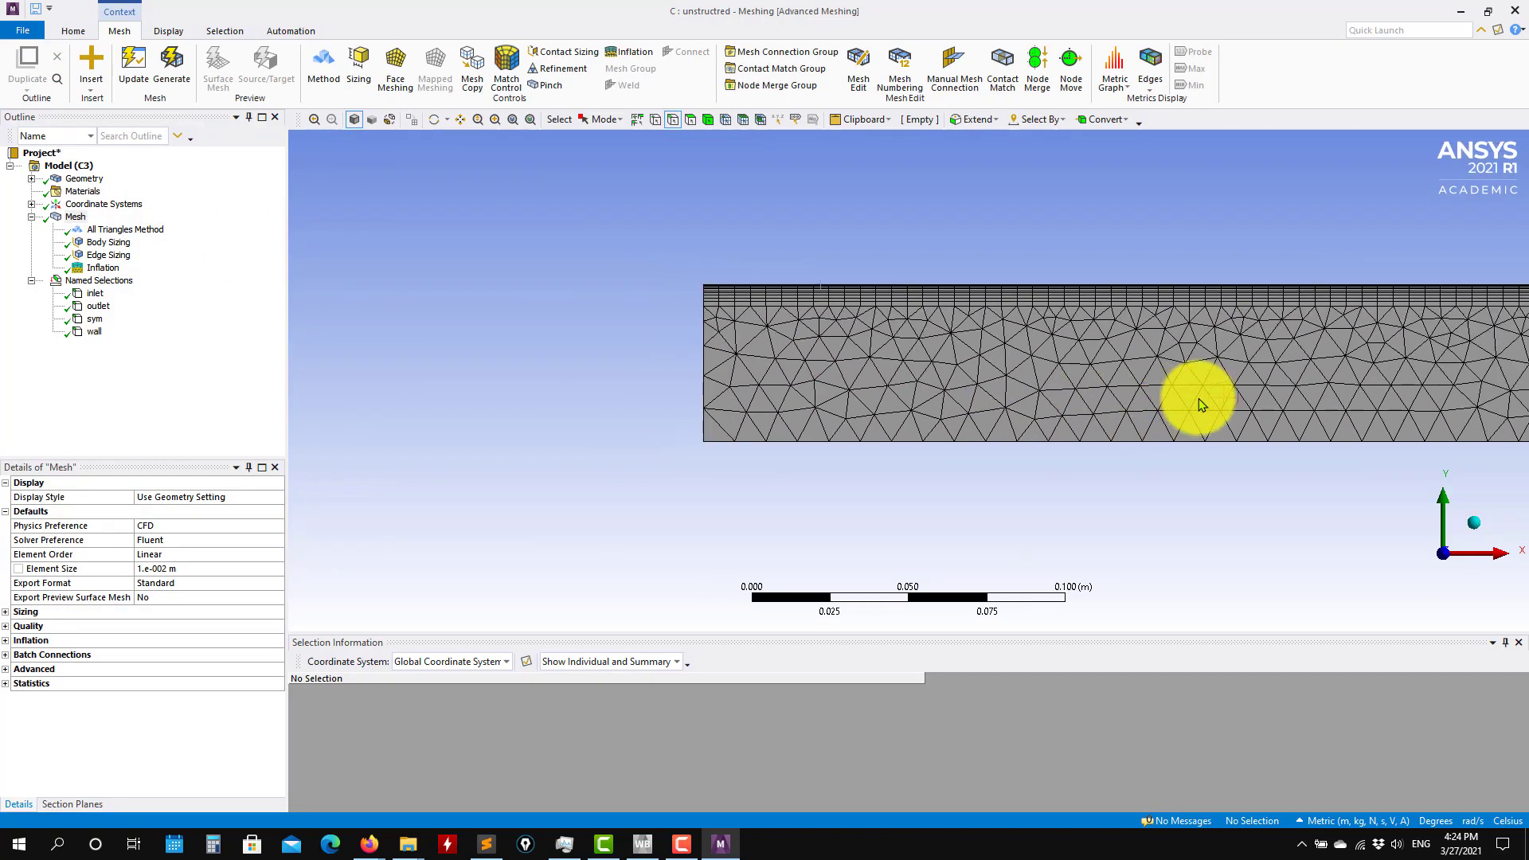
{"action": "scroll", "coordinate": [1210, 343], "scroll_direction": "down", "scroll_amount": 3}
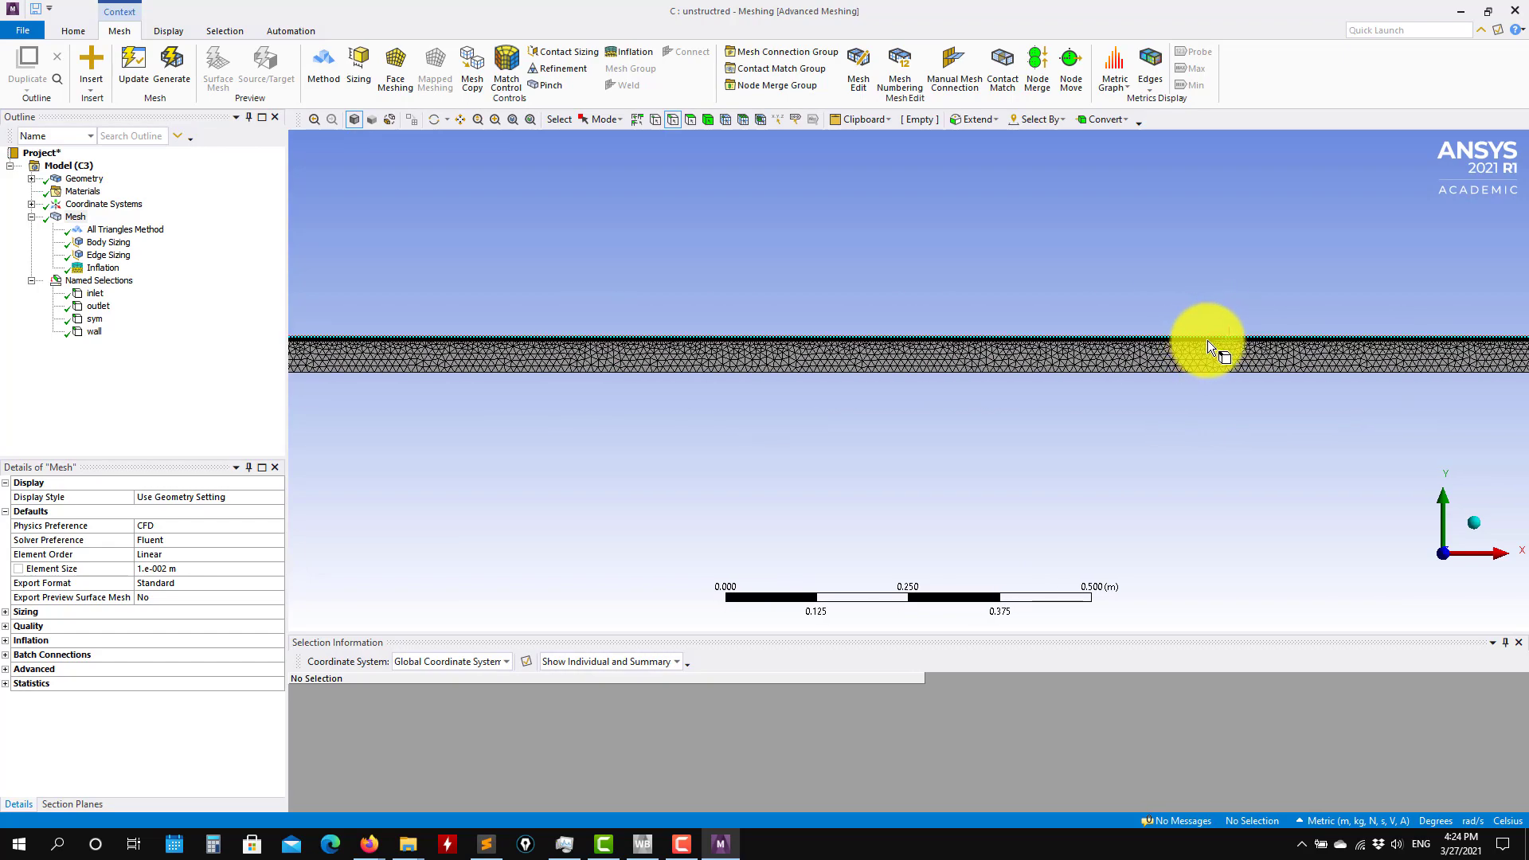
{"action": "middle_click_drag", "start_coordinate": [1212, 379], "coordinate": [796, 372], "text": "ctrl"}
{"action": "middle_click_drag", "start_coordinate": [898, 362], "coordinate": [522, 365], "text": "ctrl"}
{"action": "mouse_move", "coordinate": [1382, 369]}
{"action": "middle_mouse_down", "text": "ctrl"}
{"action": "mouse_move", "coordinate": [1298, 359]}
{"action": "mouse_move", "coordinate": [1386, 358]}
{"action": "middle_mouse_up", "text": "ctrl"}
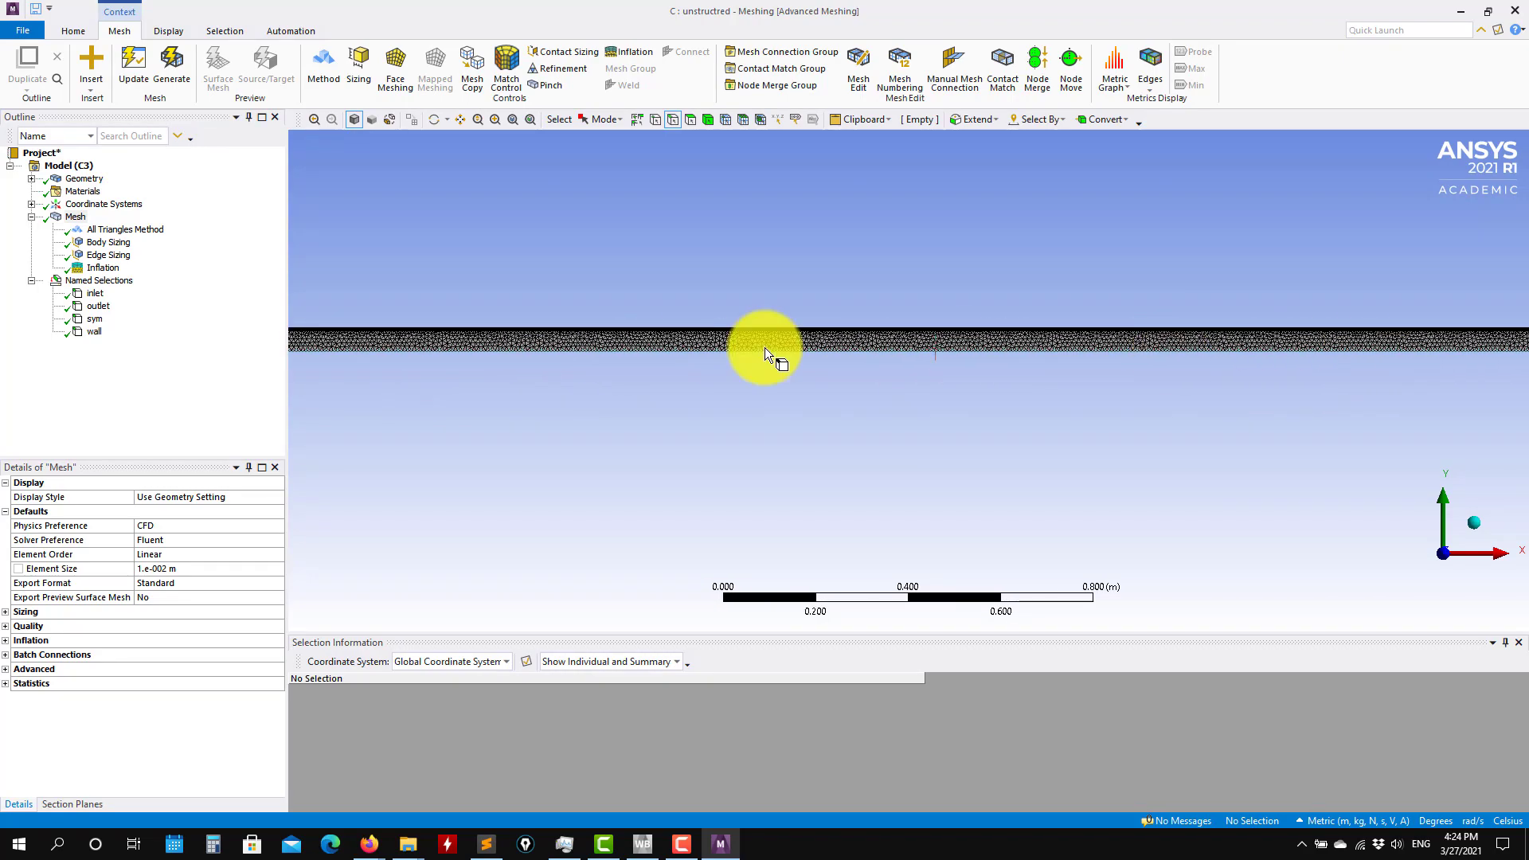
{"action": "middle_click_drag", "start_coordinate": [768, 355], "coordinate": [1243, 349], "text": "ctrl"}
{"action": "middle_click_drag", "start_coordinate": [669, 348], "coordinate": [729, 344], "text": "ctrl"}
{"action": "scroll", "coordinate": [713, 344], "scroll_direction": "up", "scroll_amount": 3}
{"action": "middle_click_drag", "start_coordinate": [454, 293], "coordinate": [907, 415], "text": "ctrl"}
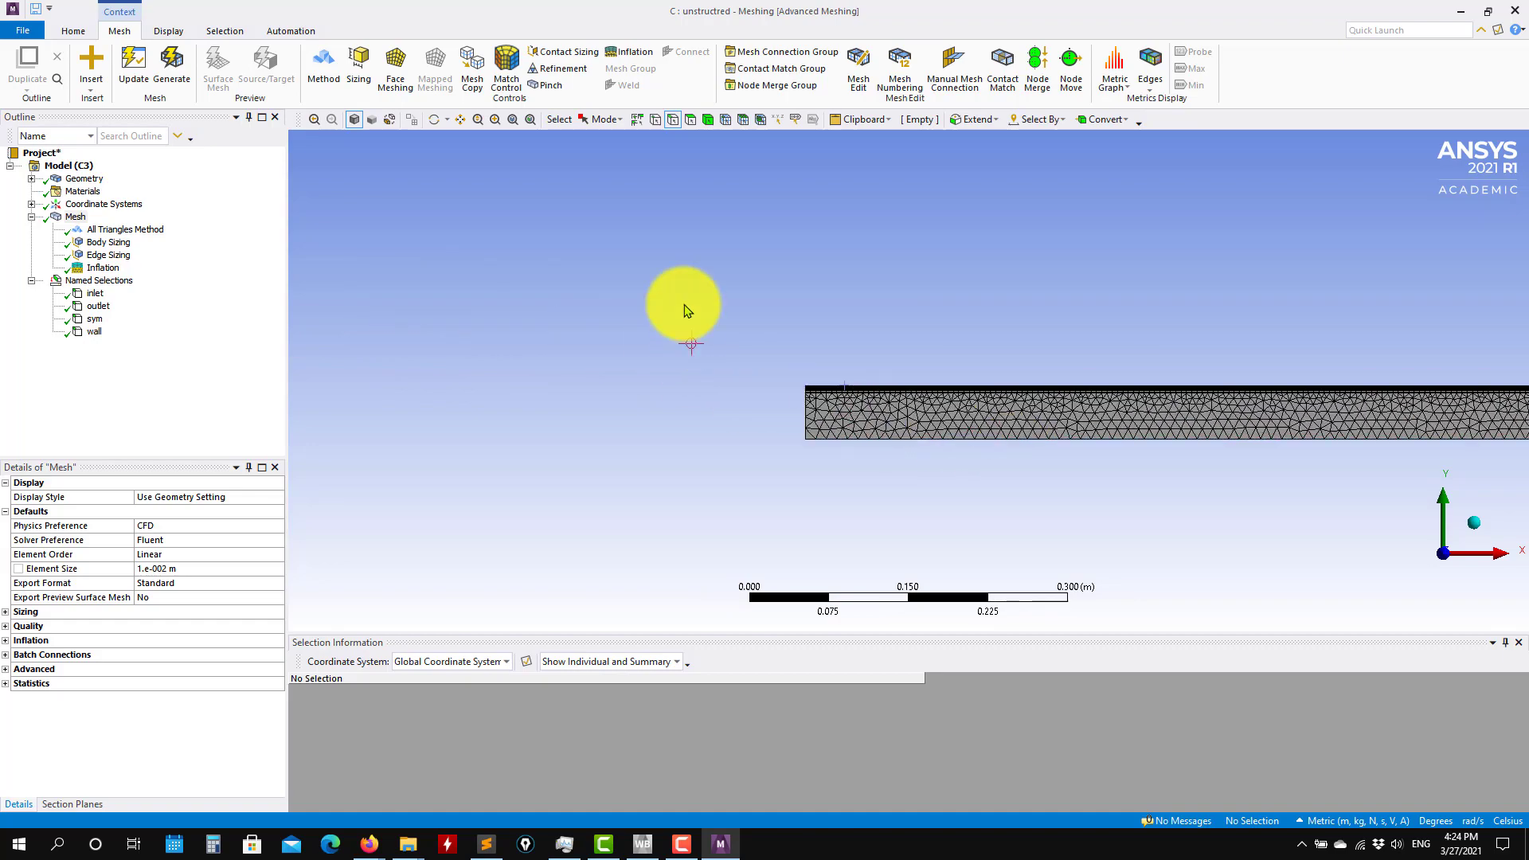
{"action": "middle_click_drag", "start_coordinate": [799, 426], "coordinate": [603, 437], "text": "ctrl"}
{"action": "scroll", "coordinate": [727, 454], "scroll_direction": "up", "scroll_amount": 3}
{"action": "middle_click_drag", "start_coordinate": [293, 484], "coordinate": [688, 427], "text": "ctrl"}
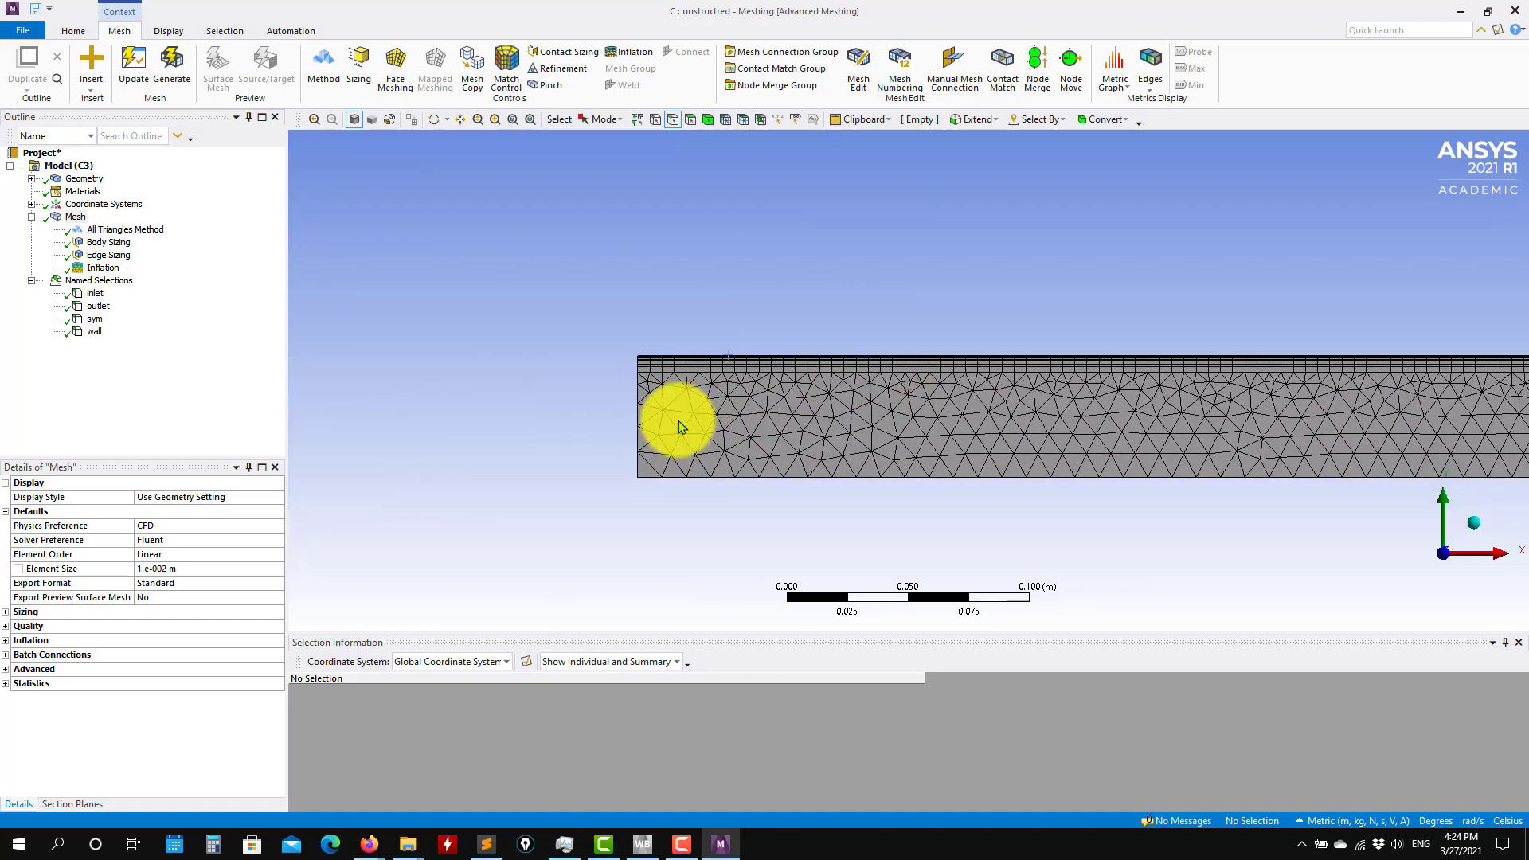
{"action": "scroll", "coordinate": [676, 418], "scroll_direction": "up", "scroll_amount": 2}
{"action": "middle_click_drag", "start_coordinate": [582, 436], "coordinate": [599, 402], "text": "ctrl"}
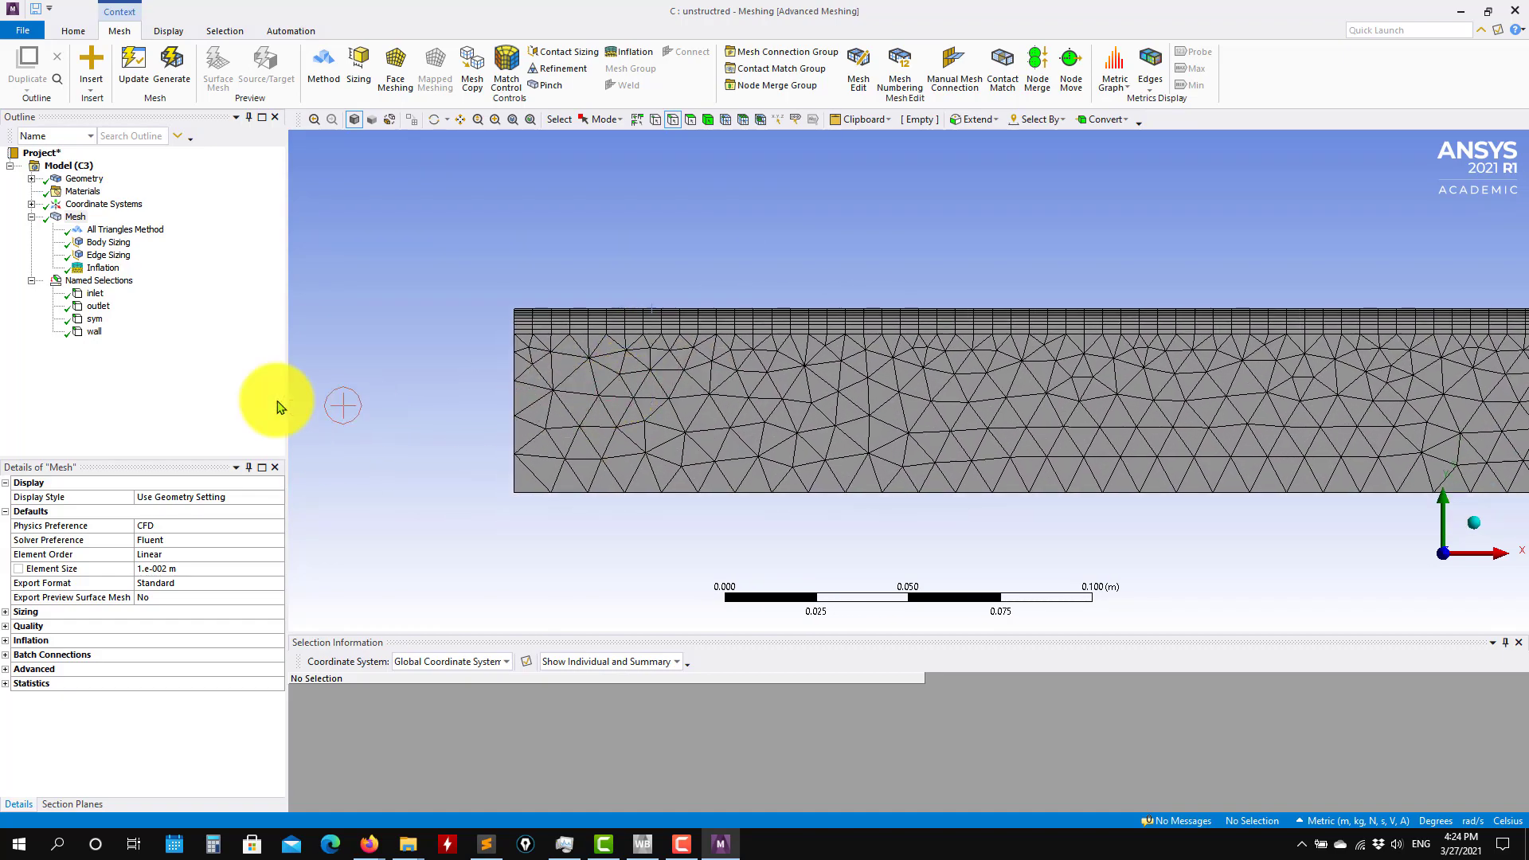
Review the inflation settings and inspect the layer spacing and its transition to triangles near the upper edge.
{"action": "left_click", "coordinate": [100, 267]}
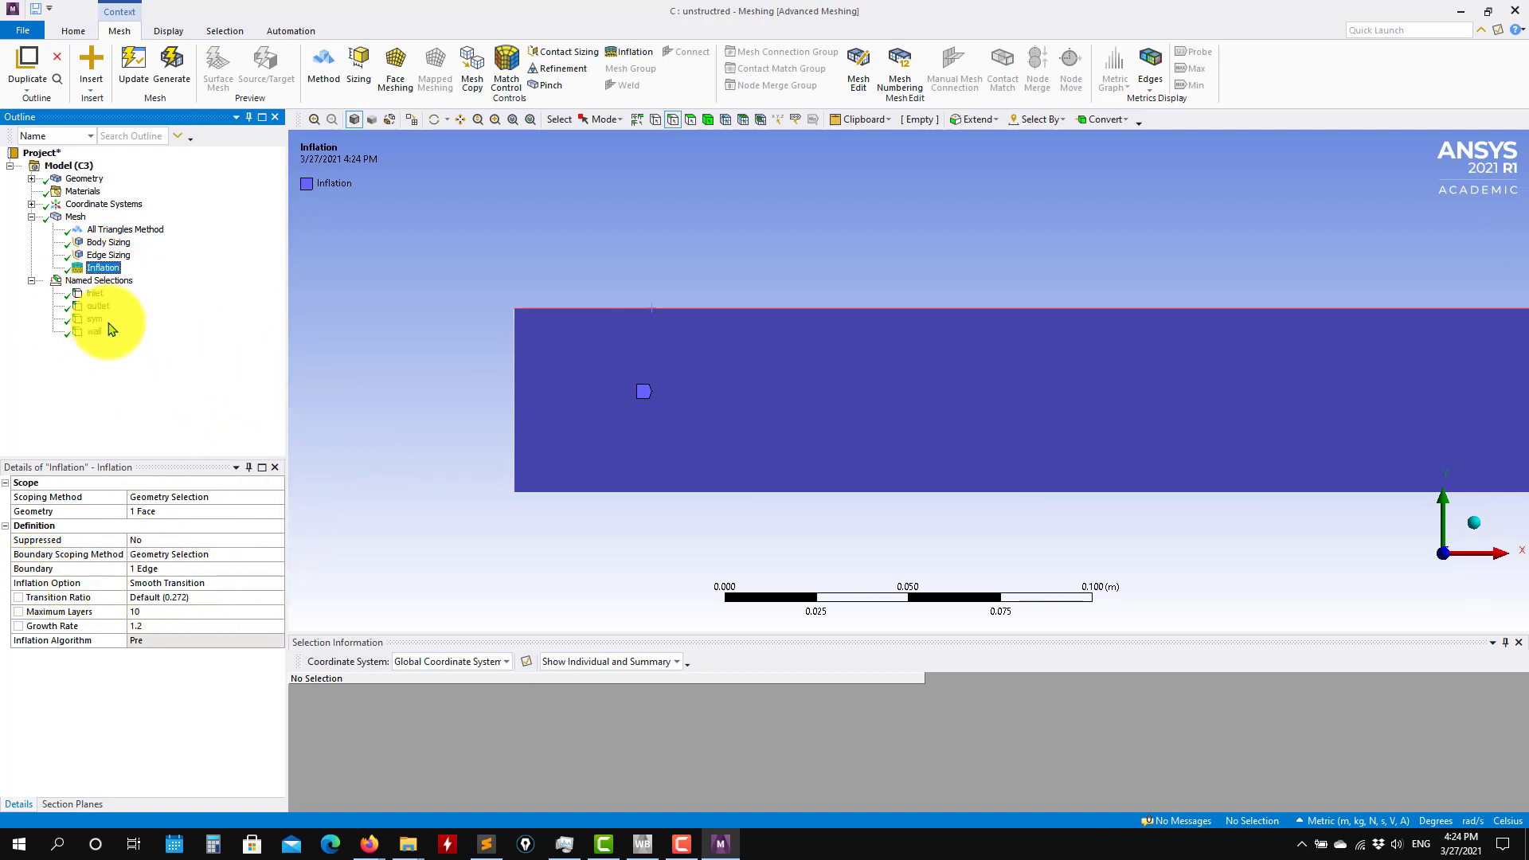
{"action": "left_click", "coordinate": [79, 217]}
{"action": "scroll", "coordinate": [492, 345], "scroll_direction": "up", "scroll_amount": 2}
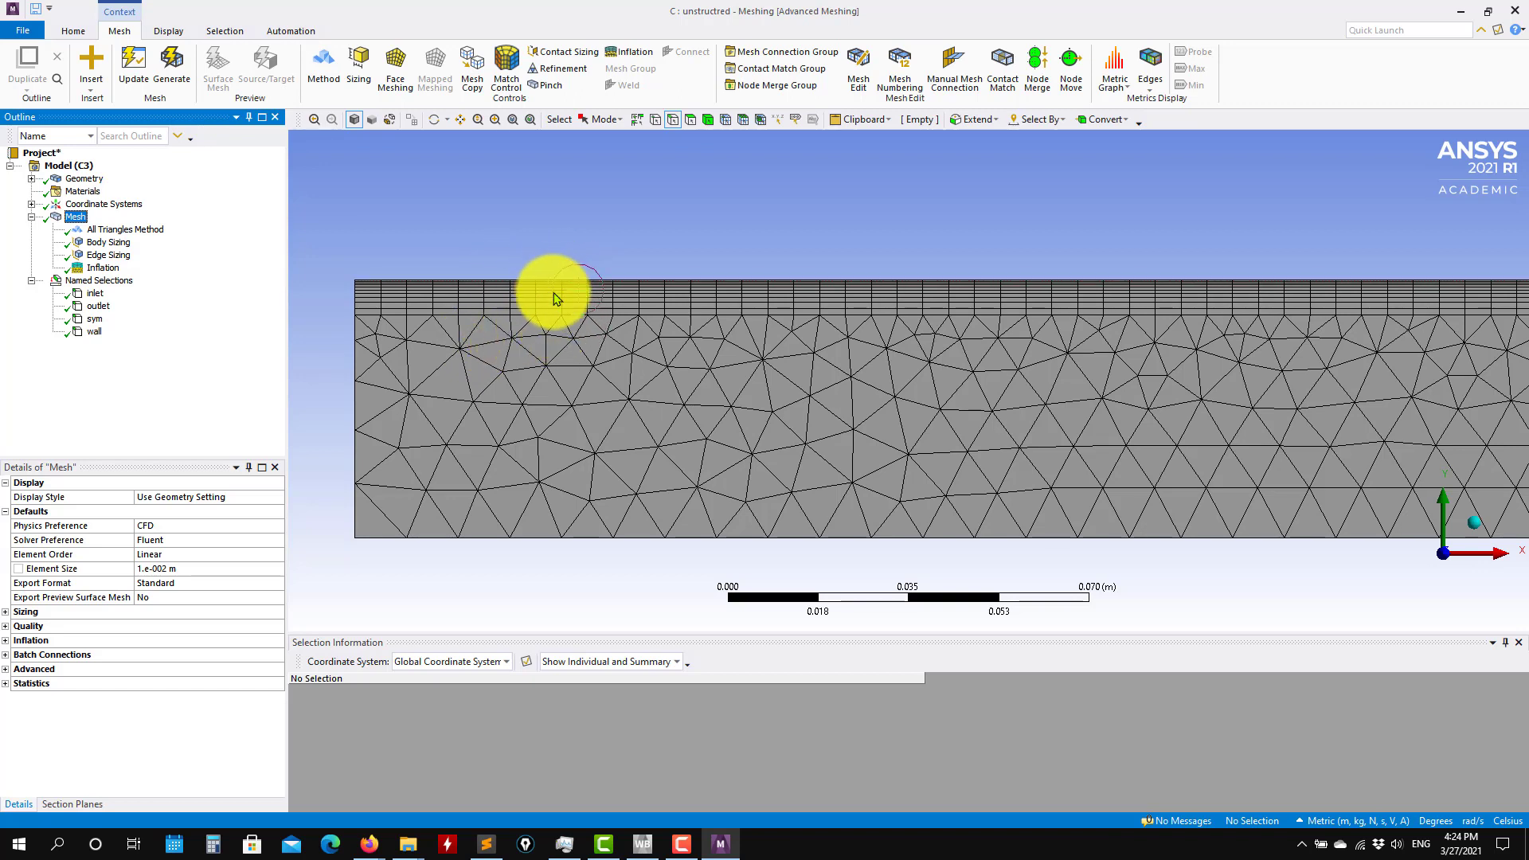
{"action": "scroll", "coordinate": [557, 366], "scroll_direction": "up", "scroll_amount": 4}
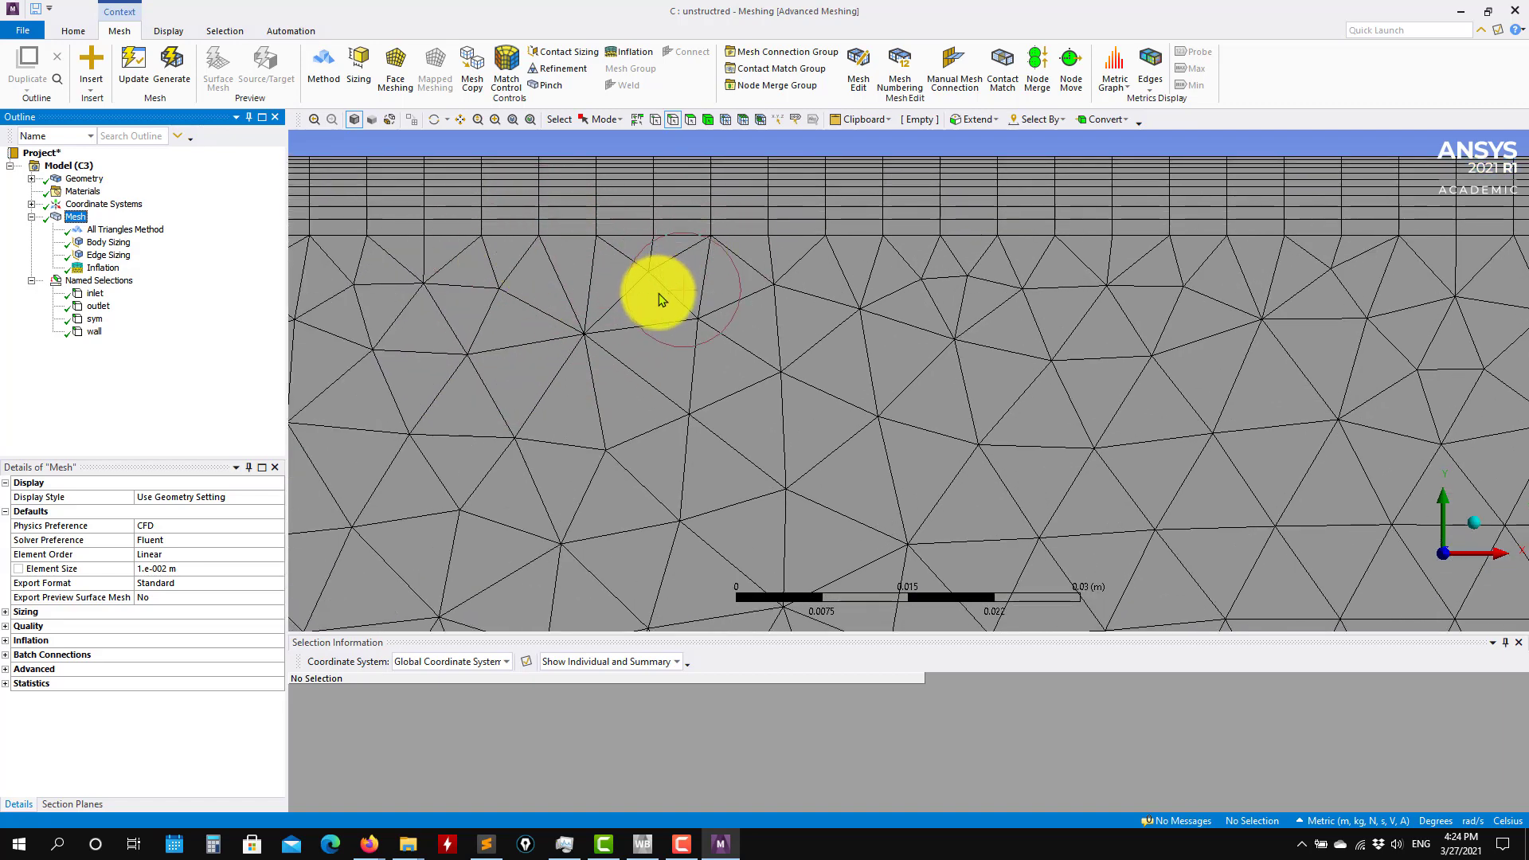
{"action": "scroll", "coordinate": [653, 300], "scroll_direction": "down", "scroll_amount": 3}
{"action": "scroll", "coordinate": [532, 319], "scroll_direction": "up", "scroll_amount": 1}
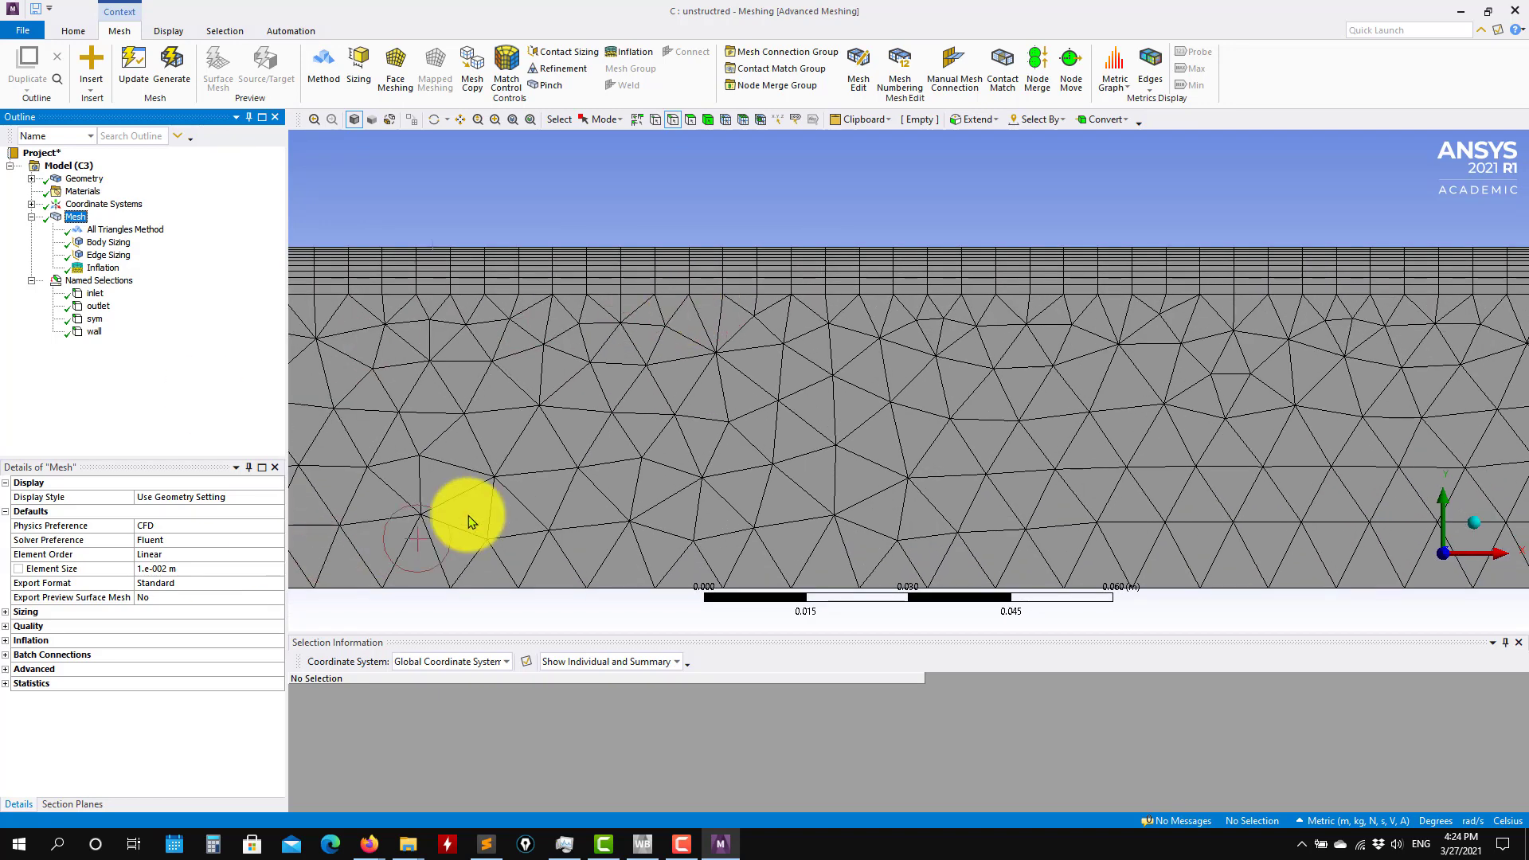
{"action": "scroll", "coordinate": [563, 375], "scroll_direction": "down", "scroll_amount": 2}
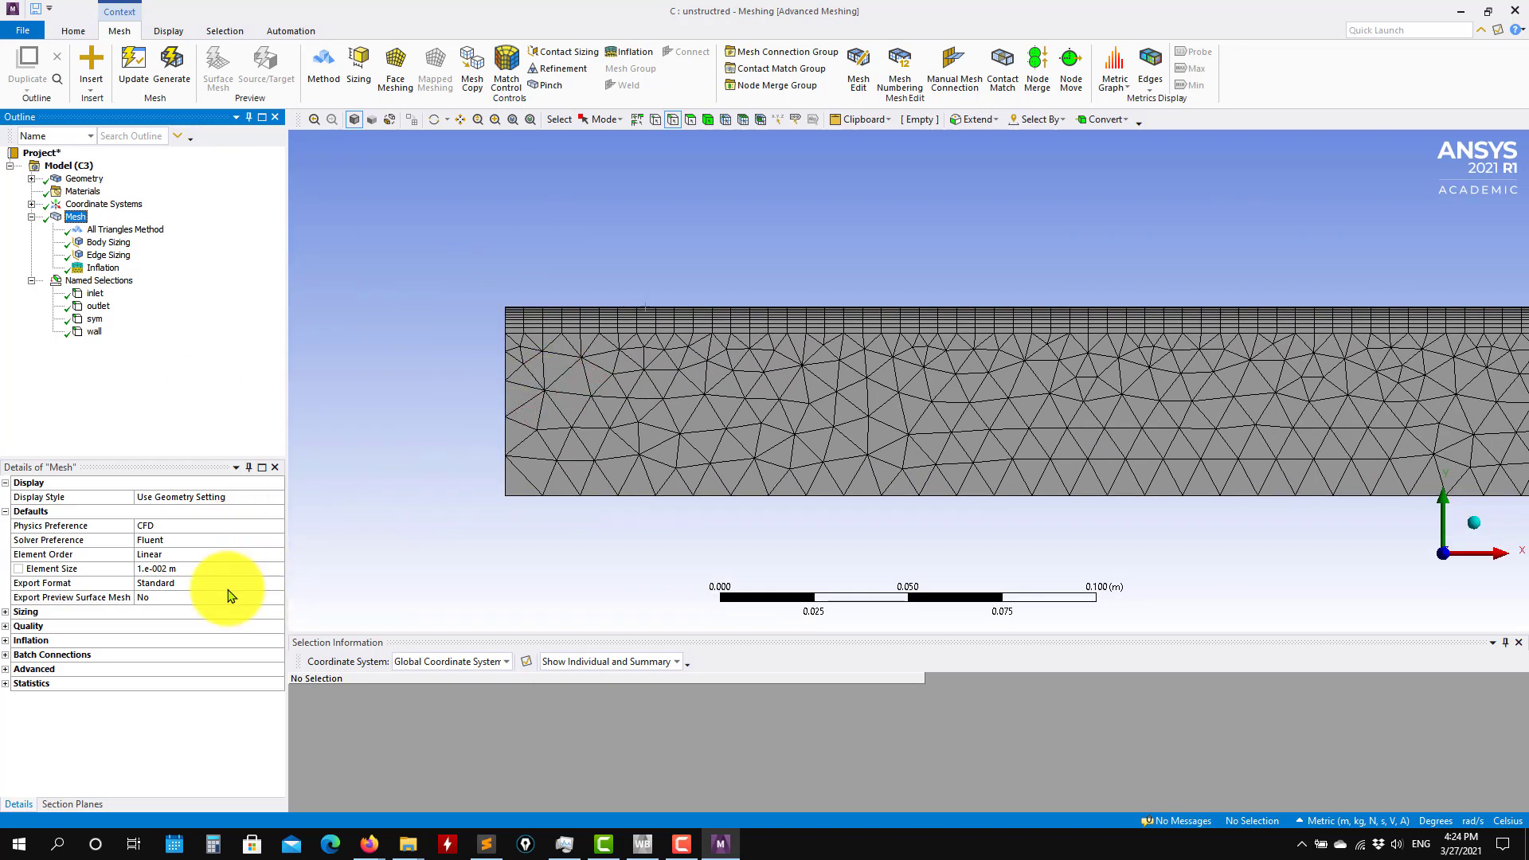
{"action": "scroll", "coordinate": [693, 352], "scroll_direction": "up", "scroll_amount": 3}
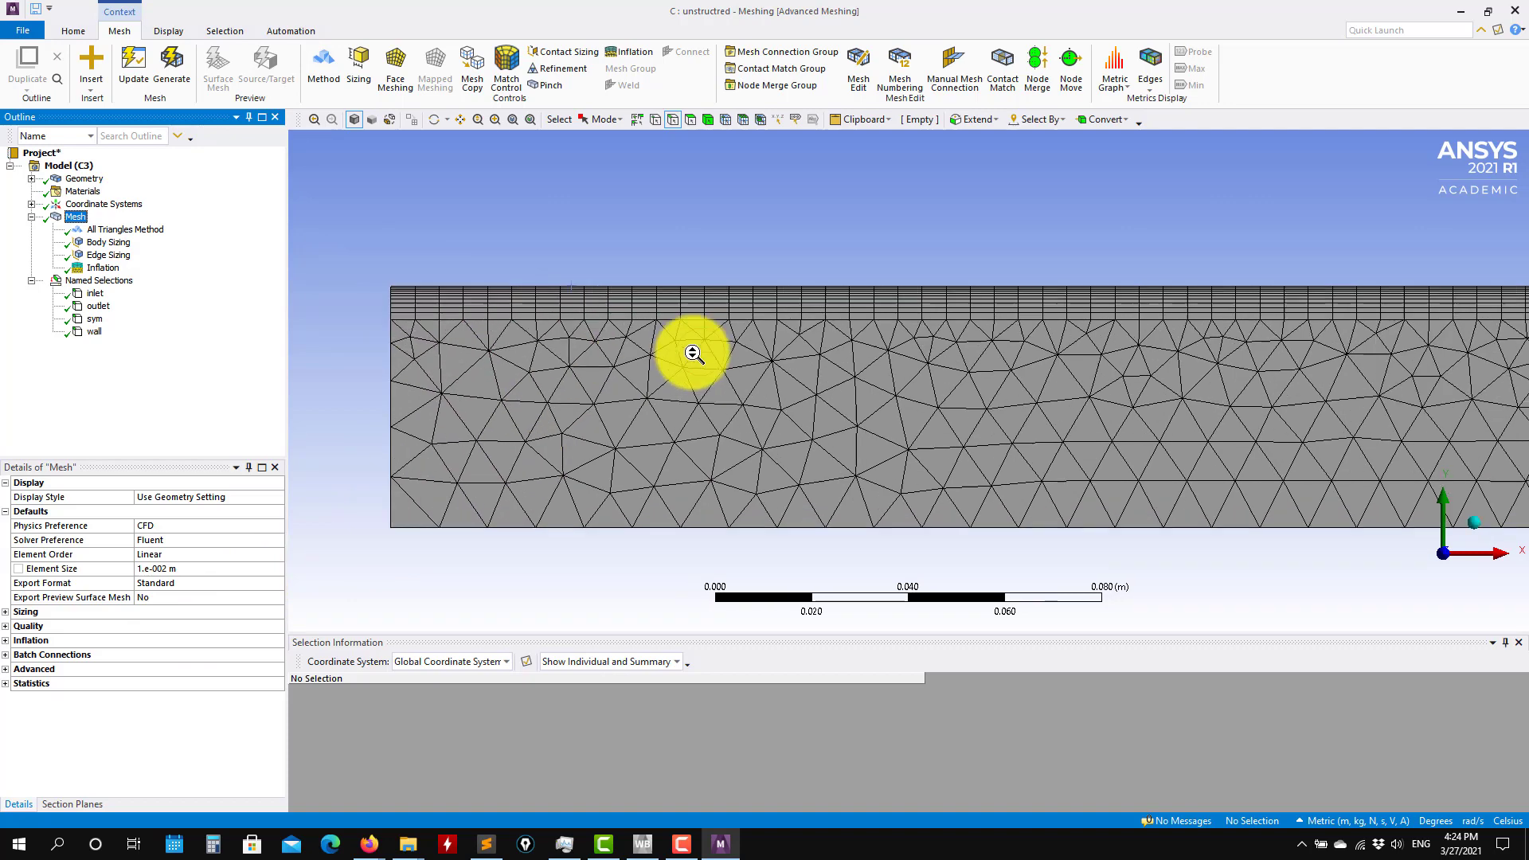
{"action": "scroll", "coordinate": [615, 269], "scroll_direction": "up", "scroll_amount": 1}
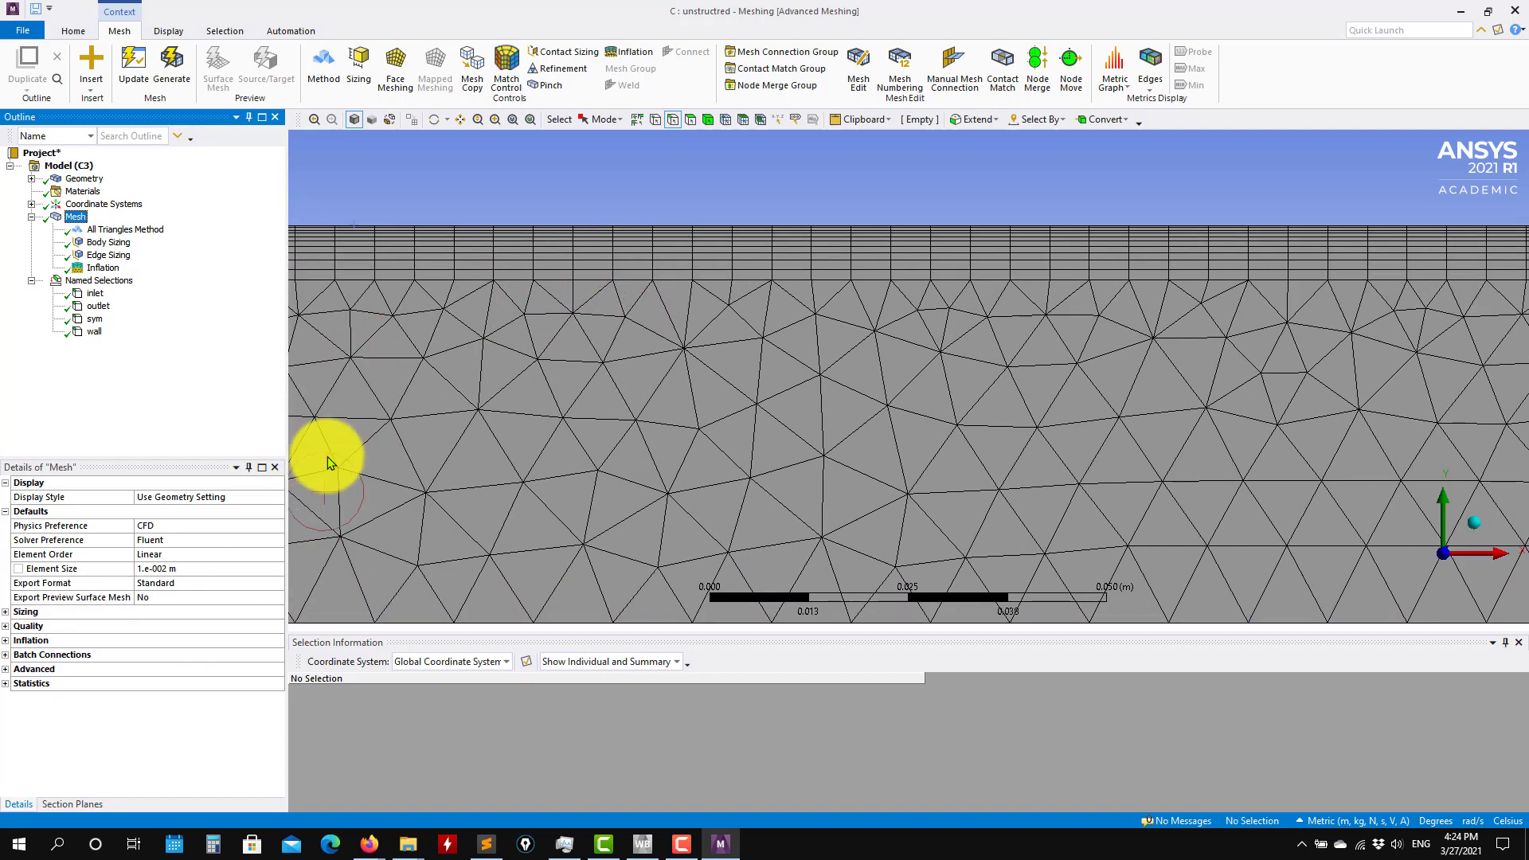
Change the inflation option to First Layer Thickness with a first layer height of 0.00002 m, then regenerate the mesh.
{"action": "left_click", "coordinate": [106, 267]}
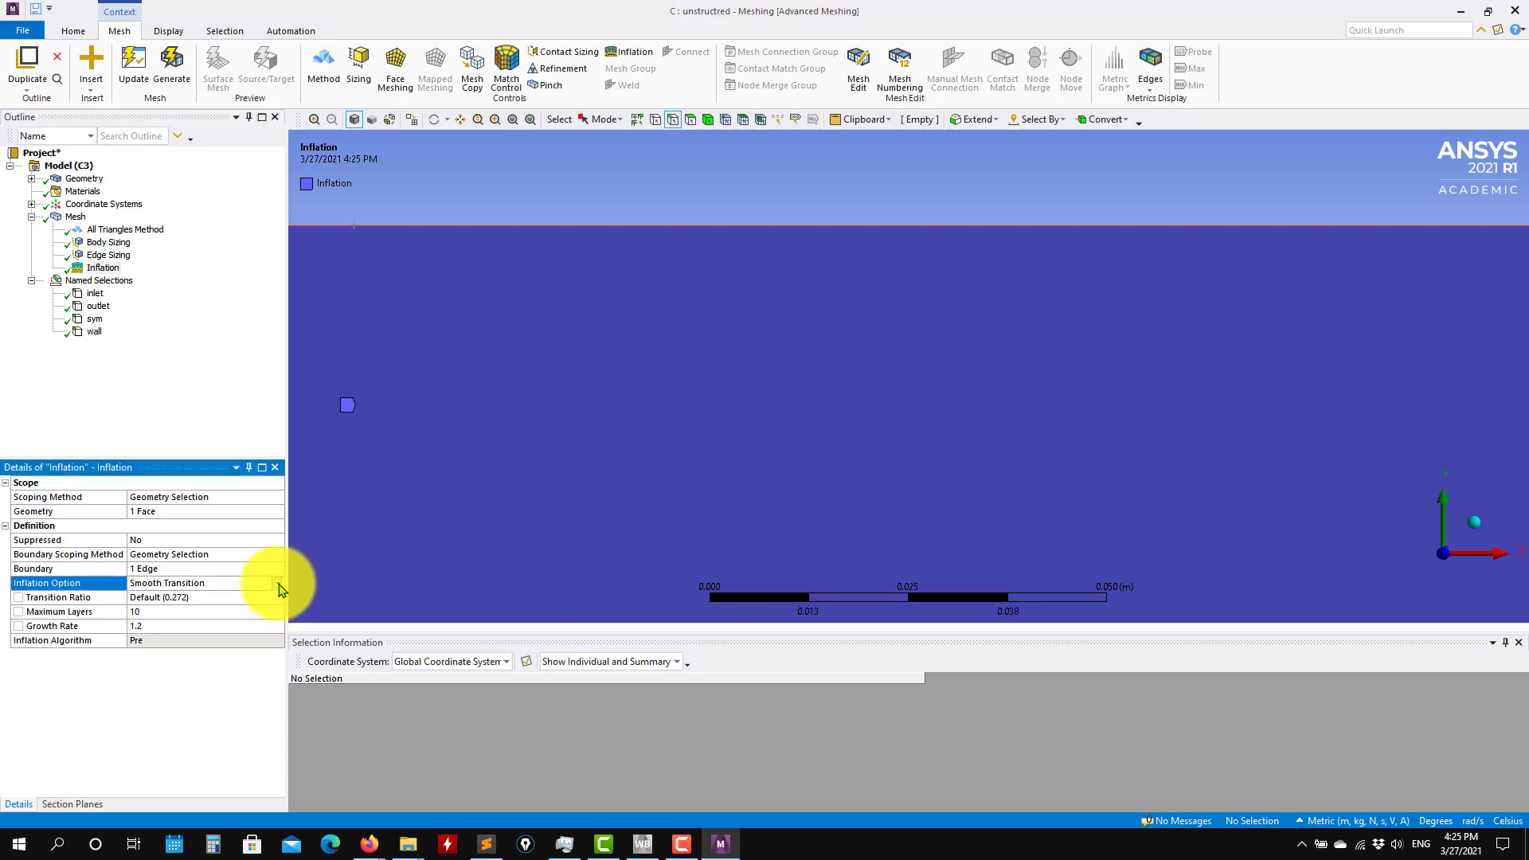
{"action": "left_click", "coordinate": [279, 585]}
{"action": "left_click", "coordinate": [145, 607]}
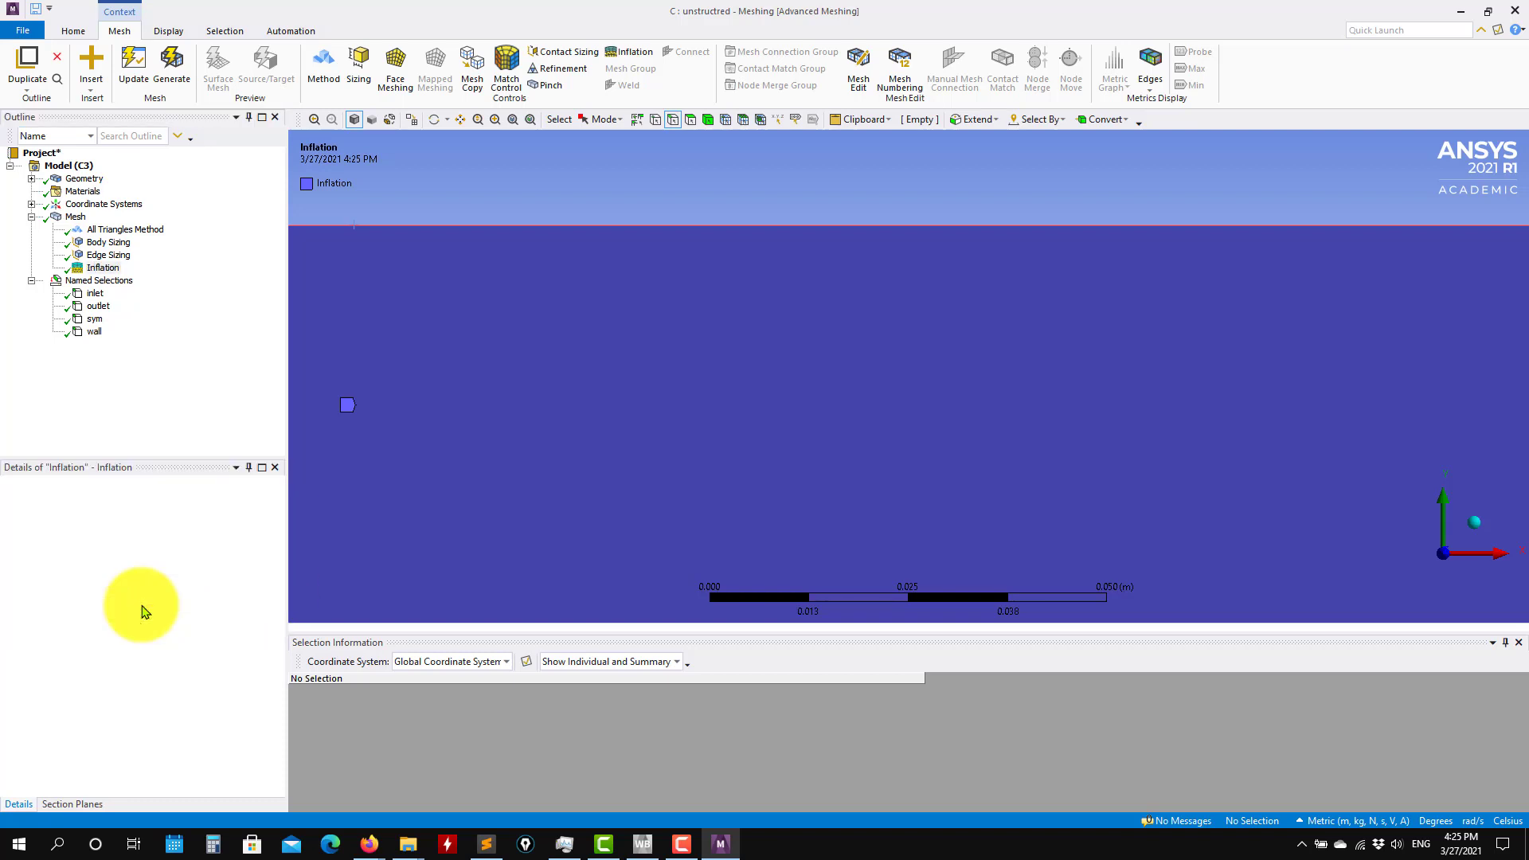
{"action": "left_click", "coordinate": [194, 596]}
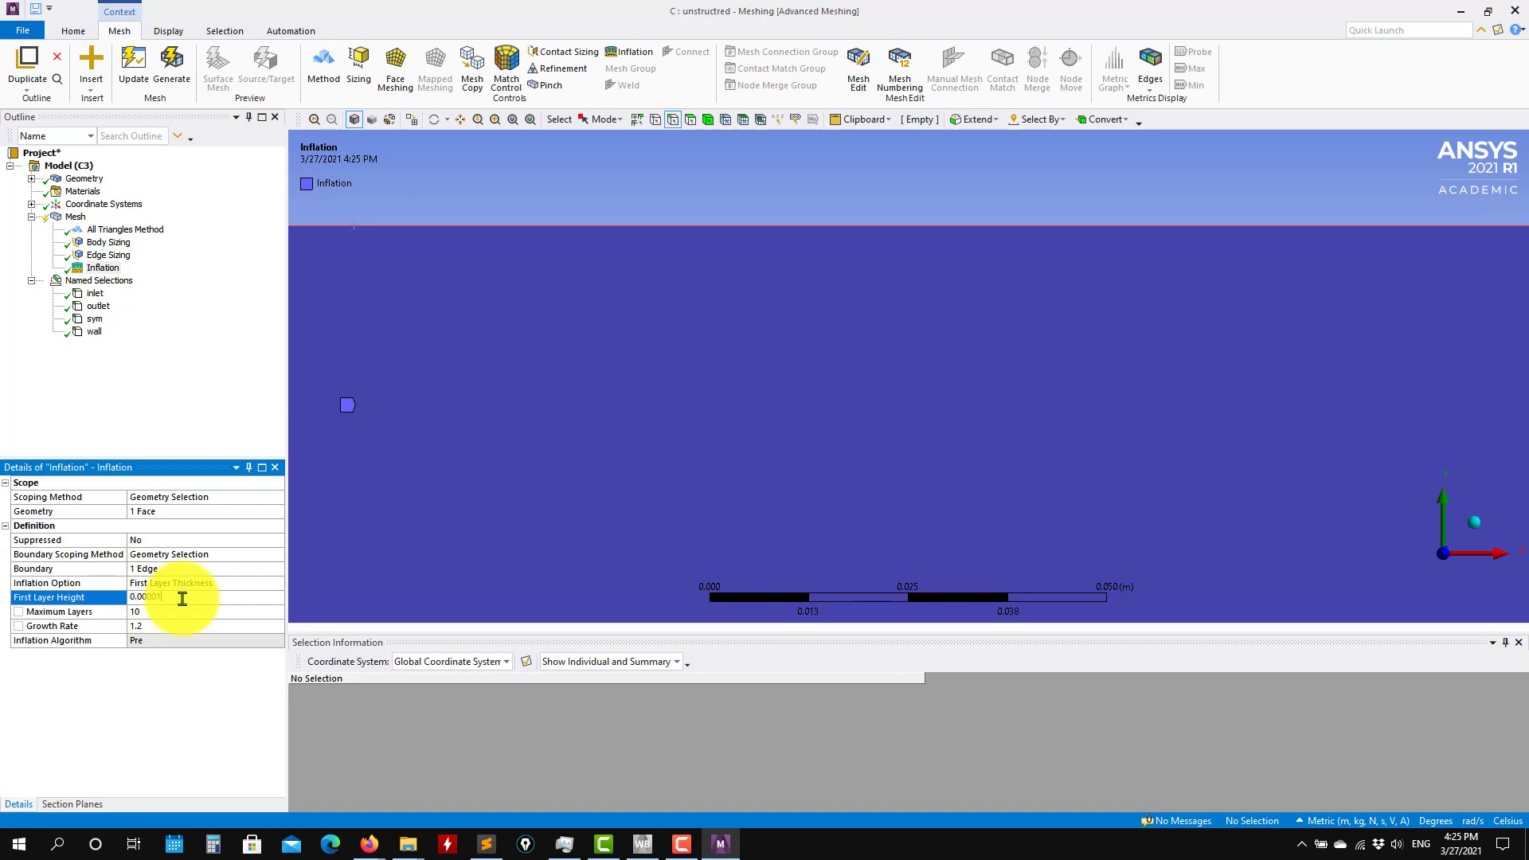
{"action": "left_click", "coordinate": [169, 88]}
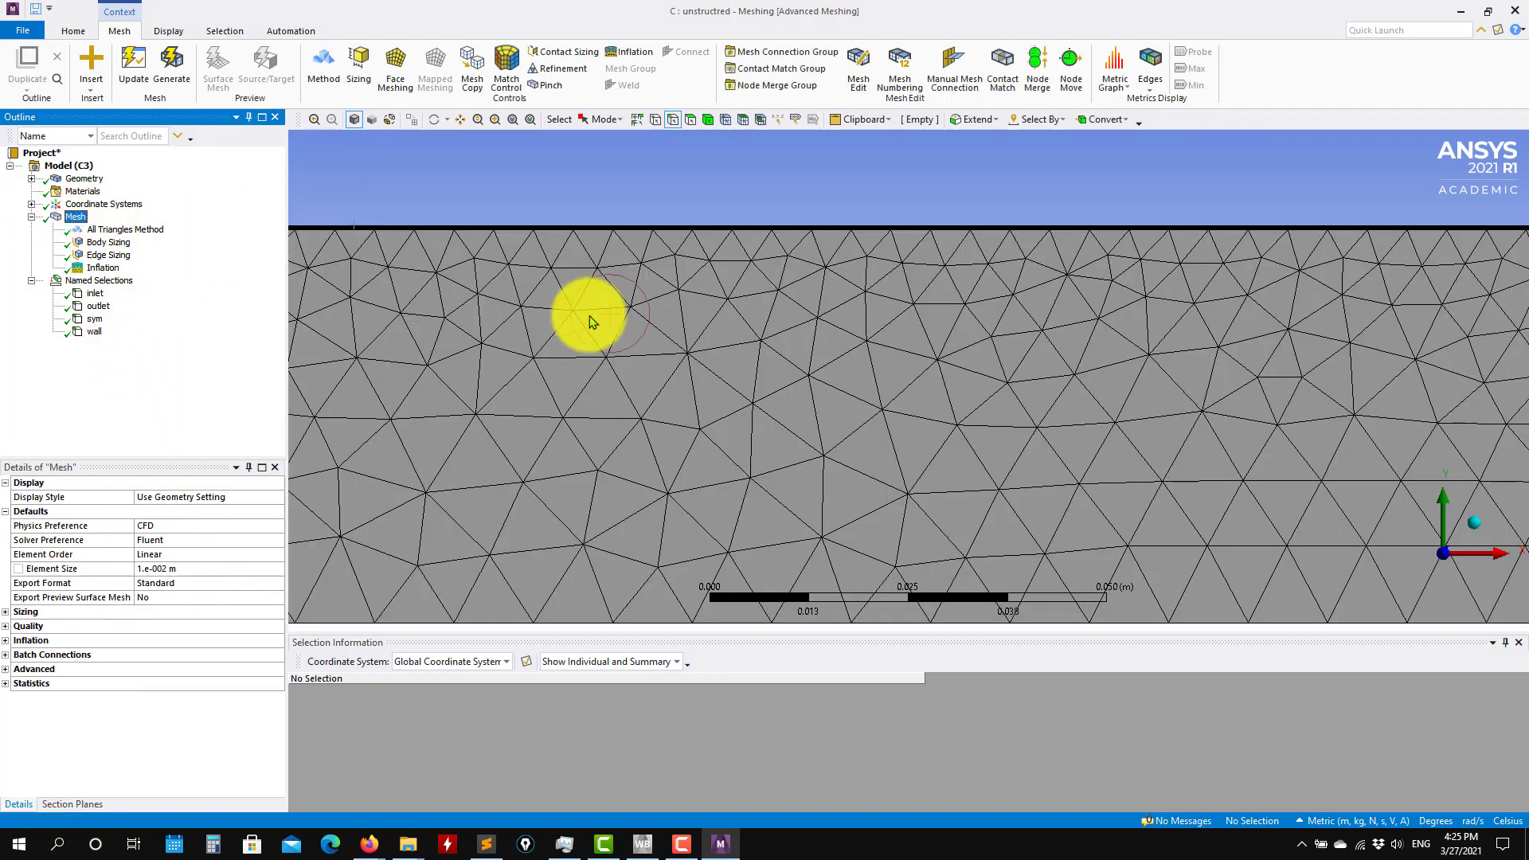
Examine the thin inflation layers closely at the upper wall and their growth toward the triangular elements.
{"action": "scroll", "coordinate": [589, 322], "scroll_direction": "up", "scroll_amount": 3}
{"action": "middle_click_drag", "start_coordinate": [661, 293], "coordinate": [781, 487], "text": "ctrl"}
{"action": "scroll", "coordinate": [778, 399], "scroll_direction": "up", "scroll_amount": 5}
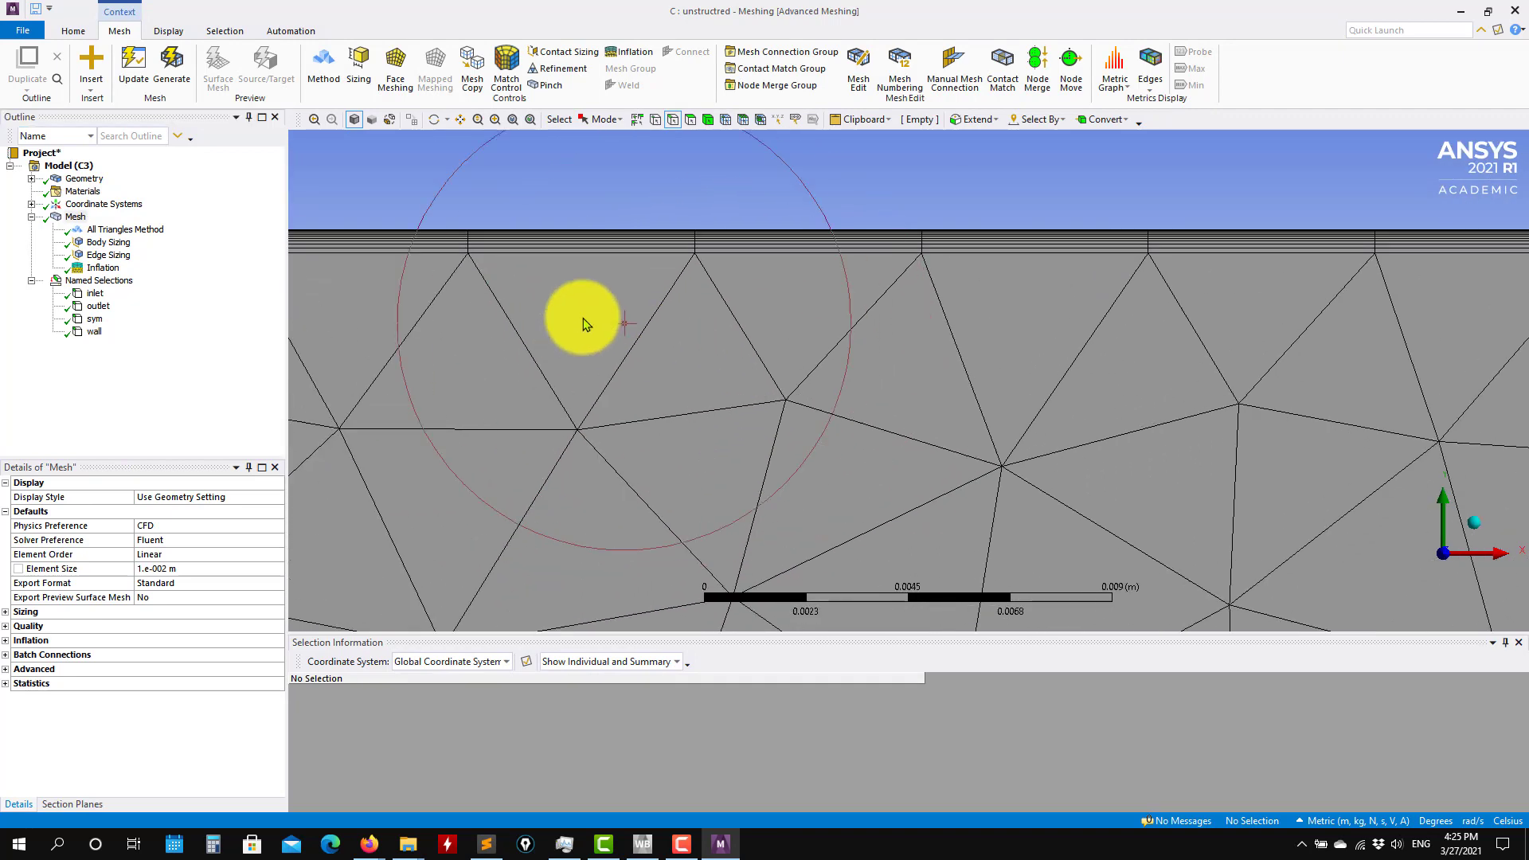
{"action": "middle_click_drag", "start_coordinate": [558, 317], "coordinate": [840, 489], "text": "ctrl"}
{"action": "scroll", "coordinate": [851, 477], "scroll_direction": "up", "scroll_amount": 5}
{"action": "middle_click_drag", "start_coordinate": [1045, 477], "coordinate": [605, 414], "text": "ctrl"}
{"action": "scroll", "coordinate": [799, 442], "scroll_direction": "up", "scroll_amount": 3}
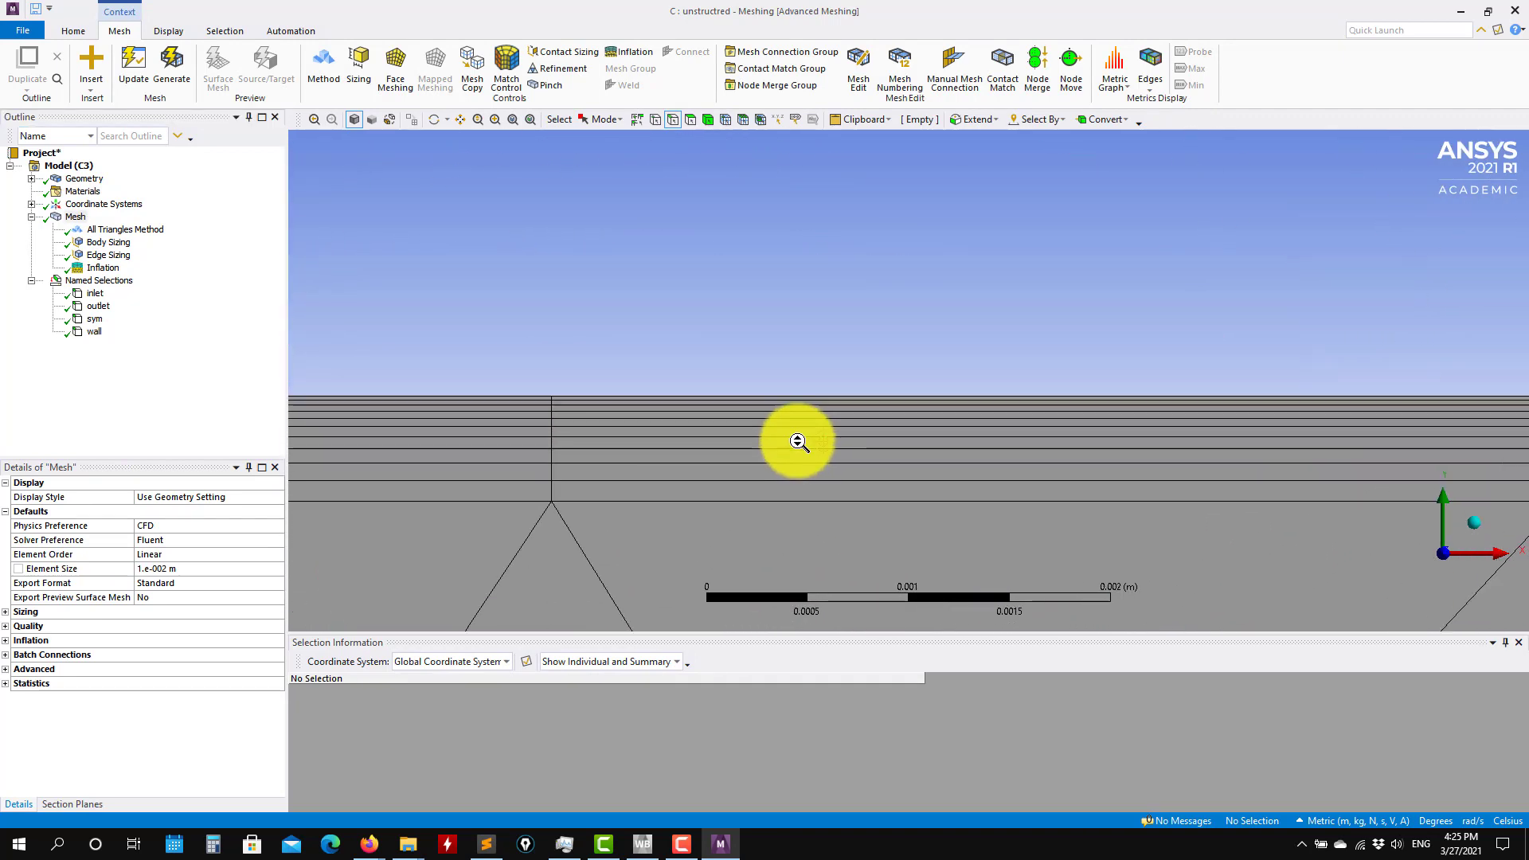
{"action": "scroll", "coordinate": [797, 442], "scroll_direction": "up", "scroll_amount": 3}
{"action": "middle_click_drag", "start_coordinate": [358, 430], "coordinate": [754, 355], "text": "ctrl"}
{"action": "scroll", "coordinate": [754, 356], "scroll_direction": "up", "scroll_amount": 5}
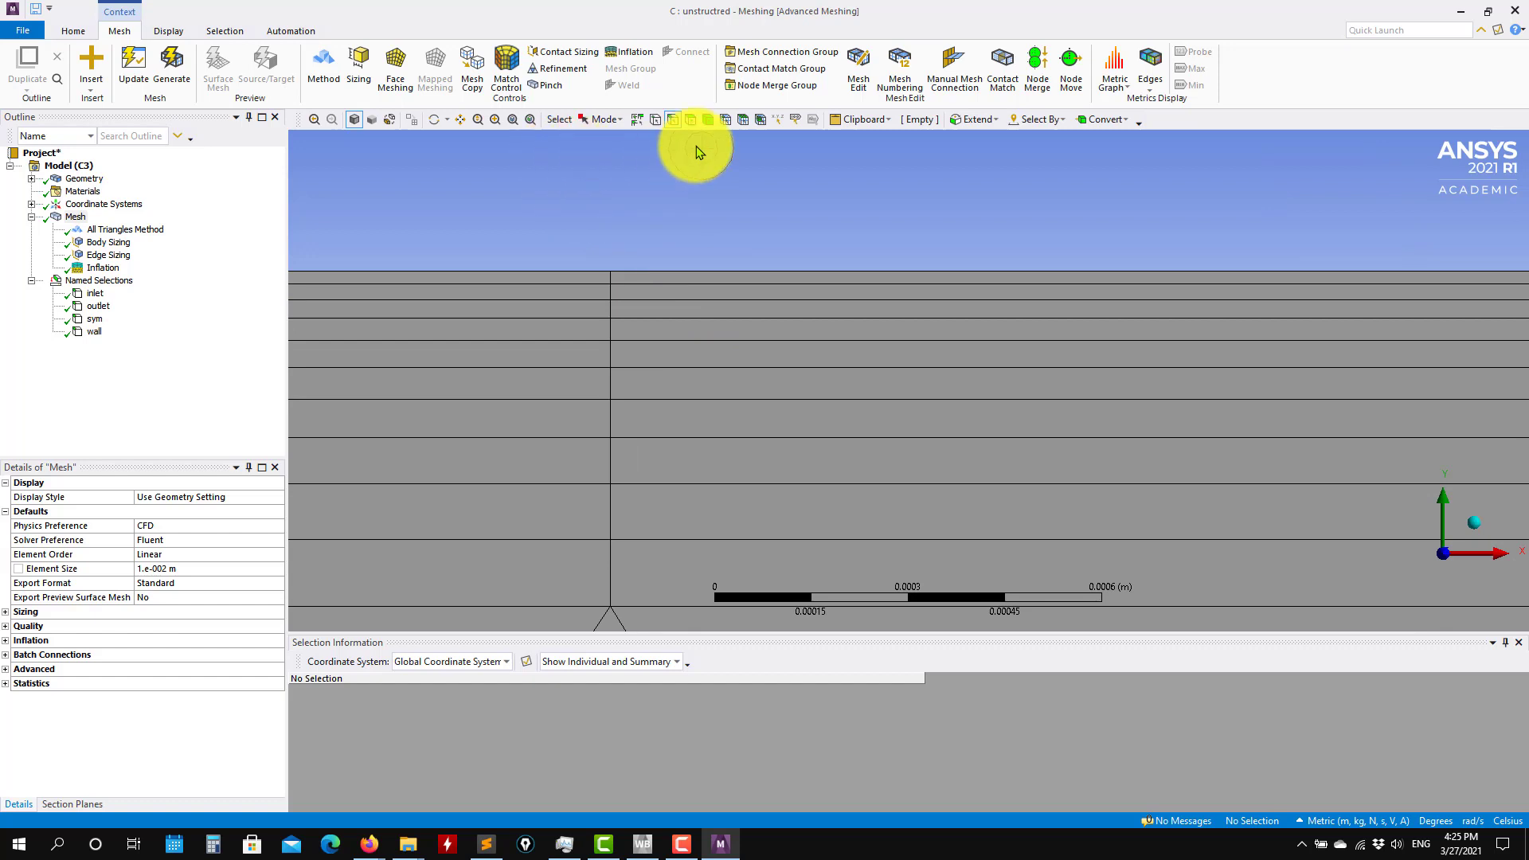
Measure the first inflation layer's height between the wall node and the mesh node directly below it.
{"action": "left_click", "coordinate": [658, 121]}
{"action": "scroll", "coordinate": [597, 212], "scroll_direction": "up", "scroll_amount": 3}
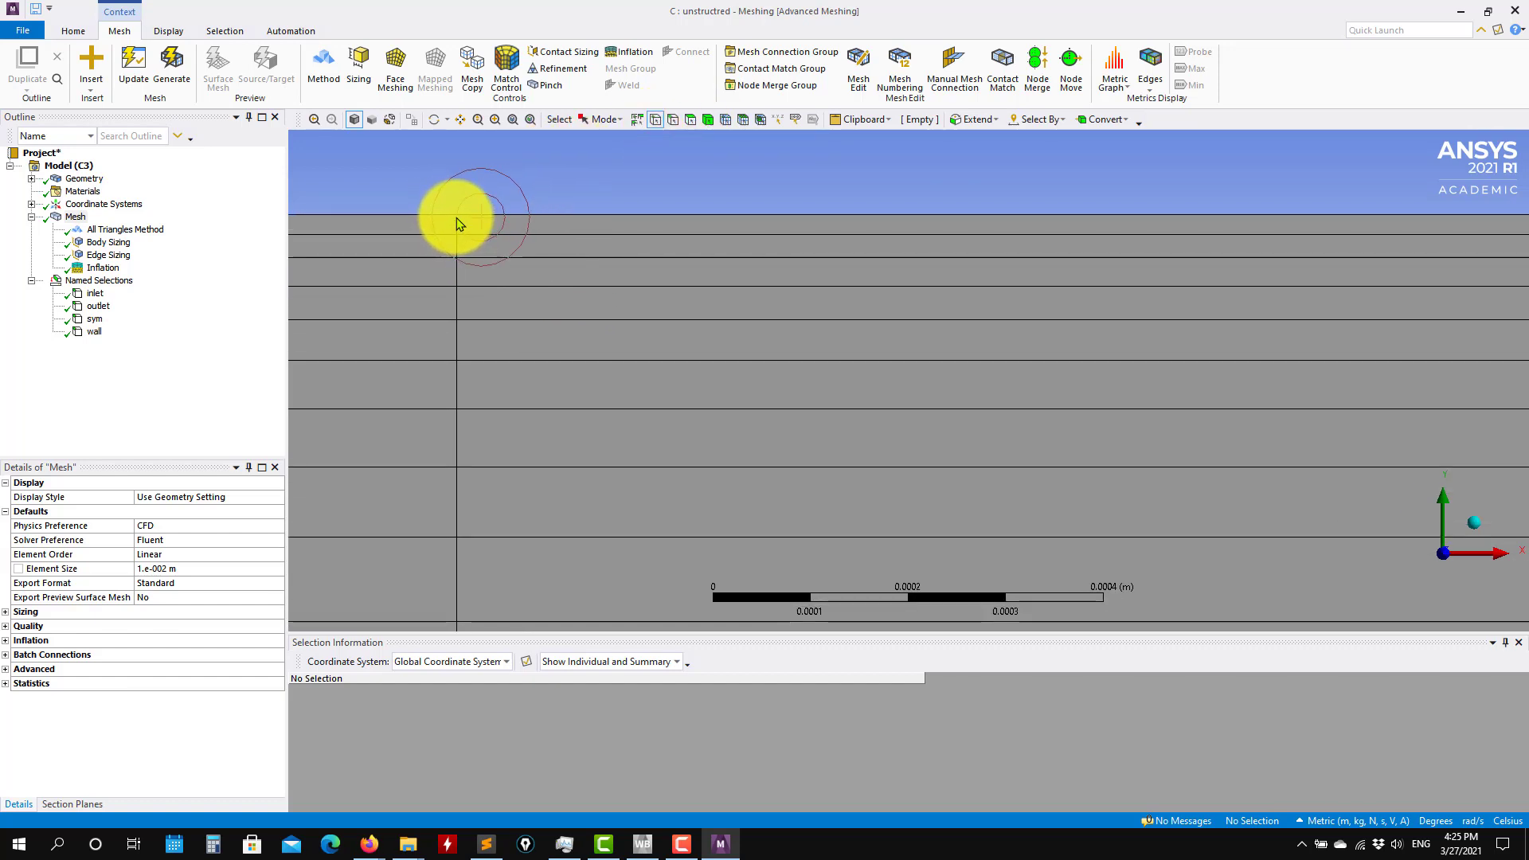
{"action": "left_click", "coordinate": [724, 120]}
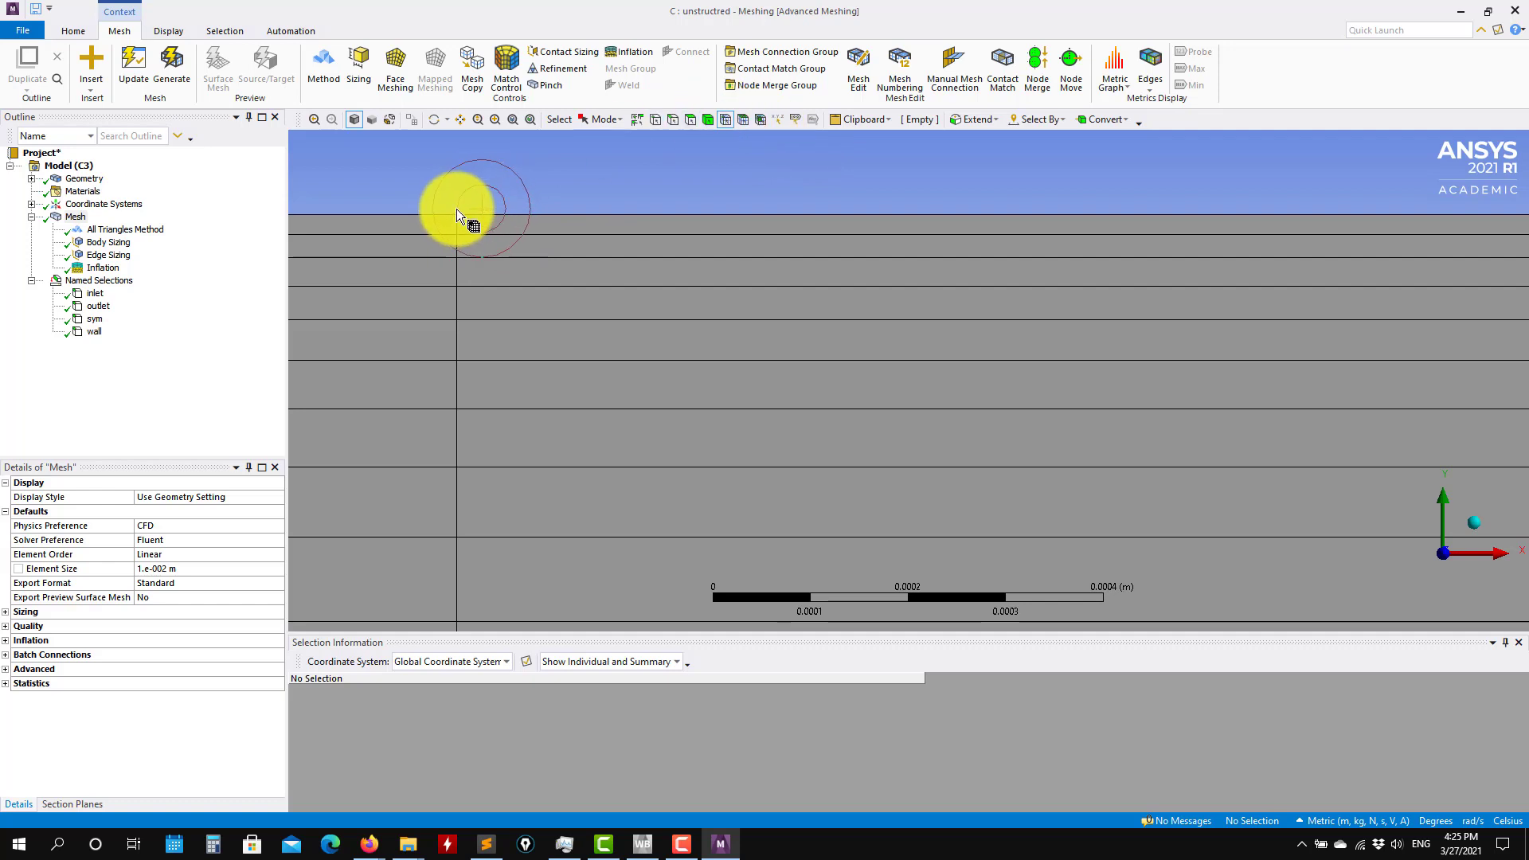
{"action": "left_click", "coordinate": [458, 216]}
{"action": "left_click", "coordinate": [458, 234], "text": "ctrl"}
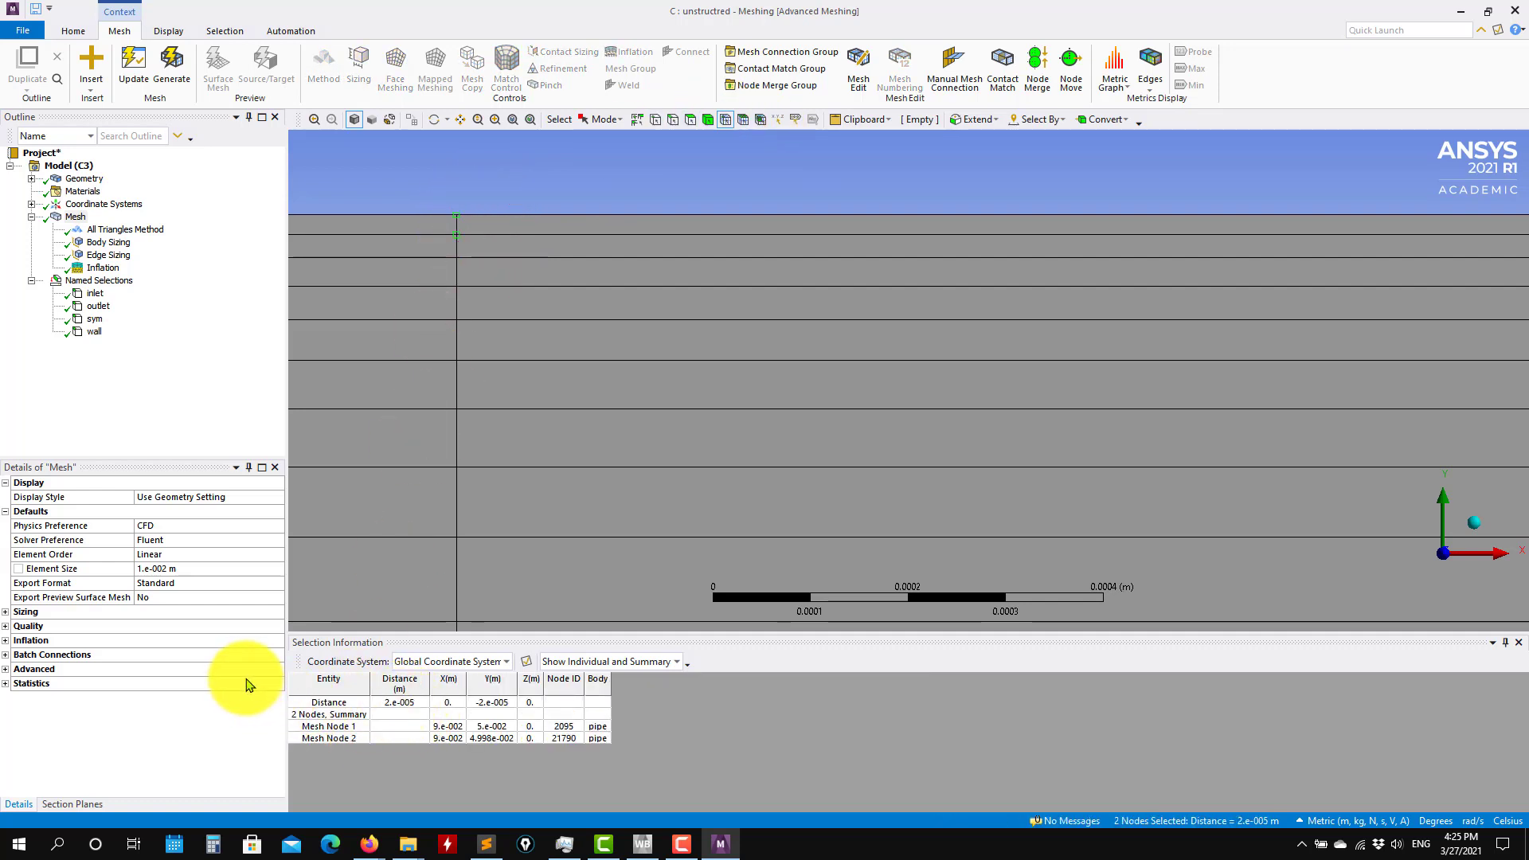
Review the inflation settings and examine the size jump between the last inflation layer and the triangles along the upper wall.
{"action": "left_click", "coordinate": [101, 268]}
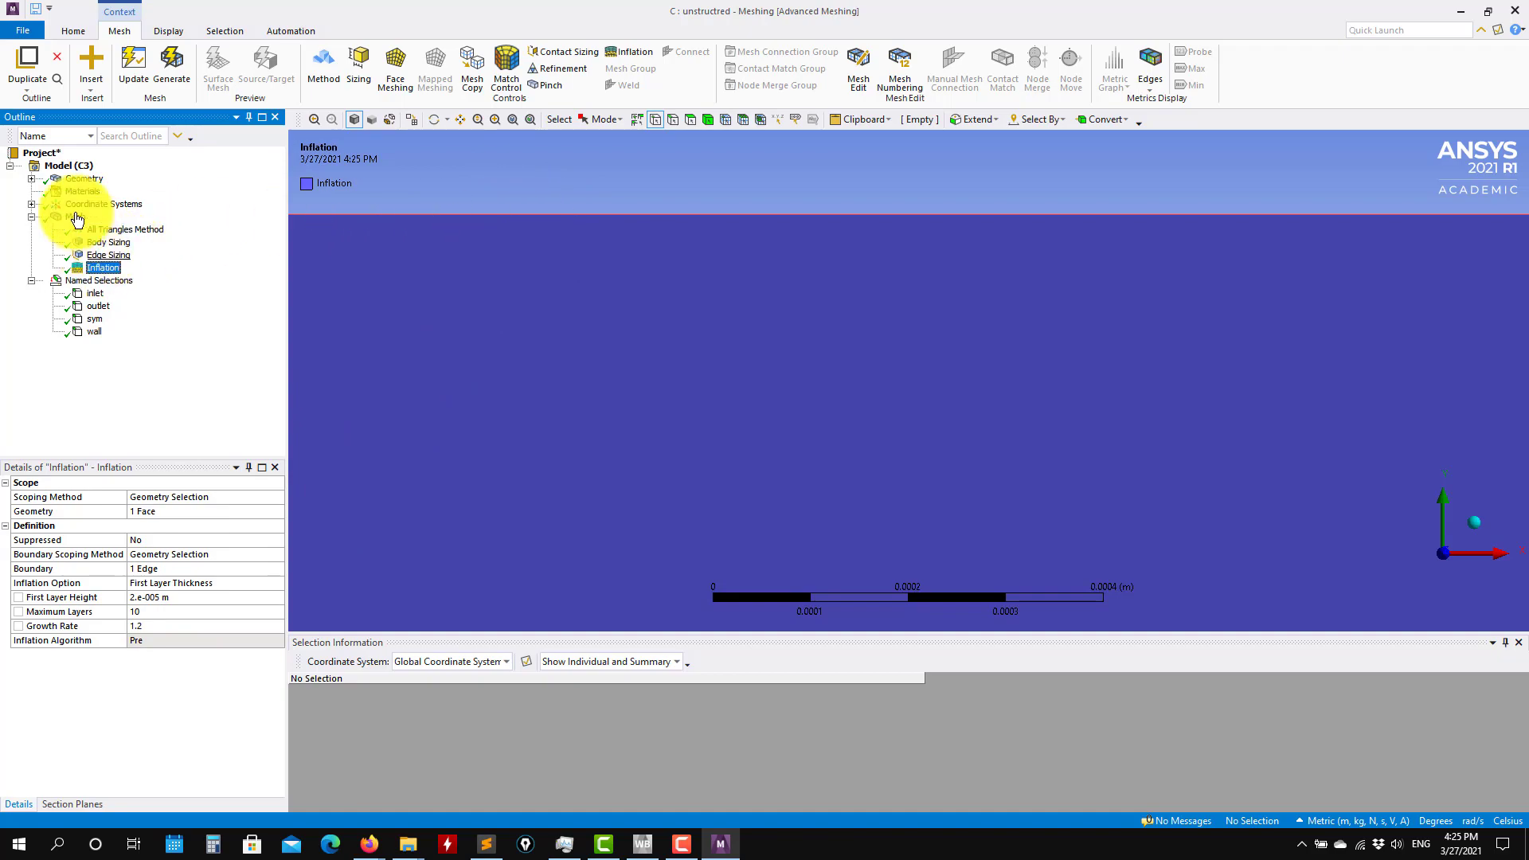
{"action": "left_click", "coordinate": [76, 216]}
{"action": "scroll", "coordinate": [647, 338], "scroll_direction": "down", "scroll_amount": 15}
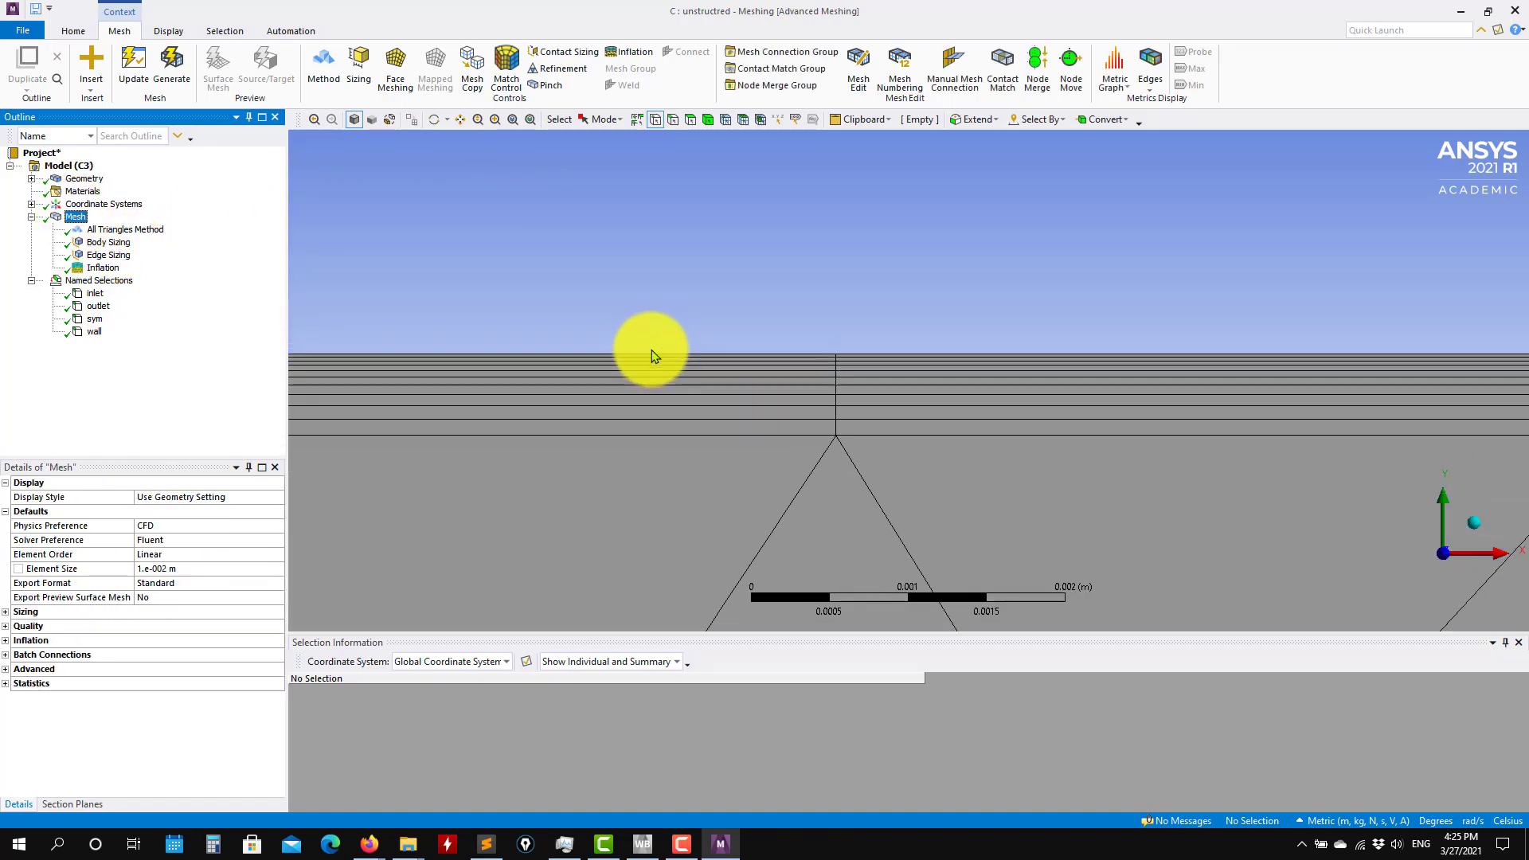
{"action": "scroll", "coordinate": [649, 352], "scroll_direction": "down", "scroll_amount": 2}
{"action": "scroll", "coordinate": [768, 382], "scroll_direction": "up", "scroll_amount": 6}
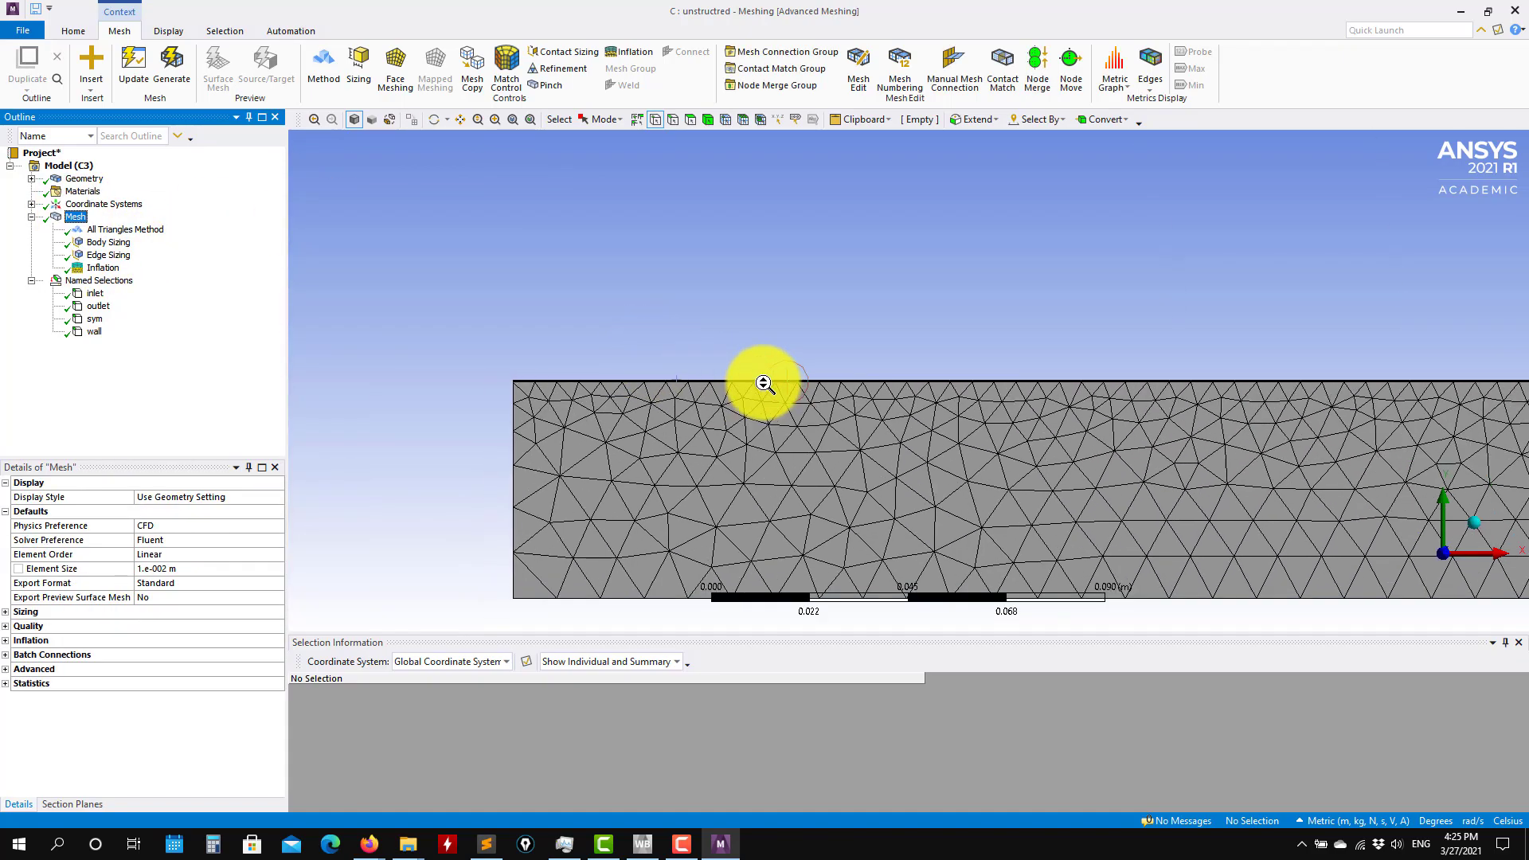
{"action": "scroll", "coordinate": [752, 418], "scroll_direction": "up", "scroll_amount": 2}
{"action": "middle_click_drag", "start_coordinate": [754, 419], "coordinate": [701, 358]}
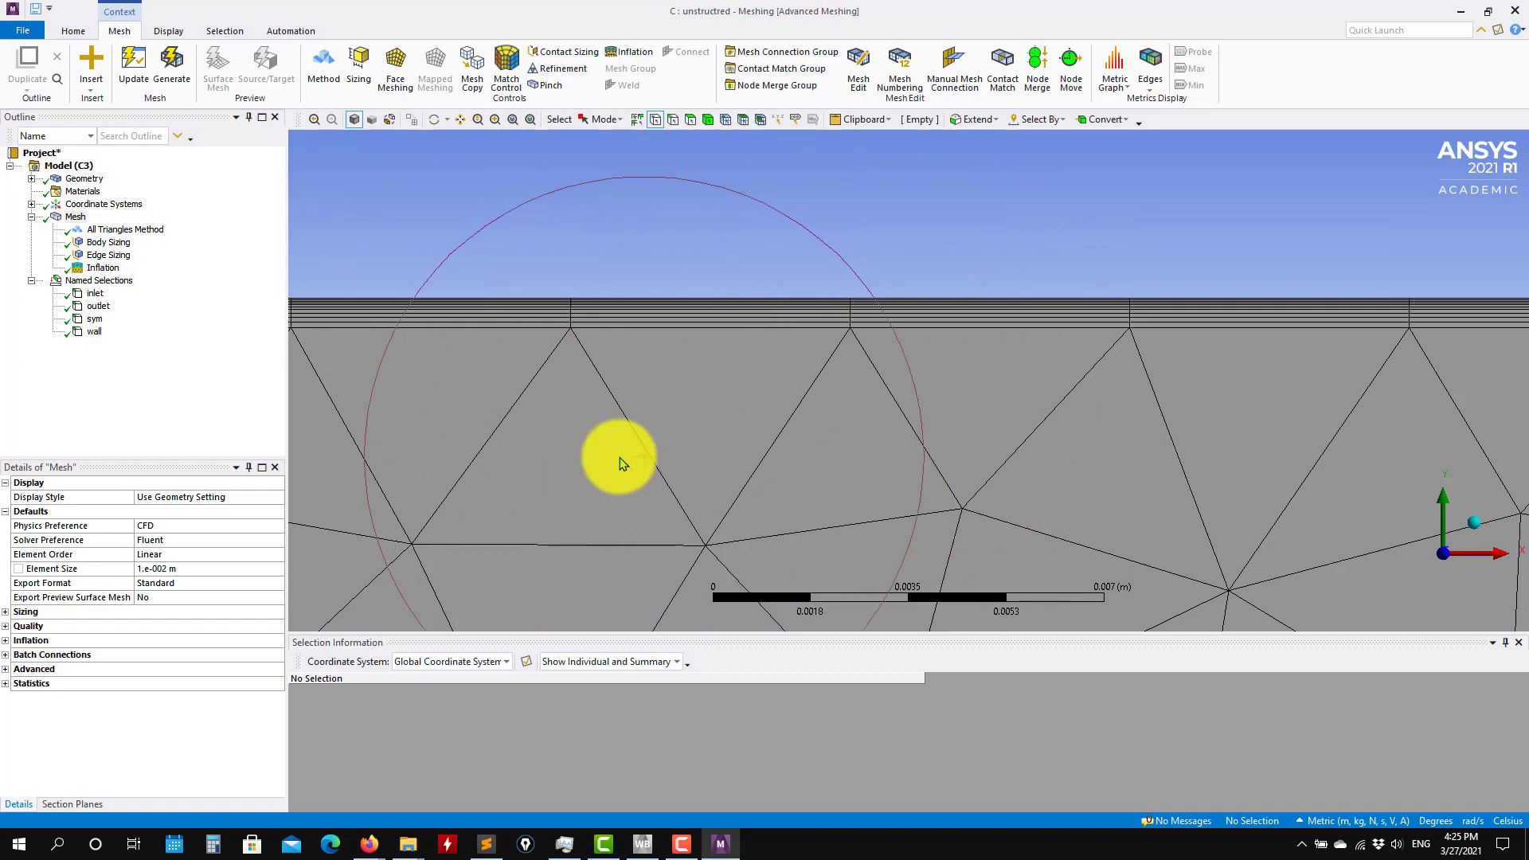
{"action": "scroll", "coordinate": [630, 450], "scroll_direction": "down", "scroll_amount": 10}
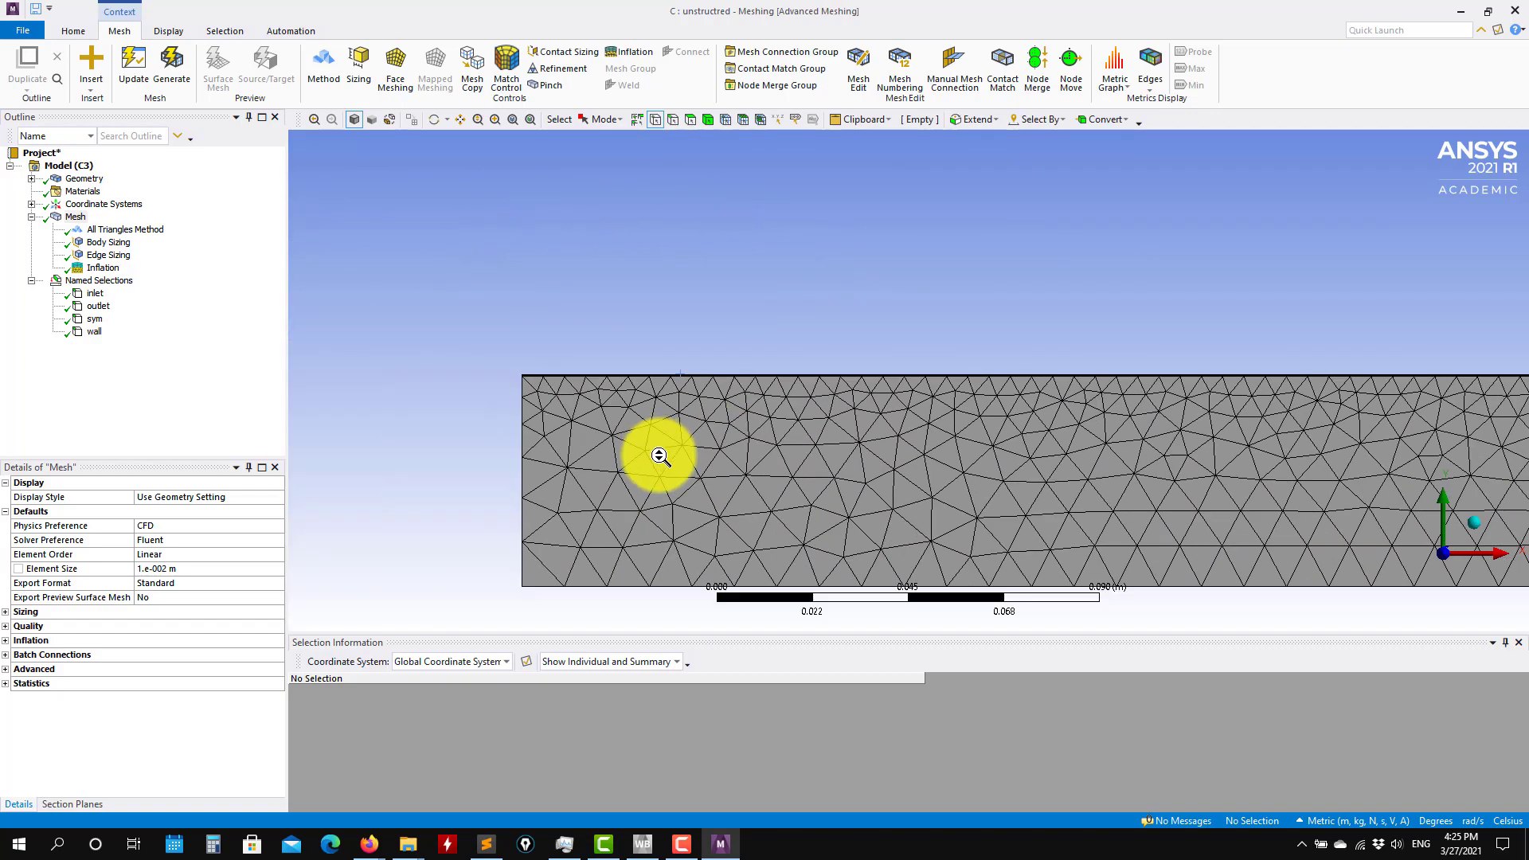
{"action": "scroll", "coordinate": [854, 437], "scroll_direction": "up", "scroll_amount": 8}
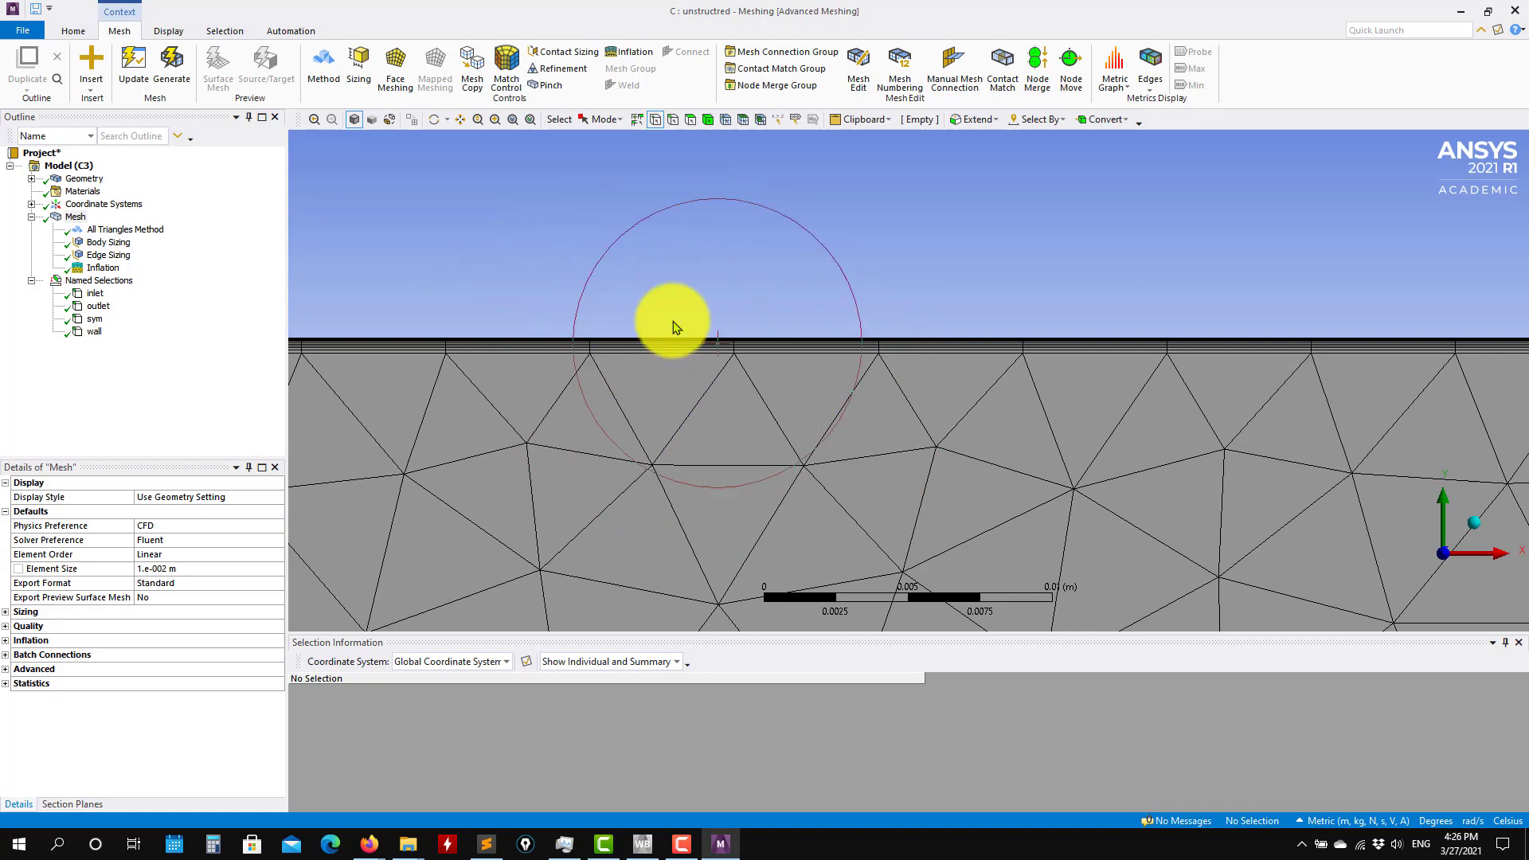
{"action": "scroll", "coordinate": [686, 422], "scroll_direction": "up", "scroll_amount": 1}
{"action": "scroll", "coordinate": [488, 417], "scroll_direction": "up", "scroll_amount": 1}
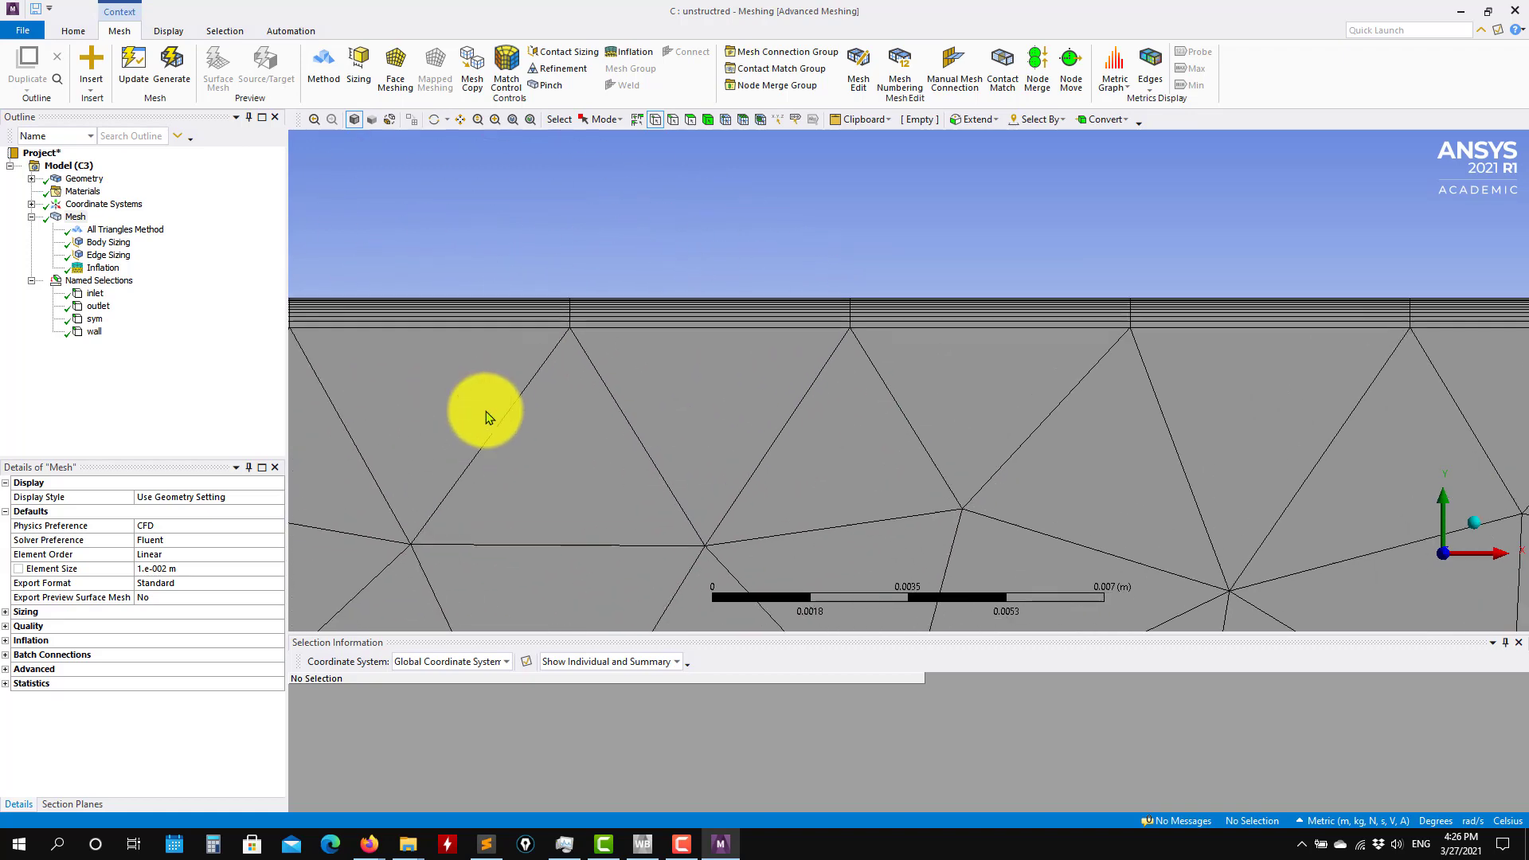
{"action": "scroll", "coordinate": [892, 430], "scroll_direction": "up", "scroll_amount": 1}
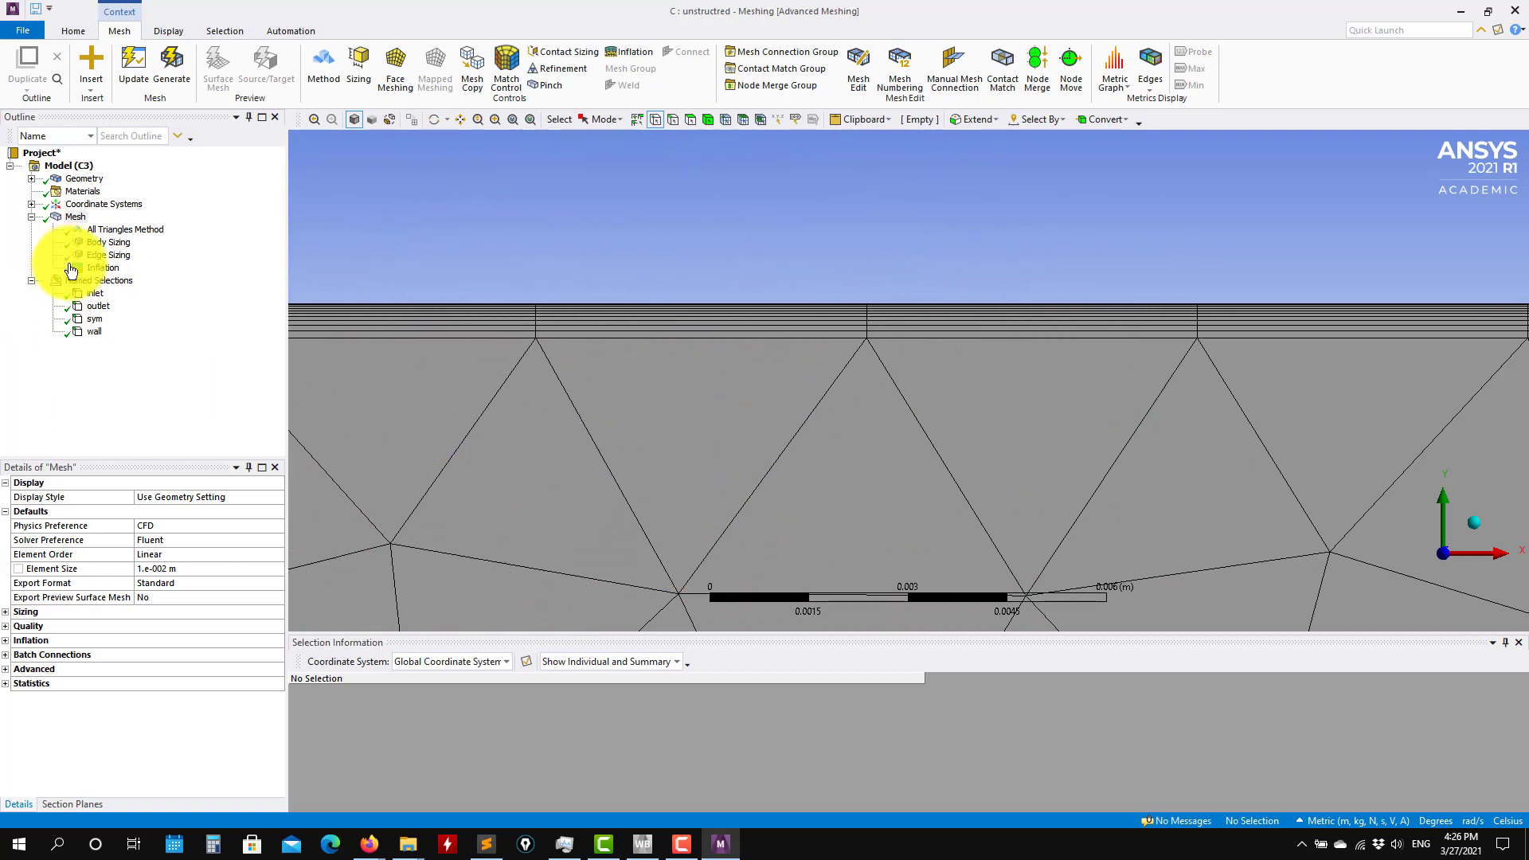
Set the inflation's maximum layers to 20, regenerate the mesh and inspect the thickened layers near the upper wall.
{"action": "left_click", "coordinate": [71, 269]}
{"action": "left_click", "coordinate": [151, 614]}
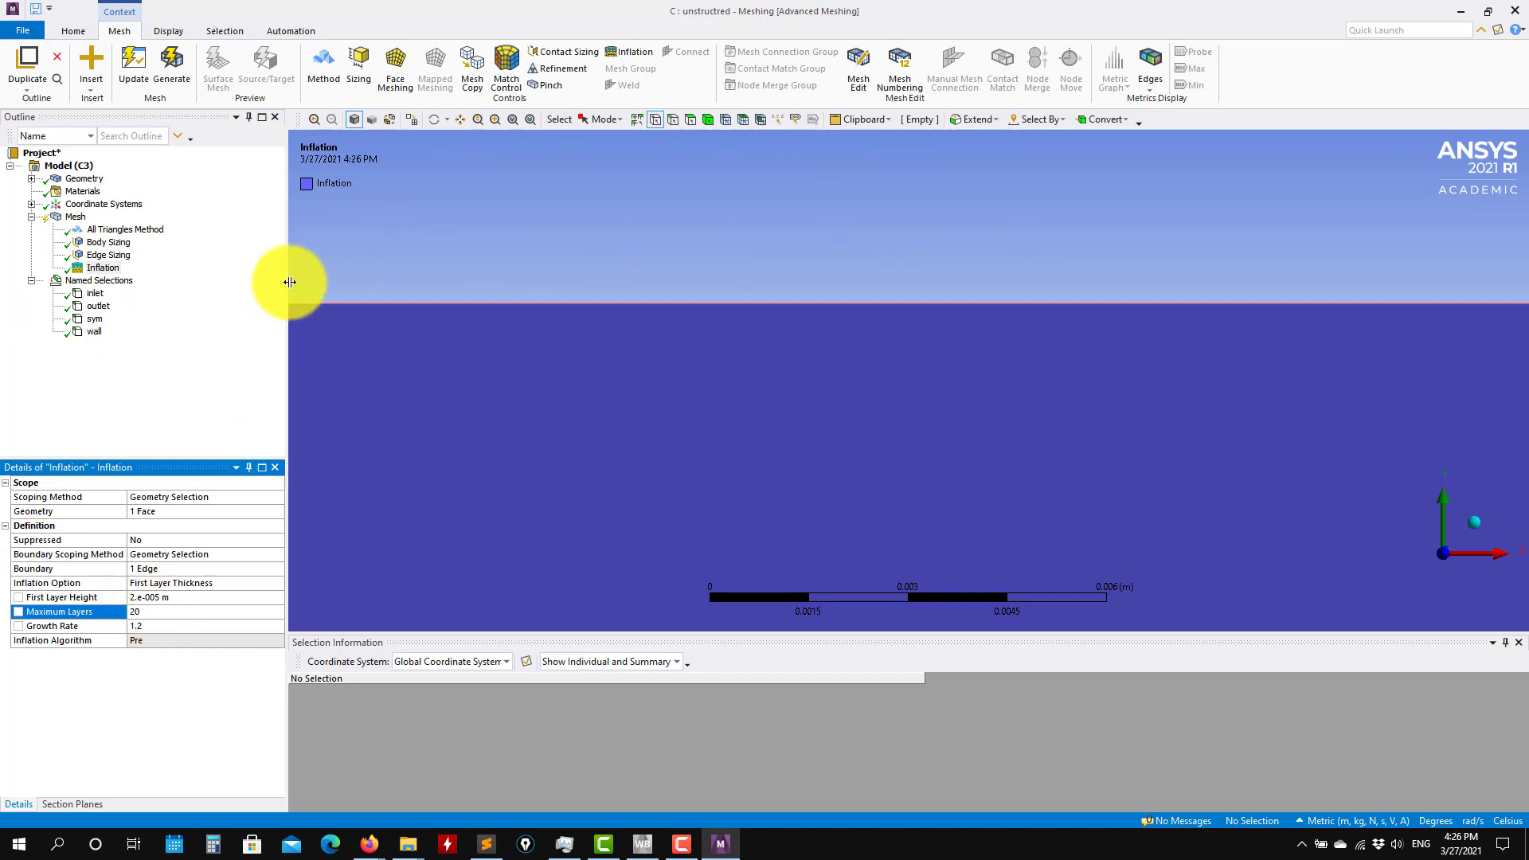
{"action": "left_click", "coordinate": [157, 87]}
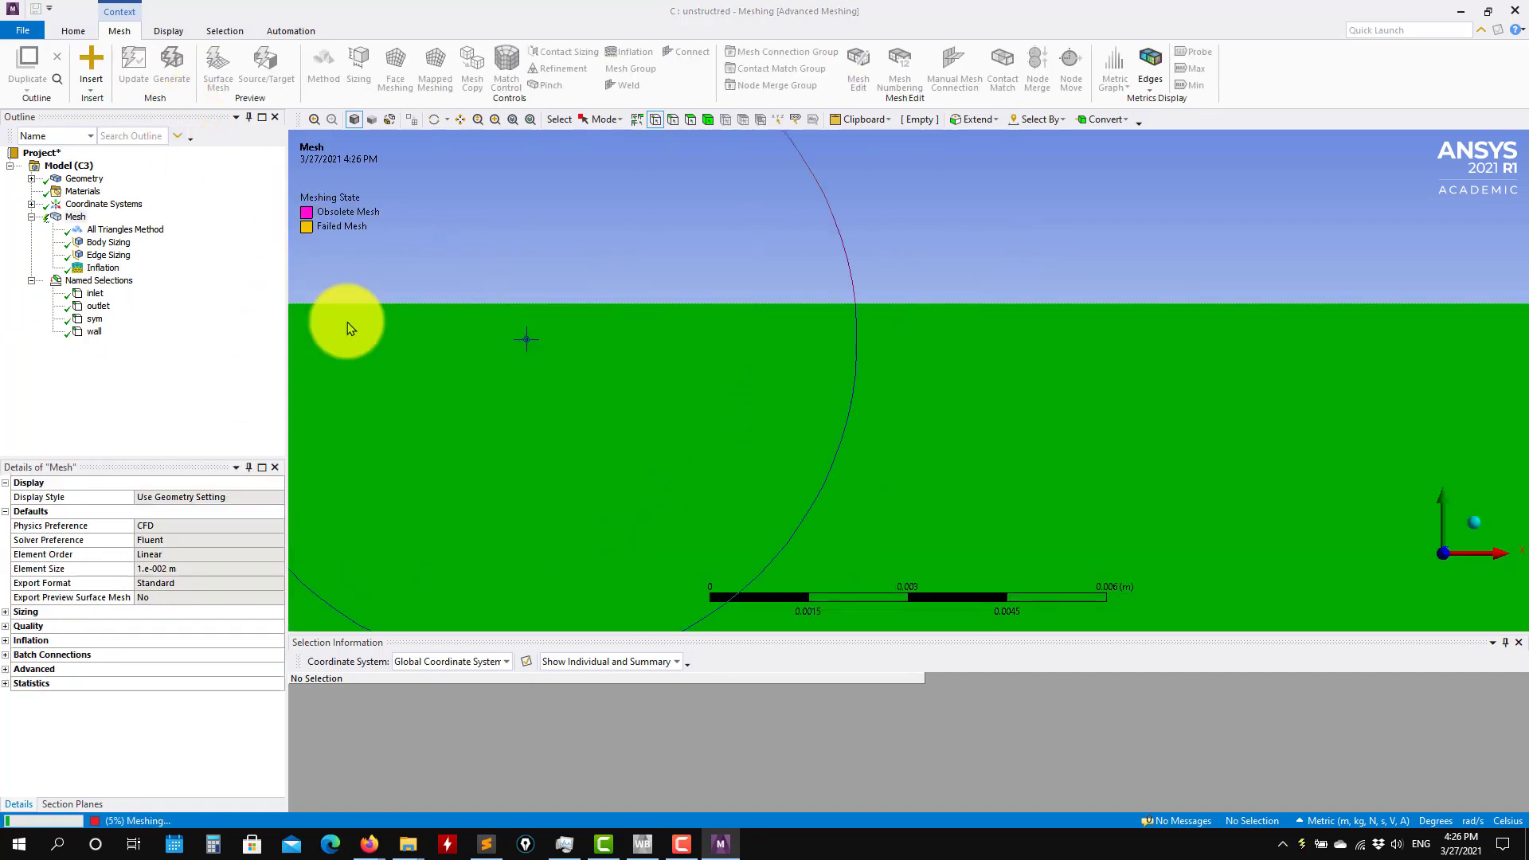
{"action": "left_click", "coordinate": [75, 220]}
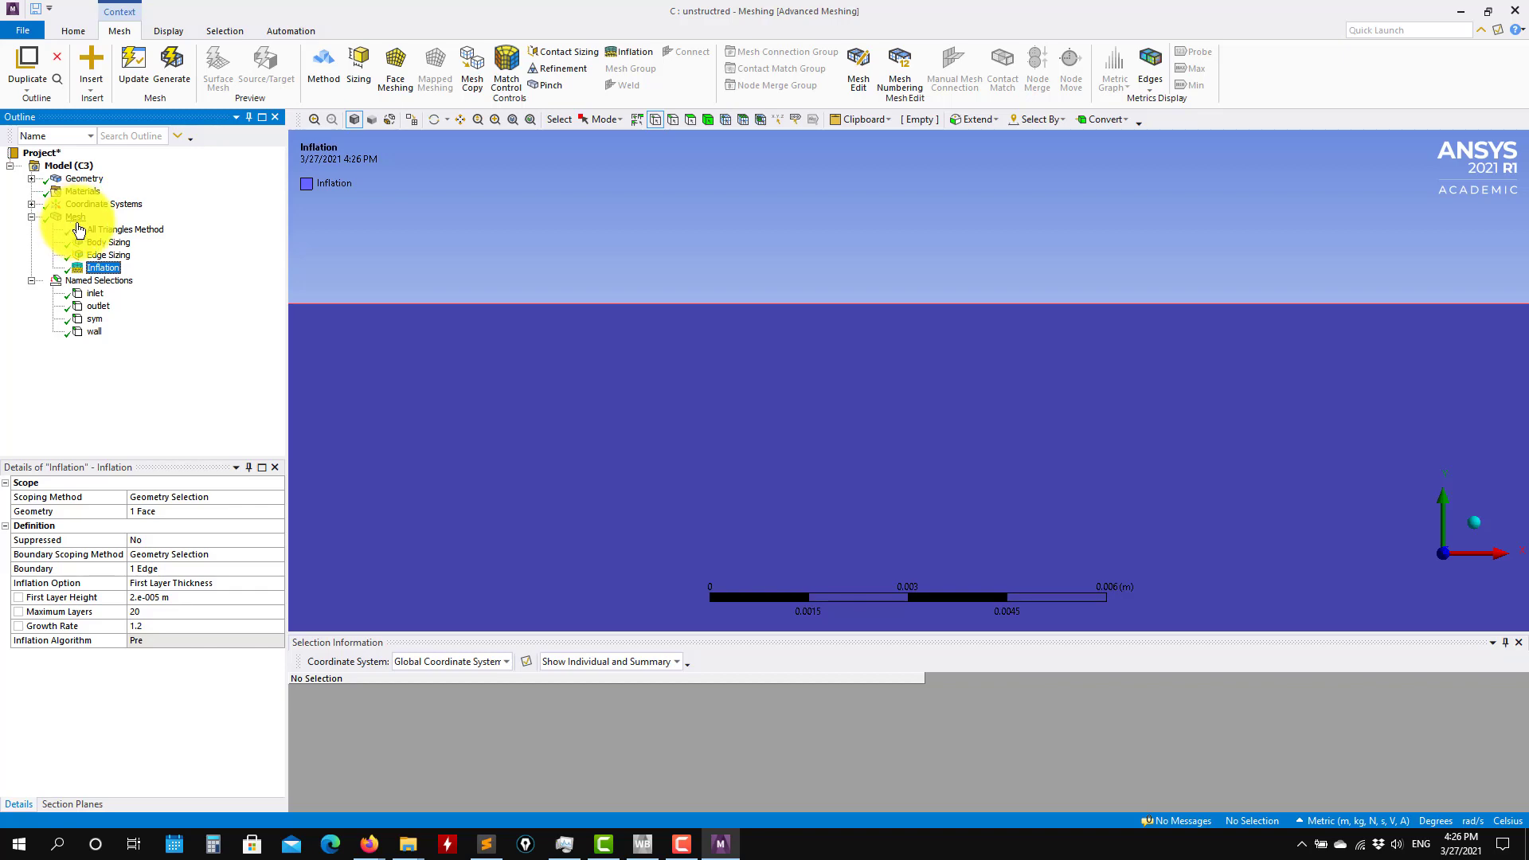
{"action": "left_click", "coordinate": [80, 205]}
{"action": "left_click", "coordinate": [75, 217]}
{"action": "scroll", "coordinate": [760, 430], "scroll_direction": "down", "scroll_amount": 2}
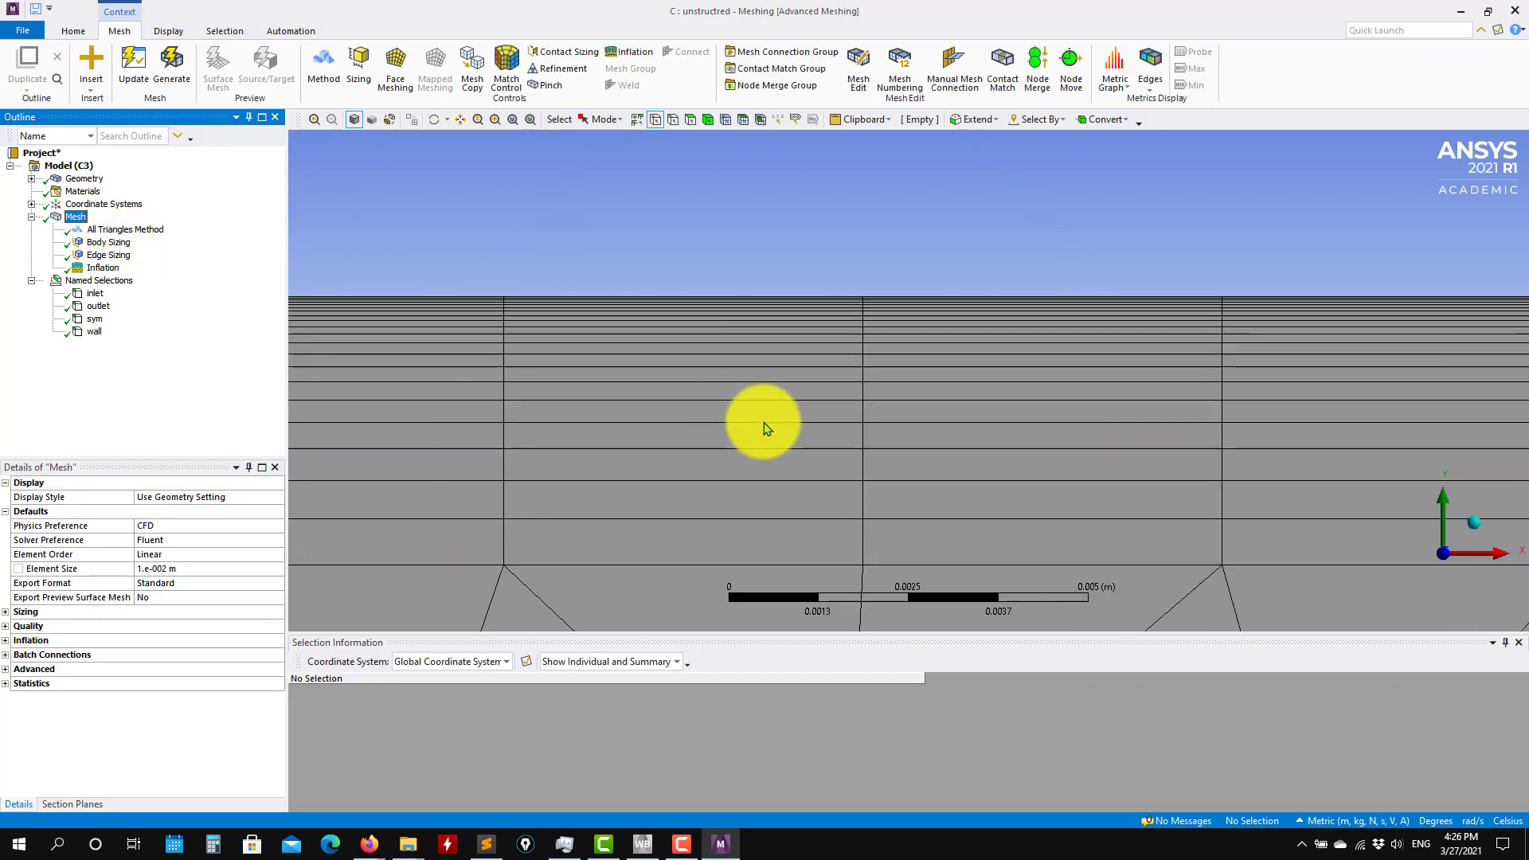
{"action": "scroll", "coordinate": [764, 436], "scroll_direction": "down", "scroll_amount": 6}
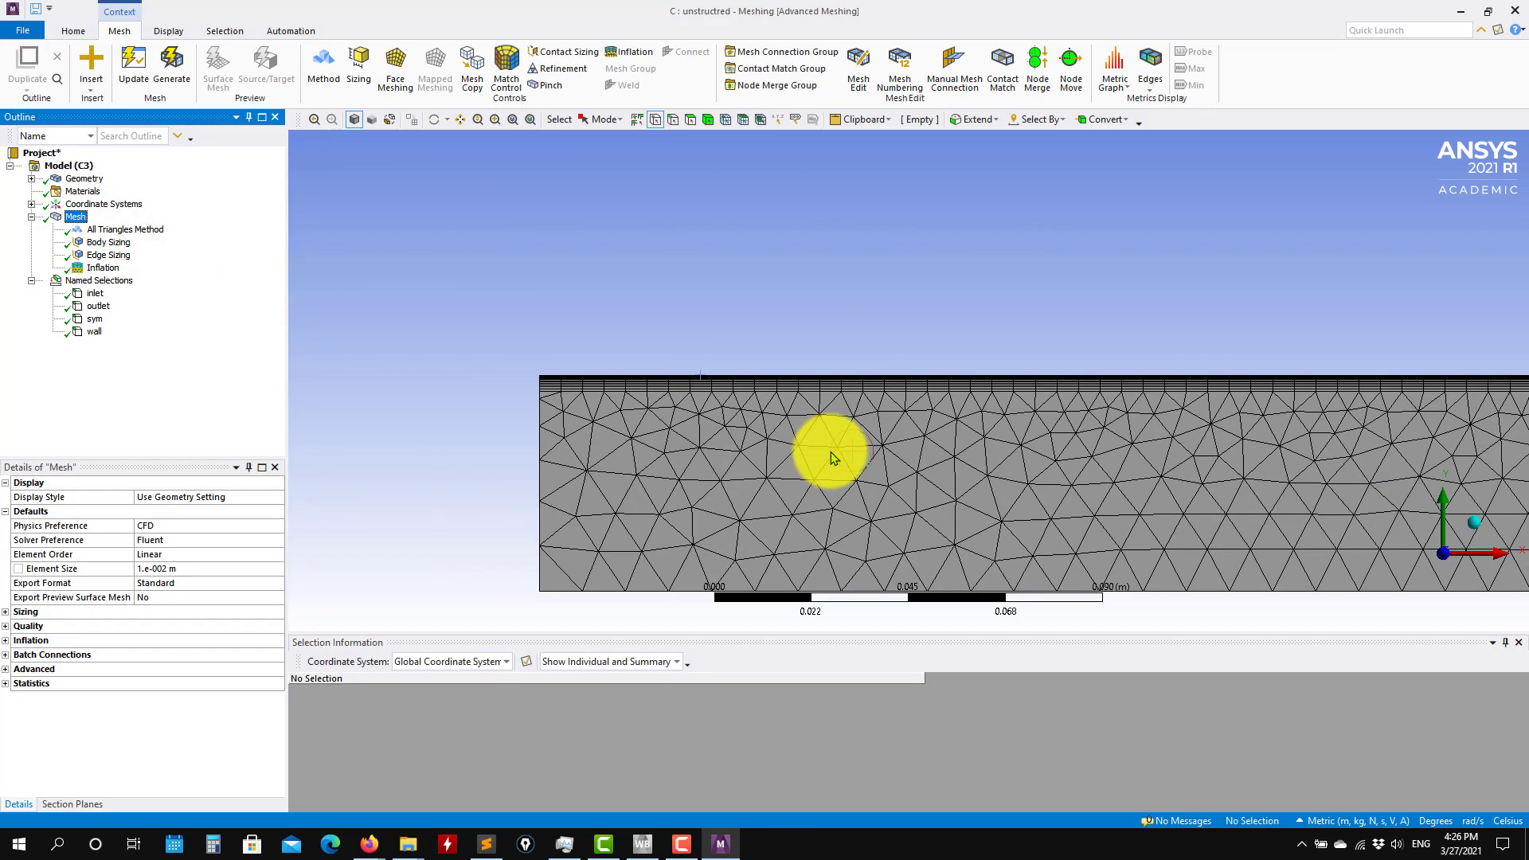
{"action": "scroll", "coordinate": [916, 468], "scroll_direction": "up", "scroll_amount": 5}
Set the inflation's maximum layers to 30, regenerate the mesh and check the layers' transition to the triangular elements.
{"action": "left_click", "coordinate": [103, 268]}
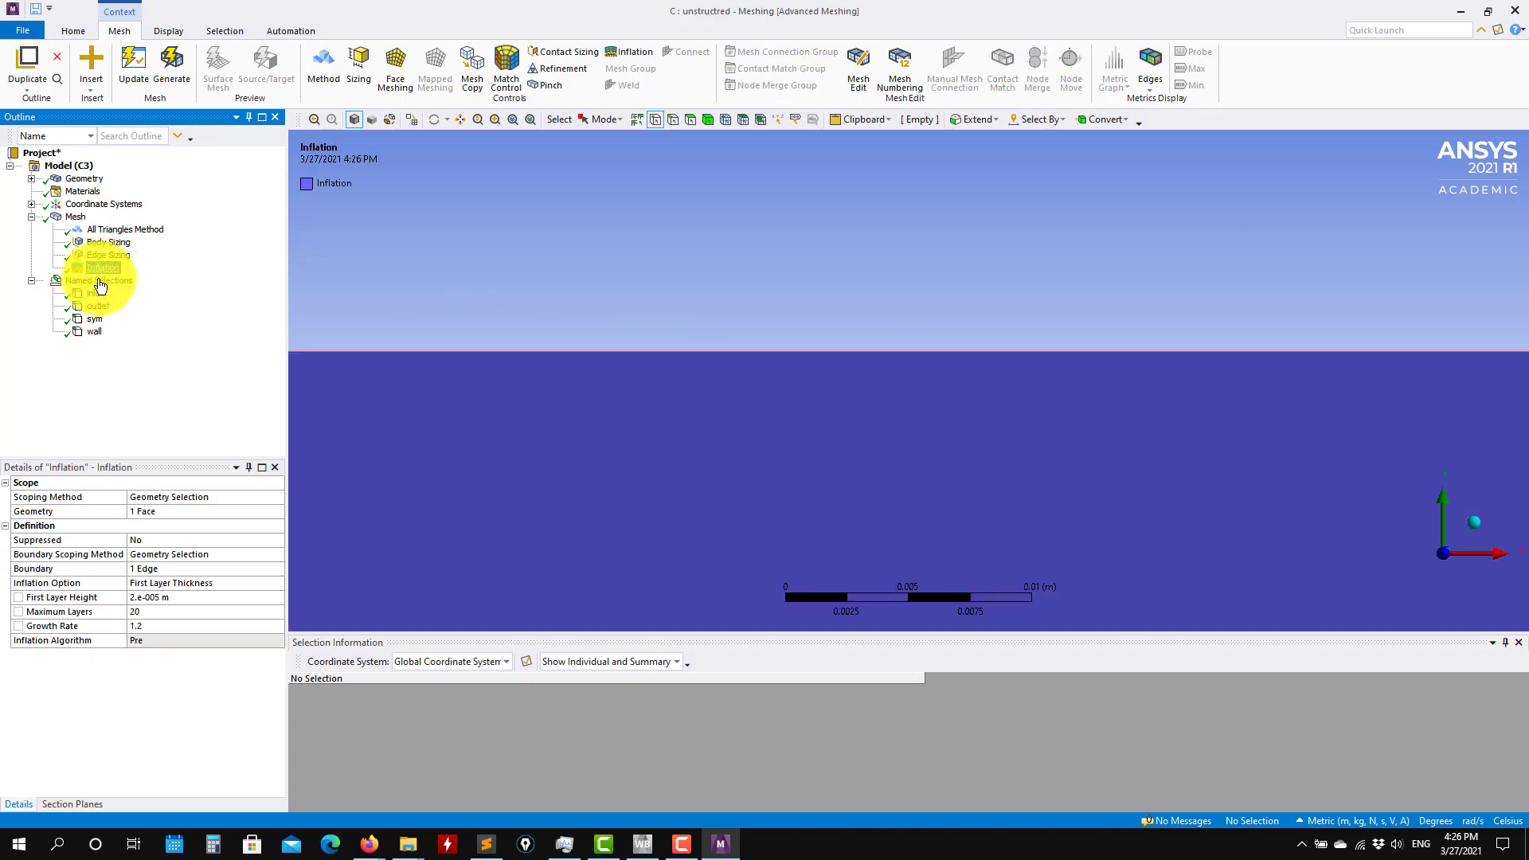
{"action": "left_click", "coordinate": [149, 611]}
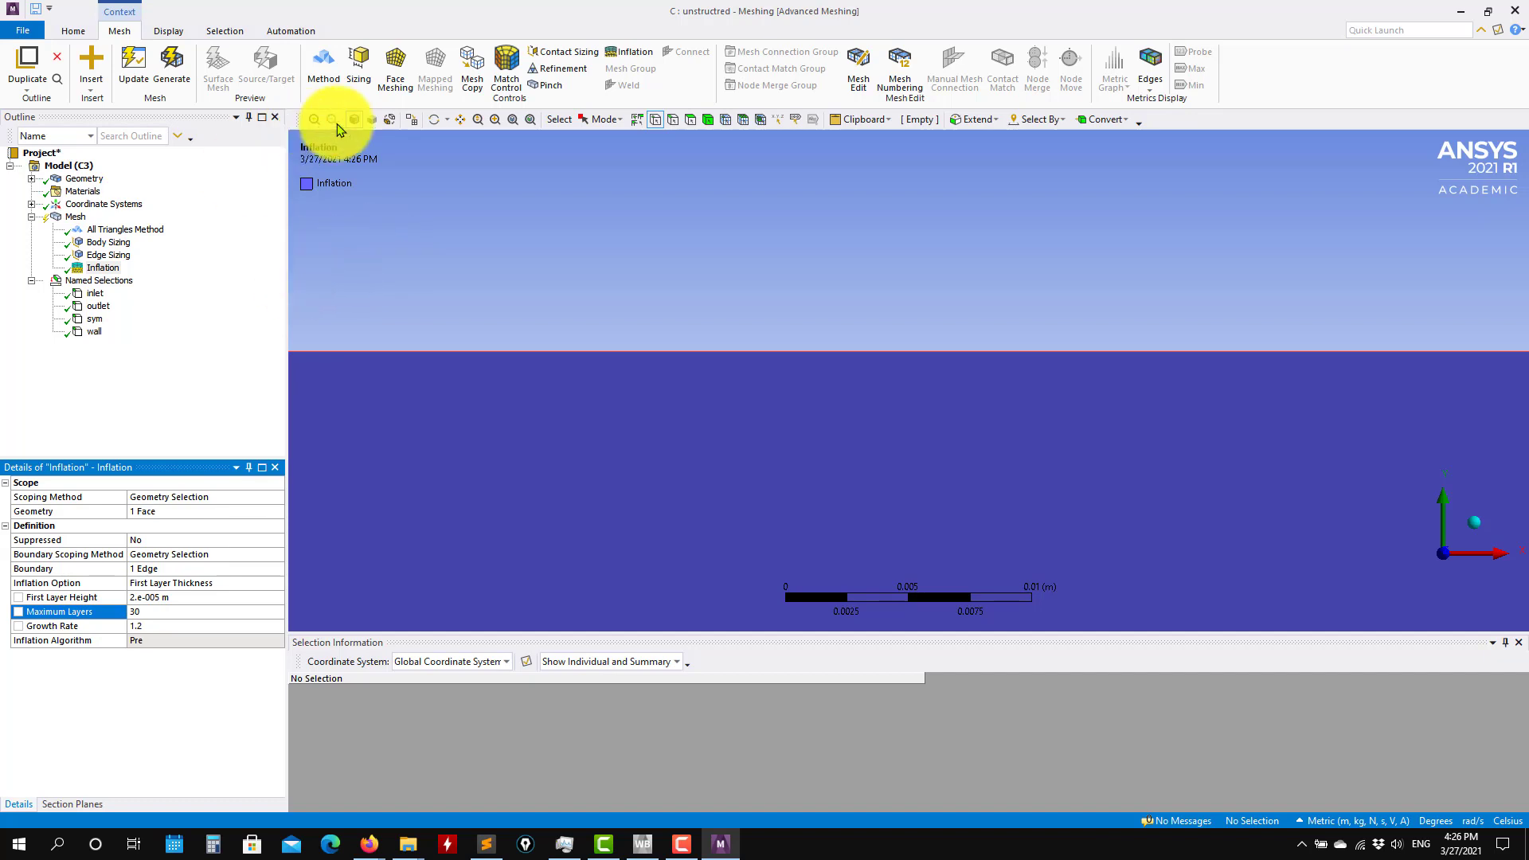
{"action": "left_click", "coordinate": [172, 68]}
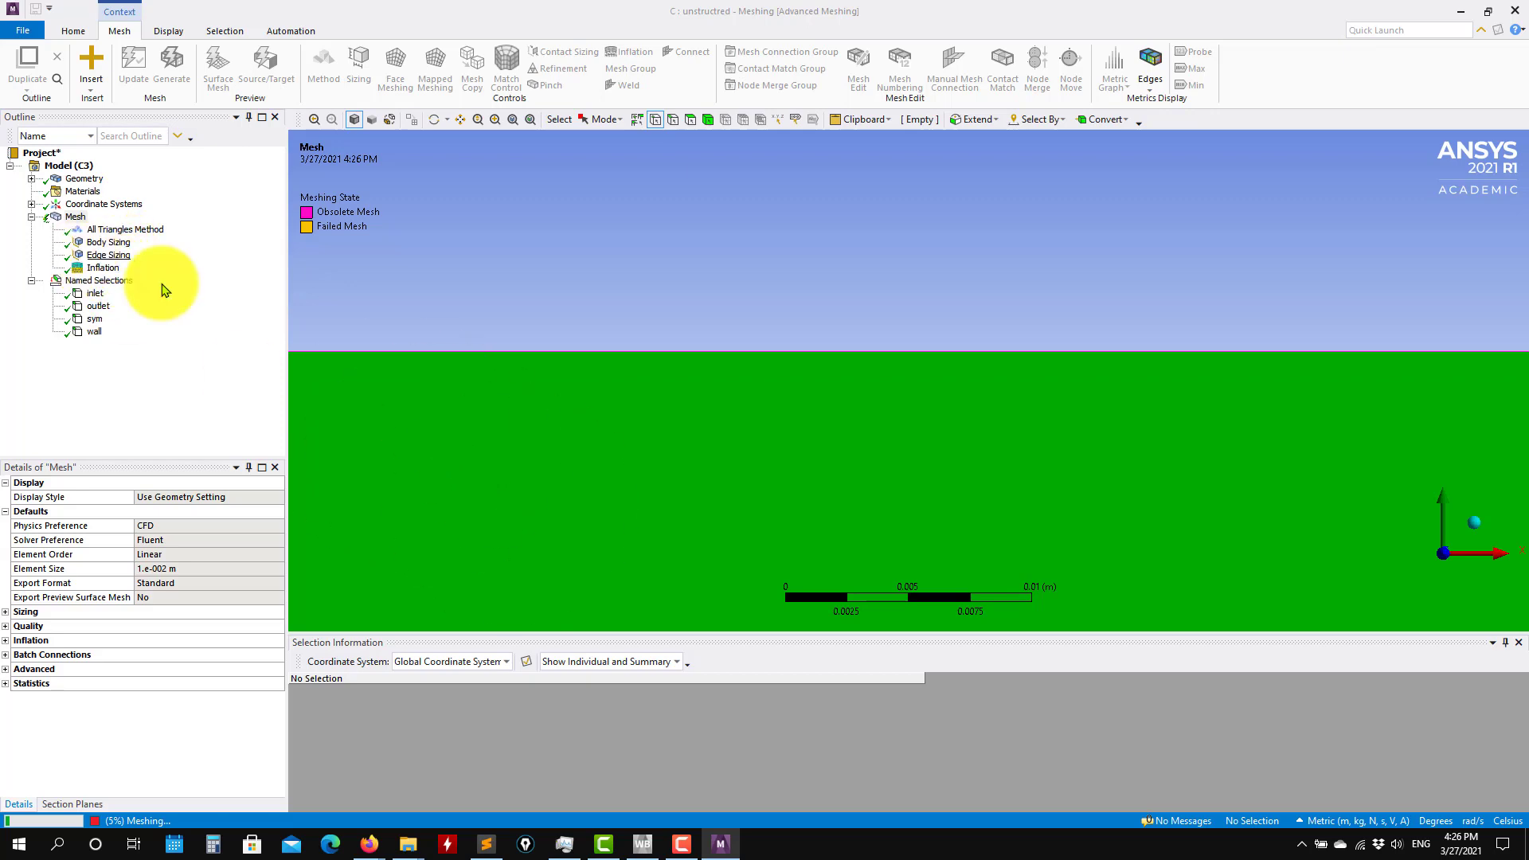
{"action": "scroll", "coordinate": [498, 374], "scroll_direction": "down", "scroll_amount": 3}
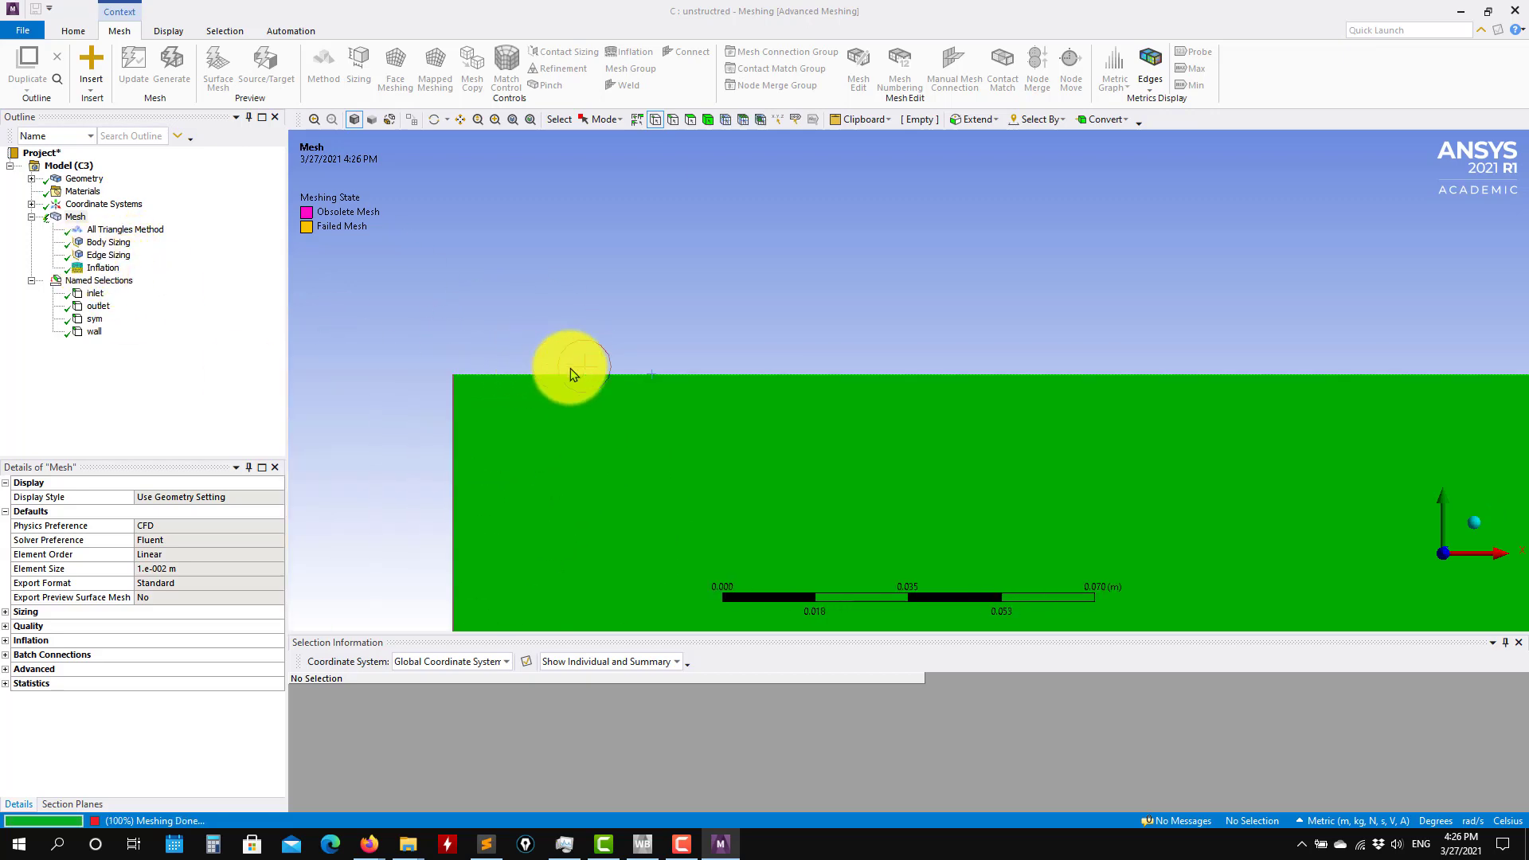
{"action": "scroll", "coordinate": [573, 374], "scroll_direction": "down", "scroll_amount": 3}
{"action": "left_click", "coordinate": [103, 268]}
{"action": "left_click", "coordinate": [90, 220]}
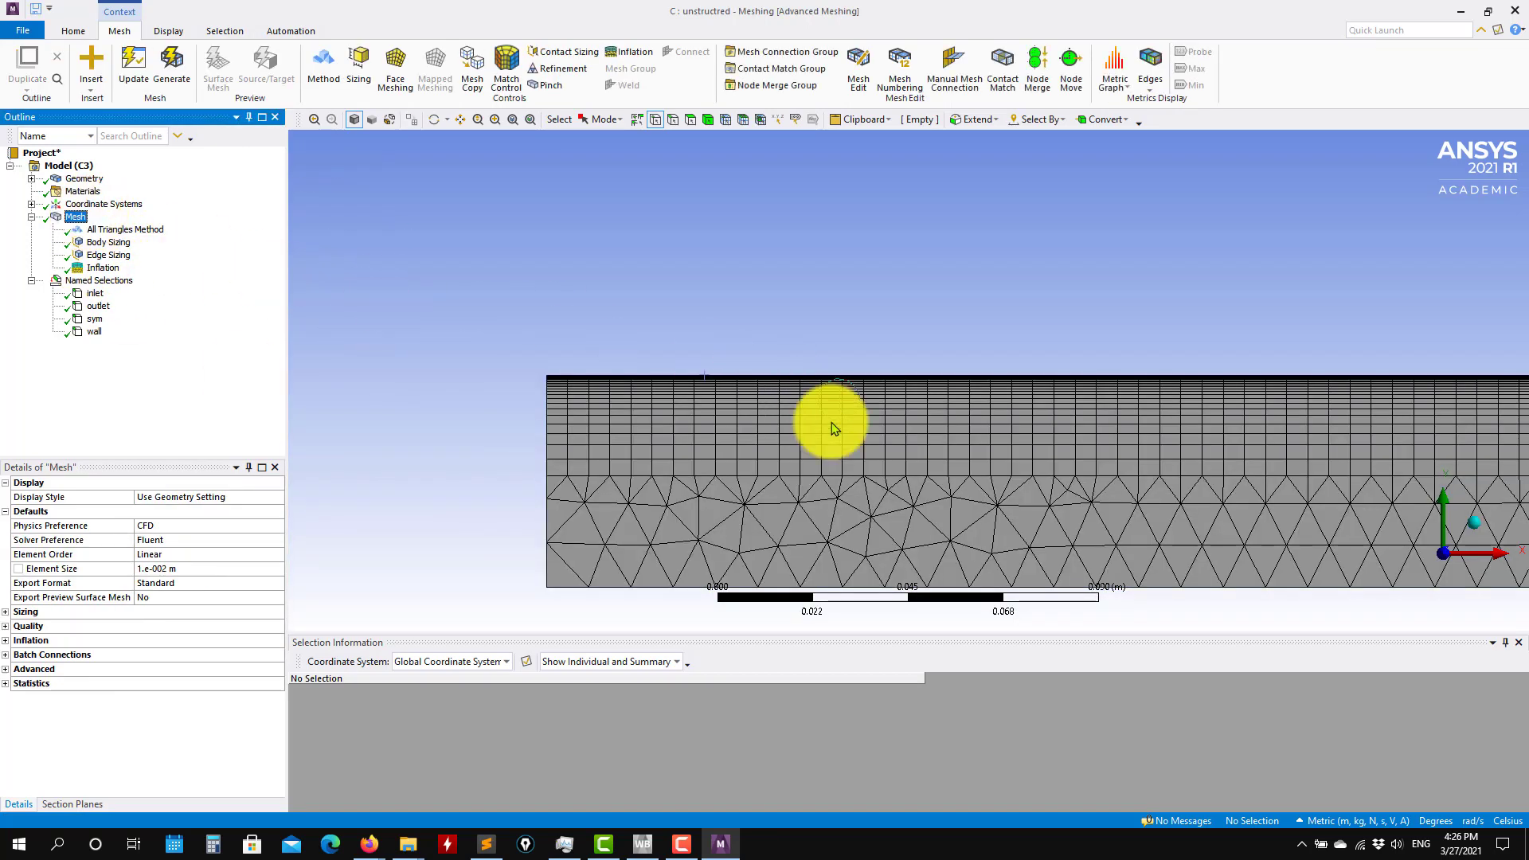
{"action": "middle_click_drag", "start_coordinate": [853, 529], "coordinate": [633, 463], "text": "ctrl"}
{"action": "scroll", "coordinate": [670, 443], "scroll_direction": "up", "scroll_amount": 1}
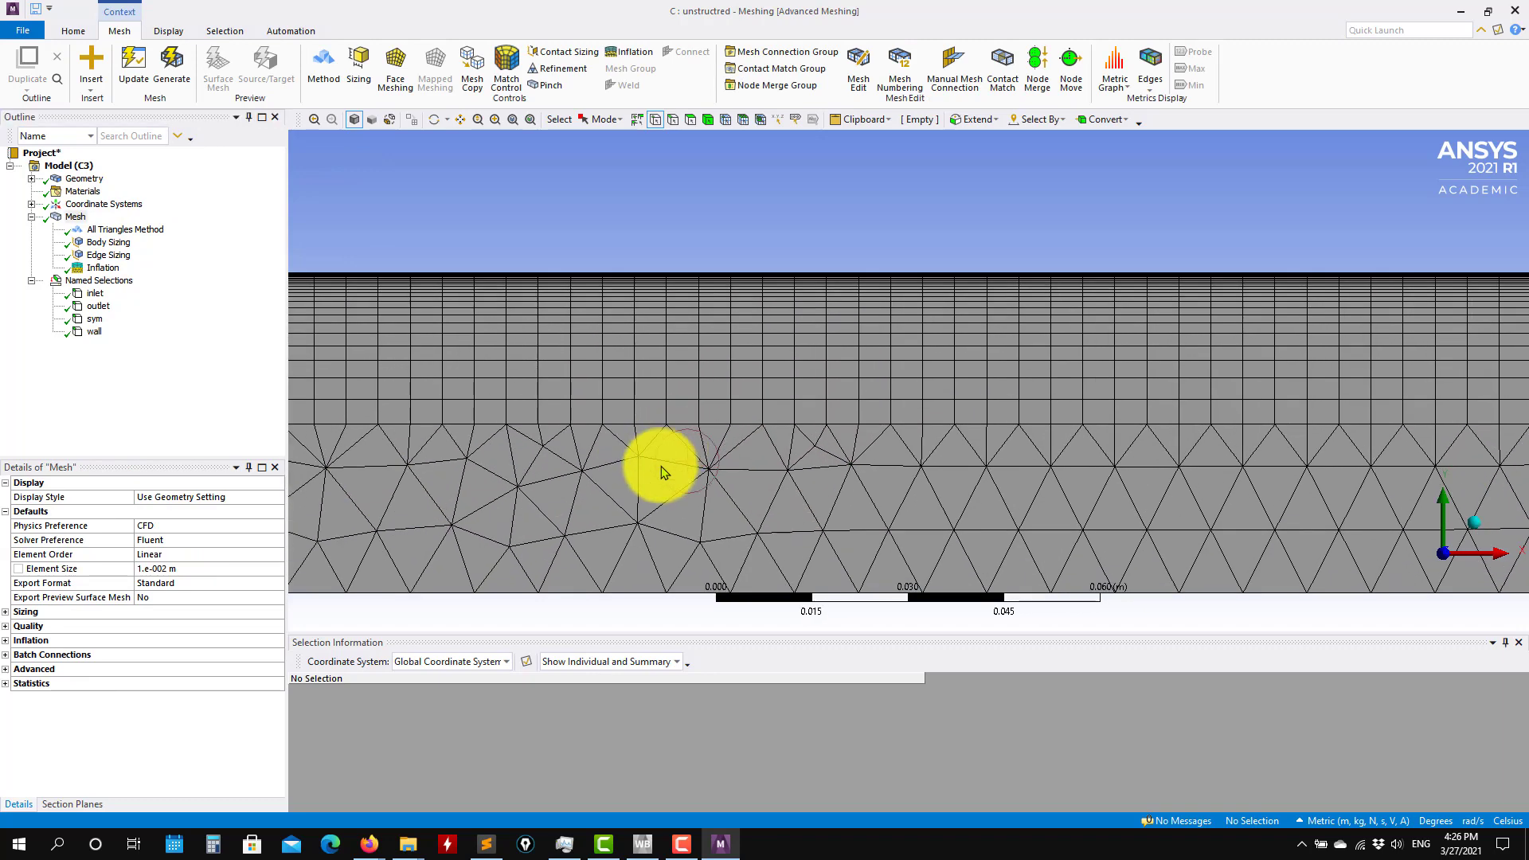
{"action": "scroll", "coordinate": [697, 482], "scroll_direction": "down", "scroll_amount": 2}
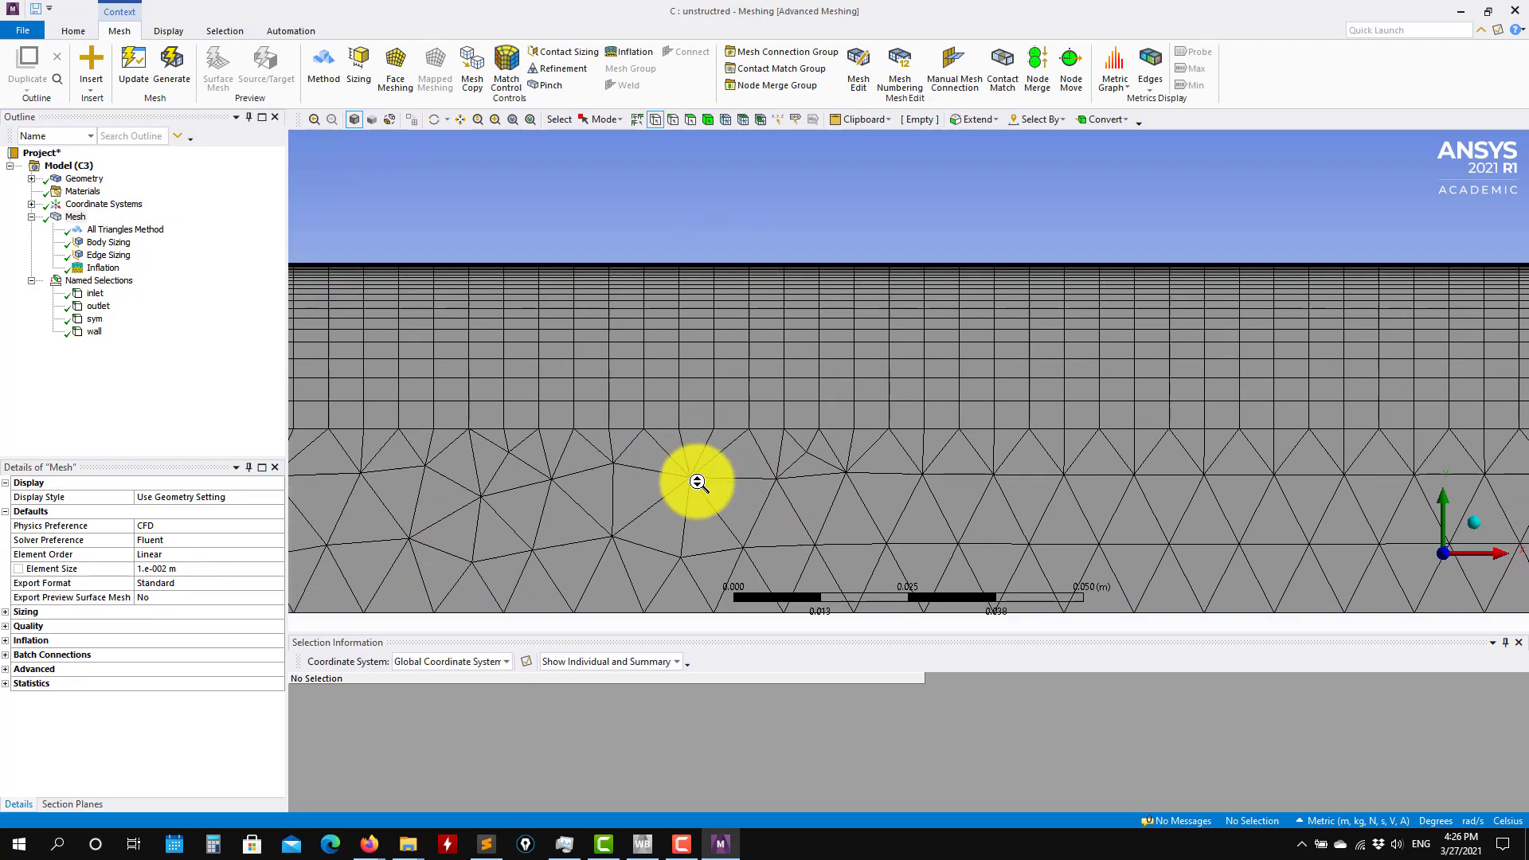
{"action": "scroll", "coordinate": [700, 485], "scroll_direction": "up", "scroll_amount": 1}
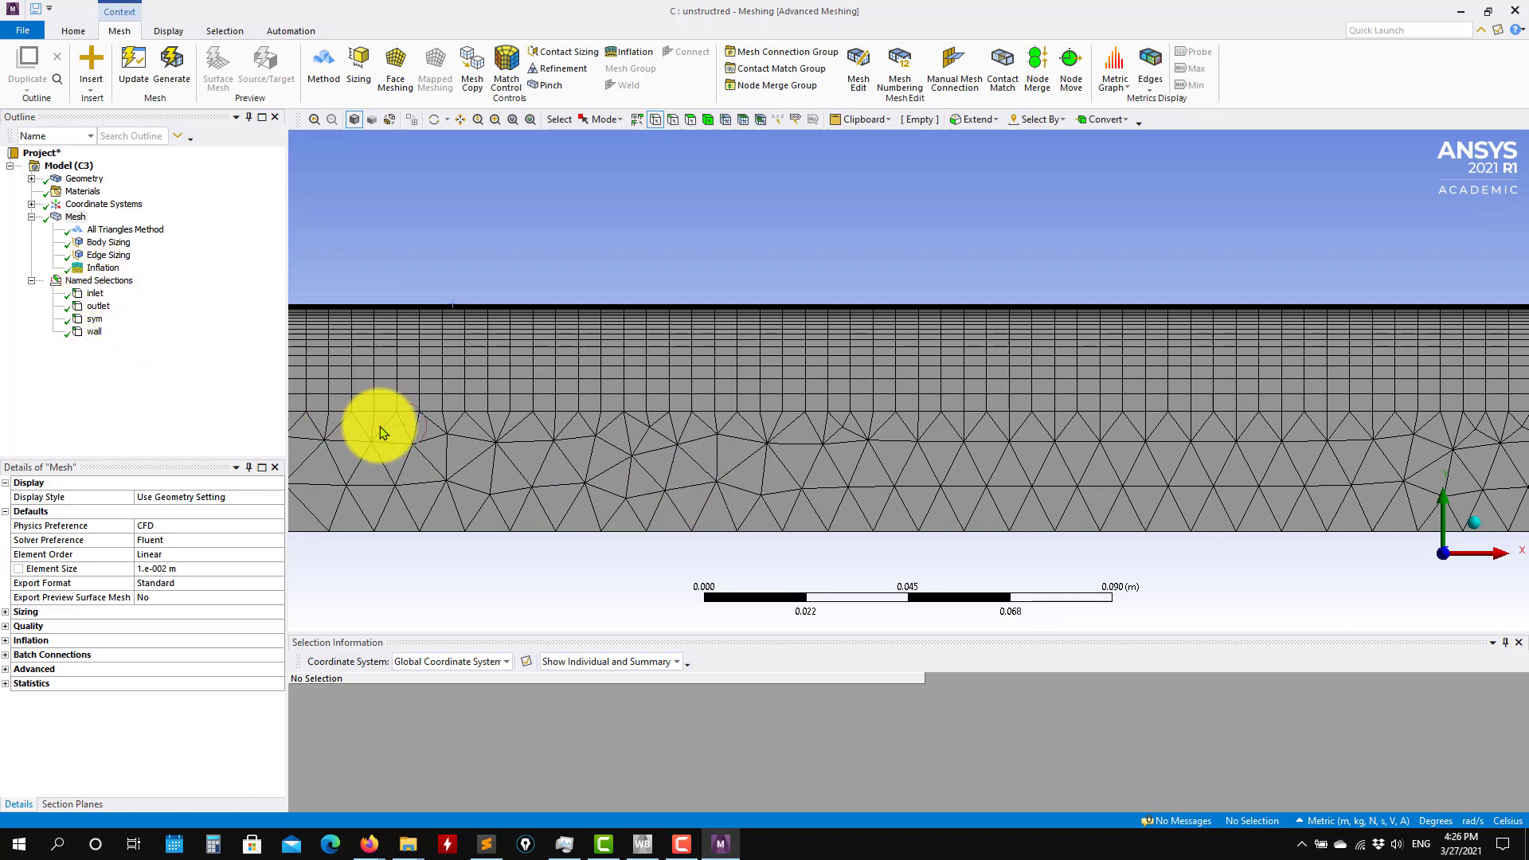
{"action": "scroll", "coordinate": [661, 432], "scroll_direction": "down", "scroll_amount": 1}
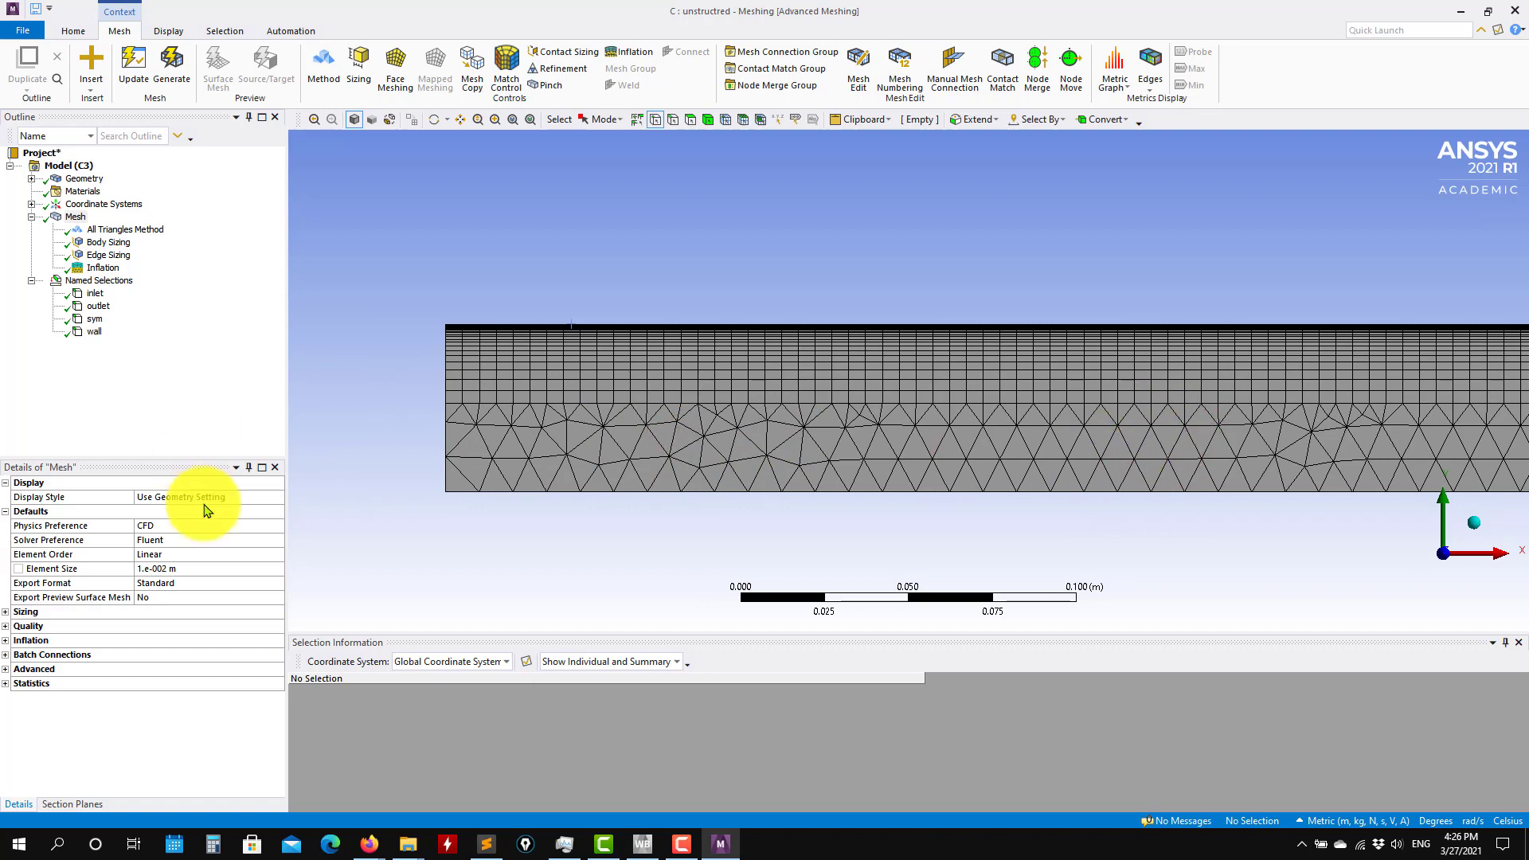
Set the inflation's maximum layers to 24, regenerate the mesh and display it.
{"action": "left_click", "coordinate": [103, 269]}
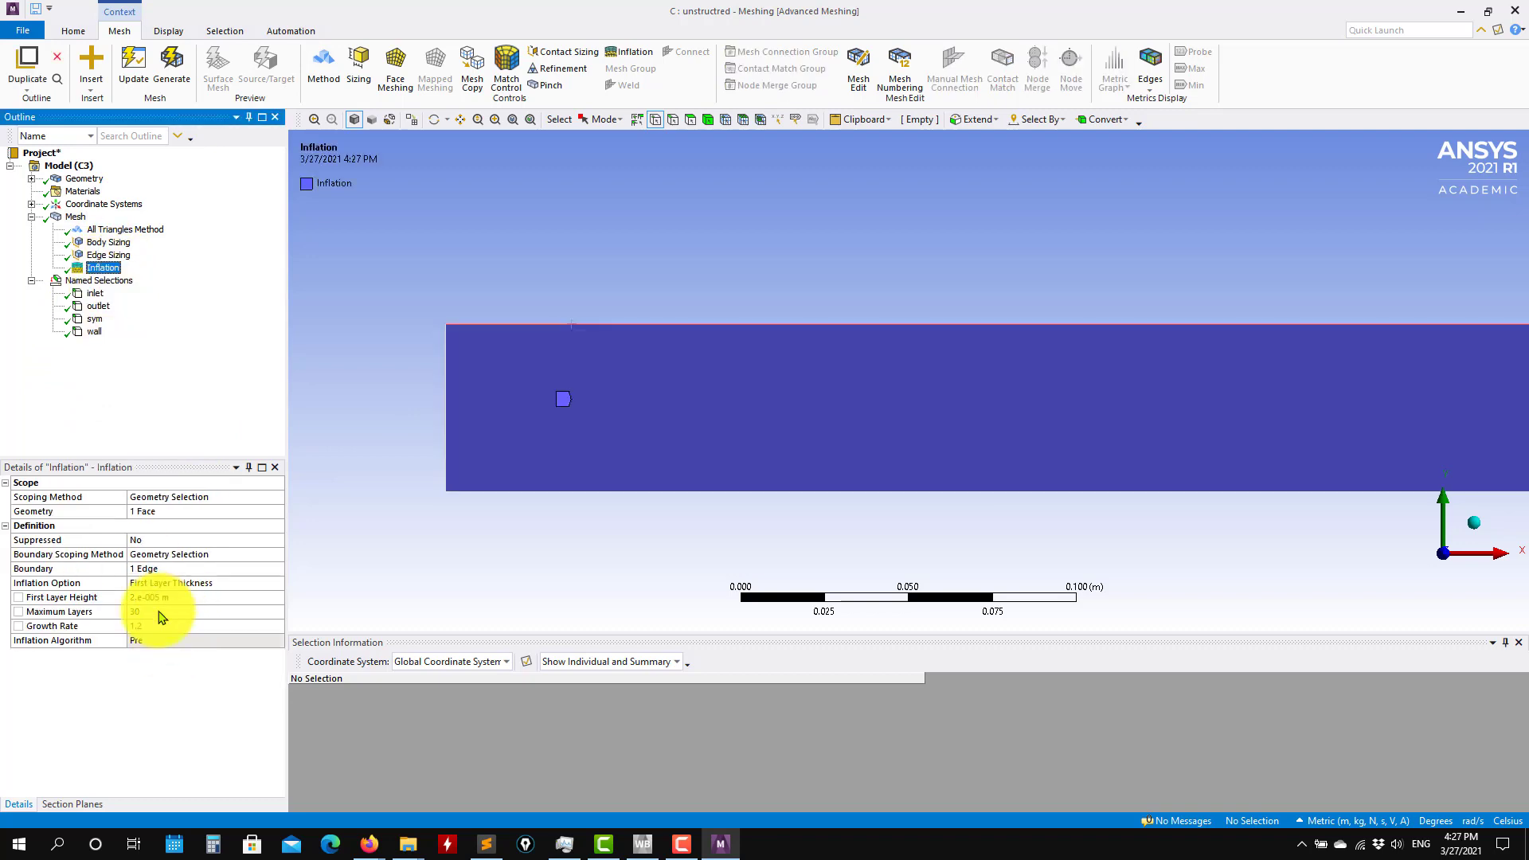
{"action": "left_click", "coordinate": [161, 612]}
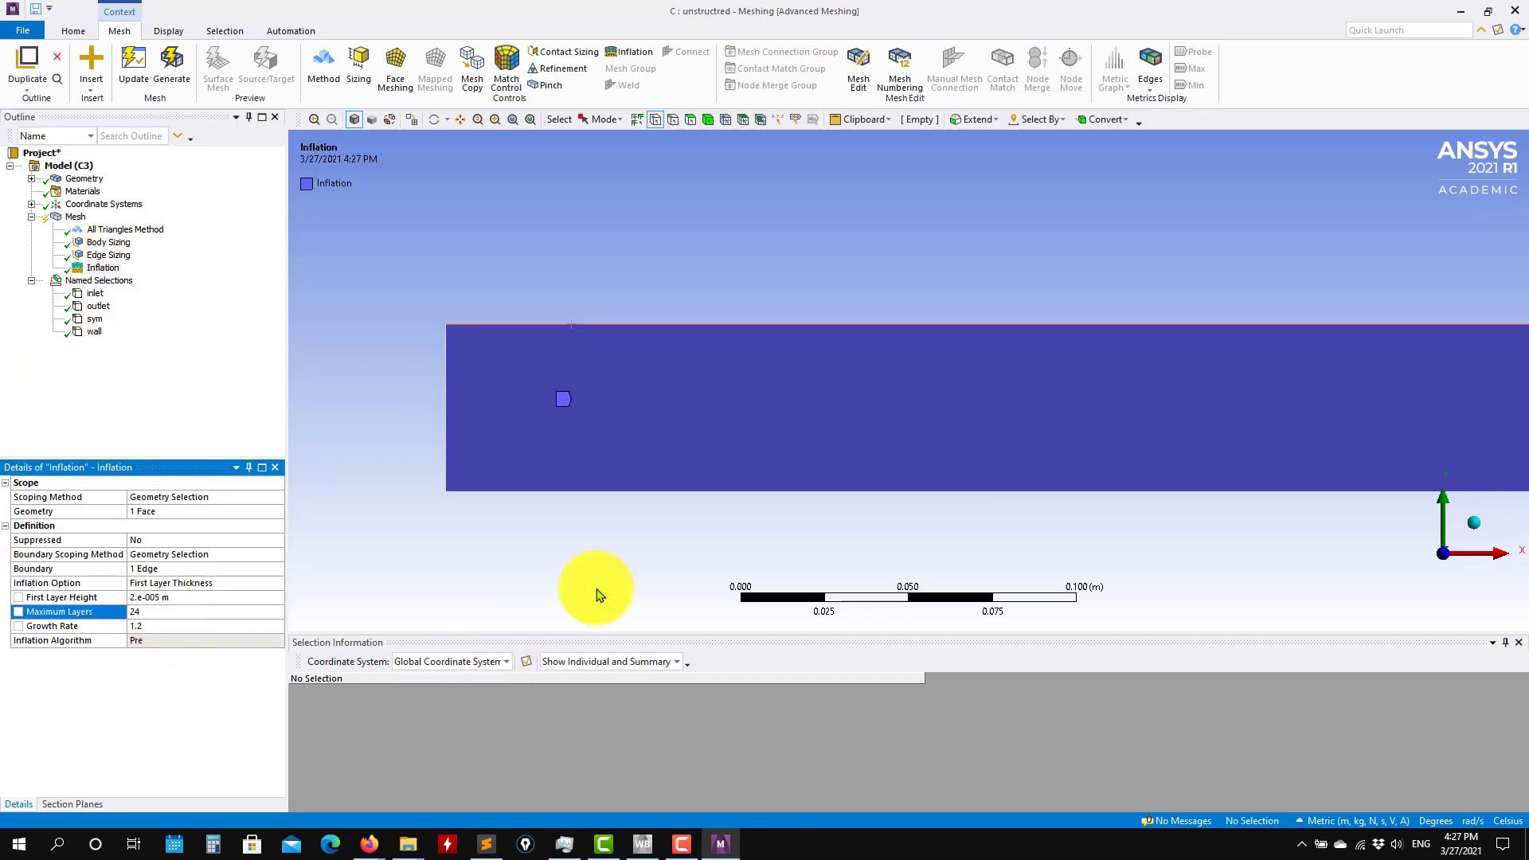
{"action": "left_click", "coordinate": [172, 63]}
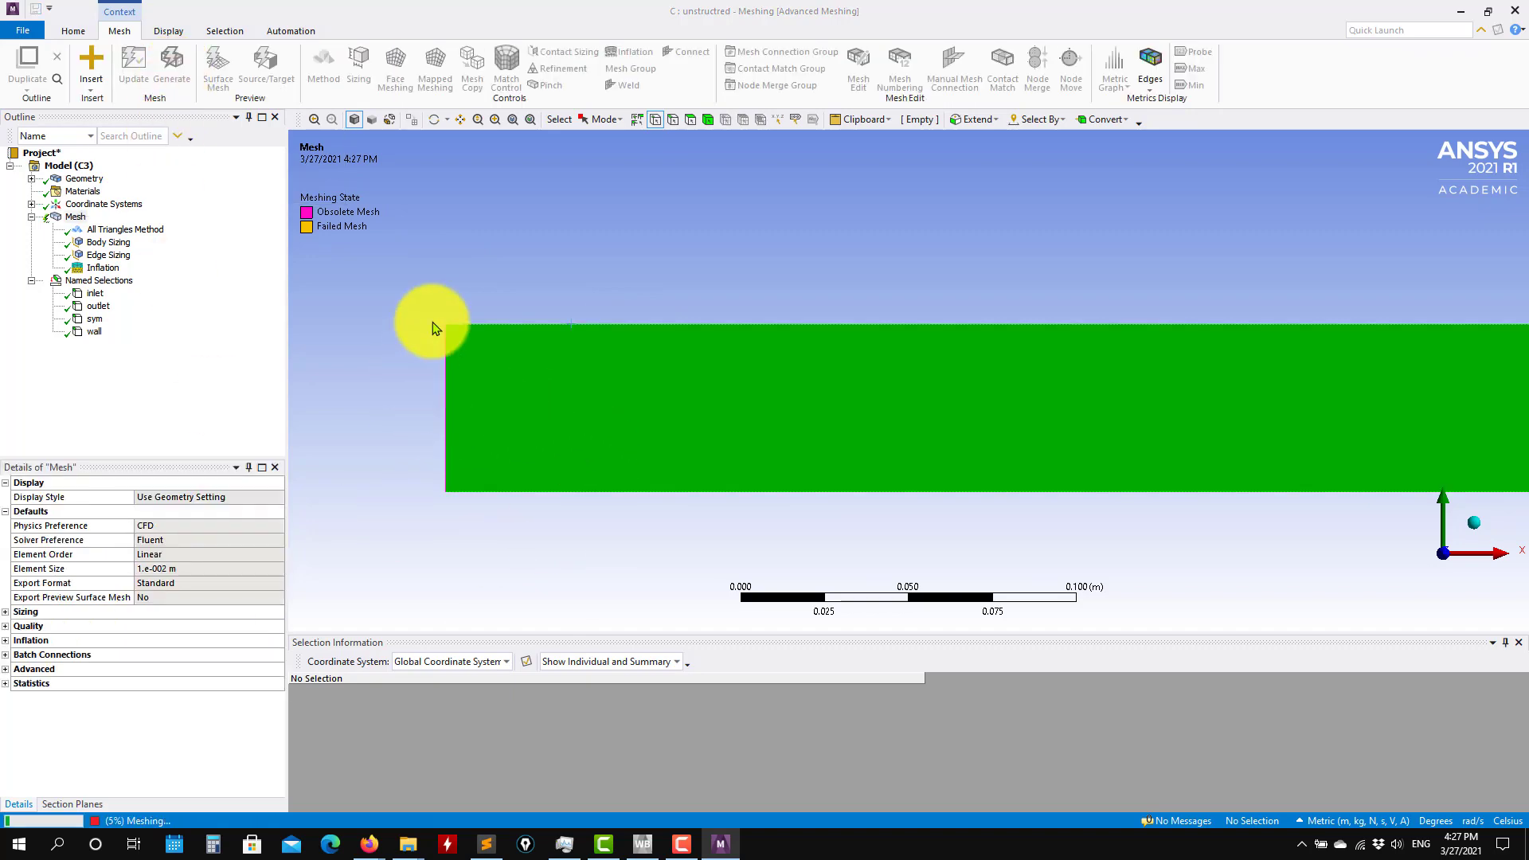
{"action": "left_click", "coordinate": [103, 267]}
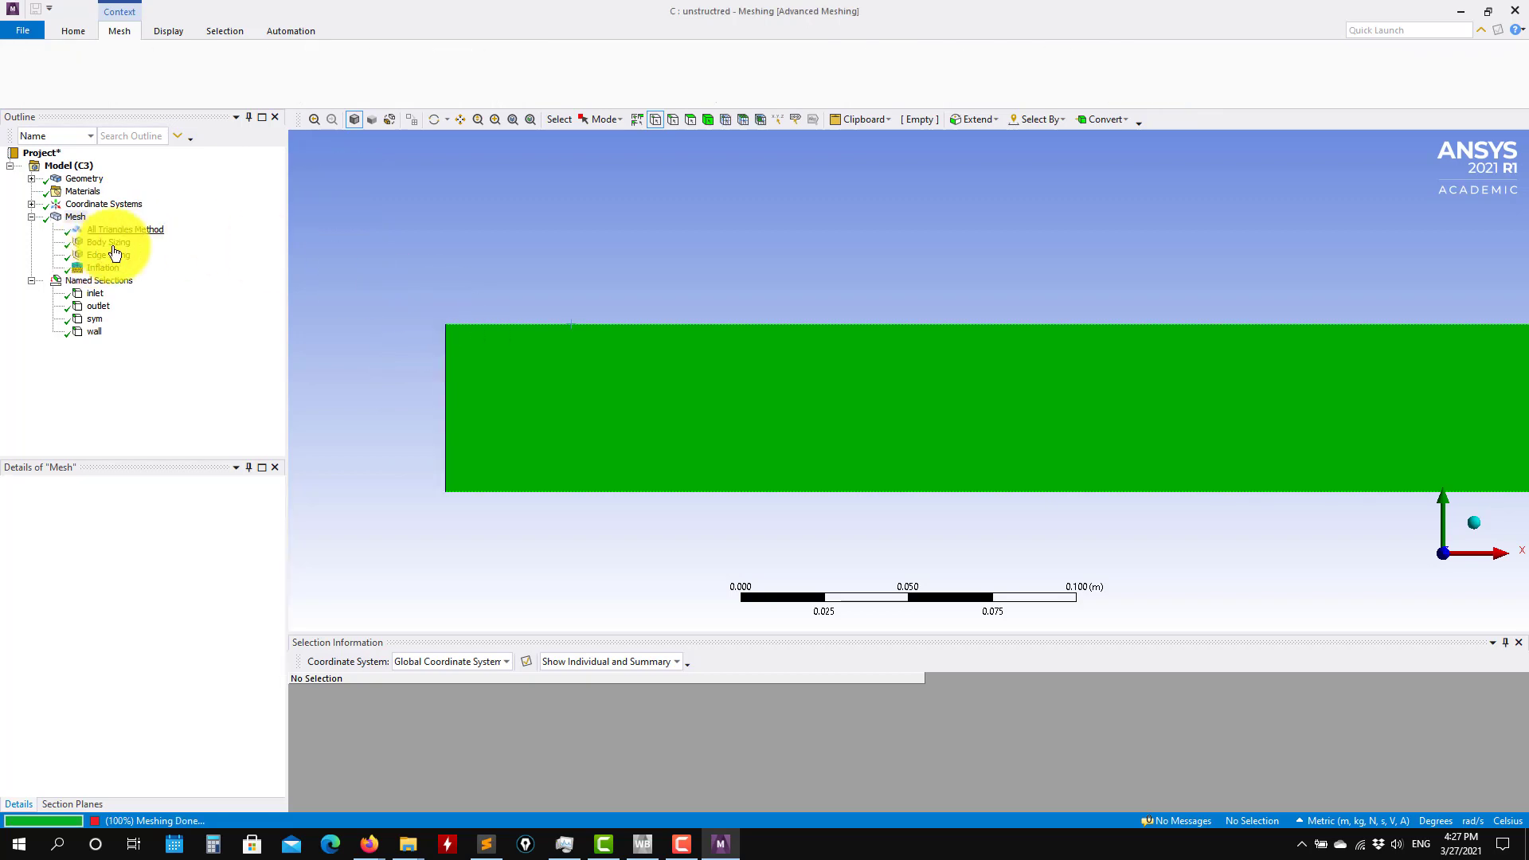
{"action": "left_click", "coordinate": [76, 217]}
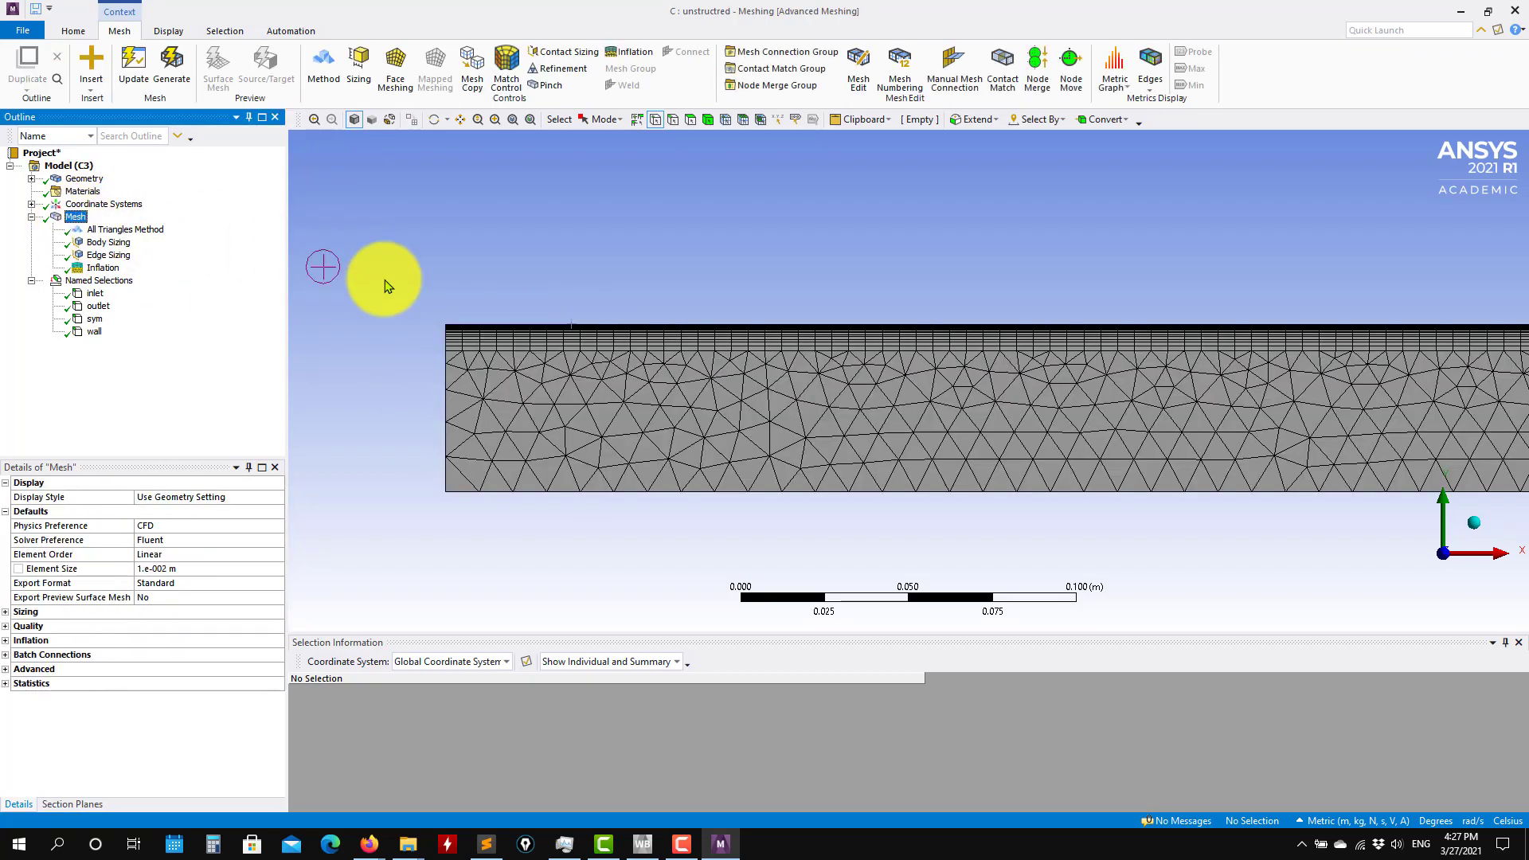
Inspect the regenerated mesh along the length of the pipe up to its outlet end.
{"action": "scroll", "coordinate": [879, 375], "scroll_direction": "up", "scroll_amount": 1}
{"action": "scroll", "coordinate": [884, 318], "scroll_direction": "down", "scroll_amount": 4}
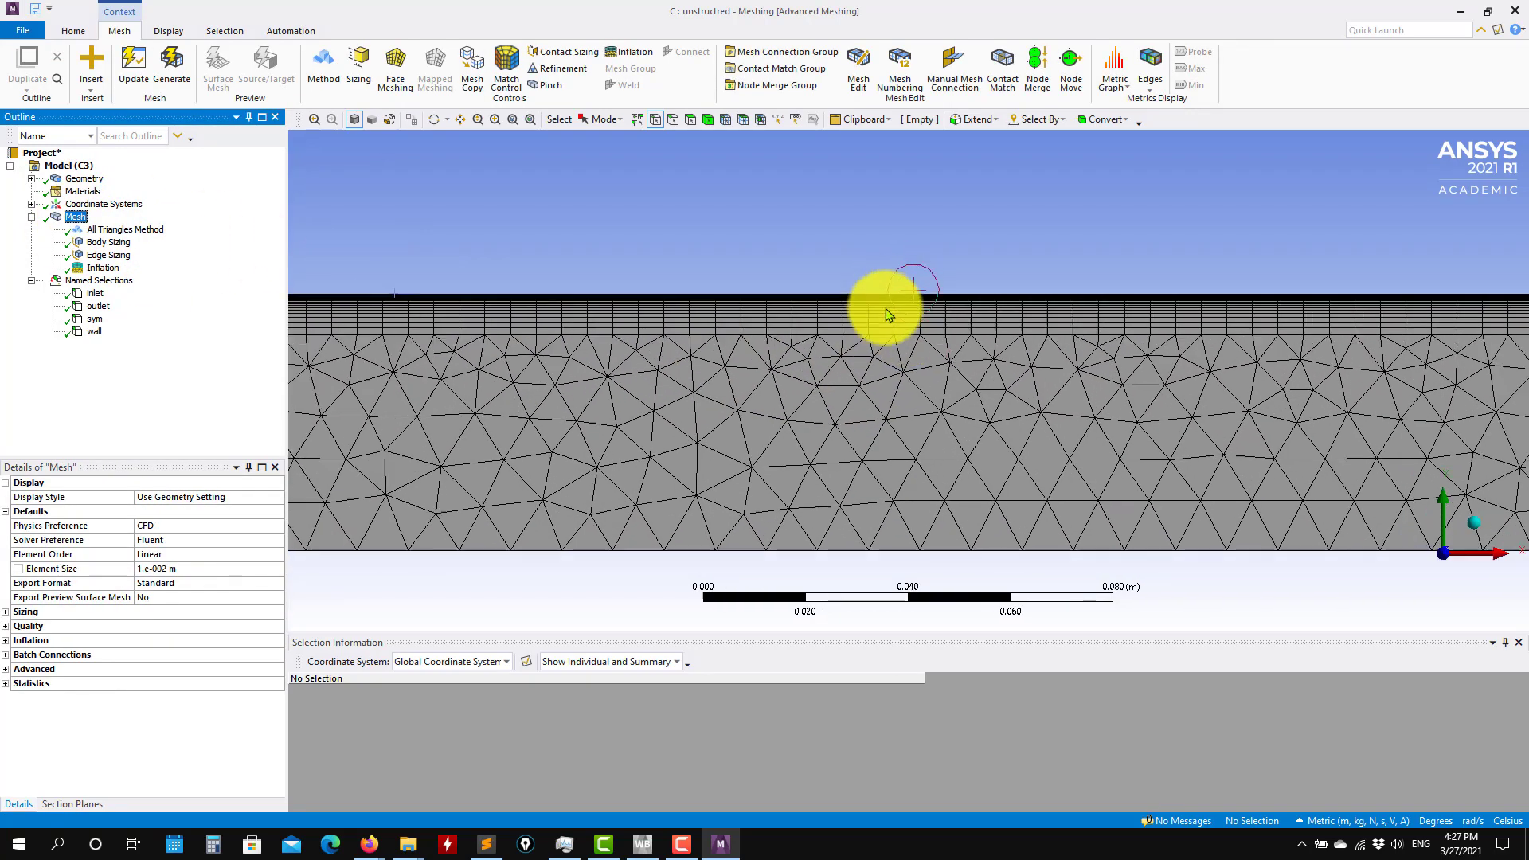
{"action": "middle_click_drag", "start_coordinate": [1338, 407], "coordinate": [263, 385], "text": "ctrl"}
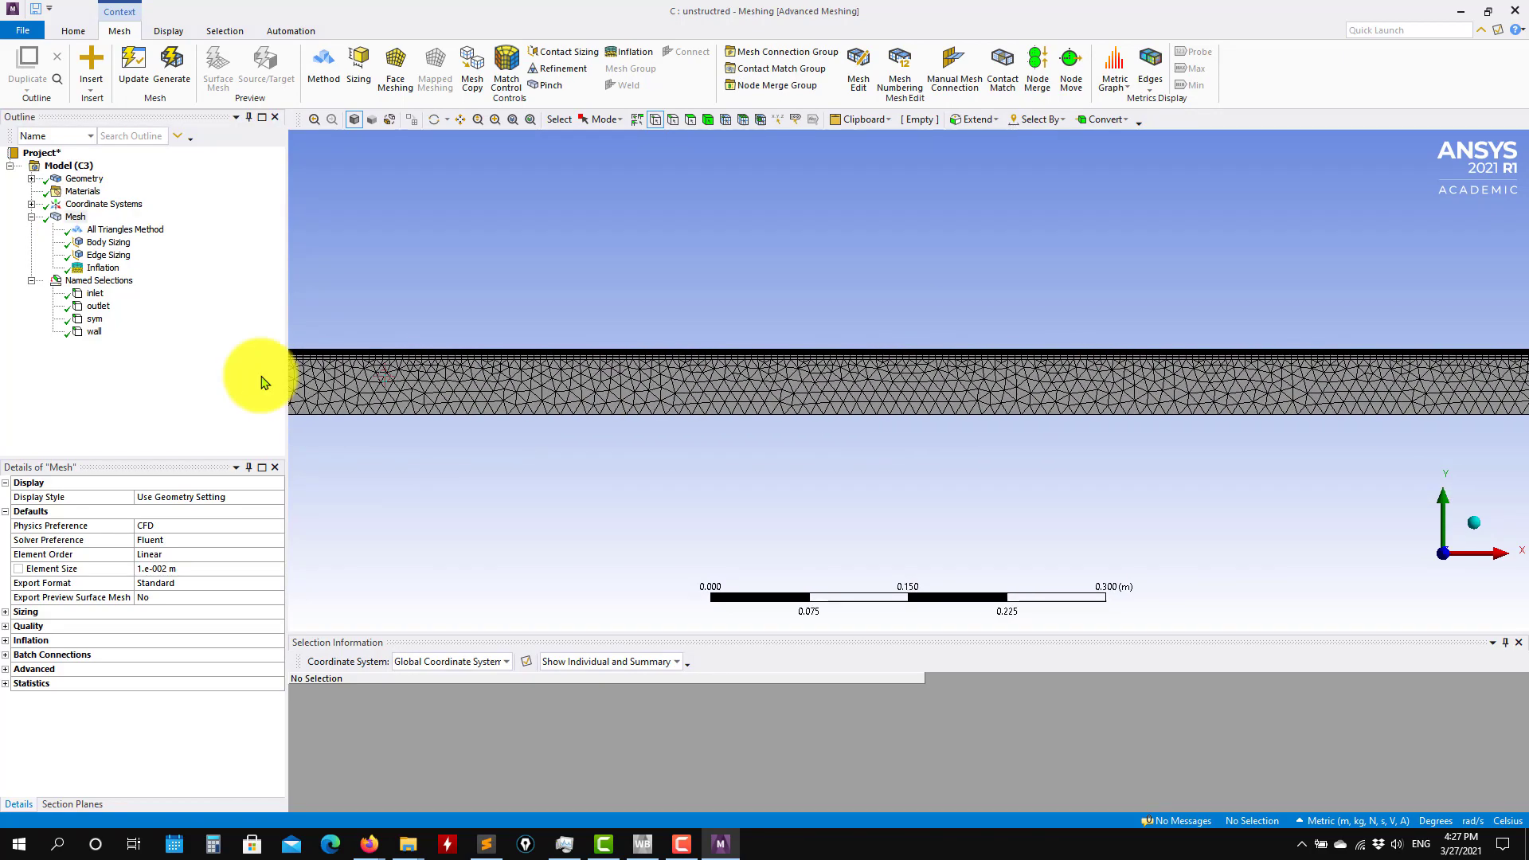
{"action": "scroll", "coordinate": [1209, 389], "scroll_direction": "down", "scroll_amount": 3}
{"action": "middle_click_drag", "start_coordinate": [1296, 396], "coordinate": [558, 403], "text": "ctrl"}
{"action": "scroll", "coordinate": [1155, 406], "scroll_direction": "down", "scroll_amount": 1}
{"action": "middle_click_drag", "start_coordinate": [1155, 406], "coordinate": [1464, 396], "text": "ctrl"}
{"action": "scroll", "coordinate": [1161, 423], "scroll_direction": "down", "scroll_amount": 4}
{"action": "scroll", "coordinate": [559, 407], "scroll_direction": "up", "scroll_amount": 1}
{"action": "scroll", "coordinate": [559, 407], "scroll_direction": "up", "scroll_amount": 4}
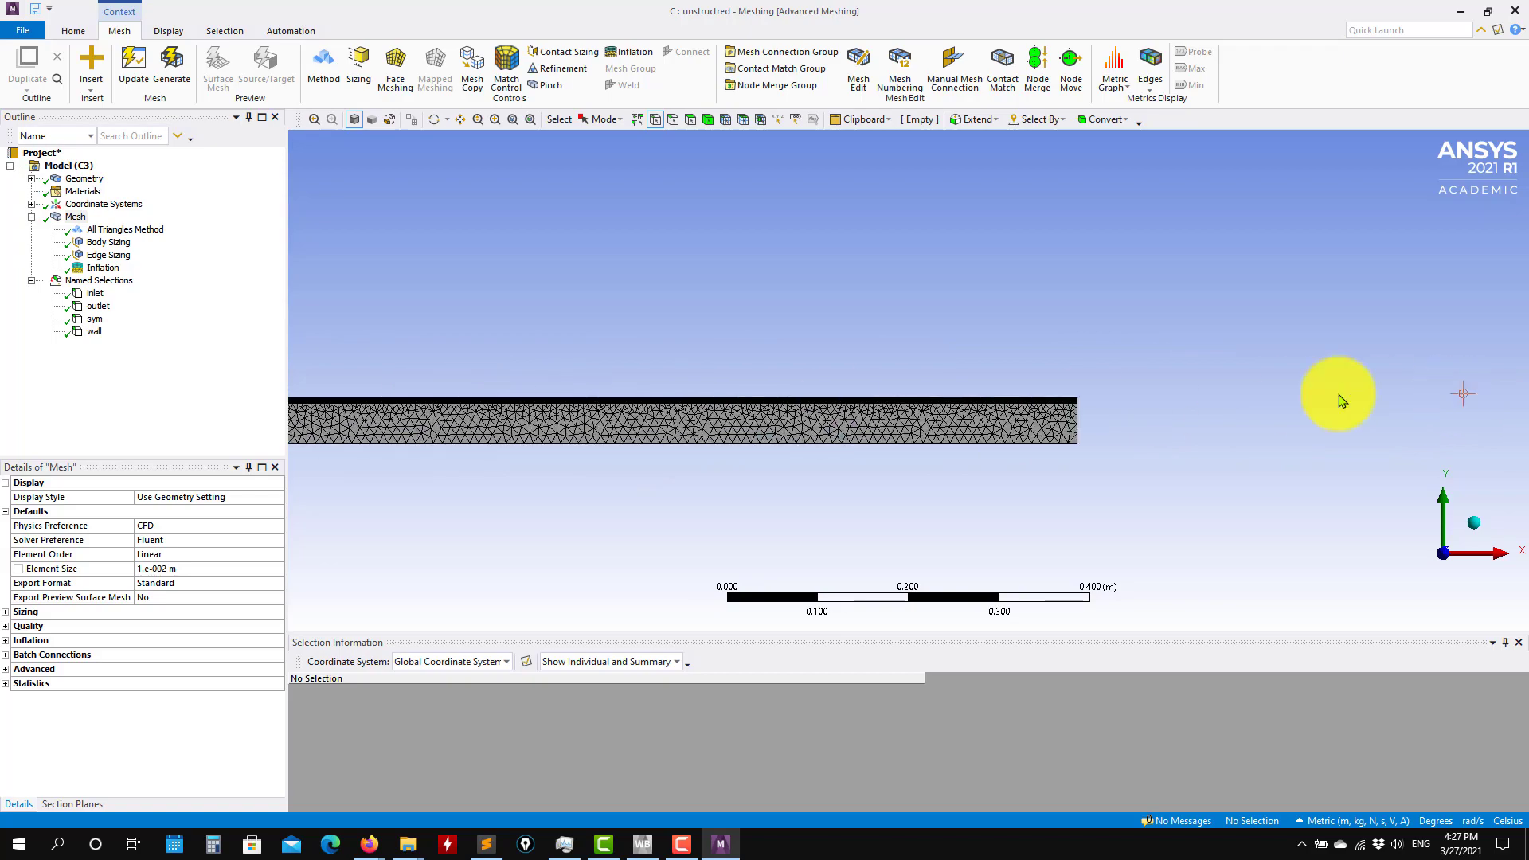
Examine the inflation layers and triangles closely at the pipe's outlet end, and review the overall mesh.
{"action": "scroll", "coordinate": [1239, 437], "scroll_direction": "up", "scroll_amount": 3}
{"action": "middle_click_drag", "start_coordinate": [1139, 426], "coordinate": [846, 256], "text": "ctrl"}
{"action": "scroll", "coordinate": [872, 389], "scroll_direction": "up", "scroll_amount": 3}
{"action": "scroll", "coordinate": [846, 257], "scroll_direction": "up", "scroll_amount": 1}
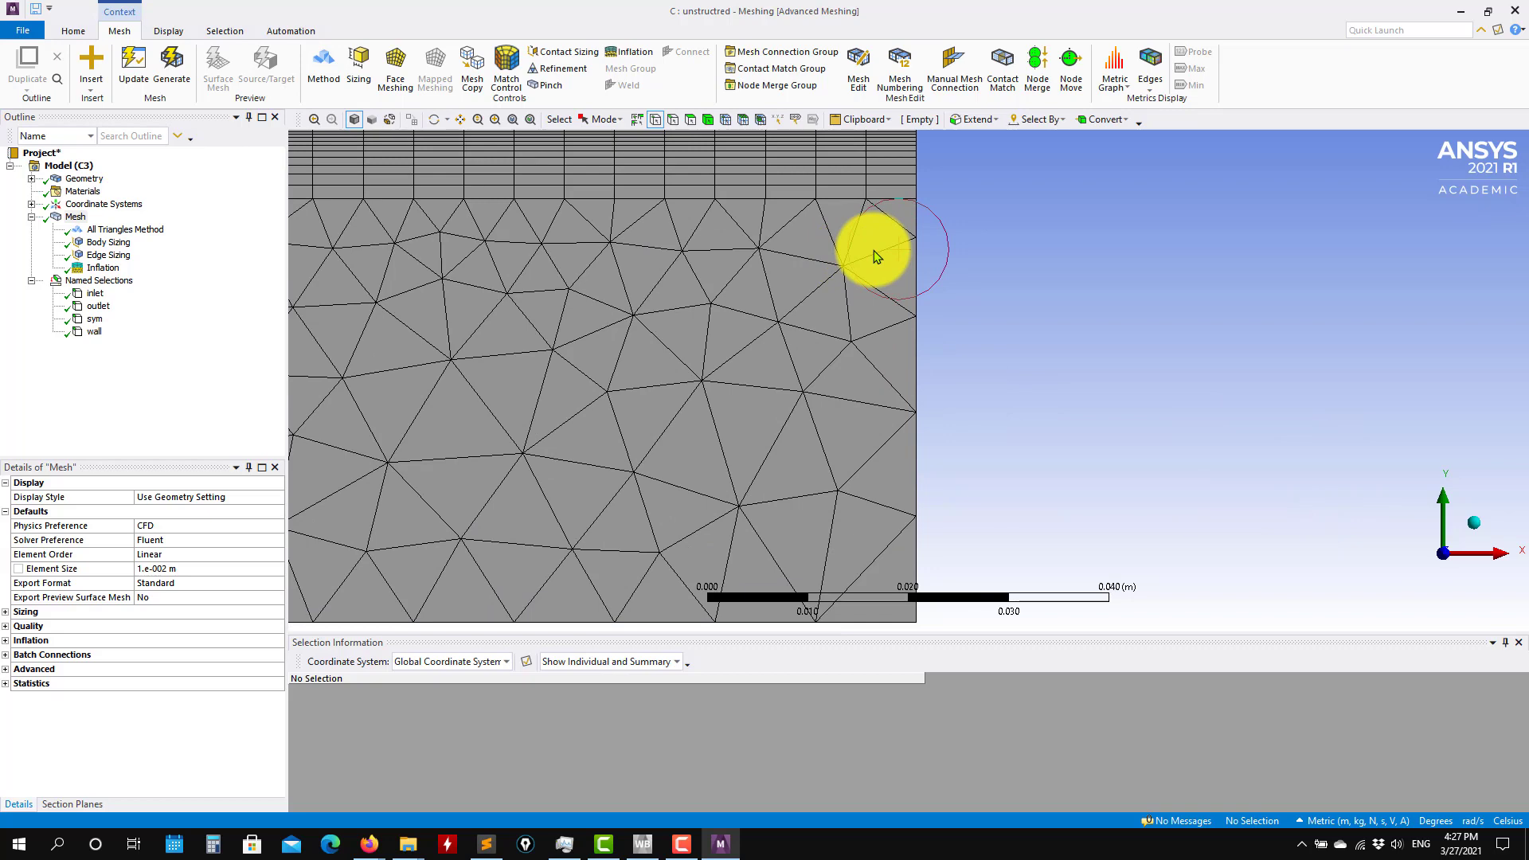
{"action": "scroll", "coordinate": [824, 256], "scroll_direction": "down", "scroll_amount": 5}
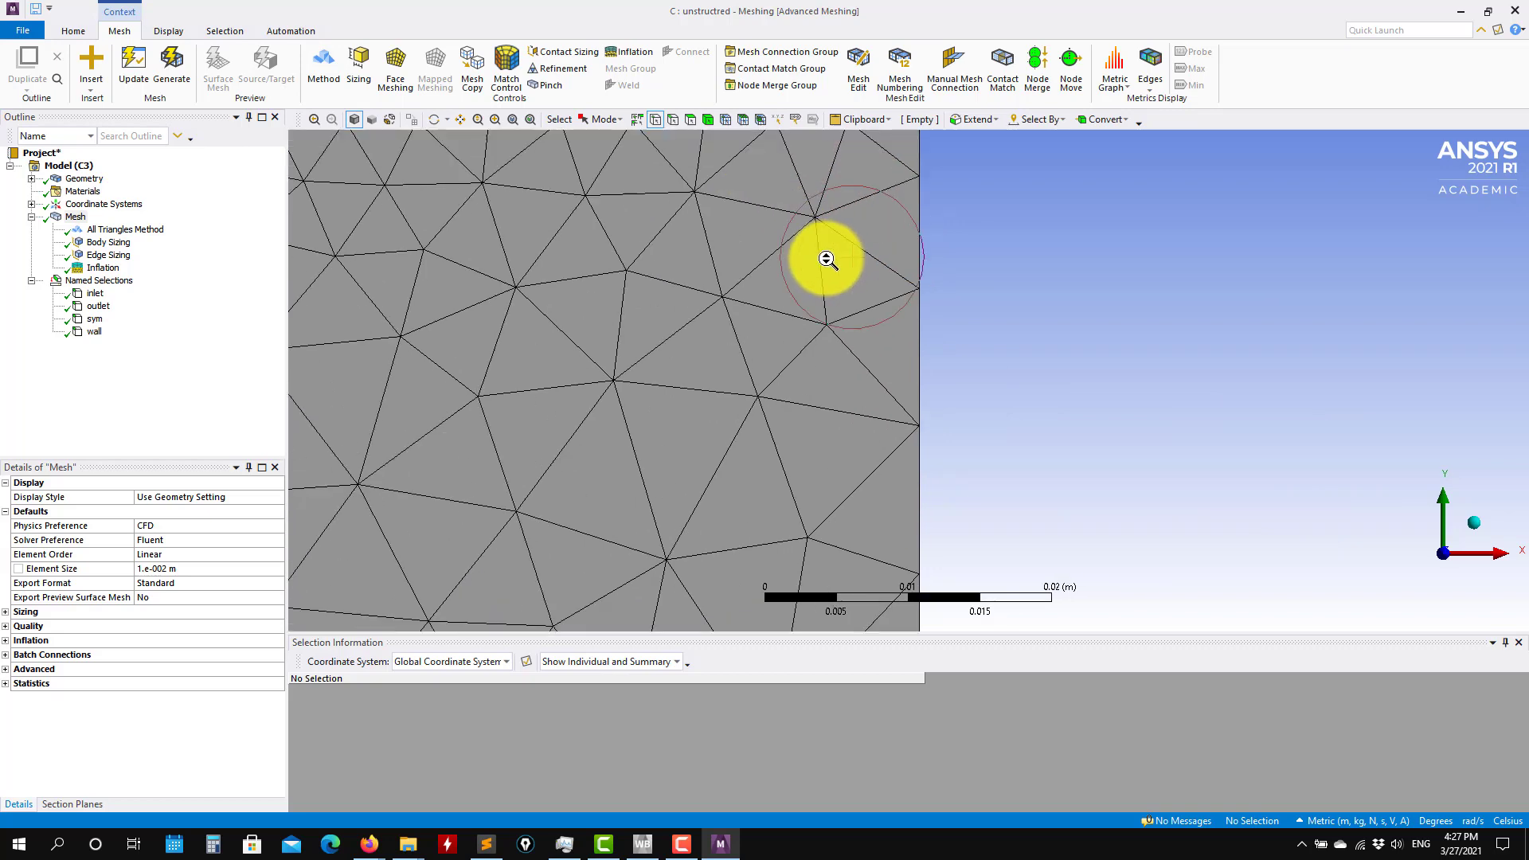
{"action": "scroll", "coordinate": [822, 267], "scroll_direction": "down", "scroll_amount": 4}
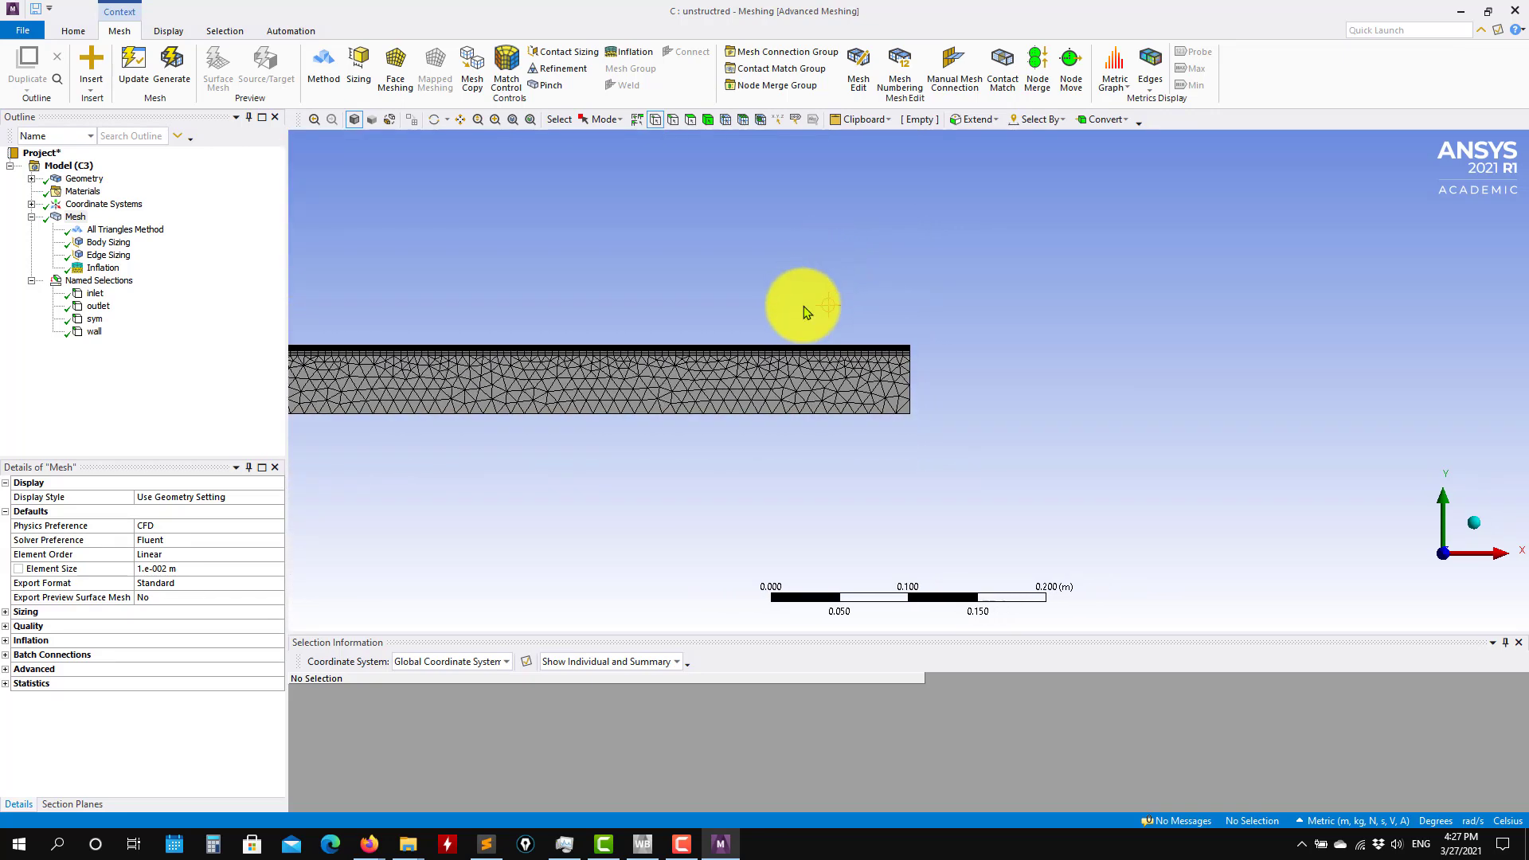
{"action": "scroll", "coordinate": [599, 455], "scroll_direction": "down", "scroll_amount": 2}
{"action": "middle_click_drag", "start_coordinate": [568, 436], "coordinate": [1131, 421], "text": "ctrl"}
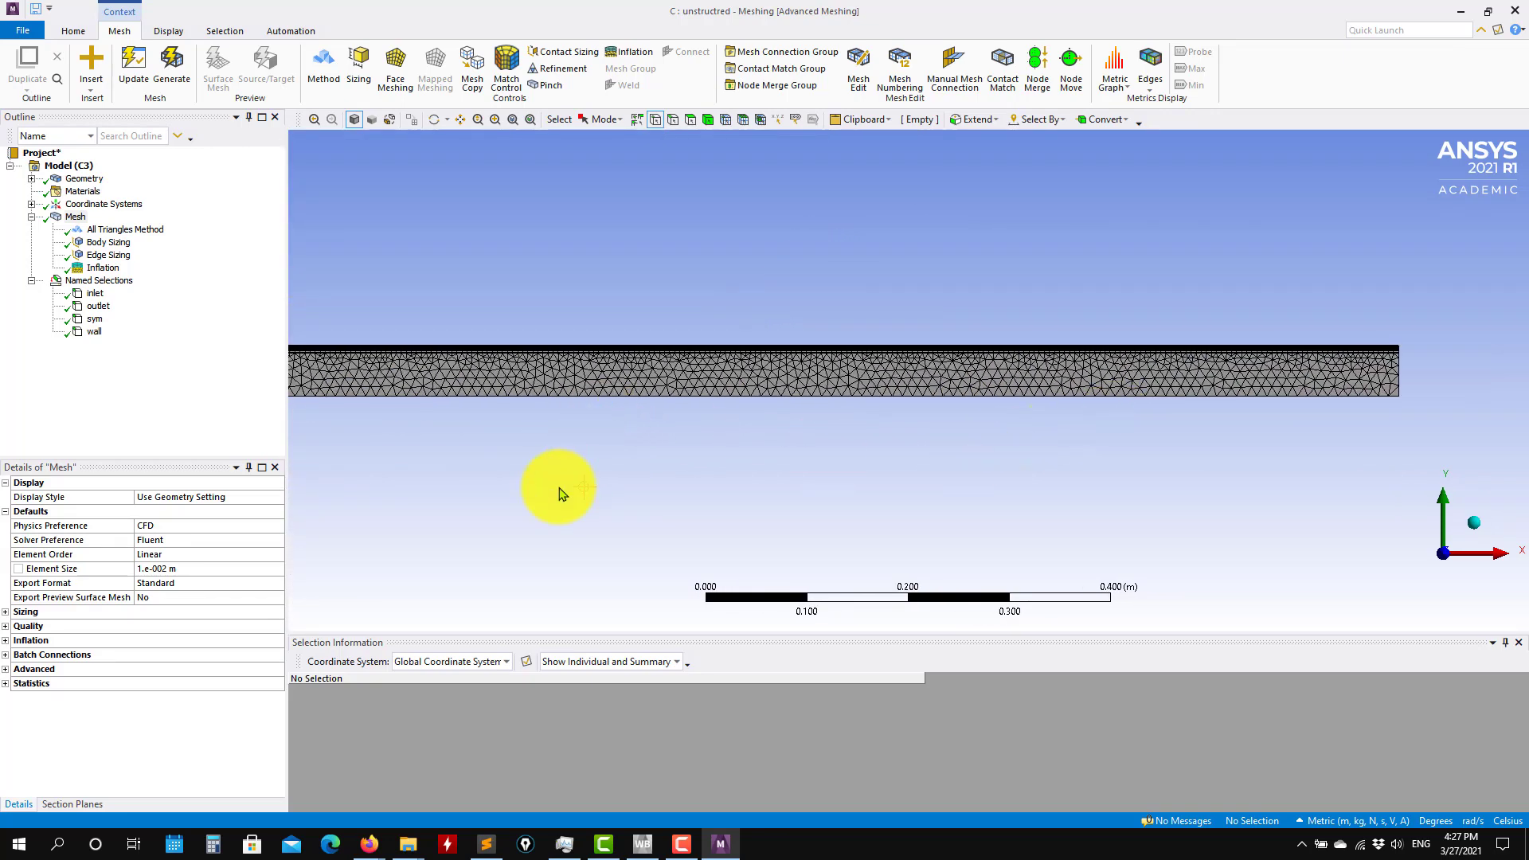
{"action": "scroll", "coordinate": [560, 492], "scroll_direction": "down", "scroll_amount": 1}
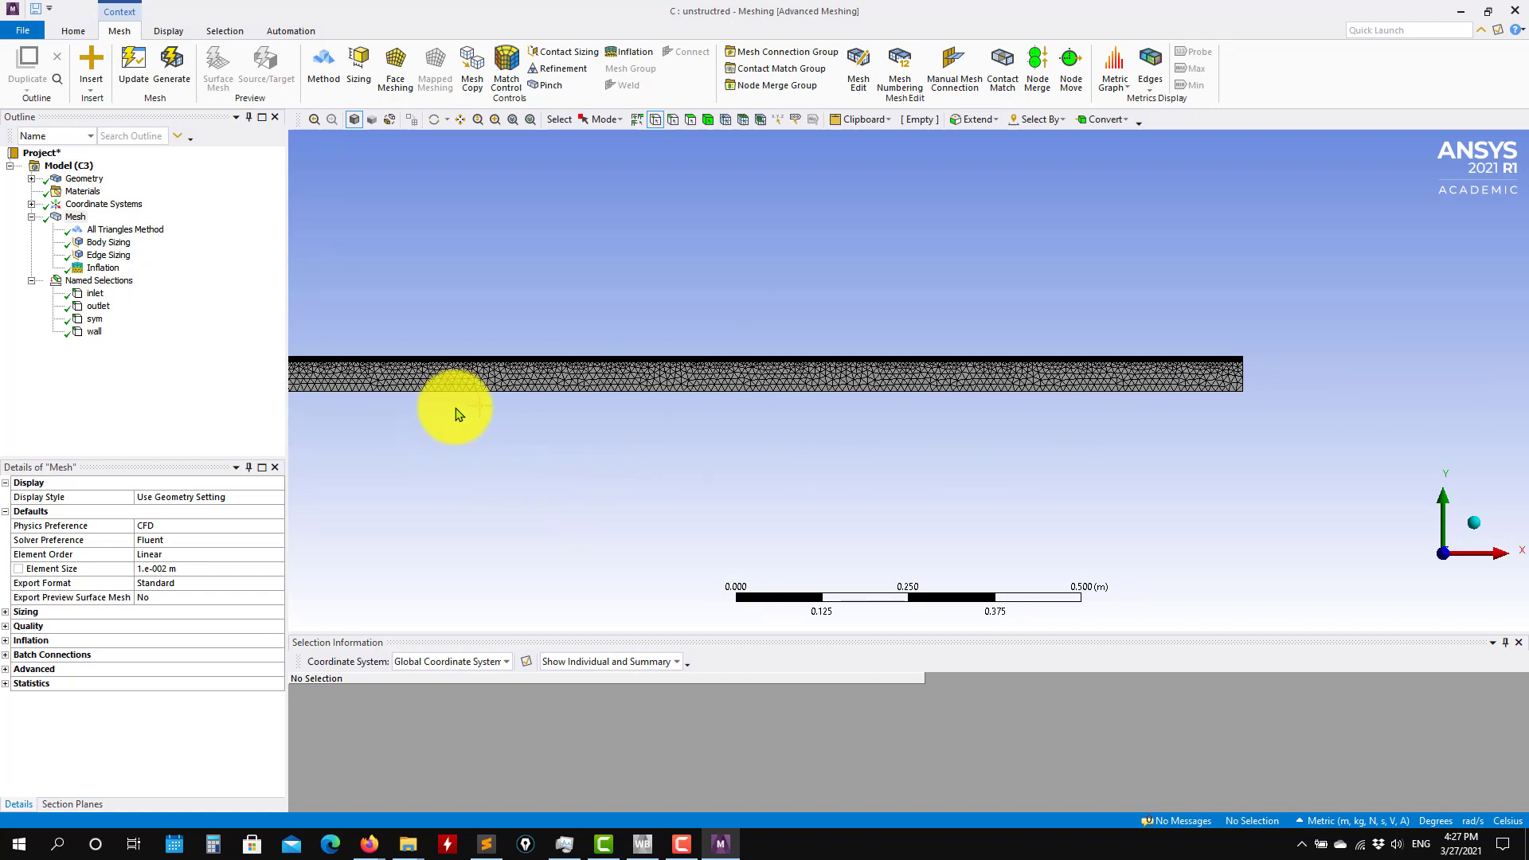
Check the mesh statistics for node and element counts, and examine the inflation layers and triangles up close along the pipe wall.
{"action": "middle_click_drag", "start_coordinate": [571, 414], "coordinate": [1075, 430], "text": "ctrl"}
{"action": "scroll", "coordinate": [682, 466], "scroll_direction": "down", "scroll_amount": 2}
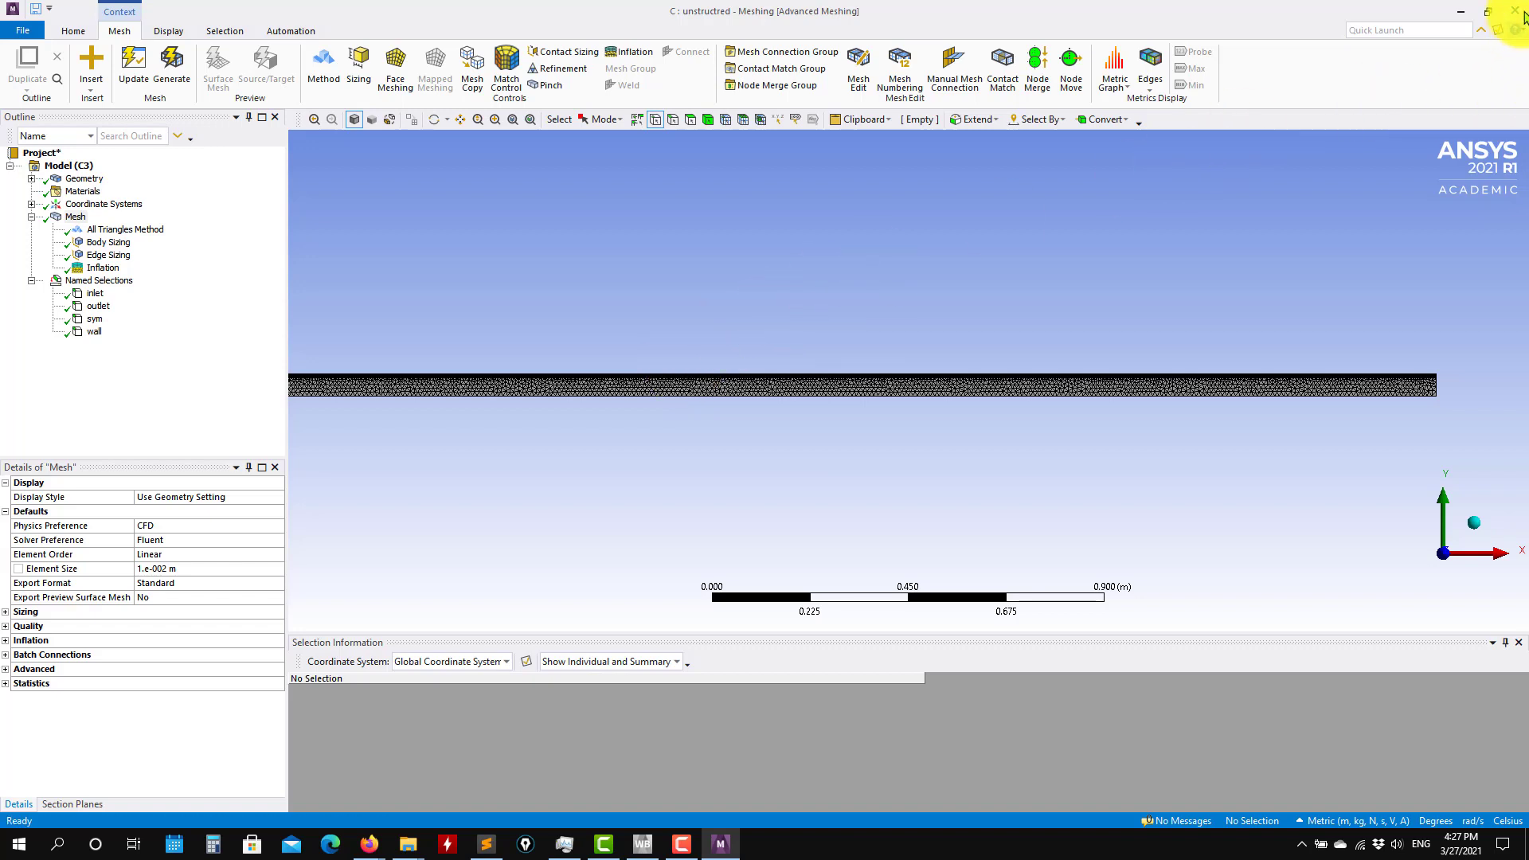
{"action": "left_click", "coordinate": [74, 217]}
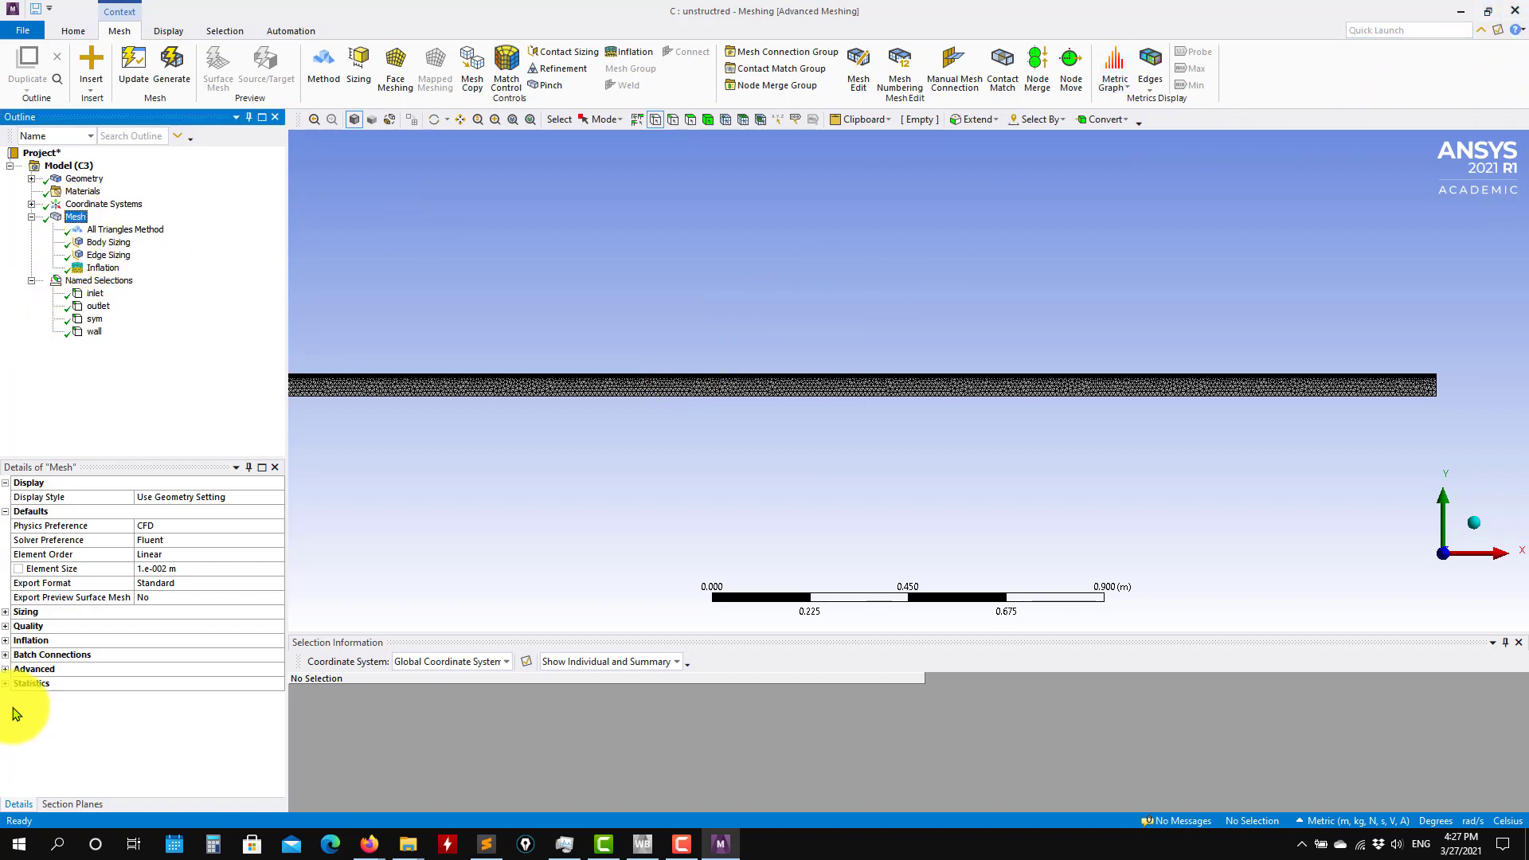
{"action": "left_click", "coordinate": [6, 684]}
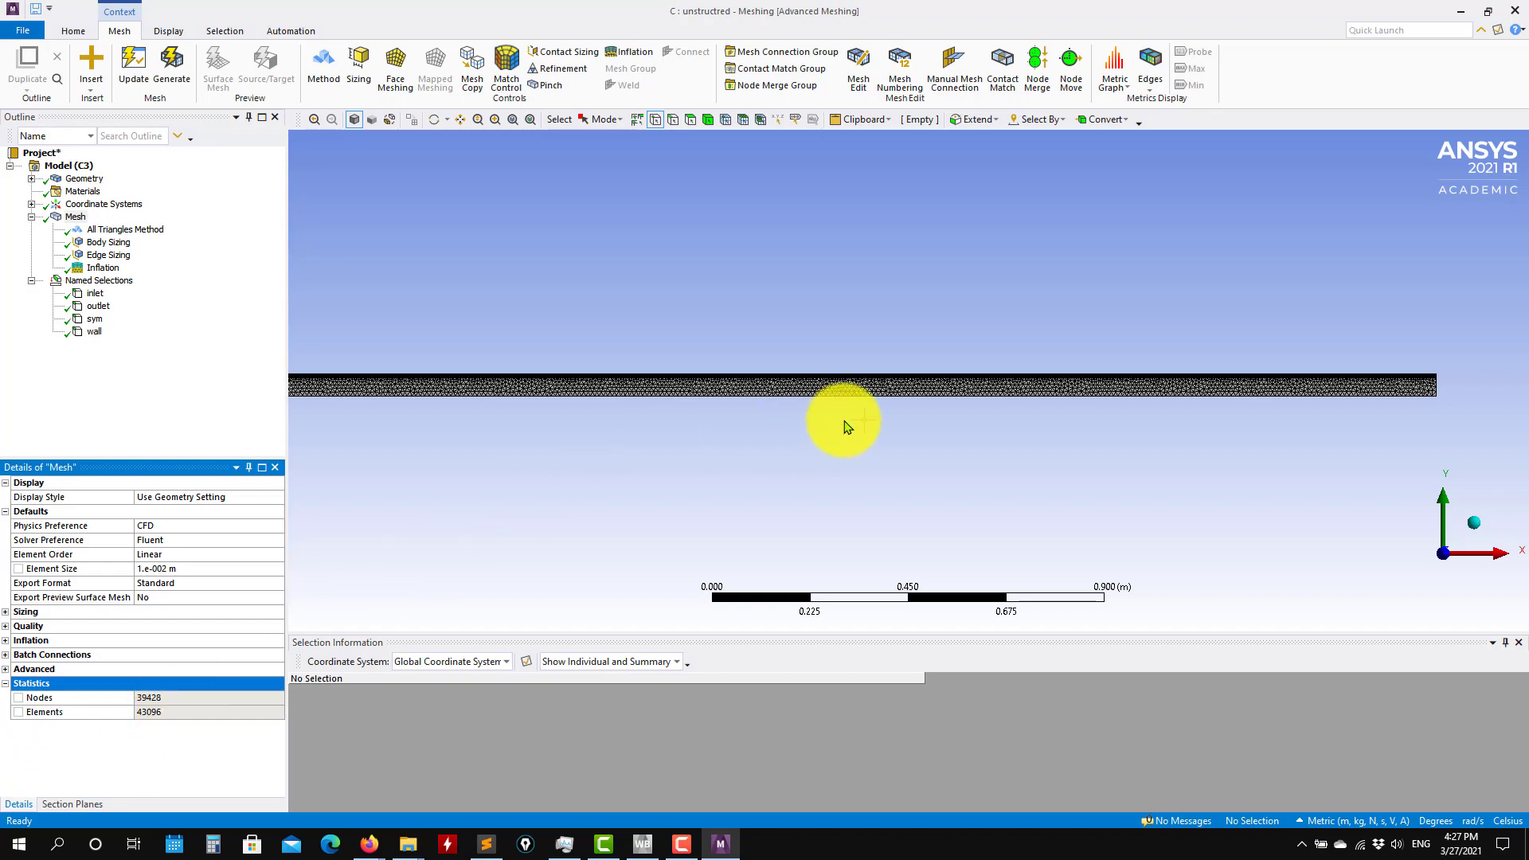
{"action": "scroll", "coordinate": [799, 417], "scroll_direction": "up", "scroll_amount": 10}
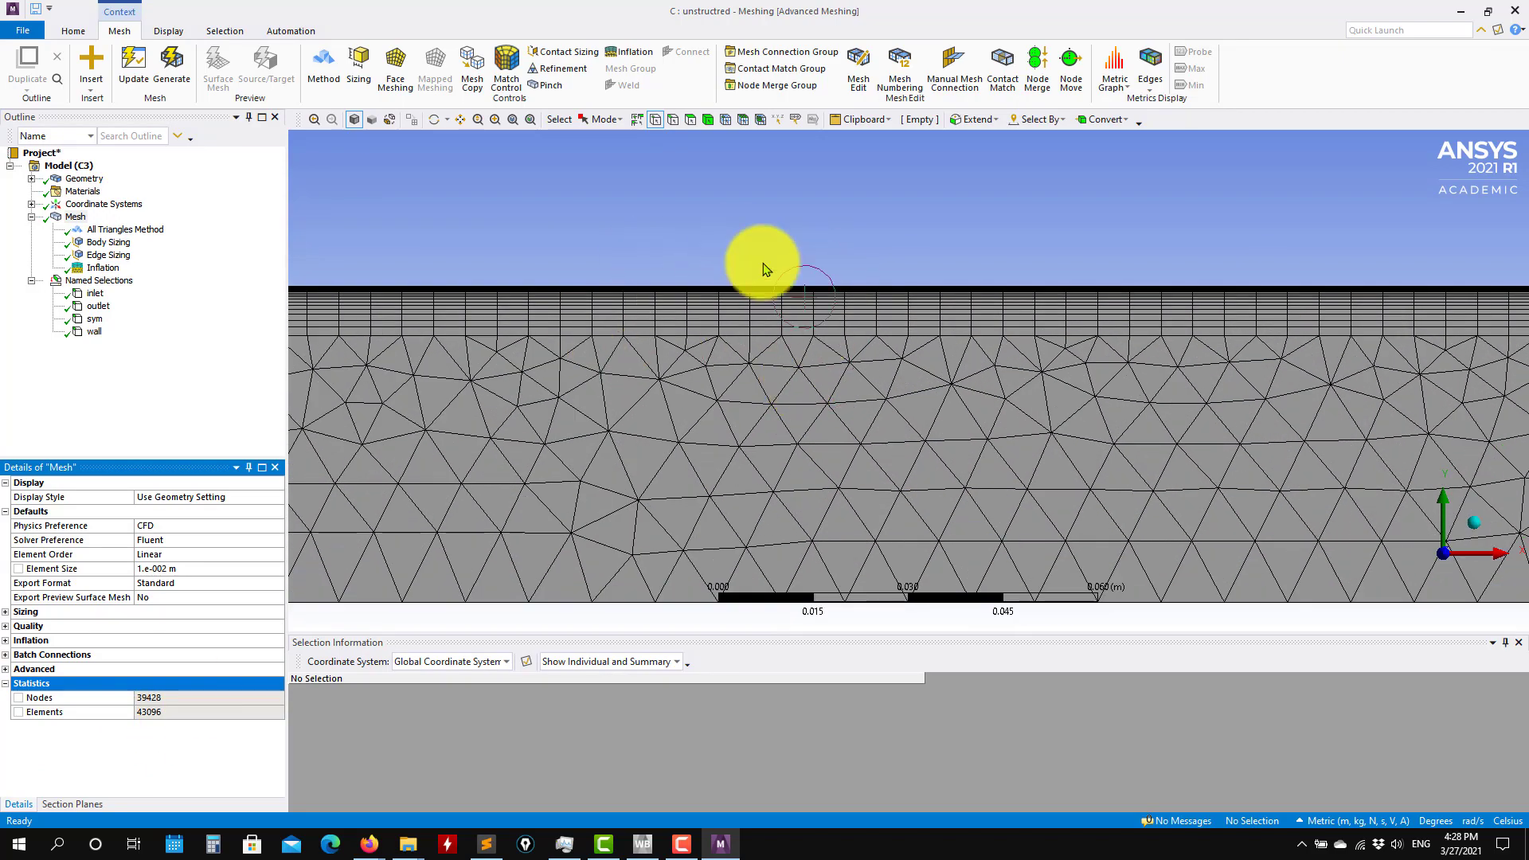
{"action": "scroll", "coordinate": [802, 300], "scroll_direction": "up", "scroll_amount": 3}
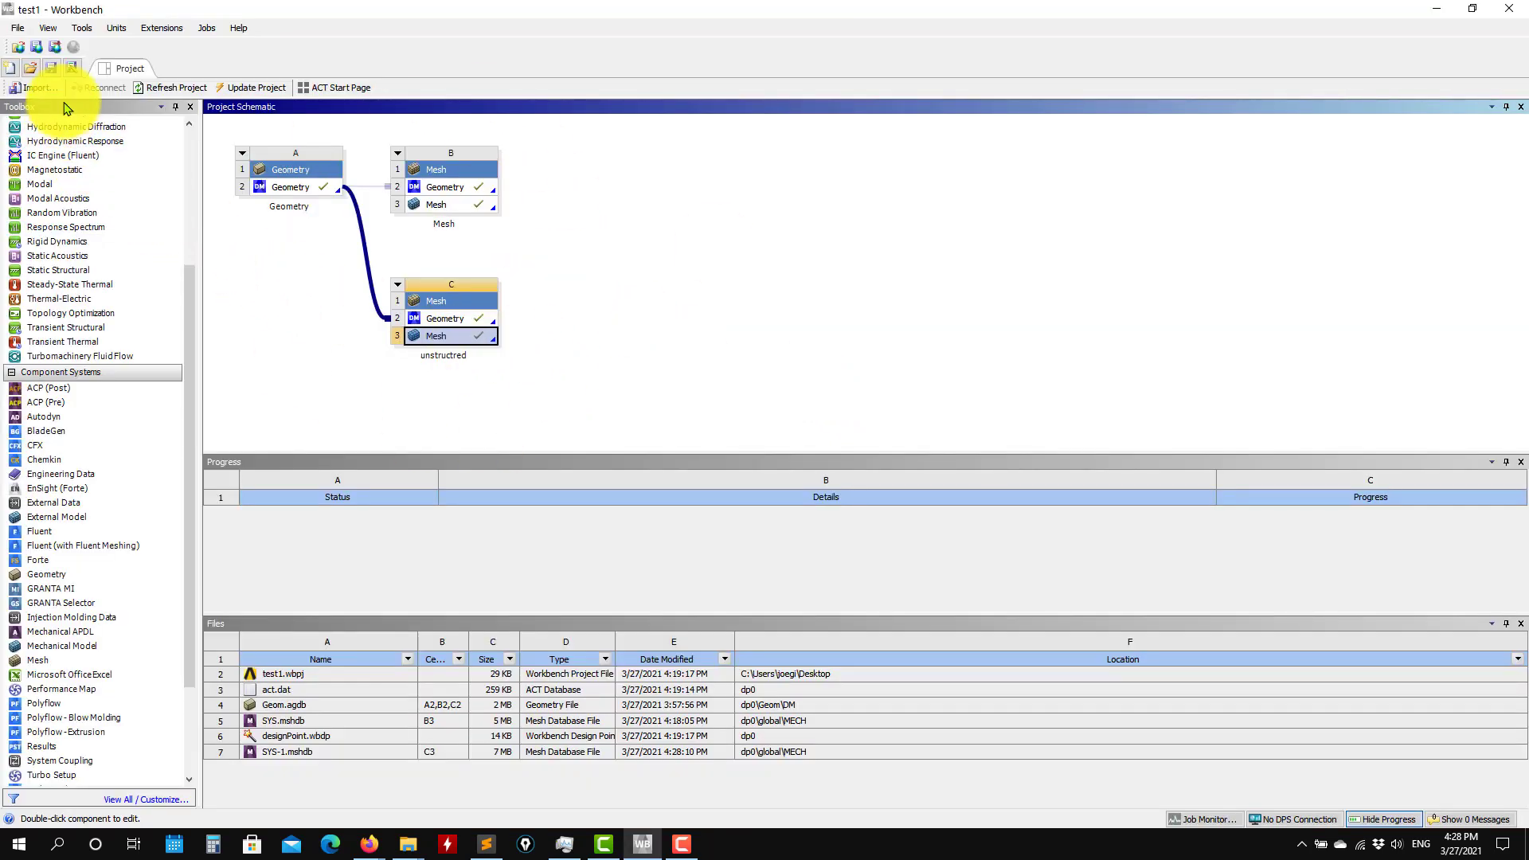
Save the project in Workbench, and feed the upper Mesh system's mesh into a new Fluent system, updating that mesh.
{"action": "left_click", "coordinate": [50, 68]}
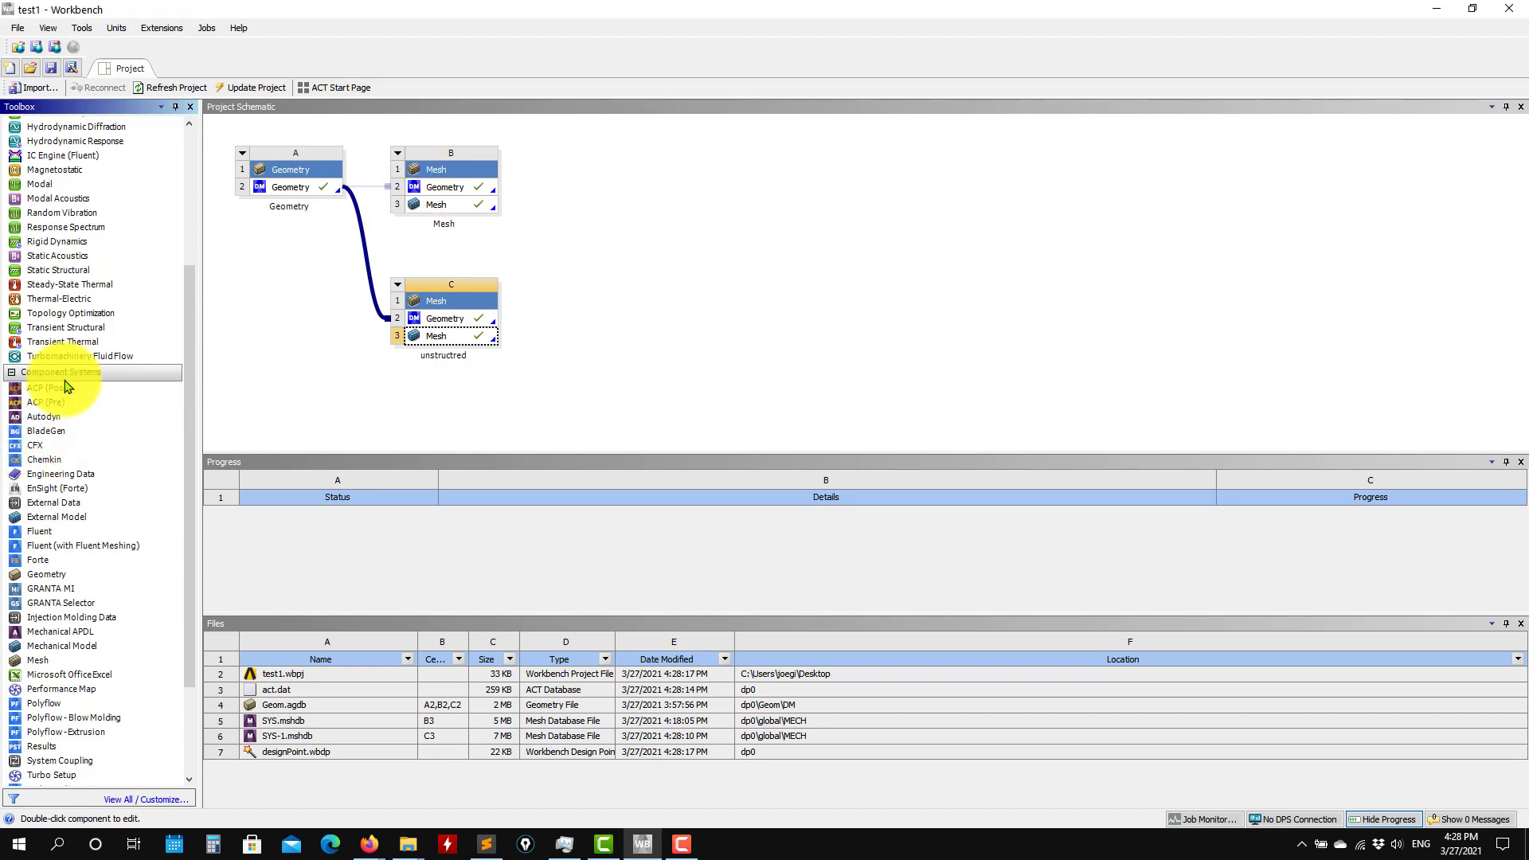
{"action": "left_click_drag", "start_coordinate": [40, 531], "coordinate": [476, 208]}
{"action": "right_click", "coordinate": [476, 206]}
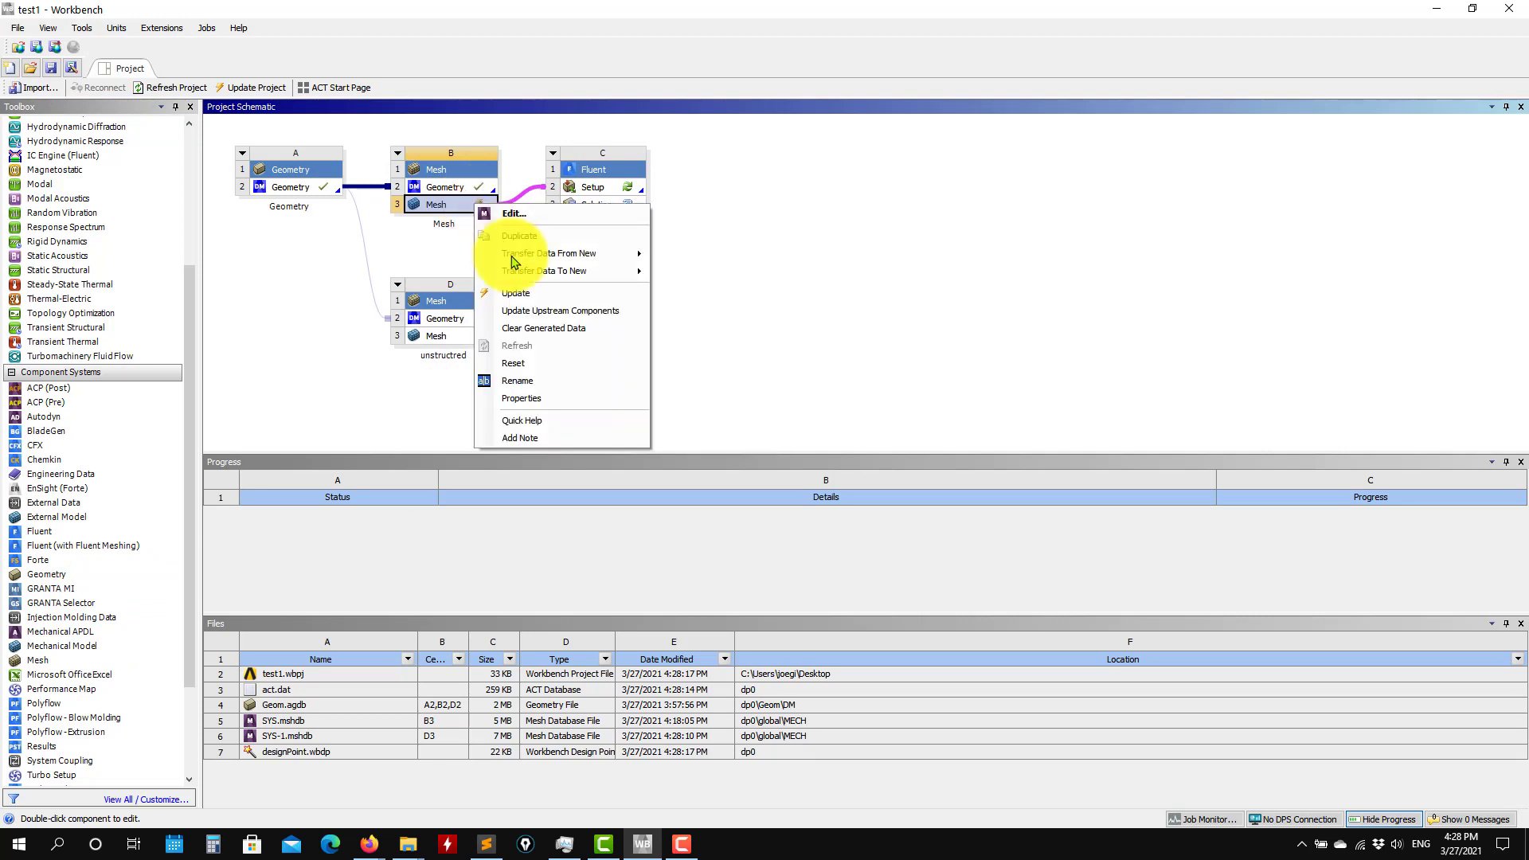
{"action": "left_click", "coordinate": [531, 295]}
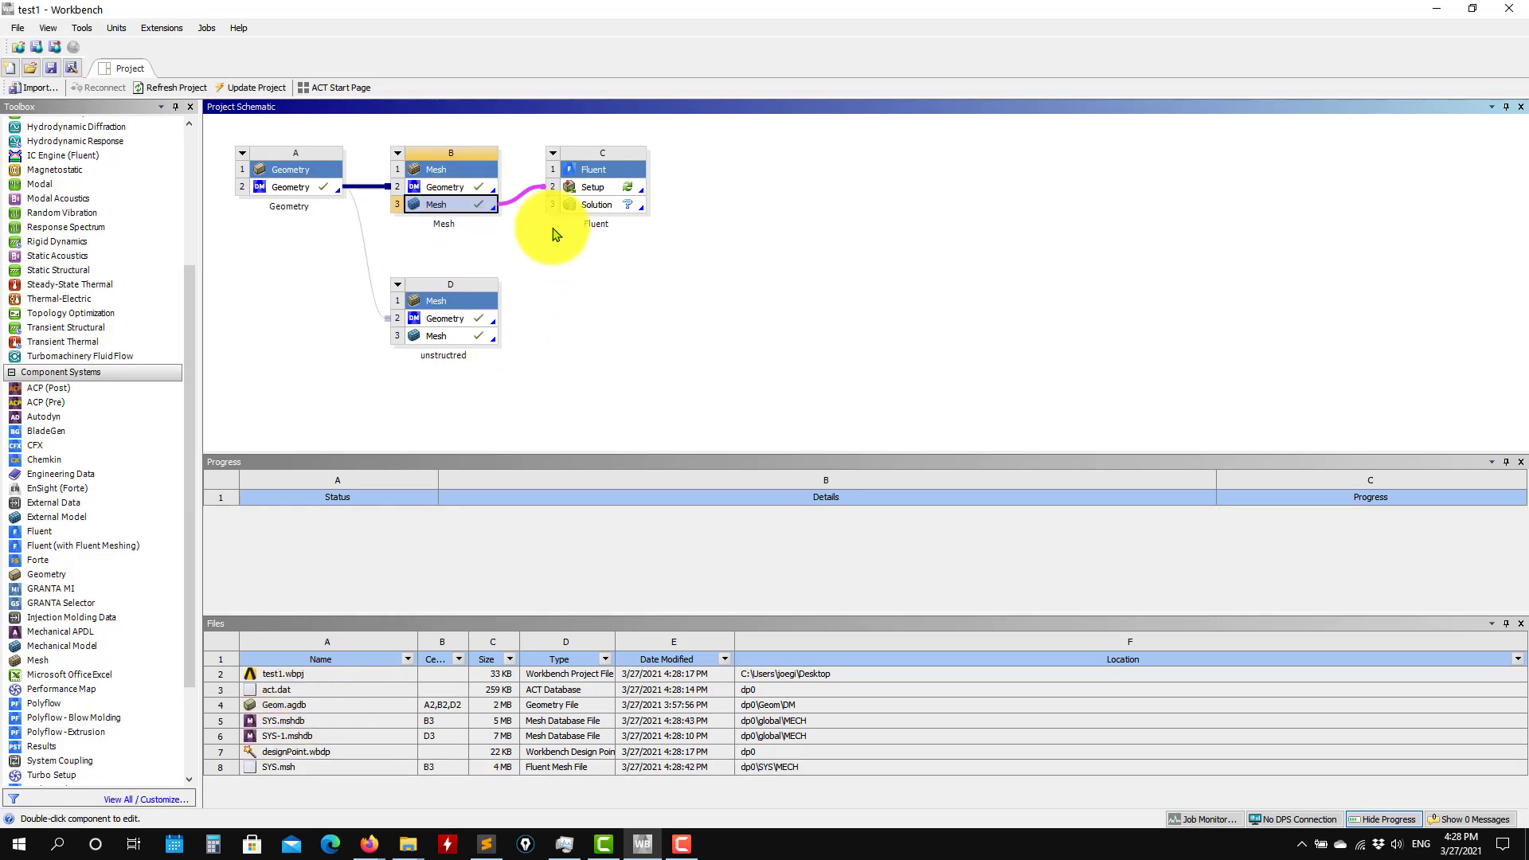
Feed the unstructured system's mesh into a second Fluent system, update that mesh and save the project.
{"action": "left_click_drag", "start_coordinate": [44, 532], "coordinate": [477, 336]}
{"action": "right_click", "coordinate": [477, 336]}
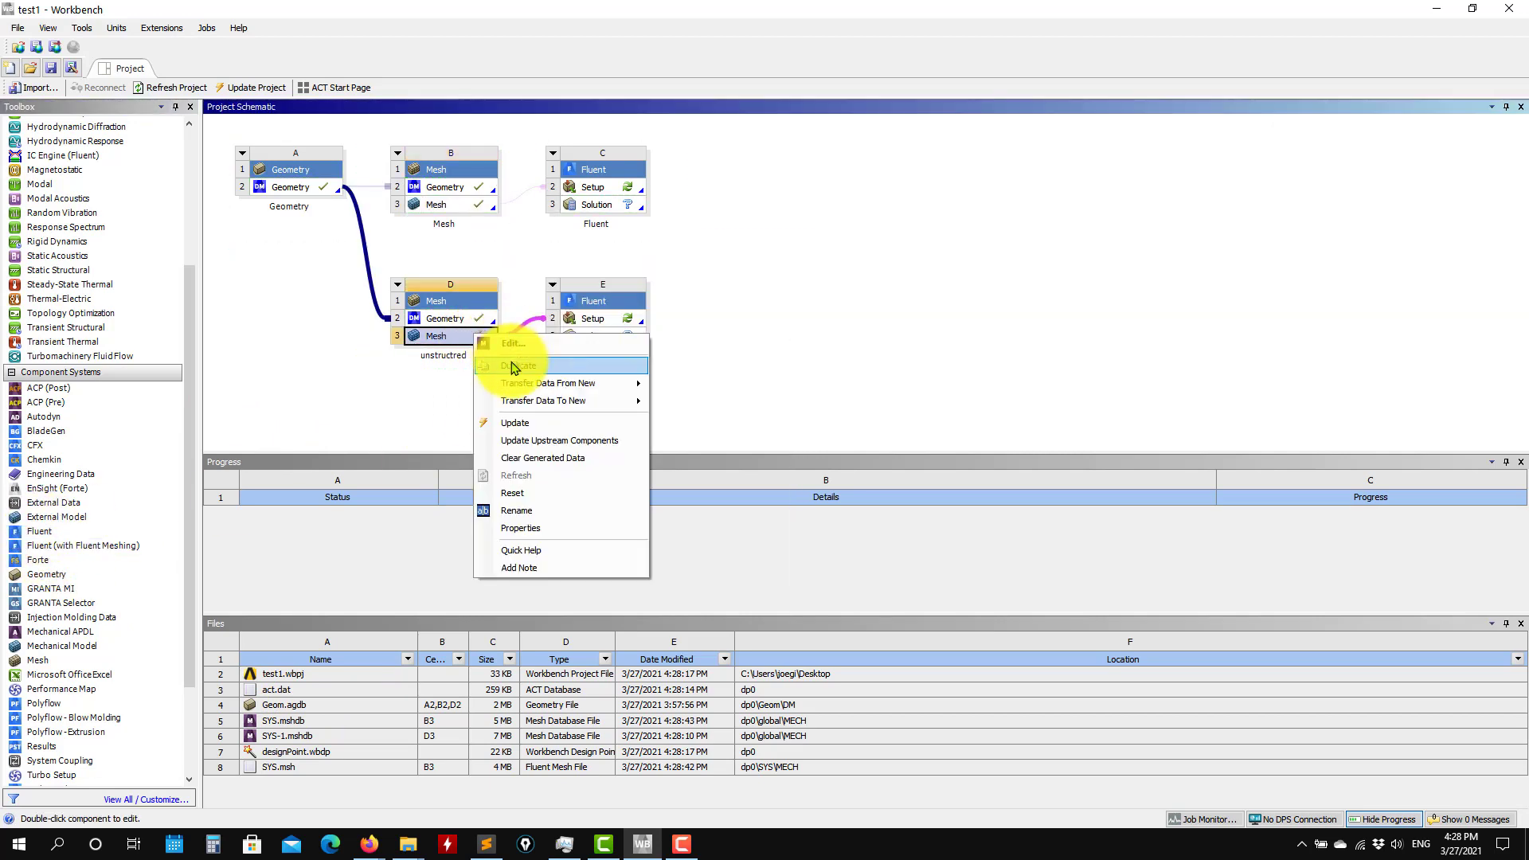
{"action": "left_click", "coordinate": [512, 416]}
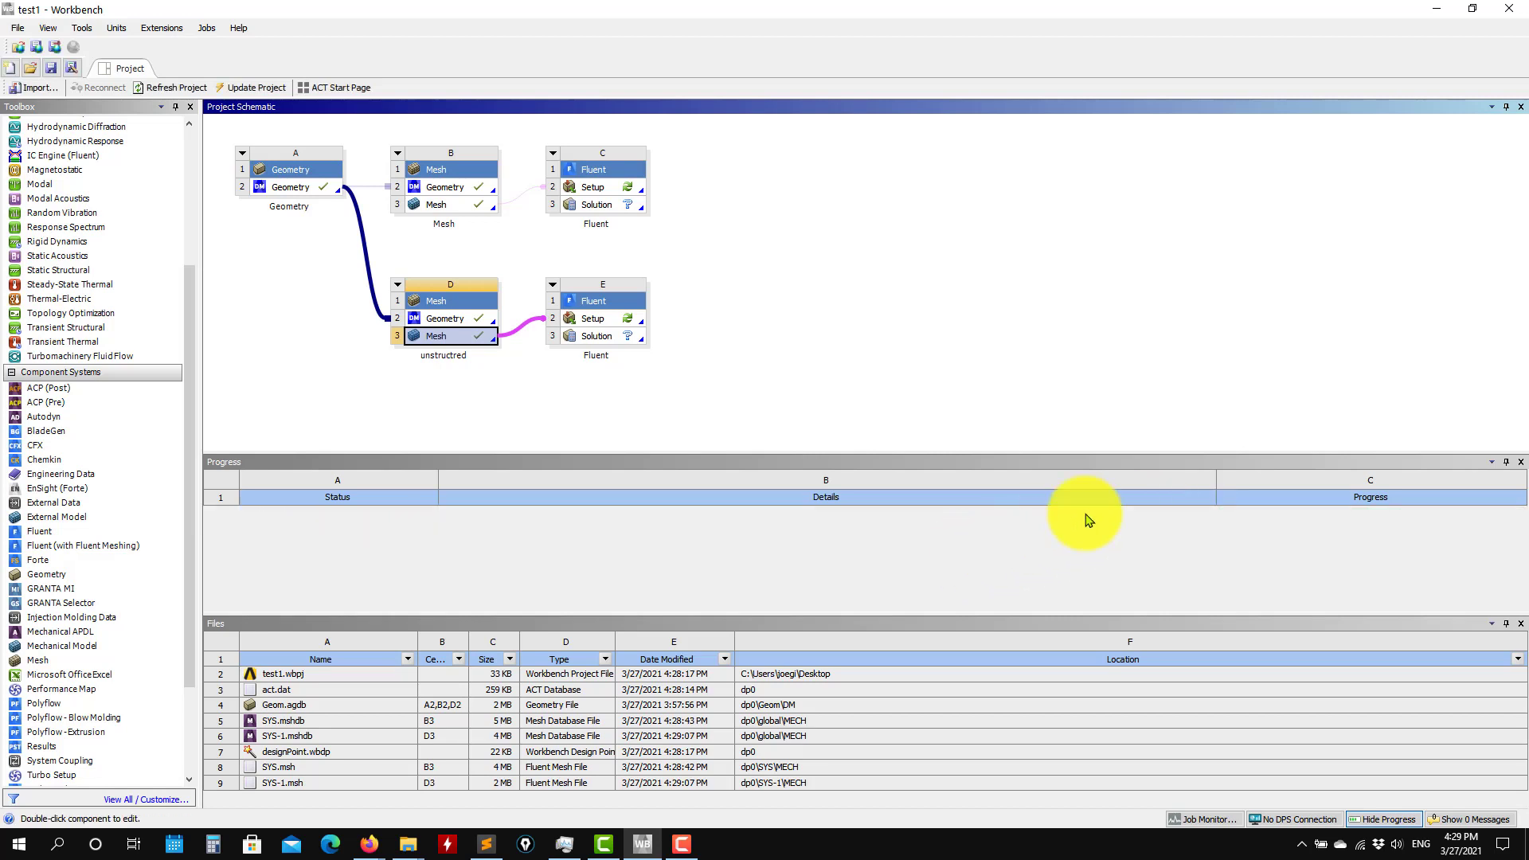
{"action": "left_click", "coordinate": [52, 68]}
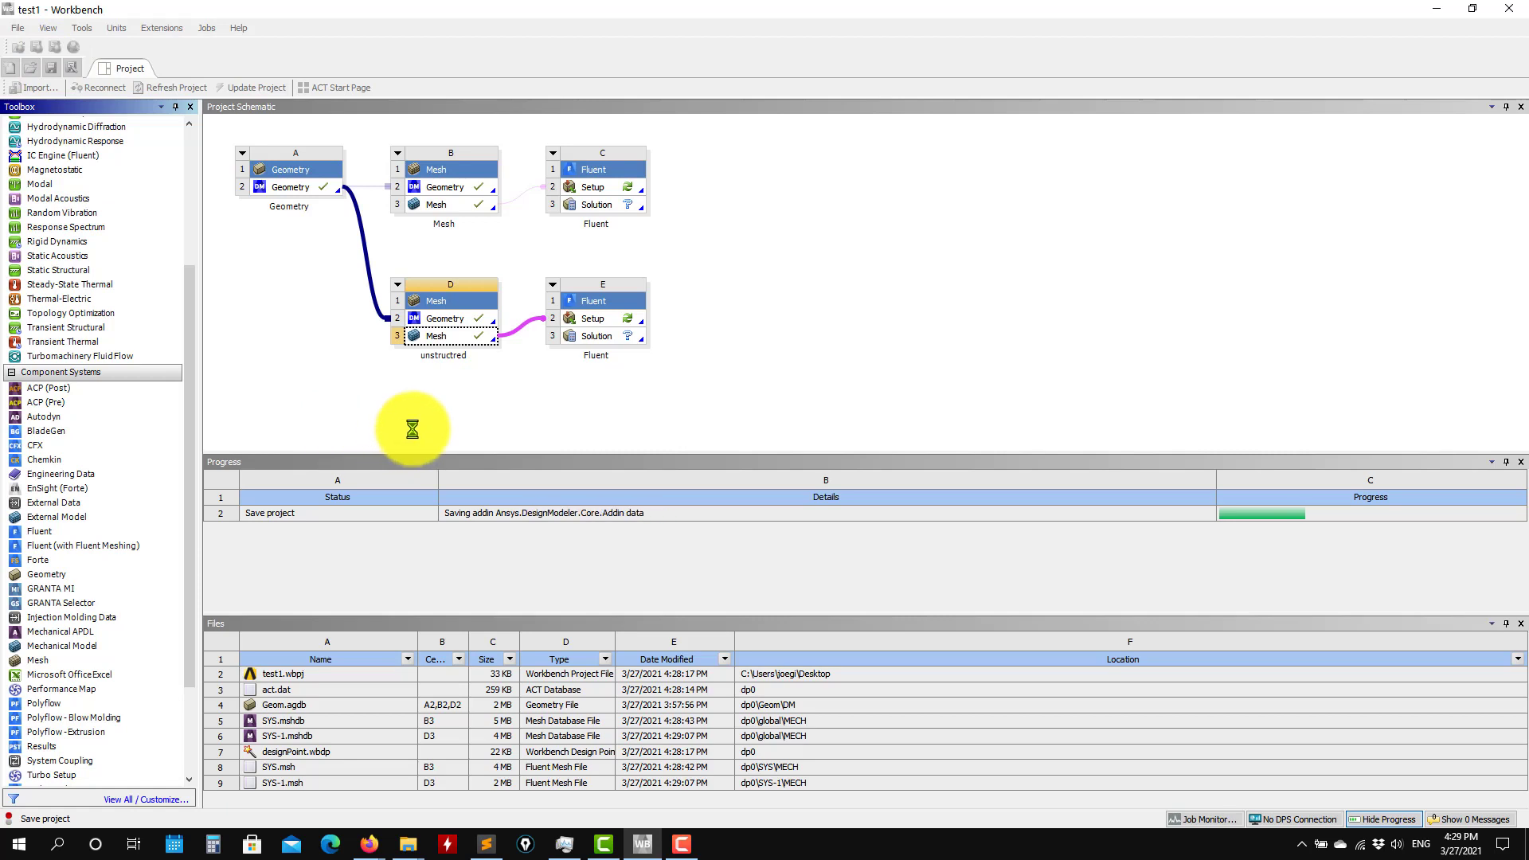